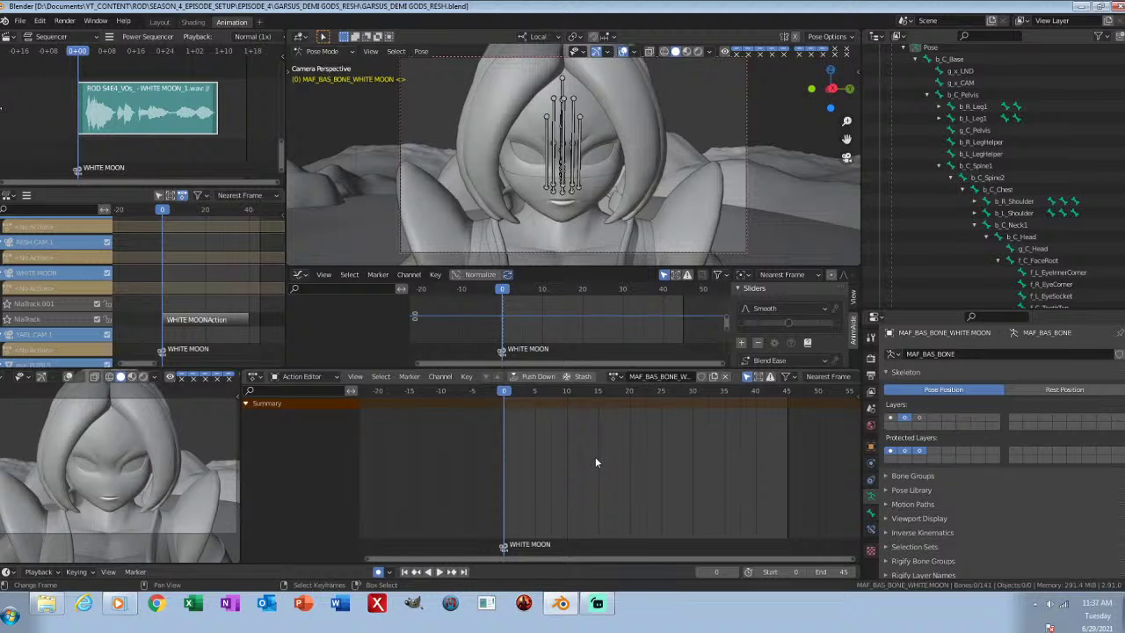
Step: Leave Pose Mode on the White Moon rig, select the WHITE MOON camera and save the file
key("ctrl+Tab")
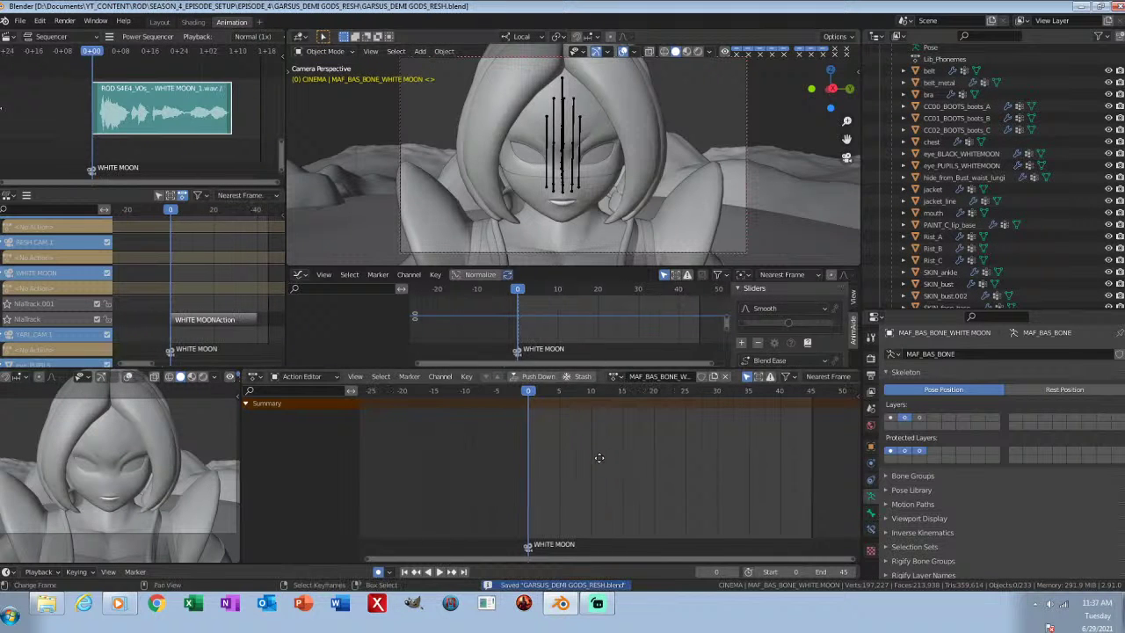
scroll(946, 218, "up", 5)
left_click(932, 144)
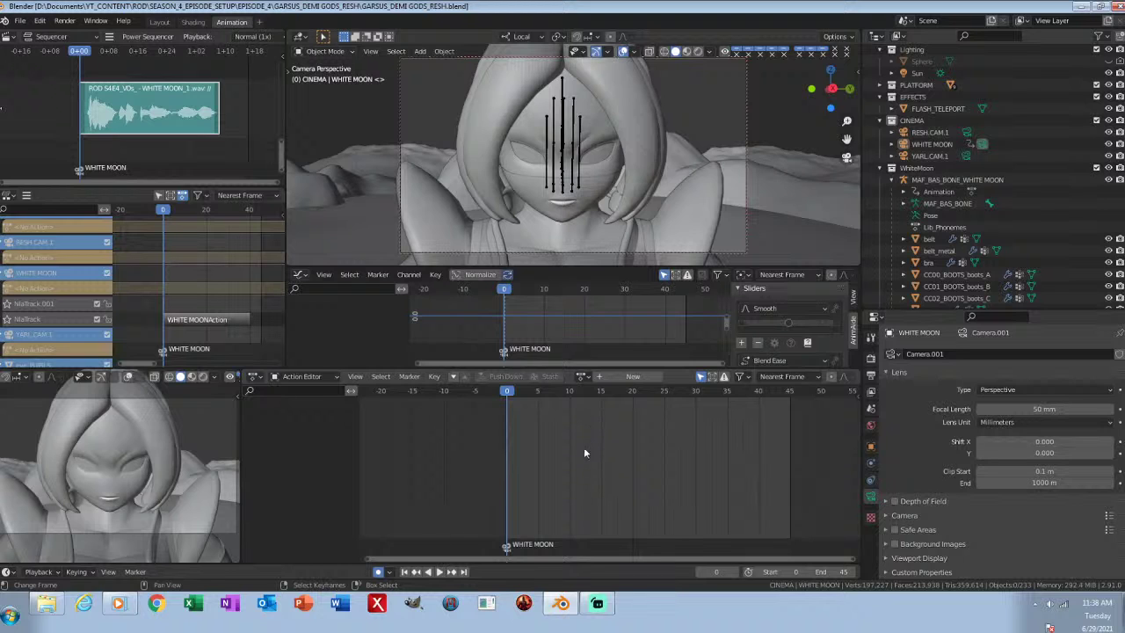
key("ctrl+s")
Step: Move to frame 45, set the frame range to start at 45 and end at 1000, and save the file
key("shift+Right")
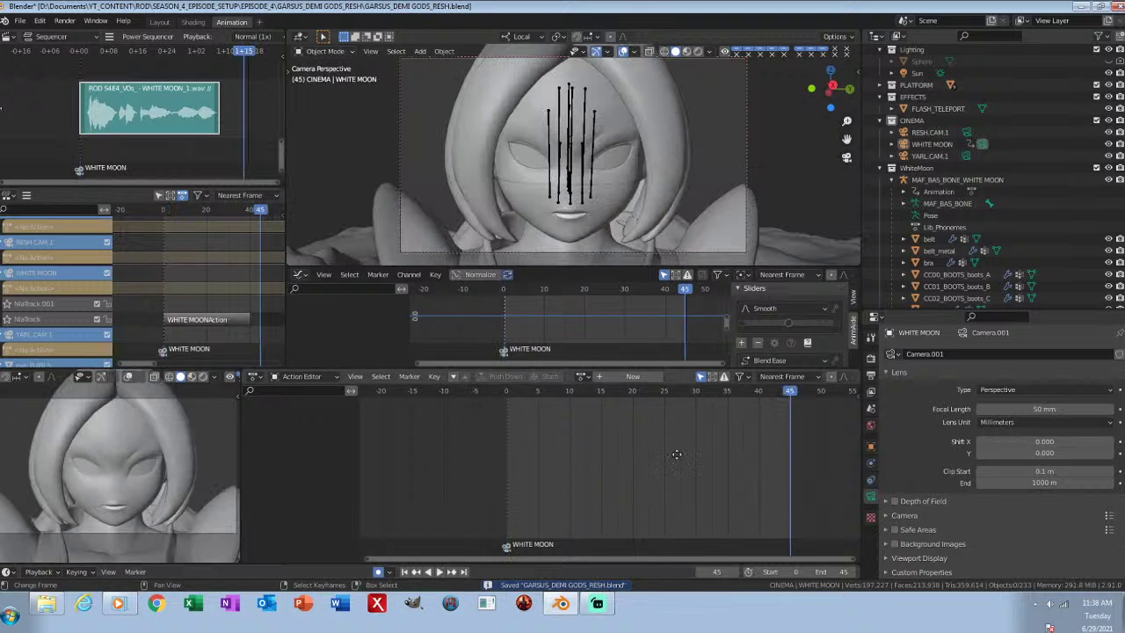
key("KP_0")
double_click(792, 569)
type("45")
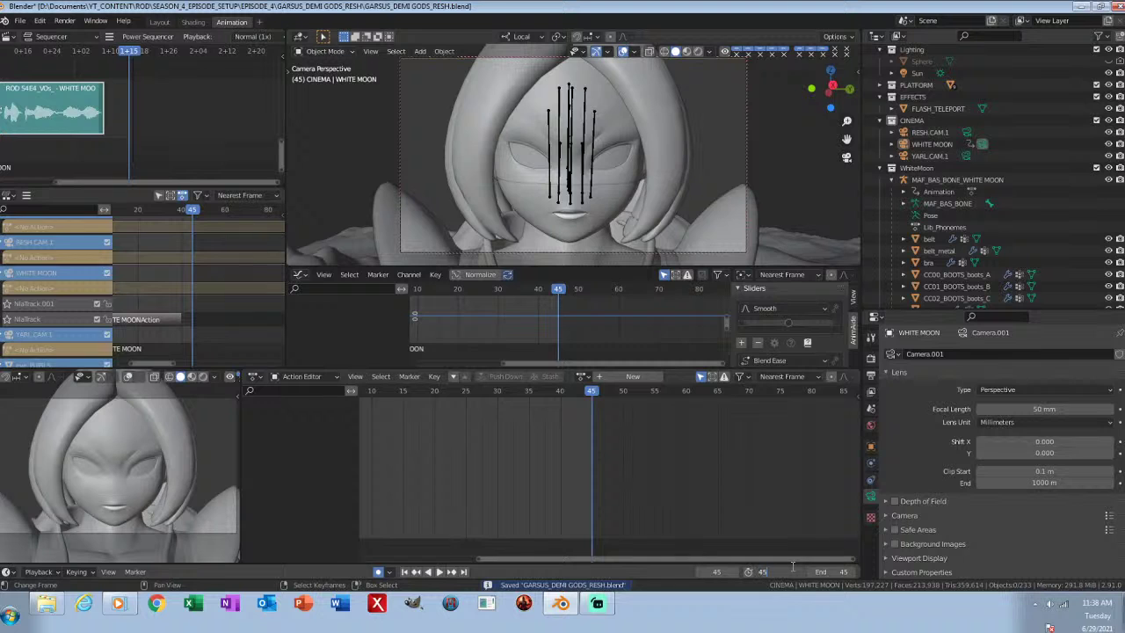
key("Return")
double_click(846, 568)
type("1")
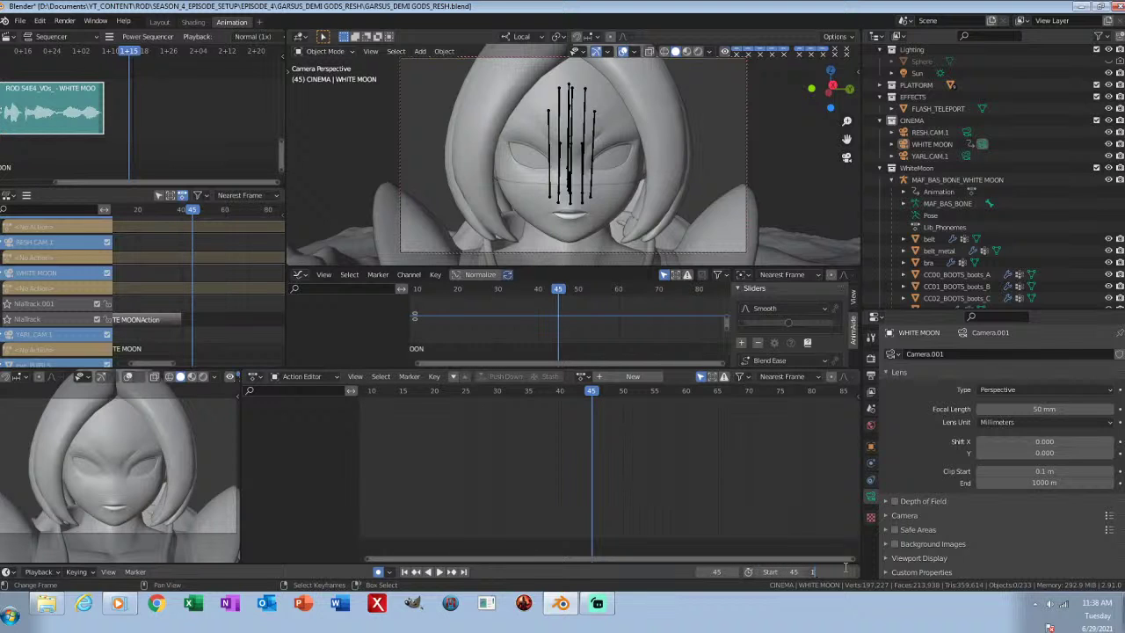
type("000")
key("Return")
middle_click_drag(732, 482, 666, 493)
left_click(1032, 604)
key("ctrl+s")
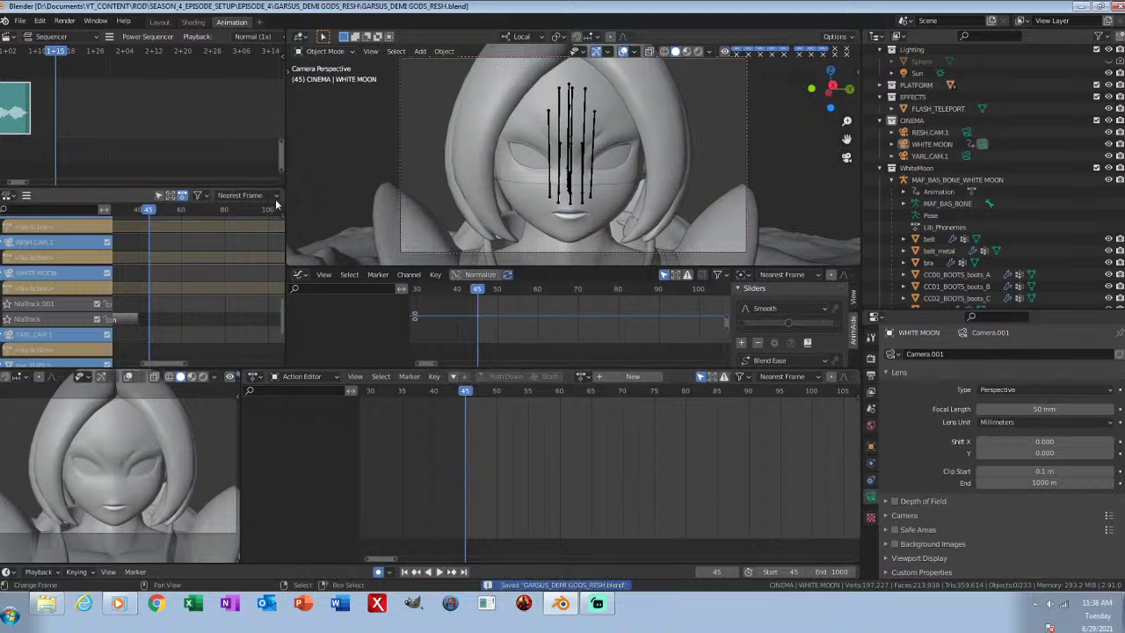
Step: Add the sound strip "ROD S4E4_VOs_ - YARL_1.wav" at frame 45 in the sequencer and turn on its waveform
key("shift+a")
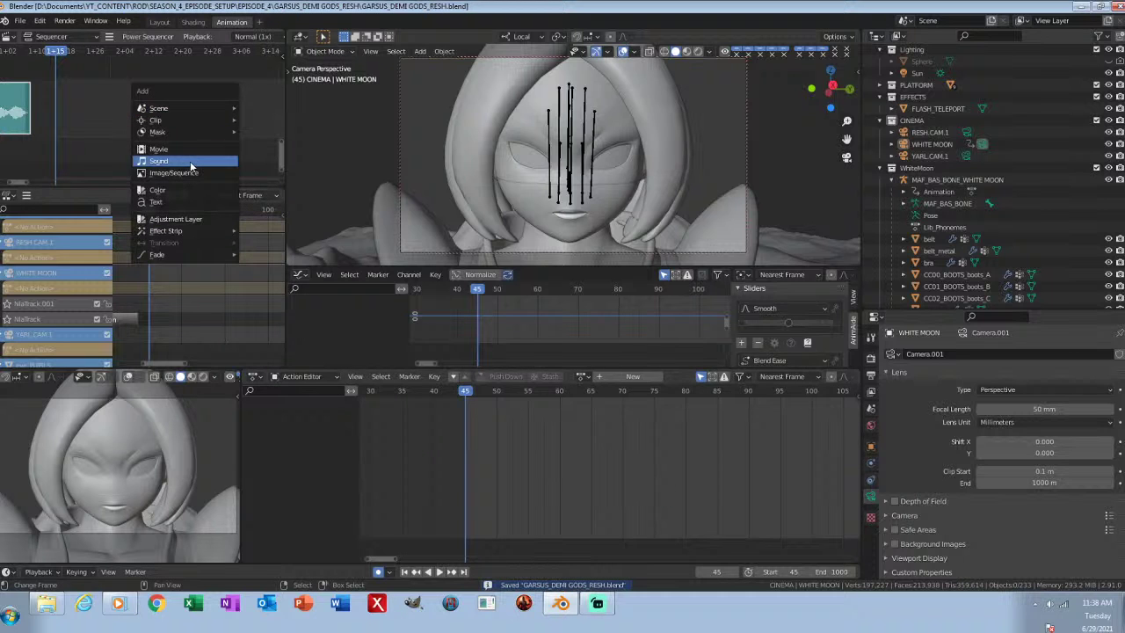
left_click(191, 164)
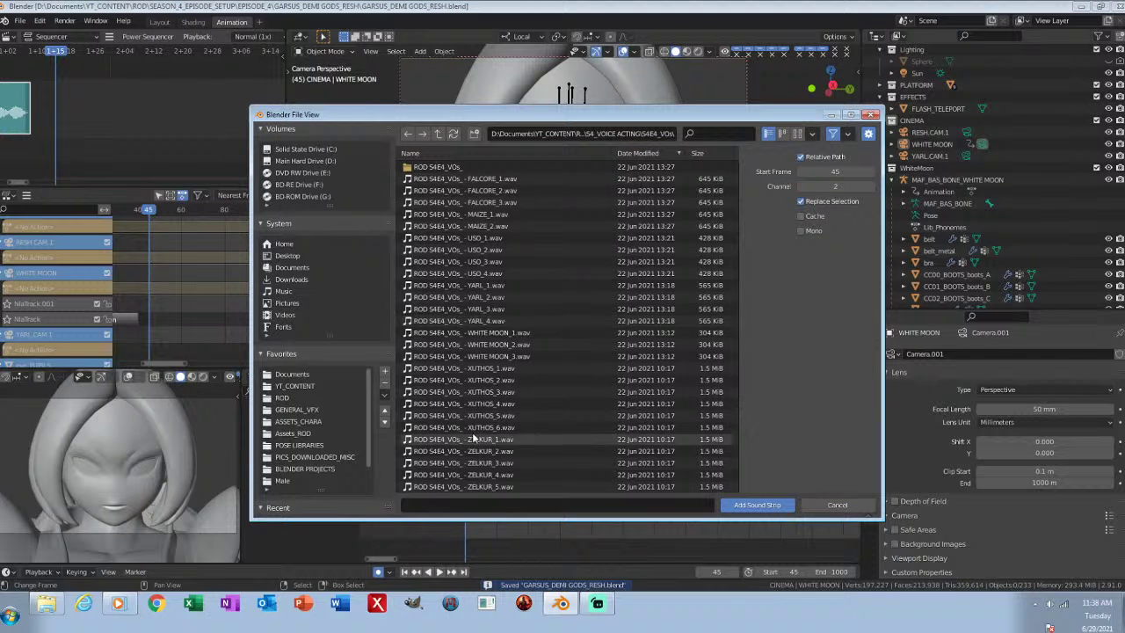
scroll(498, 449, "down", 7)
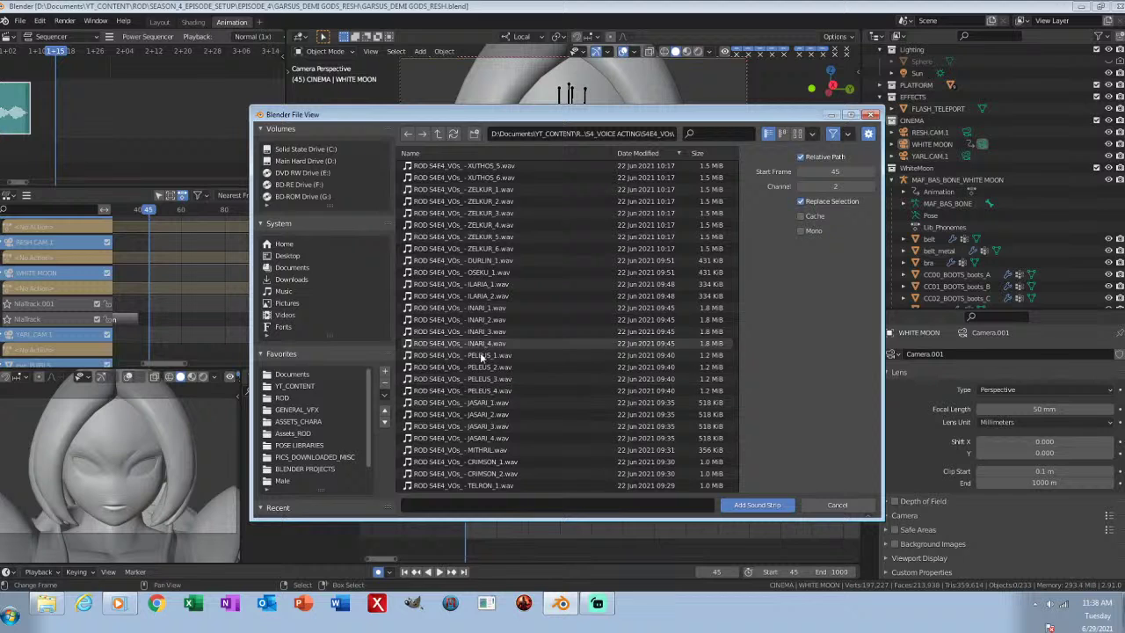
left_click(500, 153)
scroll(493, 360, "up", 1)
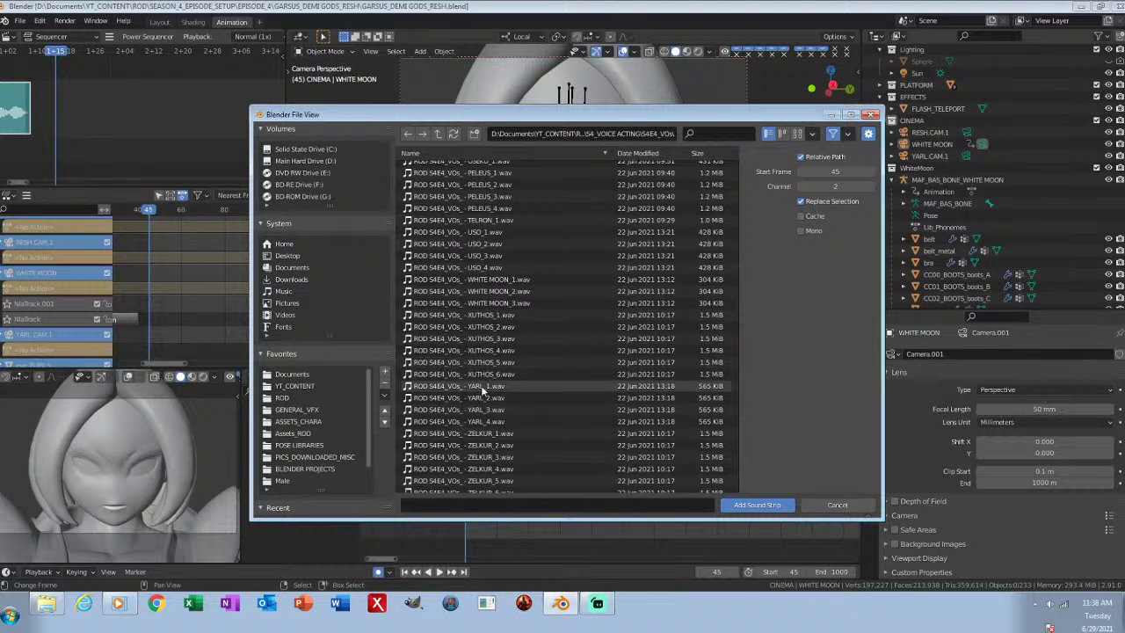
left_click(481, 385)
left_click(755, 505)
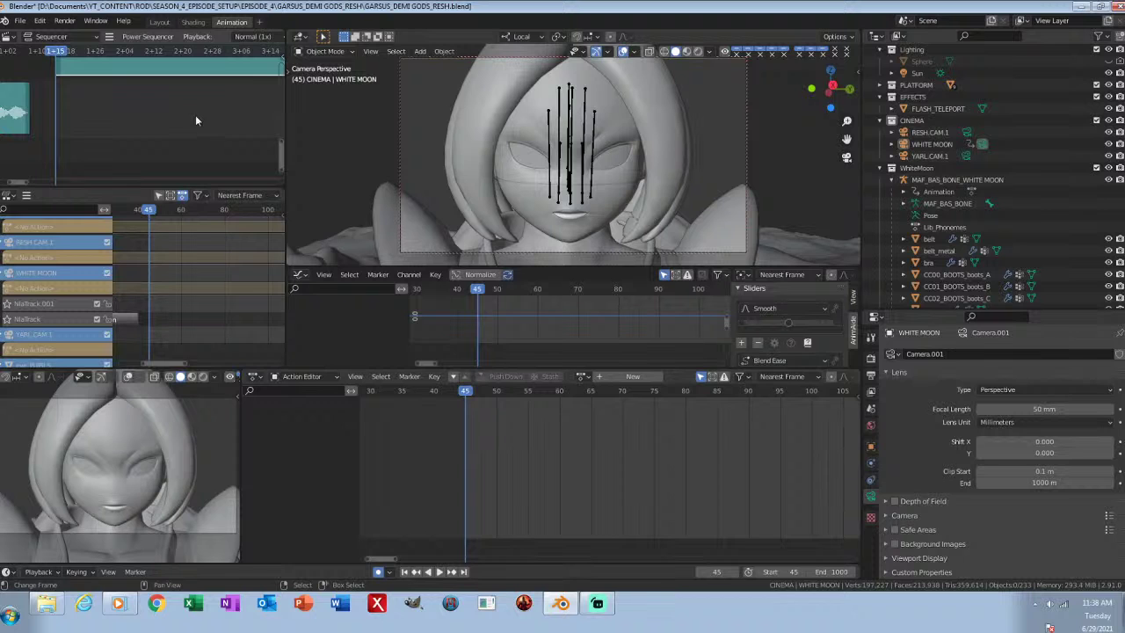
left_click(199, 115)
key("alt+w")
Step: Set the end frame to 255, just past the YARL_1 strip's end, return to the start frame and save
mouse_move(213, 121)
middle_mouse_down()
mouse_move(16, 107)
mouse_move(281, 127)
mouse_move(182, 123)
middle_mouse_up()
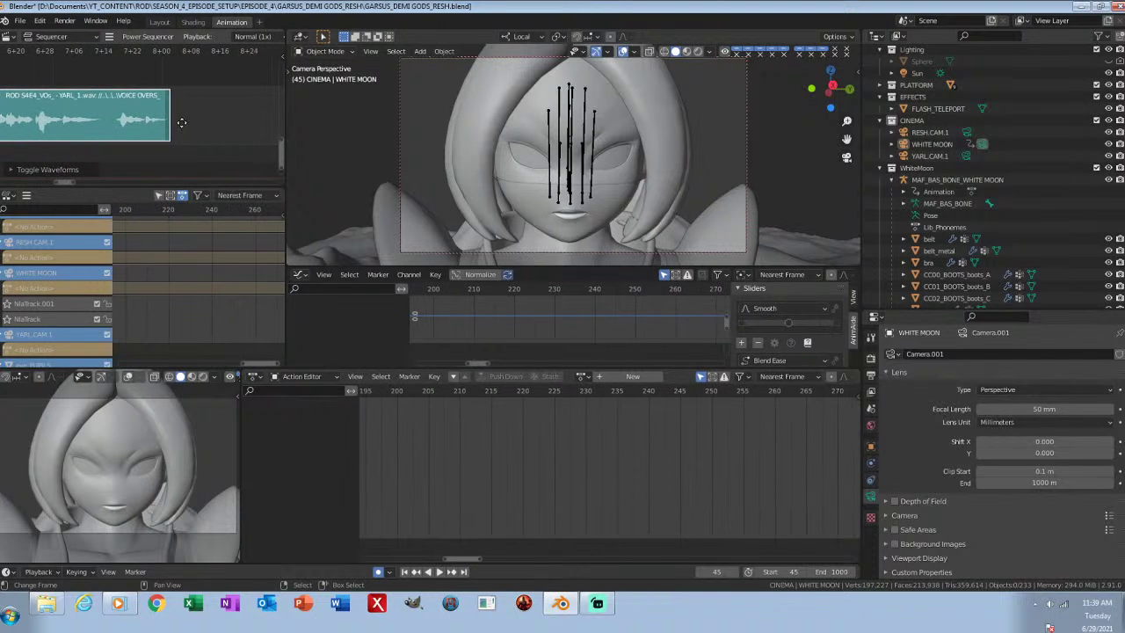
left_click(147, 68)
middle_click_drag(740, 449, 540, 473)
key("space")
key("space")
left_click(538, 404)
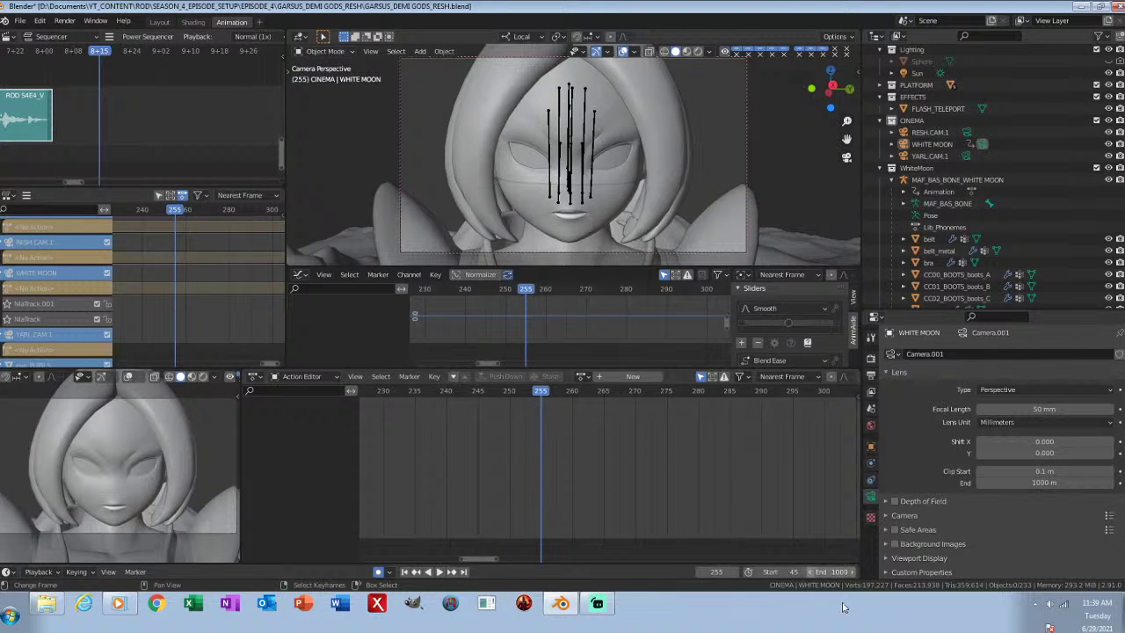
type("255")
key("Return")
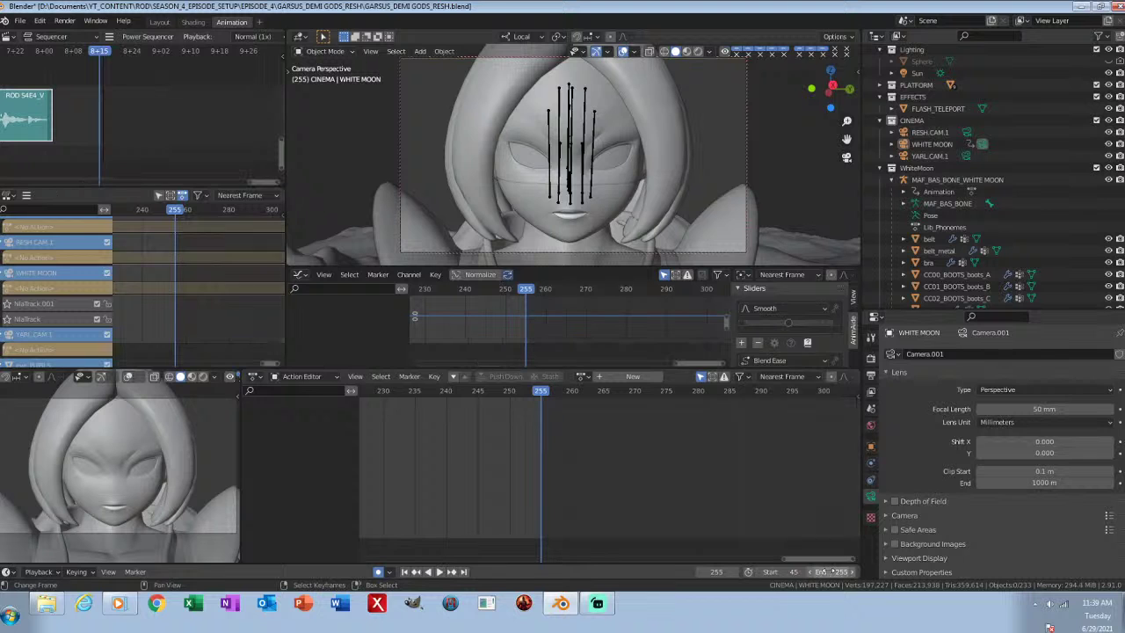
left_click(404, 572)
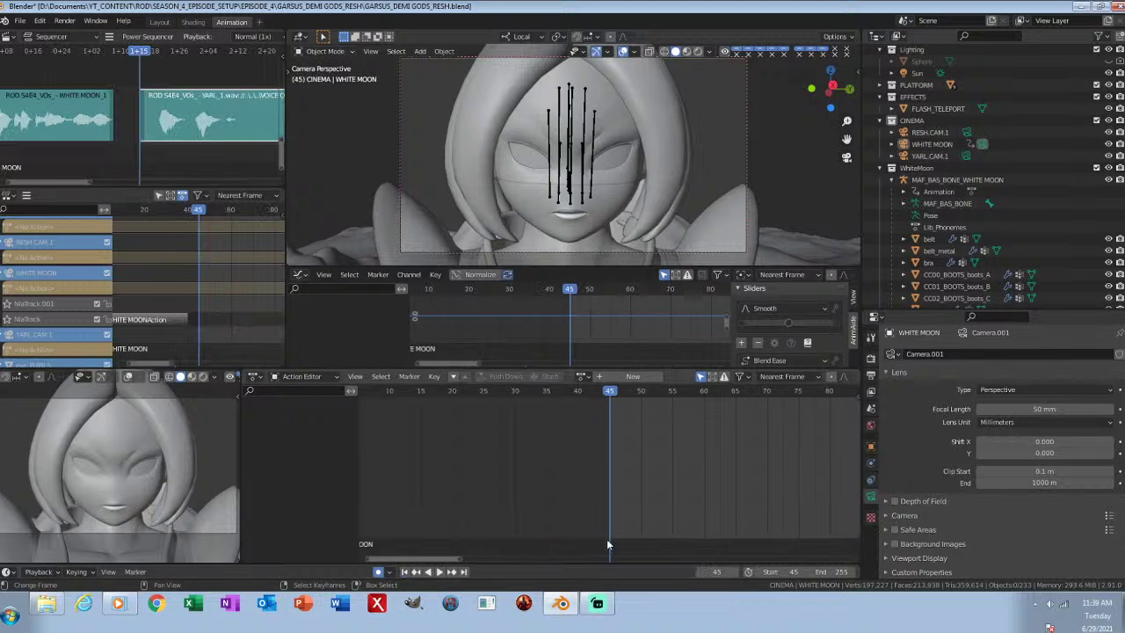
key("ctrl+s")
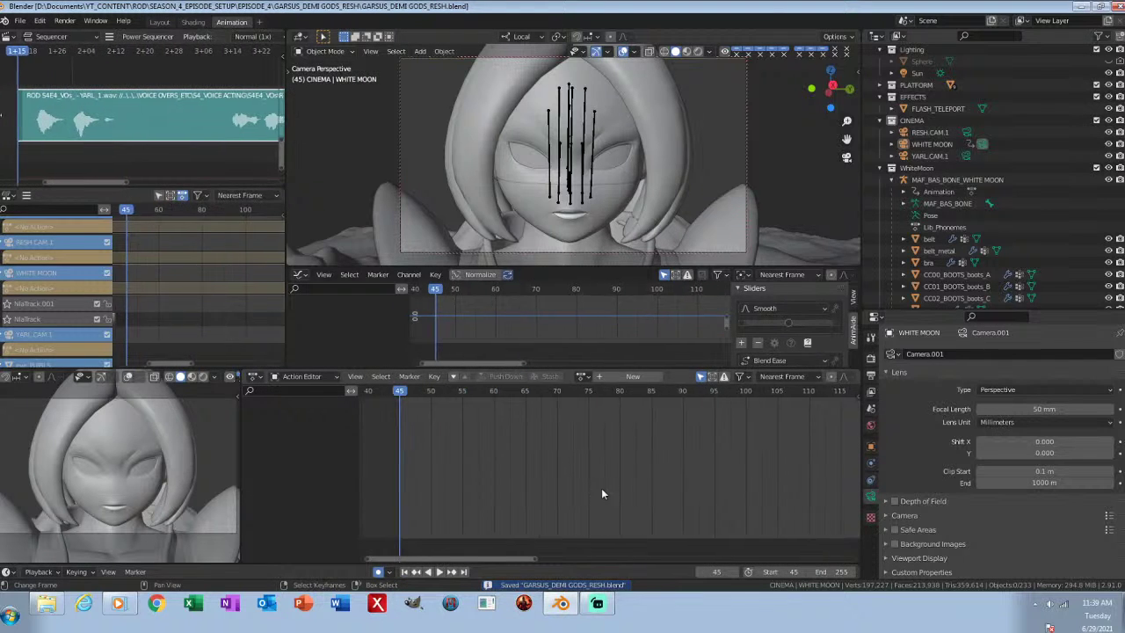
Step: Make YARL.CAM.1 the active camera, bind it to a marker at frame 45 and save the file
left_click(880, 168)
left_click(880, 204)
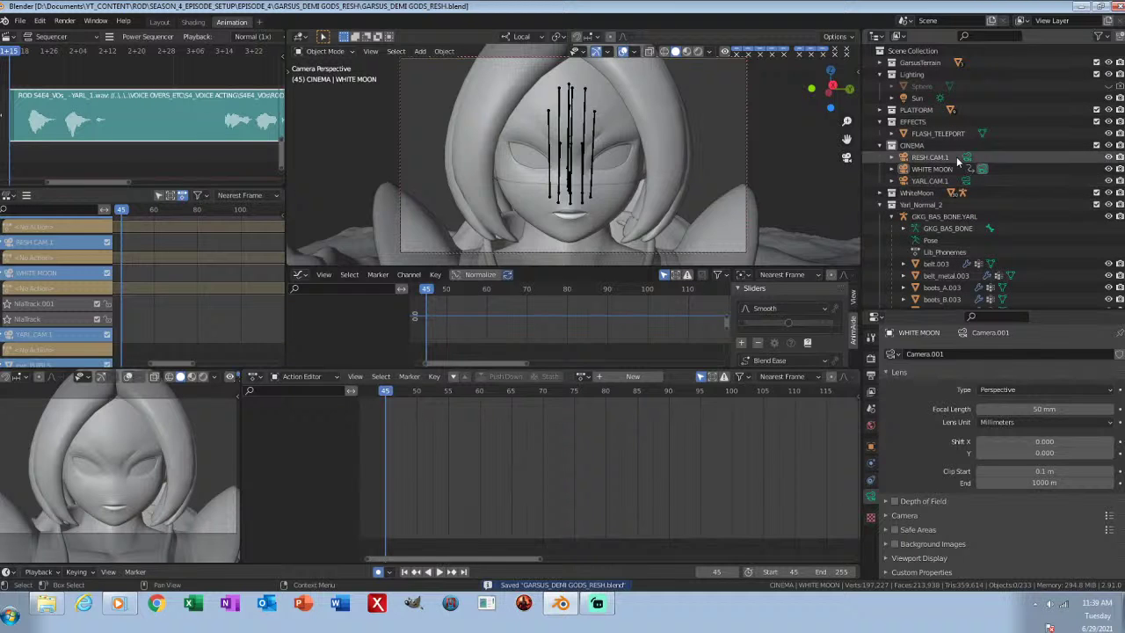
left_click(964, 181)
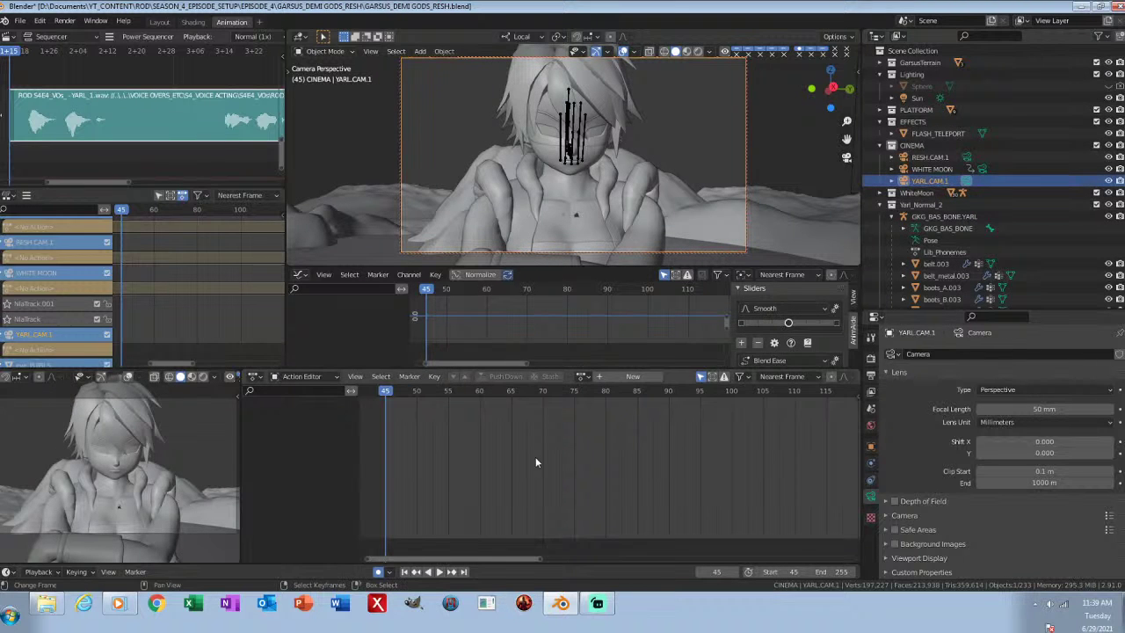
key("ctrl+s")
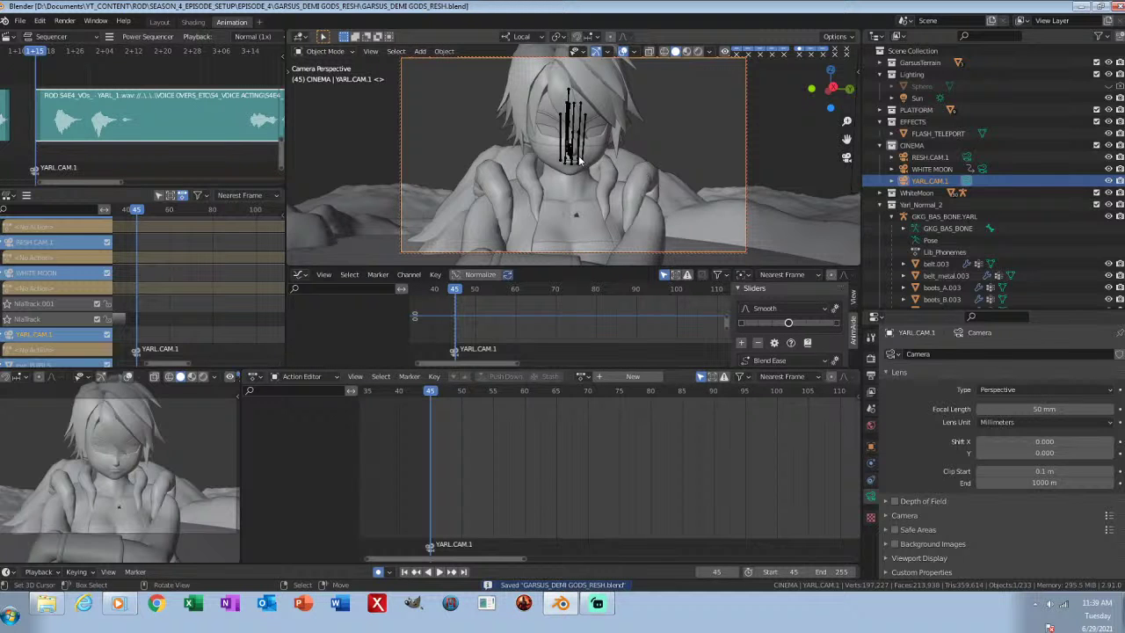
Step: Frame YARL.CAM.1 on Yarl's face, keyframe its location and rotation at frame 45, set Y rotation to 0° and save
left_click(580, 159)
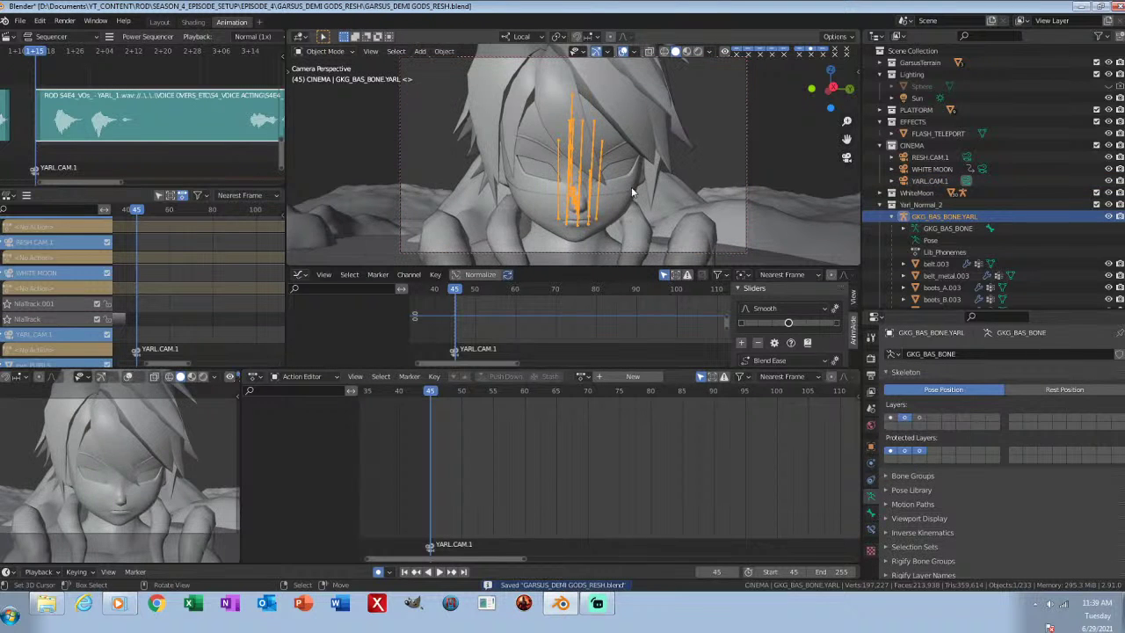
left_click(942, 181)
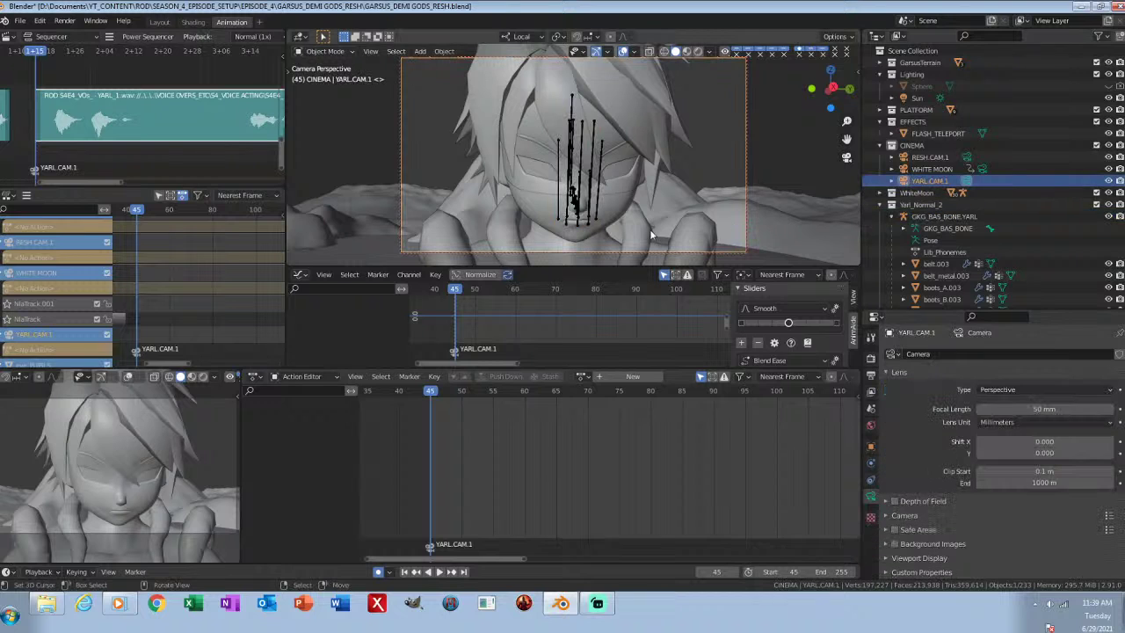
left_click(872, 446)
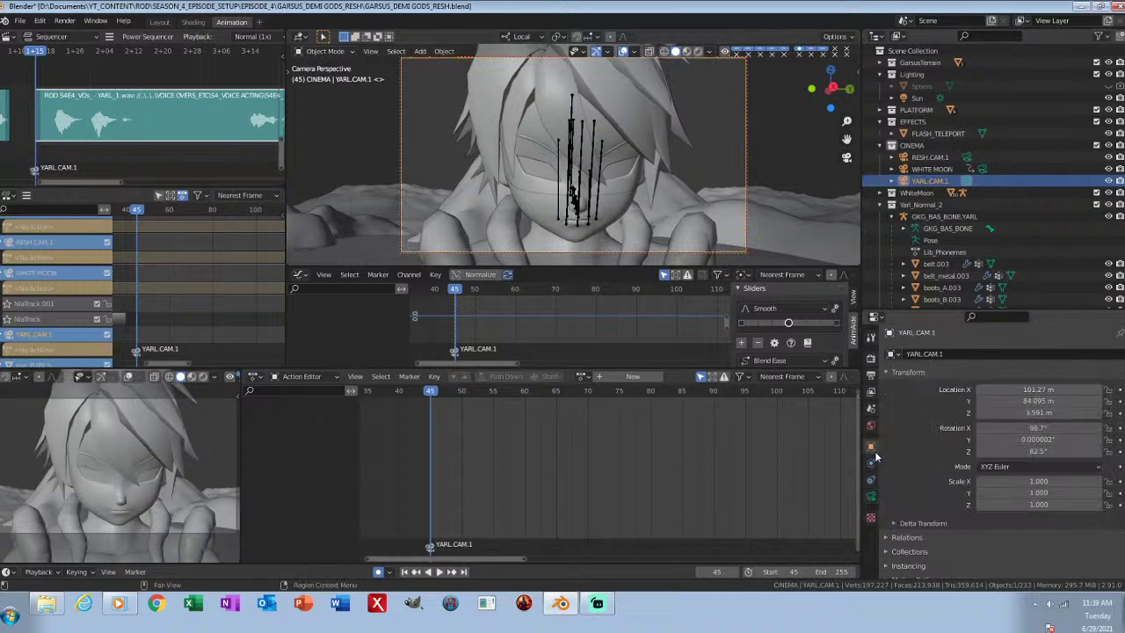
key("i")
key("i")
left_click(1035, 439)
type("0")
key("Return")
key("ctrl+s")
middle_click_drag(550, 477, 563, 479)
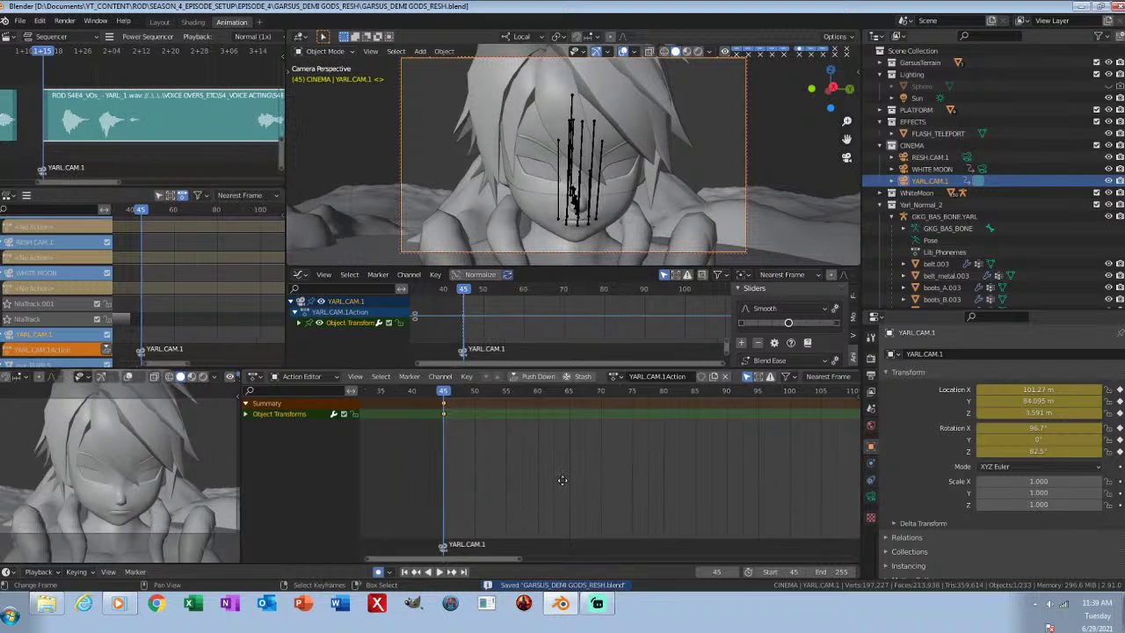
Step: Reposition YARL.CAM.1 for a close three-quarter angle on Yarl's face, reset its Y rotation to 0° and save
scroll(652, 194, "up", 4)
mouse_move(643, 193)
middle_mouse_down()
mouse_move(601, 224)
mouse_move(590, 216)
mouse_move(623, 169)
mouse_move(619, 182)
mouse_move(639, 164)
mouse_move(624, 181)
mouse_move(642, 181)
middle_mouse_up()
scroll(625, 206, "up", 2)
scroll(608, 194, "down", 1)
scroll(639, 194, "up", 1)
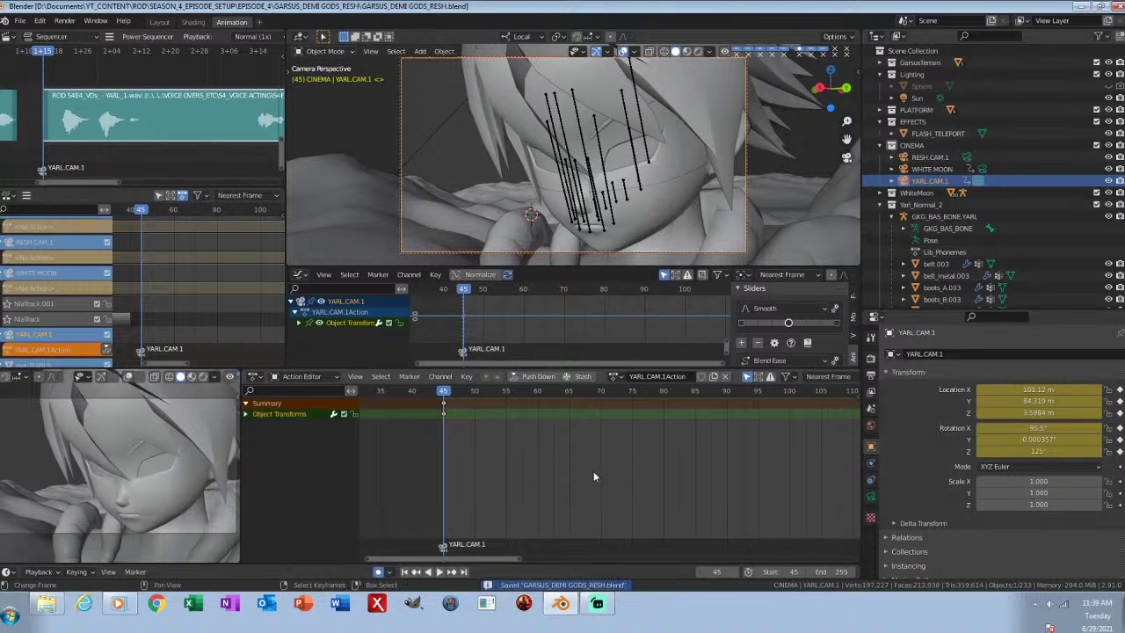
double_click(1039, 440)
type("0")
key("Return")
key("ctrl+s")
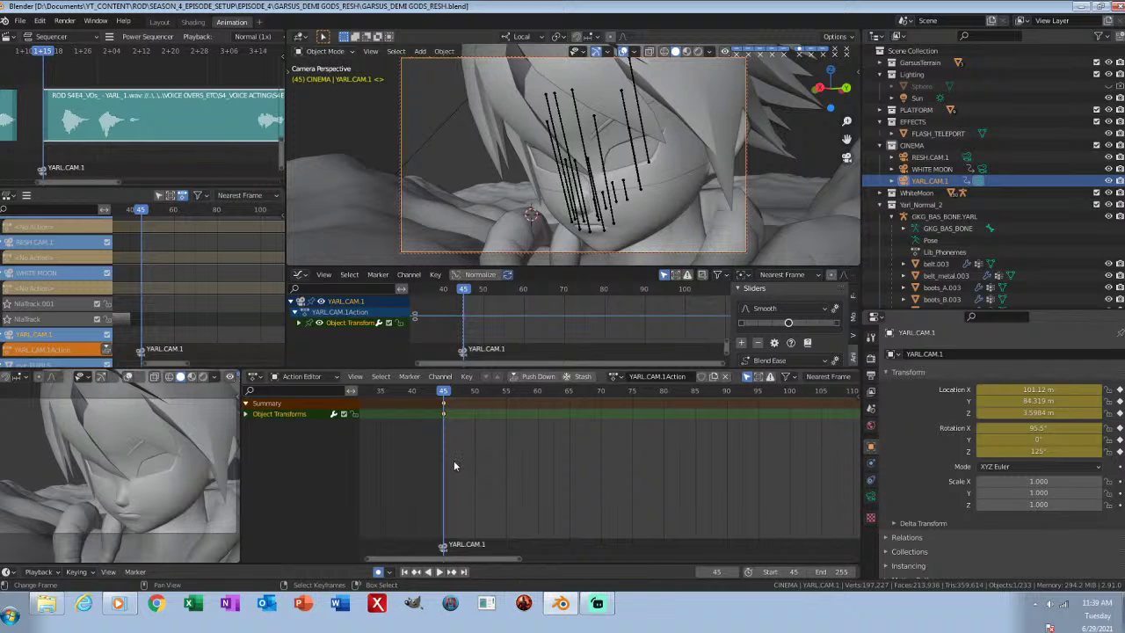
Step: Put the GKG_BAS_BONE.YARL rig into Pose Mode, show its armature data properties and save the file
right_click(606, 190)
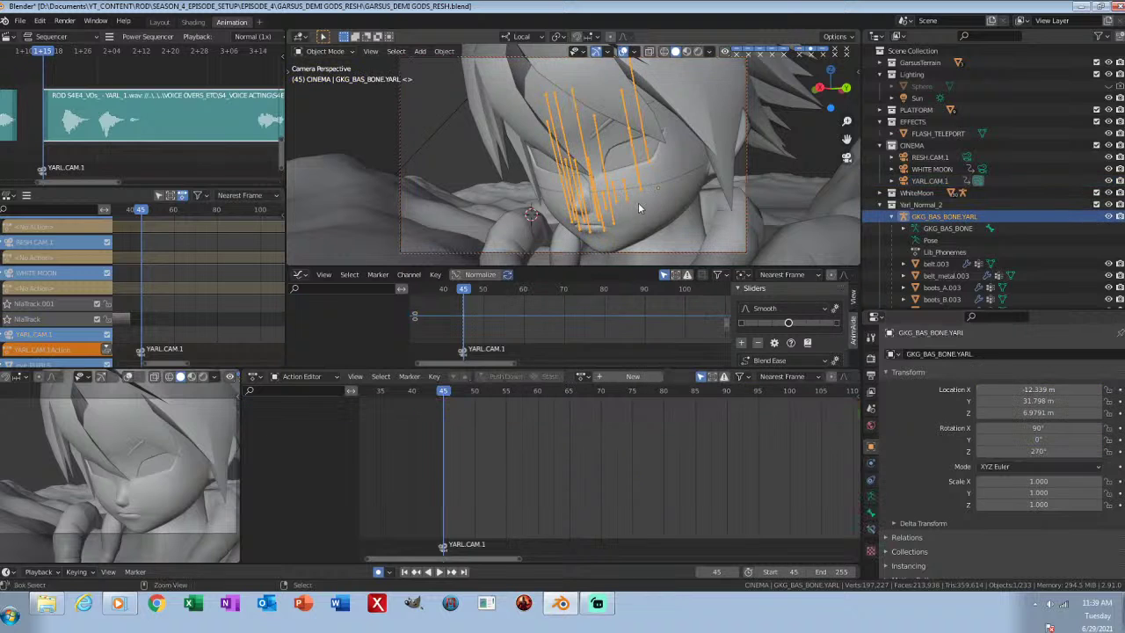
key("ctrl+Tab")
left_click(872, 498)
key("ctrl+s")
Step: Set the Rhubarb Lipsync start frame to 45 for the Yarl rig
scroll(910, 493, "down", 6)
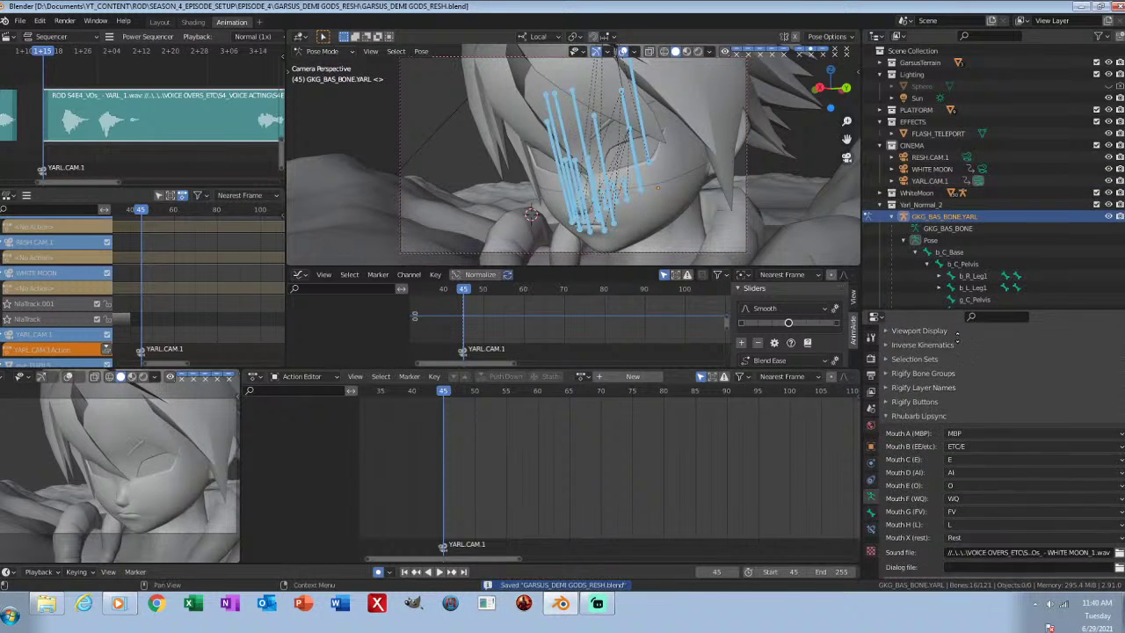
left_click(1105, 525)
type("45")
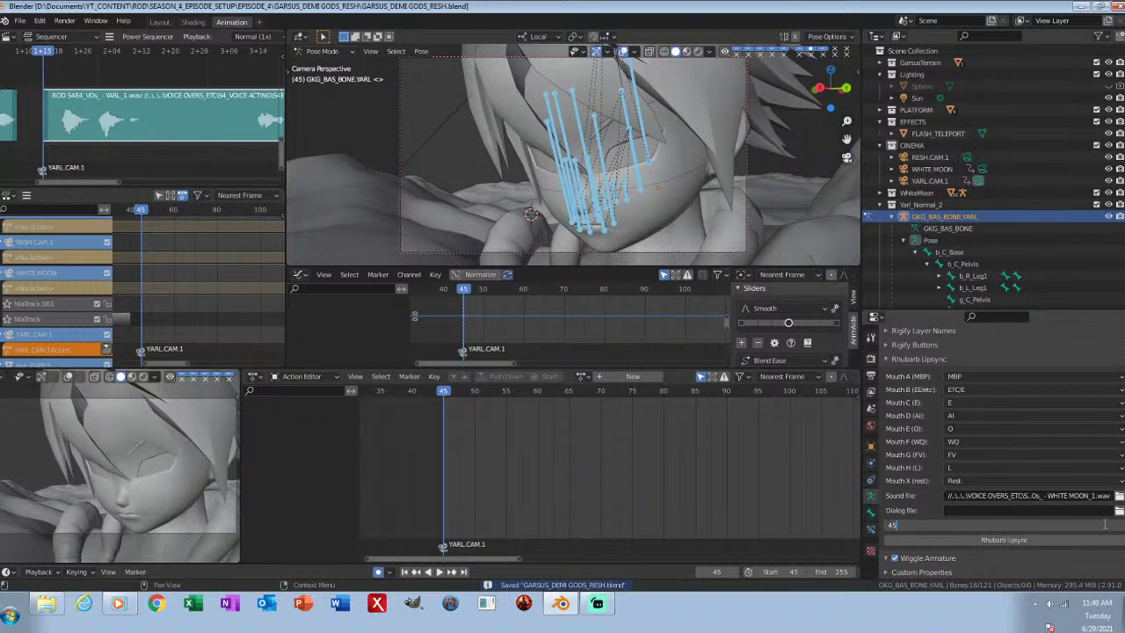
key("Return")
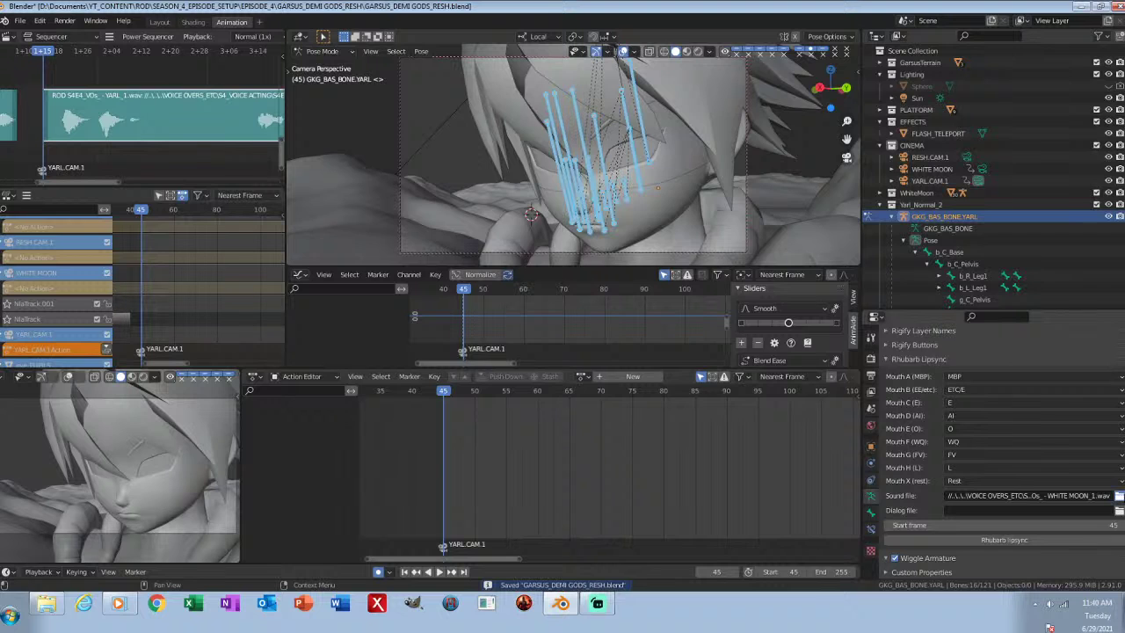
Step: Load "ROD S4E4_VOs_ - YARL_1.wav" as the lip-sync sound file, save, and run Rhubarb Lipsync
left_click(1120, 496)
scroll(519, 436, "down", 10)
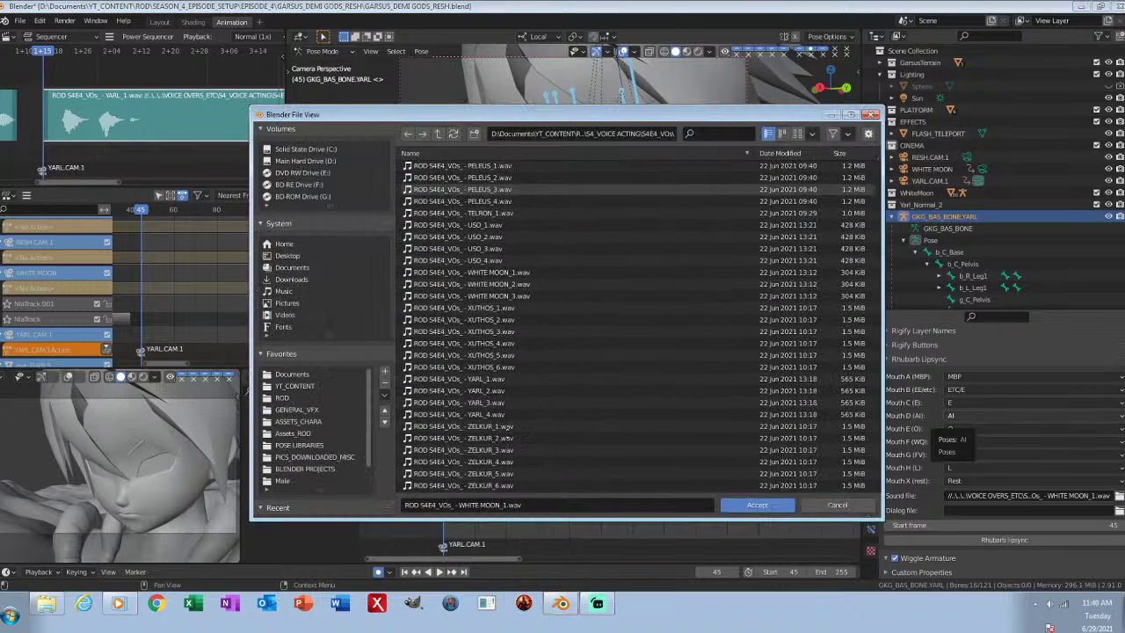
left_click(493, 379)
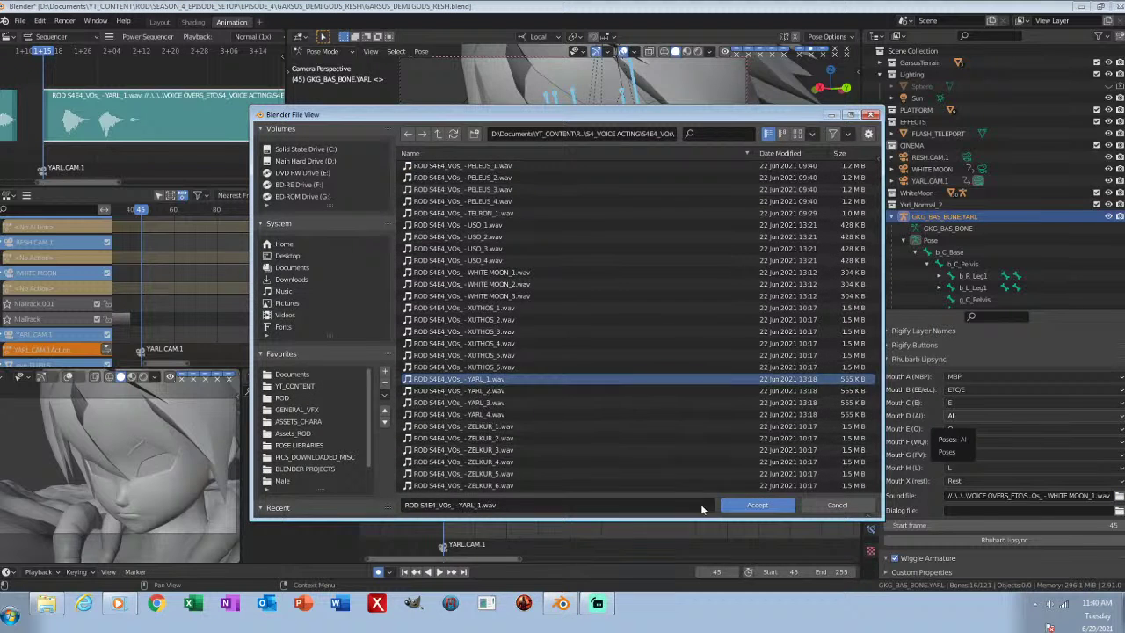
left_click(757, 508)
key("ctrl+s")
left_click(1005, 540)
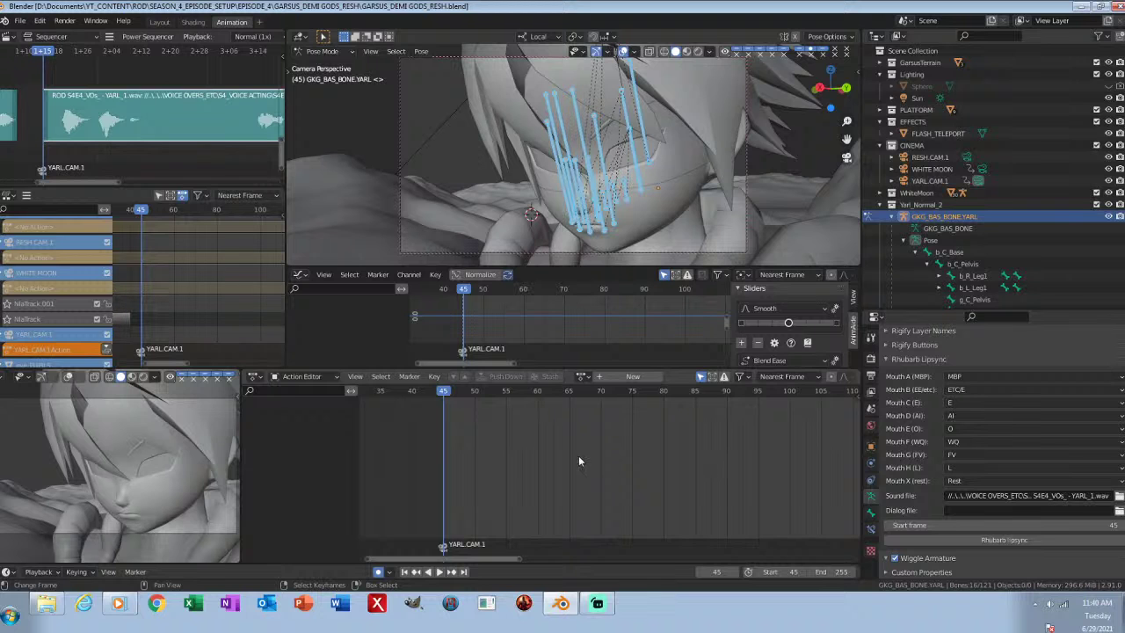
Step: Delete the generated lip-sync keyframes from about frame 41 to frame 45
left_click_drag(407, 399, 447, 436)
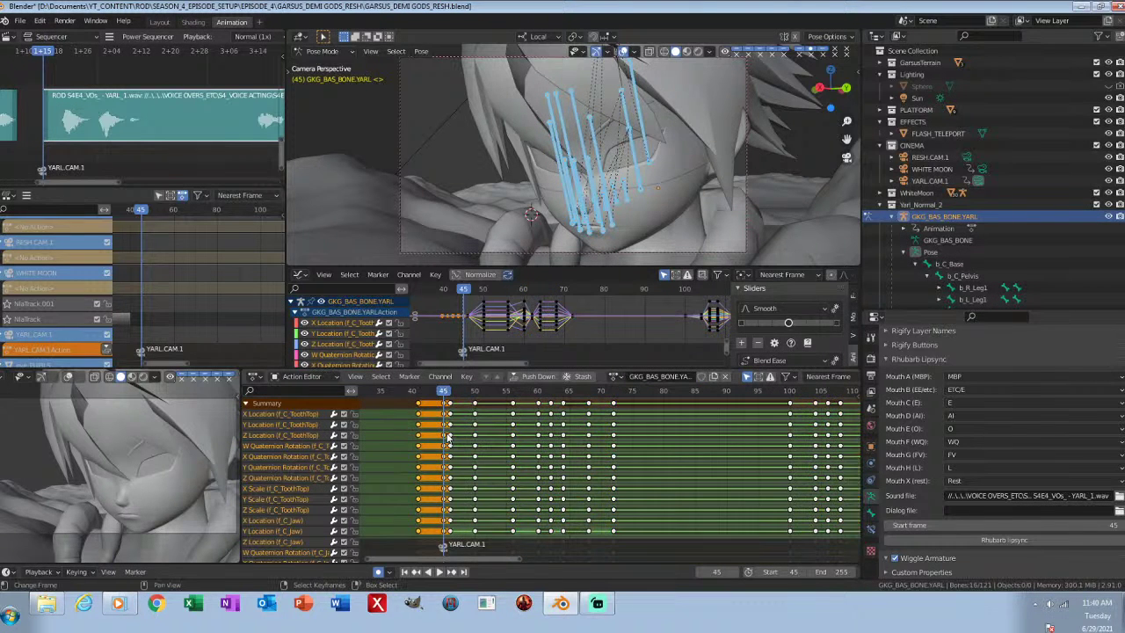
key("x")
left_click(439, 436)
Step: Clean the channels of all lip-sync keyframes, set their interpolation to Bezier and save the file
key("a")
key("x")
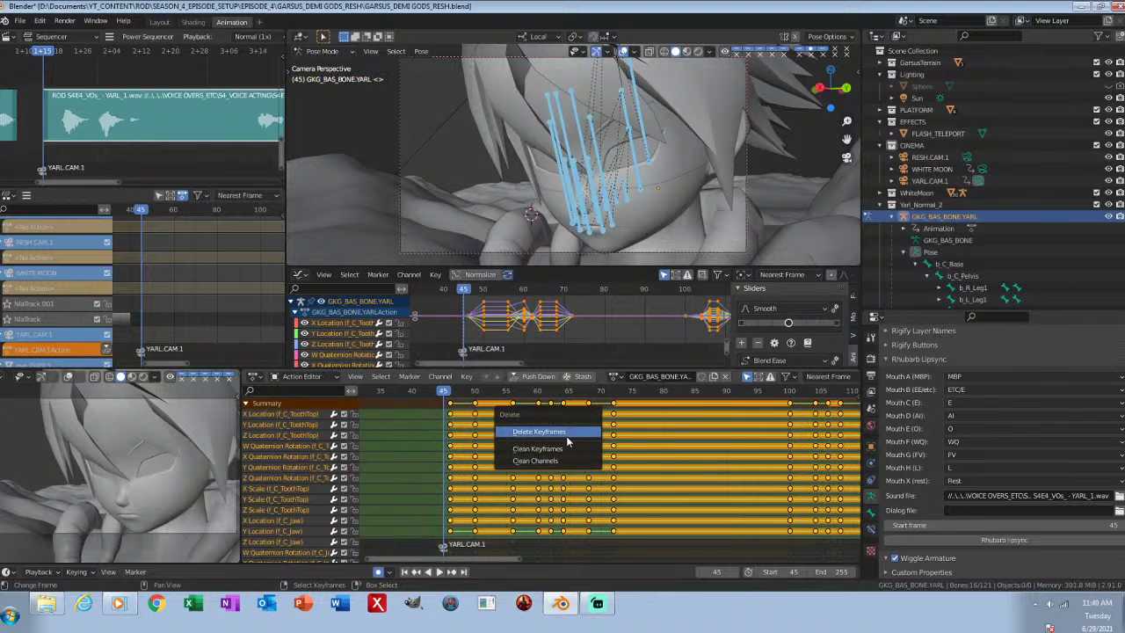
left_click(560, 462)
key("t")
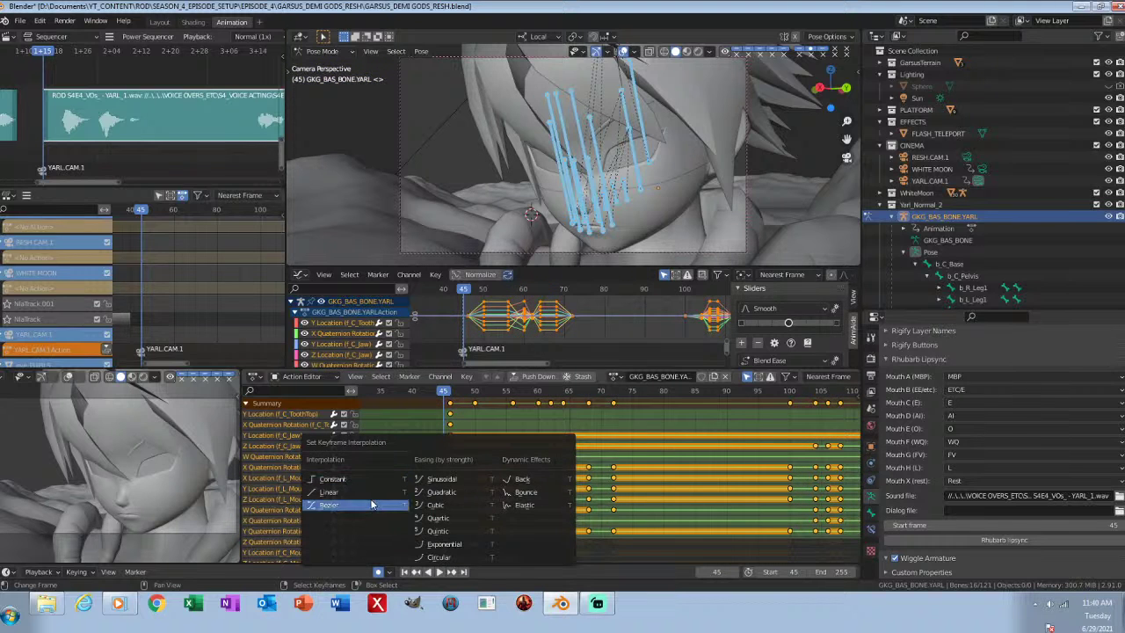
left_click(373, 505)
key("ctrl+s")
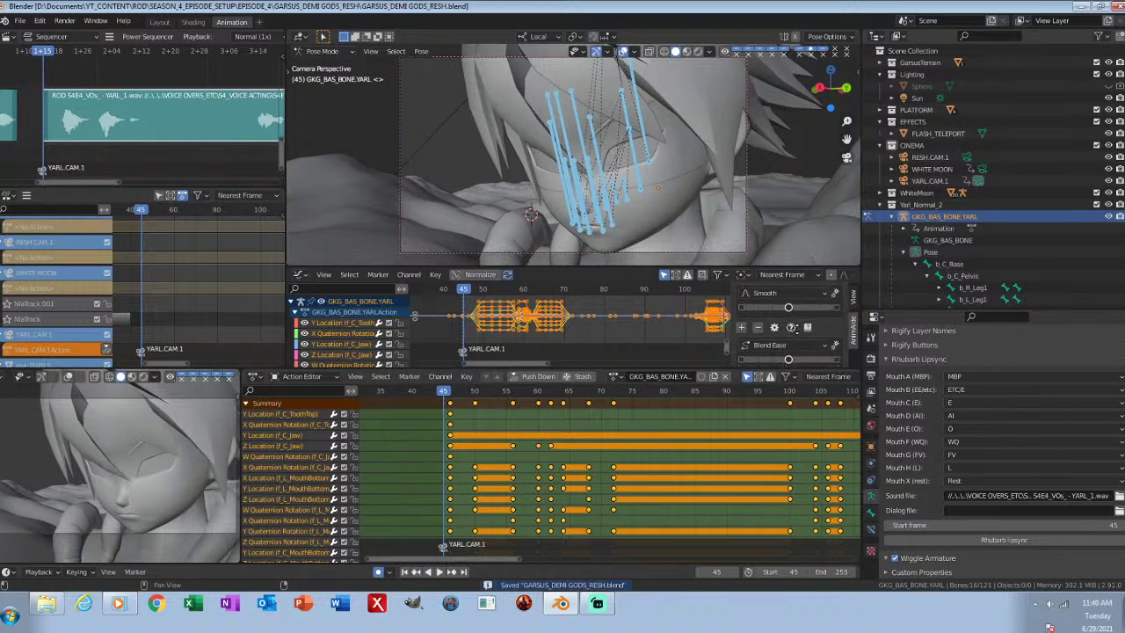
Step: Apply Blend Ease and Smooth to the selected lip-sync curves, deselect all bones and save the file
scroll(803, 341, "down", 2)
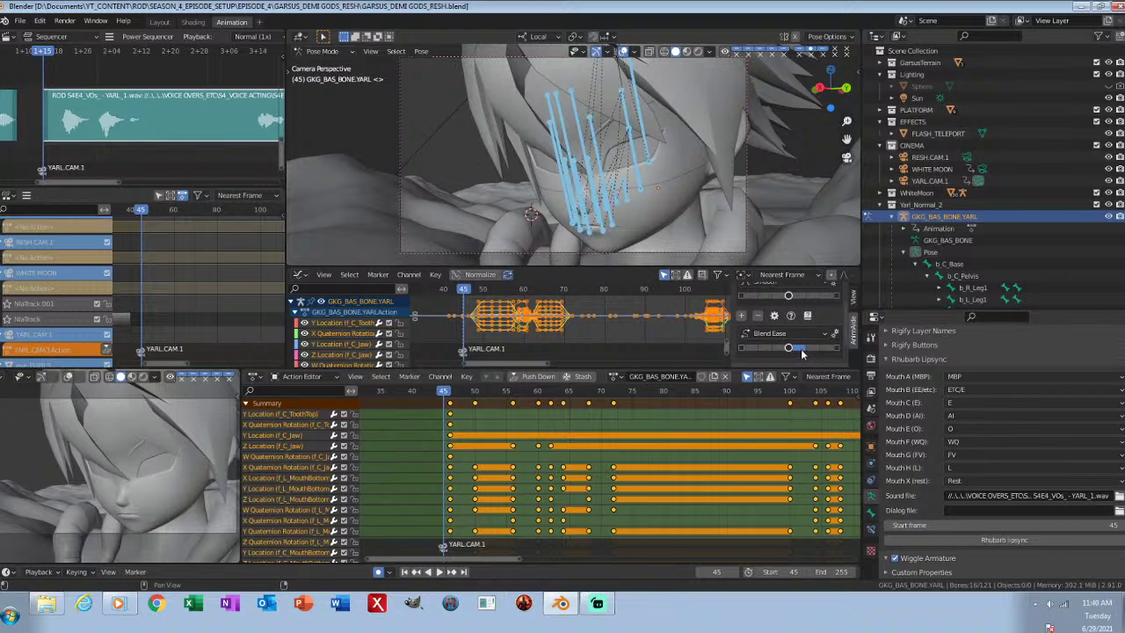
left_click(801, 347)
left_click(800, 296)
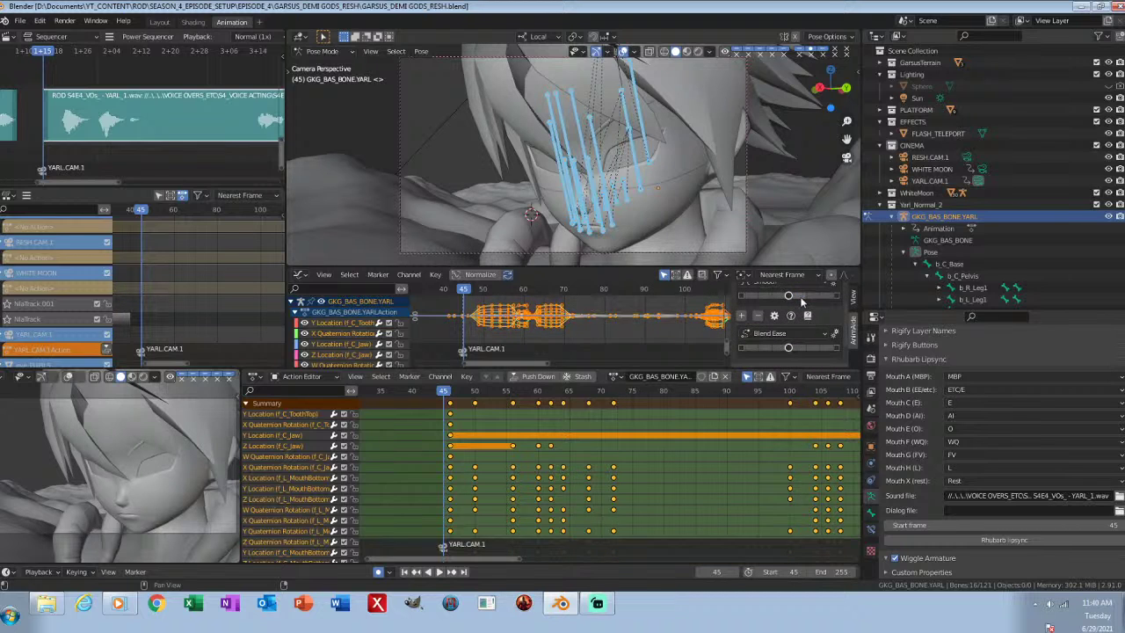
key("alt+a")
key("ctrl+s")
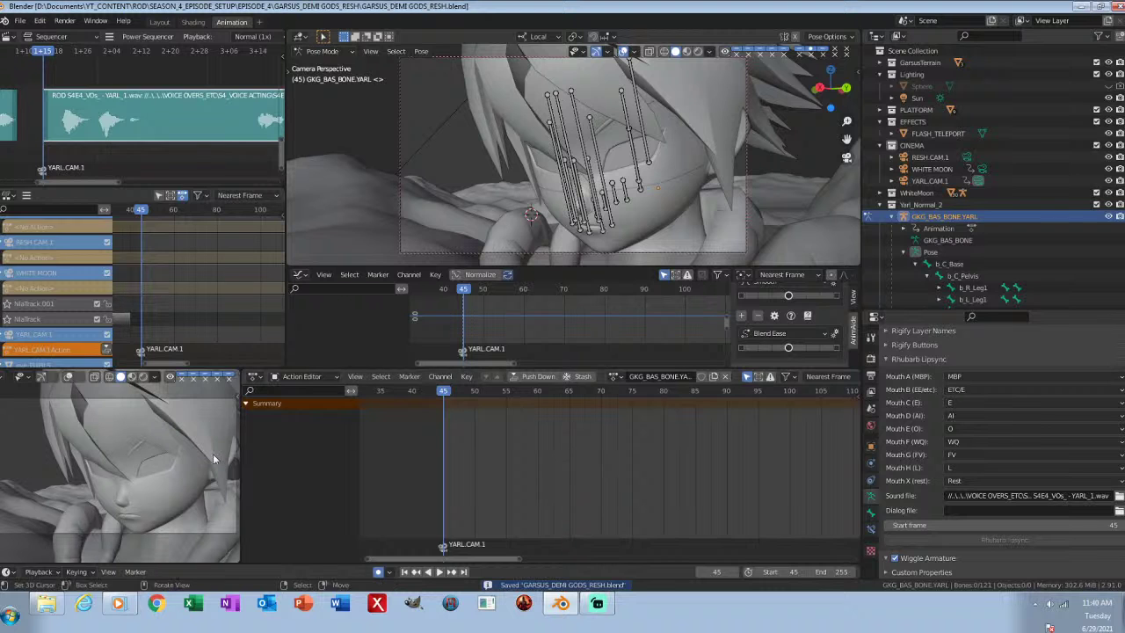
Step: Push the White Moon rig's active action down into its own NLA strip
middle_click_drag(171, 302, 177, 339)
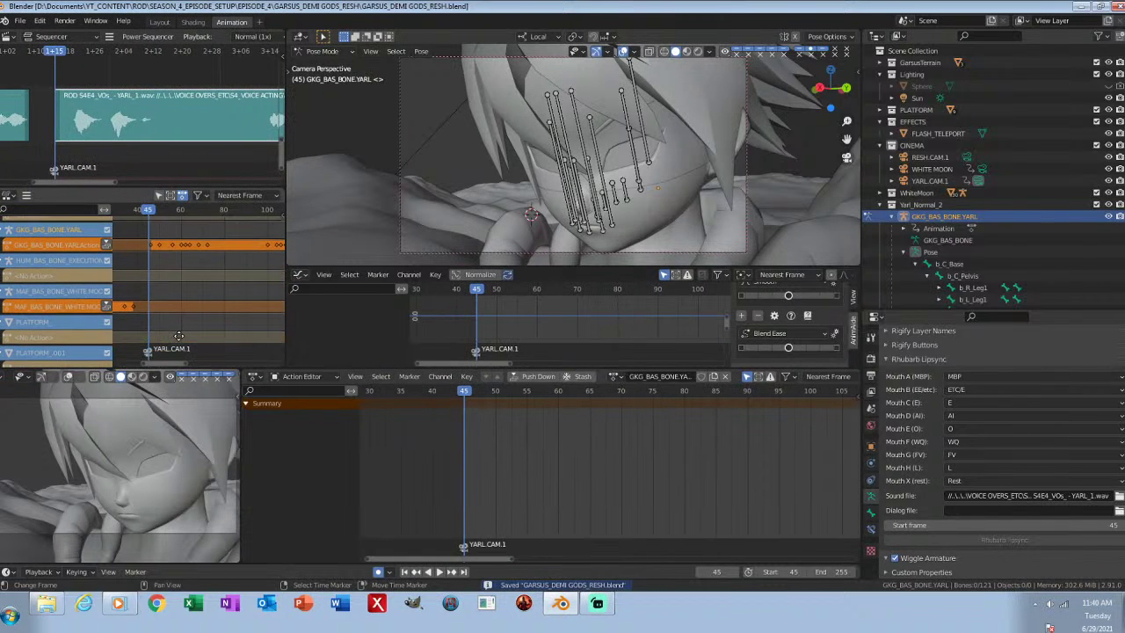
left_click(106, 306)
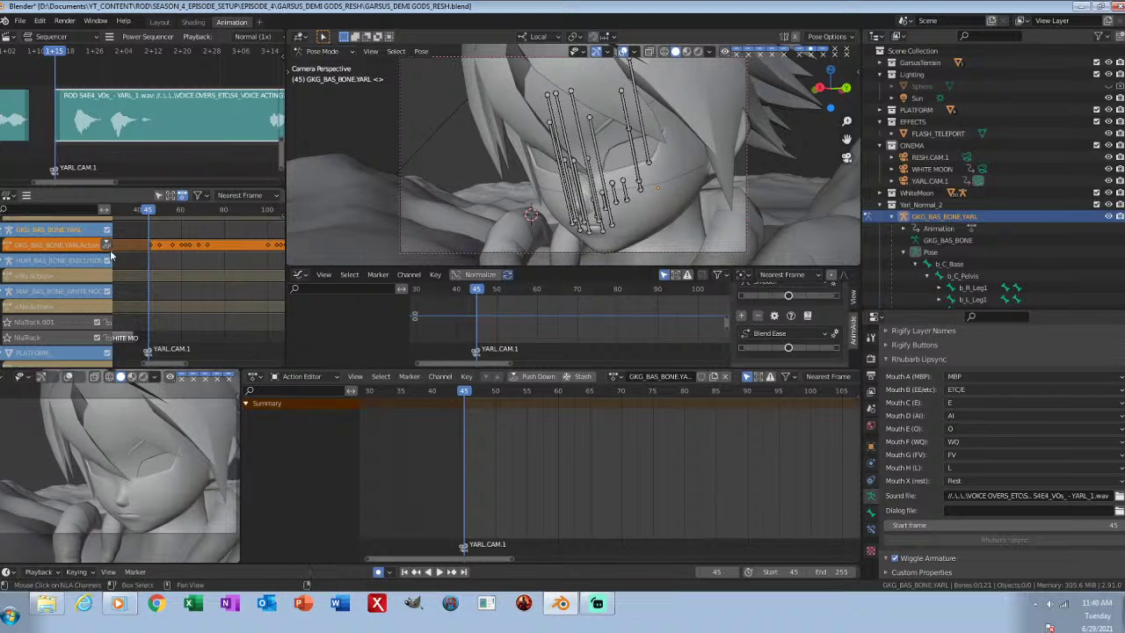
middle_click_drag(176, 296, 178, 355)
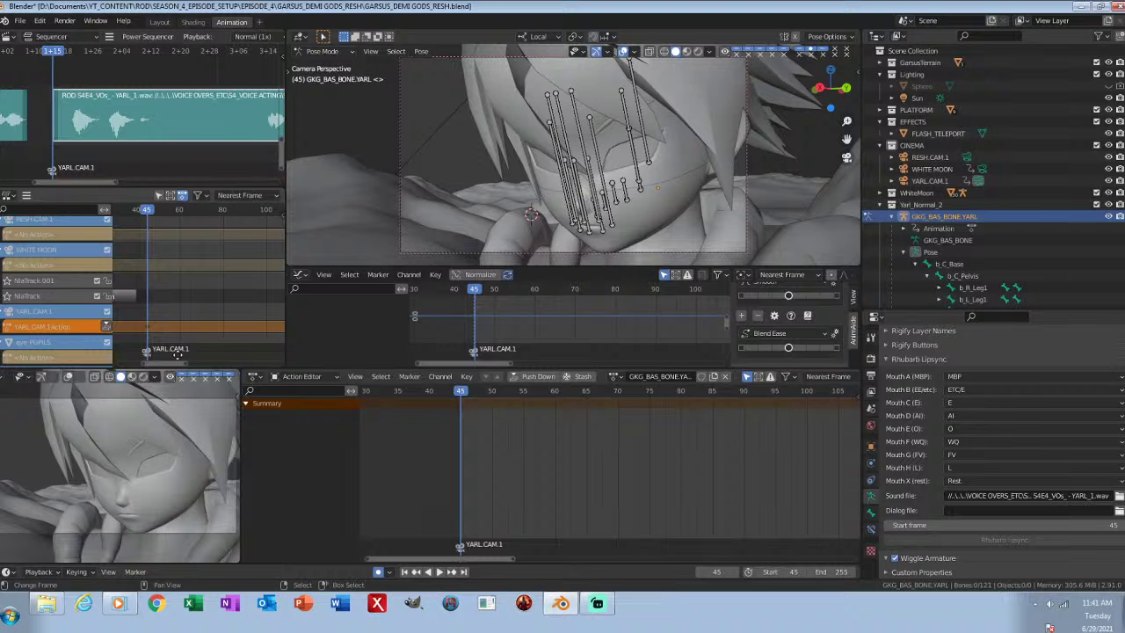
Step: In Object Mode, rename the WHITE MOON camera as WHITE MOON.CAM.1 and save the file
left_click(936, 172)
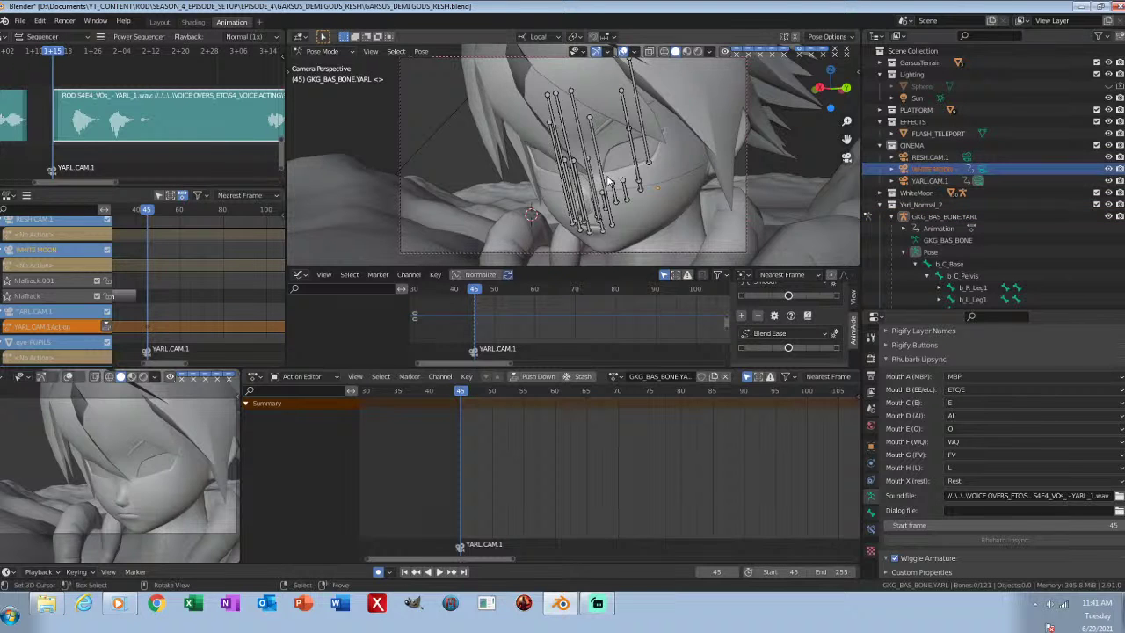
key("ctrl+Tab")
left_click(935, 159)
left_click(936, 174)
double_click(942, 173)
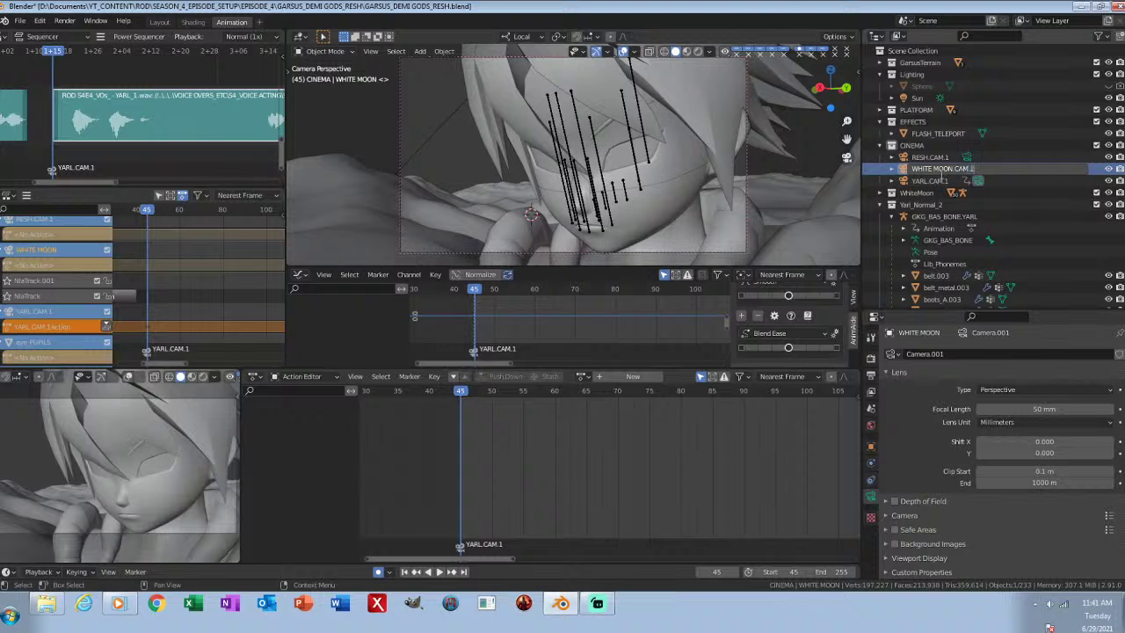
key("Return")
key("ctrl+s")
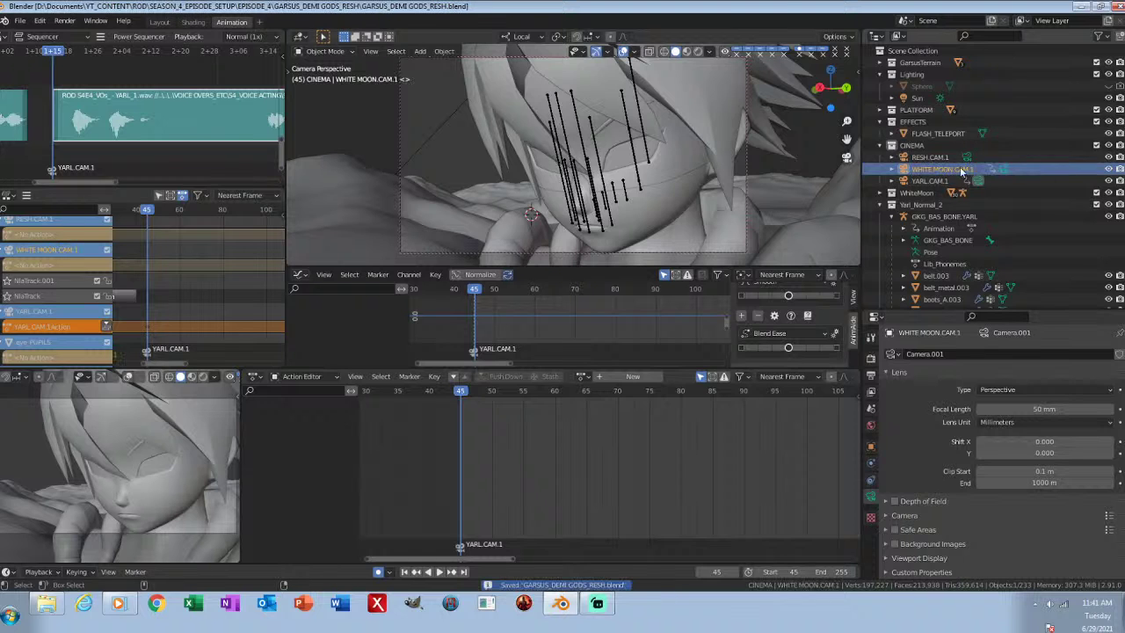
Step: With Yarl's rig in Pose Mode and its first bone layer shown, keyframe Location & Rotation on all bones at frame 45 and save
left_click(605, 192)
key("ctrl+Tab")
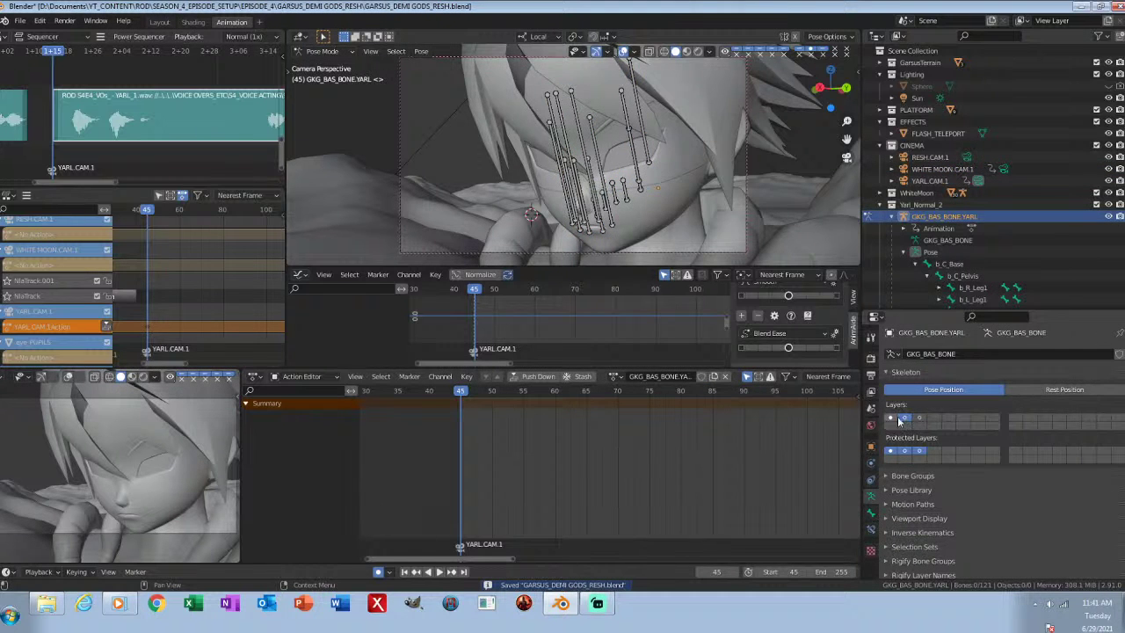
key("a")
key("i")
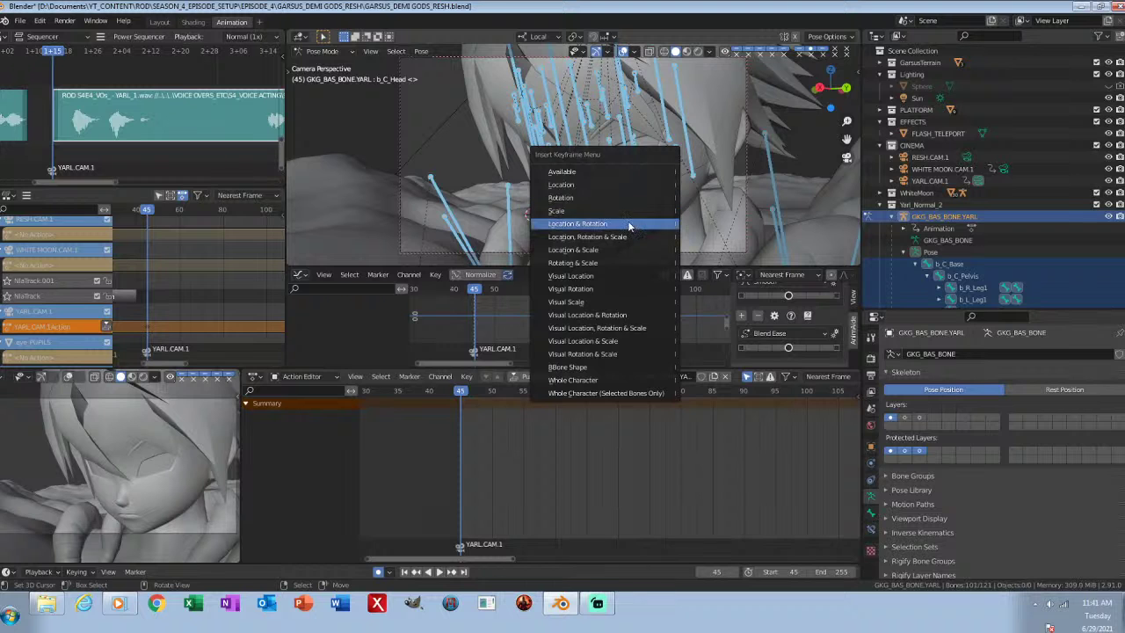
left_click(629, 227)
key("alt+a")
key("ctrl+s")
Step: Select the b_C_Head bone of Yarl's rig in the armature's bone hierarchy
scroll(598, 464, "down", 4)
scroll(533, 476, "up", 2)
middle_click_drag(972, 262, 979, 113)
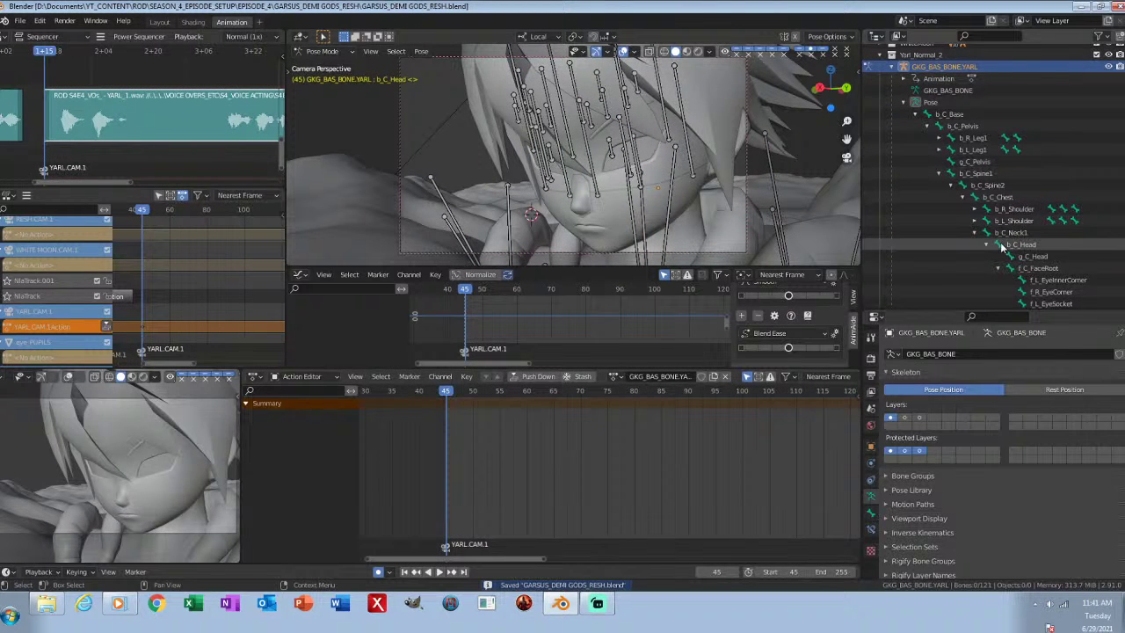
left_click(1002, 246)
scroll(620, 422, "up", 2)
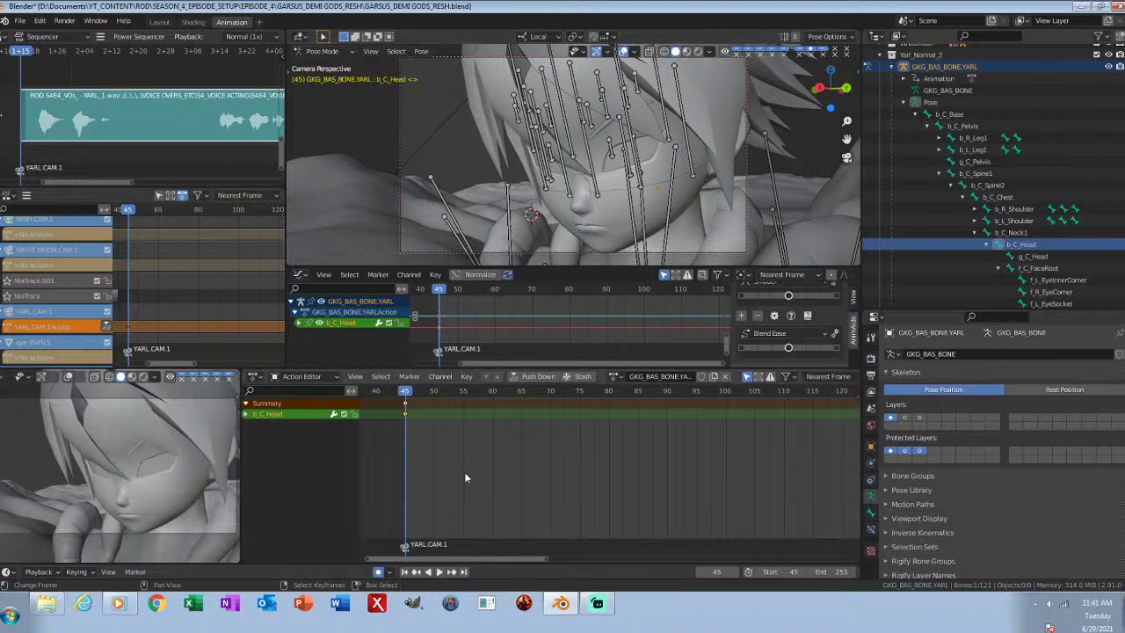
Step: Play back Yarl's lip-sync against the voice clip and return to frame 45
key("space")
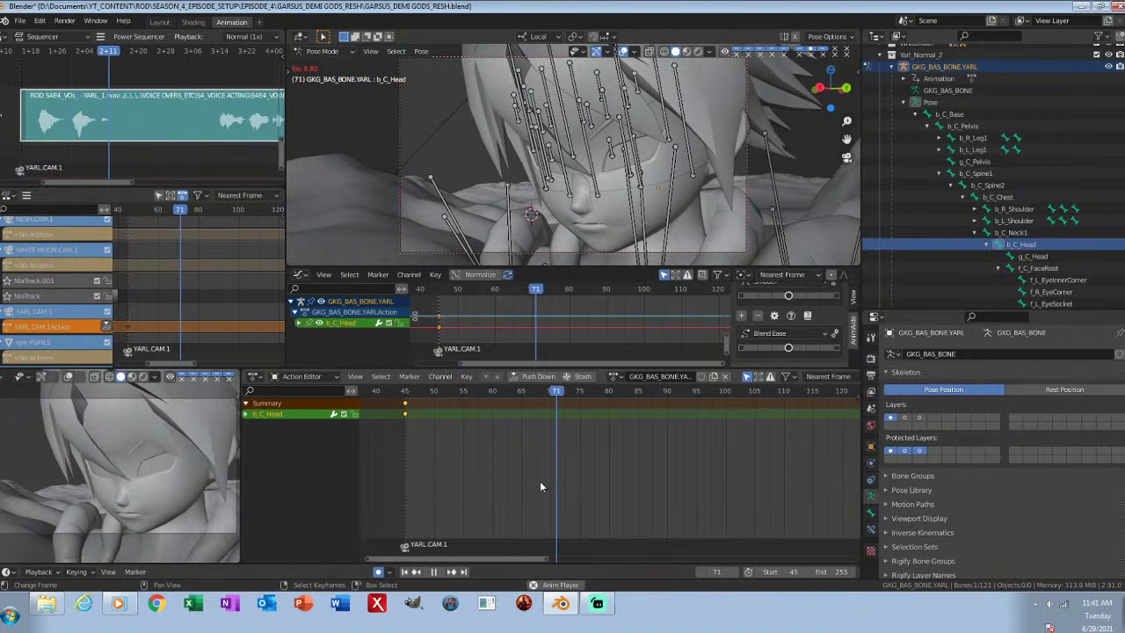
key("space")
key("shift+Left")
key("space")
key("space")
key("shift+Left")
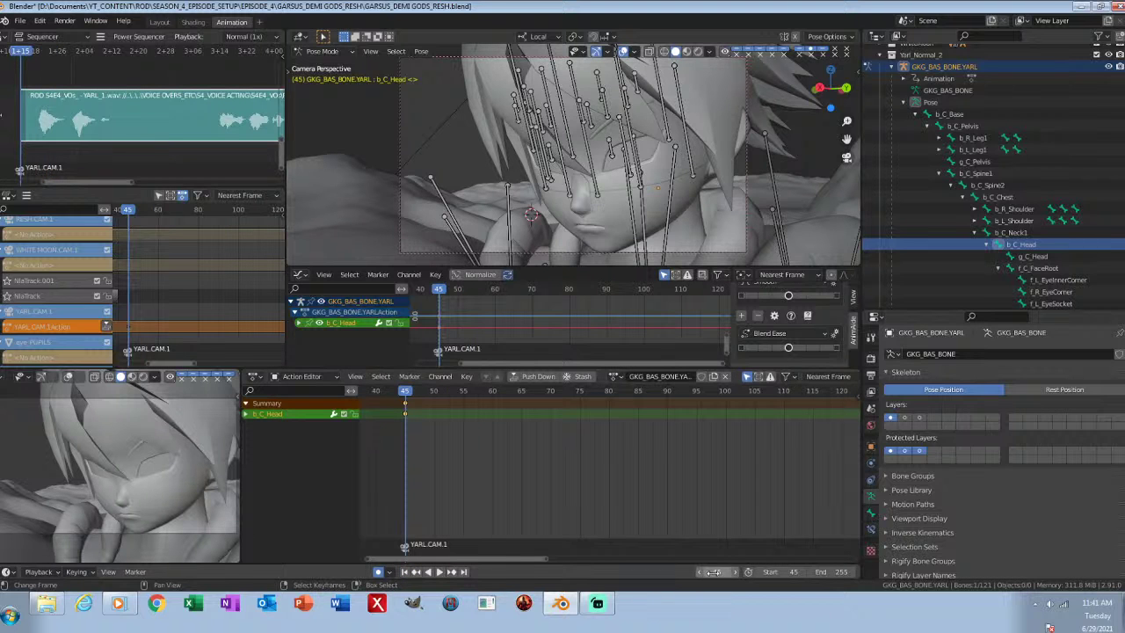
Step: At frame 53, rotate the b_C_Head bone about 15° around its local Y axis
key("Return")
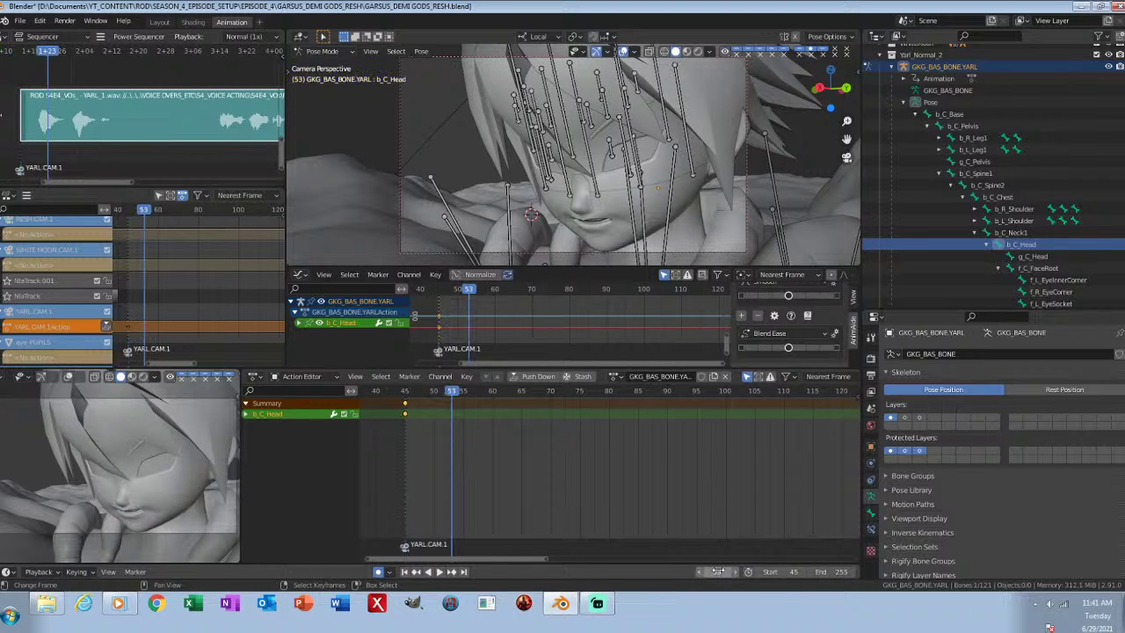
middle_click_drag(659, 184, 688, 187)
scroll(687, 187, "up", 1)
key("r")
key("y")
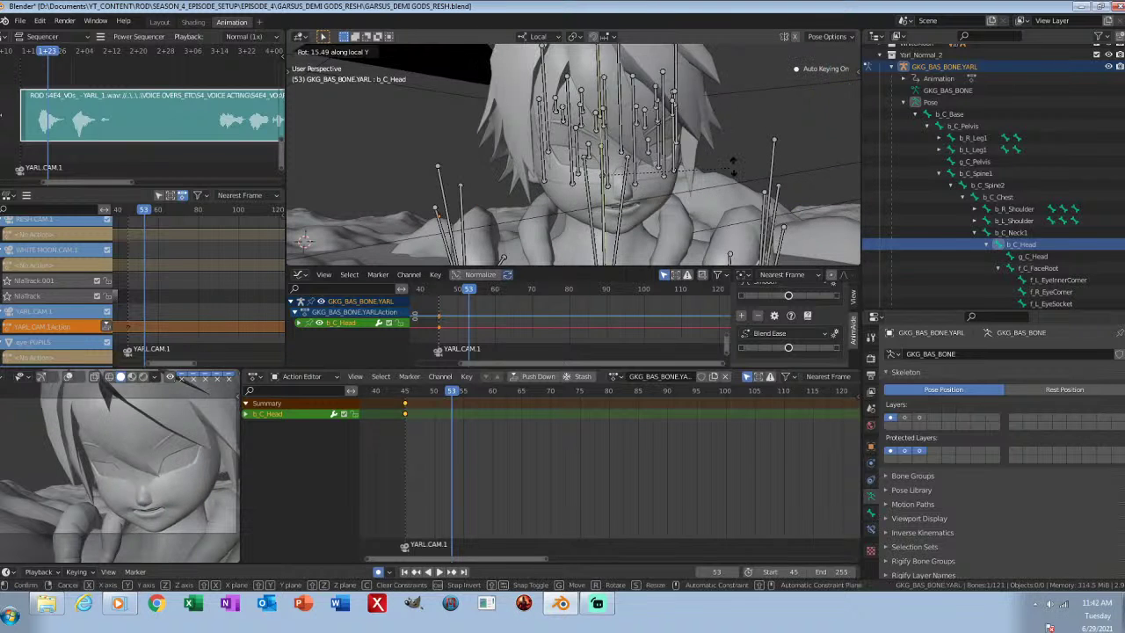
left_click(735, 167)
Step: Fine-tune the head bone's rotation around its local X and Z axes at frame 53 and save
key("r")
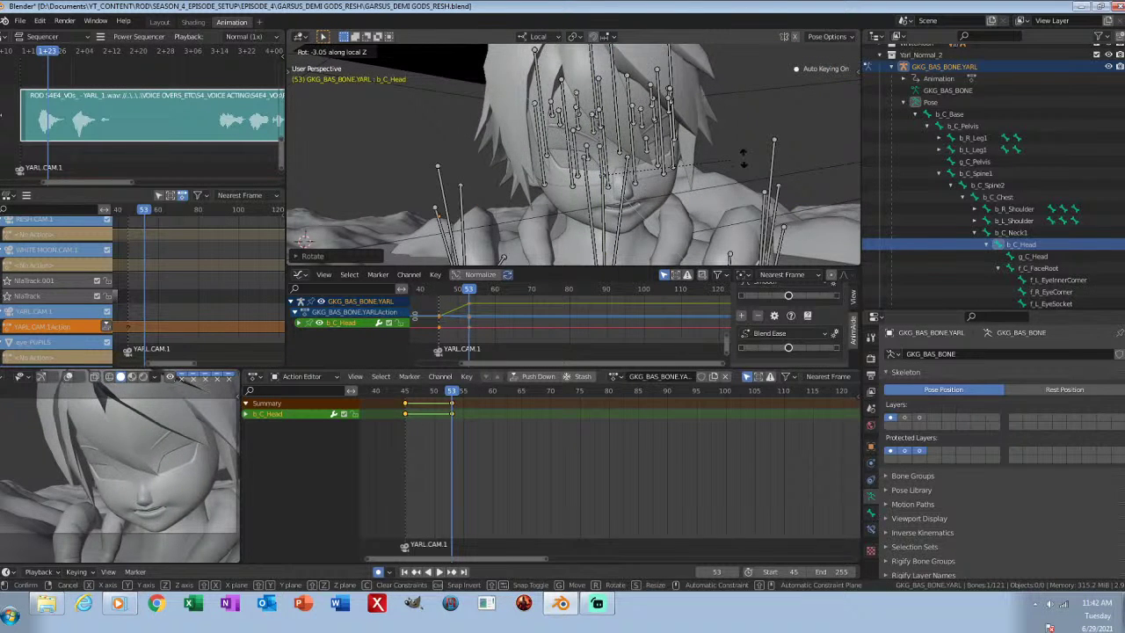
key("x")
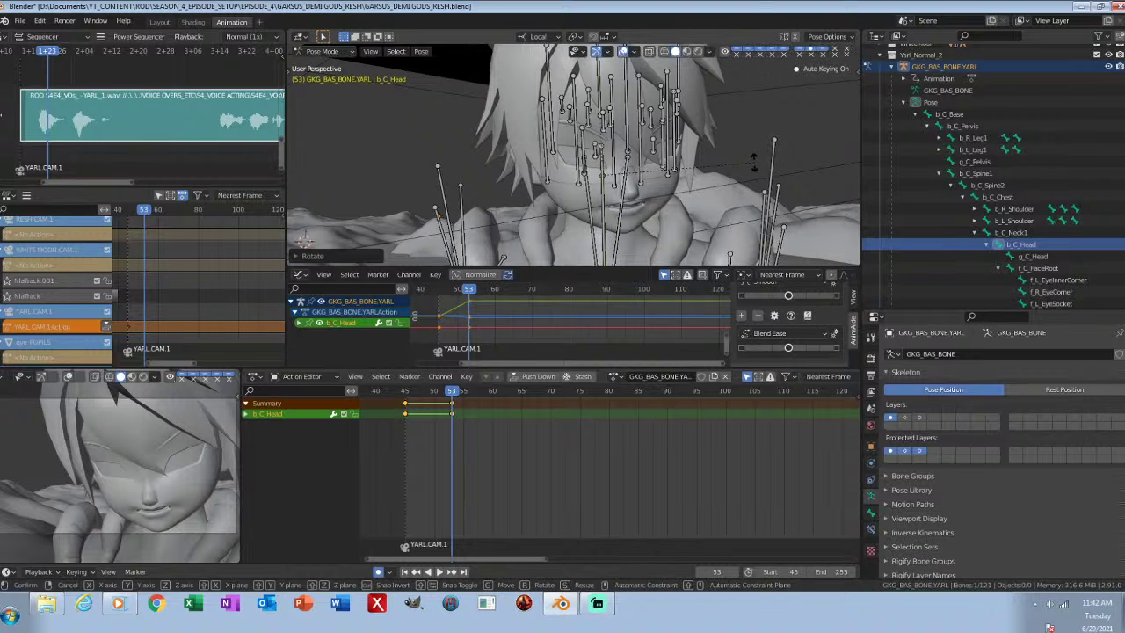
key("z")
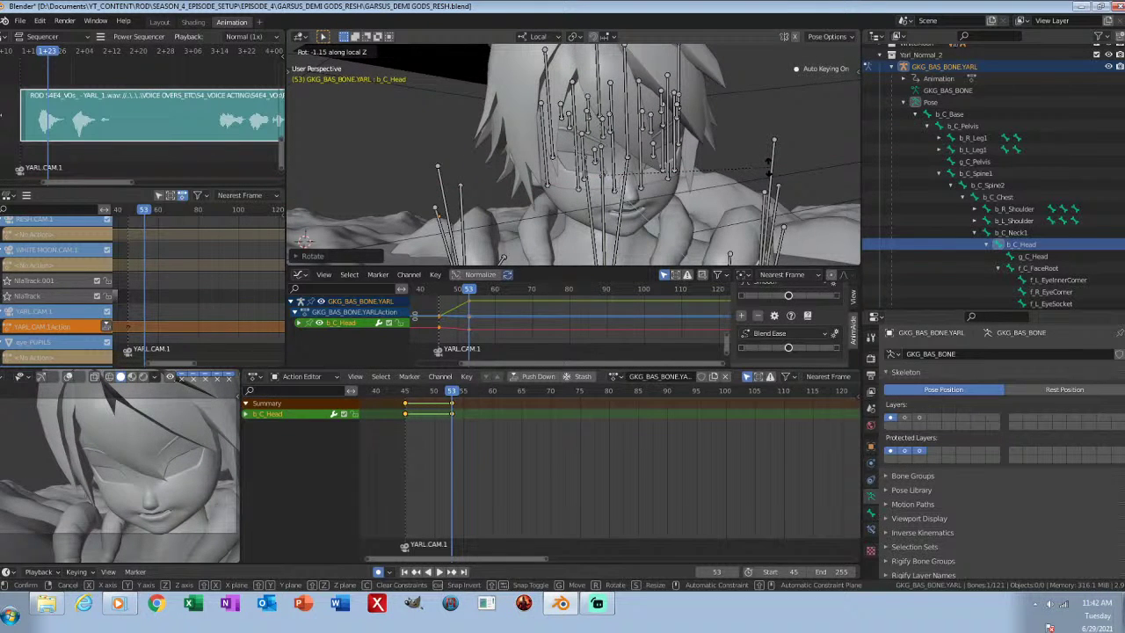
left_click(765, 169)
key("ctrl+s")
Step: Turn the head bone about 5.5° further around its local Y axis at frame 53 and save
key("r")
key("y")
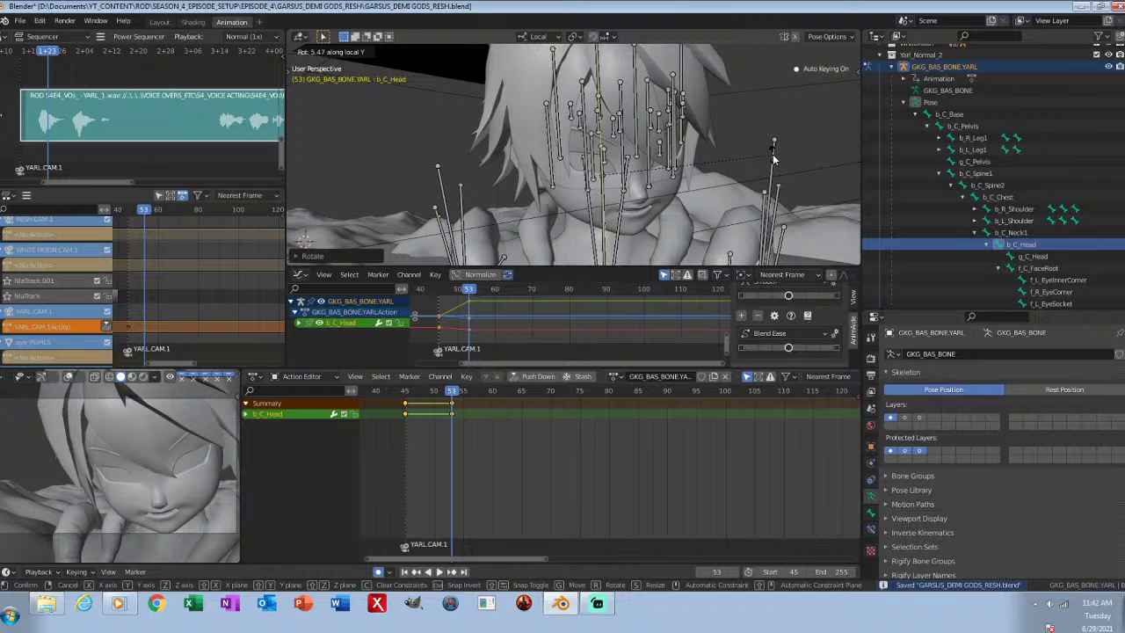
left_click(774, 159)
key("ctrl+s")
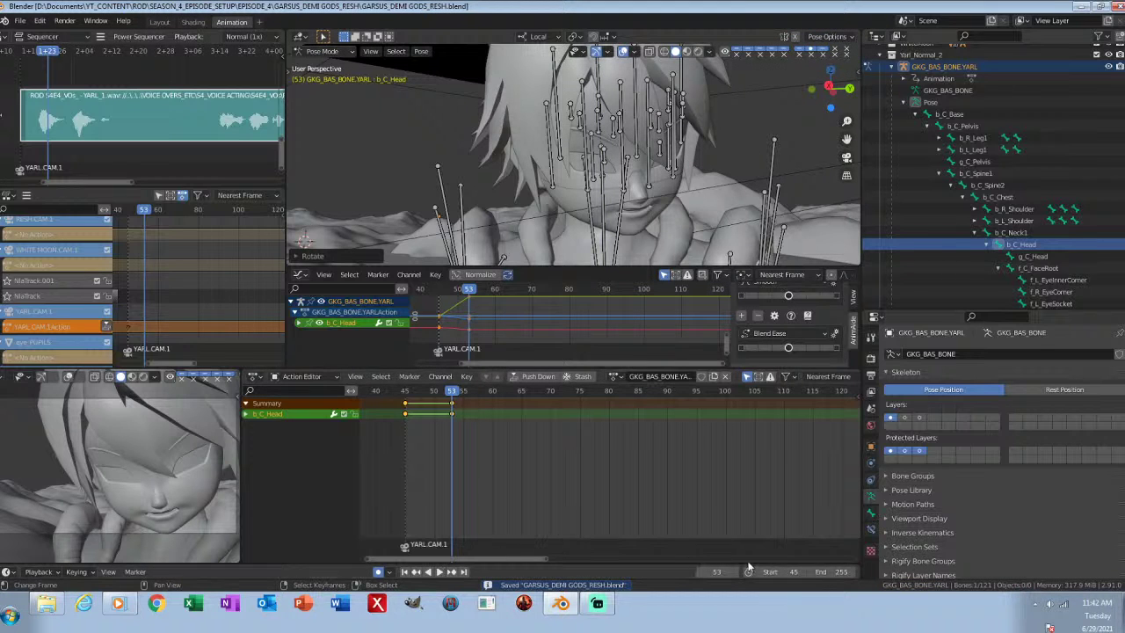
Step: Copy the head bone's frame 53 keyframe to frame 59 and save the file
type("6")
key("Return")
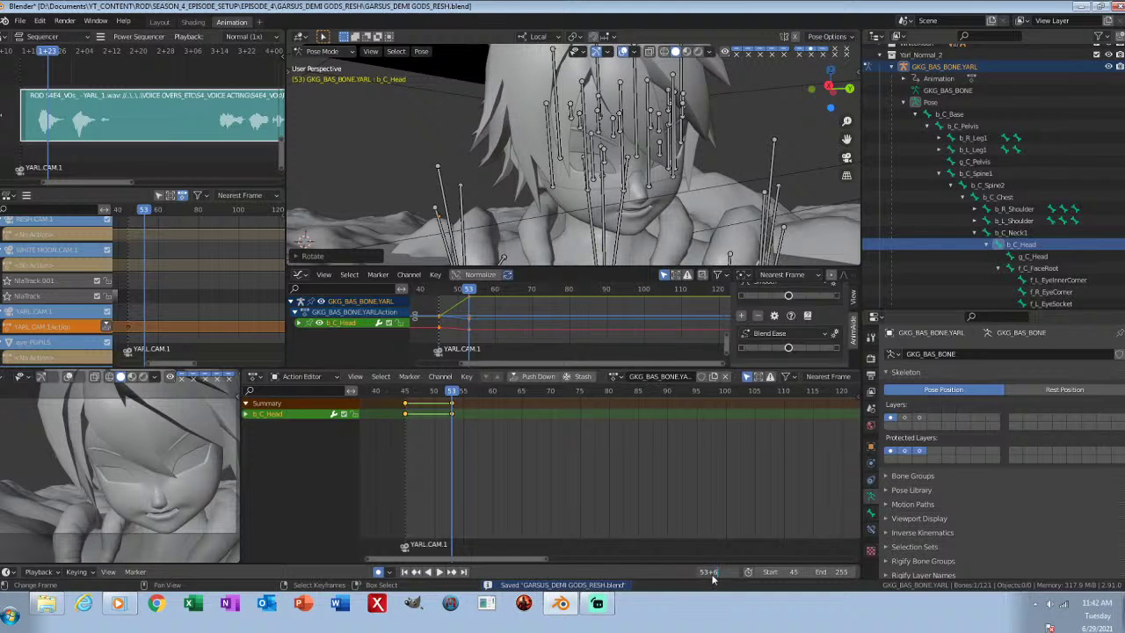
right_click(451, 414)
key("ctrl+c")
key("ctrl+v")
key("ctrl+s")
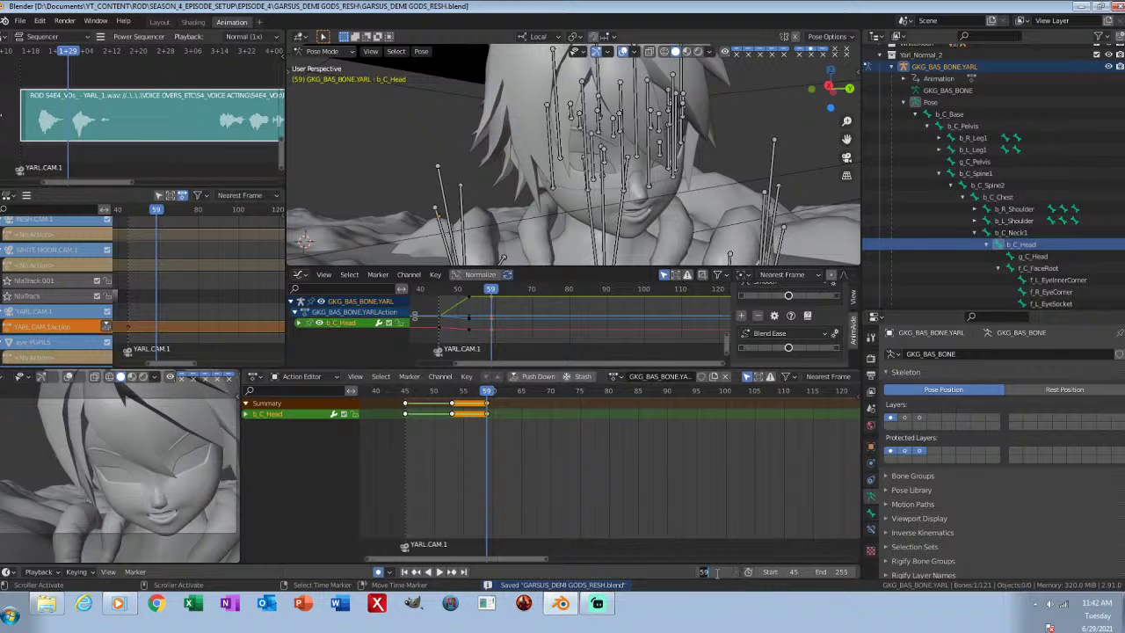
Step: Copy the head bone's frame 45 keyframe to frame 74
key("Return")
key("b")
left_click_drag(429, 385, 400, 442)
key("ctrl+c")
key("ctrl+v")
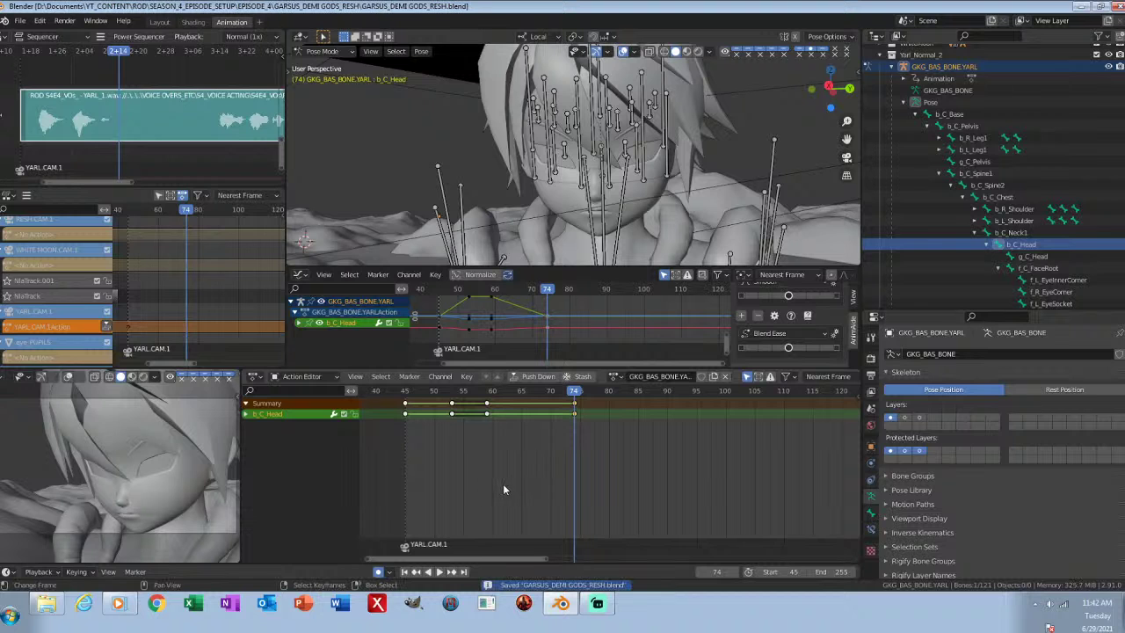
Step: Play back the head turn, then rotate the head bone around its local X axis at frame 101 and save
key("space")
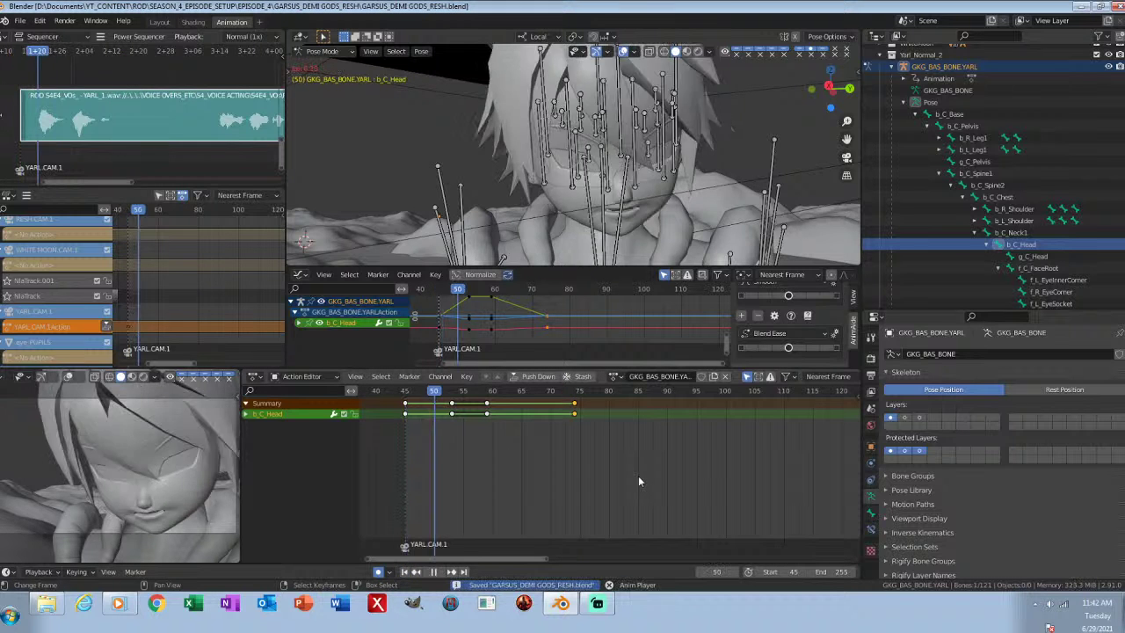
key("space")
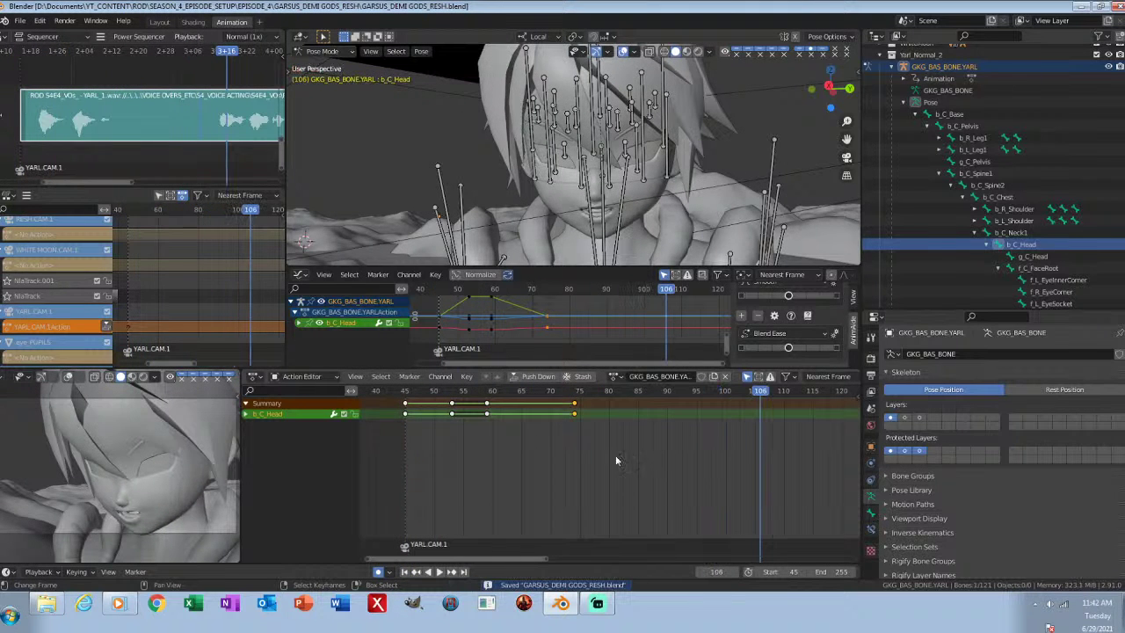
left_click(210, 117)
key("r")
key("x")
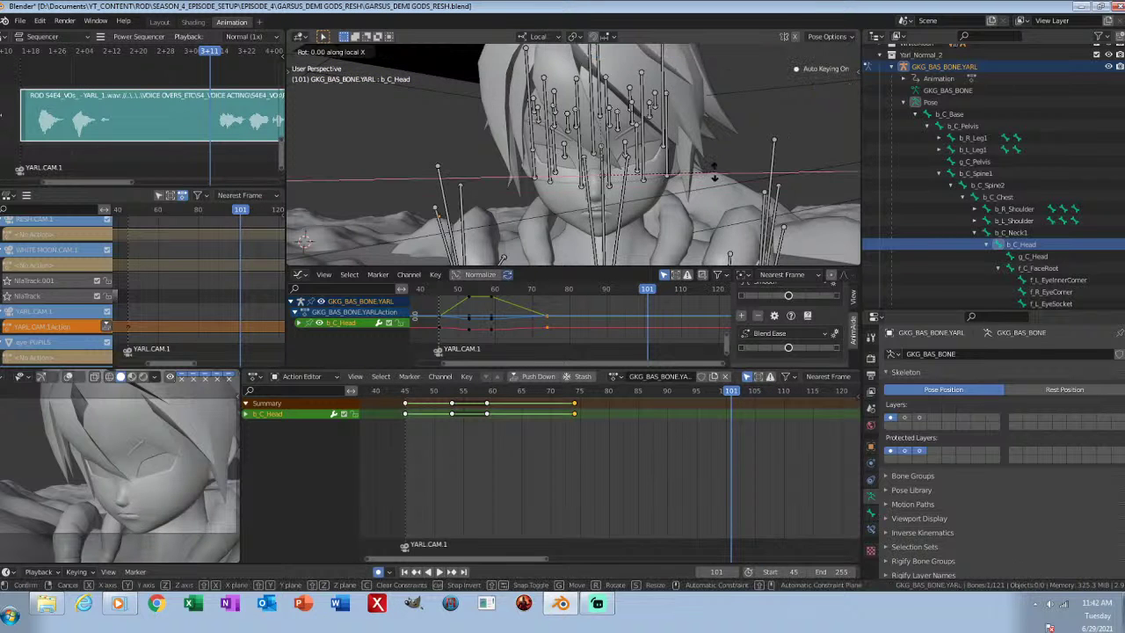
left_click(718, 159)
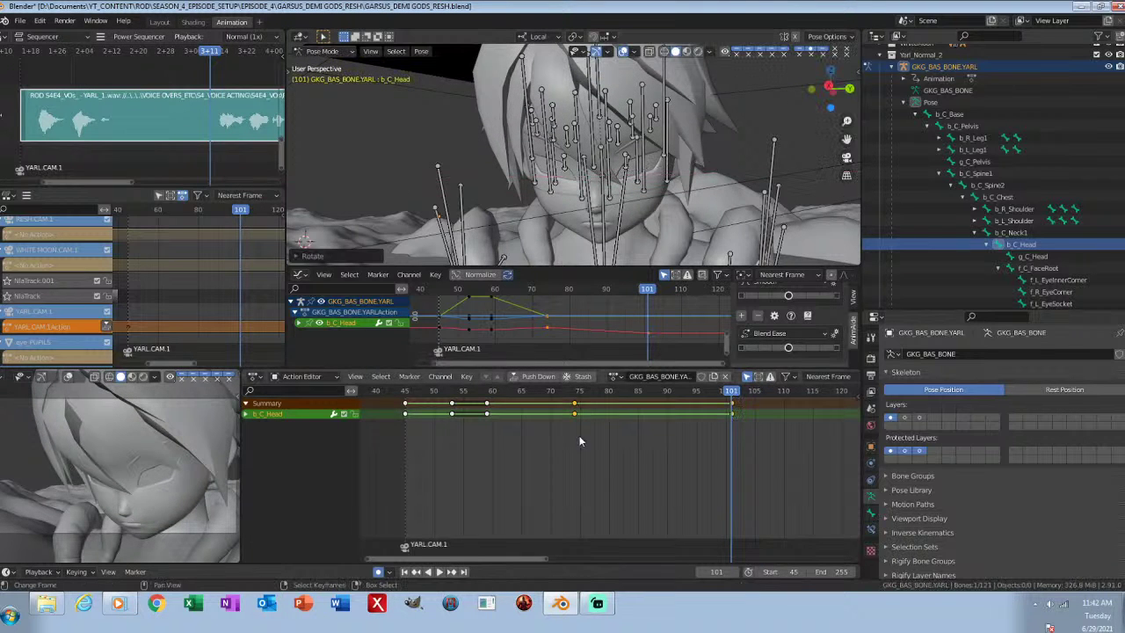
left_click(406, 573)
key("ctrl+s")
Step: Play back the head motion, delete the head bone's keyframe at frame 74 and return to frame 45
key("space")
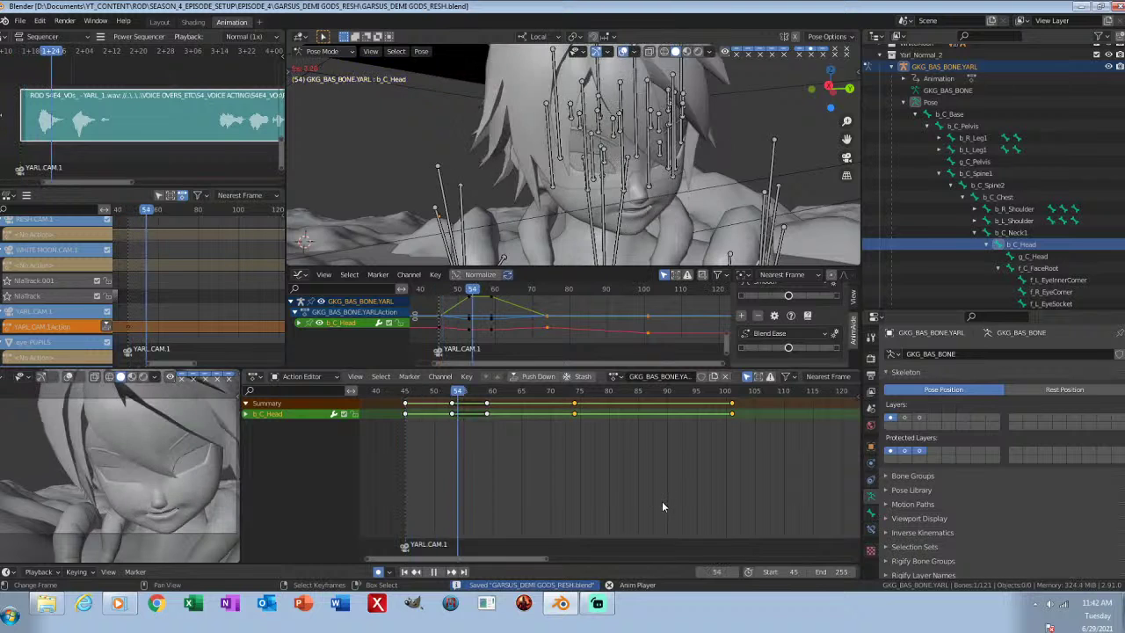
key("space")
left_click_drag(590, 389, 549, 486)
key("x")
left_click(545, 457)
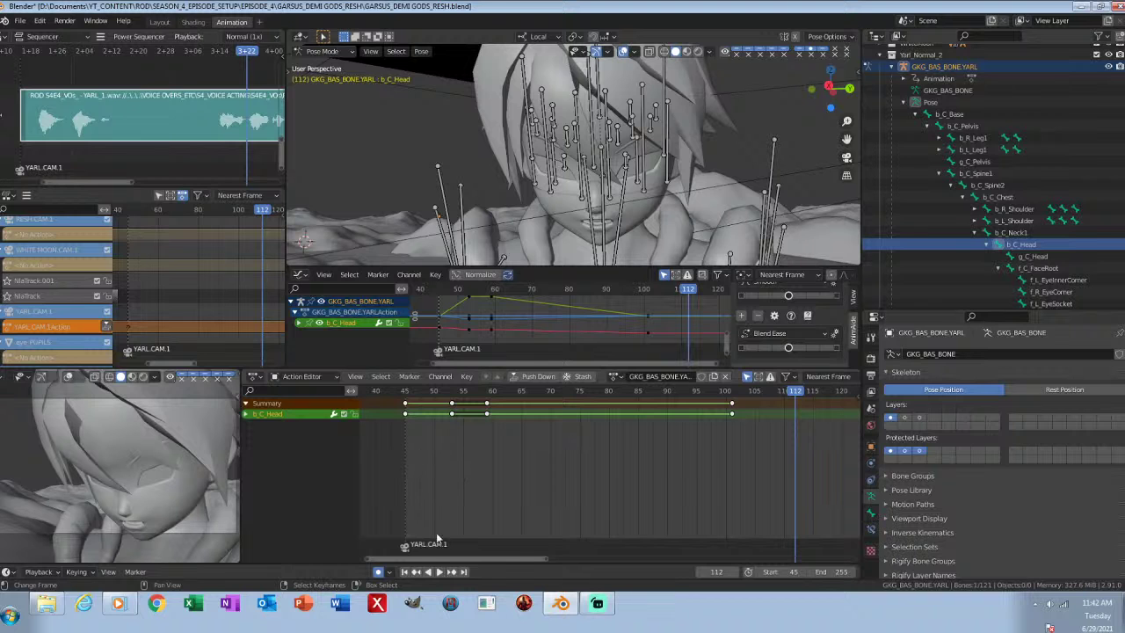
left_click(407, 571)
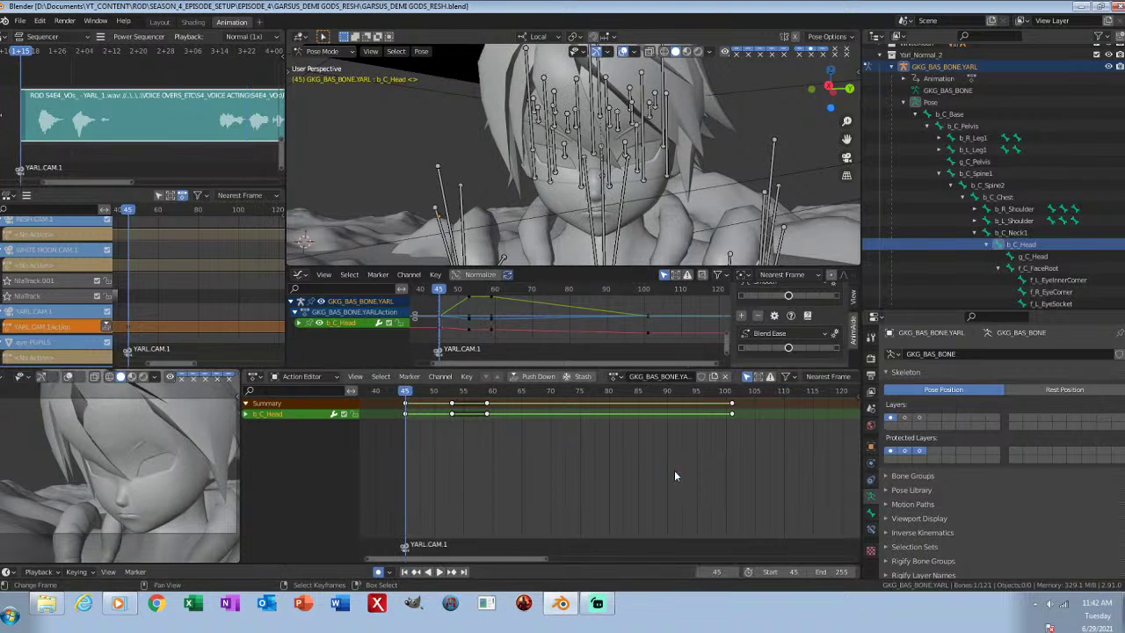
Step: Play back the head motion, then snap the head bone's frame 101 keyframe to frame 79 and save the file
key("ctrl+s")
key("space")
key("space")
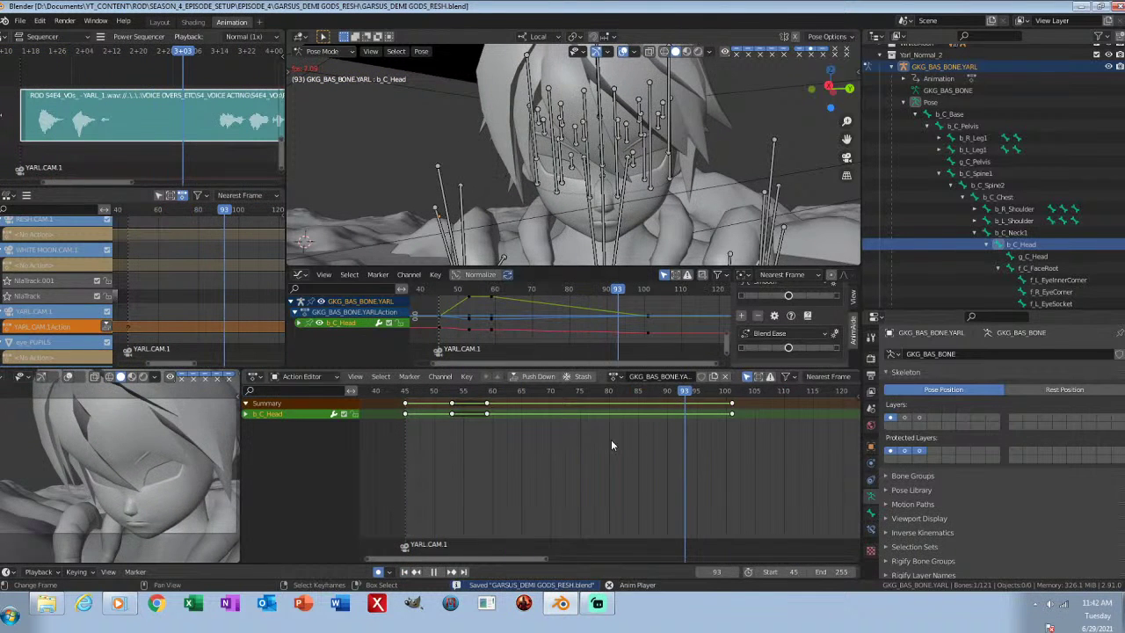
left_click(487, 395)
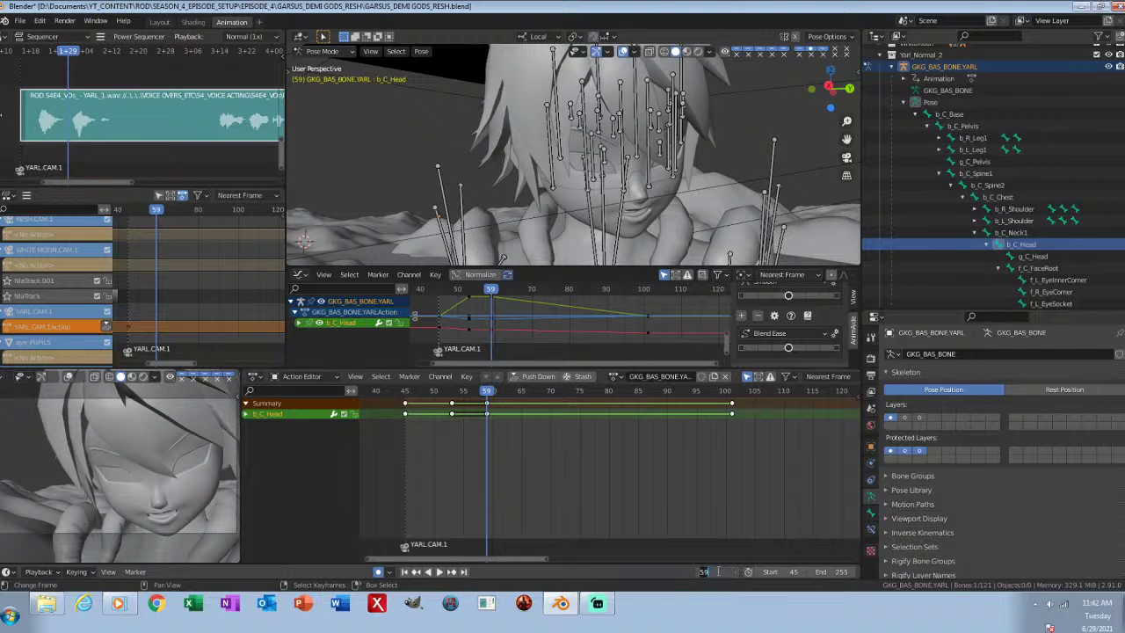
type("20")
key("Return")
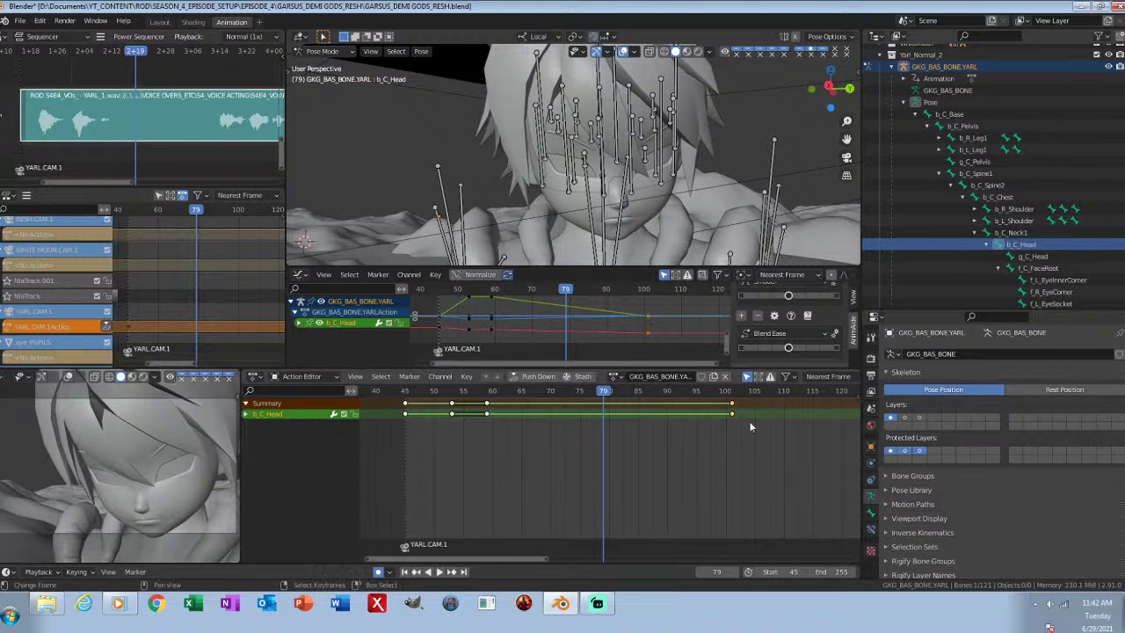
key("shift+s")
left_click(635, 469)
key("ctrl+s")
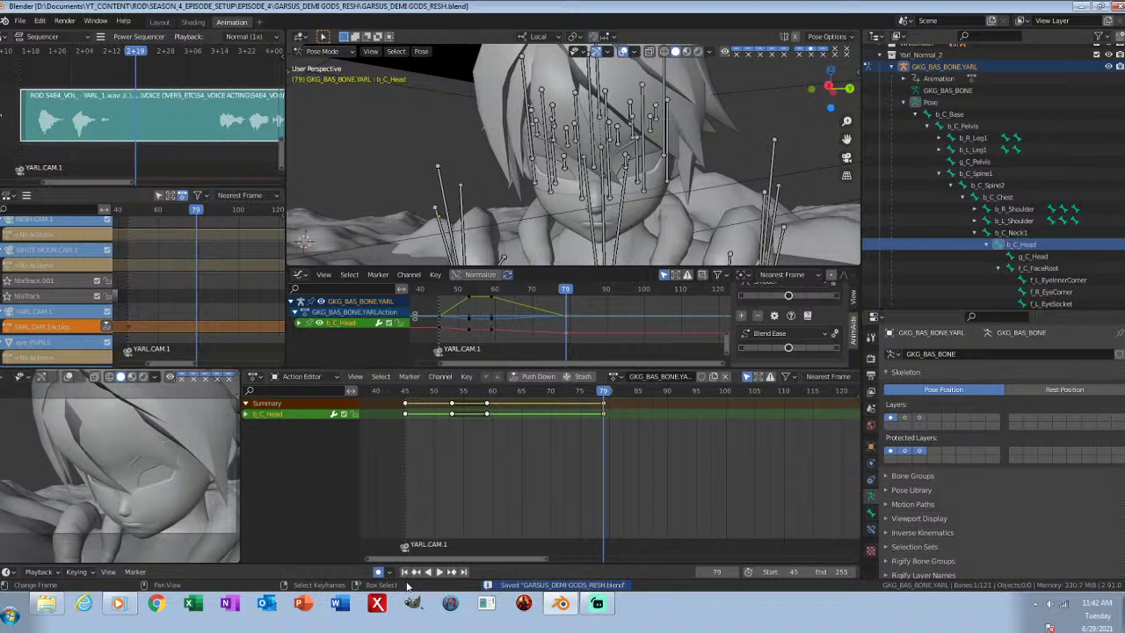
Step: Play the shot from frame 45, copy the head bone's frame 79 keyframe to about frame 97 and save
left_click(404, 574)
key("space")
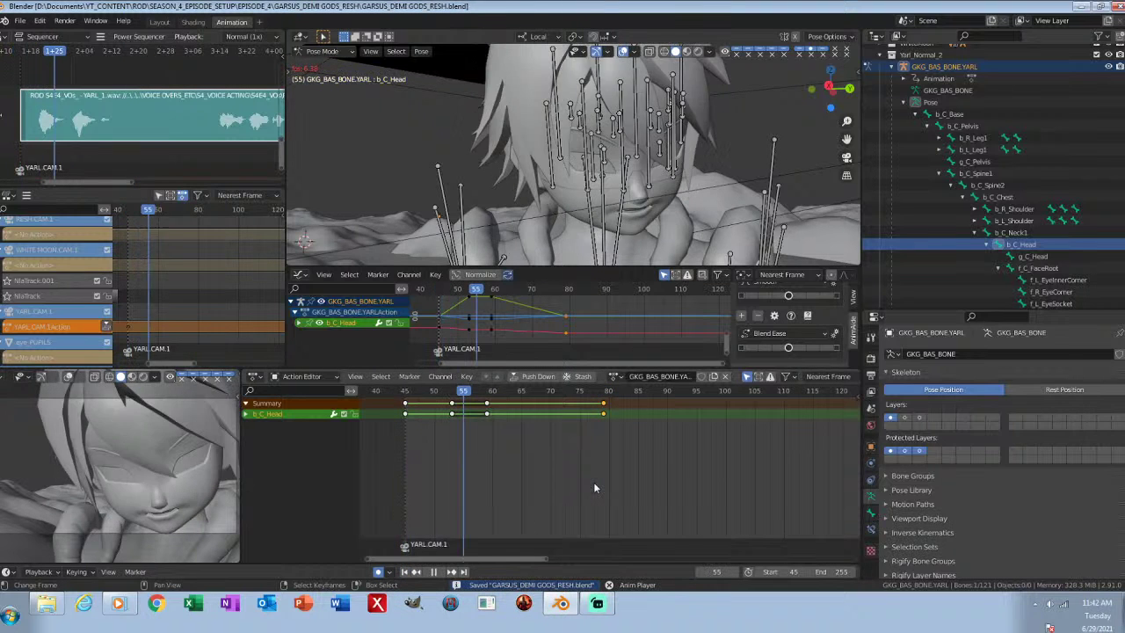
key("space")
right_click_drag(587, 393, 639, 468)
key("ctrl+c")
key("ctrl+v")
key("ctrl+s")
Step: Move the copied head keyframe to frame 103, where the voice clip's next words begin, and save
left_click(217, 137)
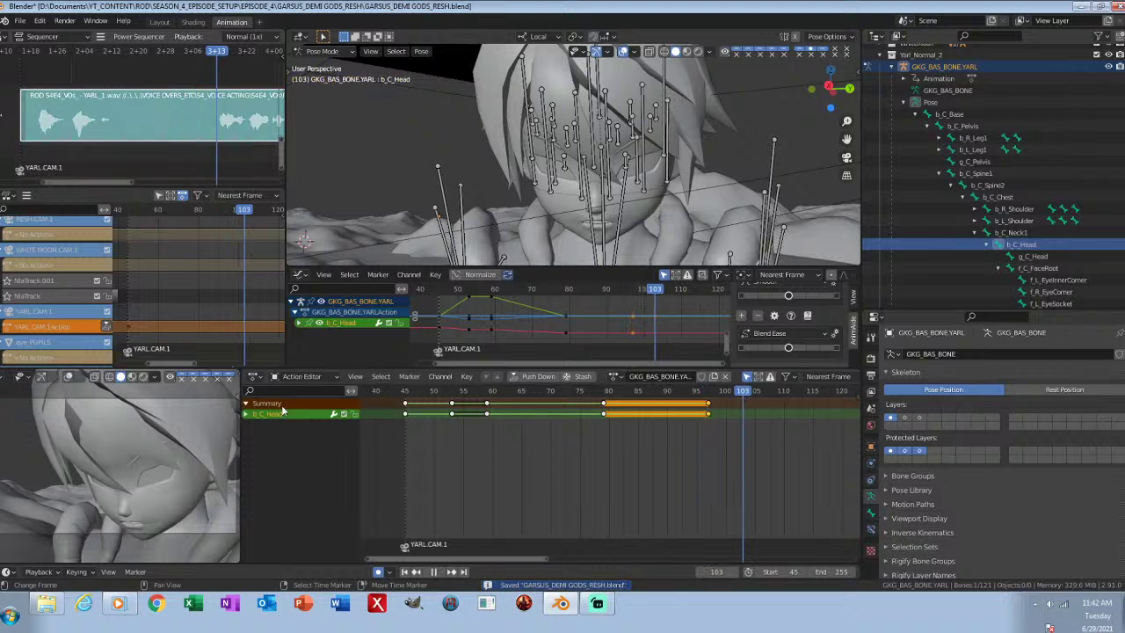
scroll(709, 445, "down", 4)
middle_click_drag(709, 445, 484, 449)
middle_click_drag(685, 460, 637, 463)
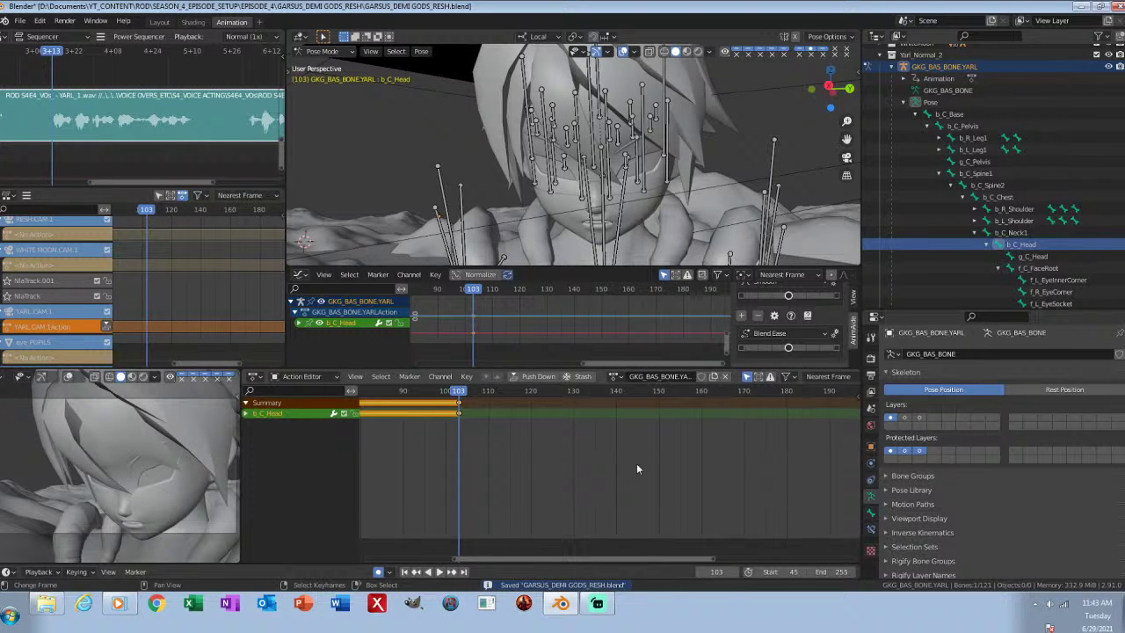
scroll(650, 462, "up", 1)
scroll(650, 463, "down", 9)
scroll(650, 462, "up", 5)
scroll(650, 463, "up", 1)
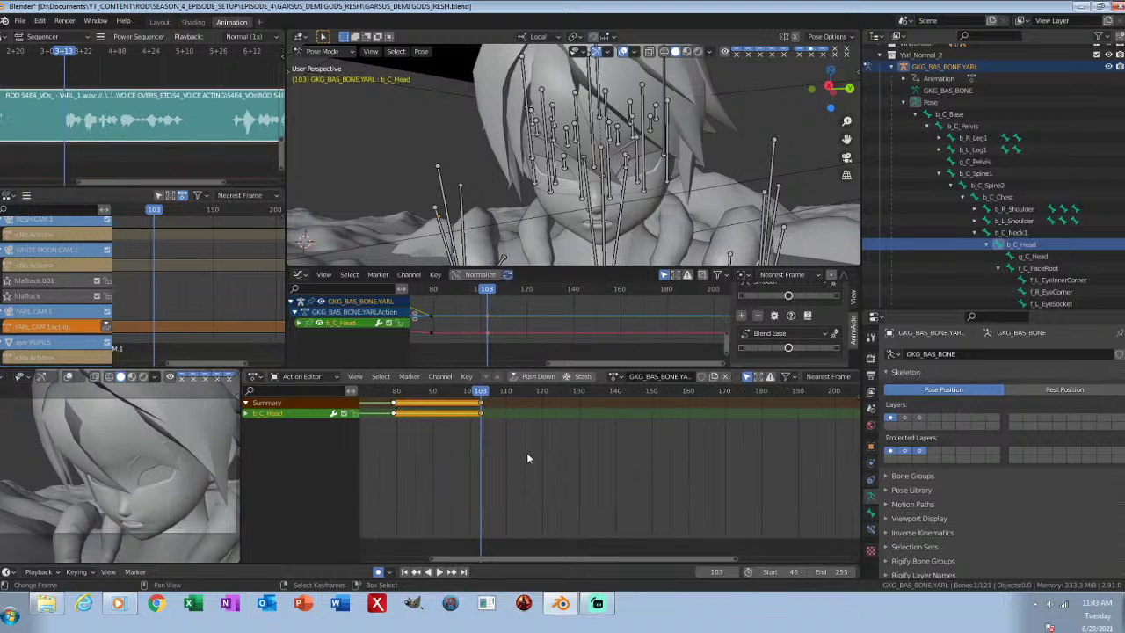
middle_click_drag(522, 451, 549, 453)
key("ctrl+s")
Step: Set the Yarl voice strip's volume to 1.5, save and play back the dialogue
key("space")
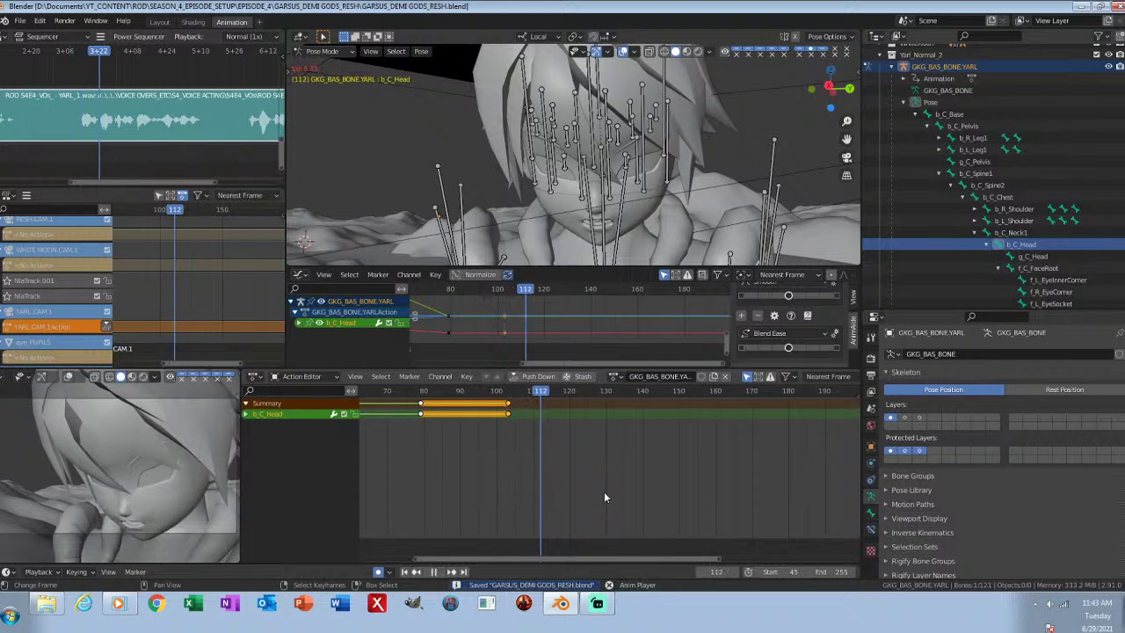
key("space")
key("n")
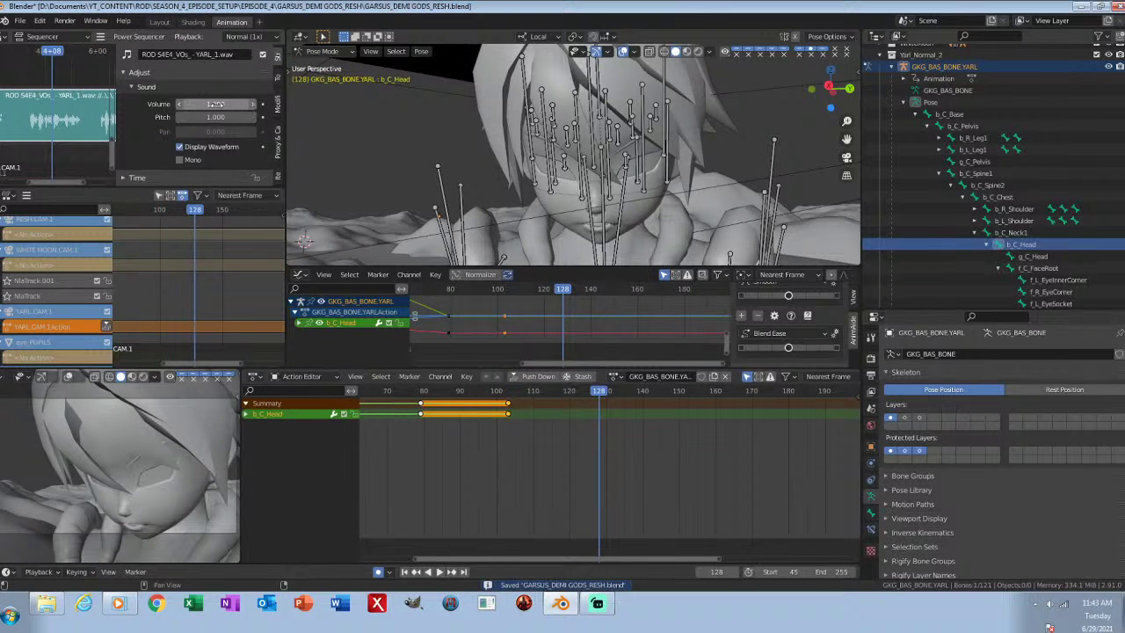
left_click(224, 101)
type("1.5")
key("Return")
key("n")
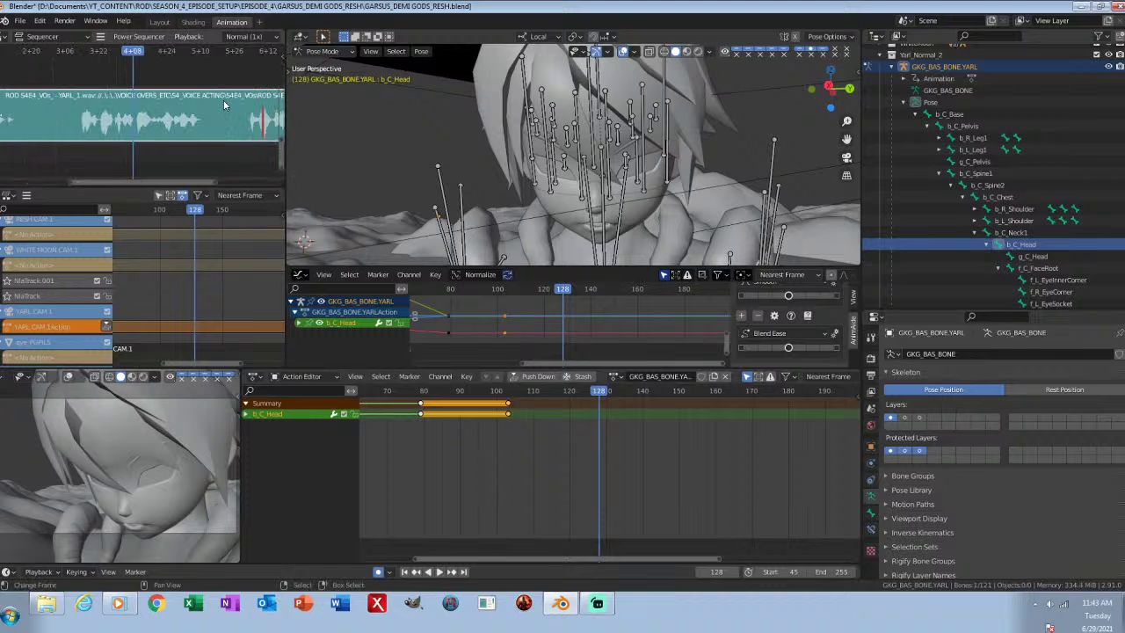
key("ctrl+s")
key("space")
key("space")
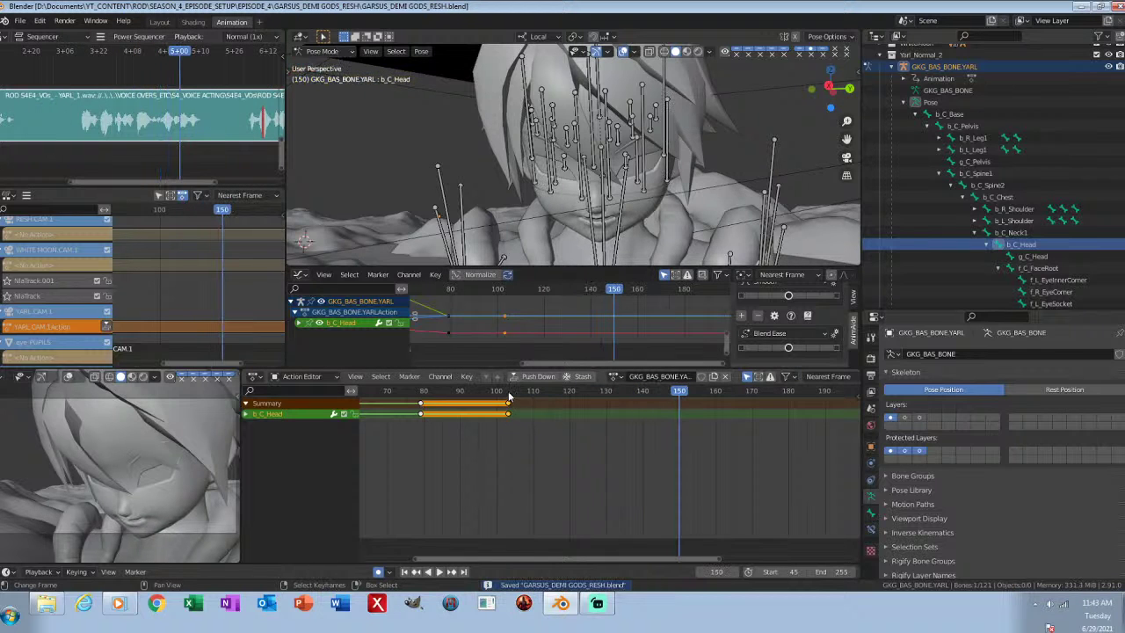
Step: Move ten frames past the frame 103 keyframe and rotate the head bone around its local Z axis at frame 113
left_click(509, 393)
left_click(721, 572)
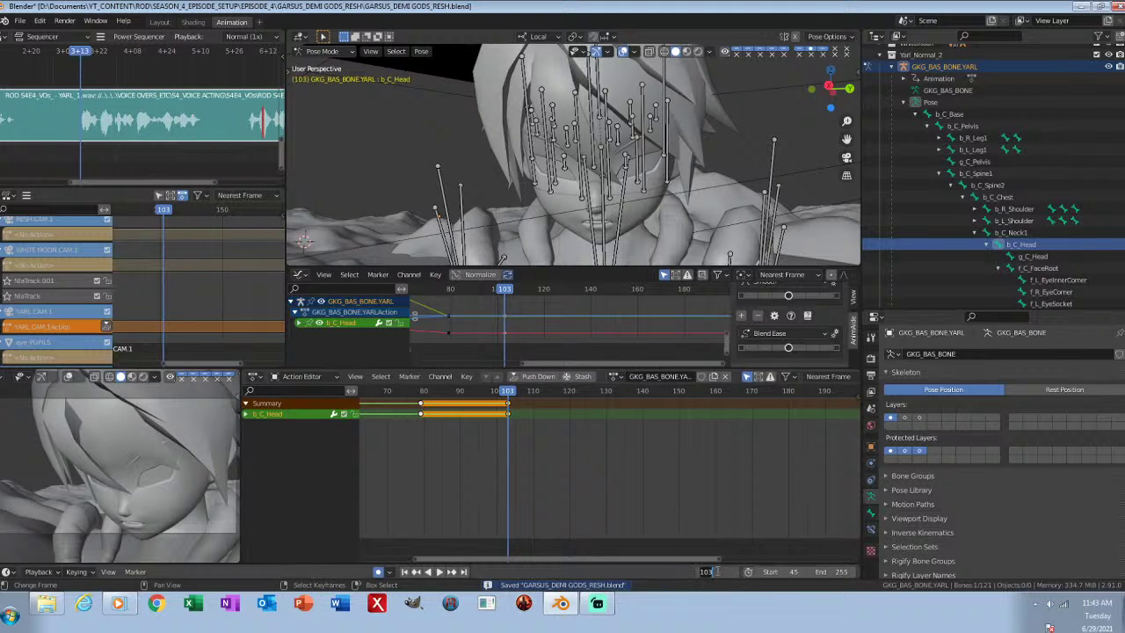
type("+10")
key("Return")
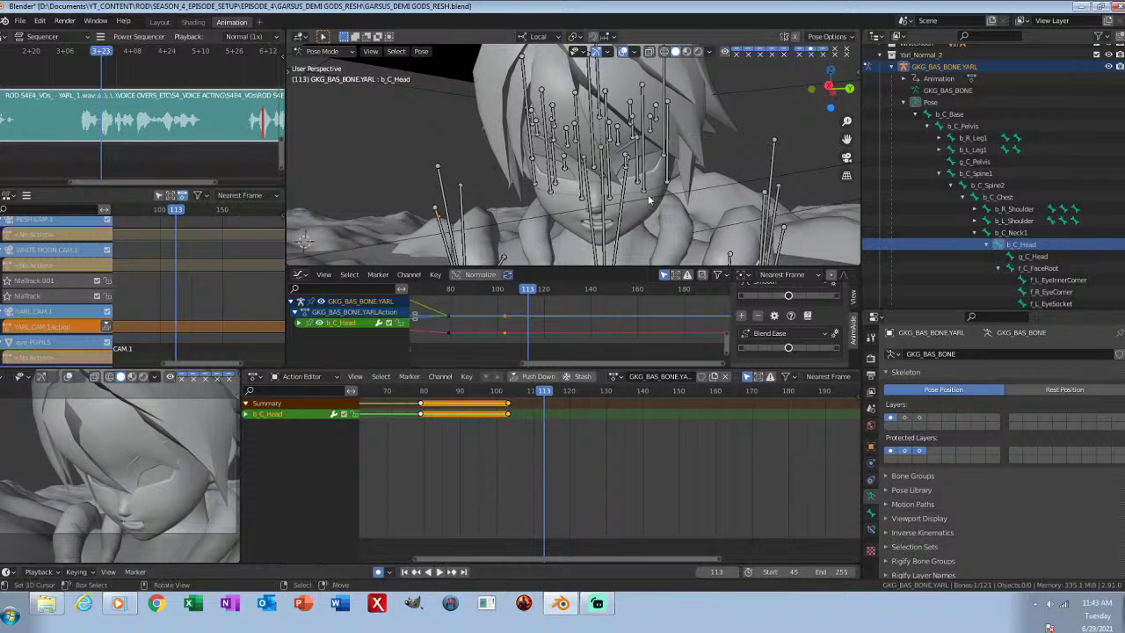
middle_click_drag(701, 160, 728, 186, "ctrl")
key("r")
key("z")
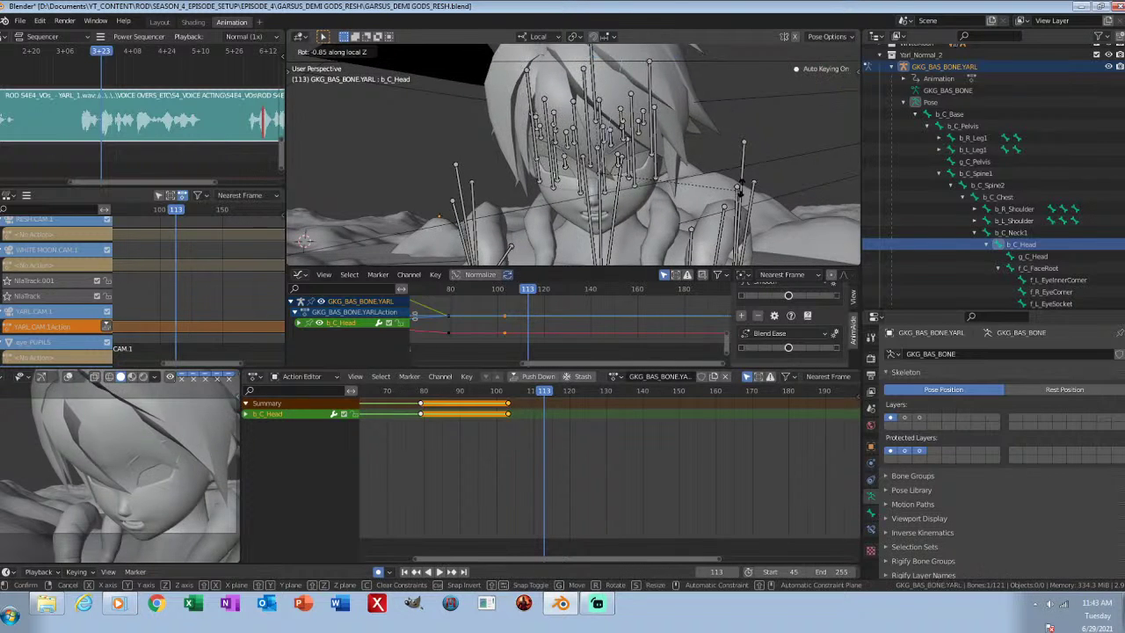
left_click(745, 181)
Step: Rotate the head bone around its local X and Y axes at frame 113 and save the file
key("r")
key("x")
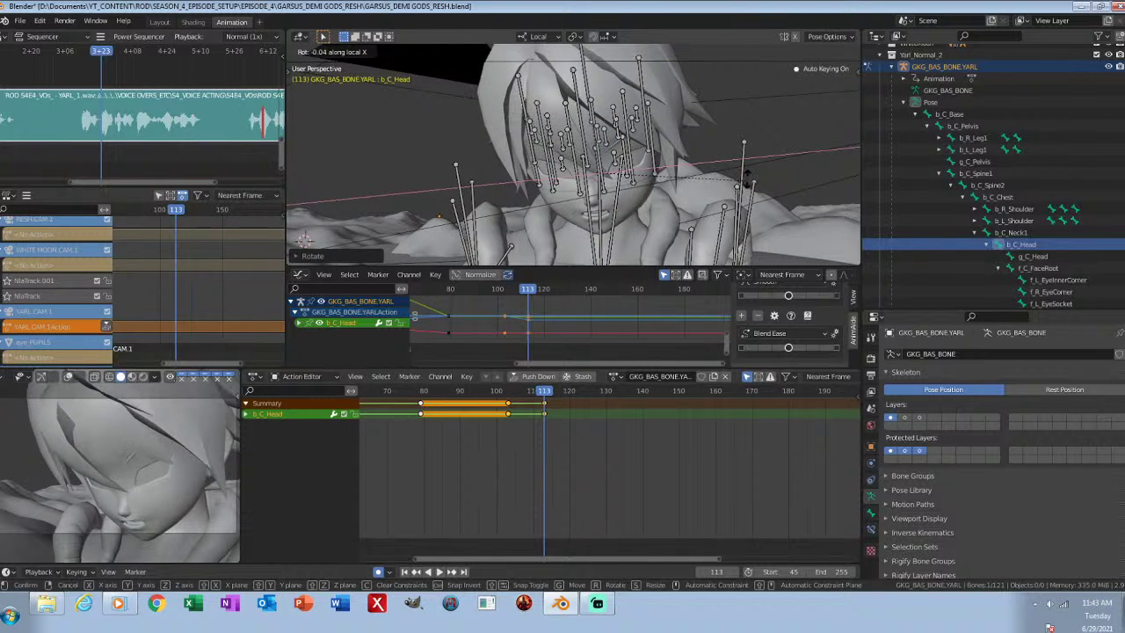
left_click(752, 176)
key("r")
key("y")
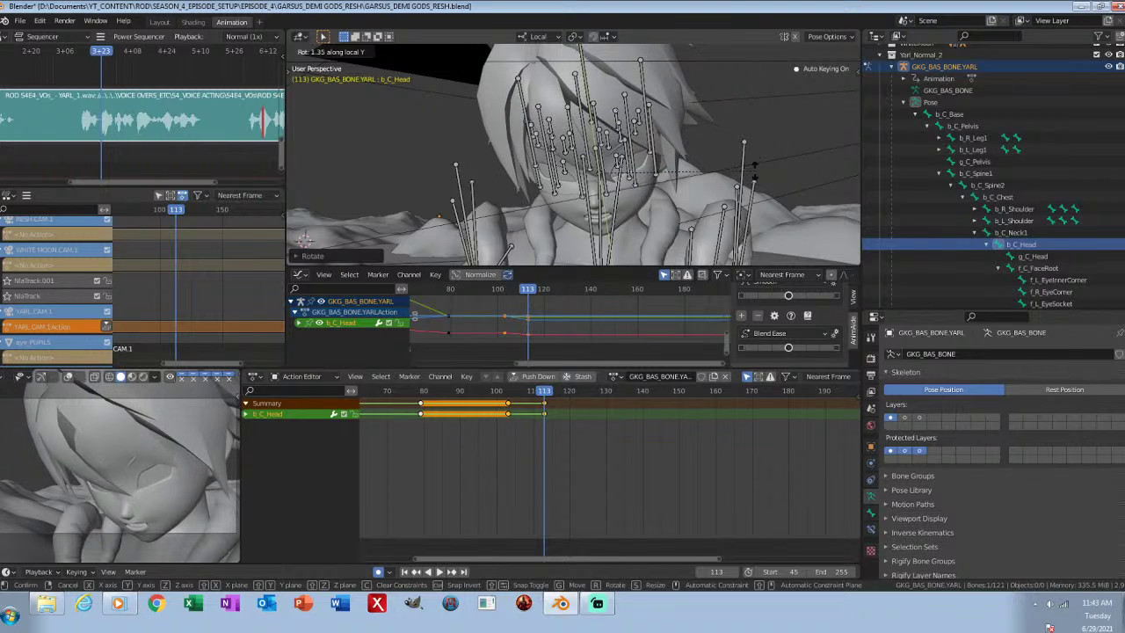
left_click(753, 161)
key("ctrl+s")
Step: Play back the head tilt, then duplicate the head bone's frame 113 keyframe to about frame 144 and save
key("space")
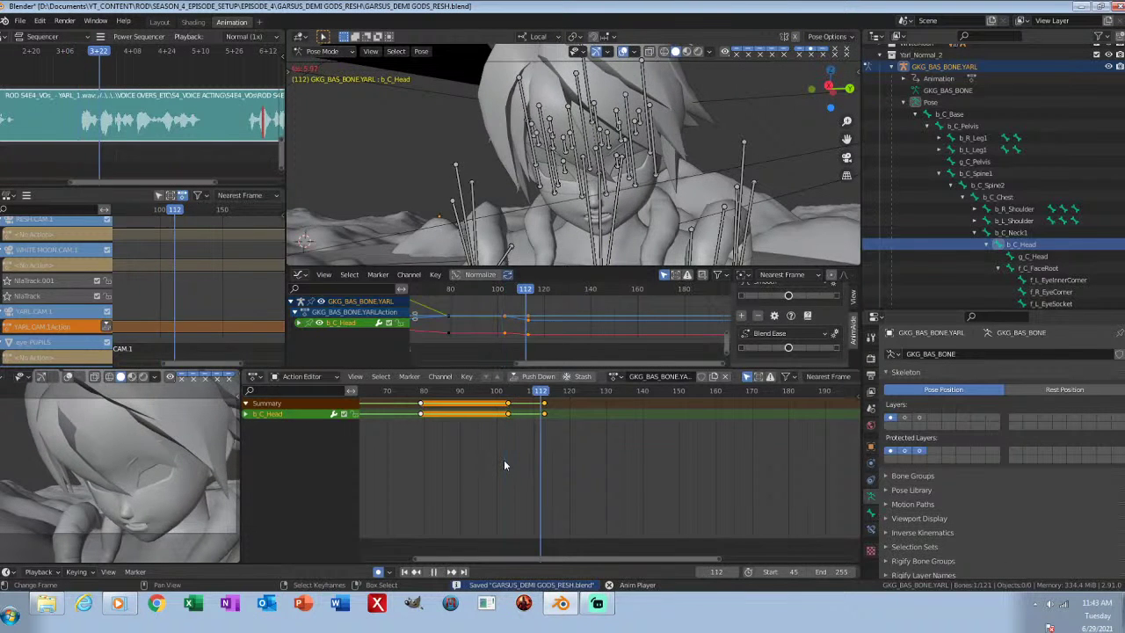
key("space")
left_click_drag(535, 392, 588, 448)
key("shift+d")
left_click(700, 446)
key("ctrl+s")
Step: Play on through the dialogue and move the duplicated head keyframe to frame 182
middle_click_drag(736, 448, 608, 473)
key("space")
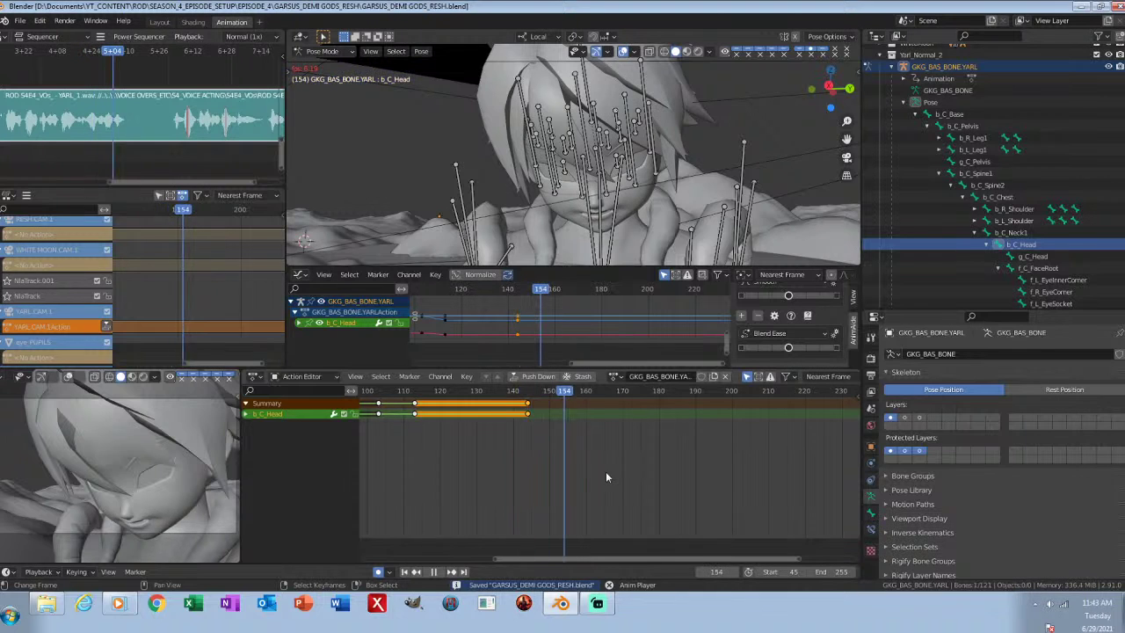
key("space")
left_click_drag(640, 439, 666, 434)
key("g")
left_click(802, 451)
middle_click_drag(796, 452, 655, 492)
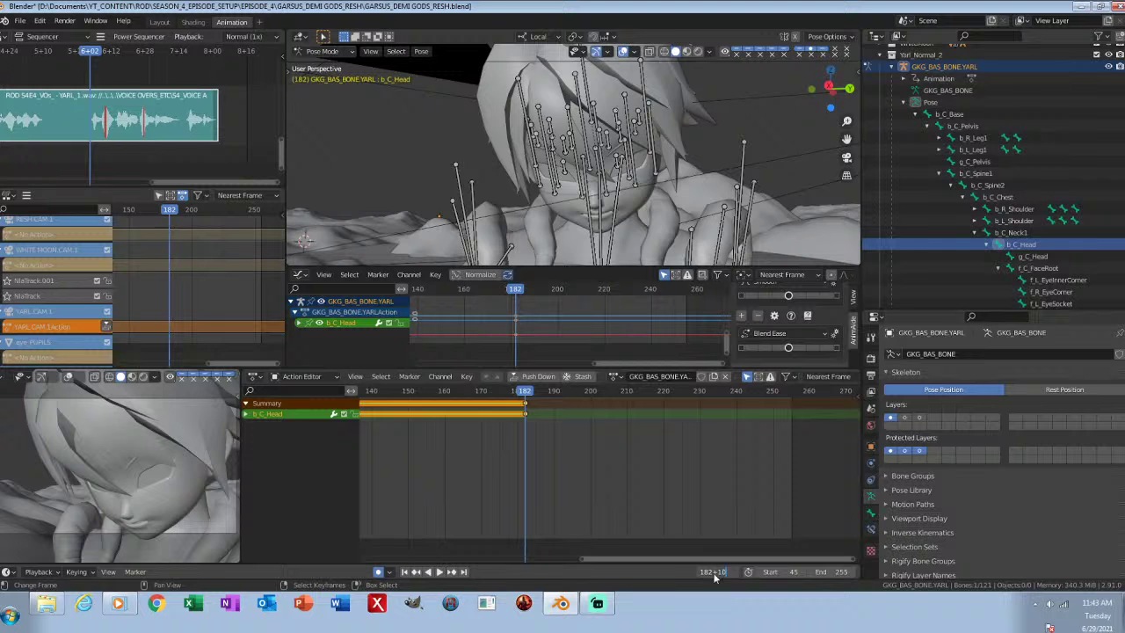
Step: At frame 192, clear the head bone's rotation, rotate it about -24° around local X and play back the result
key("Return")
key("r")
key("x")
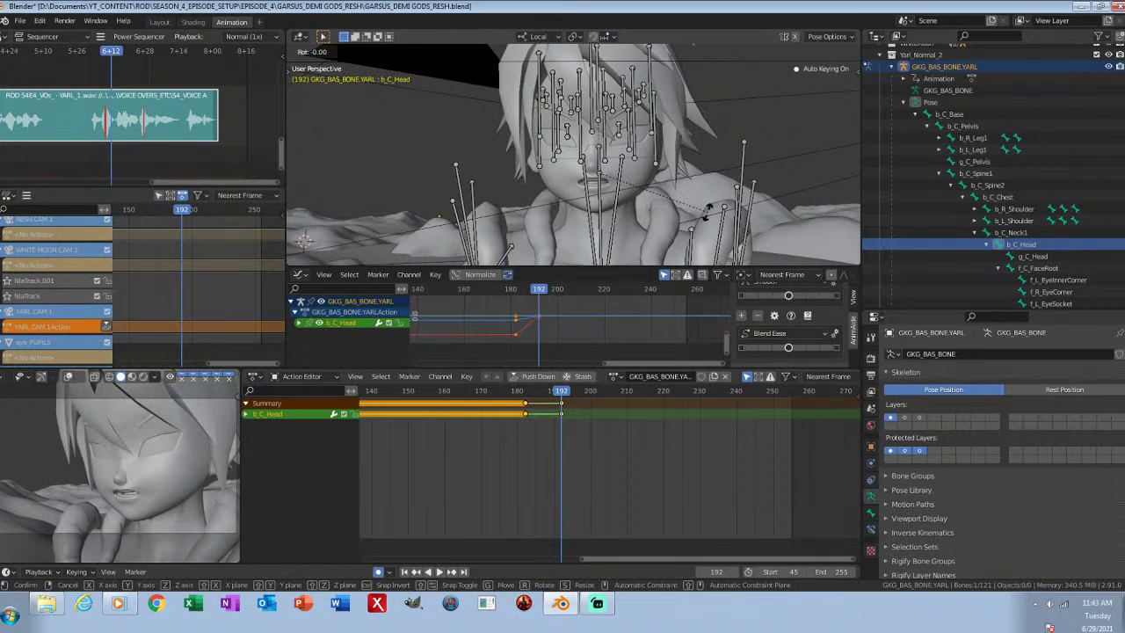
left_click(721, 171)
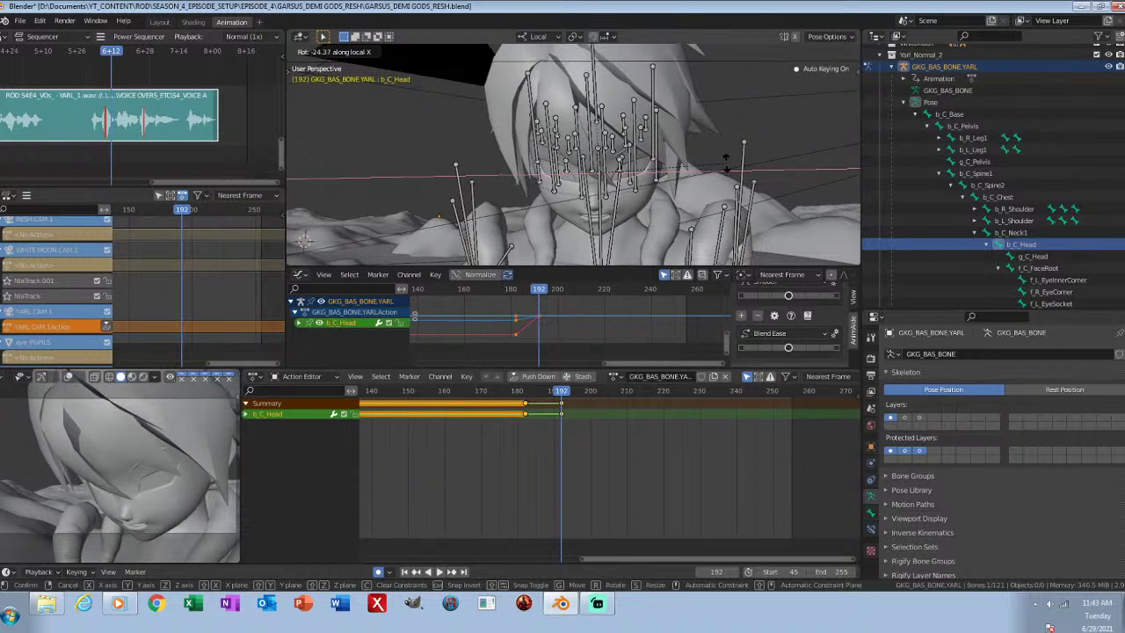
key("space")
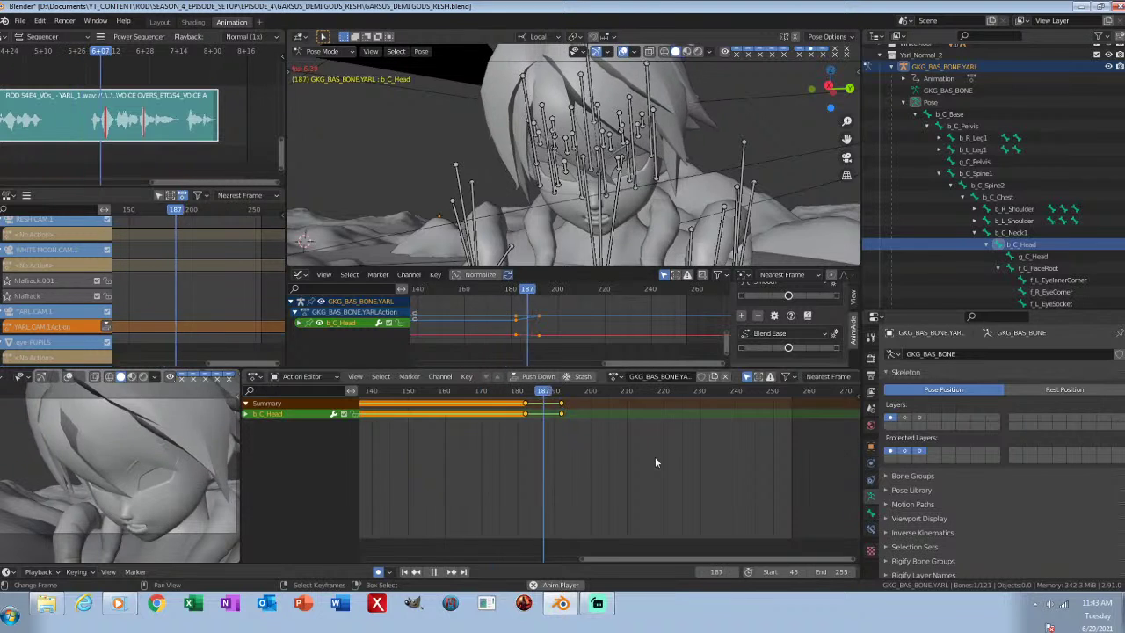
key("space")
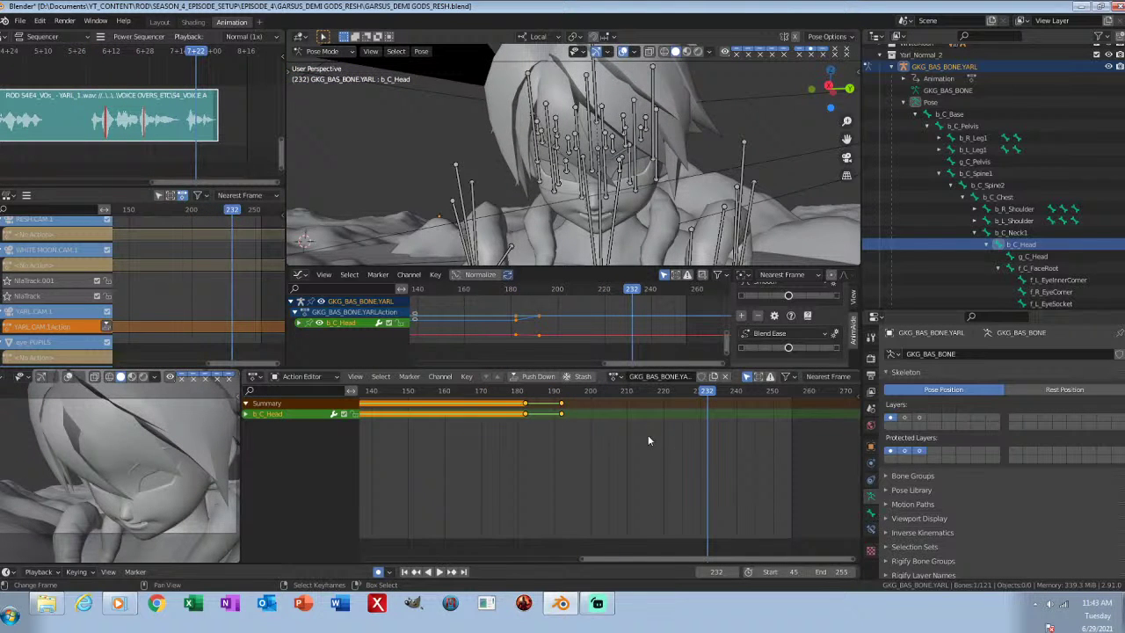
Step: Return to frame 45, save, and set all the head bone's keyframes to smooth Bezier interpolation
left_click(405, 573)
key("ctrl+s")
key("a")
key("x")
left_click(639, 495)
key("t")
left_click(640, 499)
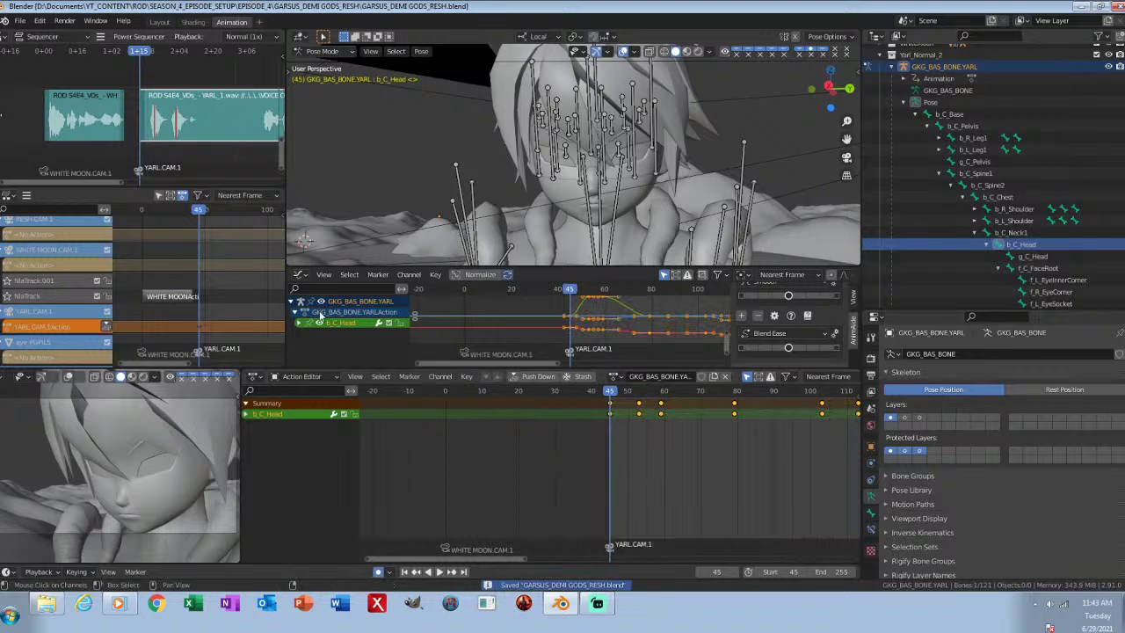
Step: Isolate the head bone's Z Quaternion Rotation curve and apply Smooth to its keyframes at frames 103 and 113
left_click(299, 324)
middle_click_drag(337, 336, 340, 290)
left_click(350, 351)
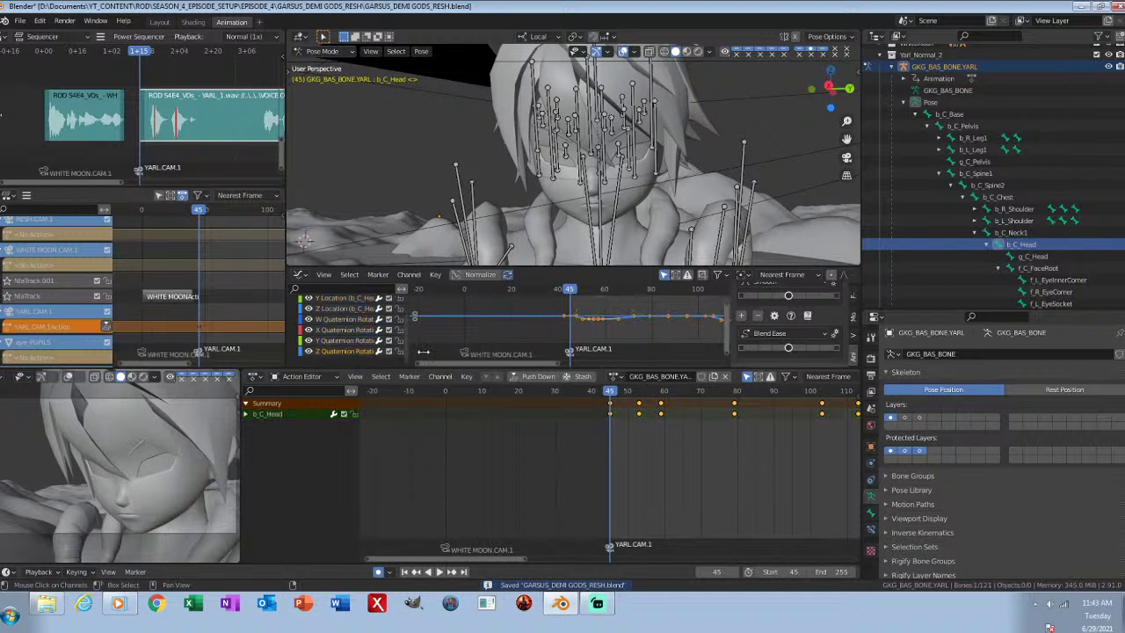
key("KP_Decimal")
key("alt+a")
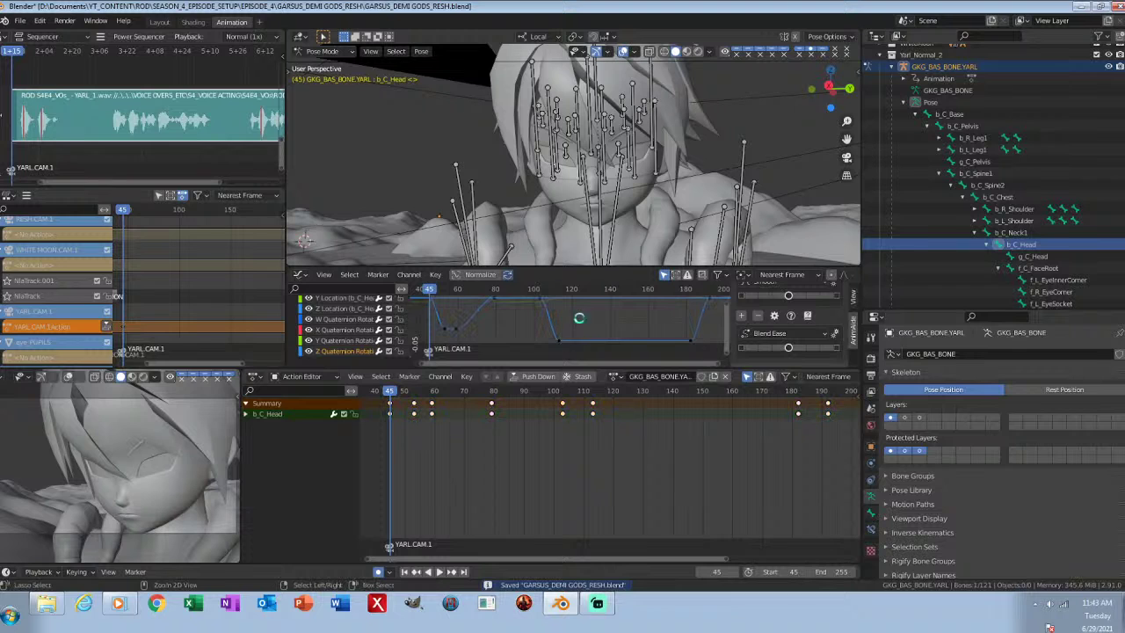
key("b")
left_click_drag(532, 284, 616, 359)
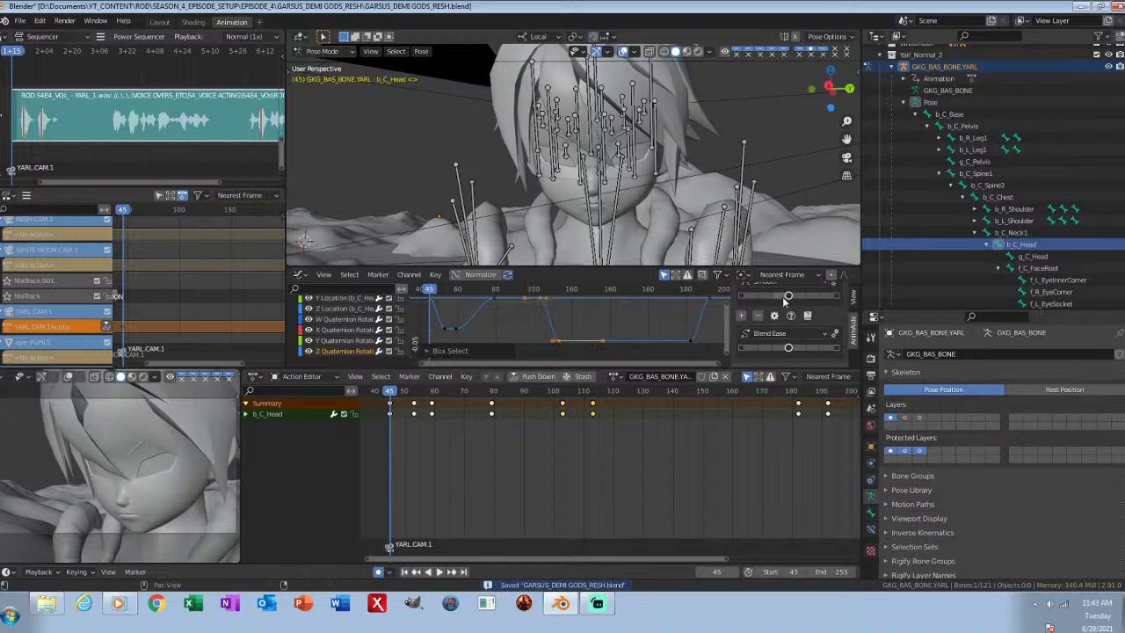
left_click_drag(789, 296, 811, 299)
Step: Apply Blend Ease to the Z rotation curve's keyframes at frames 182 and 192
key("alt+a")
key("b")
left_click_drag(675, 290, 733, 366)
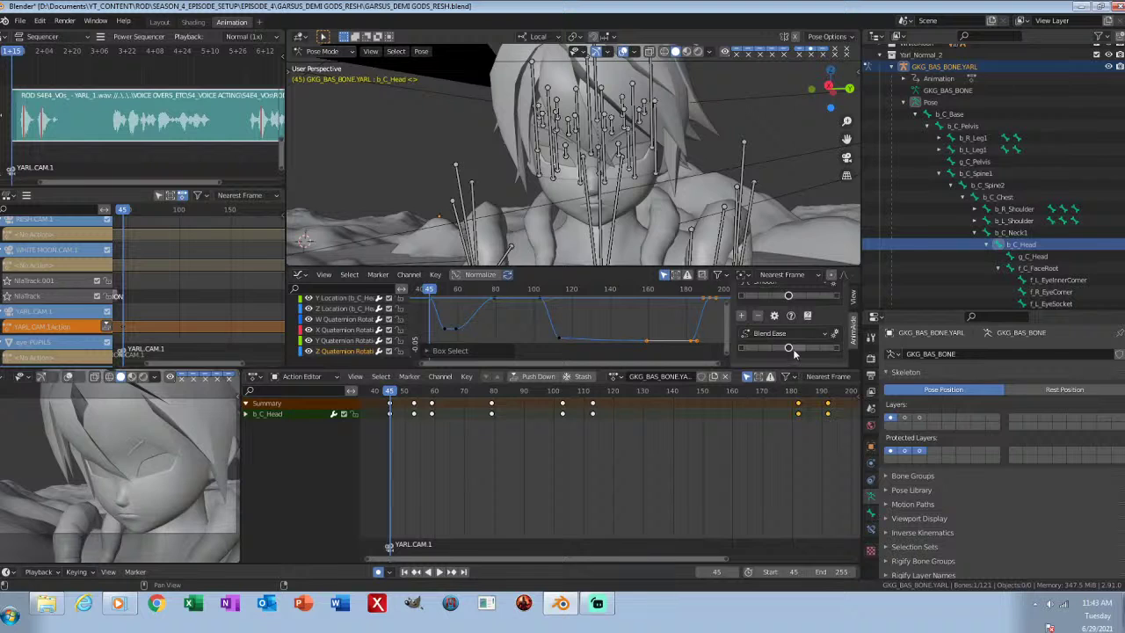
left_click_drag(800, 350, 798, 350)
Step: Apply Smooth to the Z rotation keyframes at frames 59 and 79, and Smooth and Blend Ease to those at 103 and 113
left_click_drag(455, 296, 514, 338)
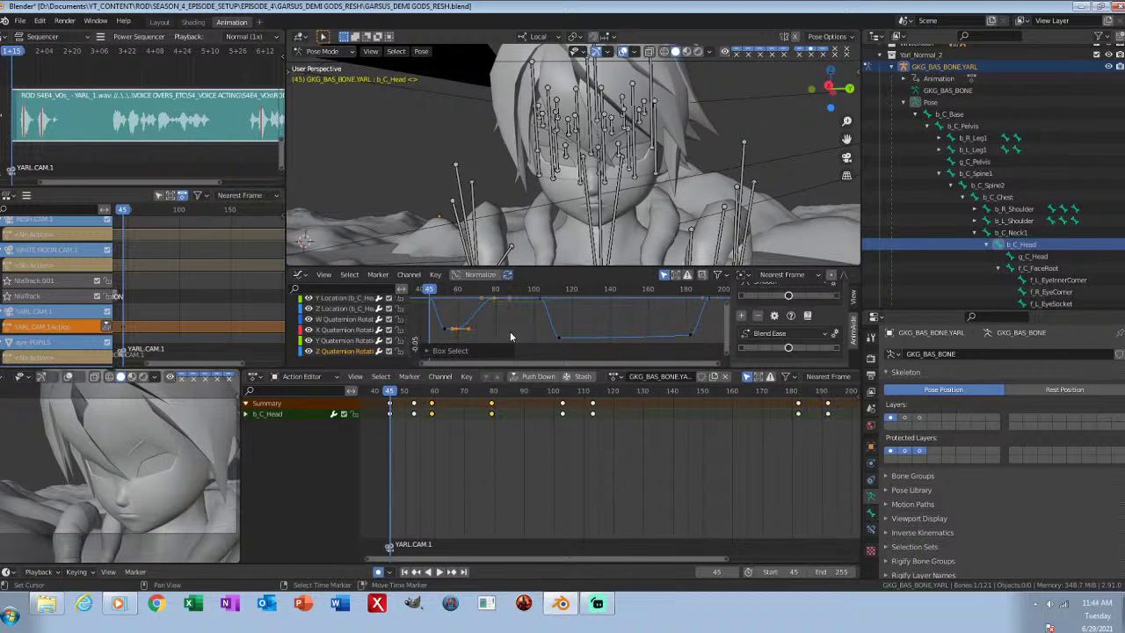
left_click_drag(798, 299, 804, 299)
left_click_drag(530, 290, 587, 351)
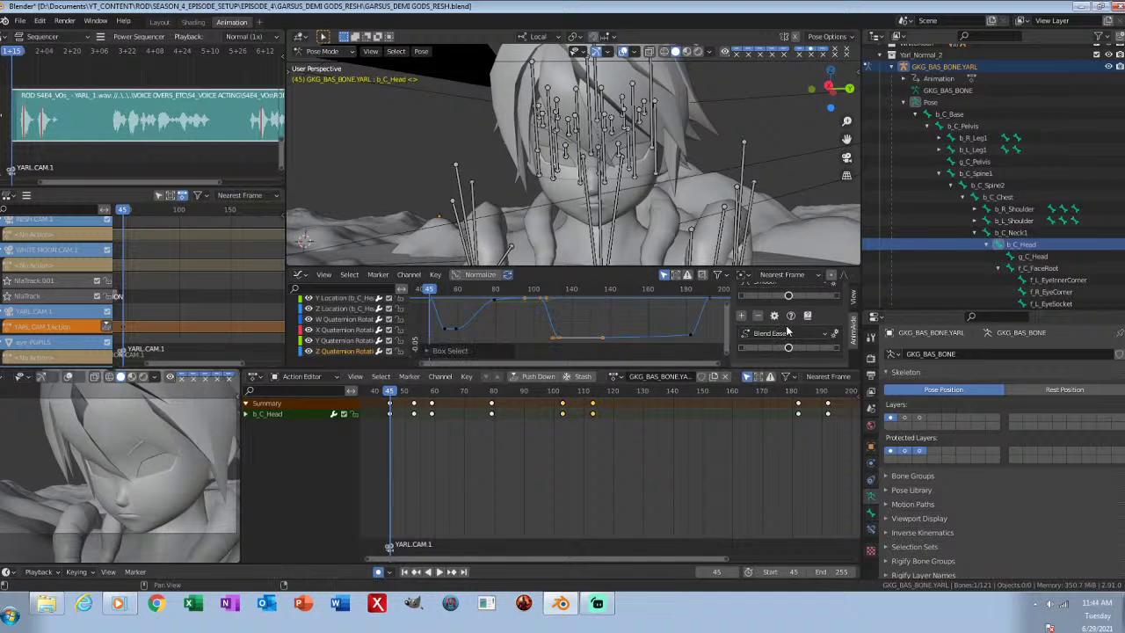
left_click_drag(796, 298, 799, 300)
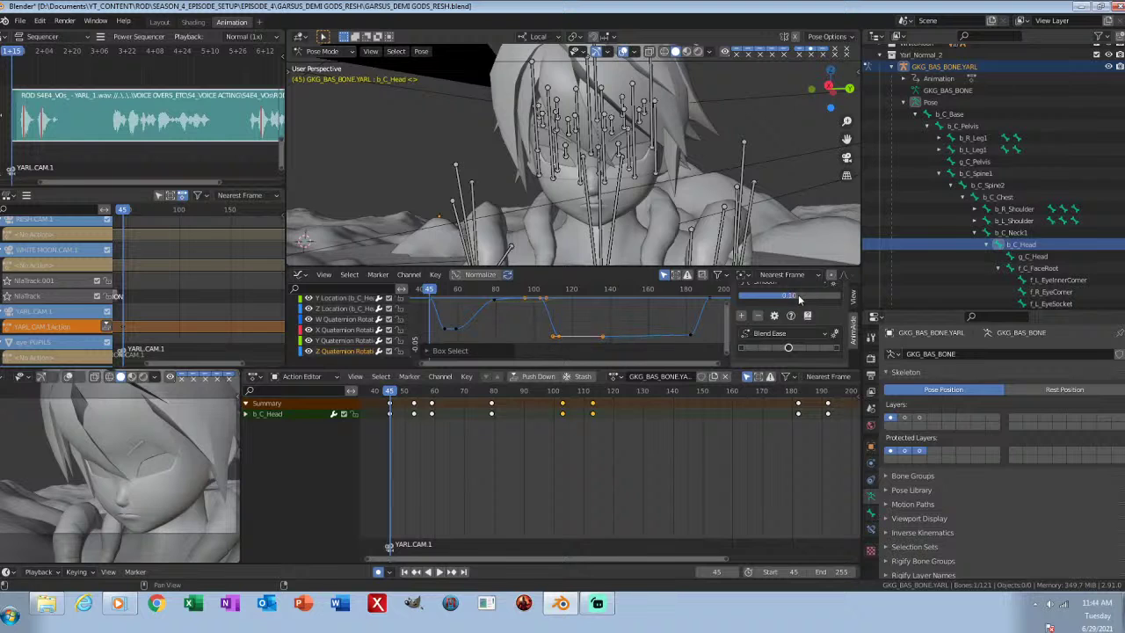
left_click_drag(790, 349, 797, 353)
Step: Rotate the handles of the Z rotation curve's frame 113 keyframe by about -4° and save the file
left_click_drag(531, 326, 583, 351)
key("r")
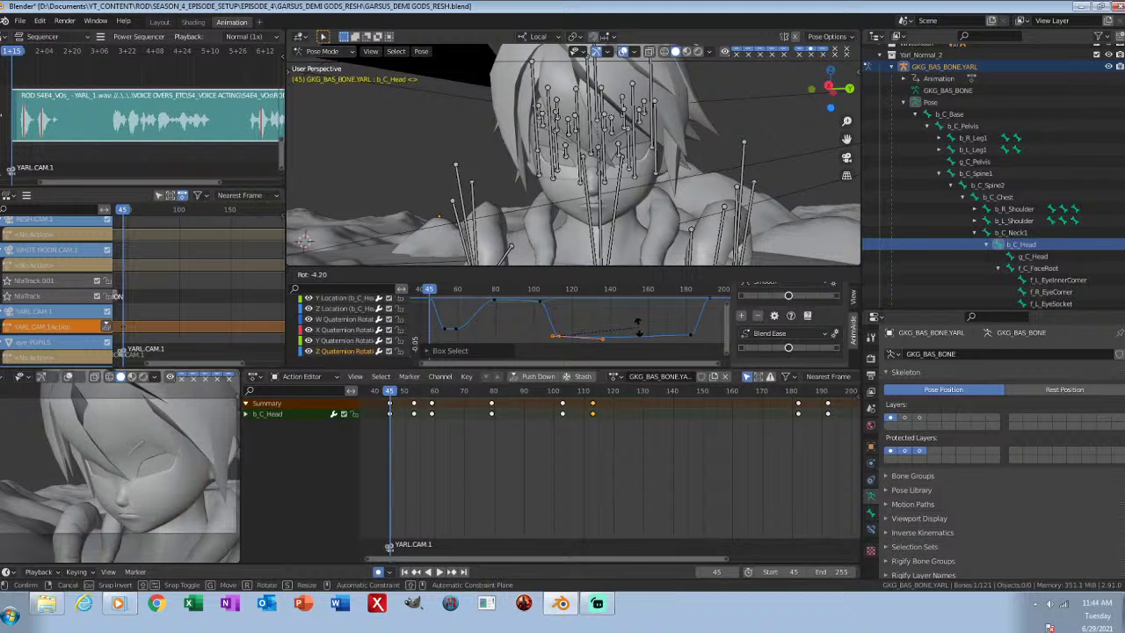
left_click(640, 329)
left_click(640, 329)
key("ctrl+s")
Step: Isolate the head bone's Y Quaternion Rotation curve, save the file, and select the curve's opening keyframes through frame 53
left_click(348, 340)
key("a")
key("KP_Decimal")
key("ctrl+s")
left_click(469, 321)
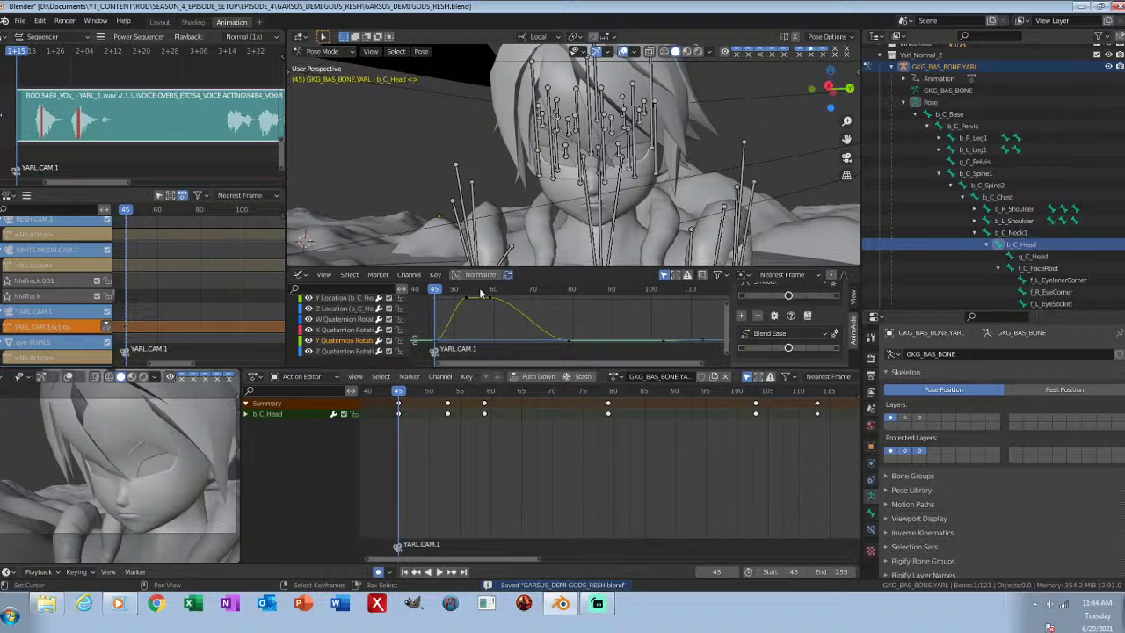
left_click_drag(477, 291, 421, 362)
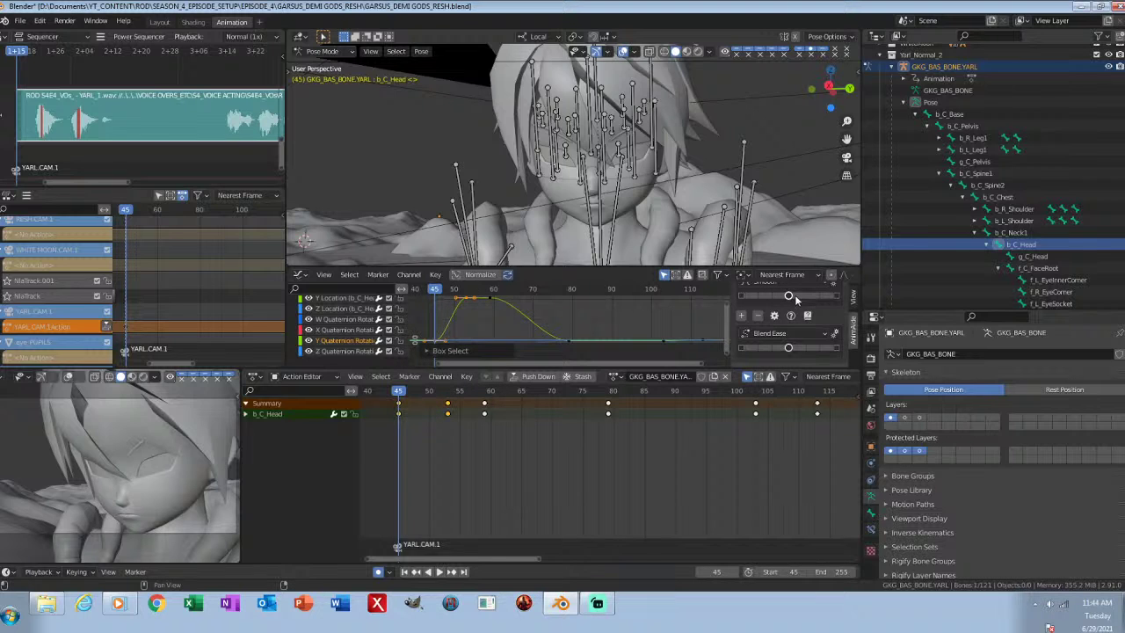
Step: Isolate the head bone's X Quaternion Rotation curve, save the file, and apply Smooth to its keyframes at frames 103 and 113
left_click(343, 332)
key("a")
key("Home")
key("ctrl+s")
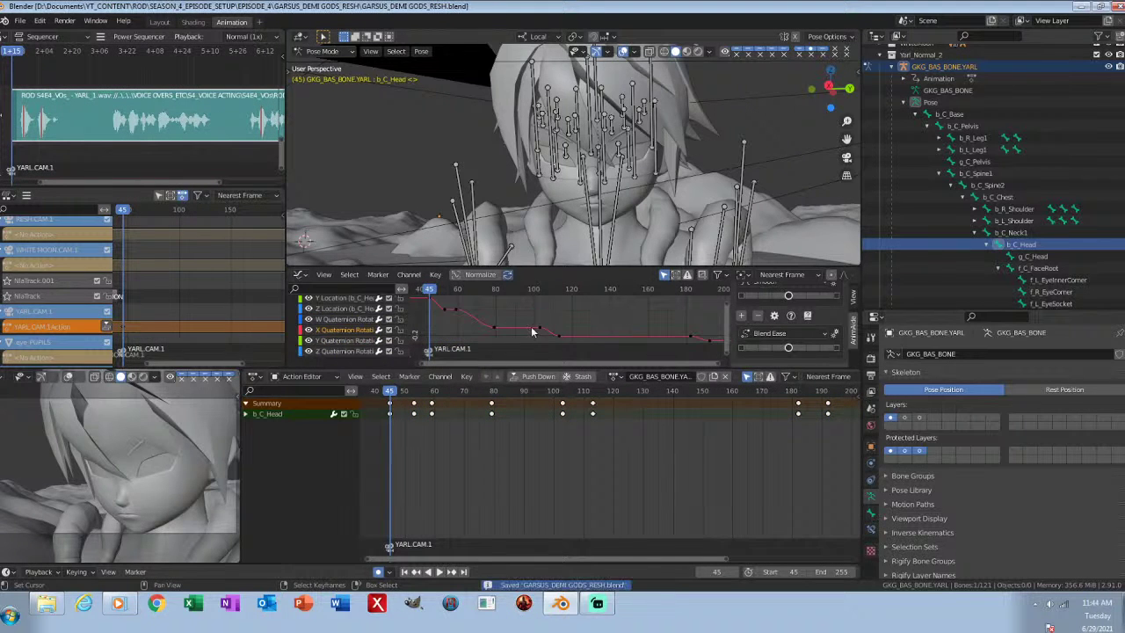
left_click_drag(535, 309, 566, 349)
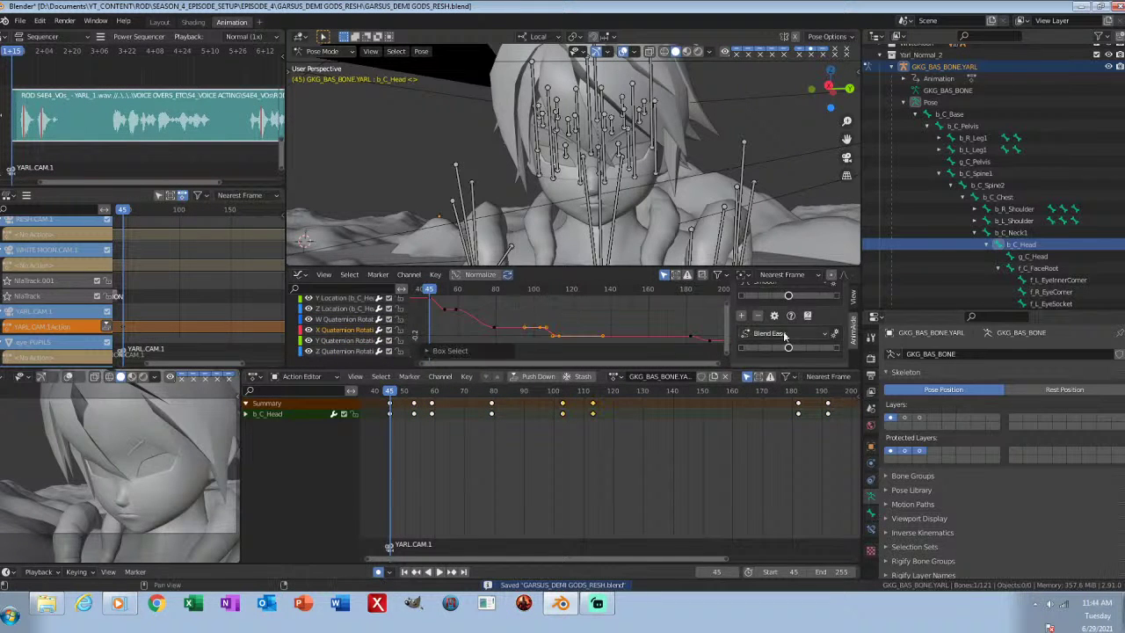
left_click_drag(790, 297, 805, 301)
Step: Apply Blend Ease to the X rotation keyframes at frames 182 and 192, Smooth those at 59 and 79, and save
left_click_drag(641, 347, 721, 327)
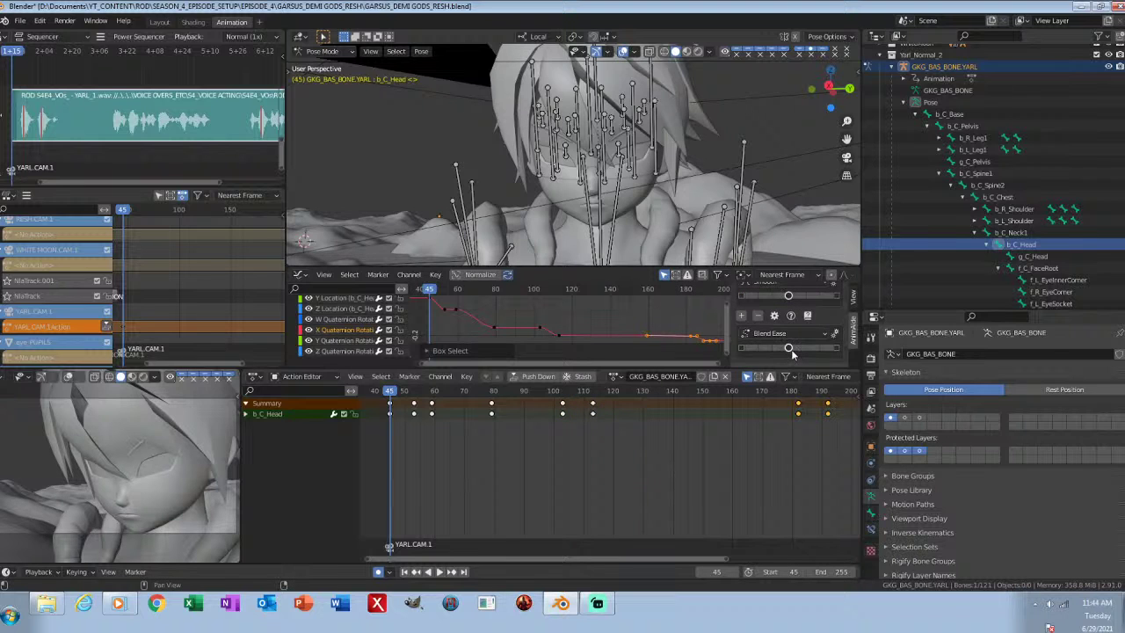
left_click_drag(799, 349, 800, 349)
left_click_drag(452, 306, 519, 338)
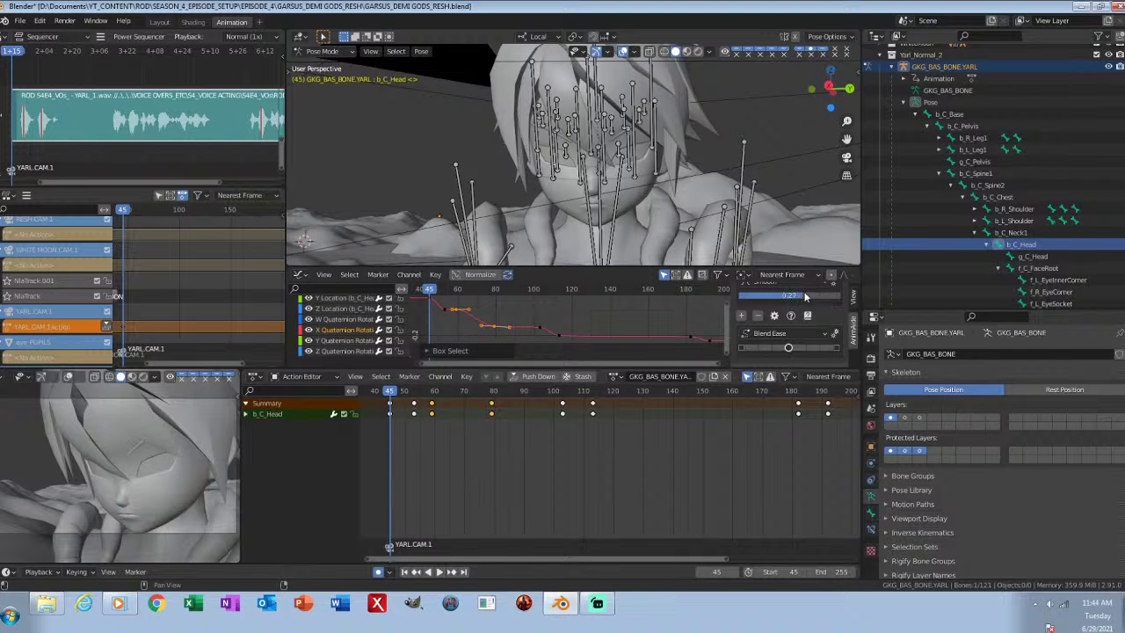
left_click_drag(803, 299, 803, 299)
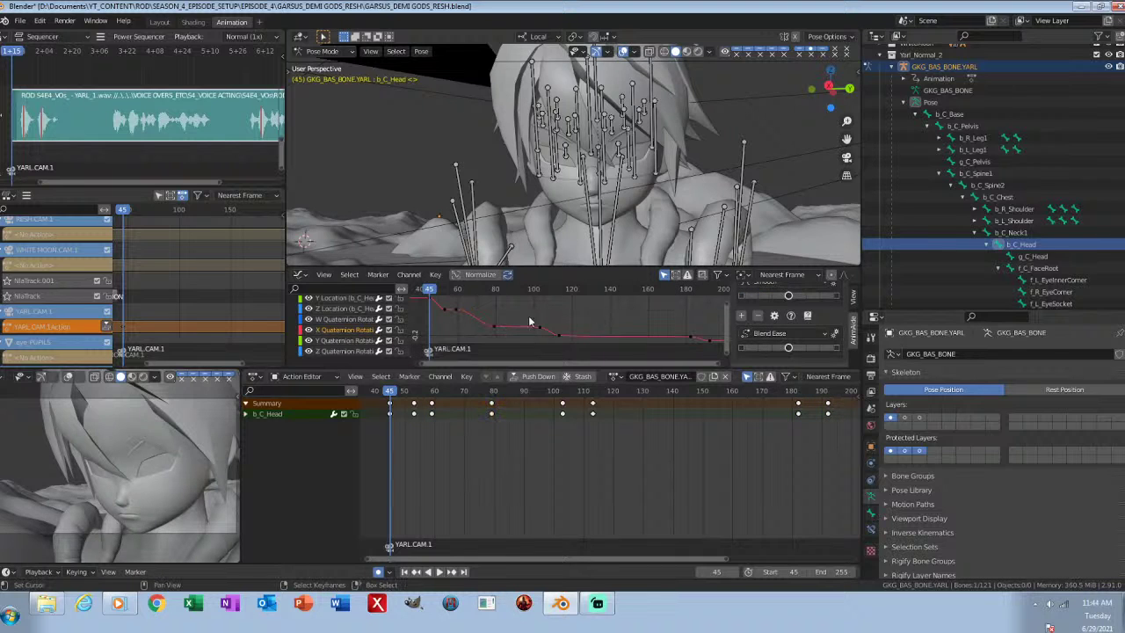
key("ctrl+s")
Step: Deselect the bones, play back the head animation, and return to start frame 45
key("alt+a")
key("space")
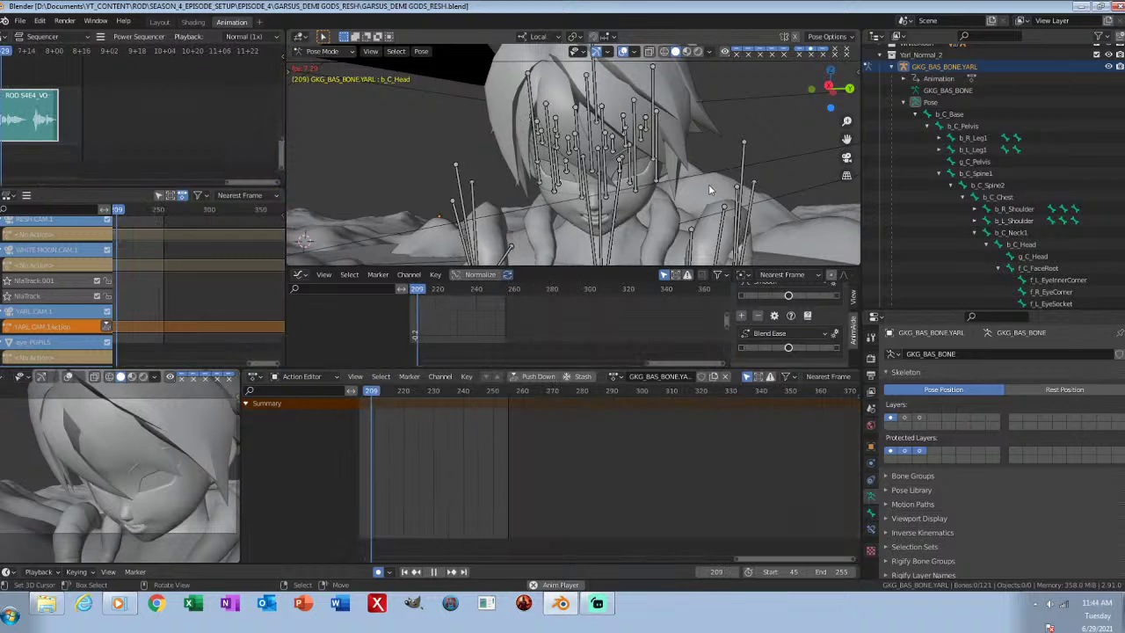
key("space")
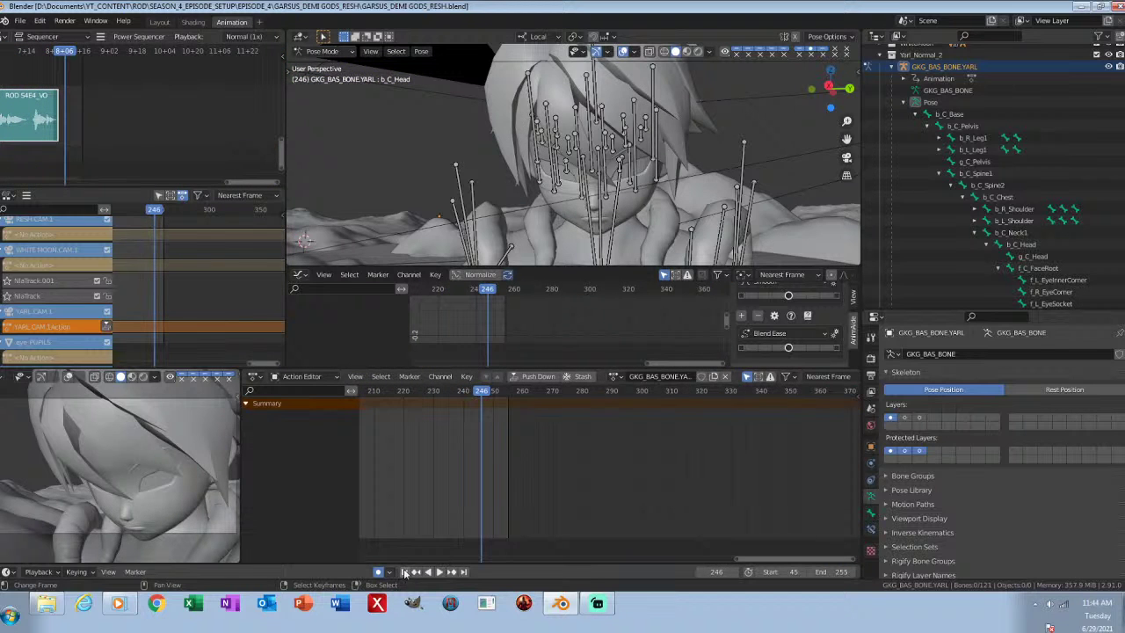
left_click(405, 572)
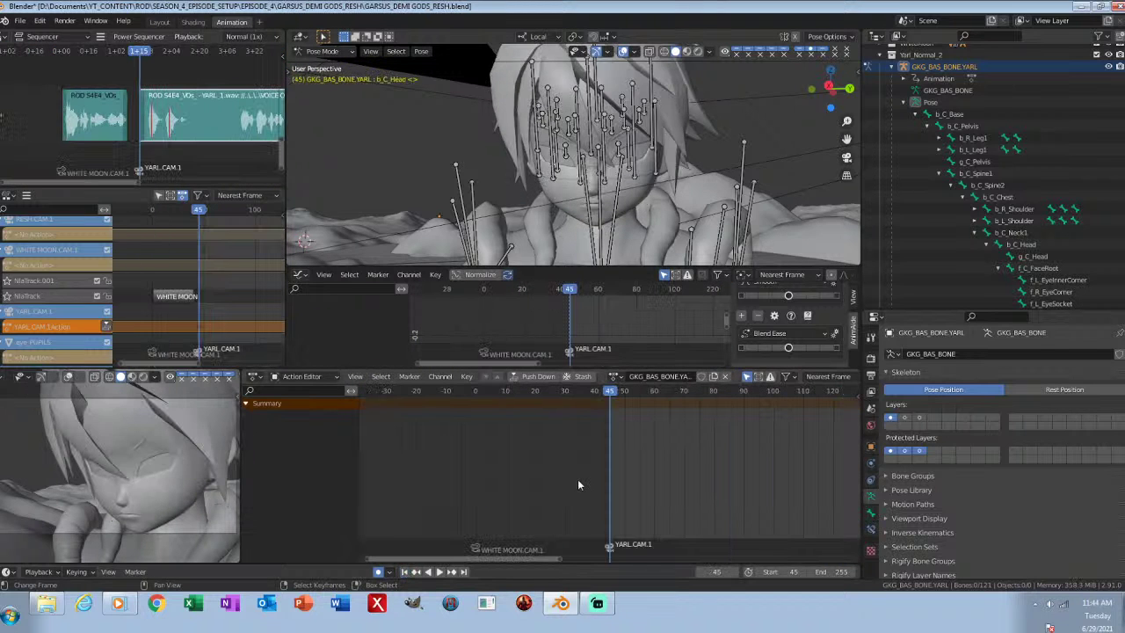
Step: Show the third bone layer, insert Location keyframes on its four eye bones at frame 45, and shift them 10 frames later
left_click(920, 420)
key("a")
key("i")
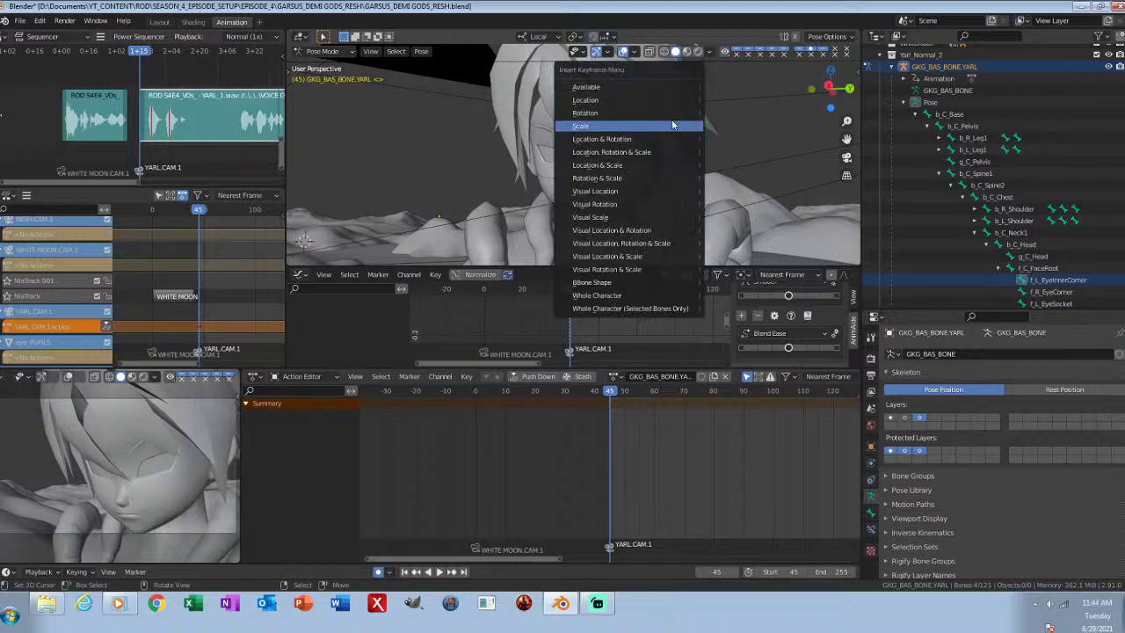
left_click(669, 99)
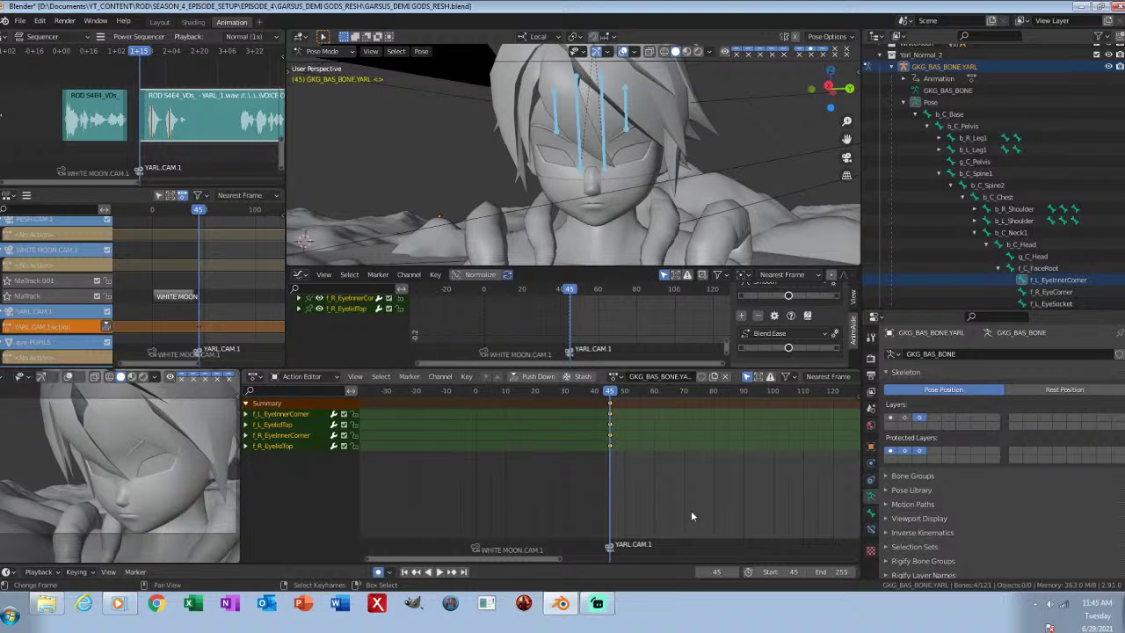
type("g10")
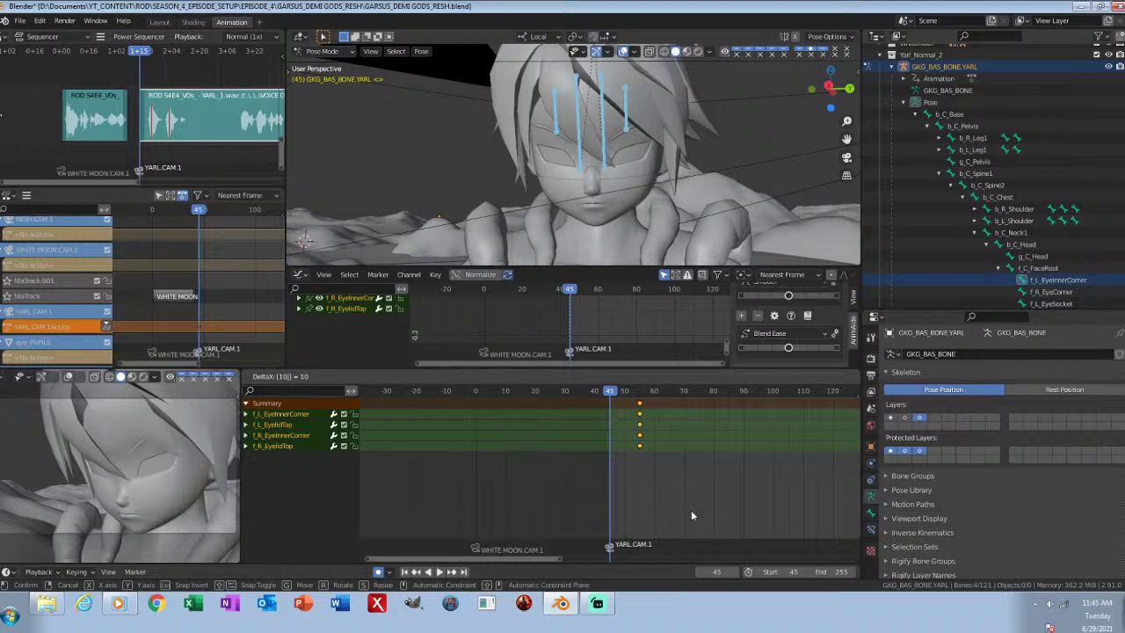
key("Return")
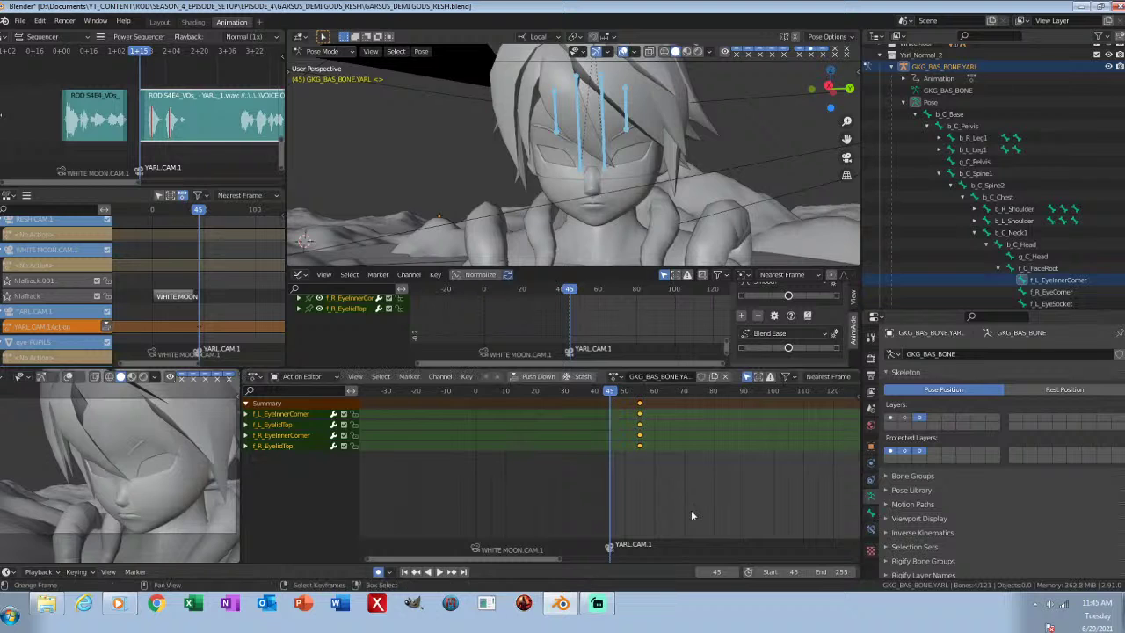
Step: At frame 60, select both top eyelid bones and move them down along local Y to close the eyes
left_click(642, 473)
key("Left")
key("Right")
key("Right")
key("Right")
key("Right")
key("Right")
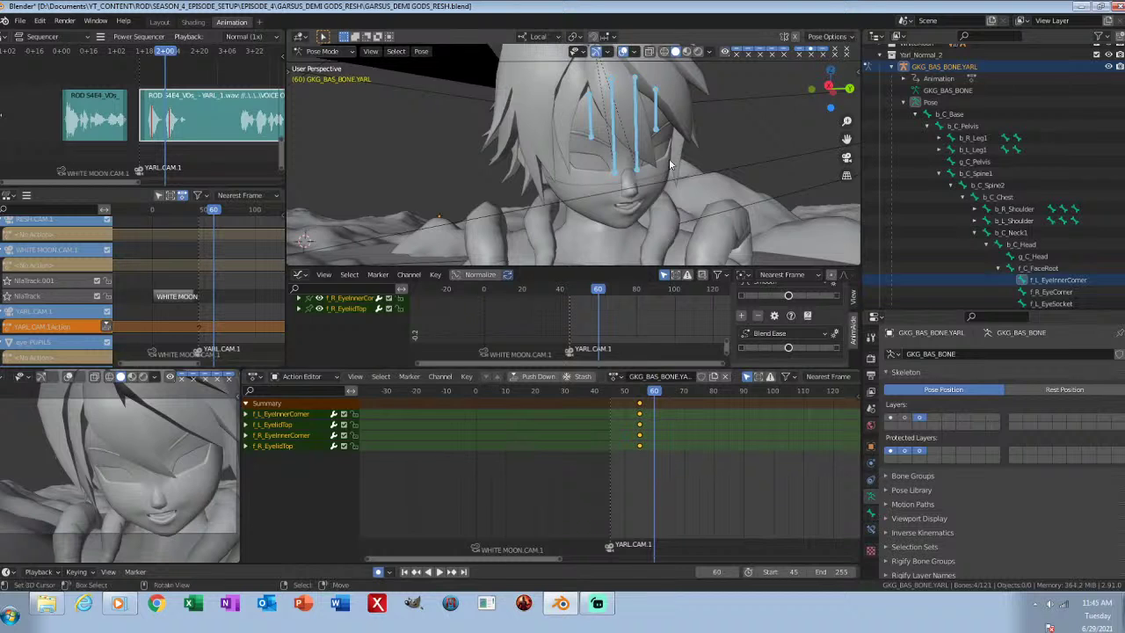
middle_click_drag(717, 171, 678, 167)
right_click(641, 109)
right_click(571, 120, "shift")
middle_click_drag(636, 199, 664, 198)
key("g")
key("y")
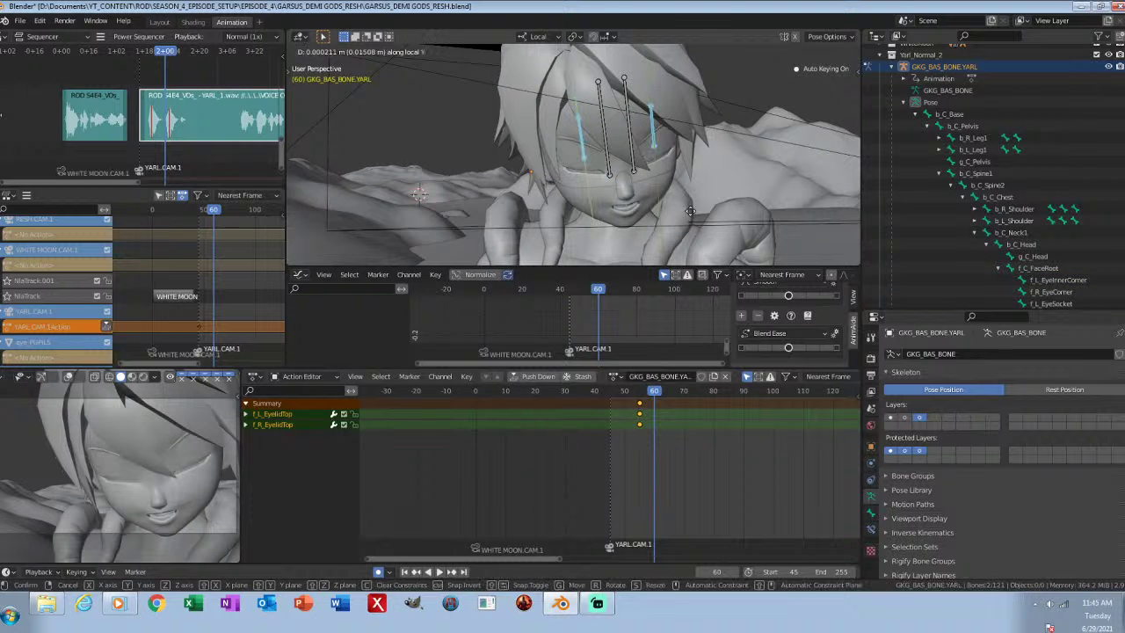
left_click(704, 77)
Step: Move both eye inner corner bones slightly along local Y at frame 60 and save the file
right_click(601, 95)
right_click(627, 97, "shift")
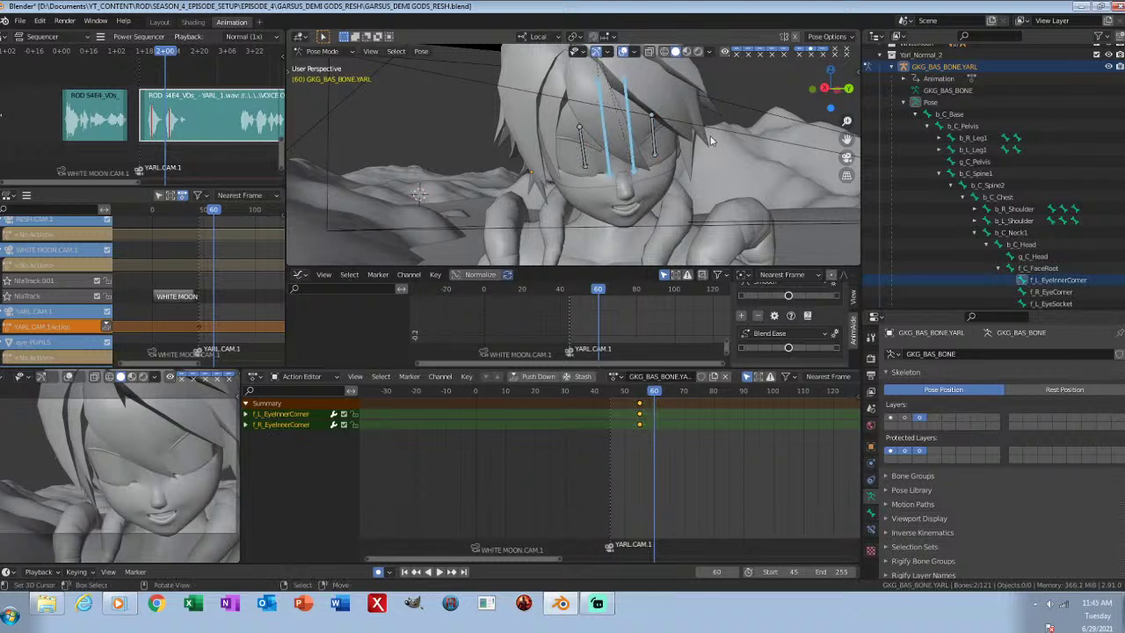
key("g")
key("y")
left_click(708, 139)
key("ctrl+s")
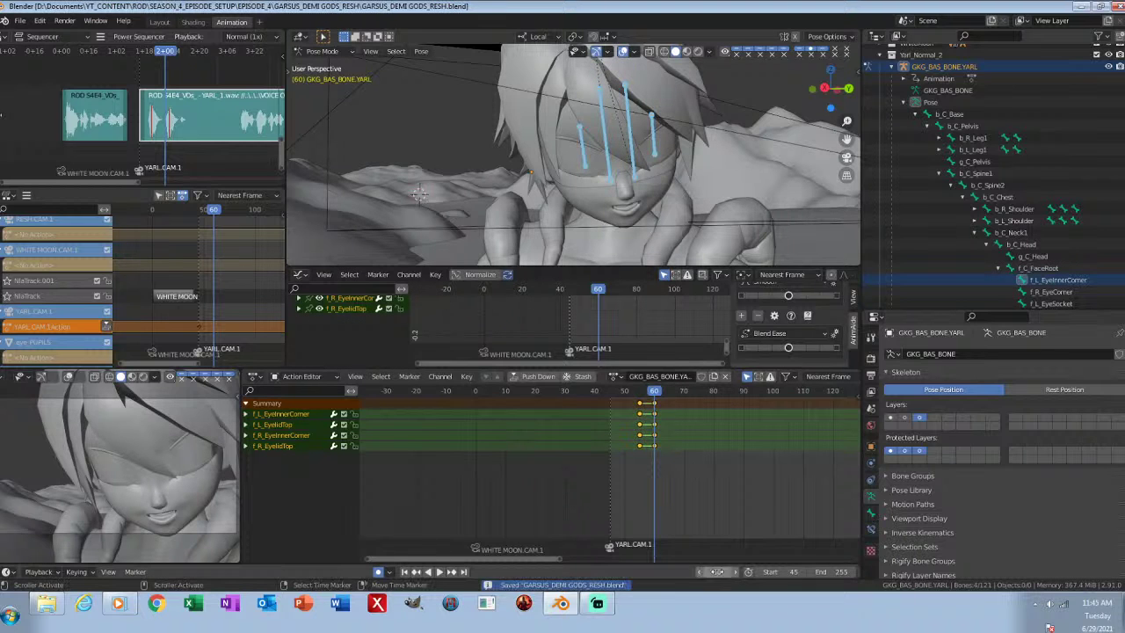
Step: Clear the four eye bones' location at frame 68, and paste the blink keyframes at about frame 111
key("Return")
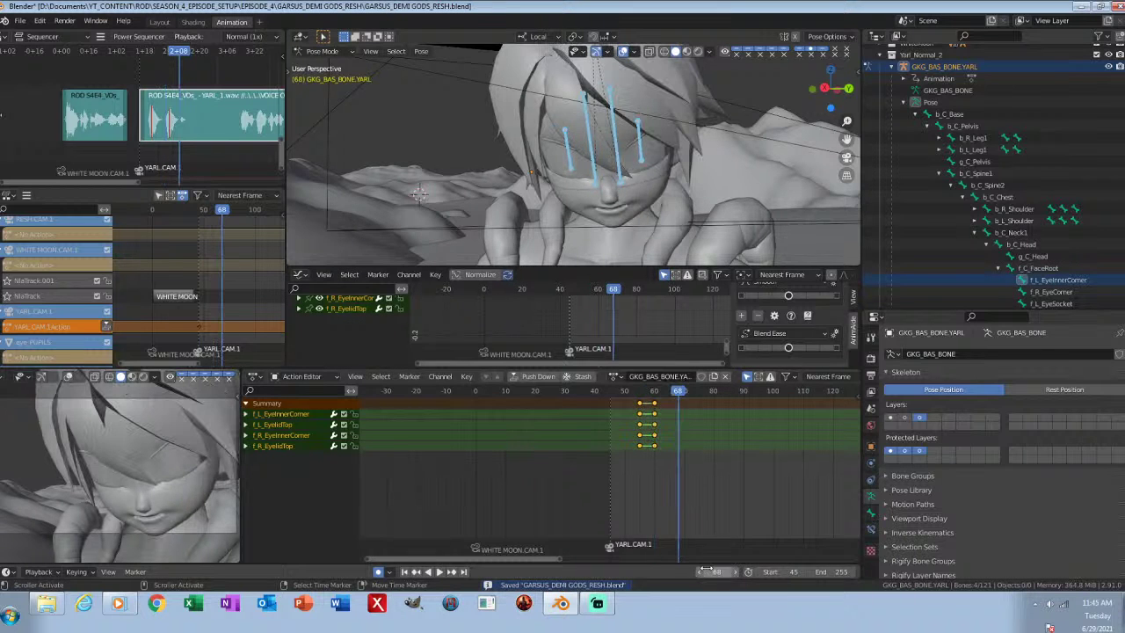
key("alt+g")
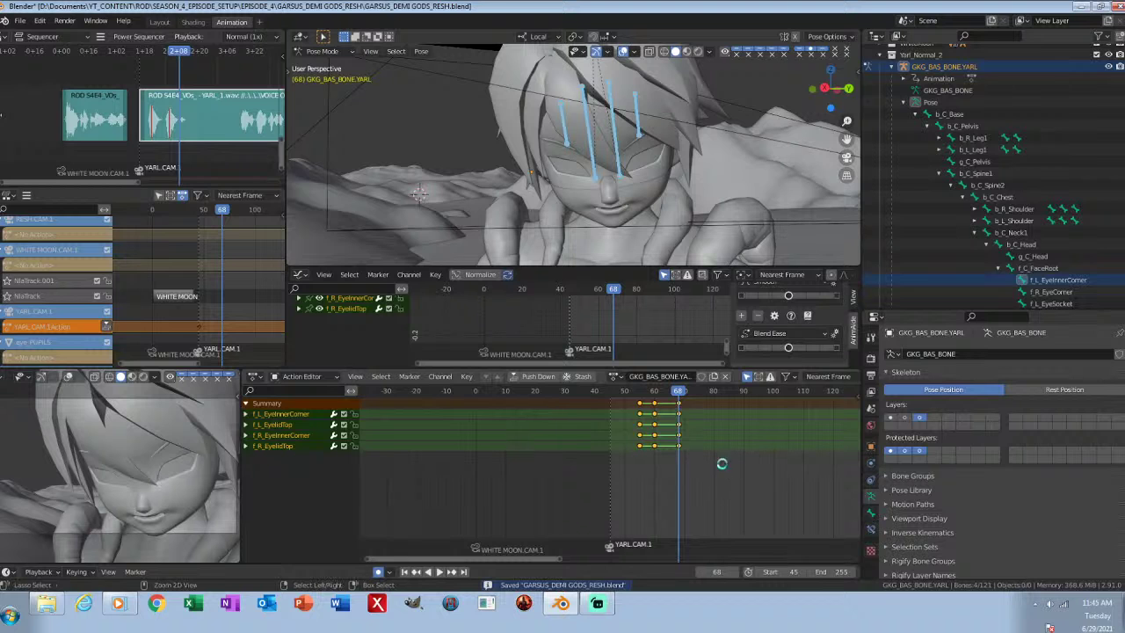
middle_click_drag(755, 485, 556, 485)
left_click_drag(541, 499, 598, 498)
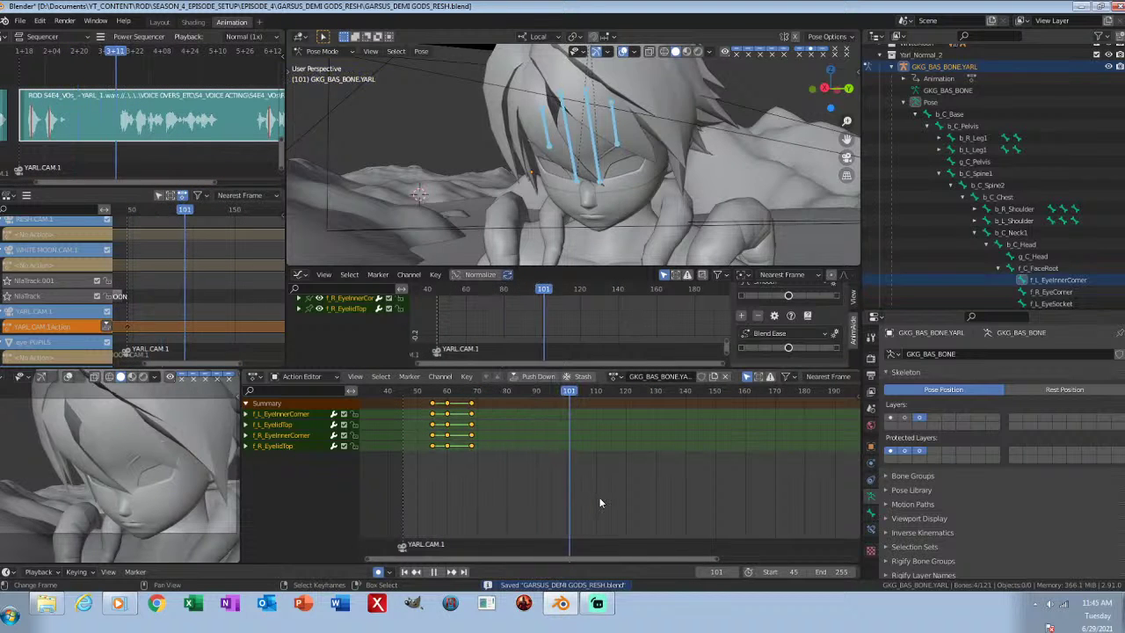
key("ctrl+v")
Step: Paste the blink keyframes again at frame 198 and slide the pasted set a little later
middle_click_drag(754, 487, 528, 487)
left_click_drag(528, 492, 629, 487)
key("ctrl+v")
key("g")
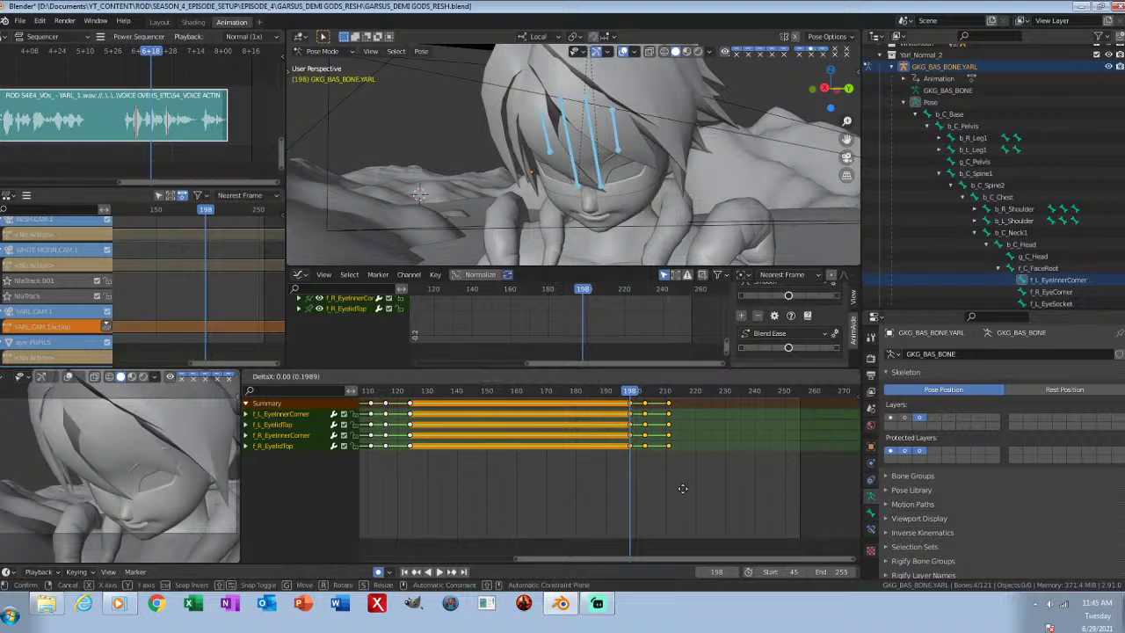
left_click(713, 489)
Step: Show only the armature's second bone layer, switch to Object Mode with nothing selected, and save the file
key("alt+a")
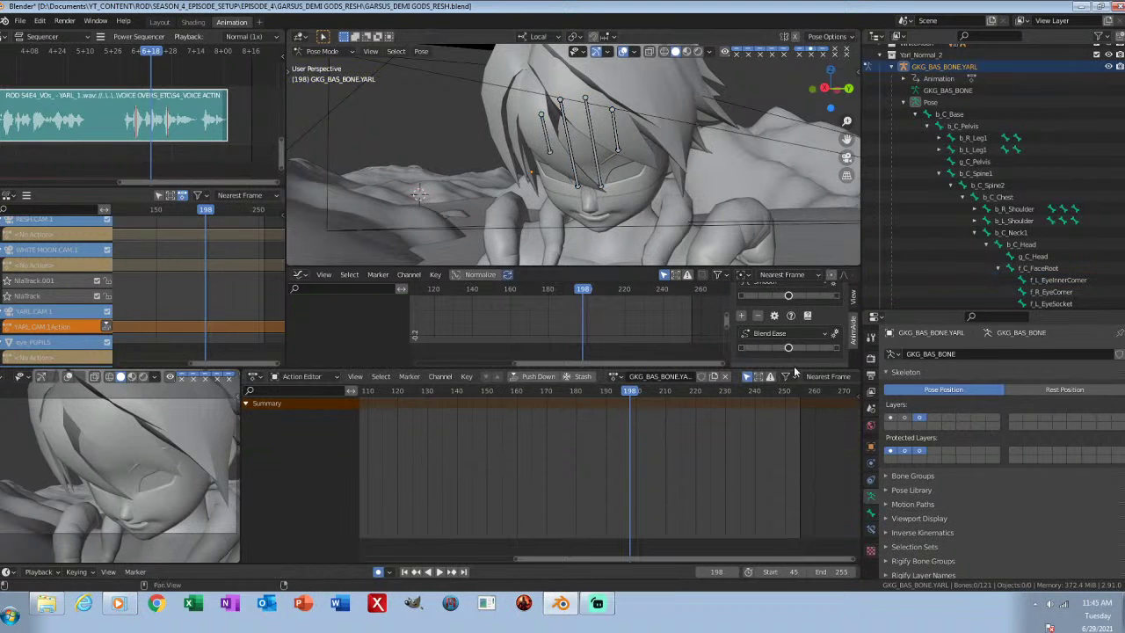
left_click(890, 418)
left_click(905, 419)
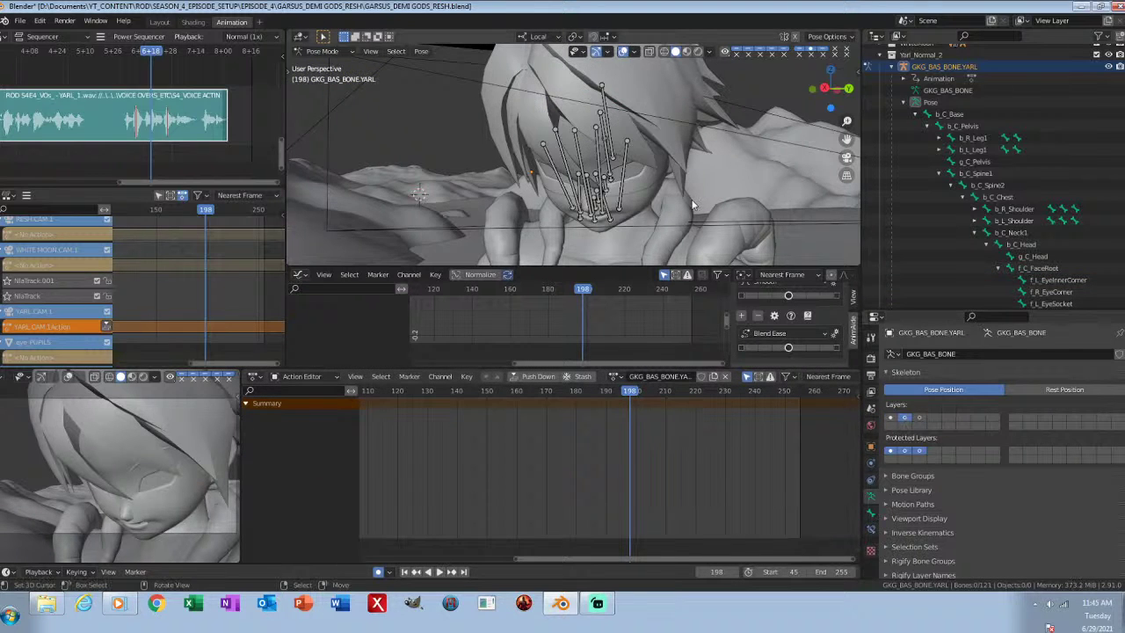
key("ctrl+Tab")
key("alt+a")
key("ctrl+s")
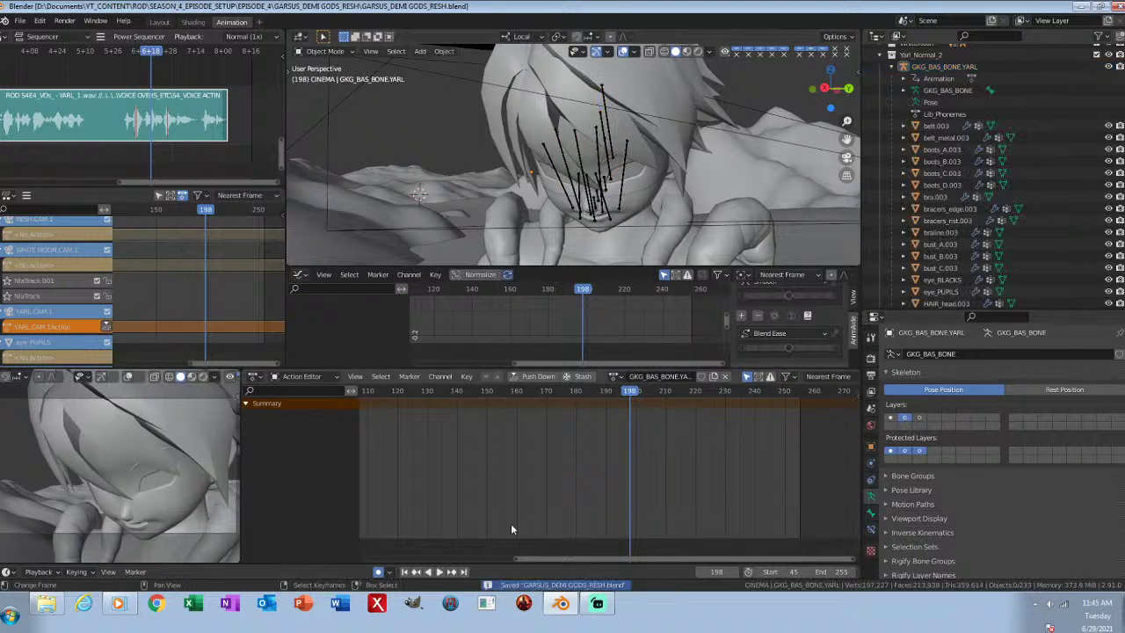
Step: Return to frame 45, push Yarl's armature action down into an NLA strip, and save the file
left_click(405, 572)
middle_click_drag(228, 302, 182, 284)
left_click(107, 259)
key("alt+a")
key("ctrl+s")
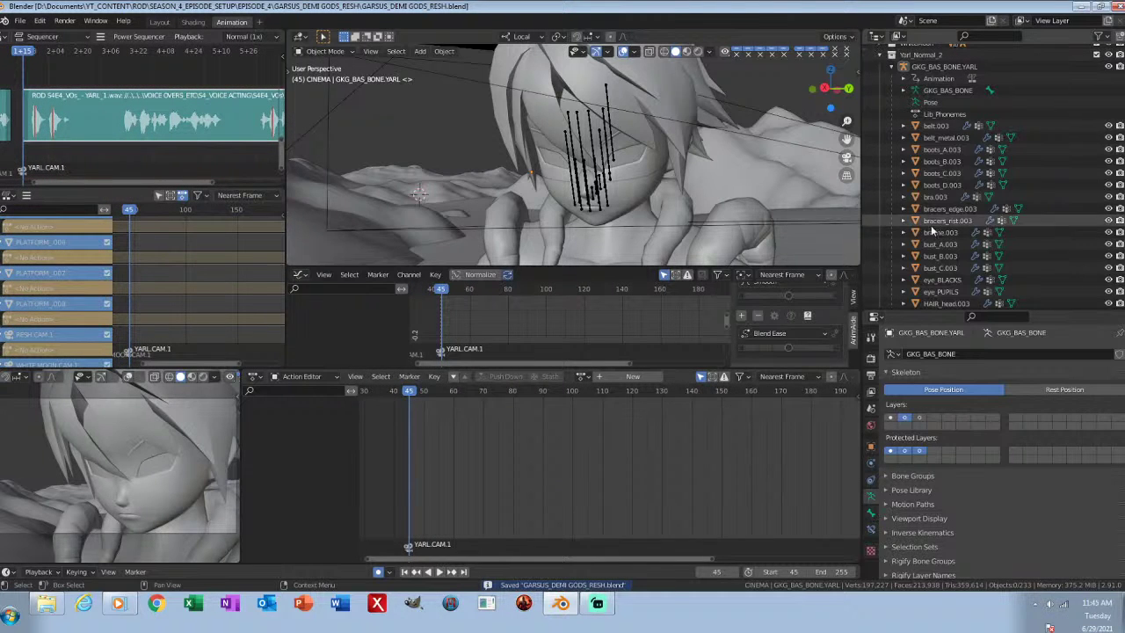
Step: Select Yarl's eye_PUPILS object and apply its object transforms, including Rotation
scroll(952, 268, "down", 3)
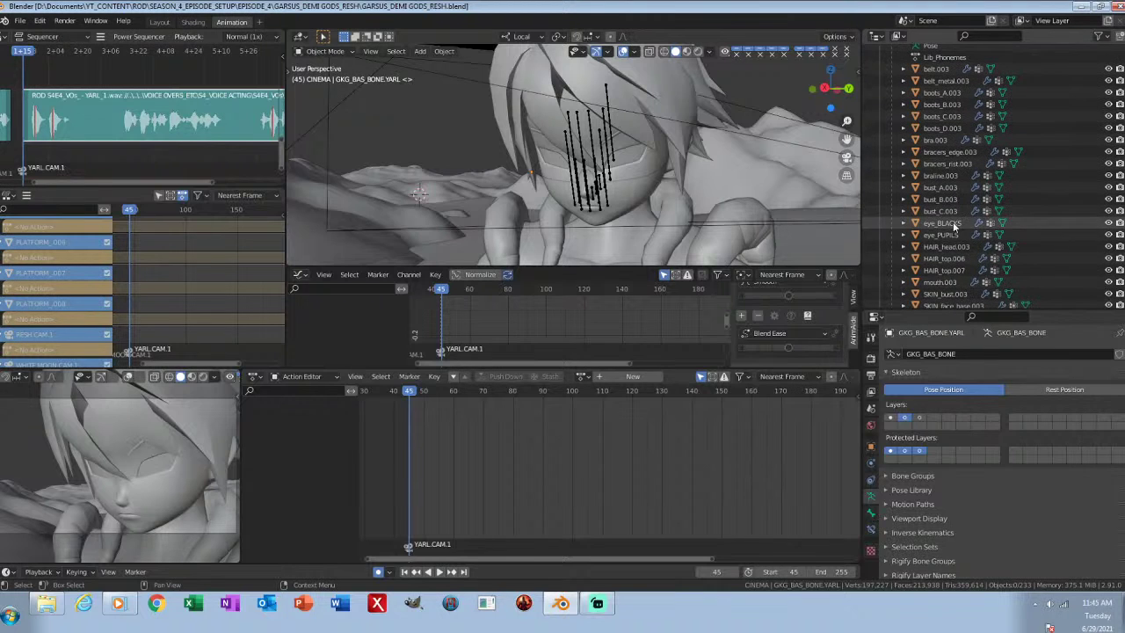
left_click(952, 236)
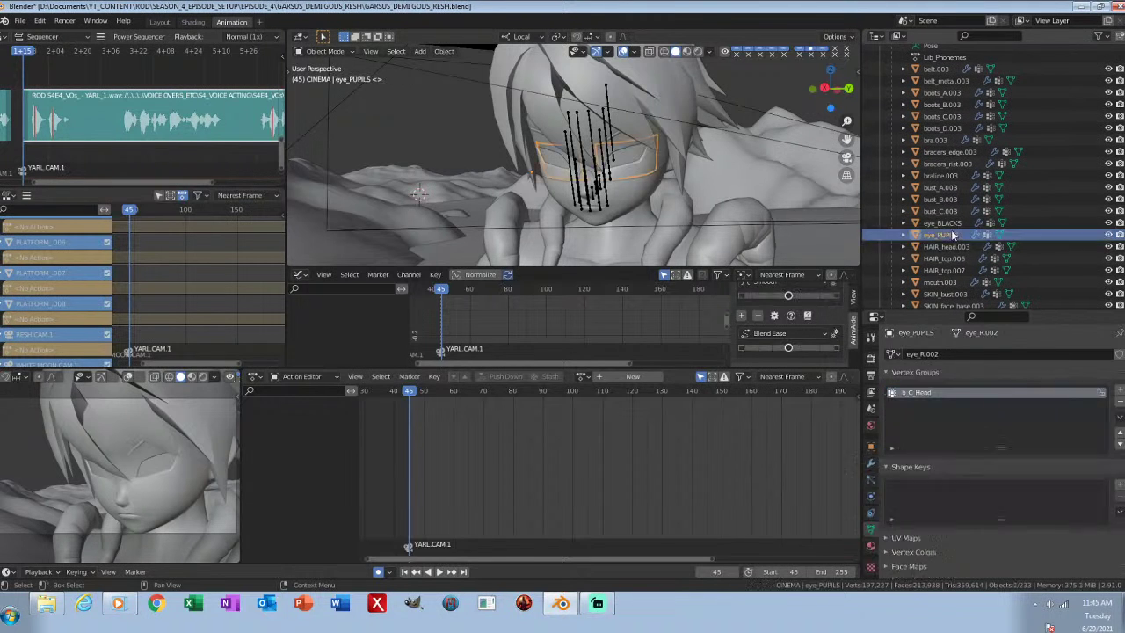
key("ctrl+a")
left_click(609, 194)
key("ctrl+a")
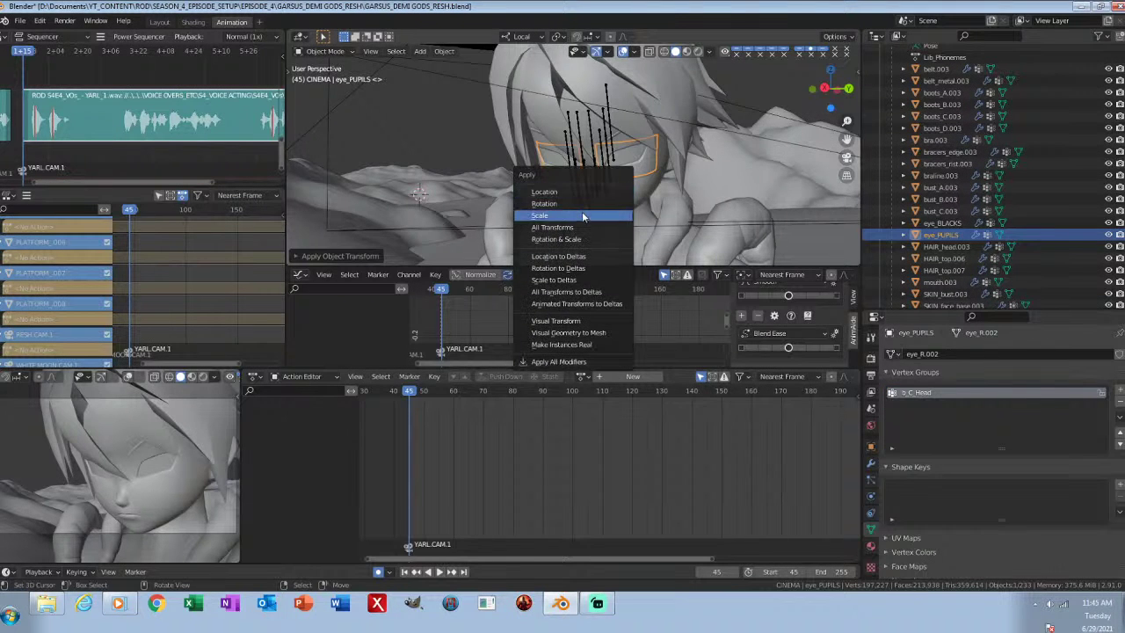
left_click(585, 204)
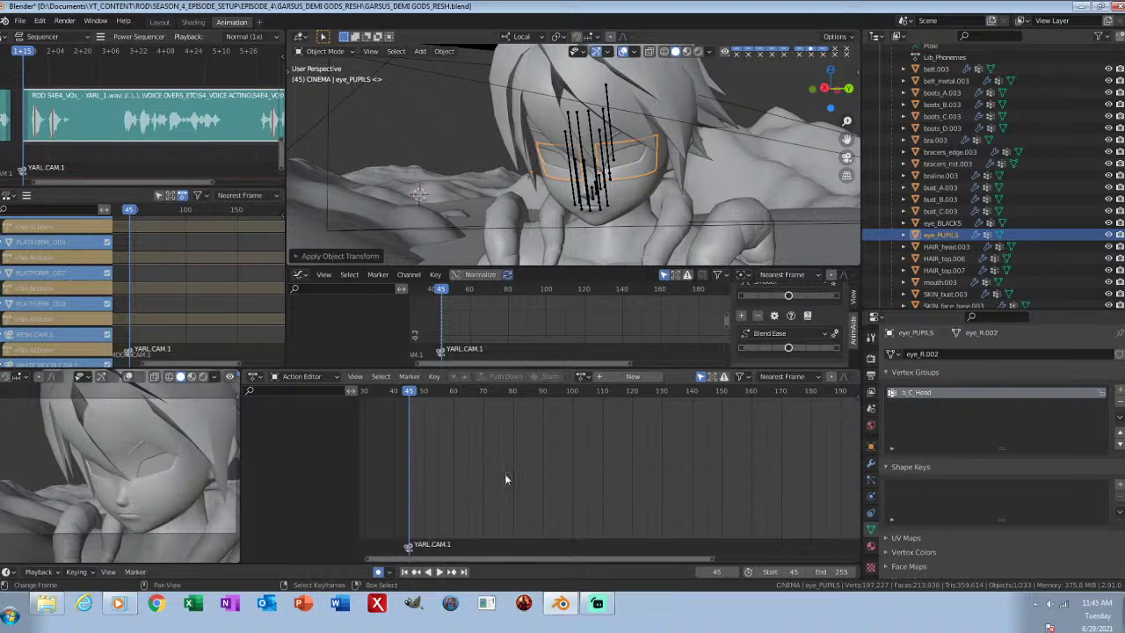
Step: Insert Location and Rotation keyframes on the eye_PUPILS object at frame 45 and save the file
left_click(871, 446)
key("i")
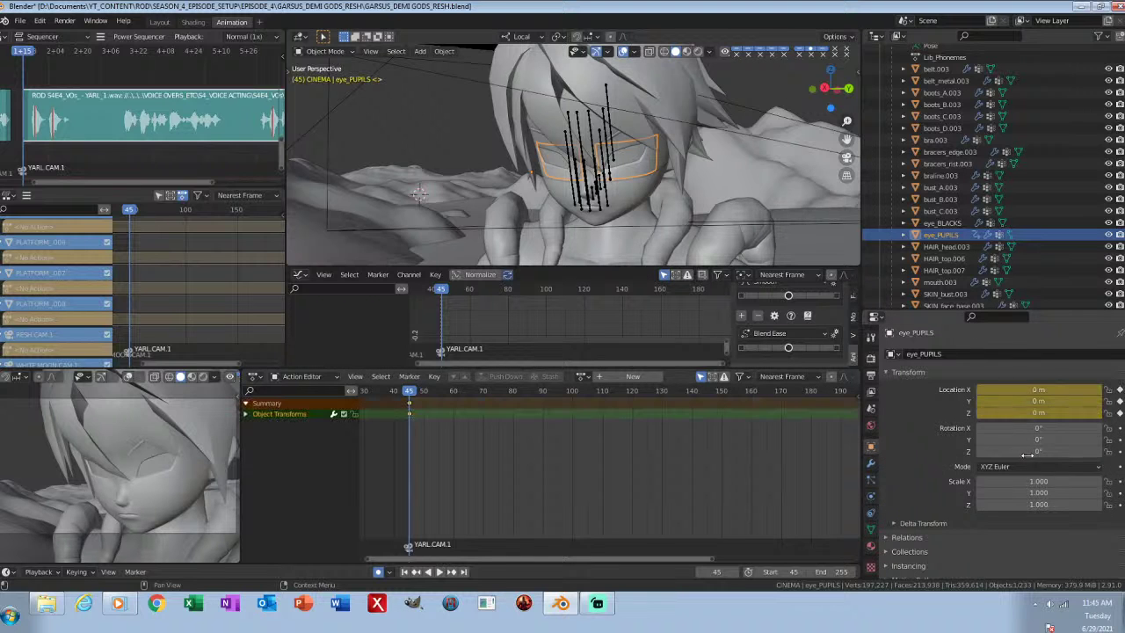
key("i")
key("ctrl+s")
middle_click_drag(528, 446, 557, 456)
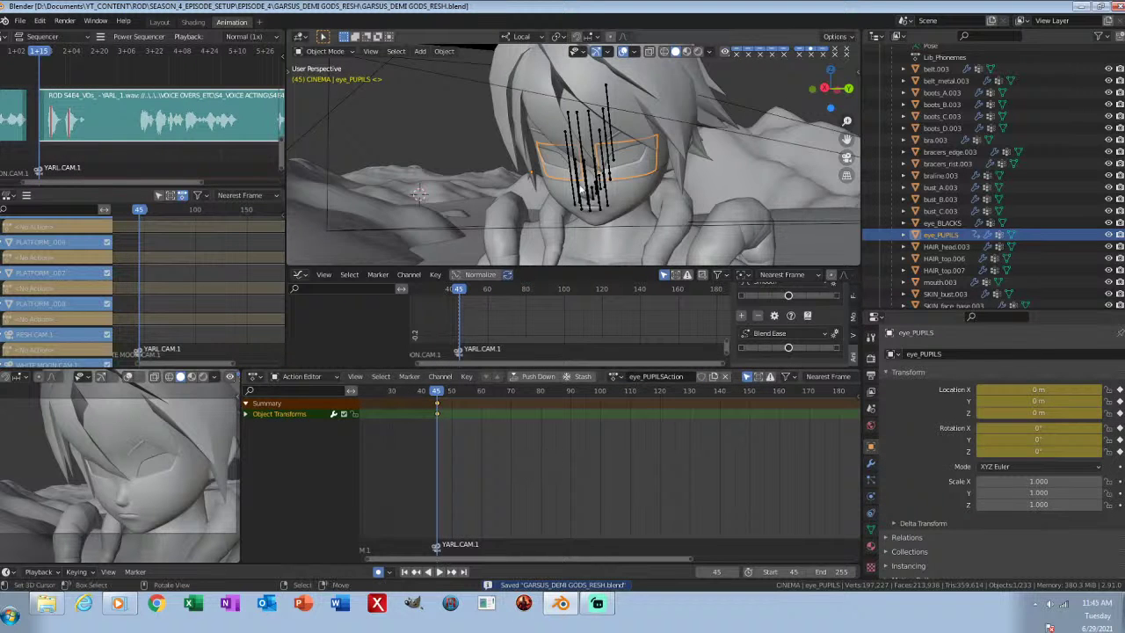
Step: Switch the main viewport to Material Preview shading and go to frame 50 with the timeline enlarged around it
key("z")
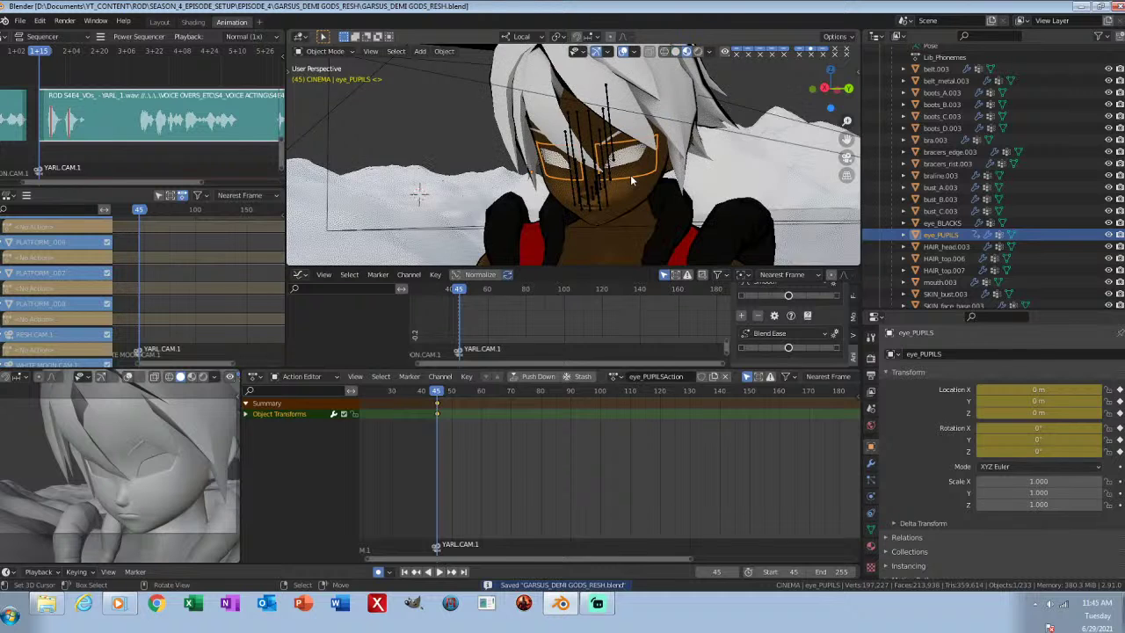
key("space")
key("space")
left_click(451, 450)
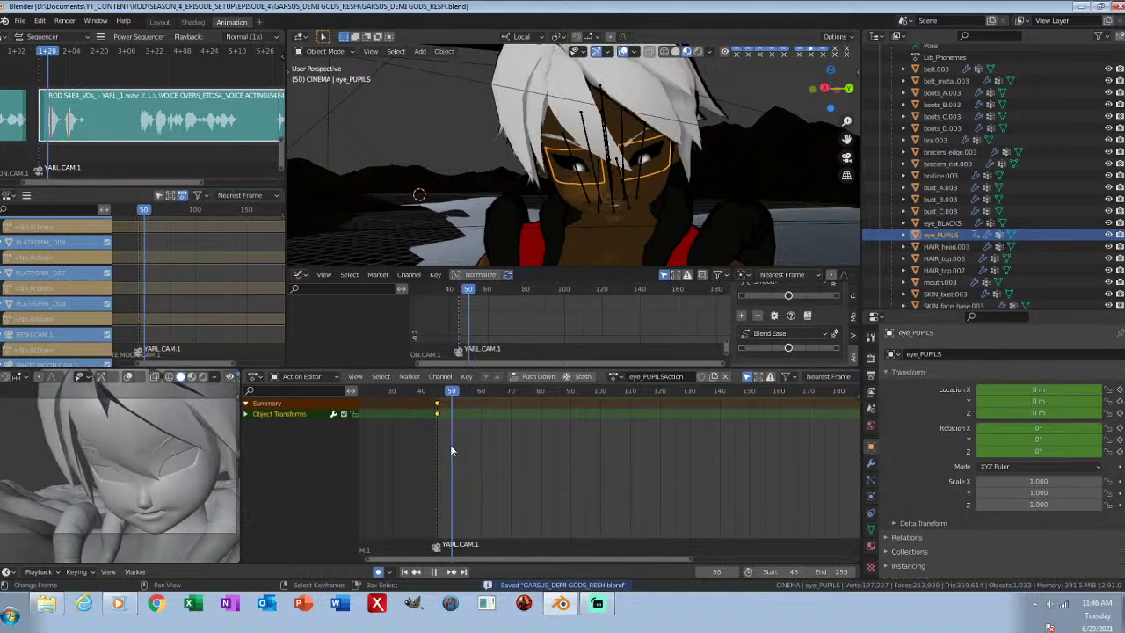
scroll(490, 450, "up", 9)
key("KP_Decimal")
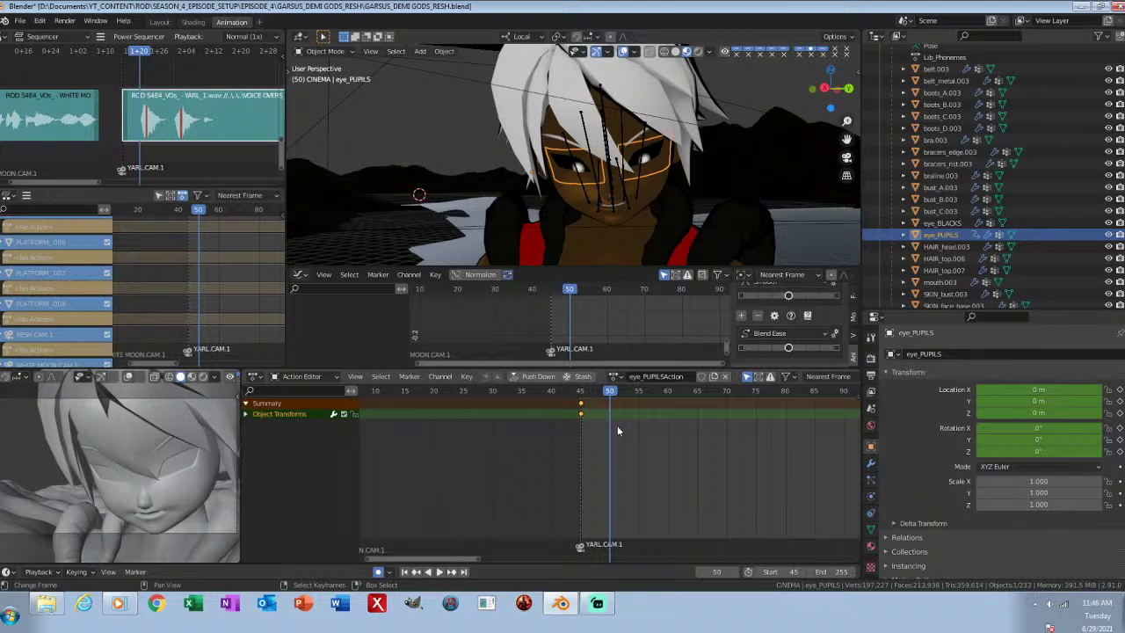
key("g")
key("y")
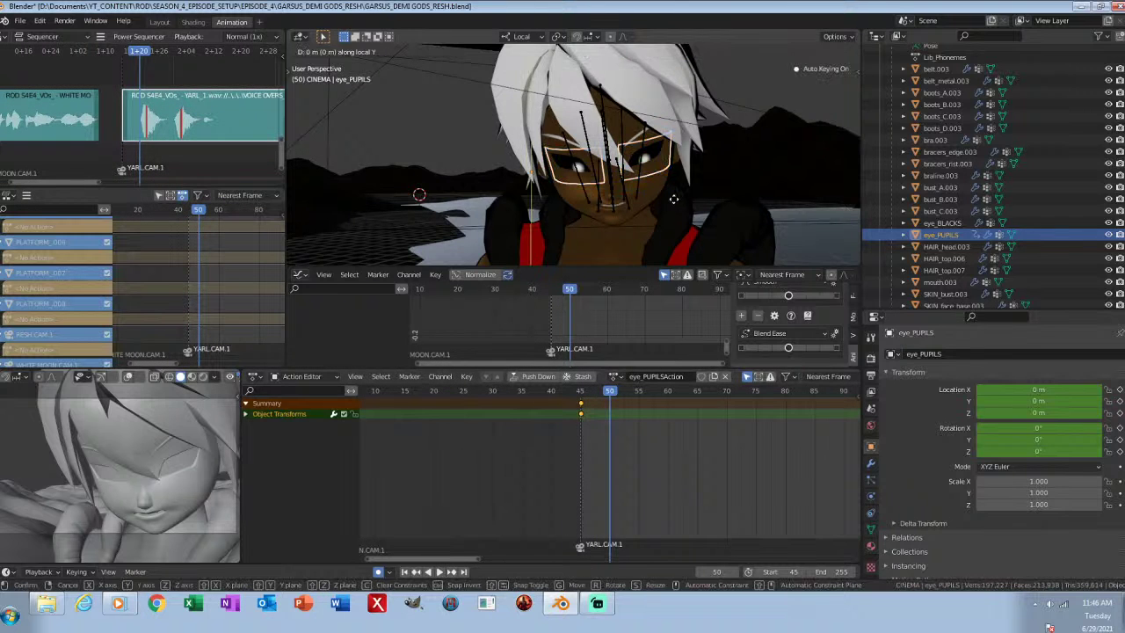
right_click(678, 210)
scroll(702, 233, "up", 2)
key("g")
key("y")
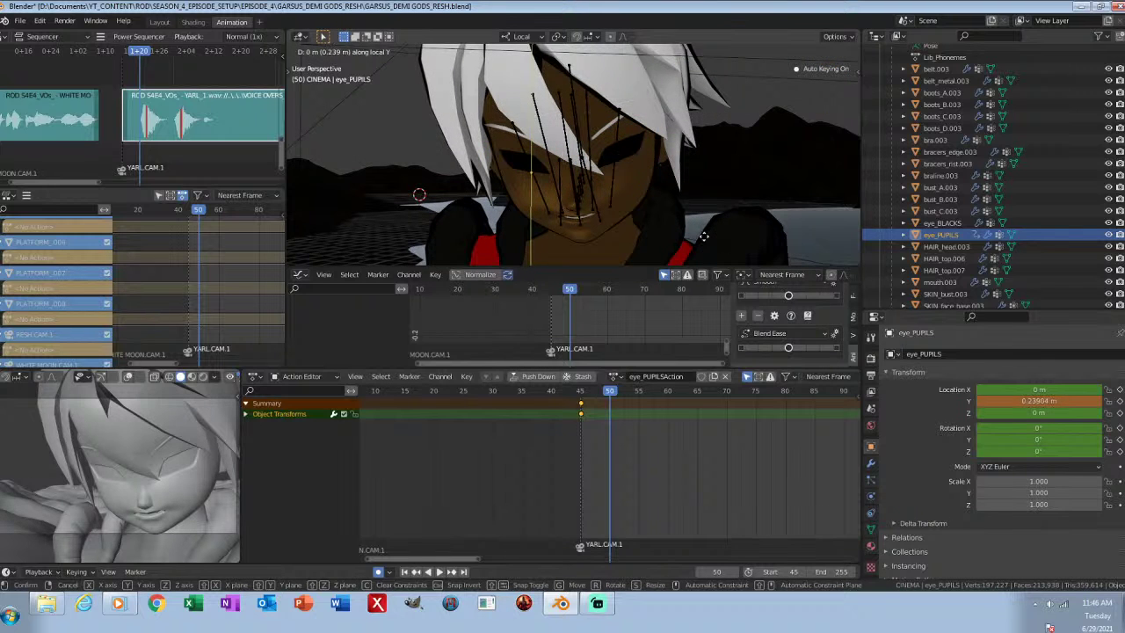
right_click(703, 236)
Step: Key the eye_PUPILS object at frame 50 with Location Y about 0.005 m, Location Z 0 m and Rotation Z about 0.48°
left_click_drag(1037, 413, 1048, 413)
left_click(1035, 415)
type("0")
key("Return")
mouse_move(1036, 402)
left_mouse_down()
mouse_move(1055, 402)
mouse_move(1041, 401)
left_mouse_up()
key("i")
left_click_drag(1039, 450, 1043, 450)
key("i")
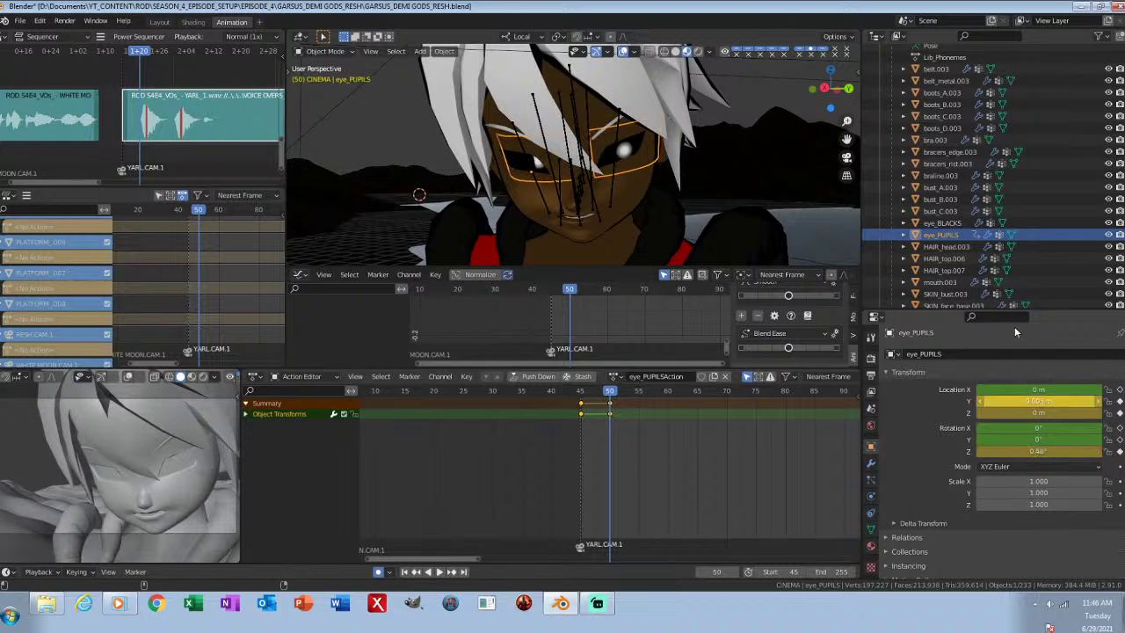
Step: Select the eye_BLACKS object and turn off auto keying
left_click(947, 225)
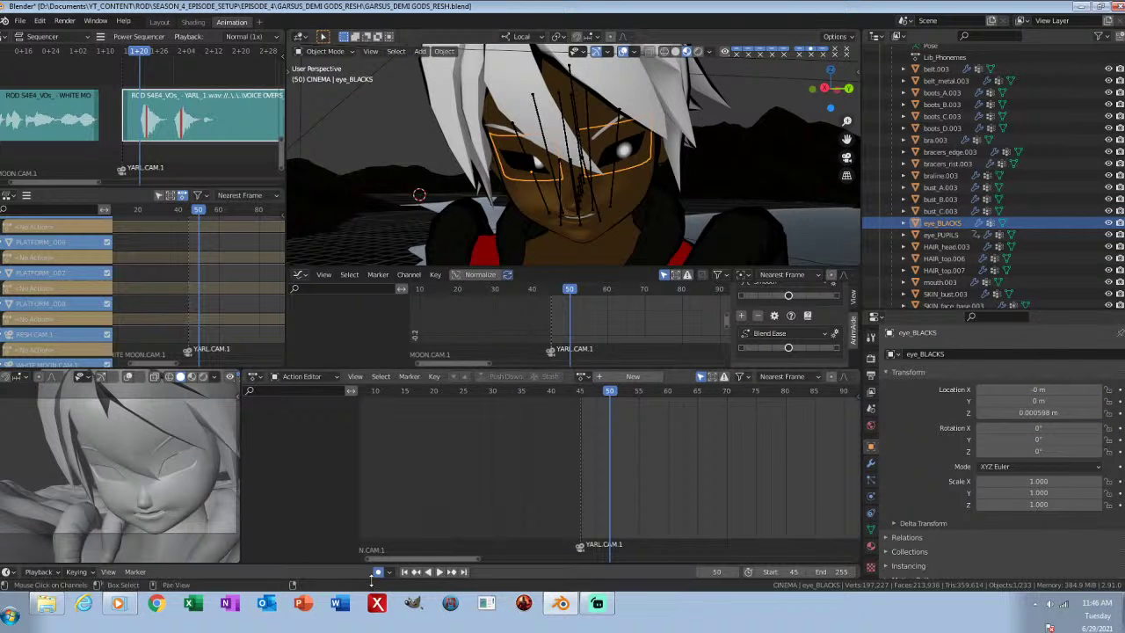
left_click(379, 574)
middle_click_drag(678, 207, 713, 210)
key("g")
key("z")
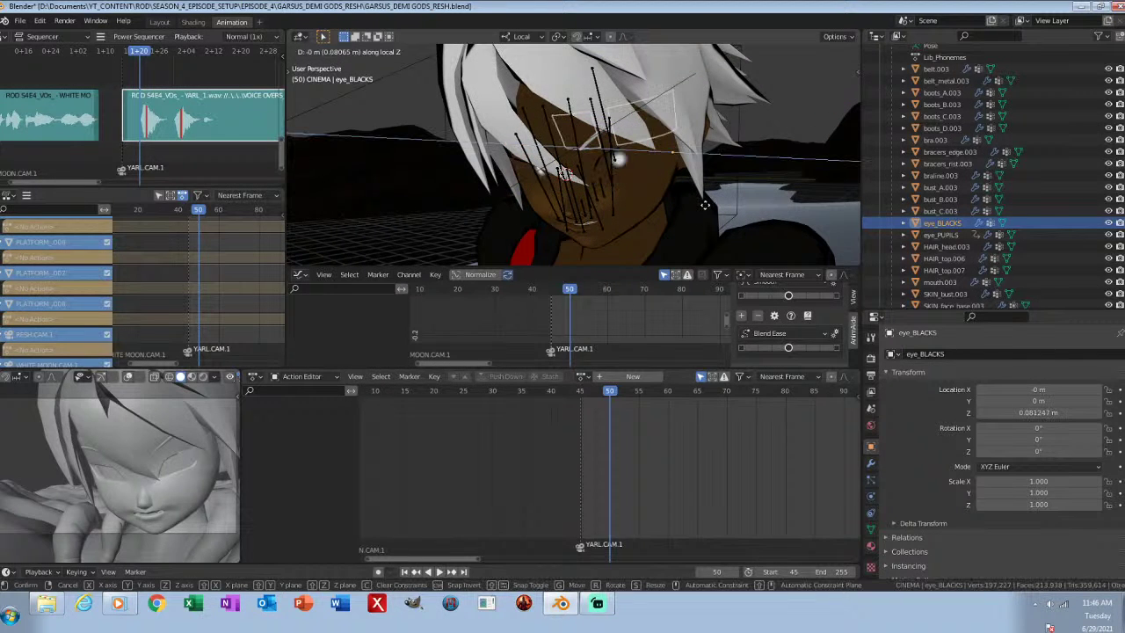
right_click(703, 208)
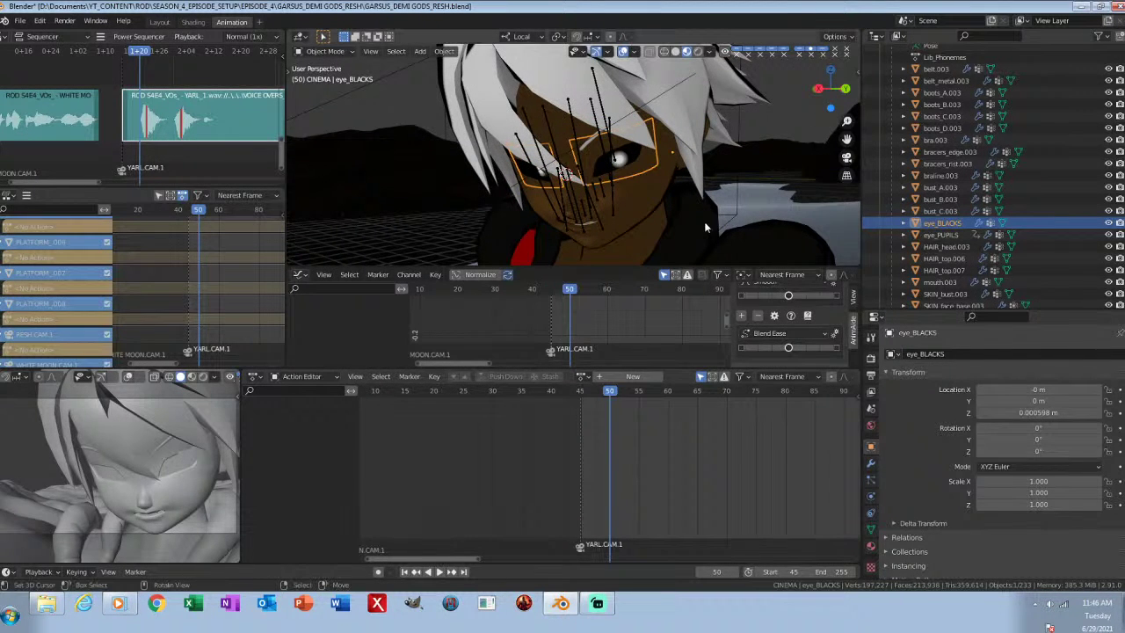
Step: Save the file and apply the location of the eye_BLACKS object
key("ctrl+s")
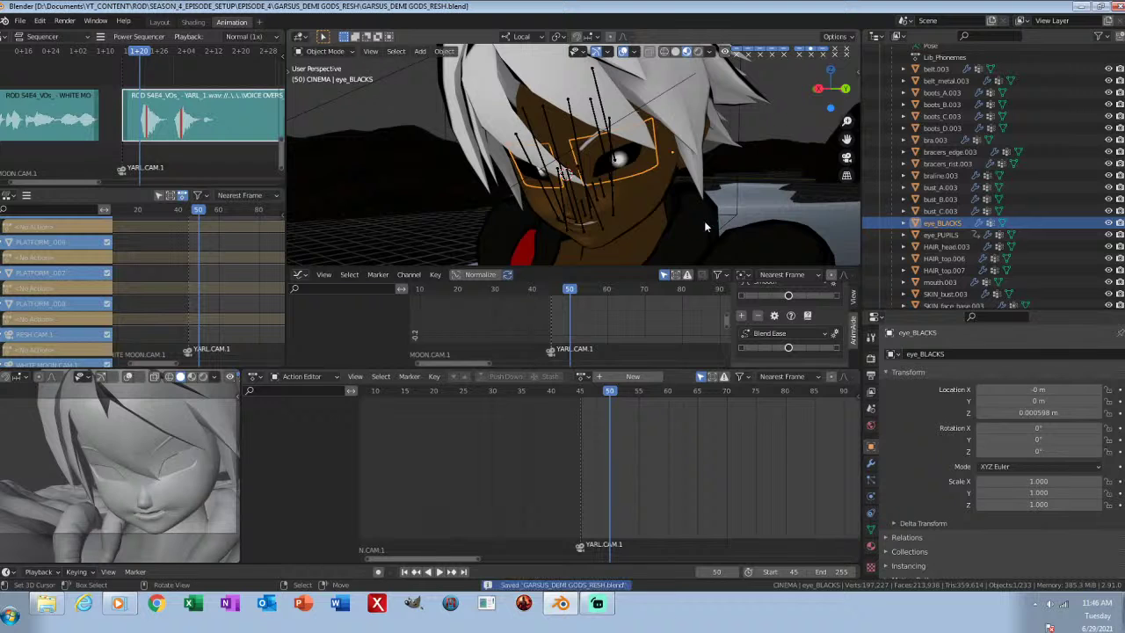
key("ctrl+a")
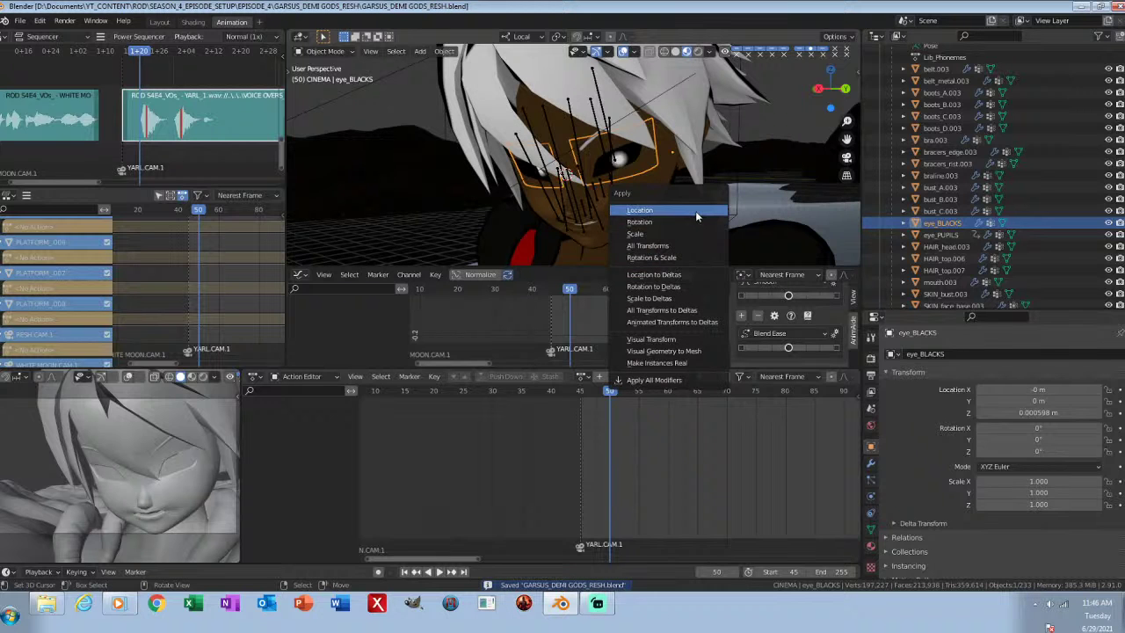
left_click(703, 213)
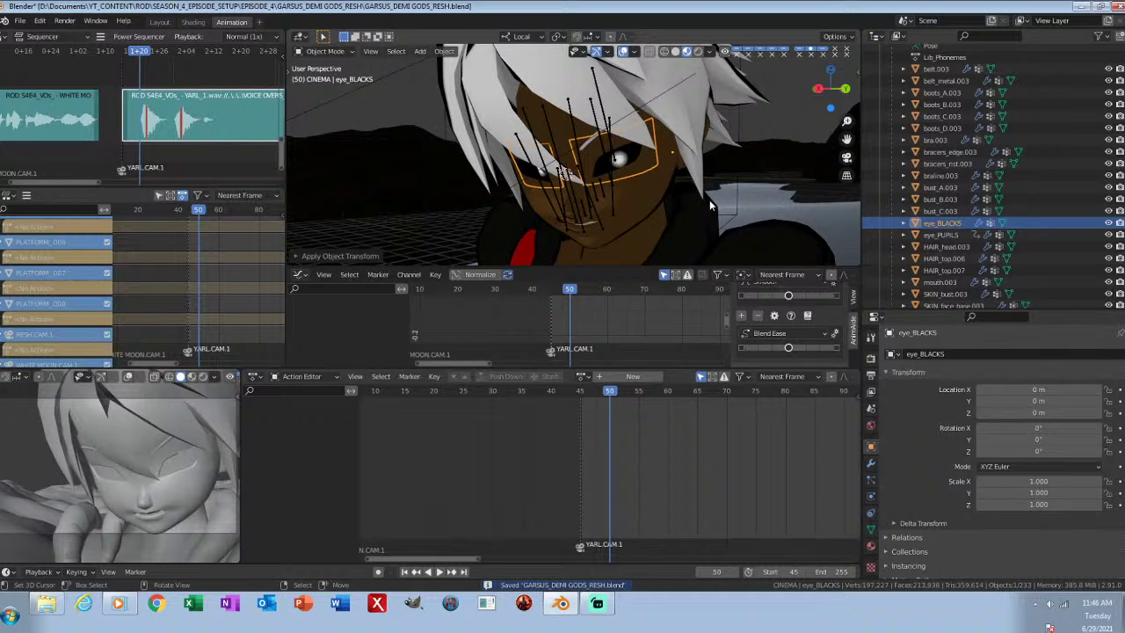
key("g")
key("z")
key("z")
right_click(706, 208)
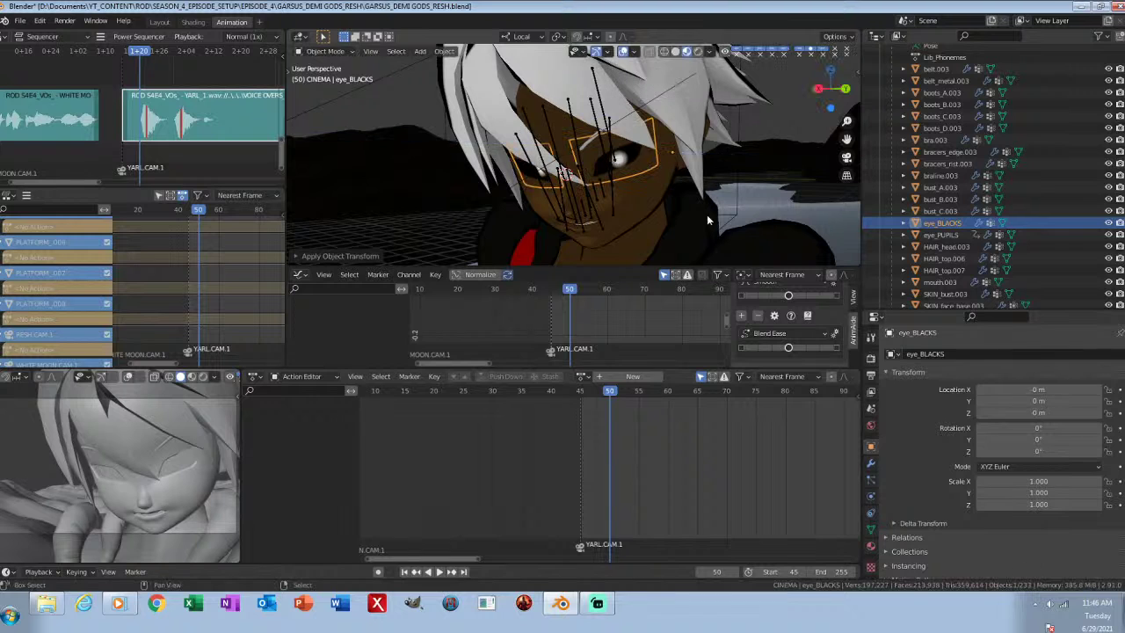
Step: Try Location Z offsets of 0.003 m and 0.0003 m on the eye_BLACKS object
left_click_drag(1035, 413, 1035, 413)
left_click(1036, 415)
type(".001")
key("Return")
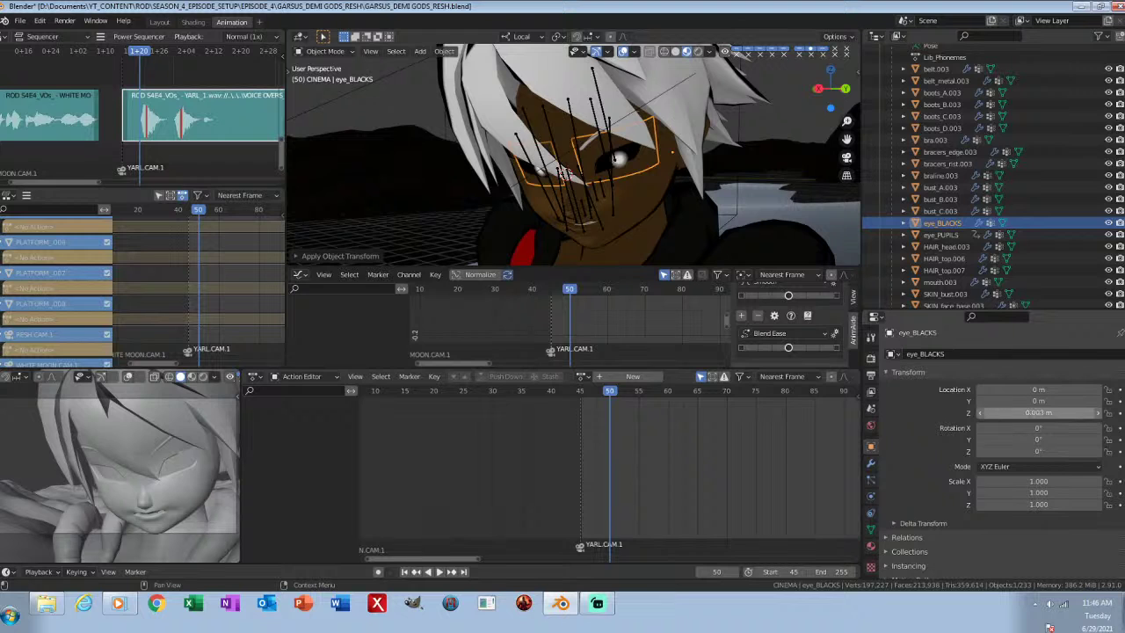
left_click(1035, 414)
type(".000")
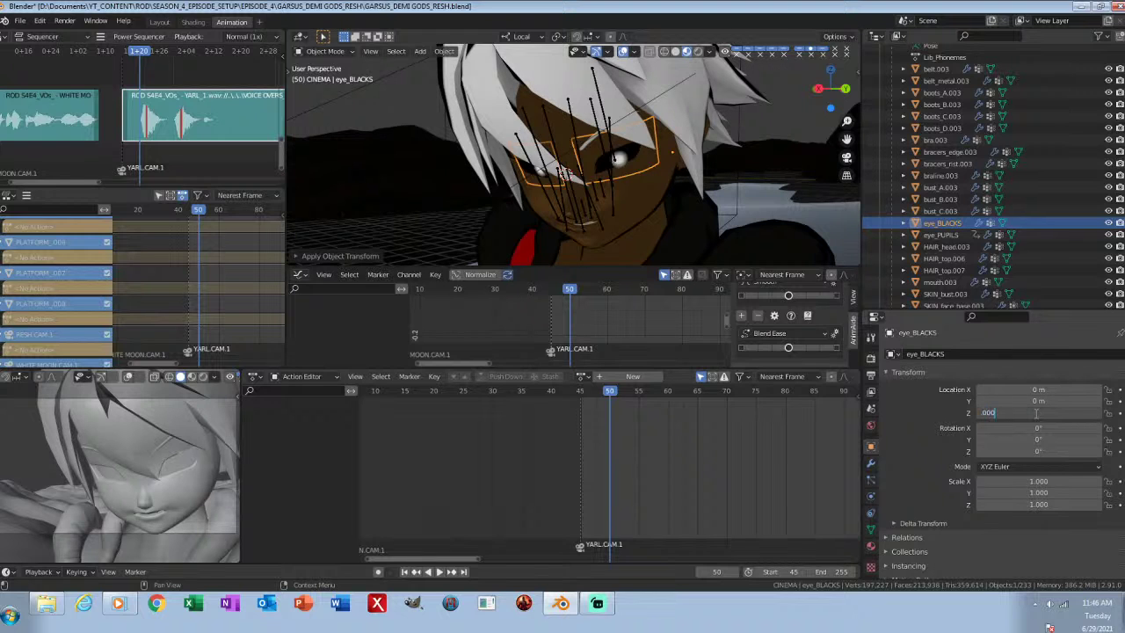
type("3")
key("Return")
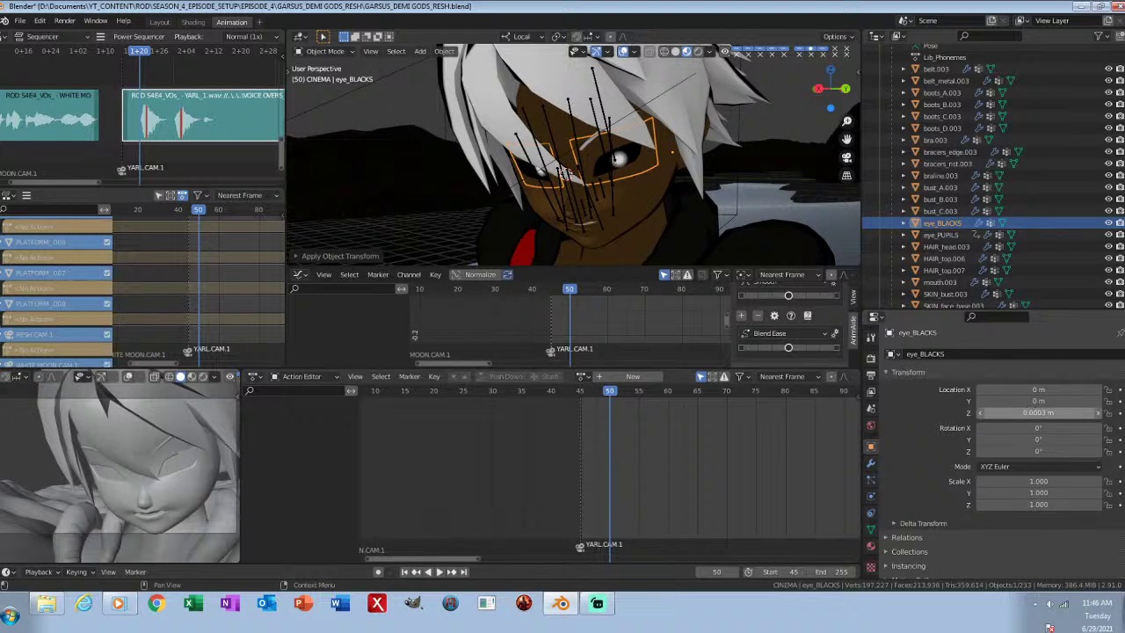
Step: Try a Location Z of 0.002 m on eye_BLACKS and compare it with eye_PUPILS from the side of the face
left_click(1031, 411)
type(".002")
key("Return")
middle_click_drag(604, 202, 535, 204)
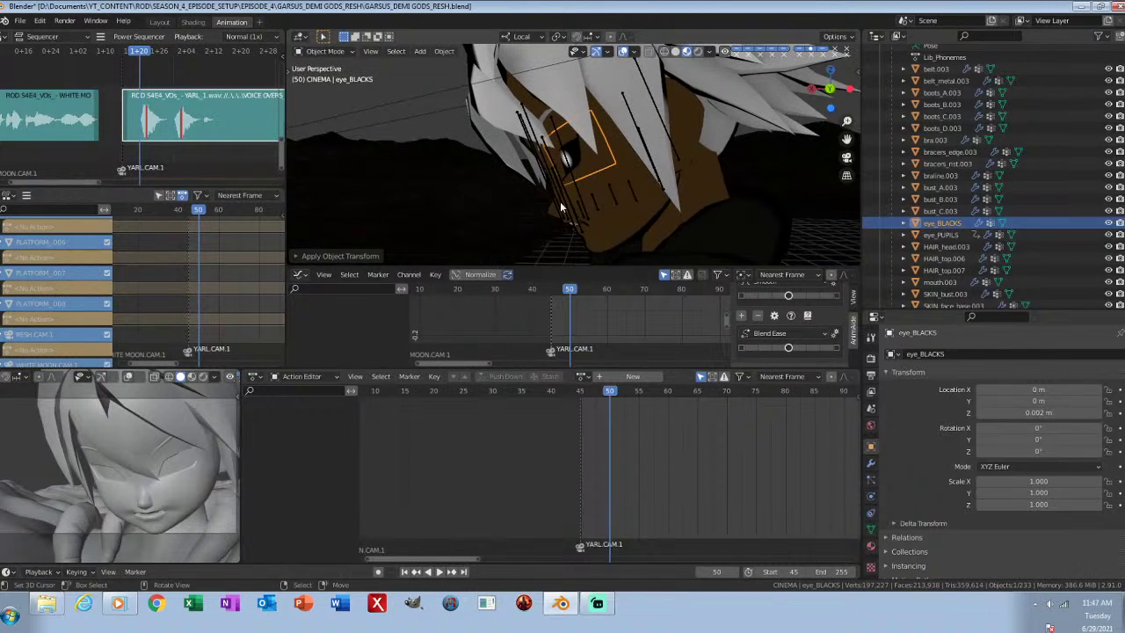
left_click(942, 236)
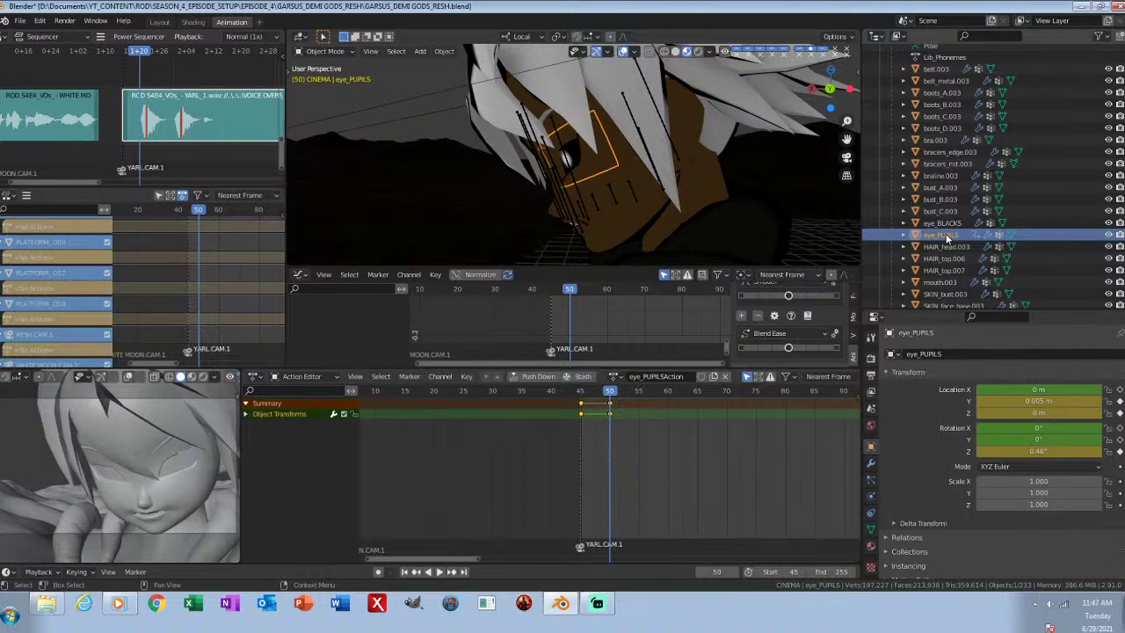
middle_click_drag(627, 221, 672, 201)
Step: Set the Location Z of the eye_BLACKS object to 0.001 m and save the file
left_click(957, 225)
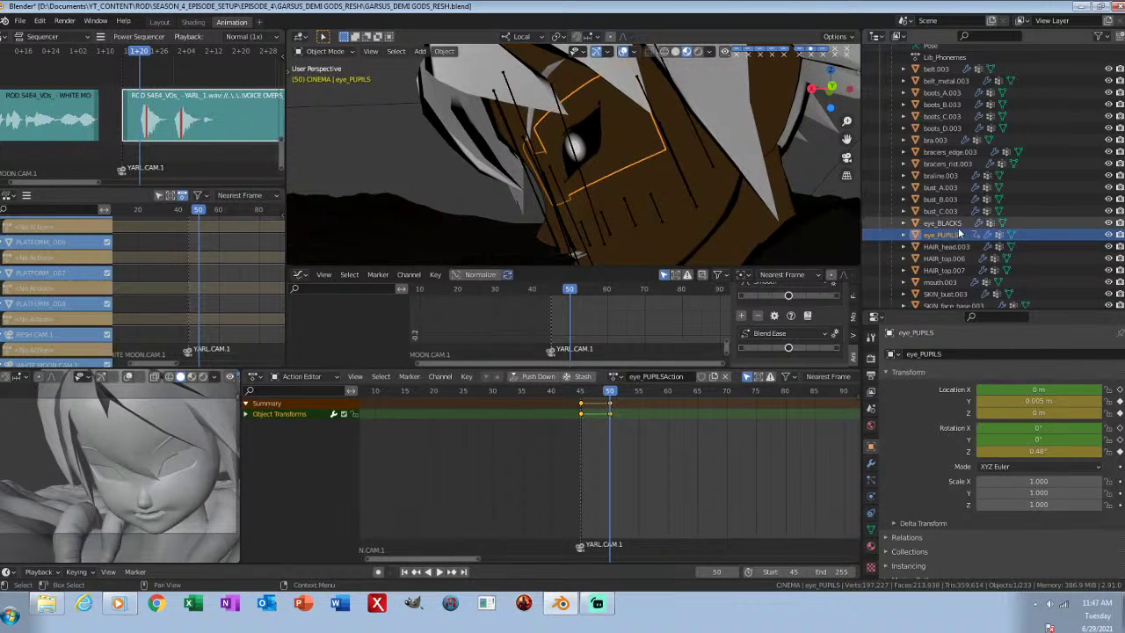
left_click(1033, 414)
type(".001")
key("Return")
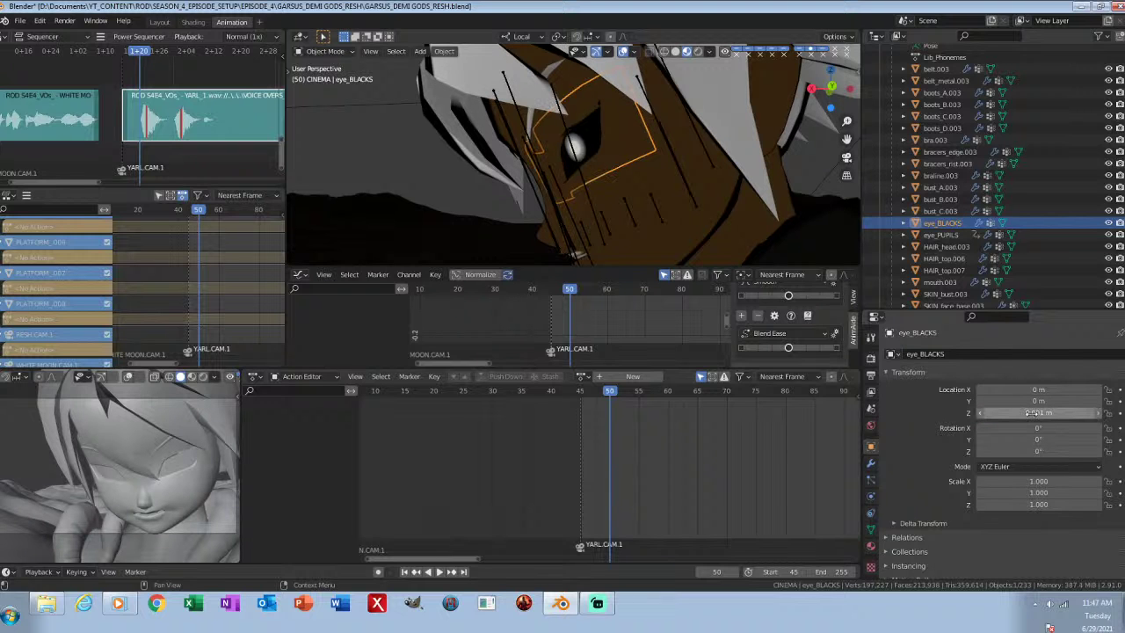
middle_click_drag(684, 214, 695, 188)
key("ctrl+s")
Step: Turn auto keying on, insert Location and Rotation keyframes on eye_PUPILS at frame 50, and save the file
left_click(941, 235)
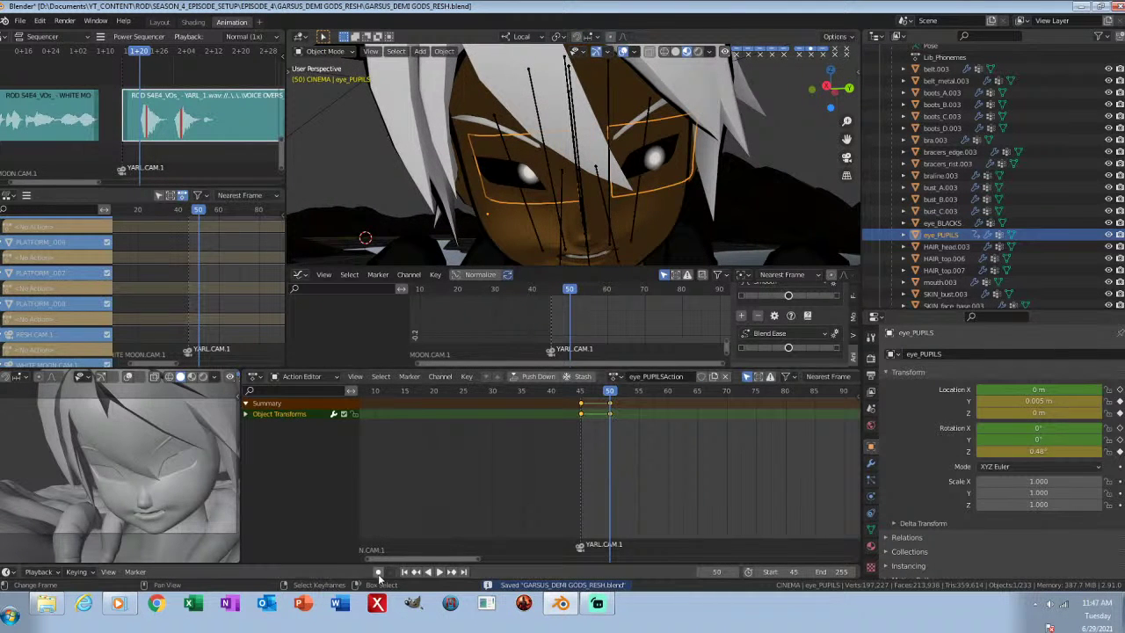
key("i")
key("i")
key("ctrl+s")
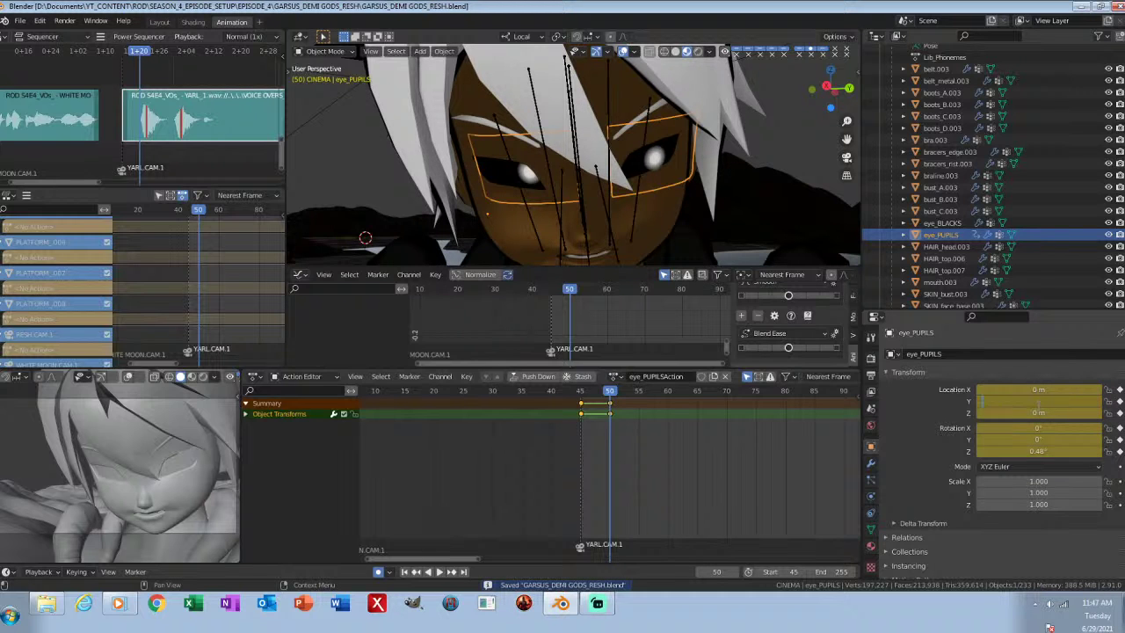
Step: Set the frame 50 pupil pose to Location Y 0.006 m, Rotation Y about 4.34° and Rotation Z 0°, and save the file
key("Return")
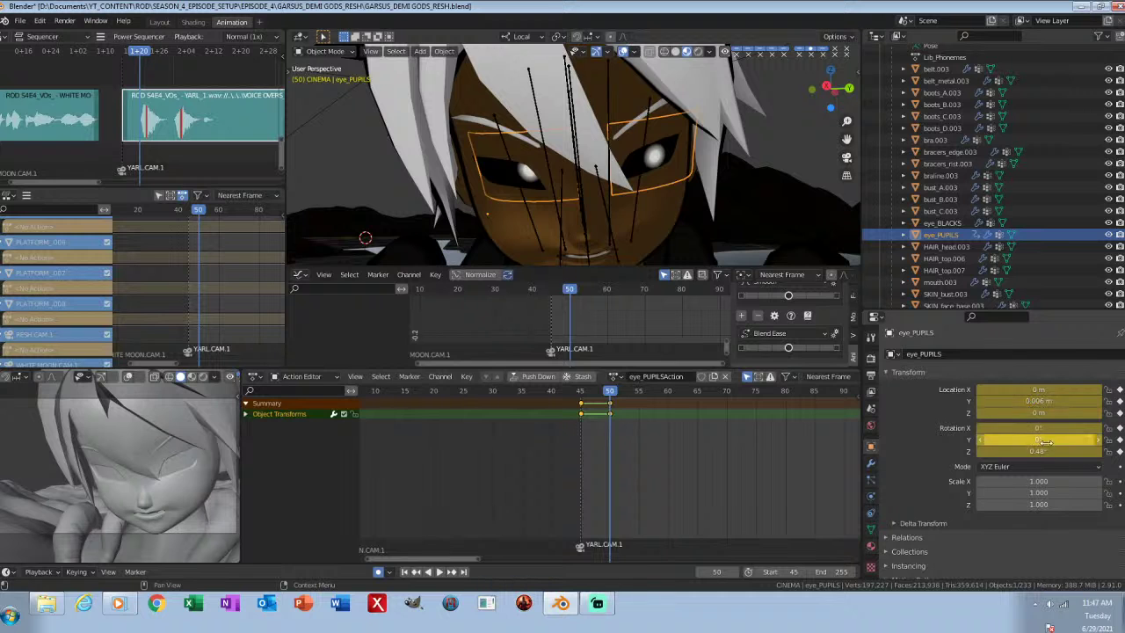
left_click_drag(1040, 452, 1046, 441)
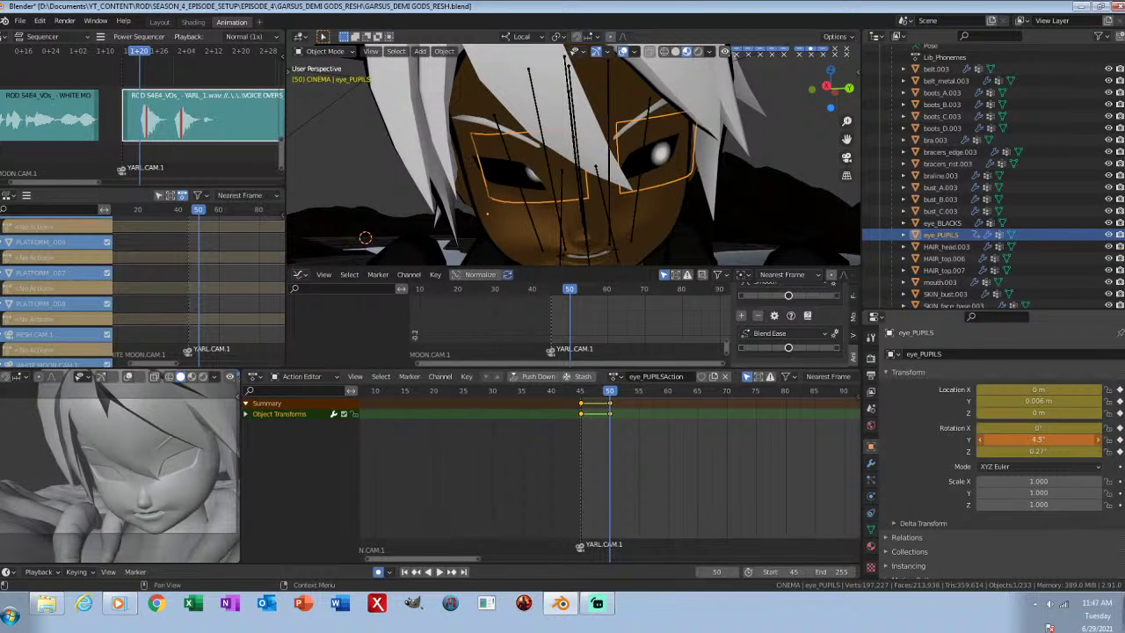
type("0")
key("Return")
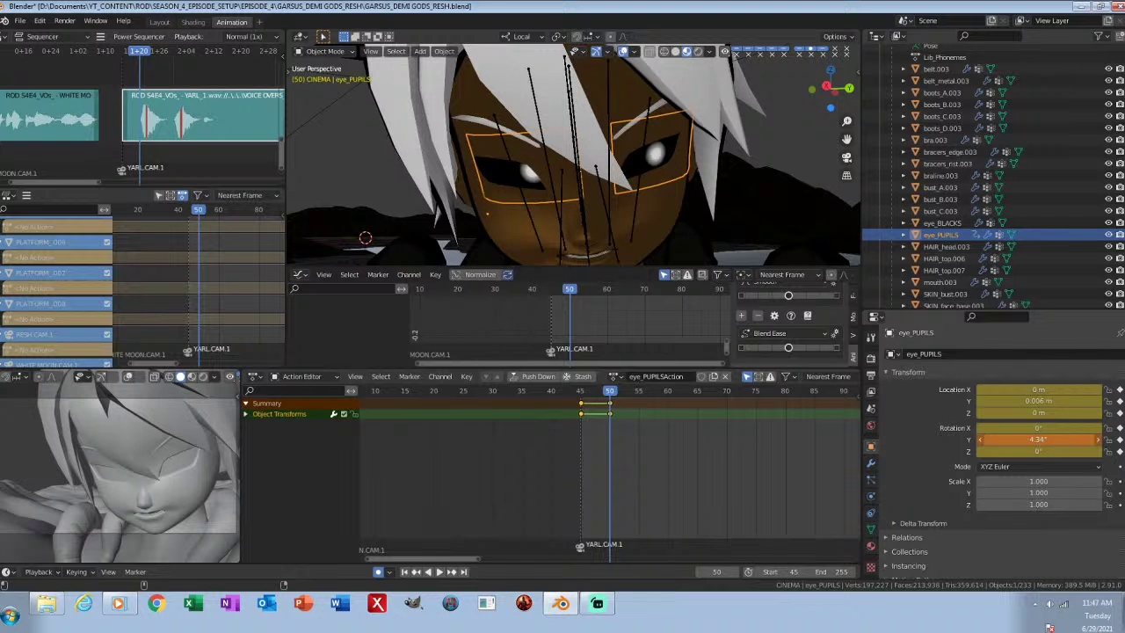
key("ctrl+s")
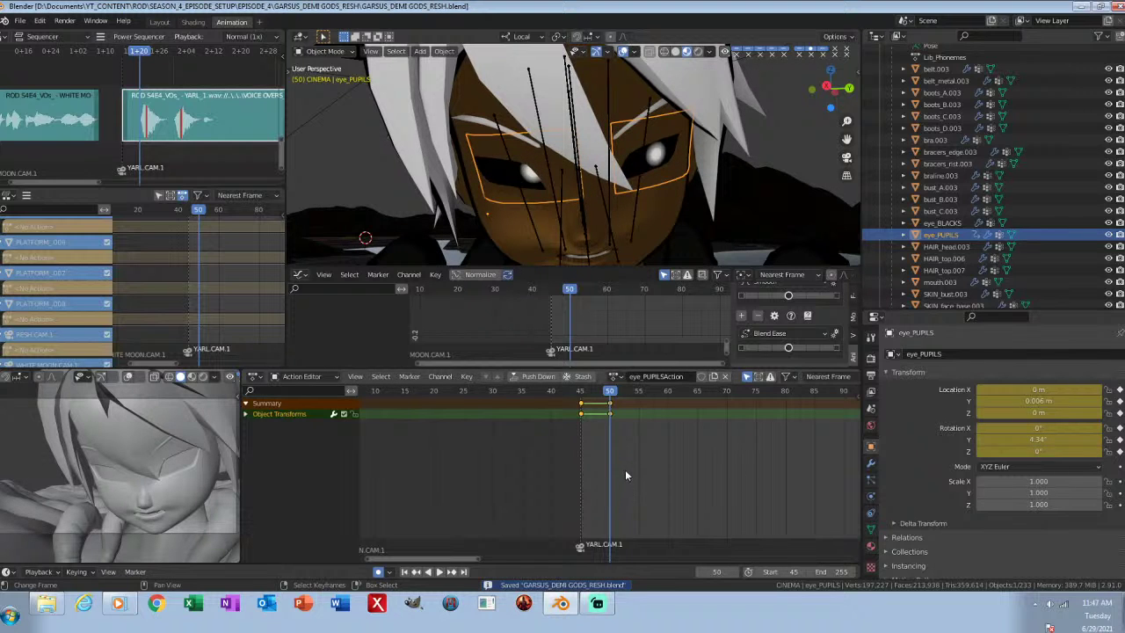
Step: Go to frame 65, insert keyframes on eye_PUPILS to hold the pupil pose, and save the file
left_click(640, 438)
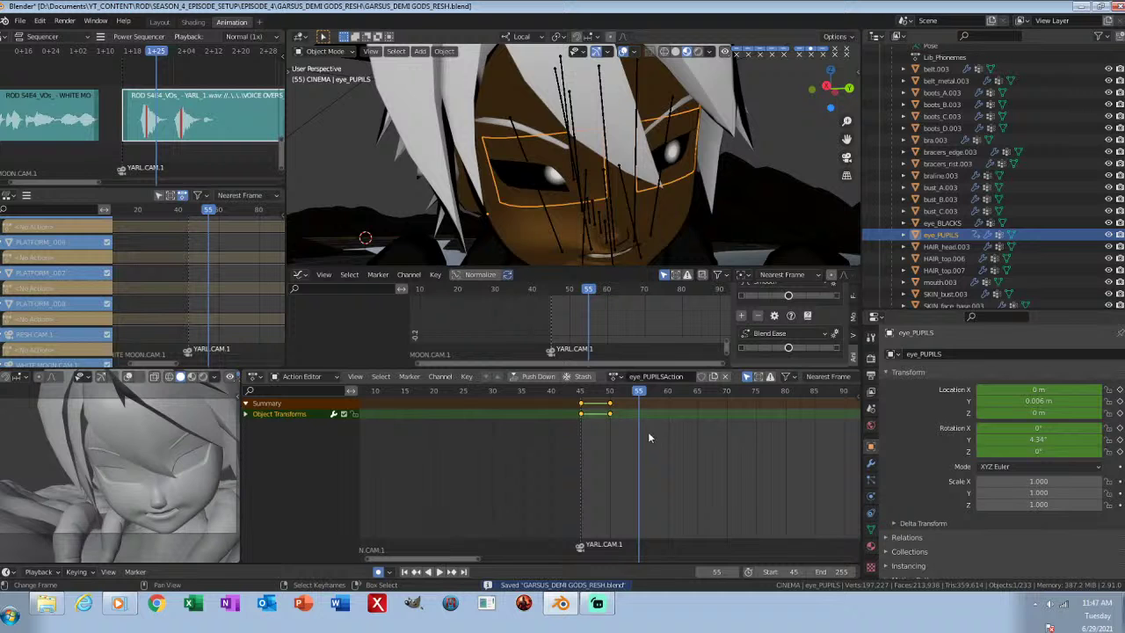
left_click(669, 438)
key("space")
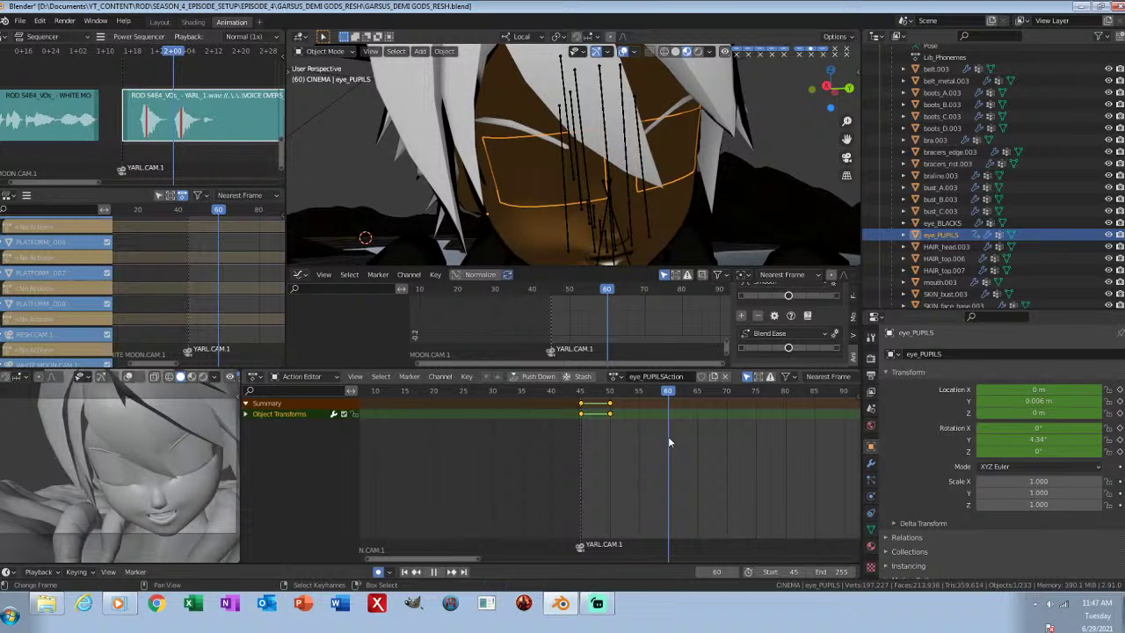
left_click(700, 430)
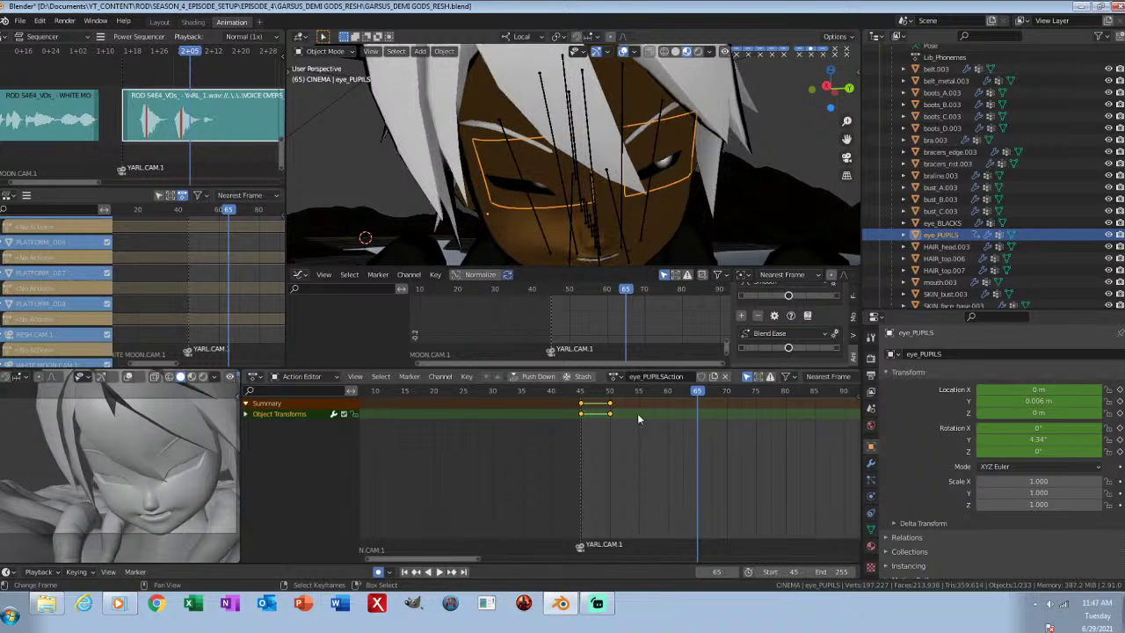
key("i")
key("ctrl+s")
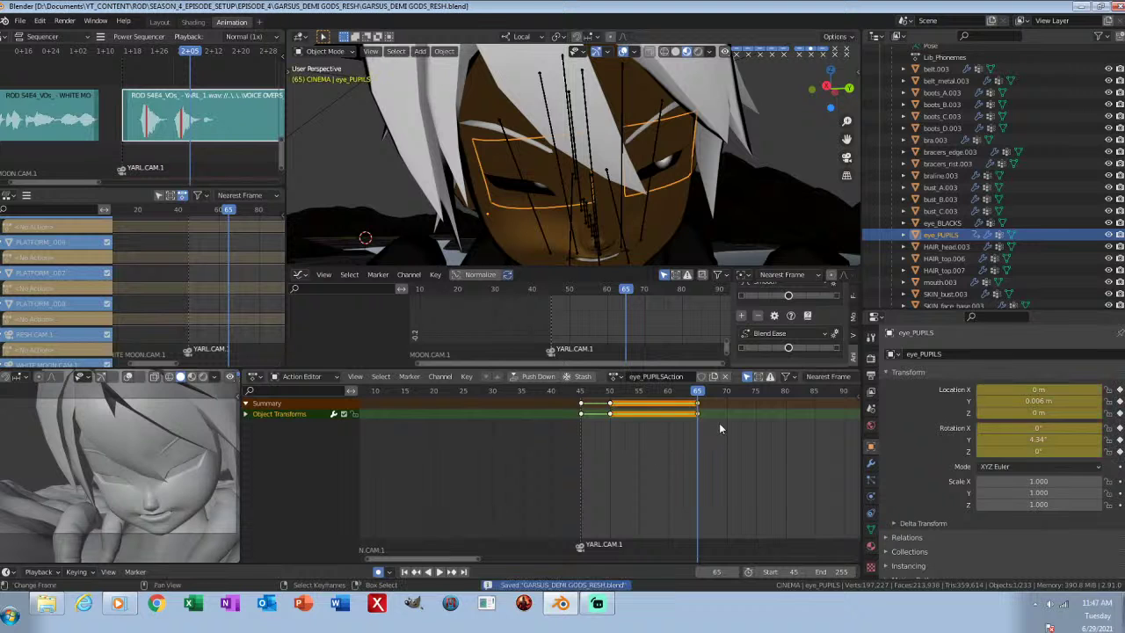
Step: Copy the eye_PUPILS keyframes from frame 45 to frame 70 and save the file
left_click(726, 413)
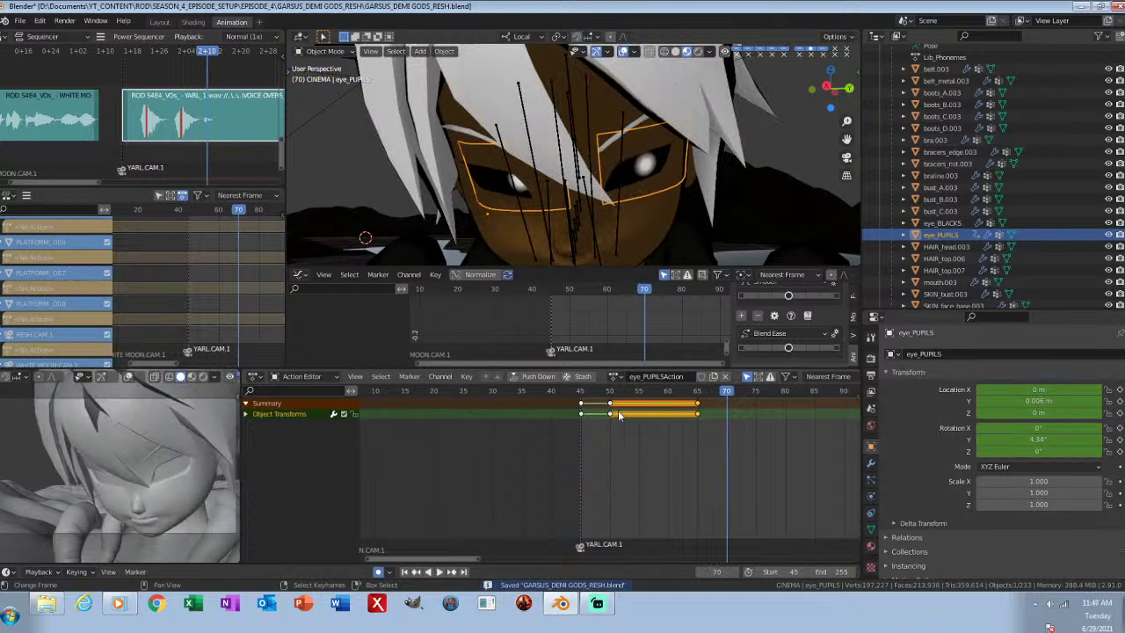
left_click_drag(574, 425, 595, 399)
key("ctrl+c")
key("ctrl+v")
key("ctrl+s")
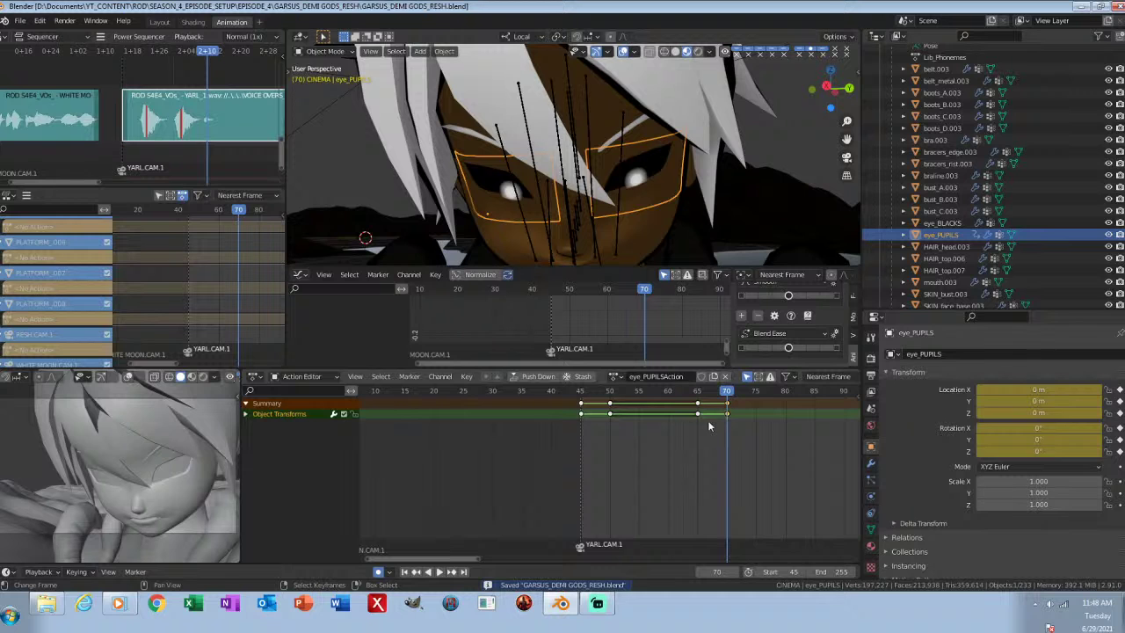
Step: Try small Location Z and Y offsets on eye_PUPILS at frame 70, including Y 0.003 m, and reset both to 0
left_click_drag(1036, 414, 1046, 413)
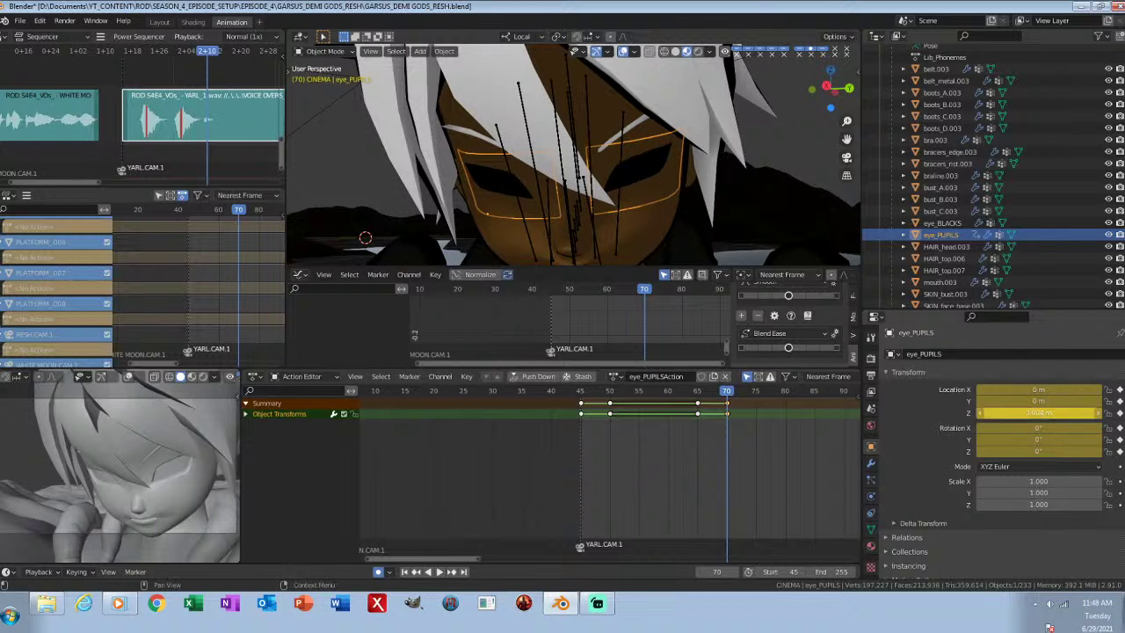
type("0")
key("Return")
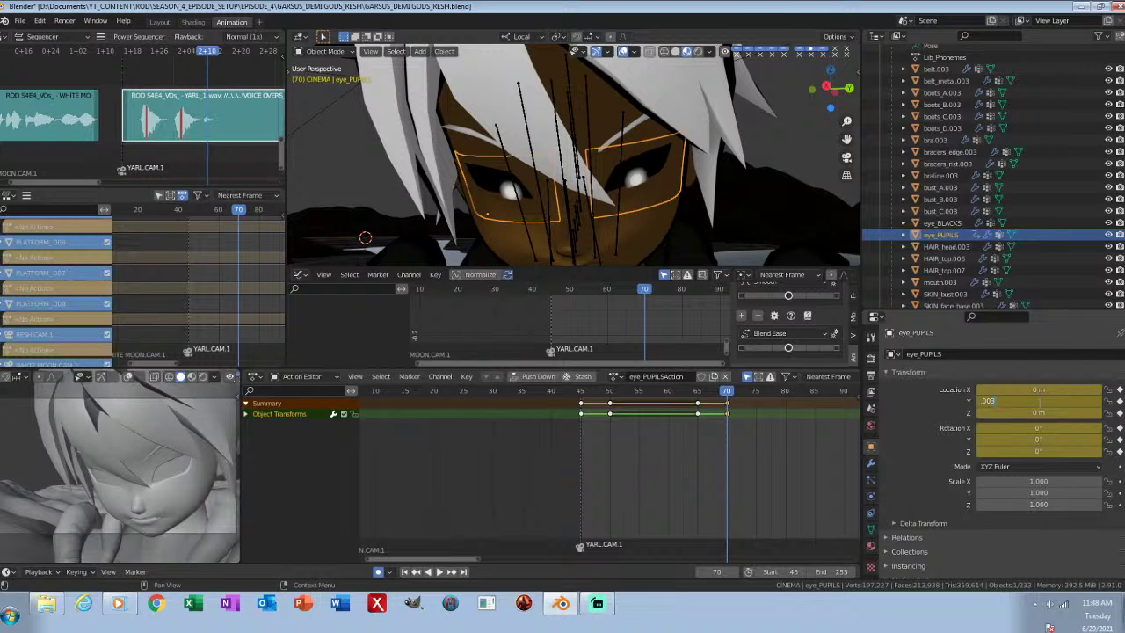
key("Return")
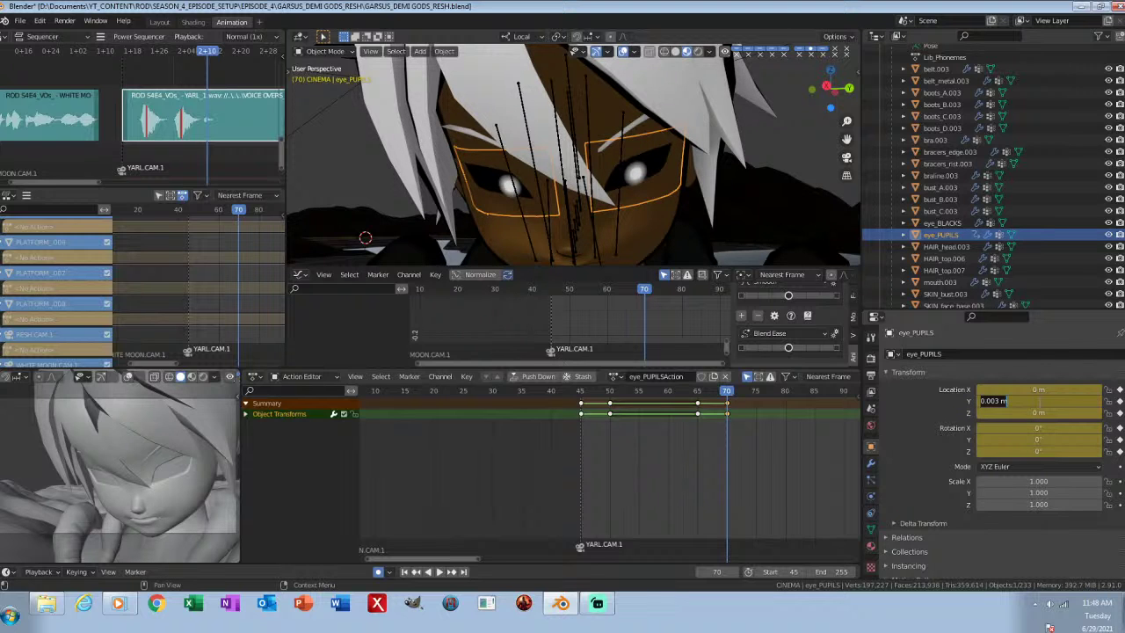
key("Return")
key("ctrl+s")
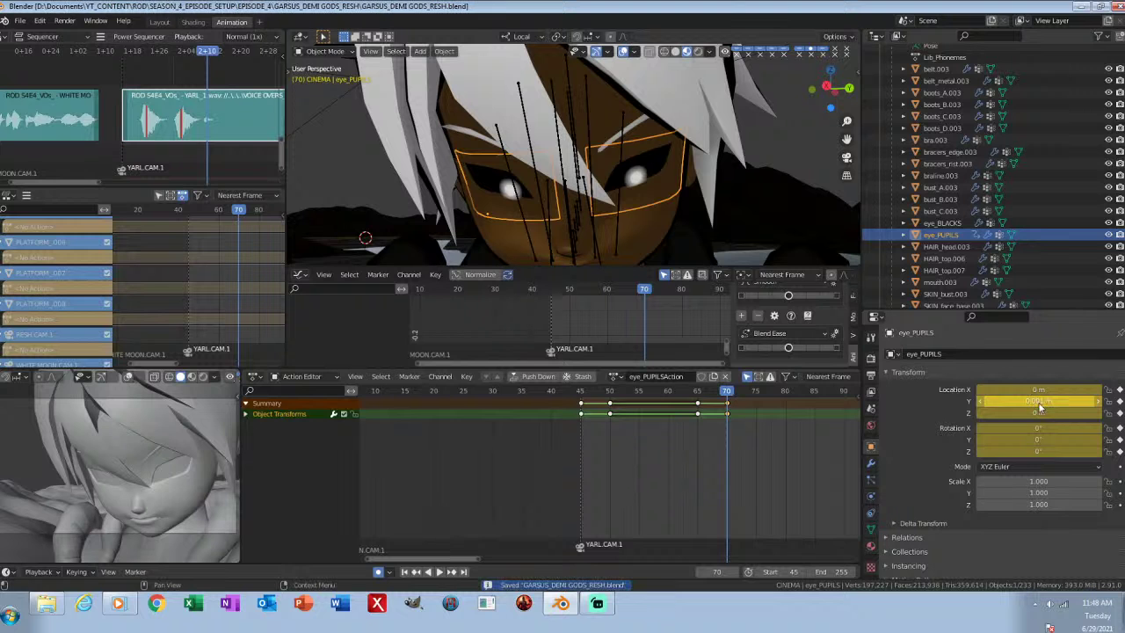
type("0")
key("Return")
Step: Move the last two eye_PUPILS keyframes from frames 65 and 70 to frames 75 and 80, and save the file
middle_click_drag(686, 452, 569, 465)
key("space")
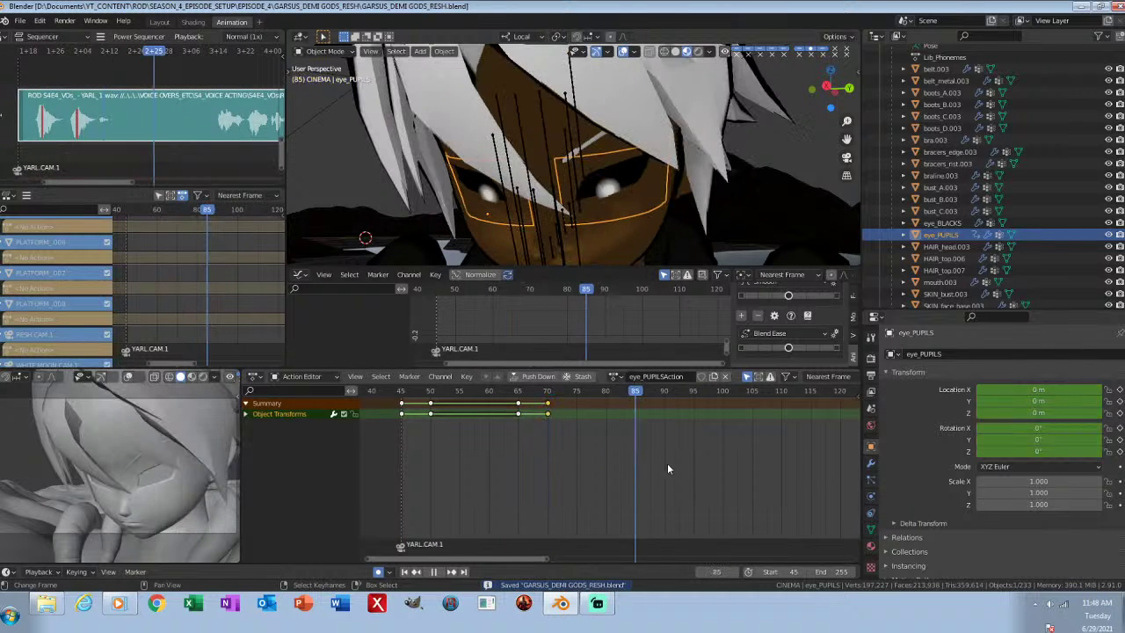
left_click_drag(580, 464, 607, 460)
left_click_drag(506, 403, 595, 444)
key("g")
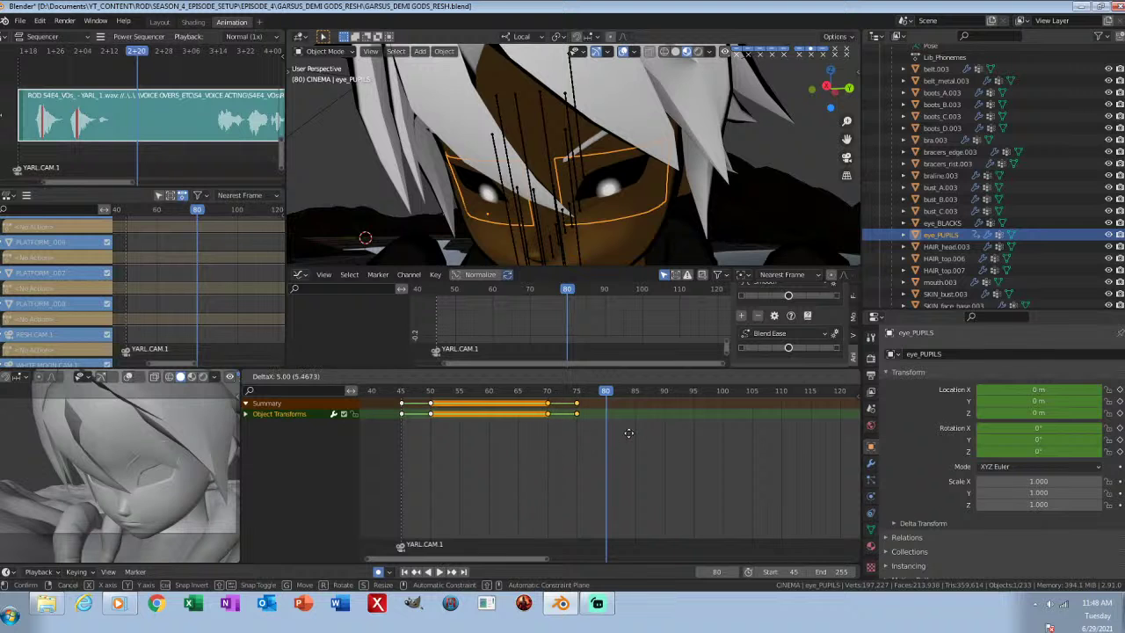
left_click(647, 432)
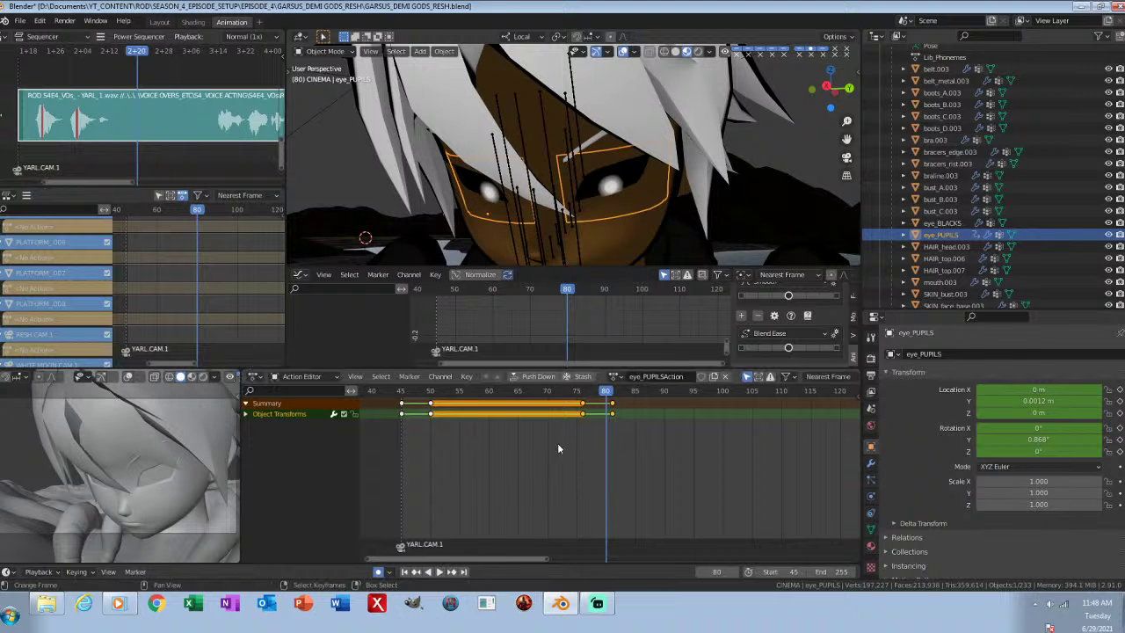
left_click(561, 443)
key("space")
left_click_drag(601, 444, 610, 444)
key("g")
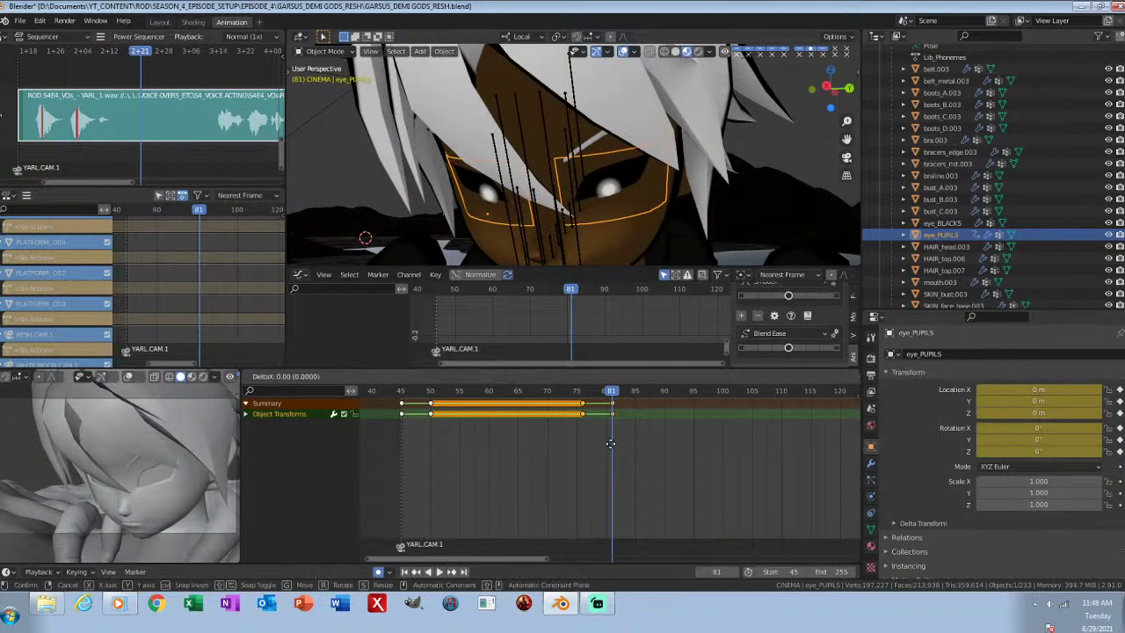
left_click(609, 444)
key("ctrl+s")
Step: Play back the pupil timing and shift the last two eye_PUPILS keyframes back to frames 70 and 75
key("space")
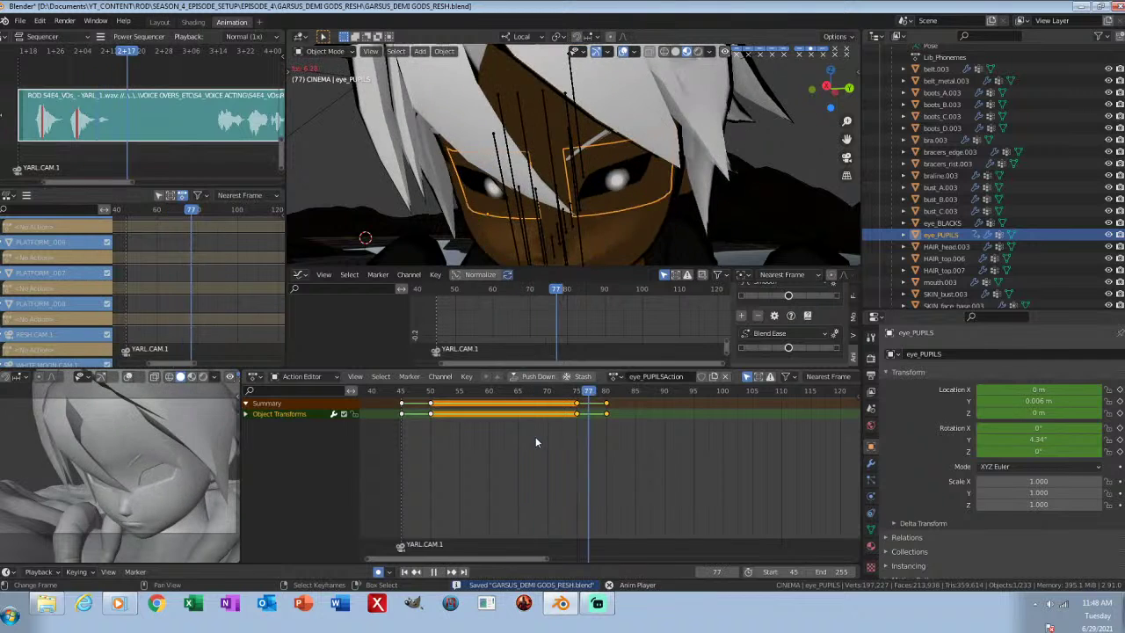
key("space")
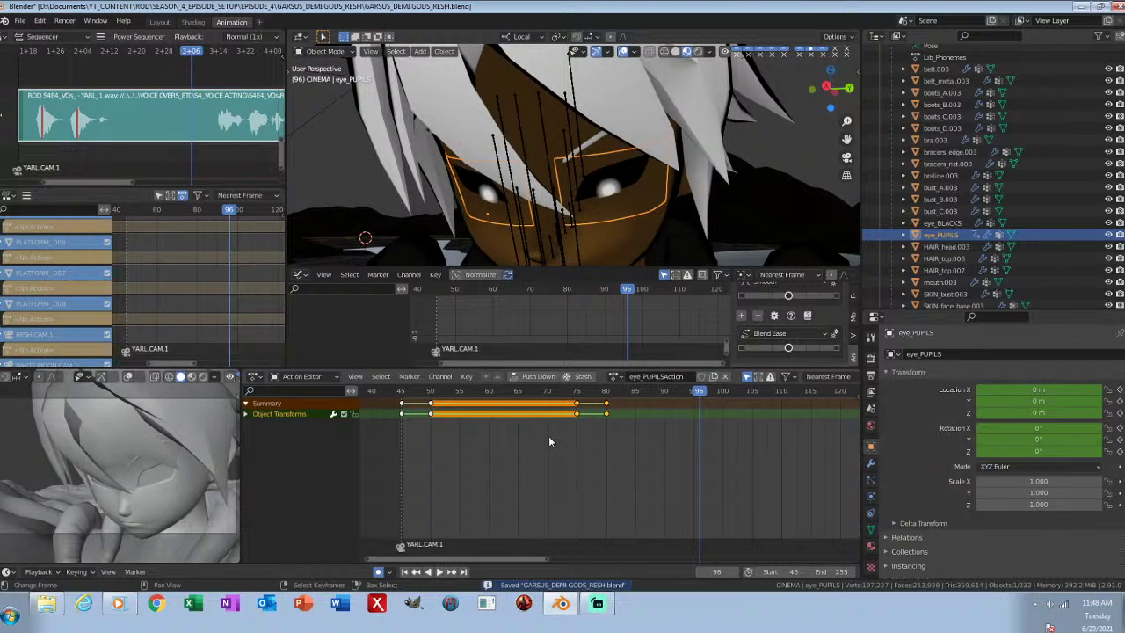
key("g")
left_click(518, 444)
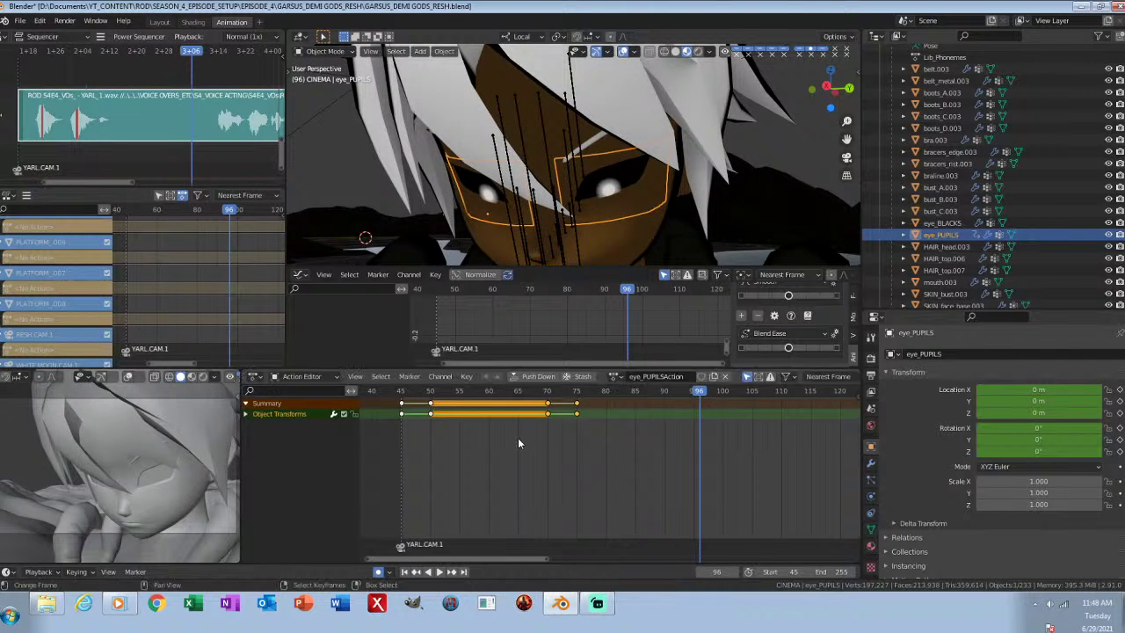
left_click(518, 440)
Step: Play the shot on and copy the frame 75 eye_PUPILS keyframes to frame 100, saving the file
key("space")
key("space")
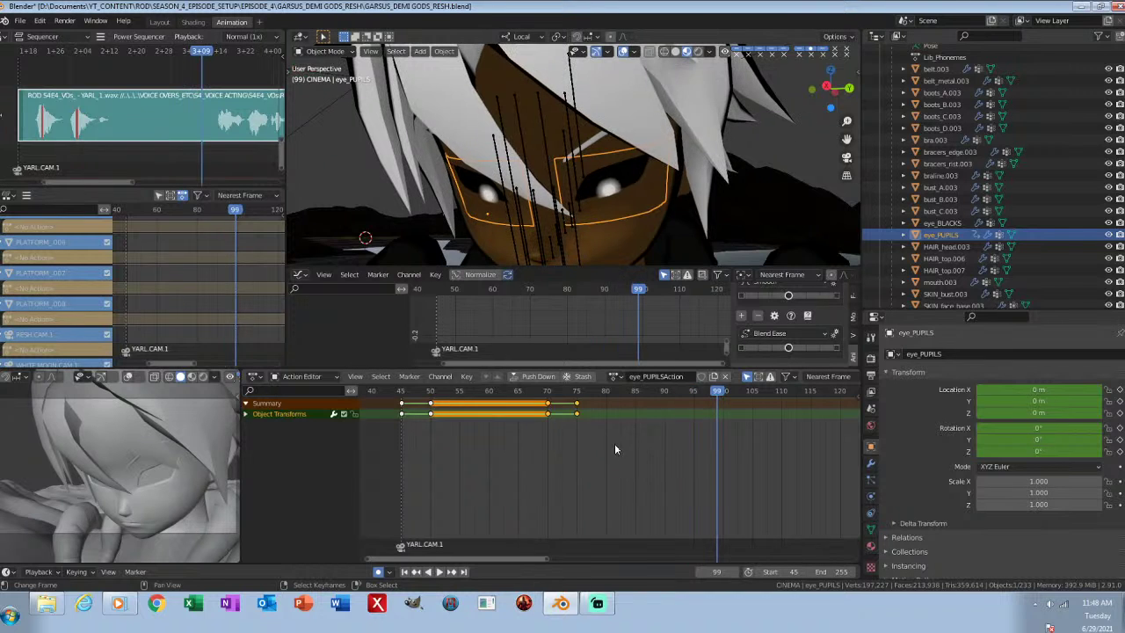
middle_click_drag(763, 450, 656, 471)
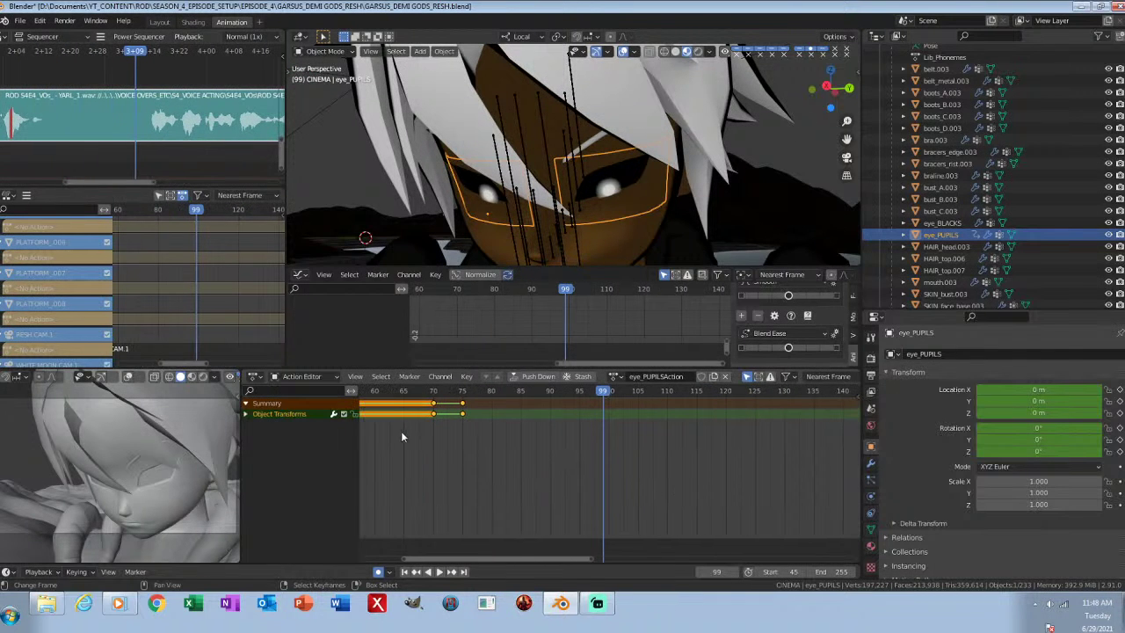
left_click_drag(446, 395, 535, 445)
key("ctrl+c")
key("ctrl+v")
key("ctrl+s")
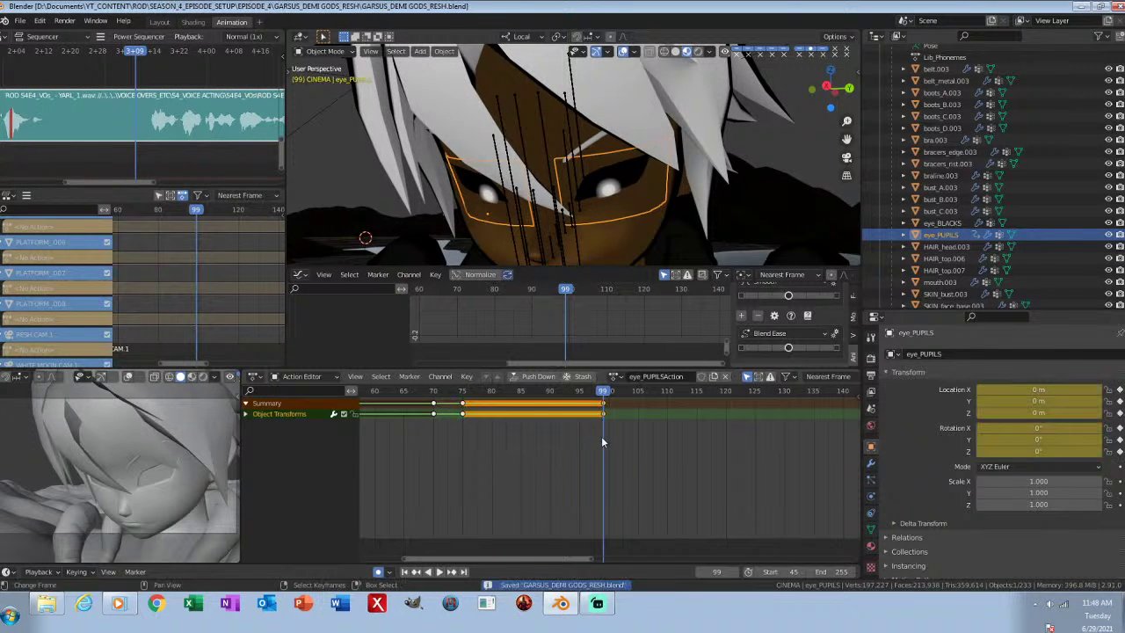
key("Right")
key("ctrl+v")
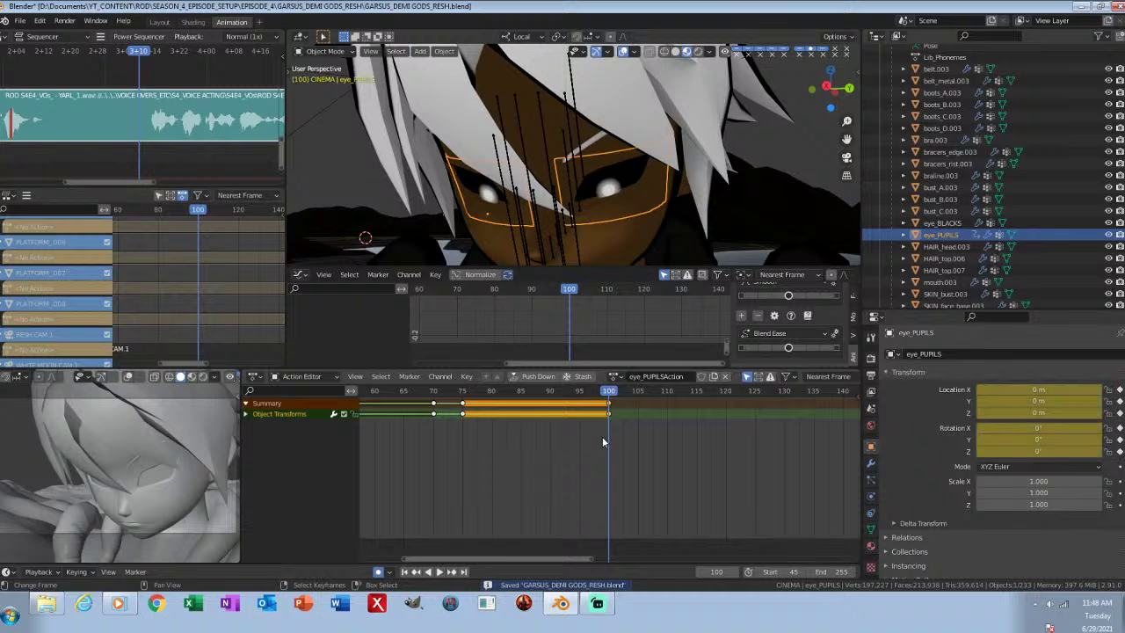
Step: Play back the rest of the shot, return to frame 45, push eye_PUPILSAction down into an NLA strip and save the file
key("space")
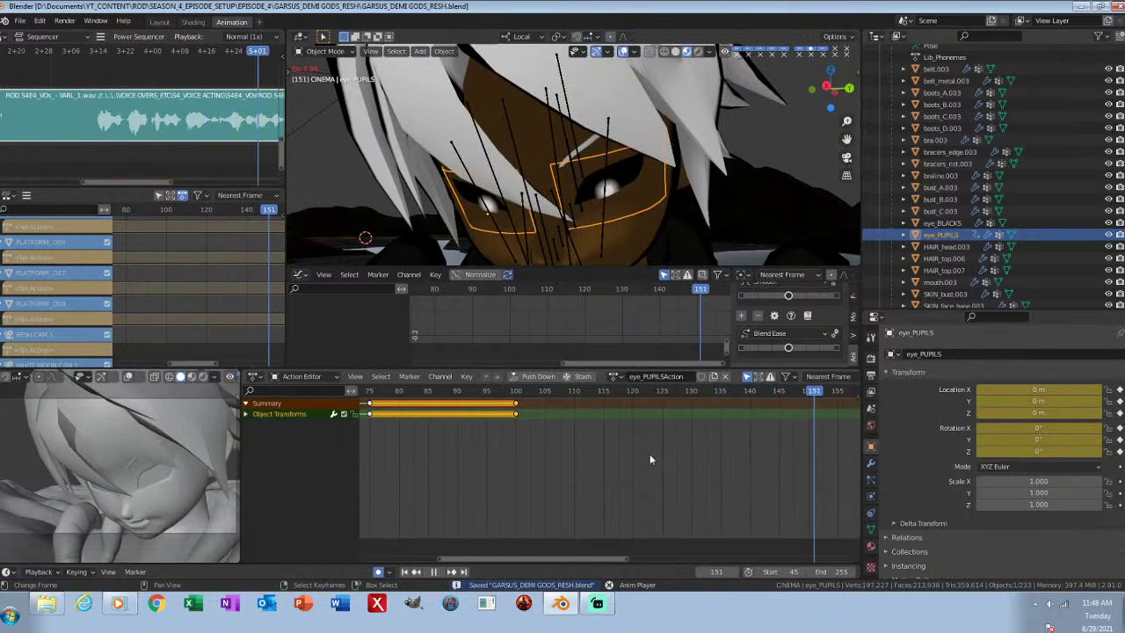
key("space")
left_click(405, 572)
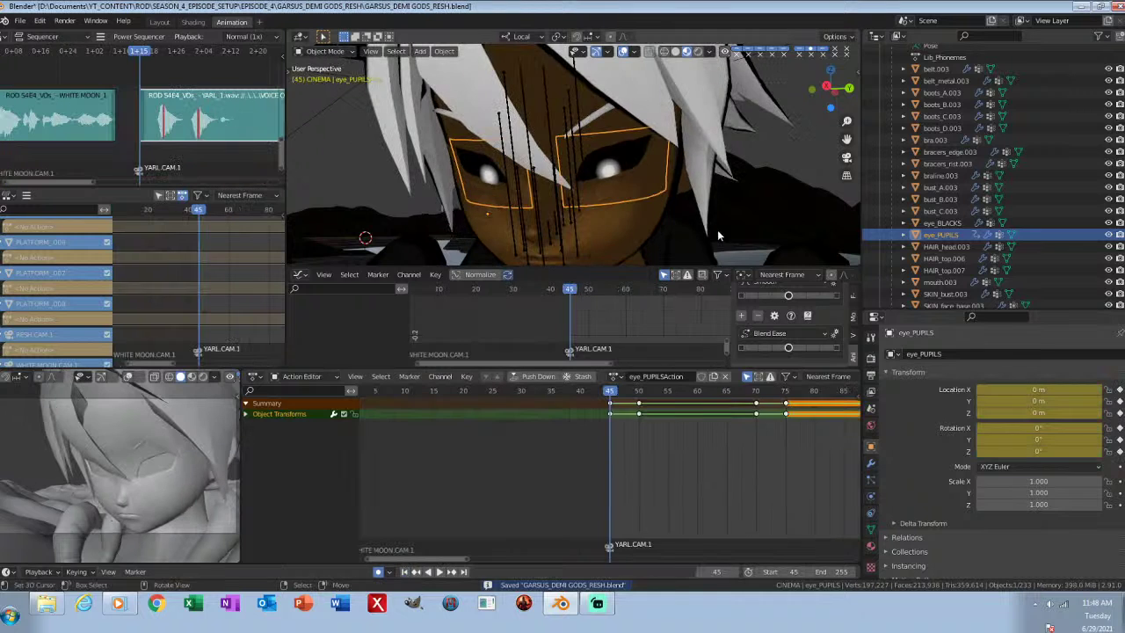
key("alt+a")
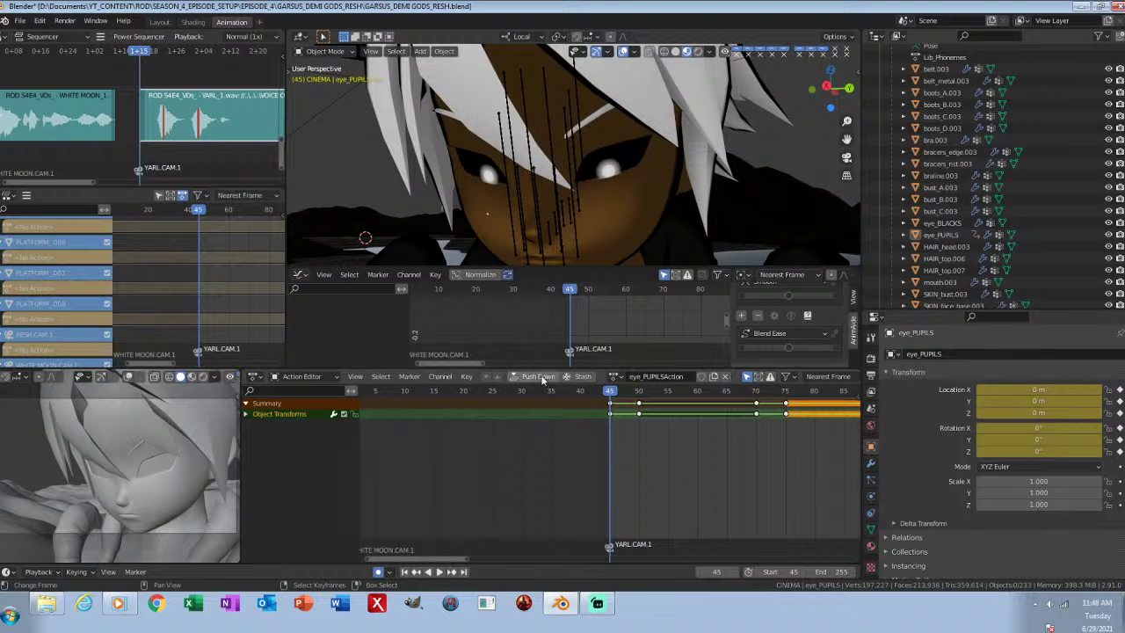
middle_click_drag(216, 308, 176, 306)
left_click(107, 286)
key("ctrl+s")
Step: Keyframe YARL.CAM.1 at frame 240 at Location 101.09, 84.364, 3.5954 m and Rotation 95.5°, 0°, 136°, and save the file
middle_click_drag(987, 287, 988, 58)
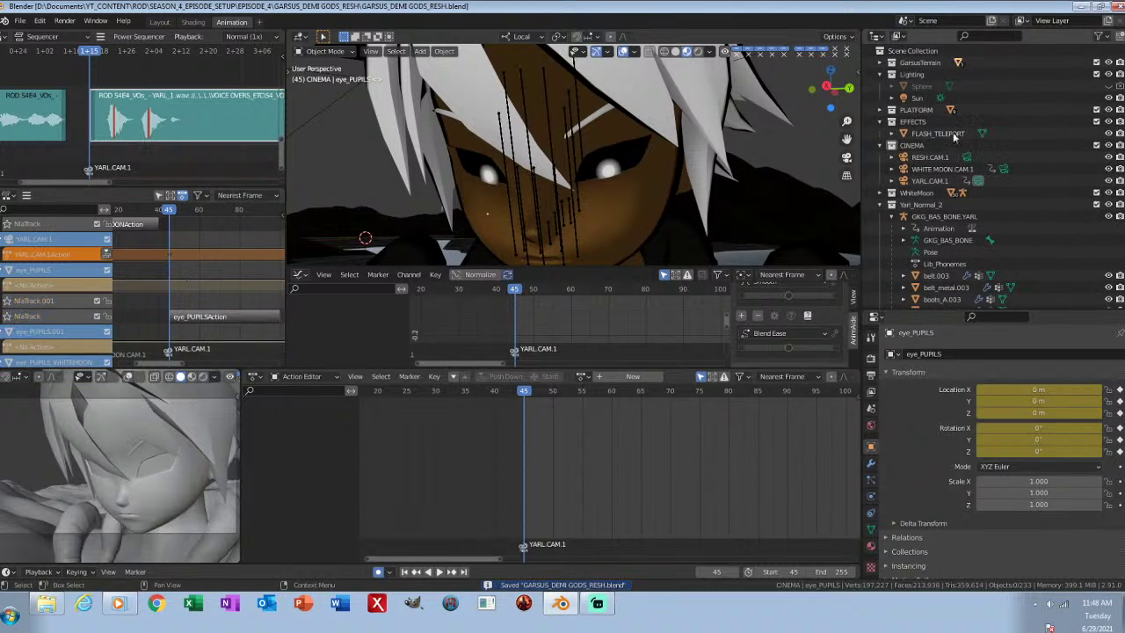
left_click(939, 182)
key("KP_0")
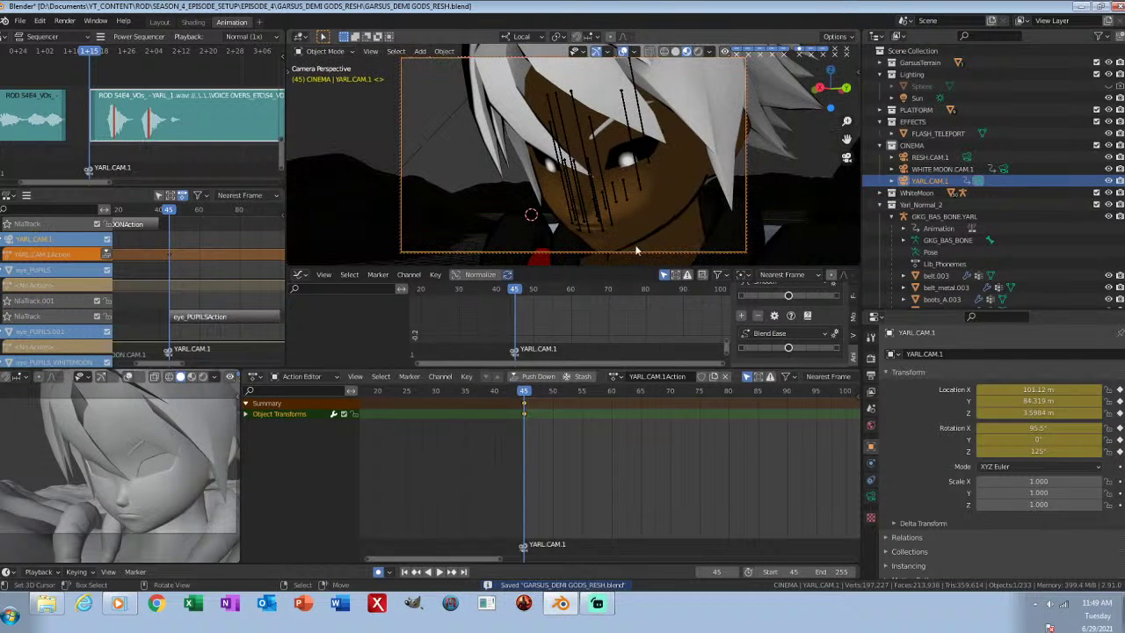
left_click(464, 572)
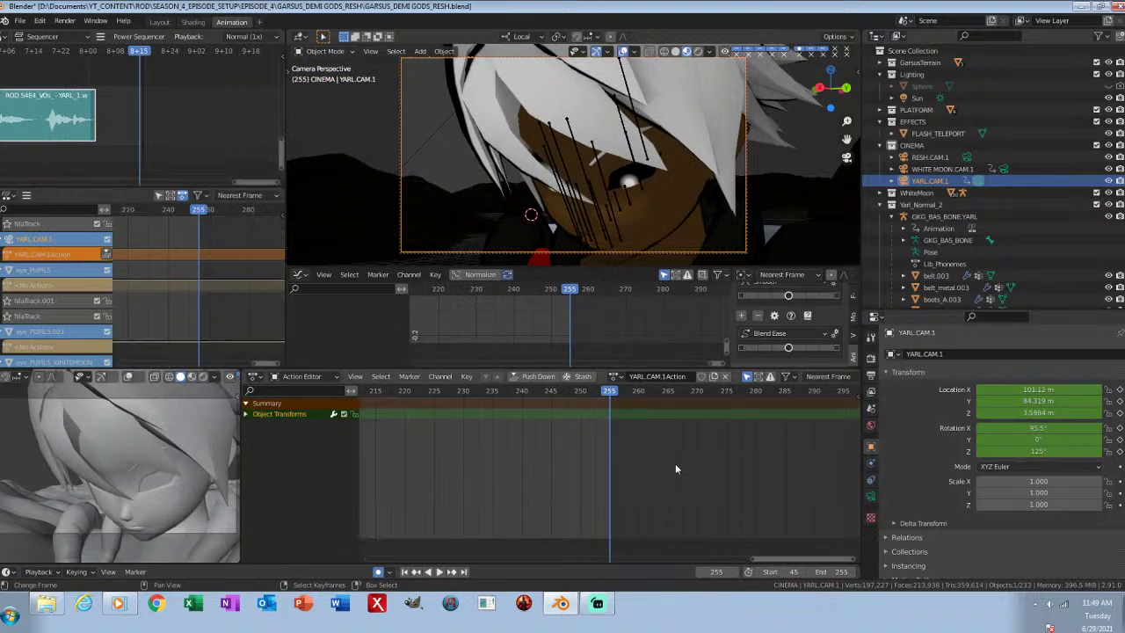
left_click(521, 389)
mouse_move(625, 199)
middle_mouse_down()
mouse_move(611, 204)
mouse_move(641, 199)
middle_mouse_up()
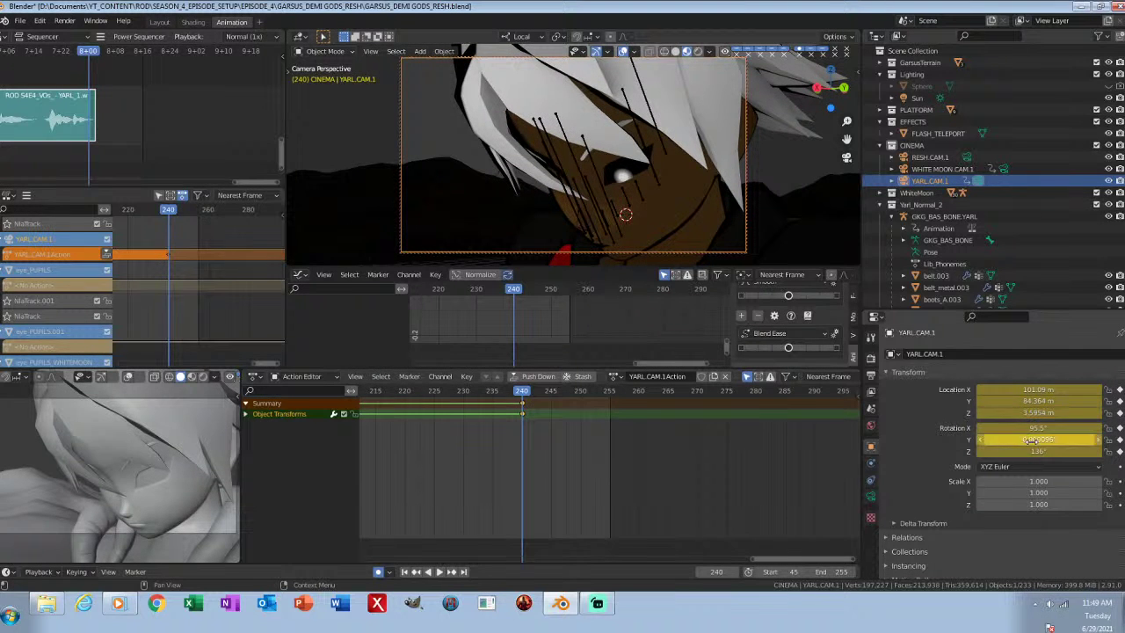
key("ctrl+s")
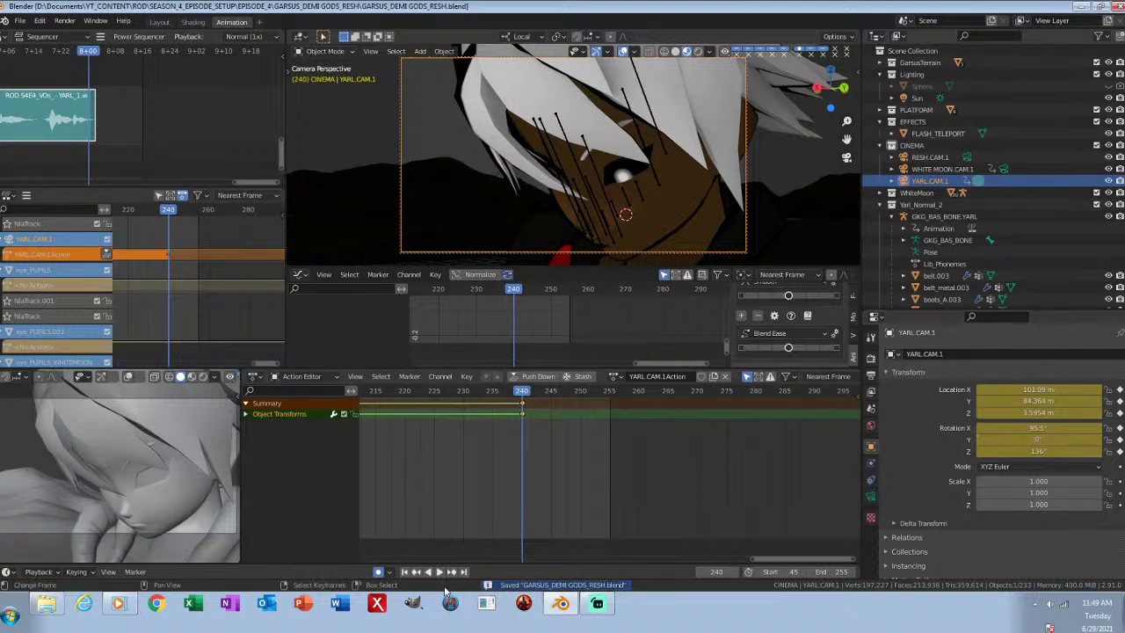
Step: Return to frame 45, push YARL.CAM.1Action down into an NLA strip, and save the file
key("shift+Left")
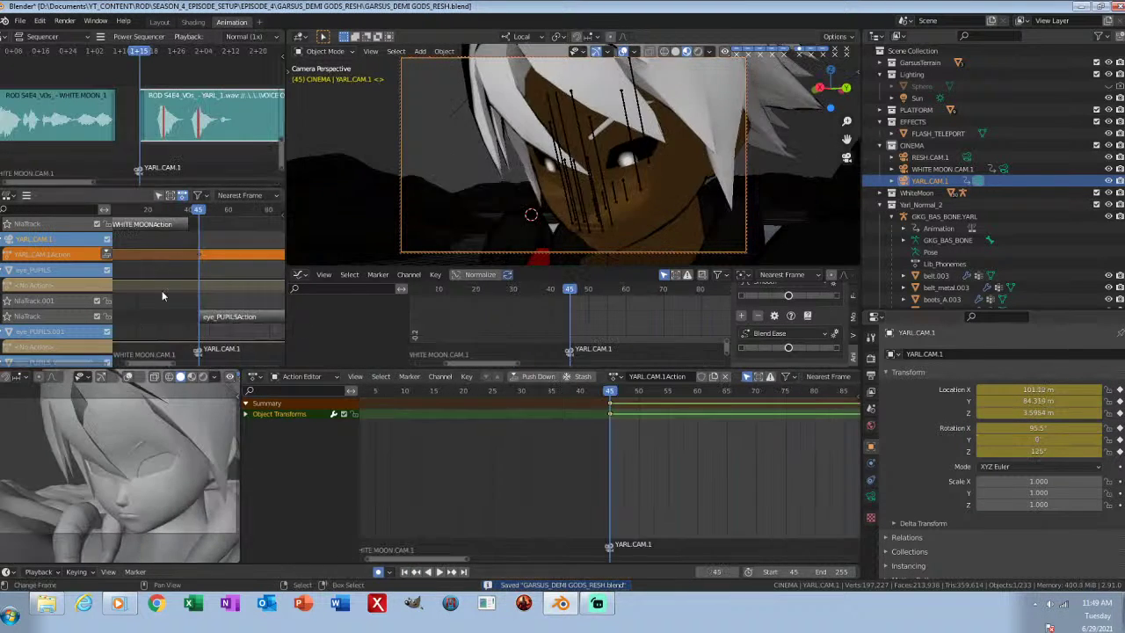
left_click(106, 255)
key("shift+a")
left_click(219, 250)
middle_click_drag(750, 485, 644, 485)
key("alt+a")
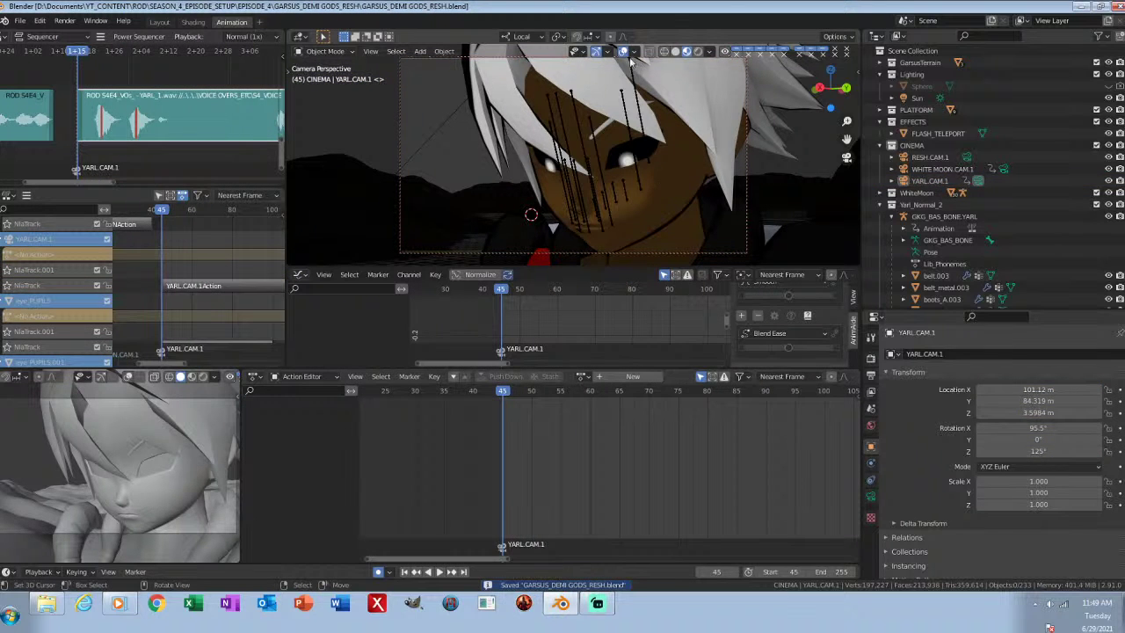
Step: Switch the main viewport to solid shading, save the file and play back Yarl's shot through the camera
left_click(675, 52)
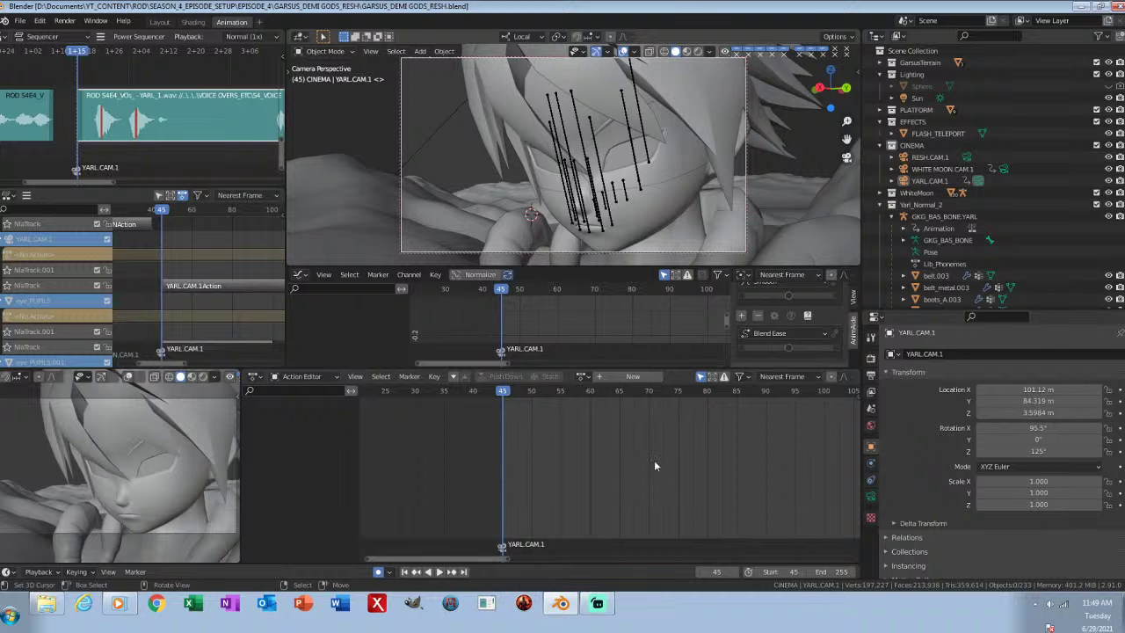
middle_click_drag(684, 461, 629, 464)
key("ctrl+s")
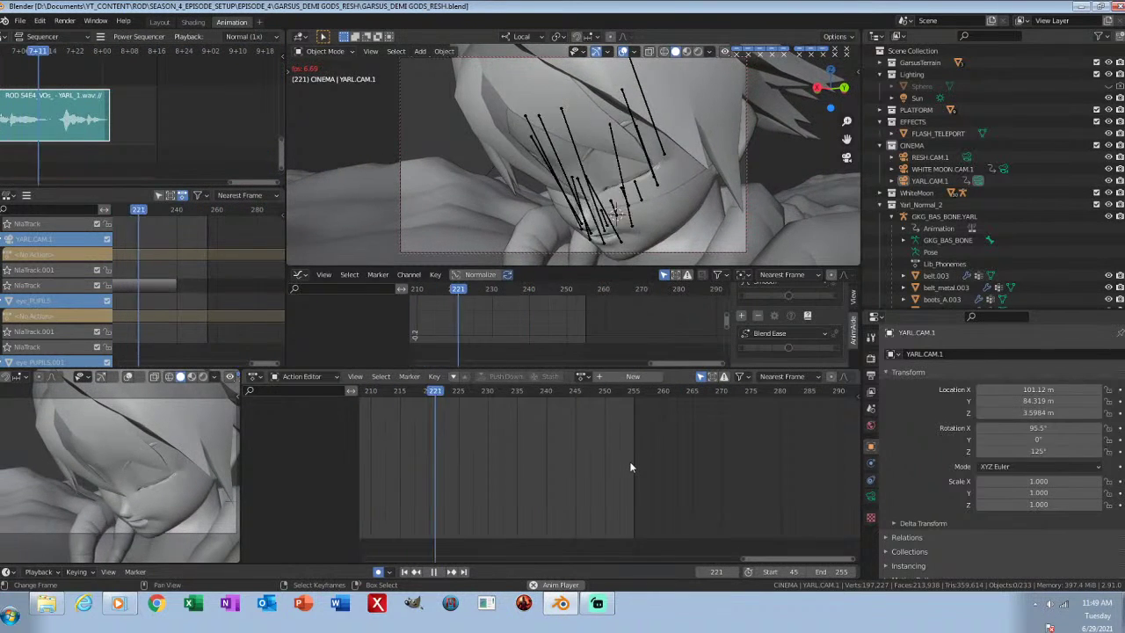
key("space")
Step: Go to frame 255, set the scene's frame range to start at 255 and end at 1000, and save the file
left_click(464, 572)
middle_click_drag(689, 467, 599, 469)
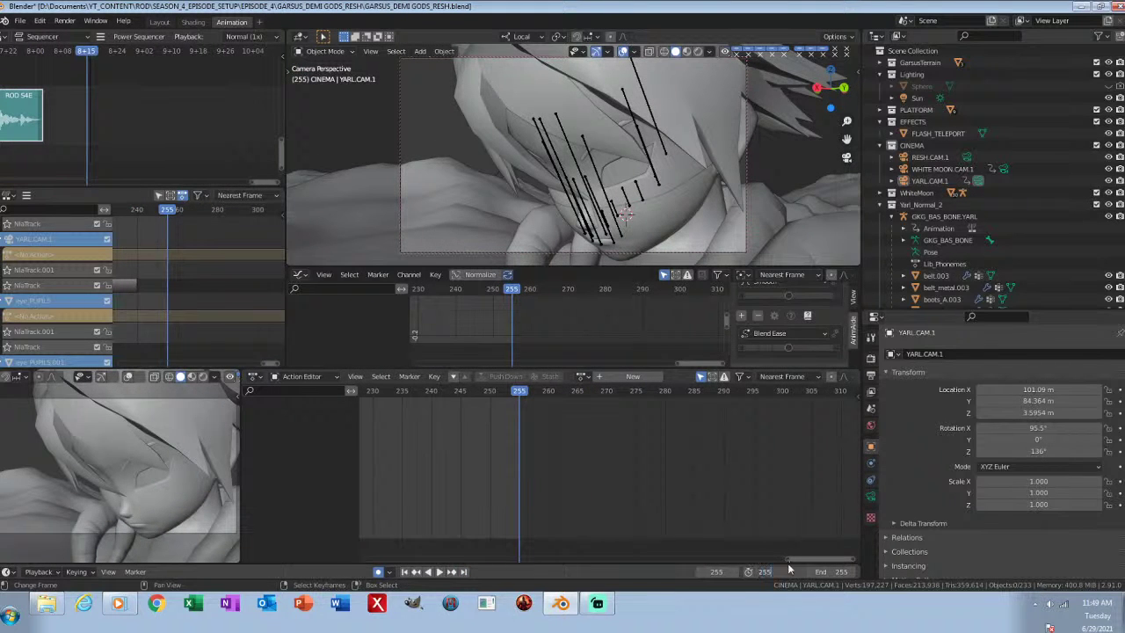
key("Return")
left_click(826, 572)
type("1")
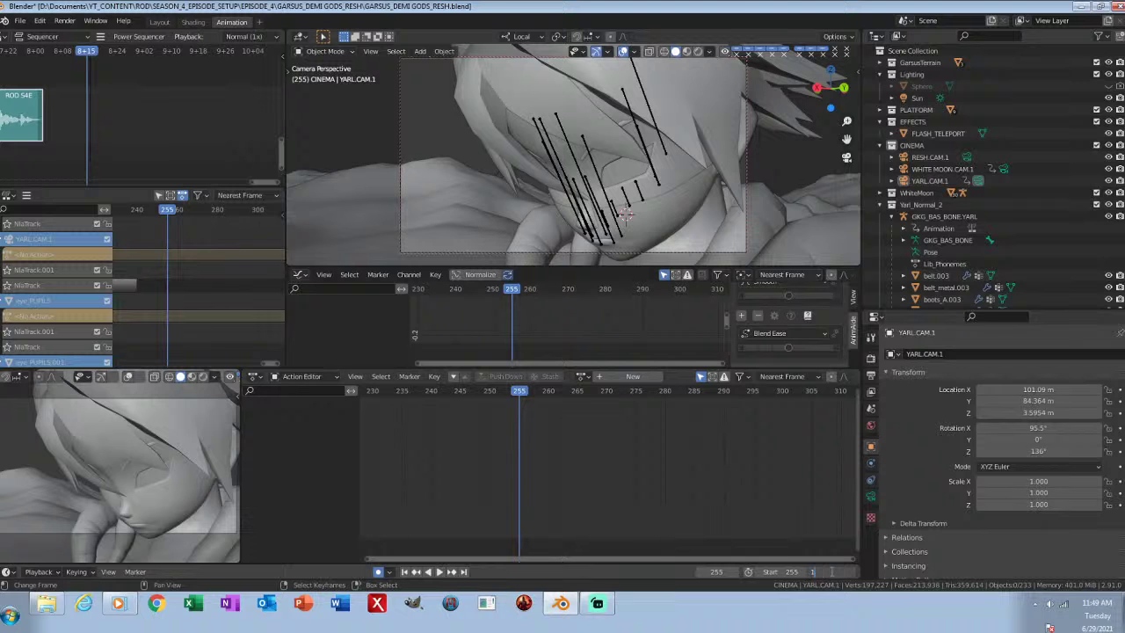
type("000")
key("Return")
middle_click_drag(770, 489, 677, 445)
key("ctrl+s")
Step: Bind RESH.CAM.1 to a timeline marker at frame 255, save the file and look through that camera
middle_click_drag(592, 178, 685, 161)
left_click(880, 206)
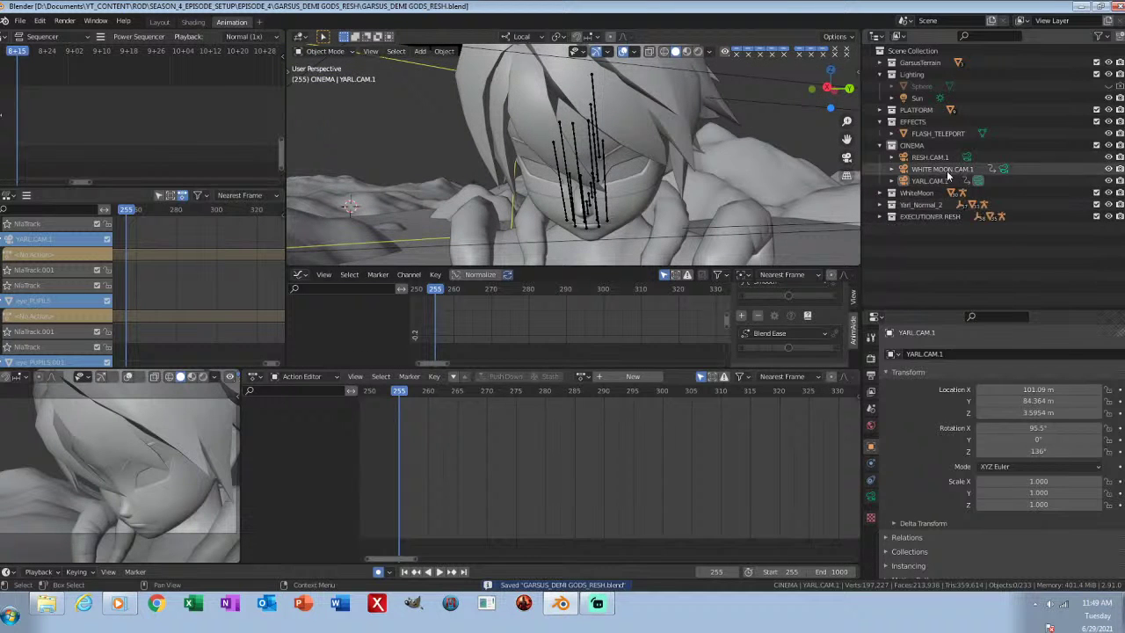
left_click(967, 157)
key("ctrl+b")
key("ctrl+s")
key("KP_0")
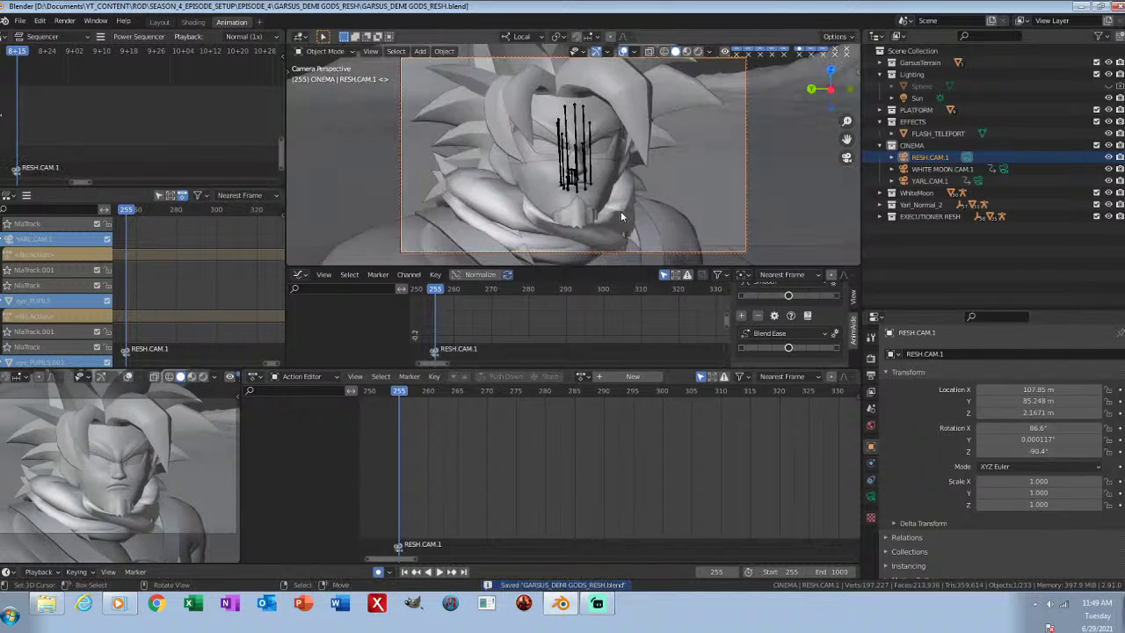
Step: Insert Location and Rotation keyframes on RESH.CAM.1 at frame 255
left_click(573, 185)
key("KP_Decimal")
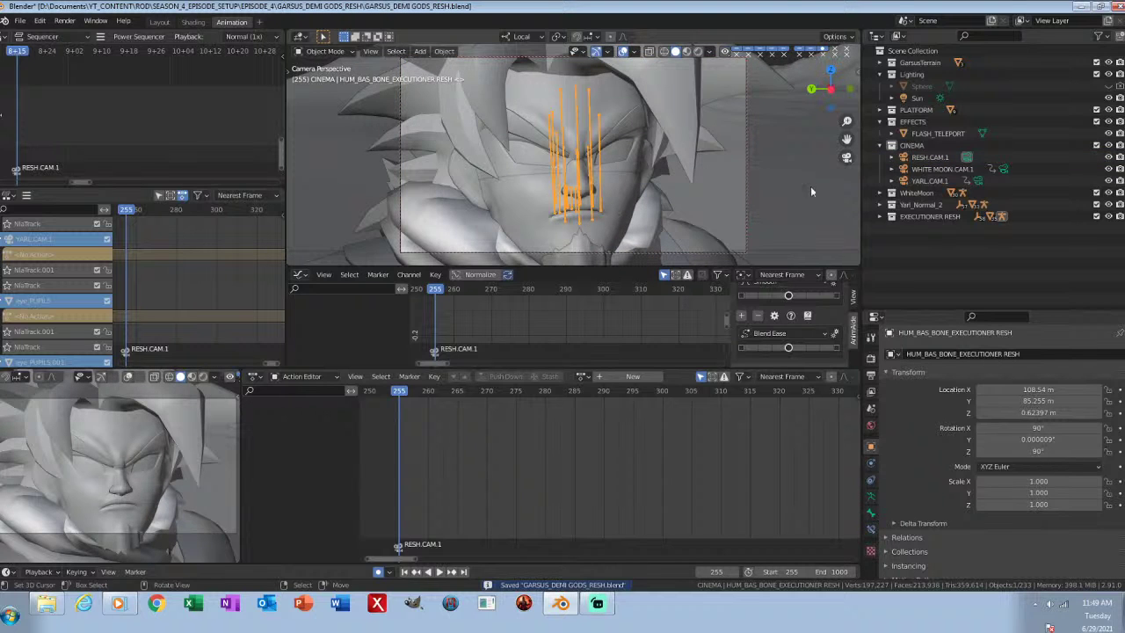
left_click(946, 157)
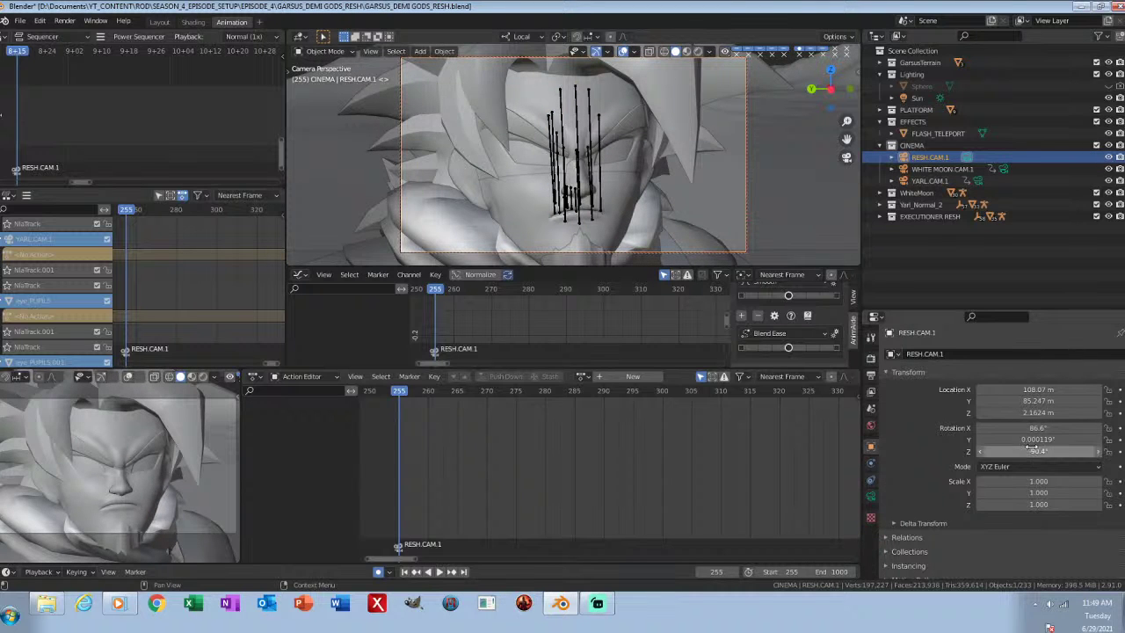
key("i")
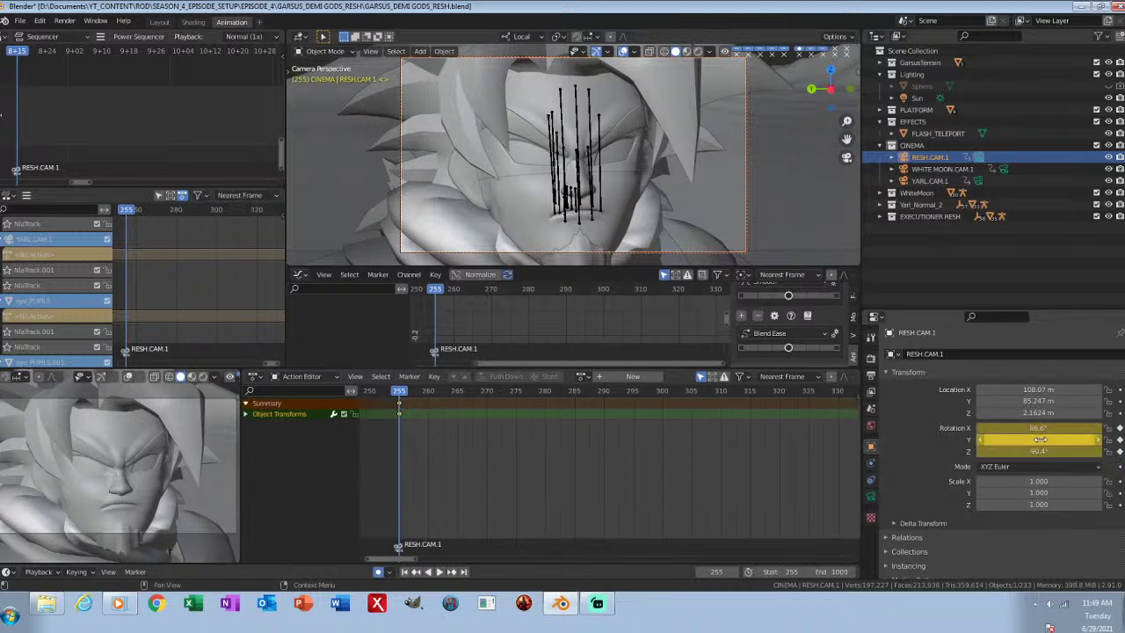
key("i")
Step: Reframe RESH.CAM.1 to an angled waist-up view of Resh, at Location 106.98, 83.966, 2.0298 m with Rotation X 92.2° and Z -49.6°
mouse_move(665, 183)
middle_mouse_down()
mouse_move(673, 189)
mouse_move(595, 182)
mouse_move(671, 194)
middle_mouse_up()
scroll(615, 205, "down", 4)
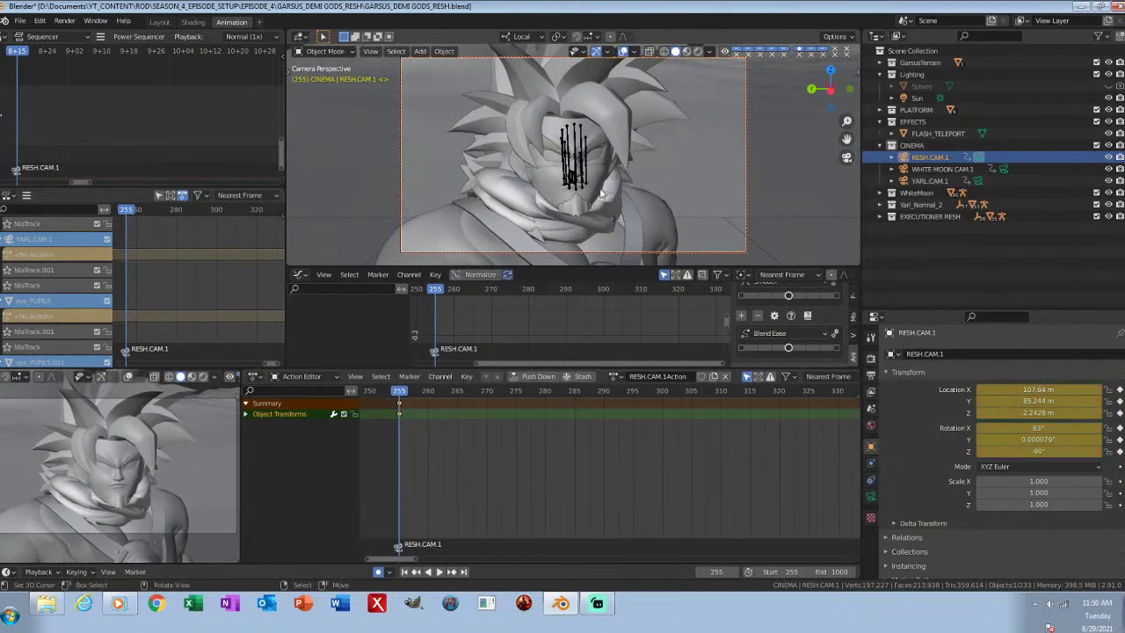
middle_click_drag(603, 193, 554, 177)
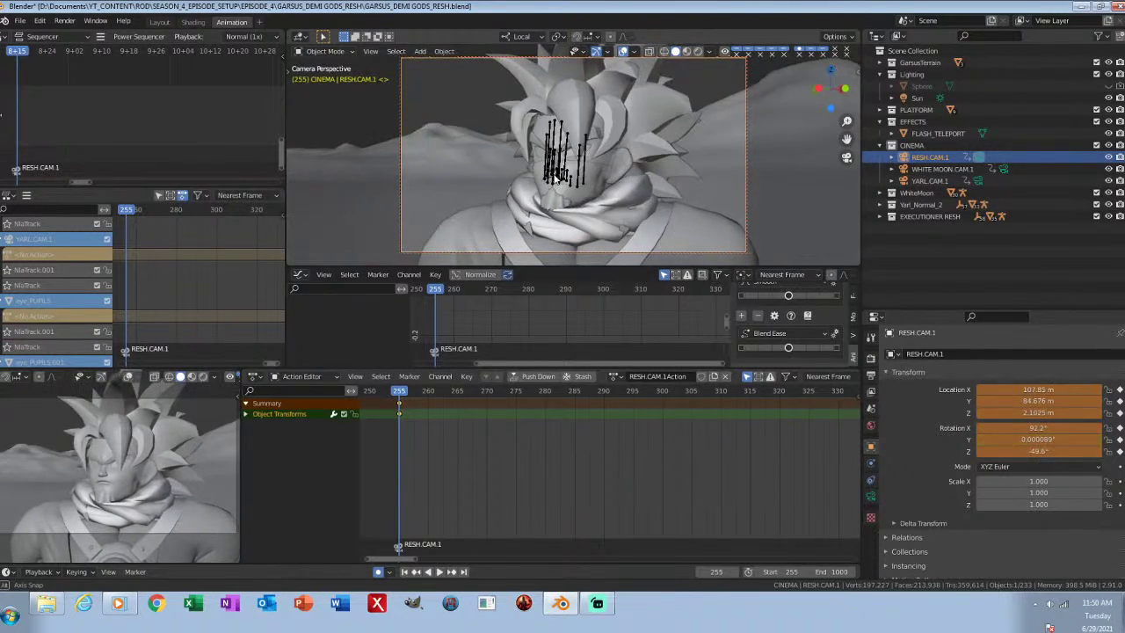
scroll(584, 189, "down", 4)
middle_click_drag(616, 208, 618, 180, "shift")
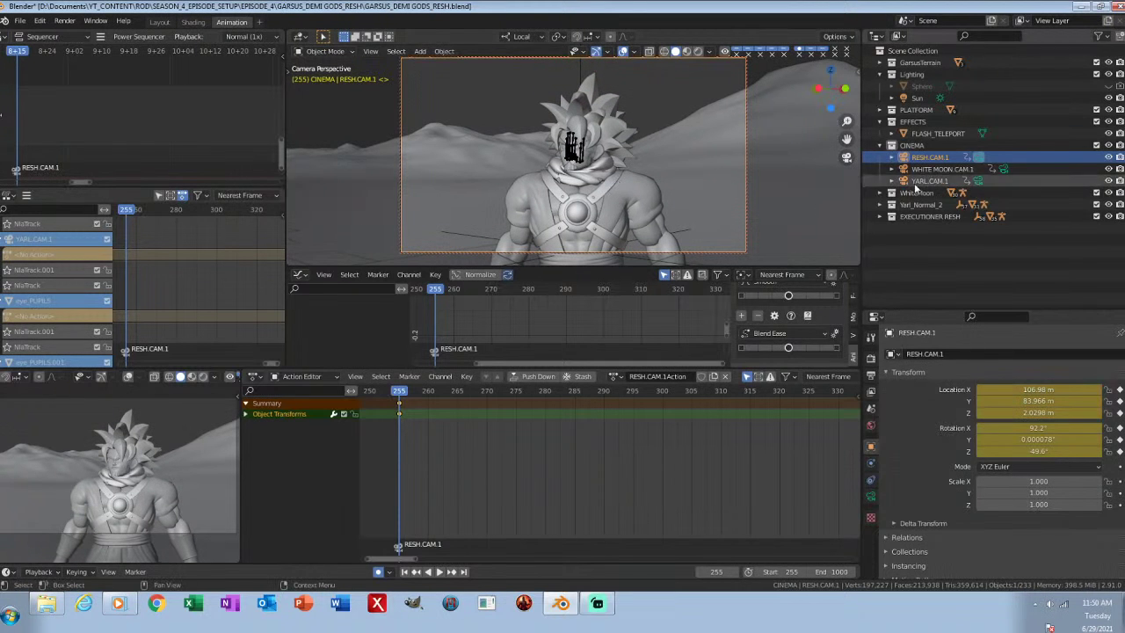
Step: Select the HUM_BAS_BONE_EXECUTIONER RESH armature in the EXECUTIONER RESH collection and enter Pose Mode
left_click(880, 216)
scroll(976, 229, "down", 3)
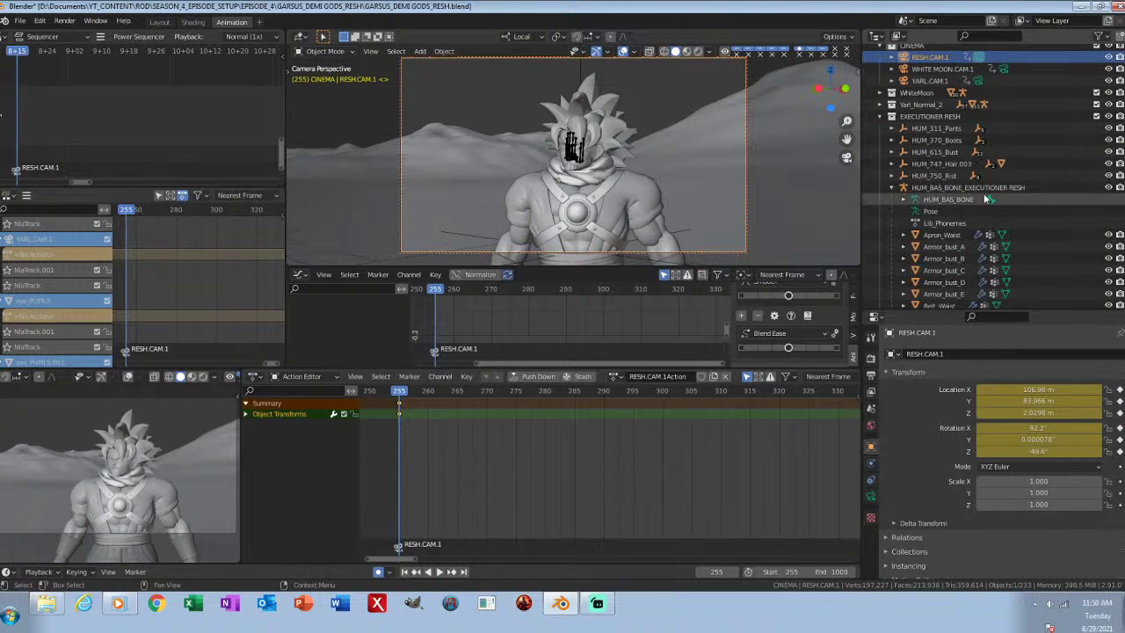
left_click(967, 187)
key("ctrl+Tab")
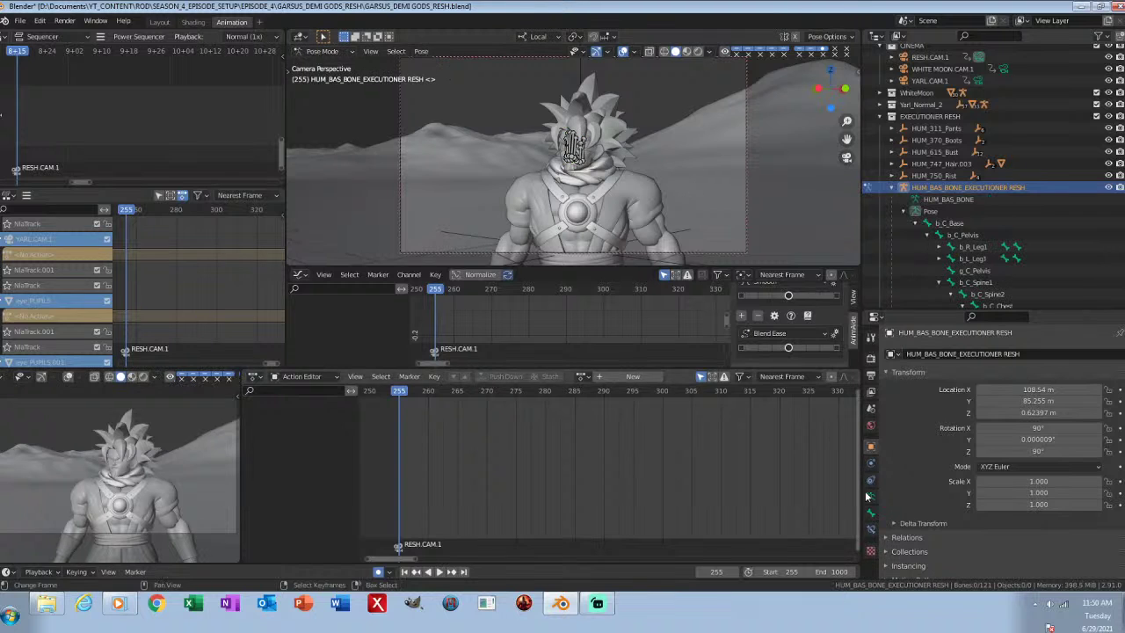
Step: Show only the first bone layer of the Resh armature and view the character outside the camera
left_click(871, 498)
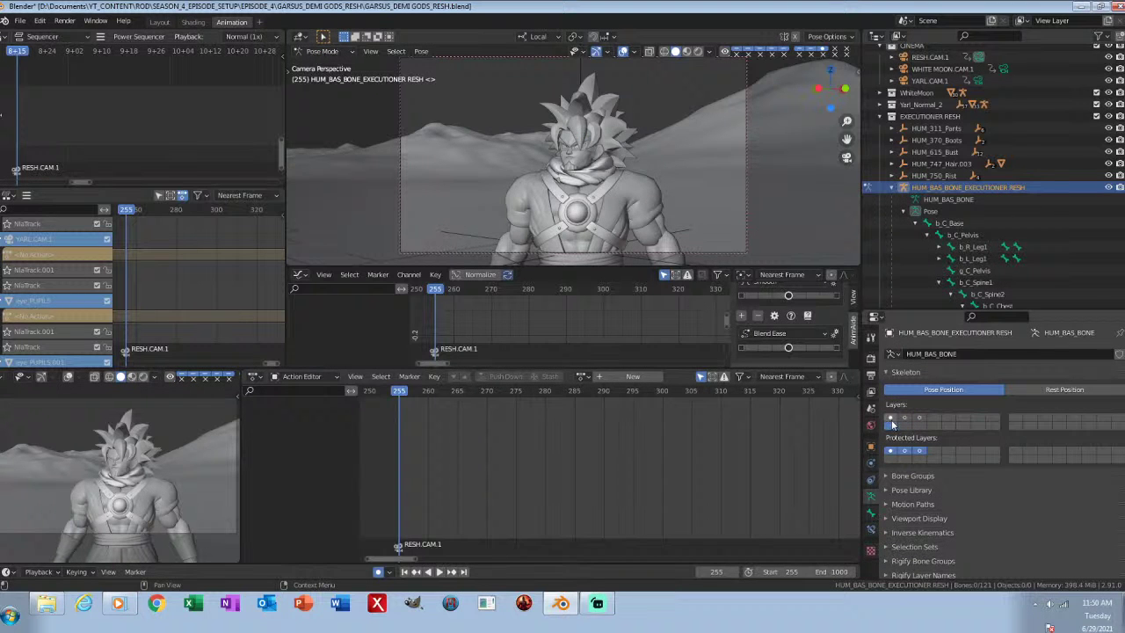
left_click(892, 419)
key("KP_0")
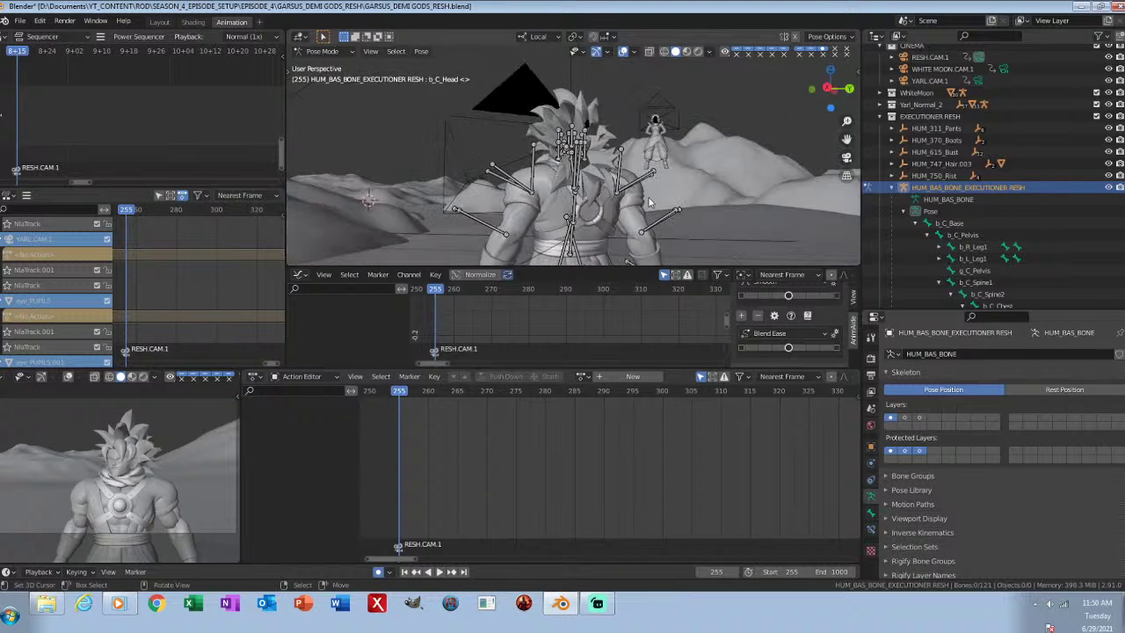
middle_click_drag(556, 189, 706, 178)
middle_click_drag(986, 269, 984, 232)
Step: Insert Location & Rotation keyframes on all displayed bones at frame 255, deselect them and save the file
key("a")
key("i")
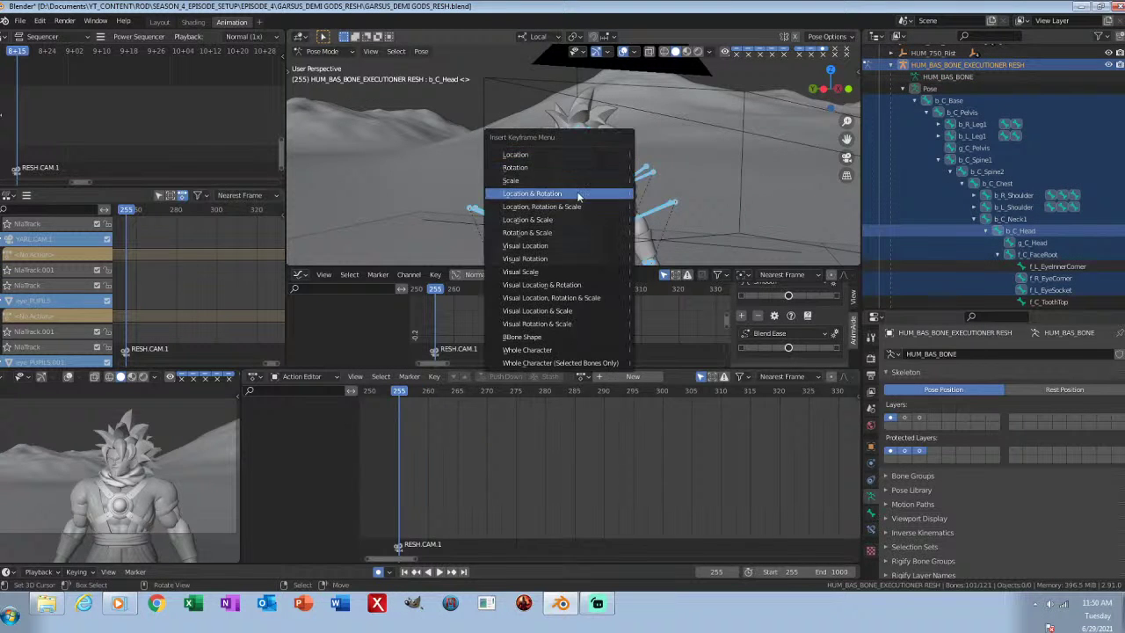
key("alt+a")
key("ctrl+s")
Step: Rotate the b_C_Neck1 bone about 11.8° around its local X axis at frame 255
left_click(989, 233)
middle_click_drag(591, 188, 663, 199)
key("r")
key("x")
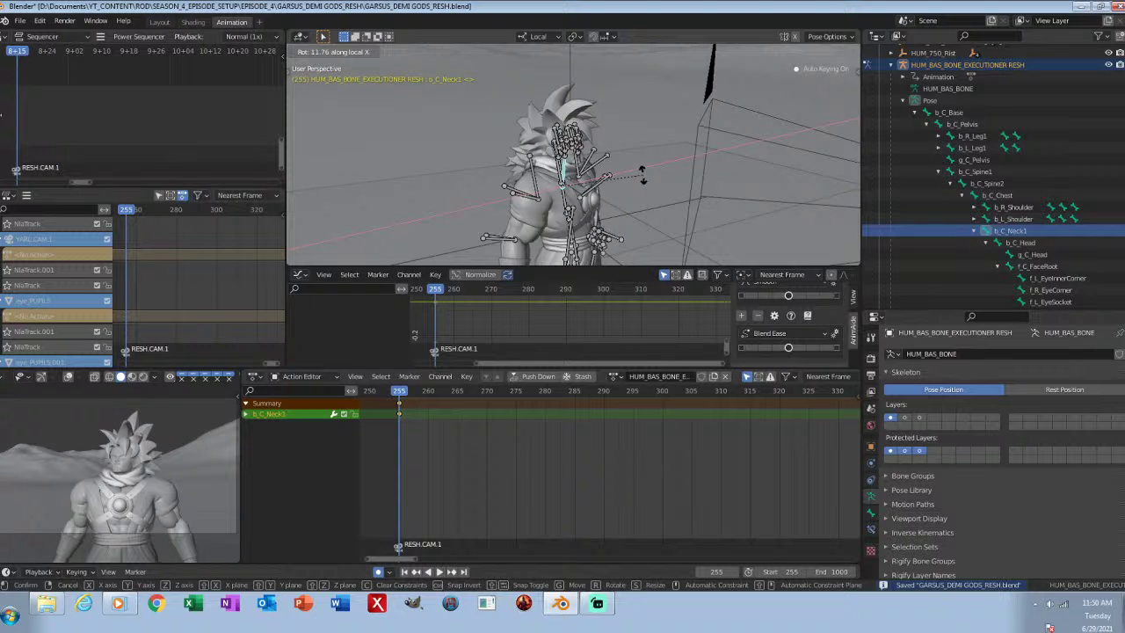
left_click(638, 176)
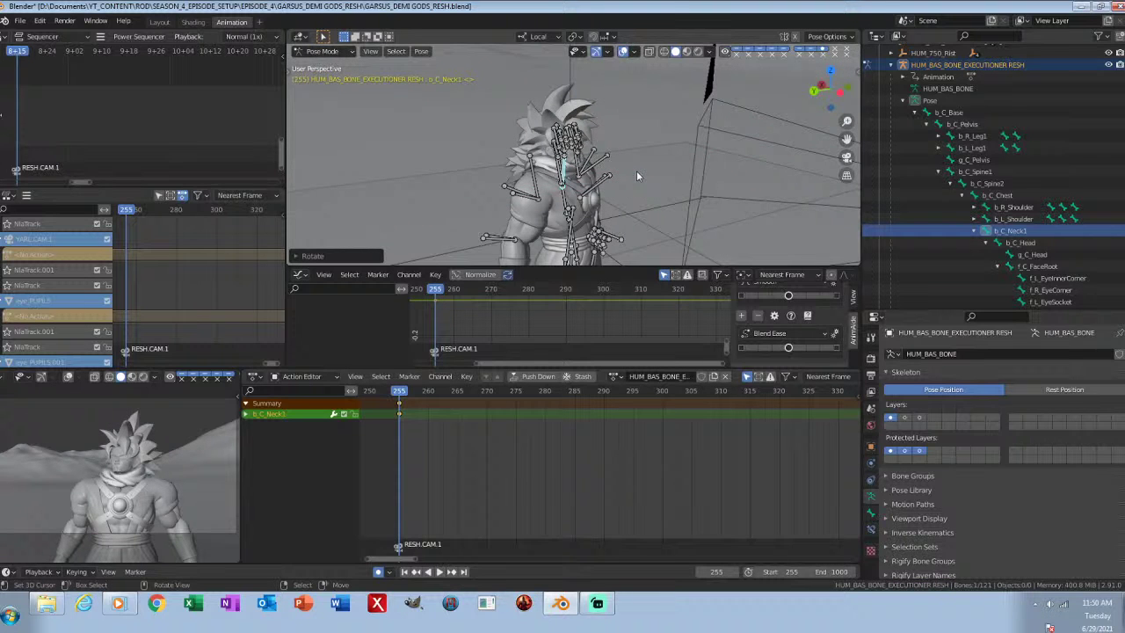
Step: Tilt the b_C_Head bone about 4.8° around its local X axis, working from a close front view
key("KP_Decimal")
left_click_drag(847, 121, 846, 175)
left_click_drag(831, 91, 708, 93)
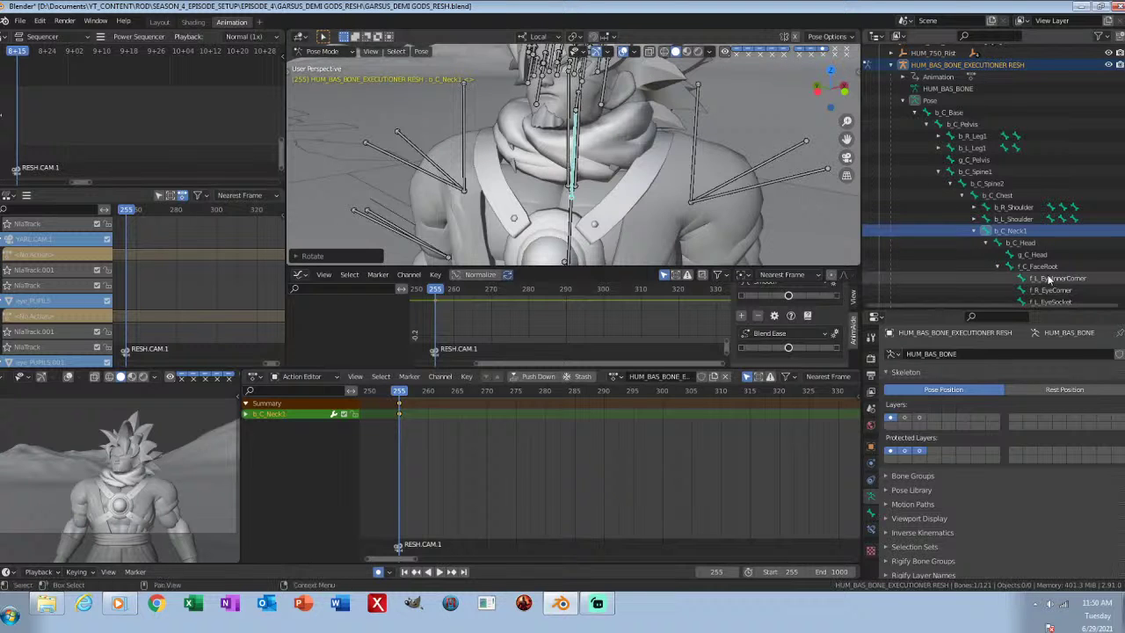
left_click(1002, 245)
key("r")
key("x")
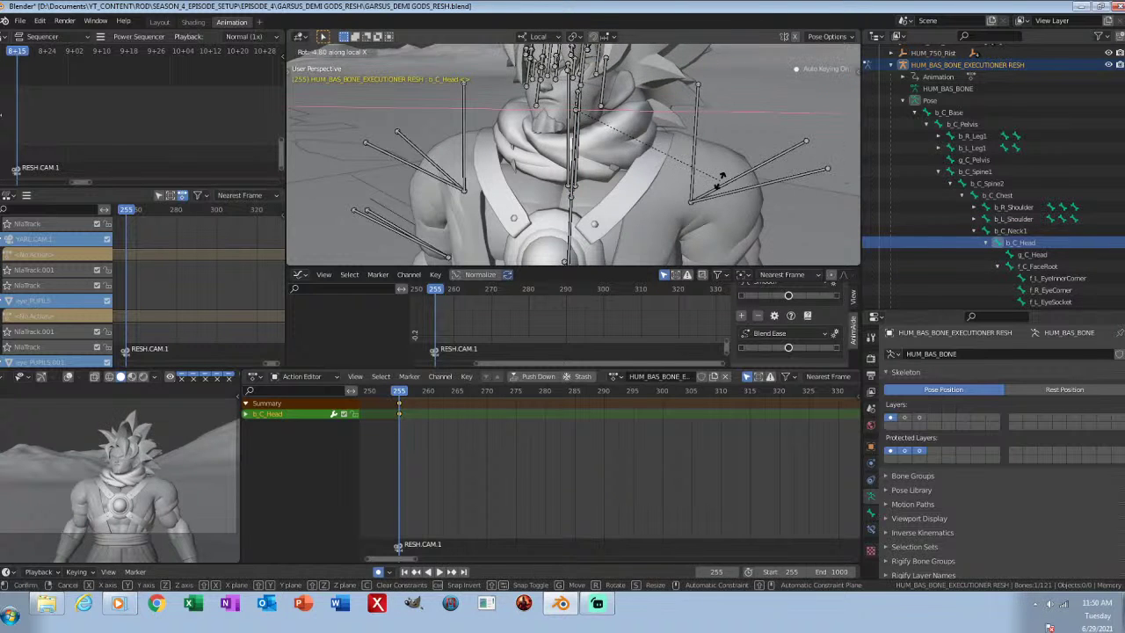
left_click(721, 180)
Step: Rotate the b_C_Neck1 bone slightly around its local Z axis to straighten the neck
left_click_drag(831, 91, 897, 97)
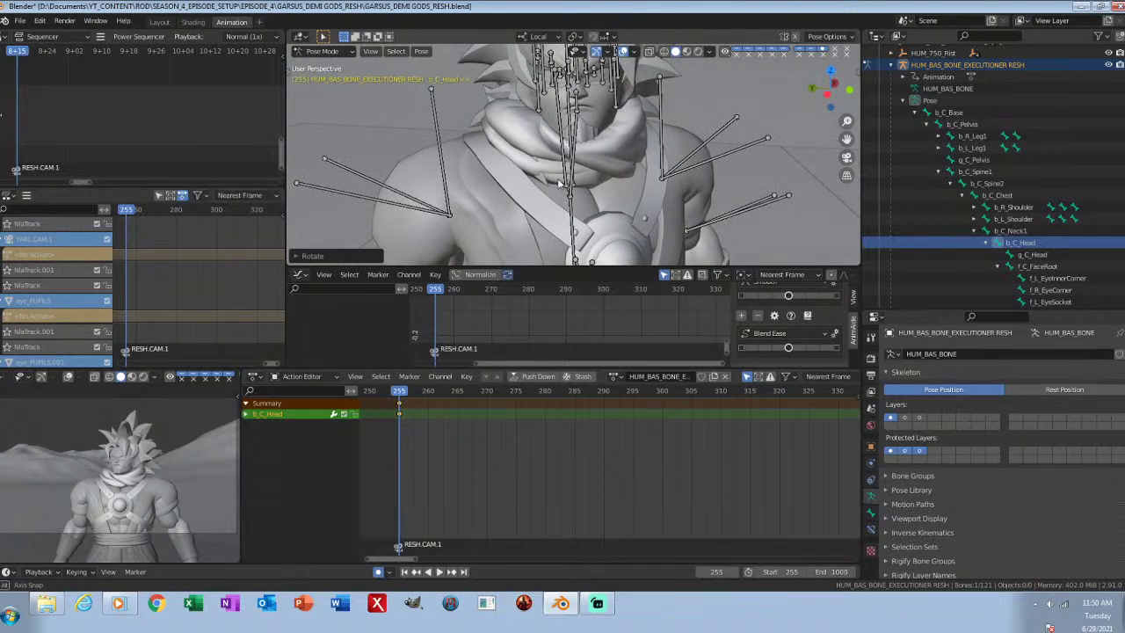
left_click(1006, 230)
key("r")
key("z")
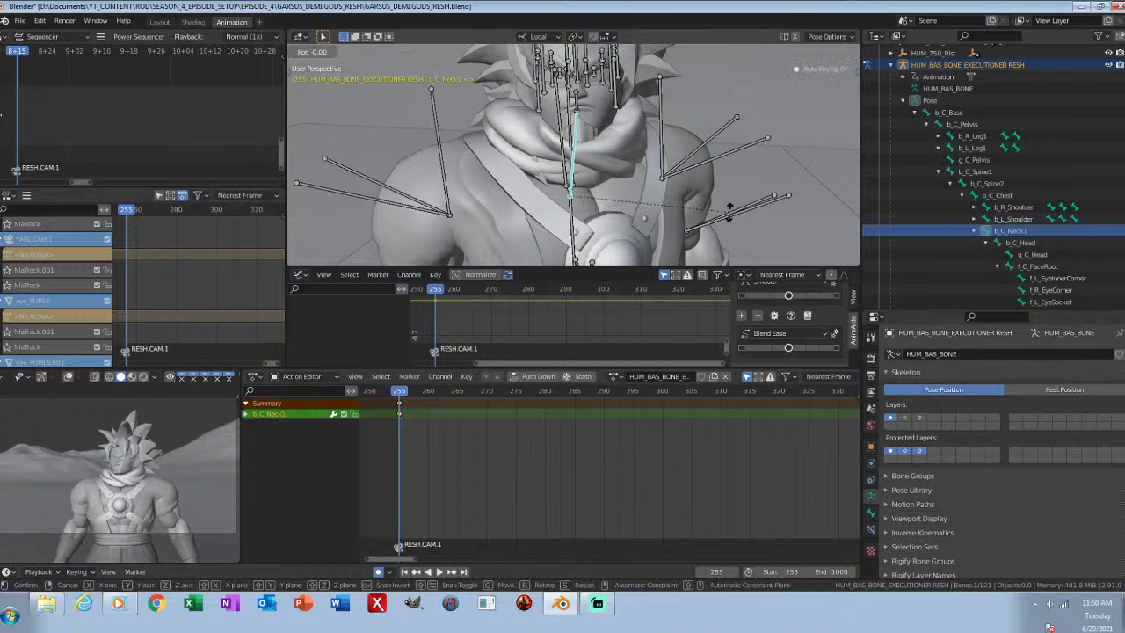
left_click(743, 205)
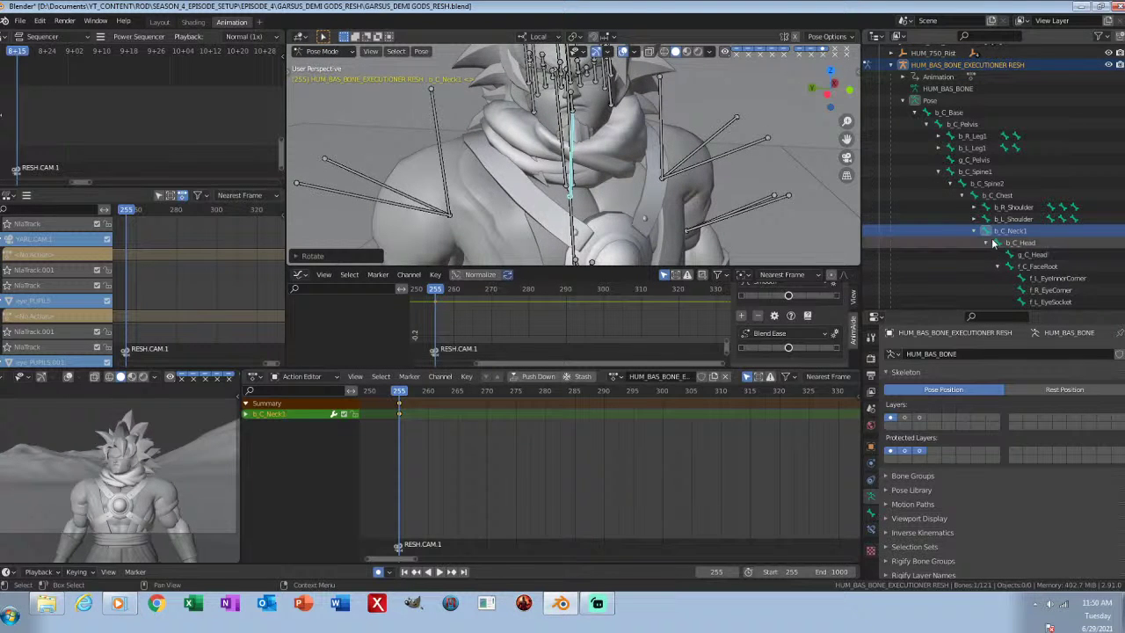
Step: Rotate the b_C_Head bone about 2° around its local Z axis and save the file
left_click(996, 244)
key("r")
key("z")
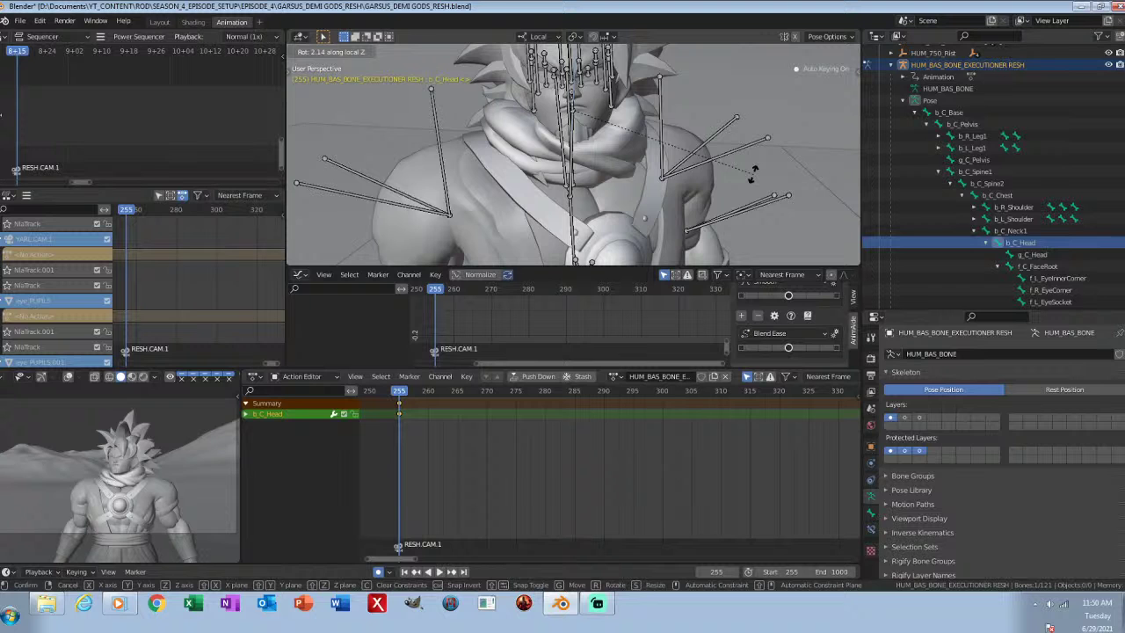
left_click(754, 181)
key("ctrl+s")
mouse_move(747, 175)
middle_mouse_down()
mouse_move(798, 176)
mouse_move(733, 161)
middle_mouse_up()
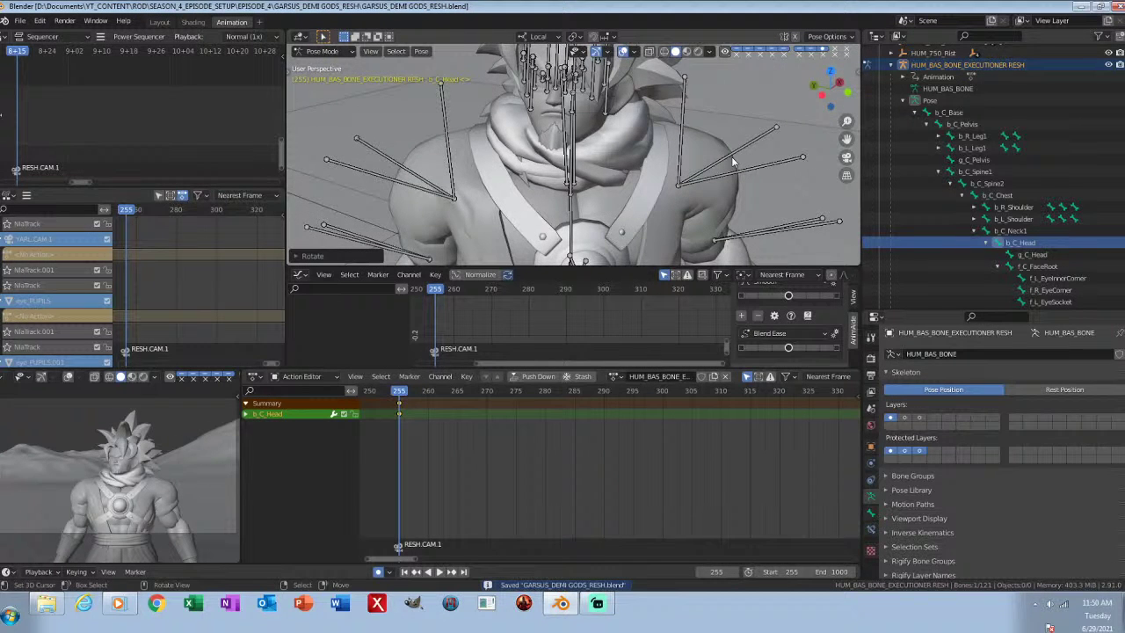
Step: Switch the armature display to the second bone layer and select all the facial bones
key("a")
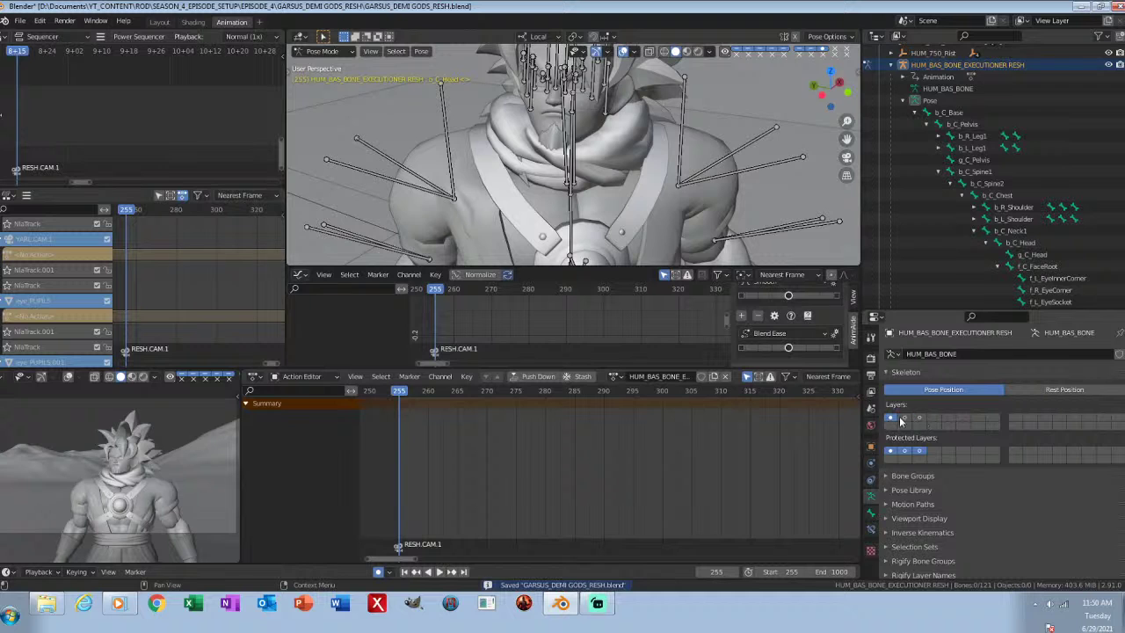
left_click(903, 419)
key("a")
Step: Look through the S4E4_VOs sound files for Resh's voice-over, cancel adding a sound strip and save the file
key("F4")
left_click(97, 100)
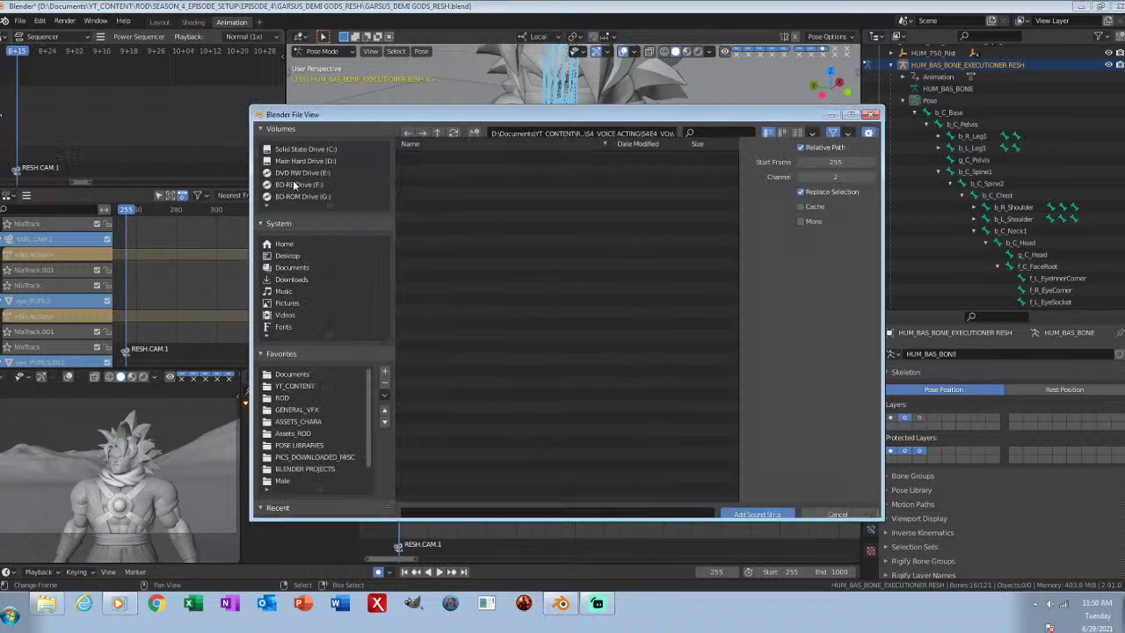
scroll(495, 367, "down", 9)
scroll(495, 330, "up", 2)
middle_click_drag(495, 328, 503, 429)
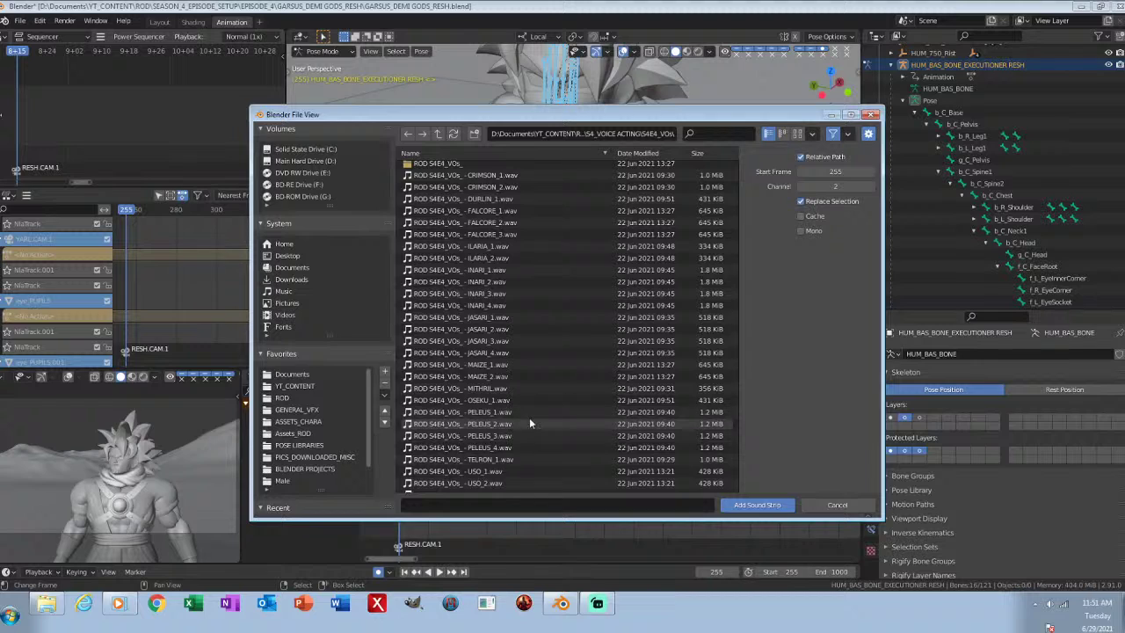
middle_click_drag(530, 419, 543, 340)
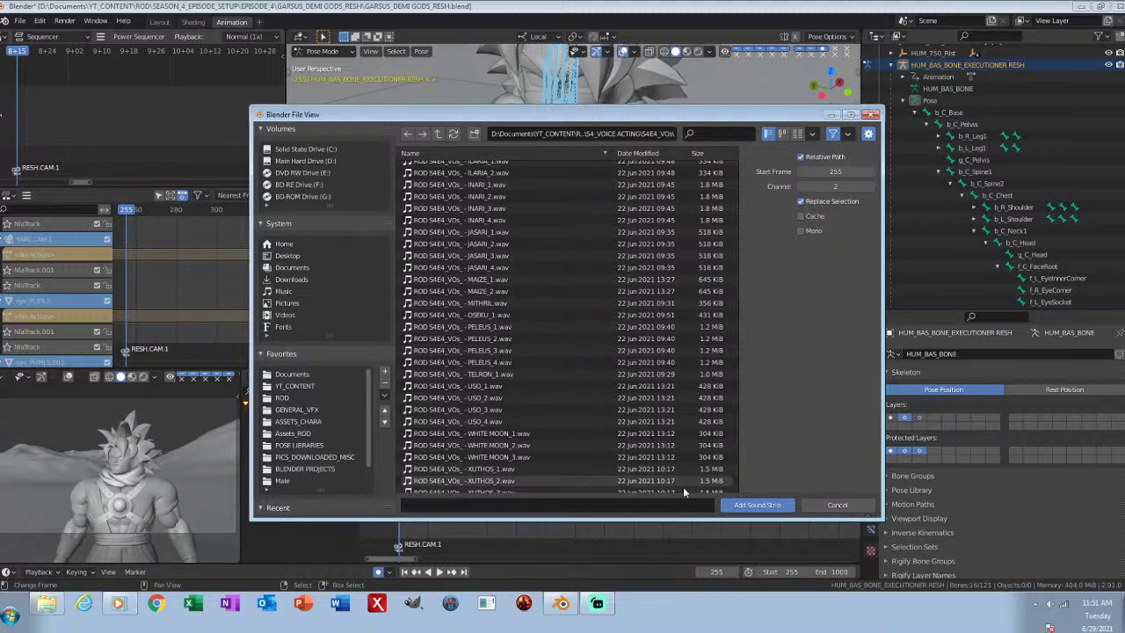
left_click(843, 505)
key("ctrl+s")
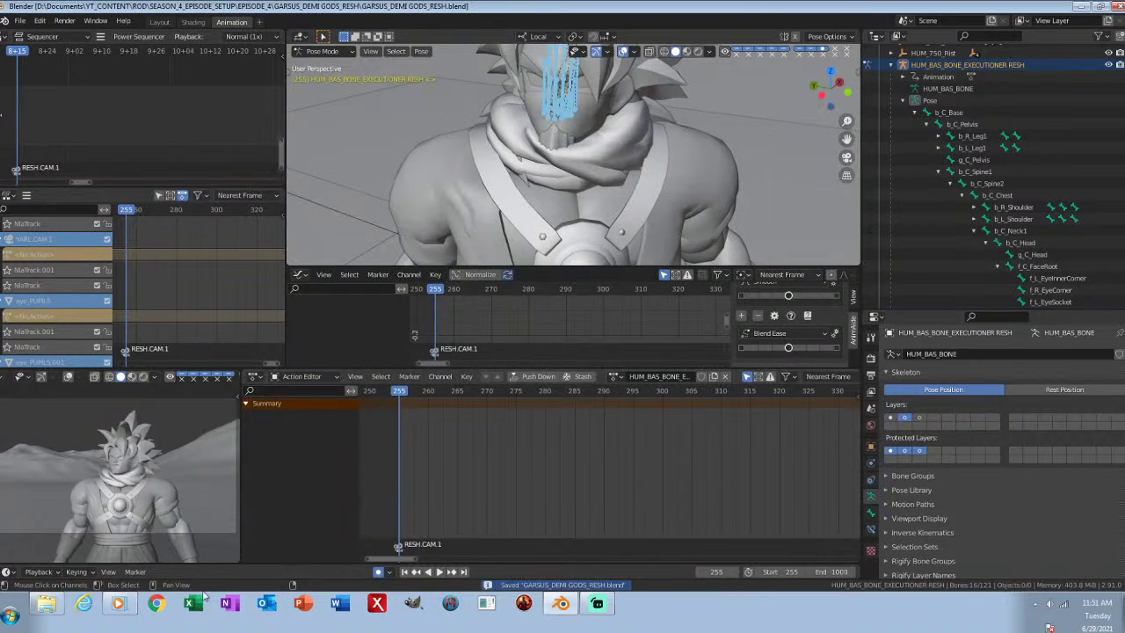
Step: Switch to Windows Explorer and open the S4E4_VOs folder inside VOICE OVERS_ETC and S4_VOICE ACTING
left_click(45, 603)
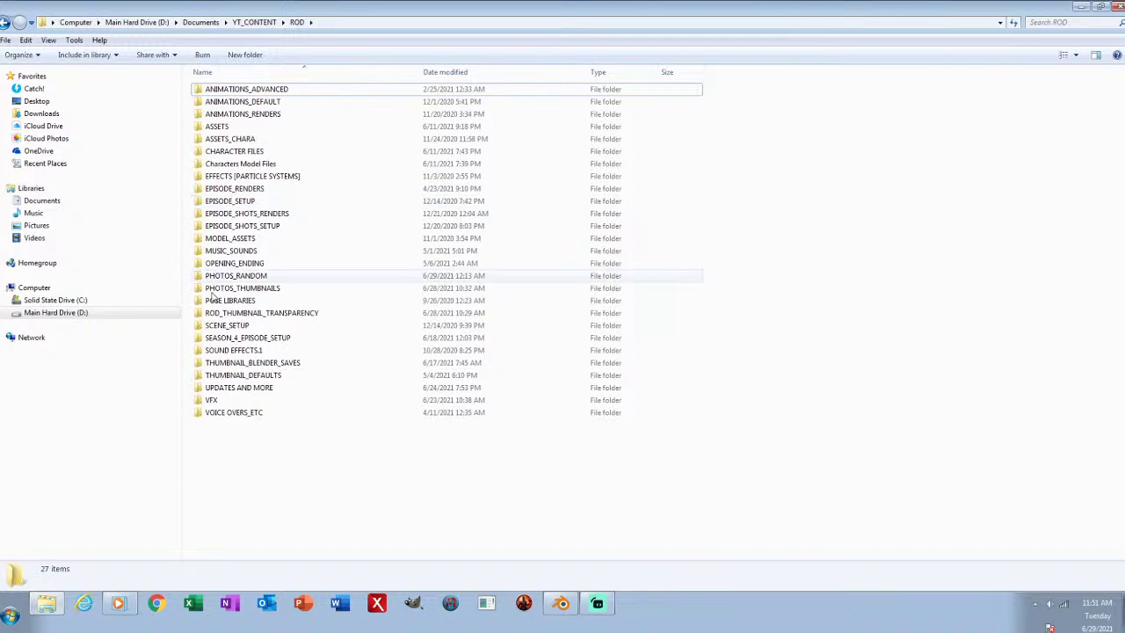
double_click(233, 412)
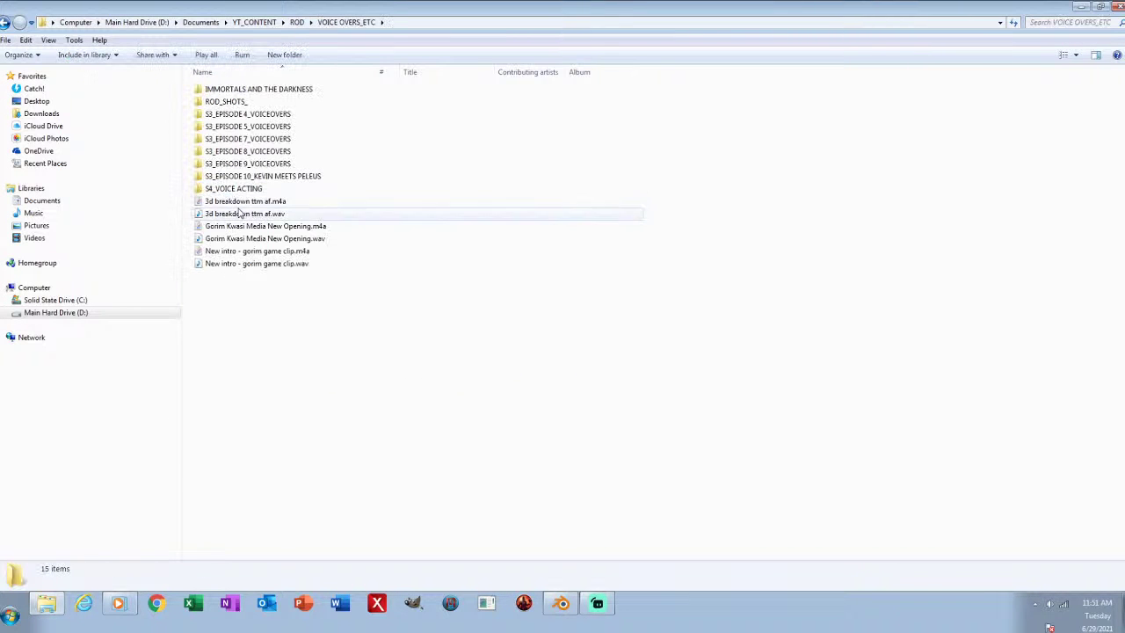
double_click(238, 188)
double_click(220, 126)
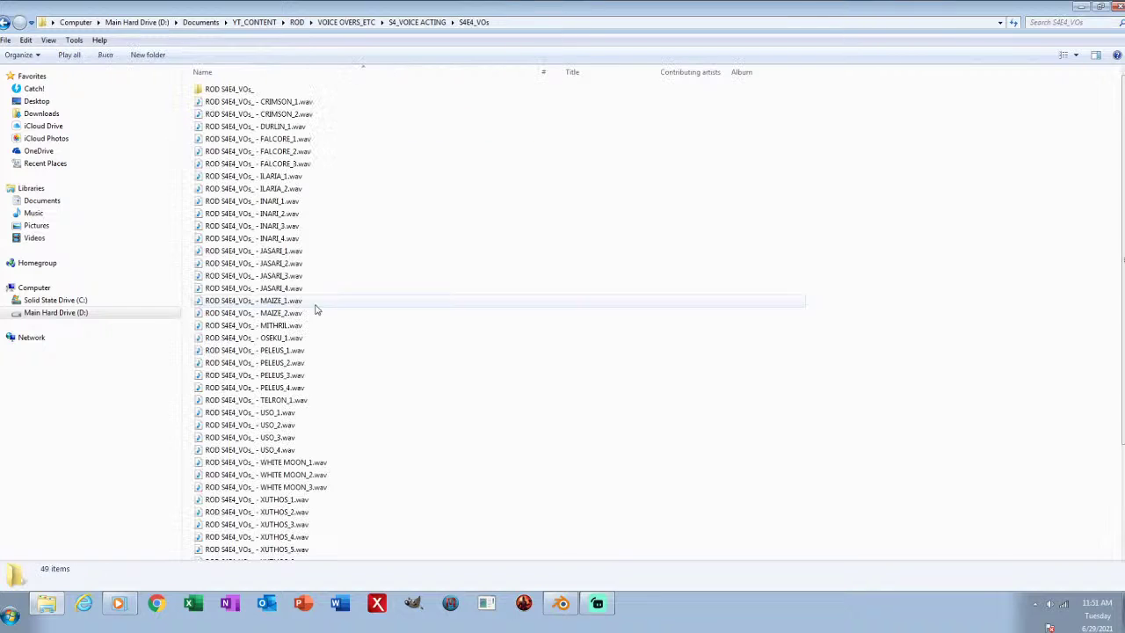
mouse_move(1123, 260)
left_mouse_down()
mouse_move(1124, 364)
mouse_move(1123, 260)
left_mouse_up()
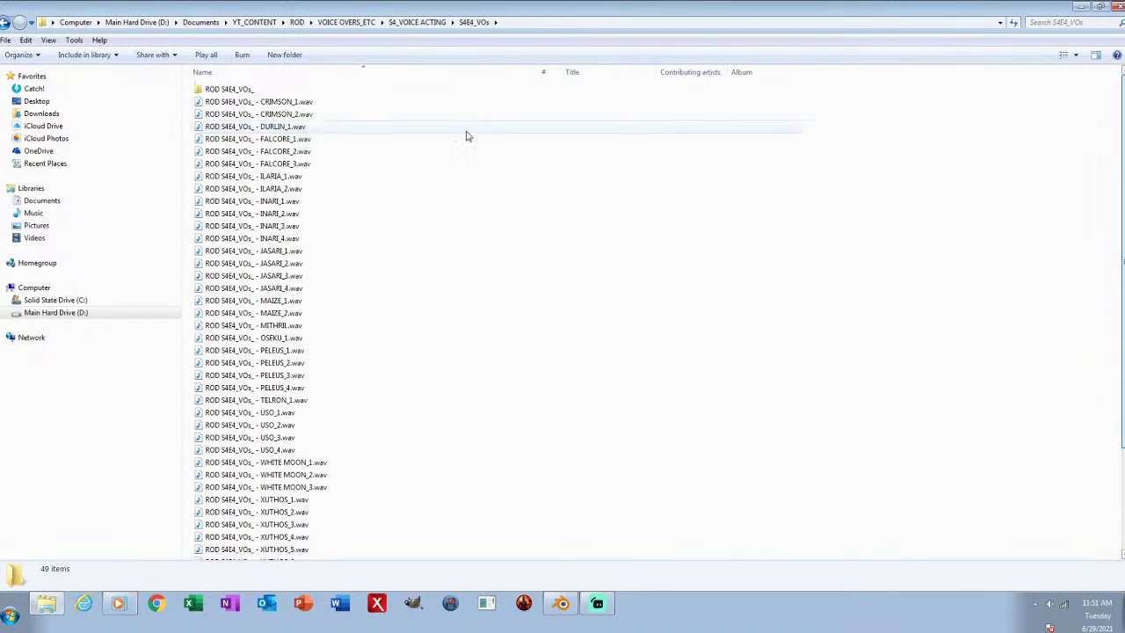
Step: Search the Stems and Media subfolders of ROD S4E4_VOs_ and the main S4E4_VOs list for Resh's voice recordings
double_click(231, 91)
double_click(220, 115)
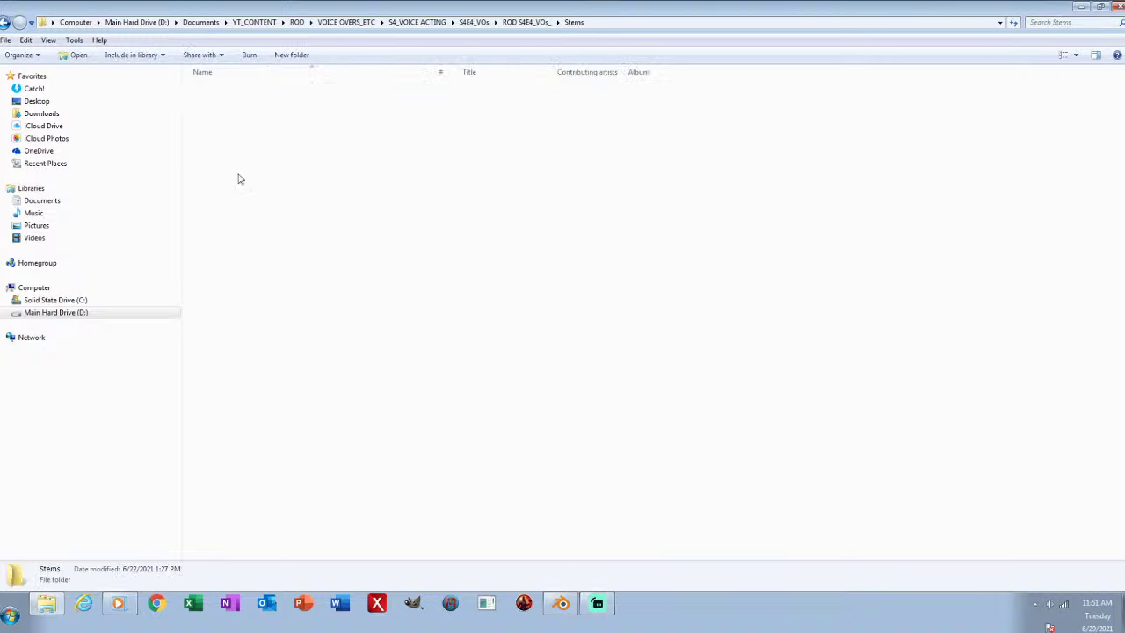
left_click(525, 23)
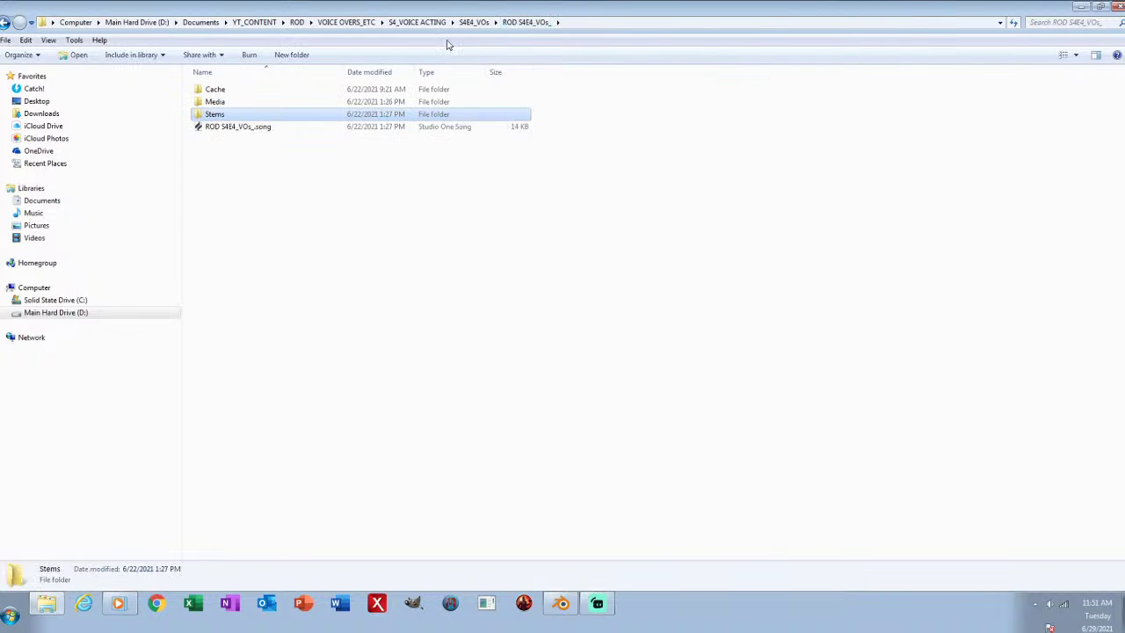
double_click(221, 103)
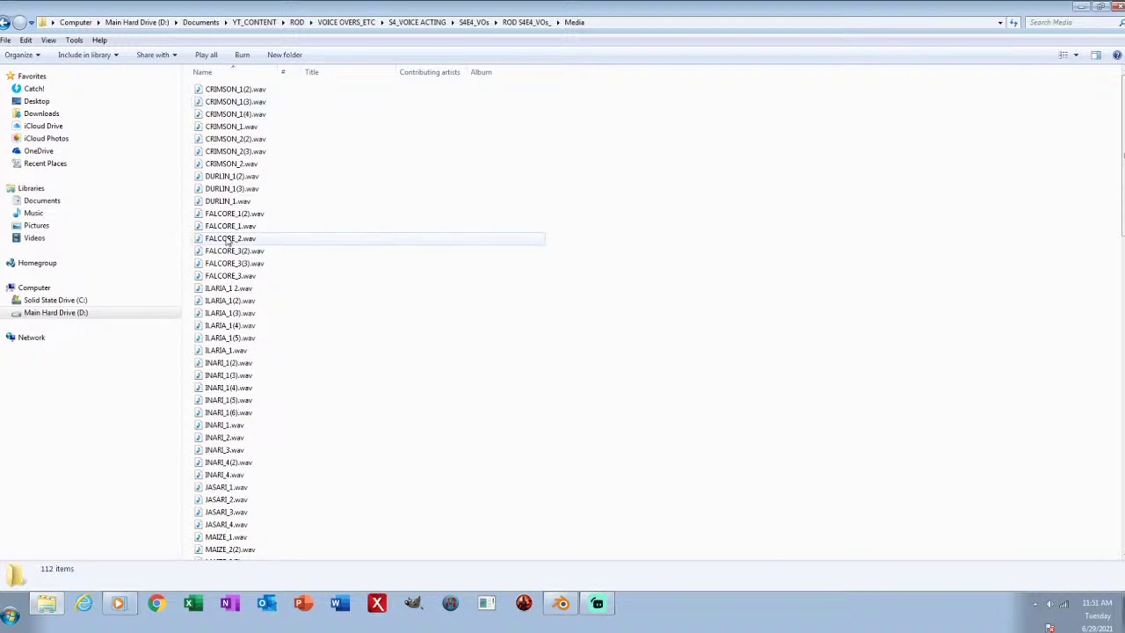
left_click_drag(1124, 198, 1123, 294)
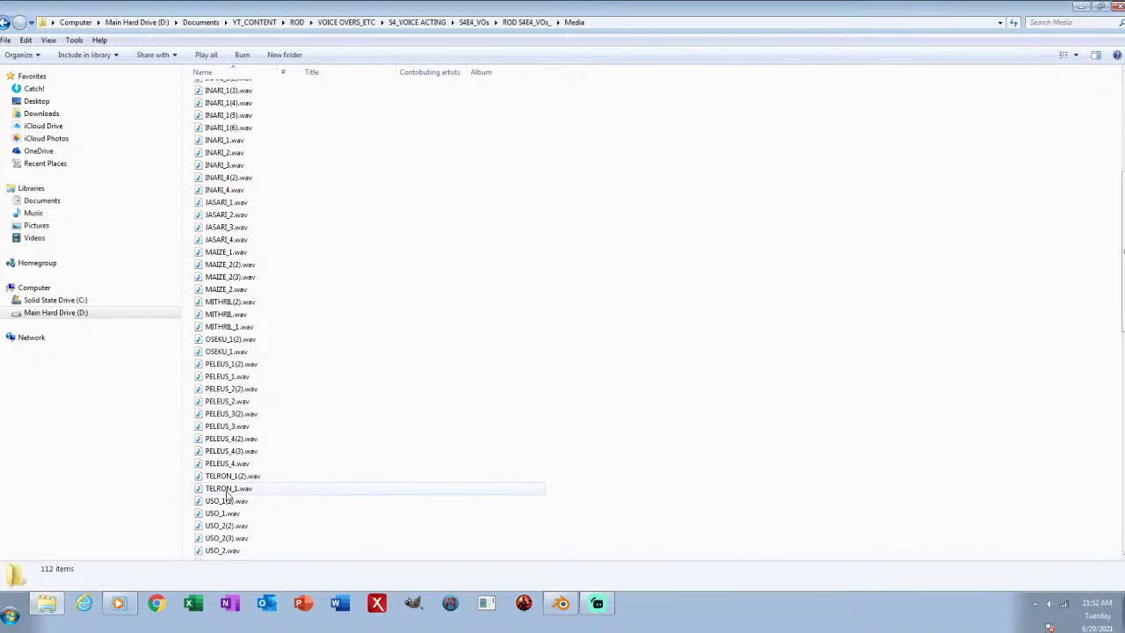
left_click_drag(1124, 264, 1124, 157)
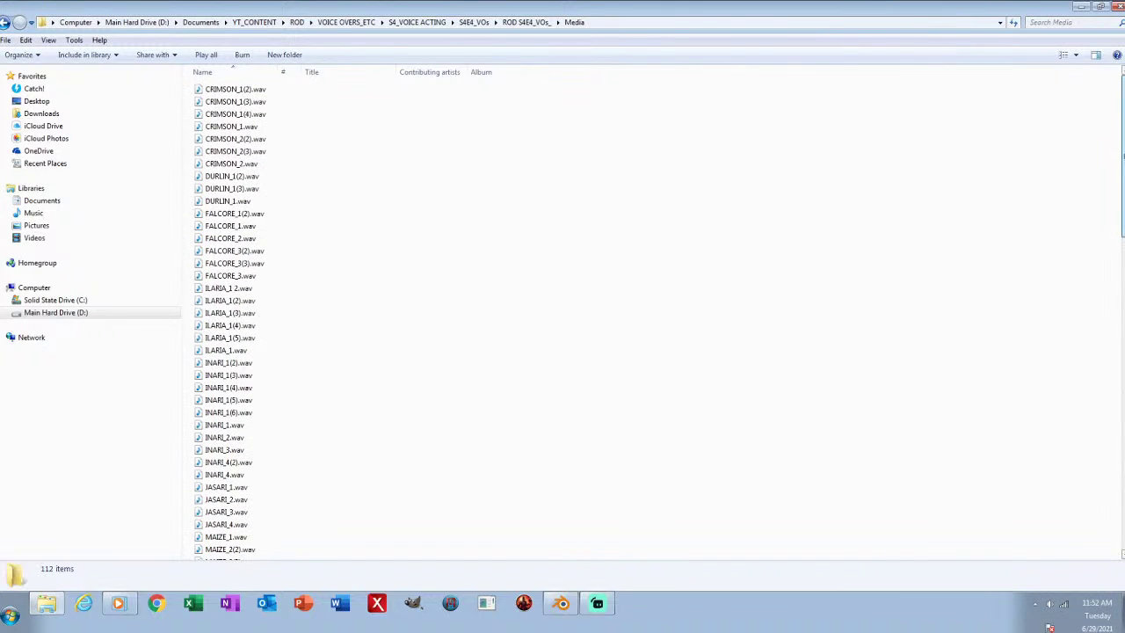
left_click(474, 22)
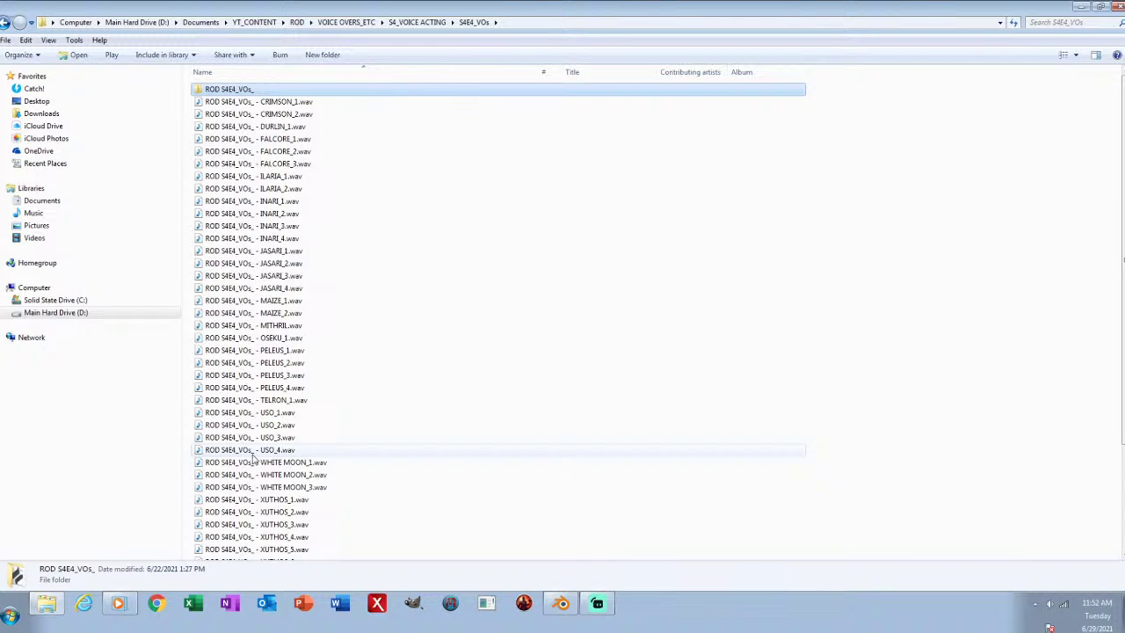
left_click_drag(1123, 262, 1123, 365)
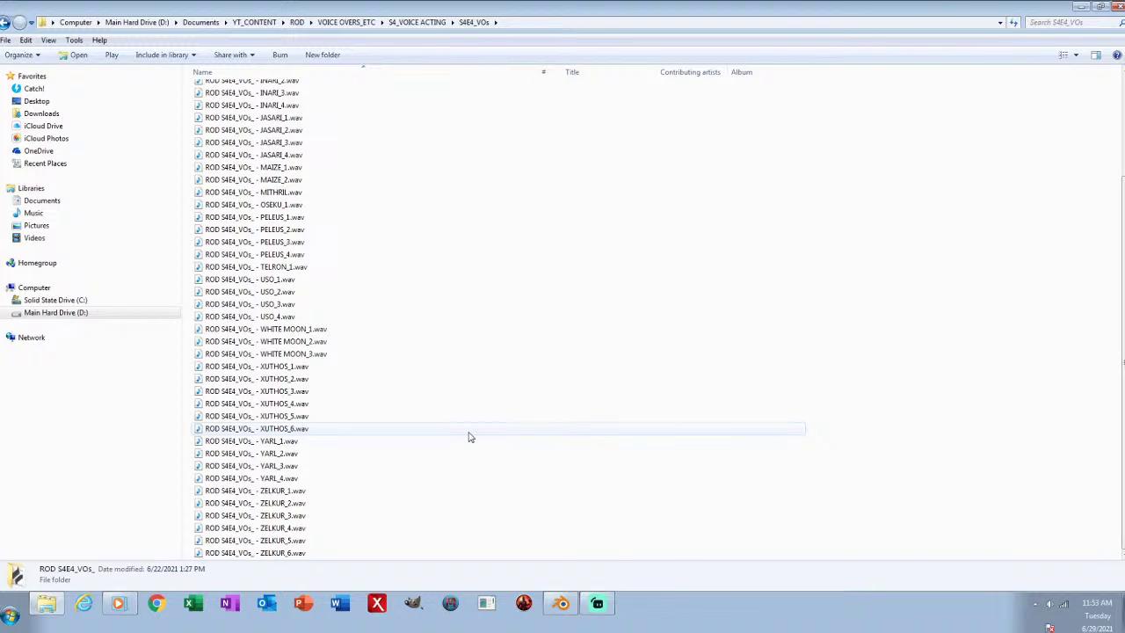
Step: Switch back to Blender, deselect the facial bones and save the file
left_click(561, 603)
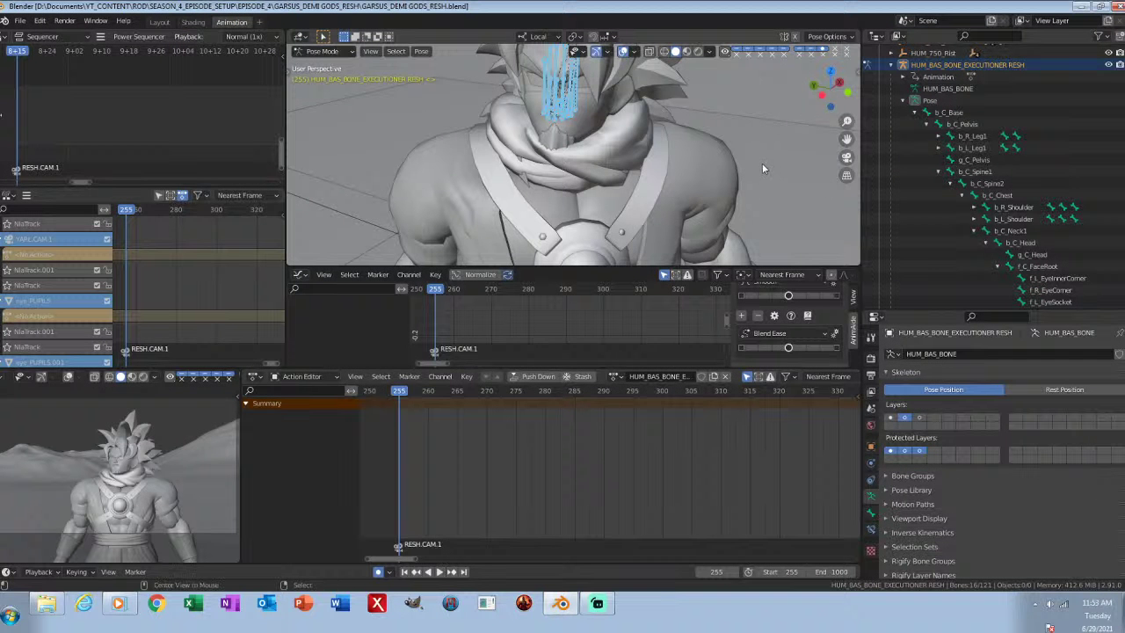
key("alt+a")
key("ctrl+s")
Step: Inspect Resh's face with the viewport overlays hidden, restore the overlays and save the file
middle_click_drag(672, 165, 528, 211)
scroll(704, 174, "up", 1)
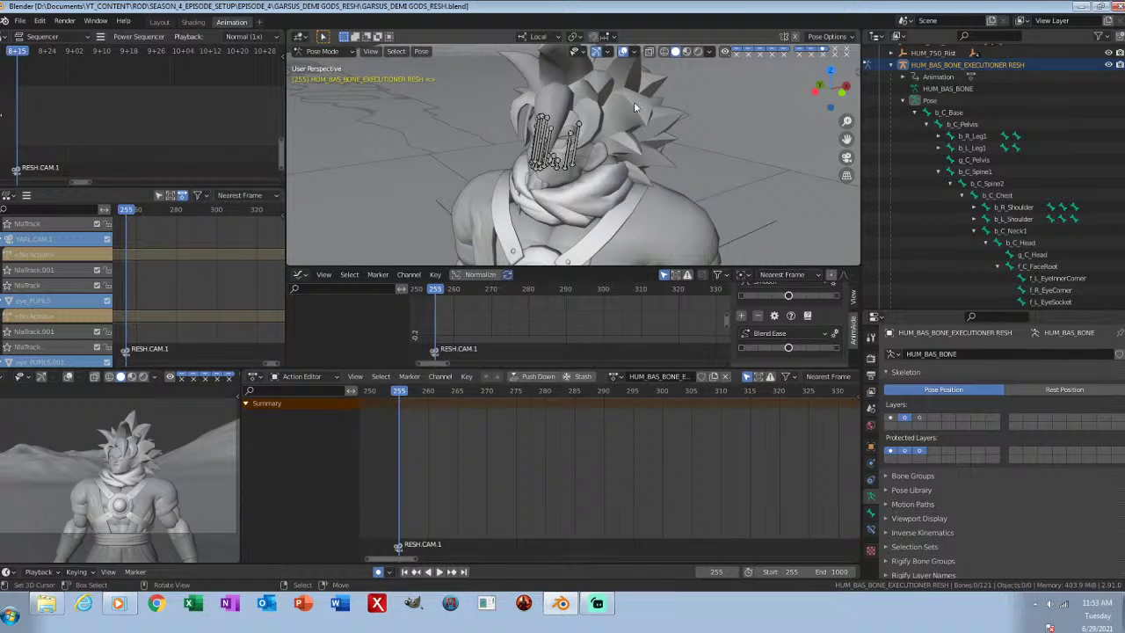
left_click(624, 53)
middle_click_drag(578, 169, 622, 194)
key("ctrl+s")
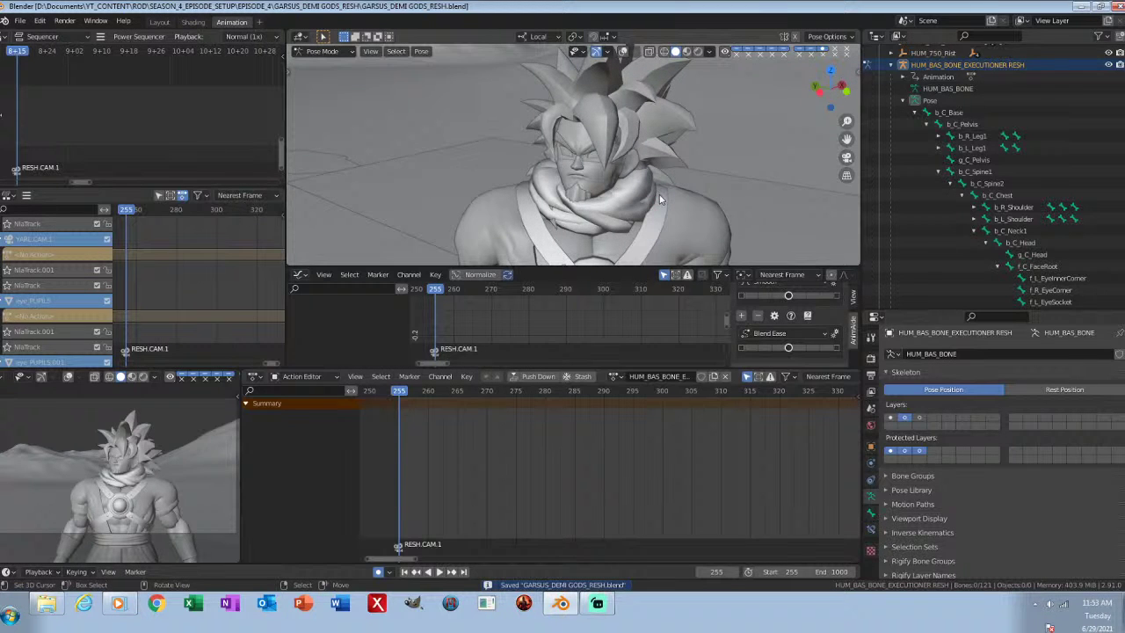
left_click(623, 52)
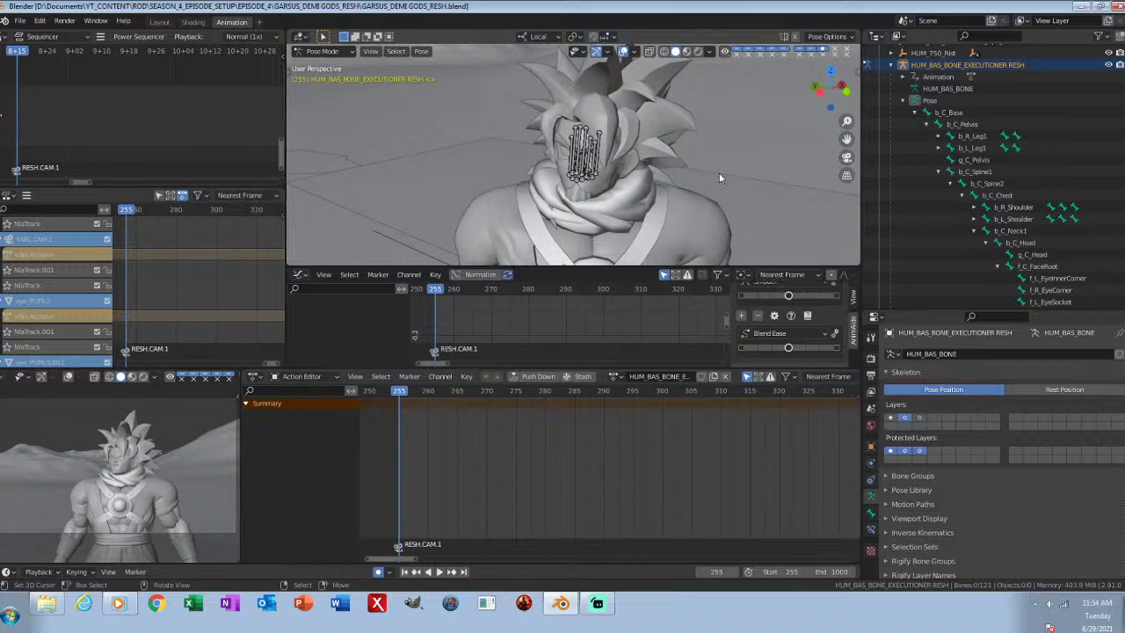
key("ctrl+s")
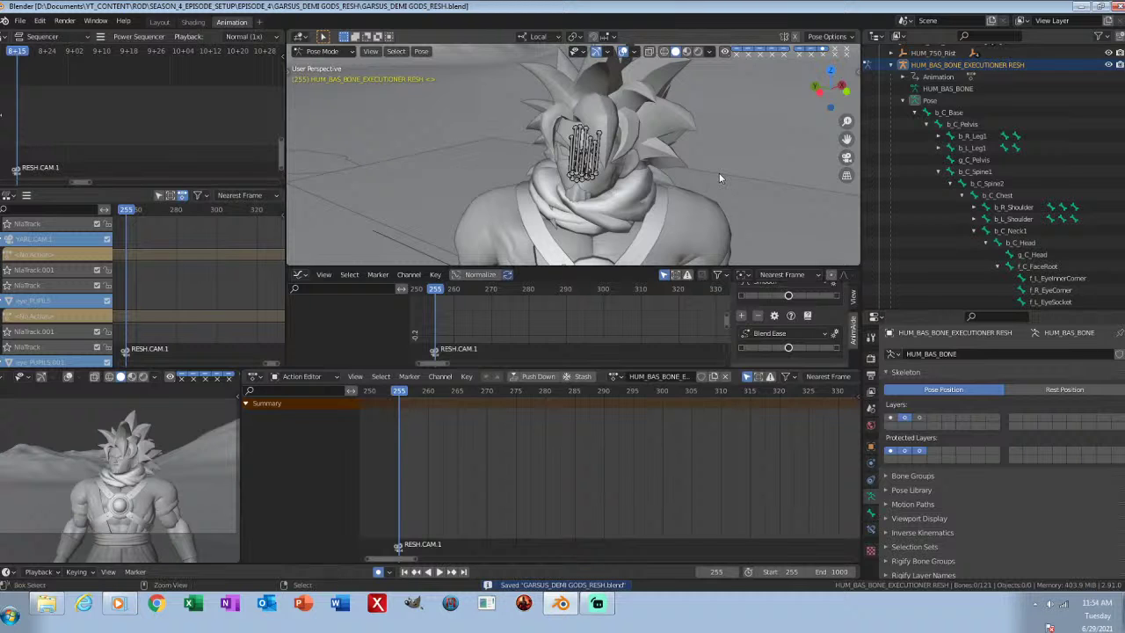
Step: Start a new file, open the recent scene EIL_ICE PLAINS_FIGHT PRAXUS.blend and save it
key("ctrl+n")
key("Return")
left_click(22, 23)
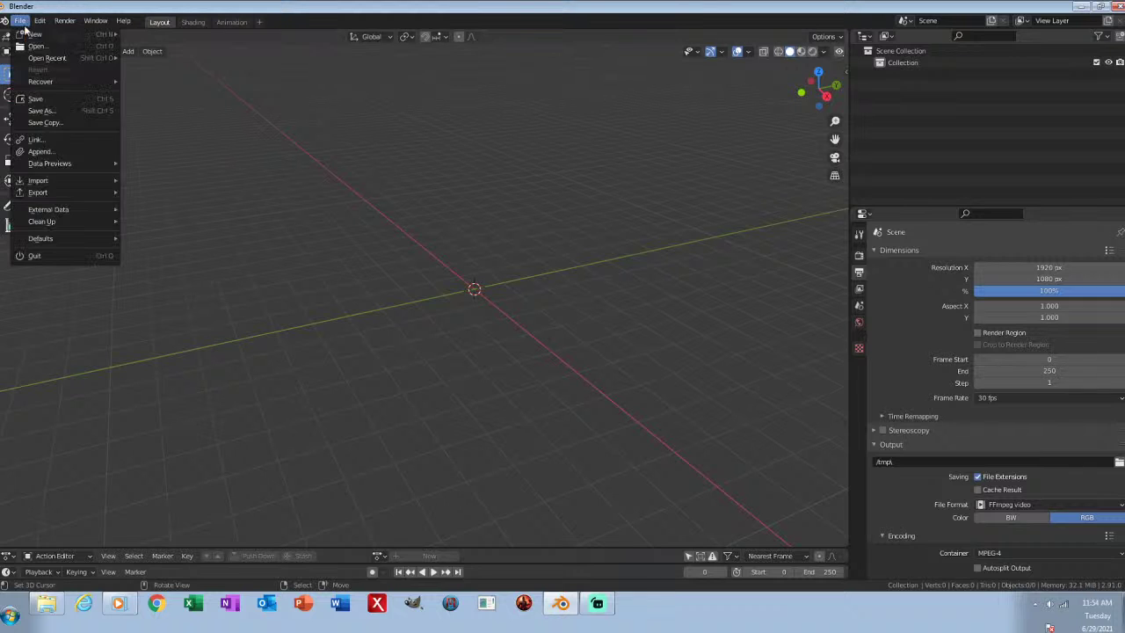
mouse_move(70, 58)
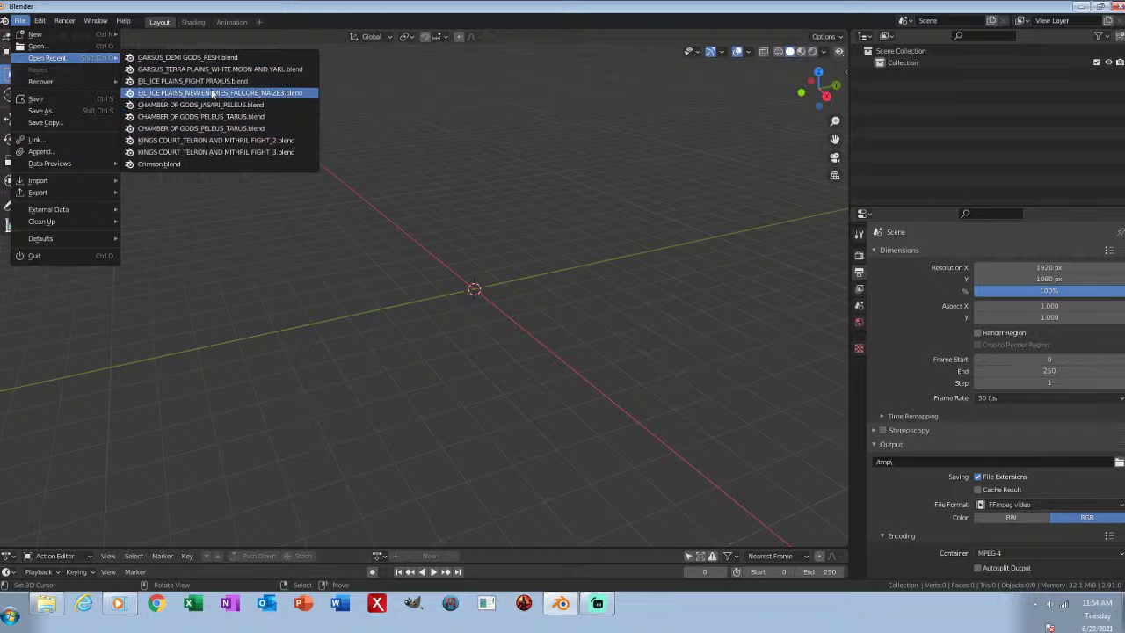
left_click(212, 82)
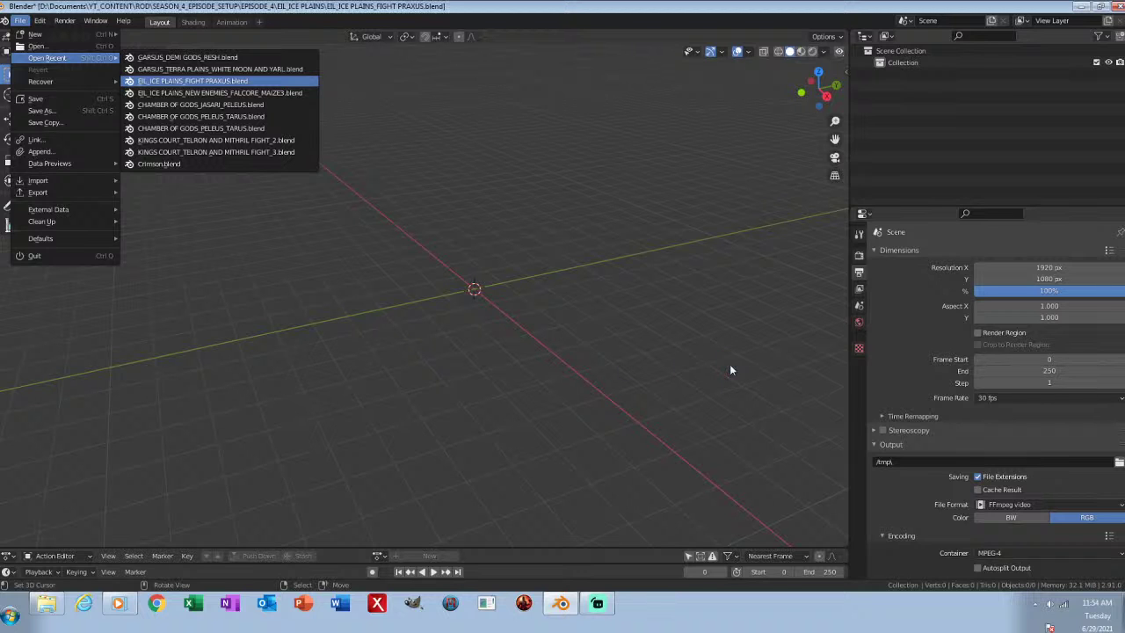
key("ctrl+s")
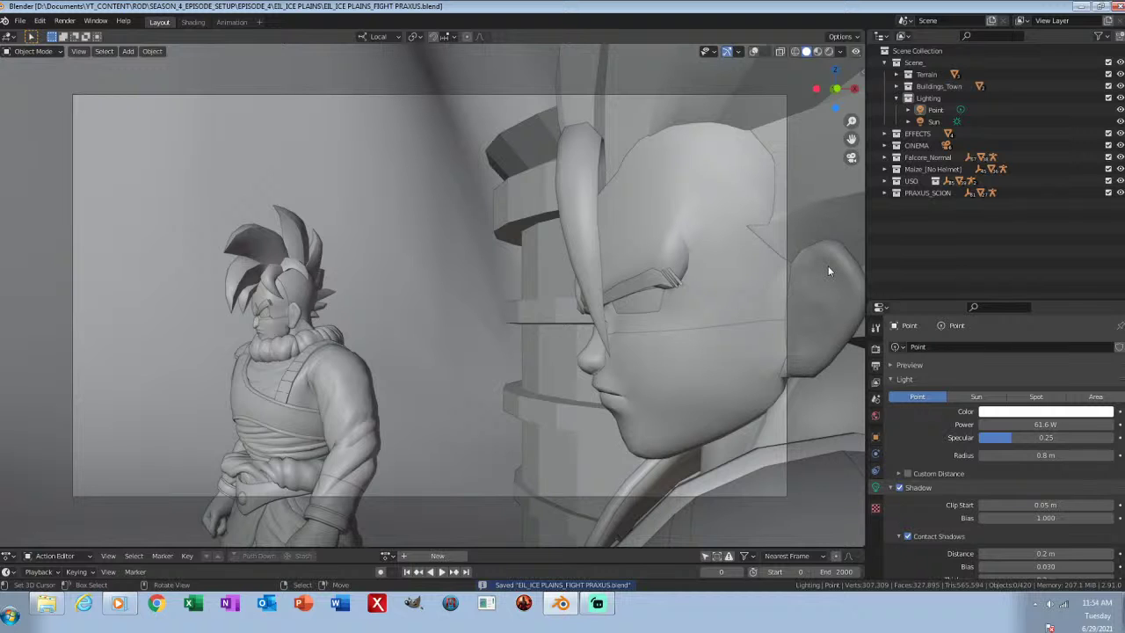
Step: Preview the scene's materials, save the file and switch the viewport to rendered shading
key("z")
key("2")
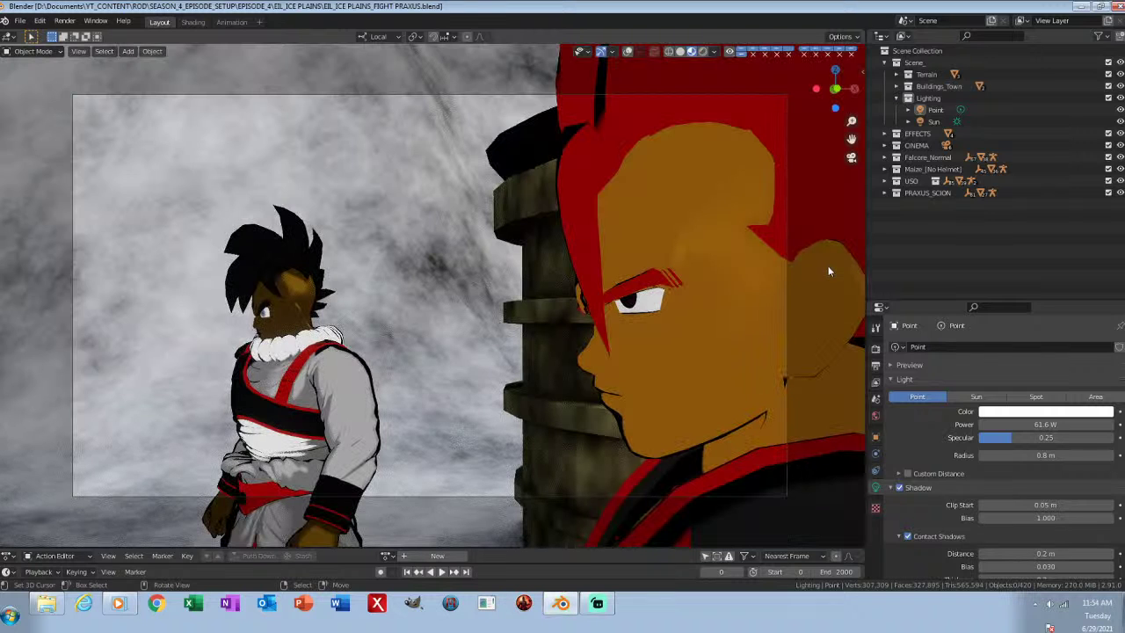
key("ctrl+s")
key("z")
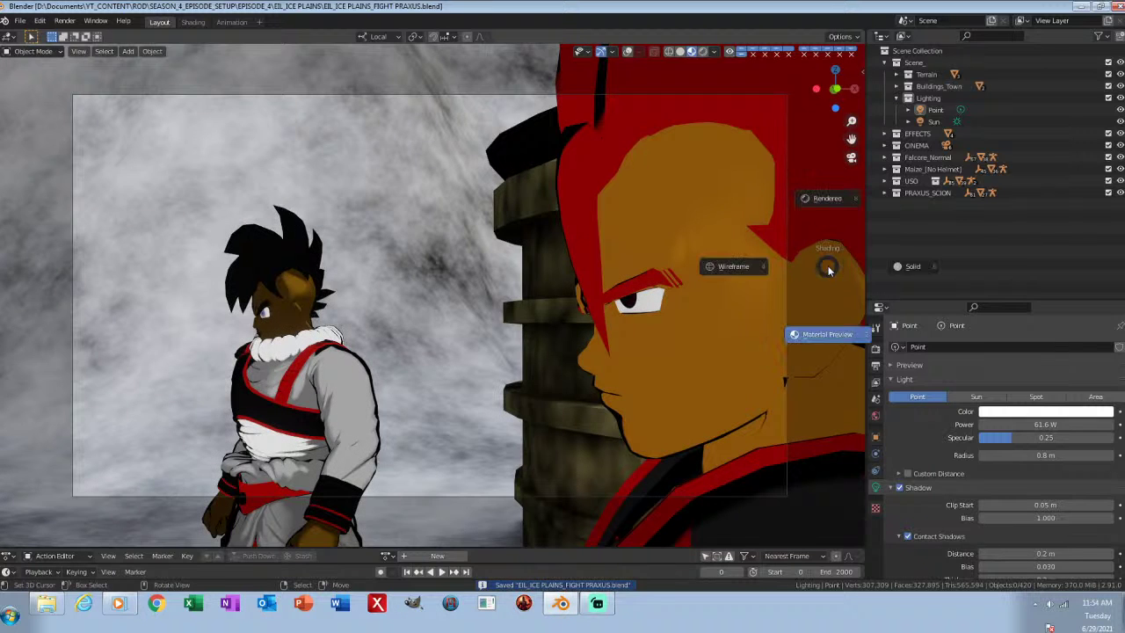
key("8")
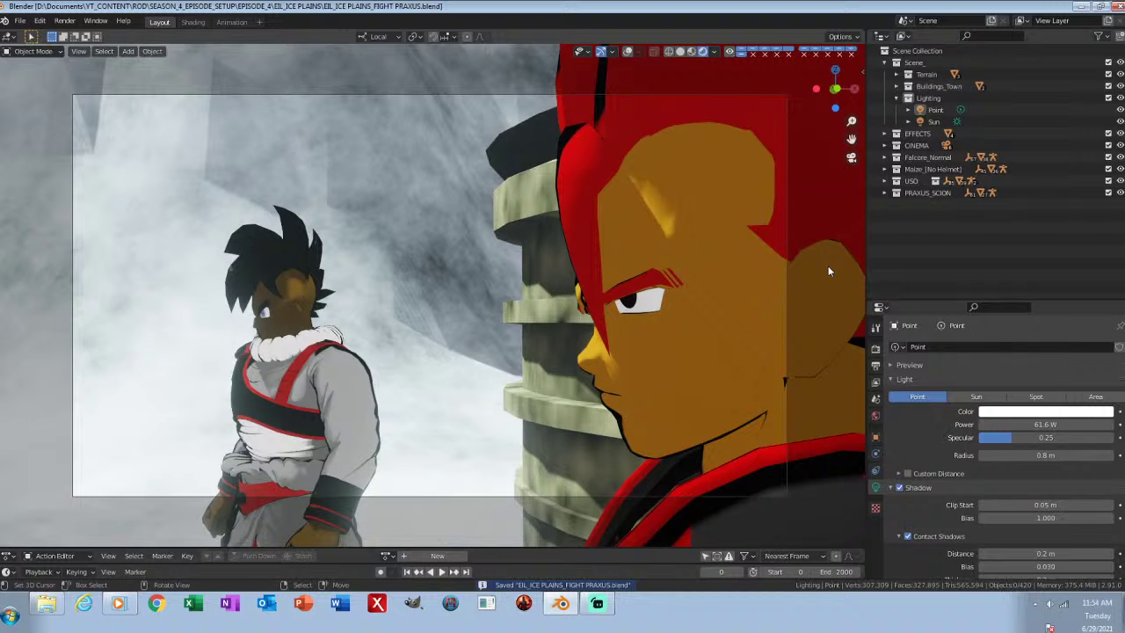
Step: Play the fight animation through to frame 431 and review the scene's output and Eevee render settings
key("space")
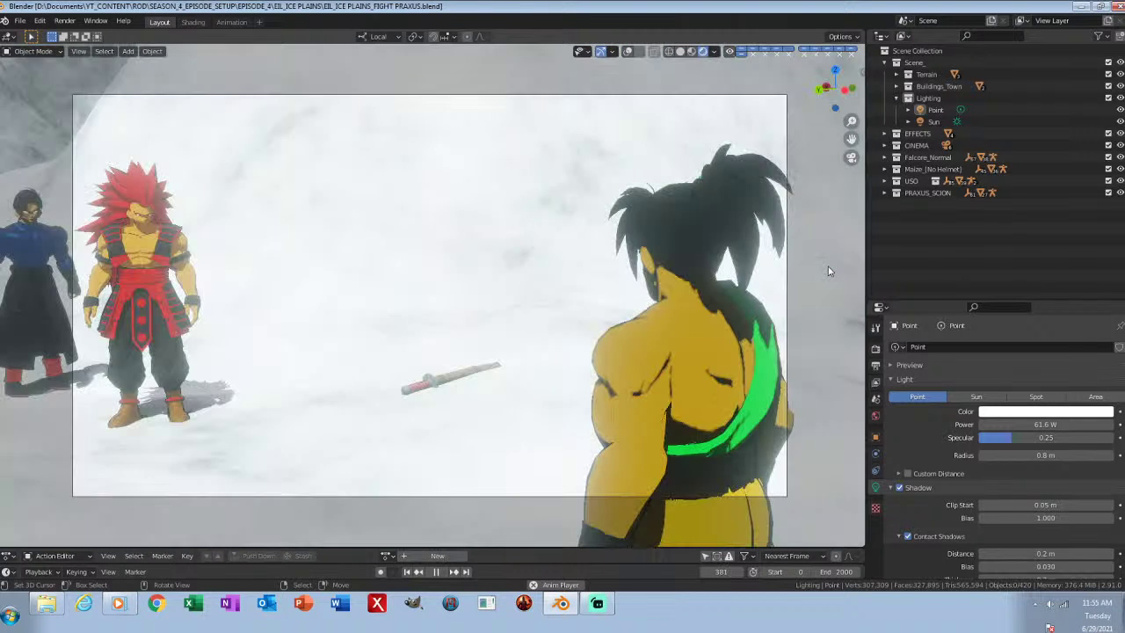
key("space")
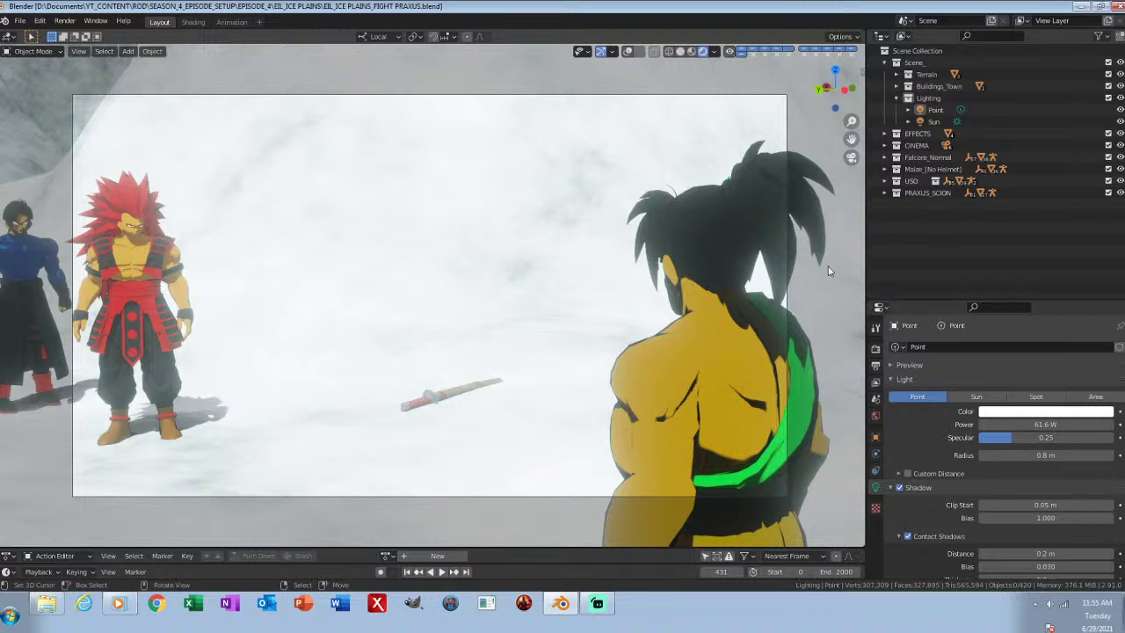
left_click(876, 349)
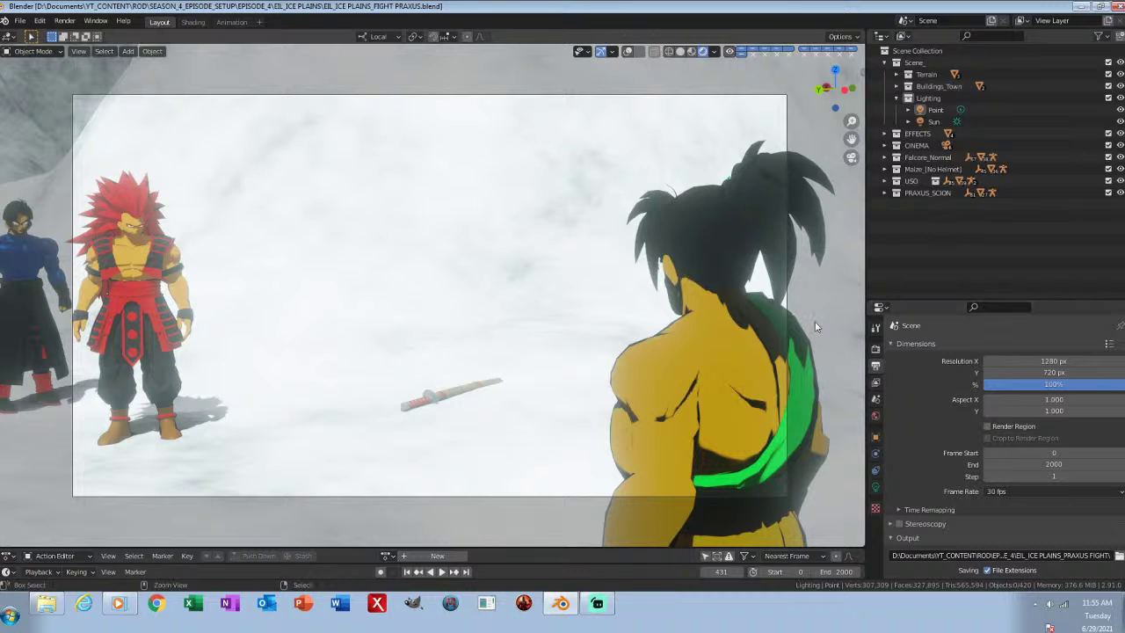
key("ctrl+s")
left_click(876, 350)
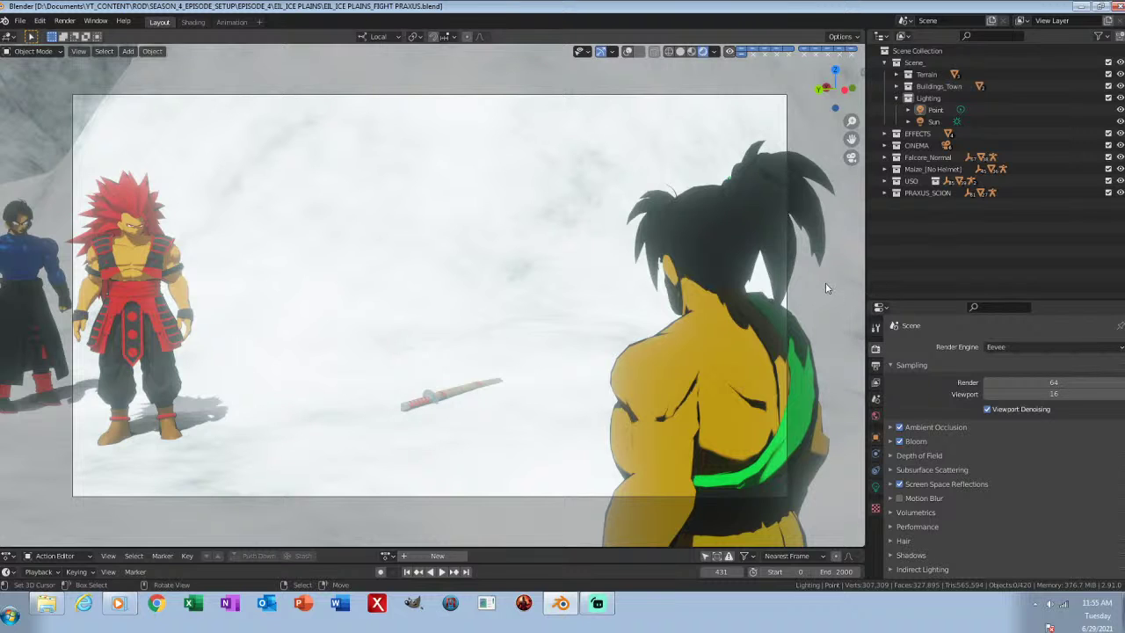
Step: Return to the first frame, save the file and play the opening shots in short stretches up to frame 213
left_click(407, 573)
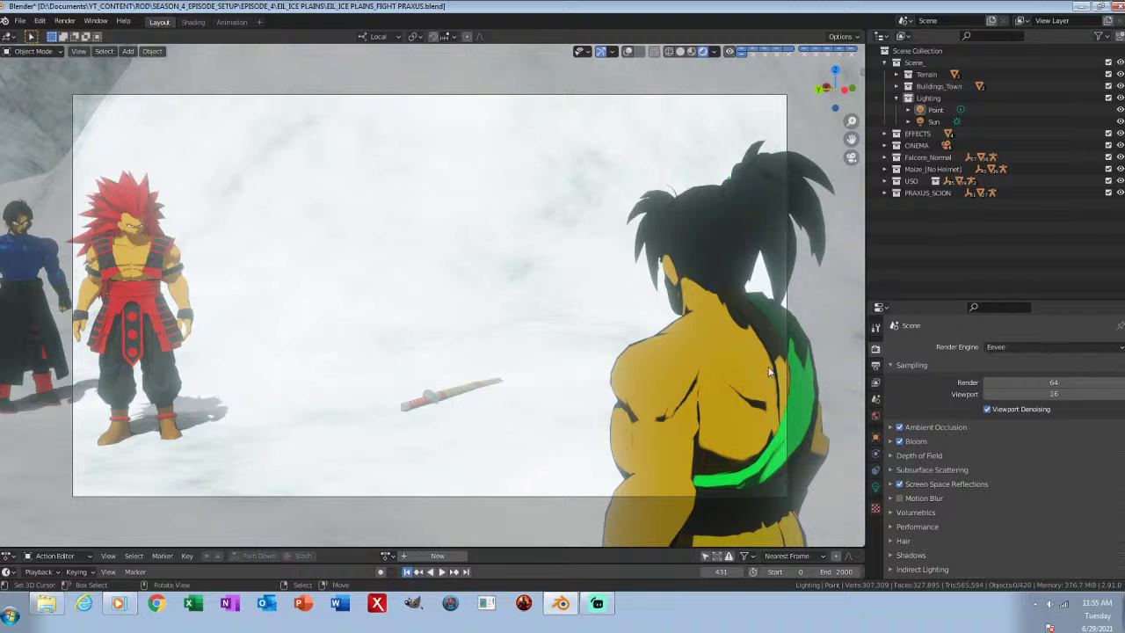
key("ctrl+s")
key("space")
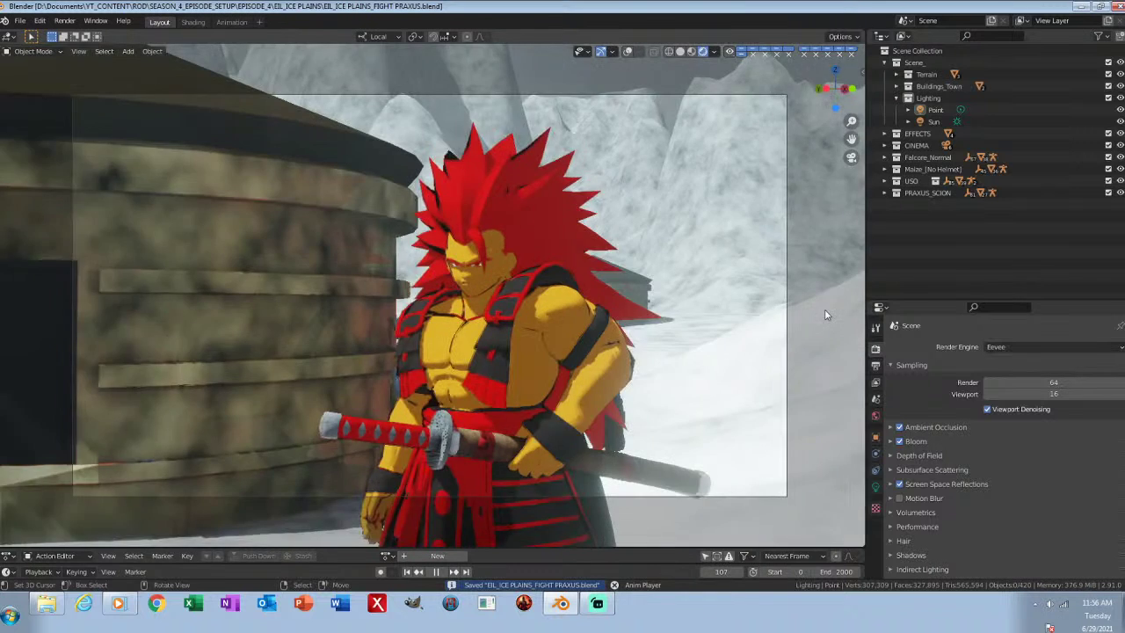
key("space")
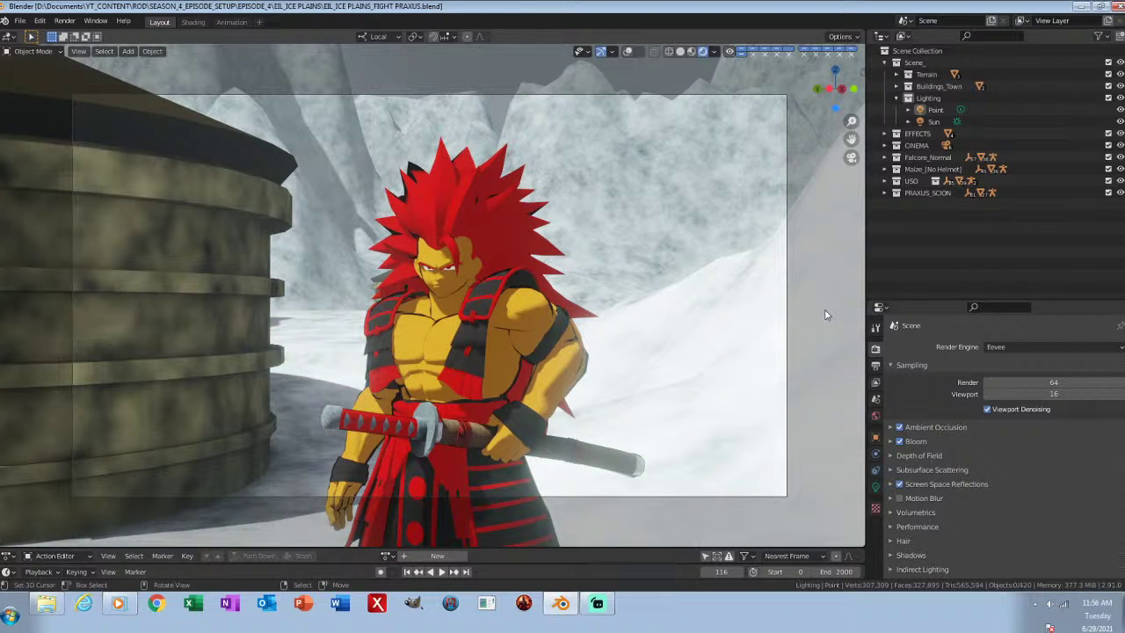
key("space")
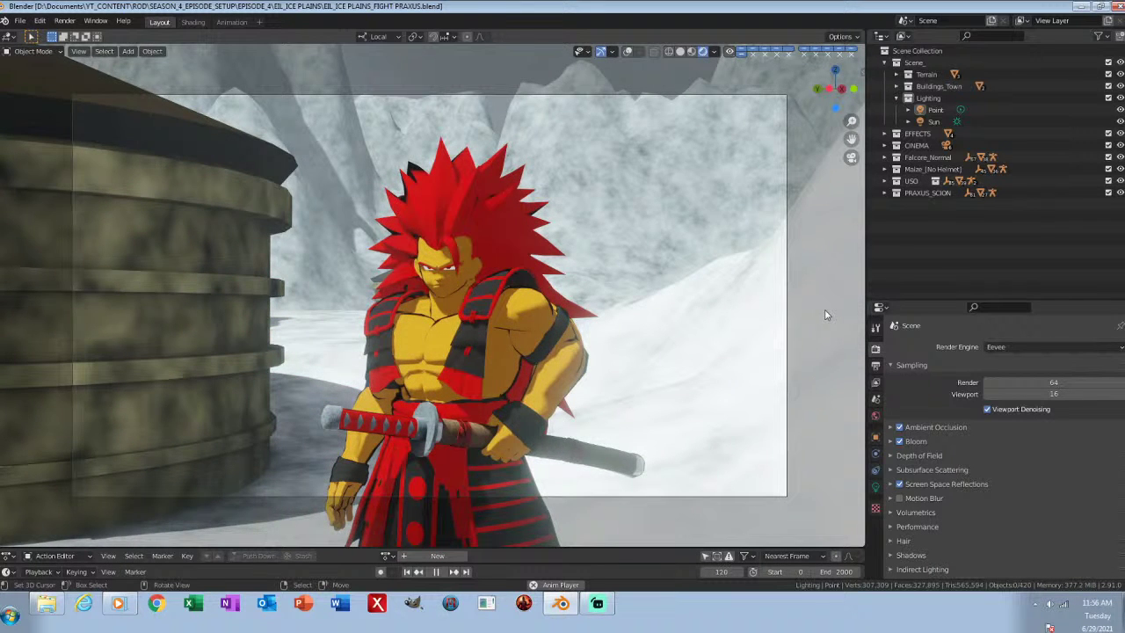
key("space")
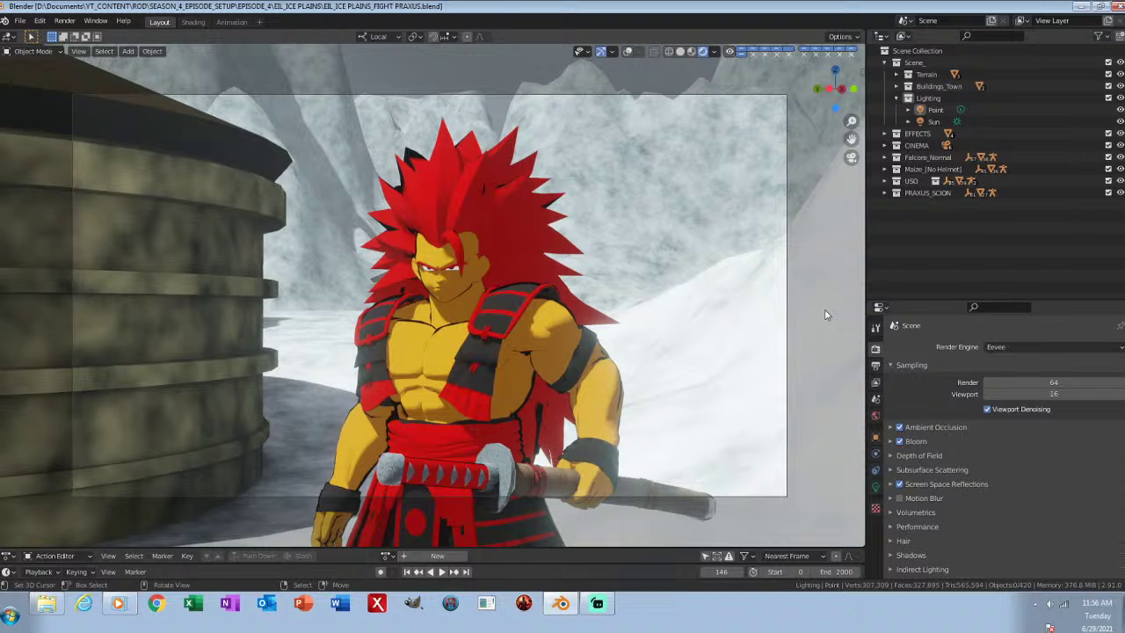
key("space")
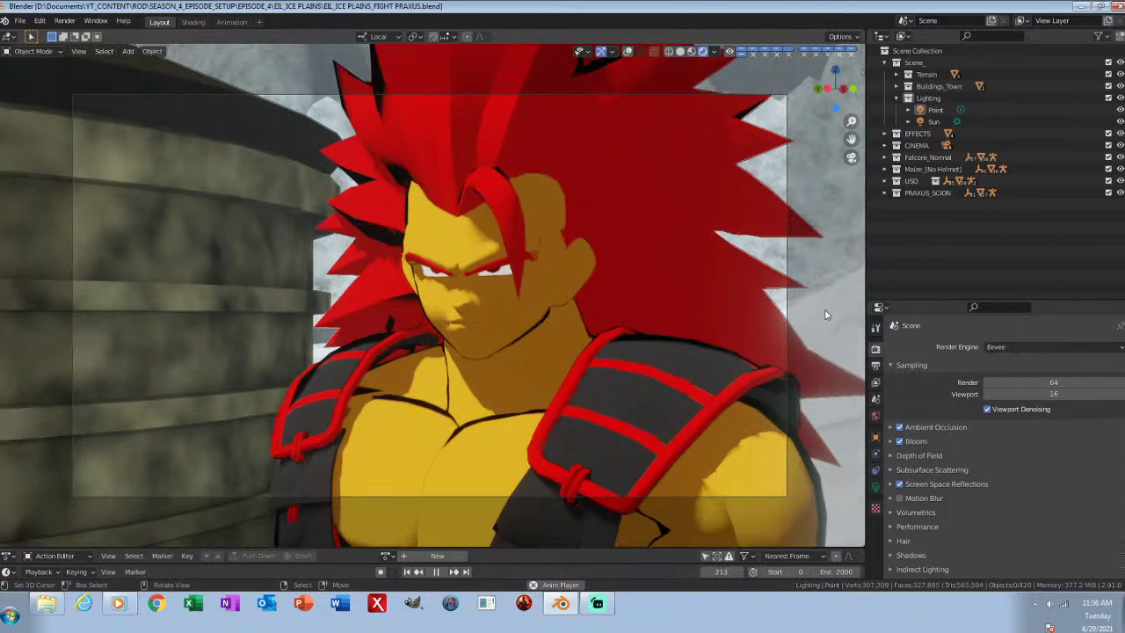
key("space")
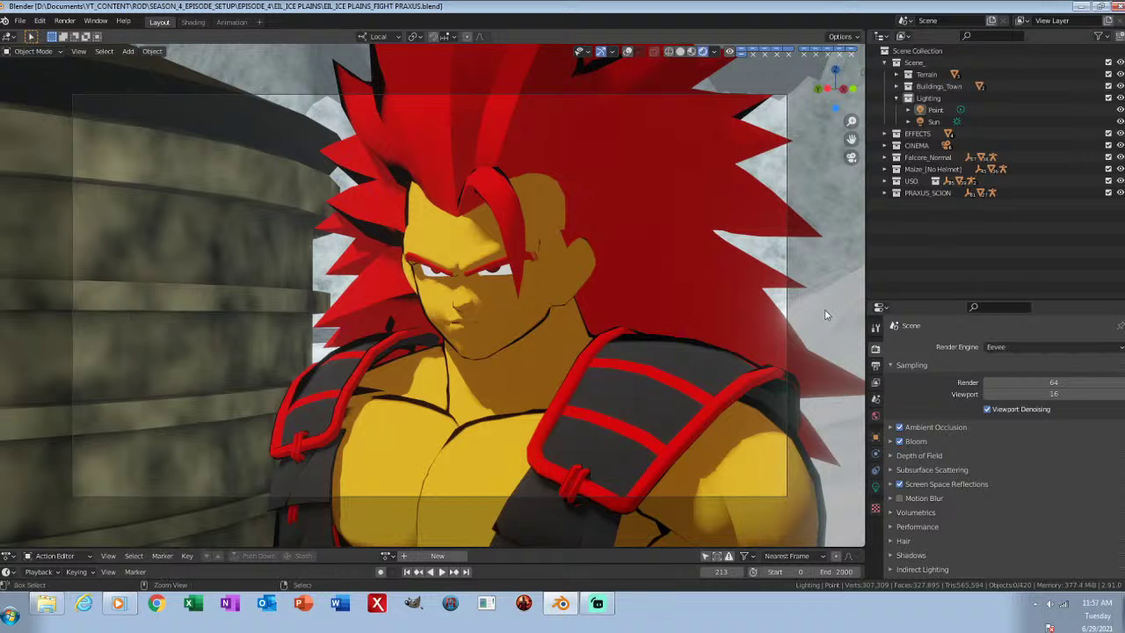
Step: Save the file and continue the playback to the close-up of Praxus at frame 311
key("ctrl+s")
key("space")
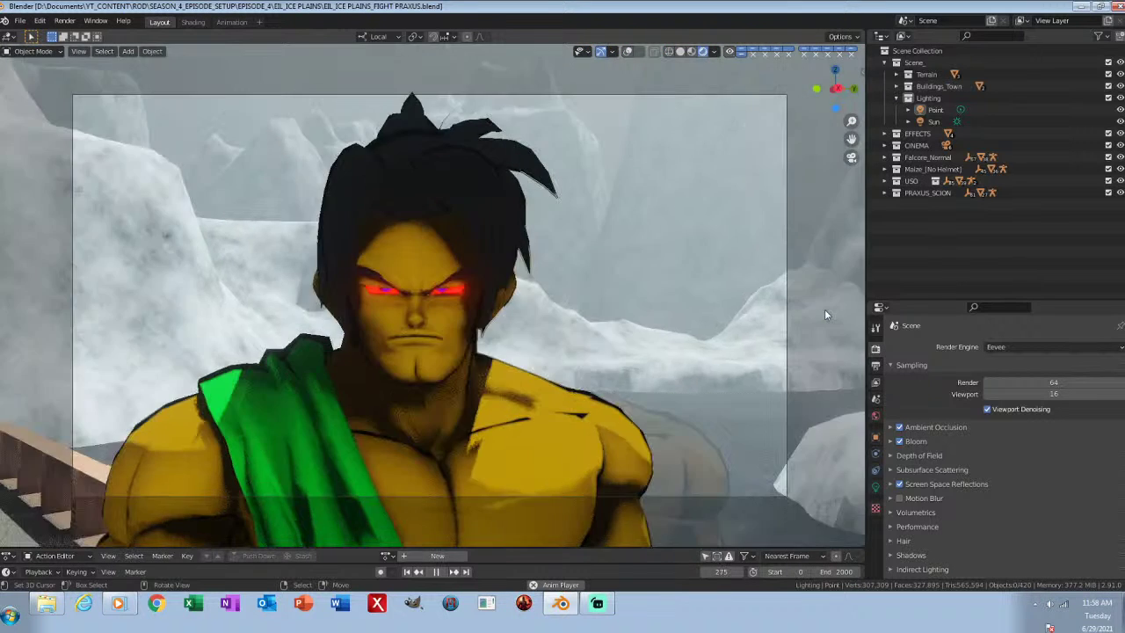
key("space")
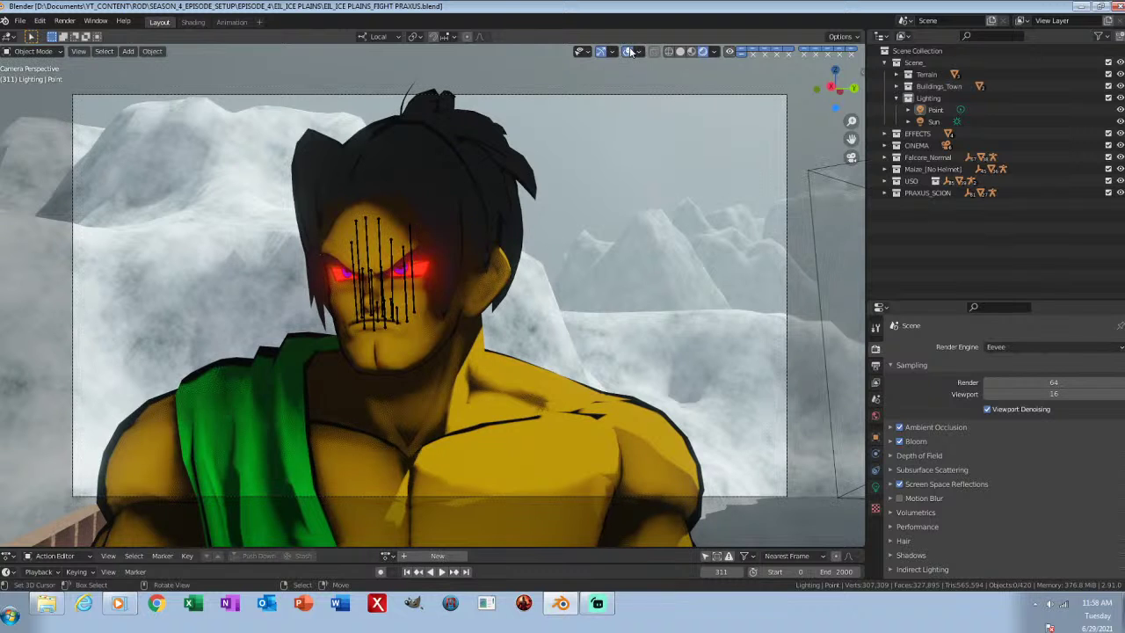
Step: Select the Praxus armature and examine his pose and glowing eyes from several angles outside the camera view
left_click(993, 194)
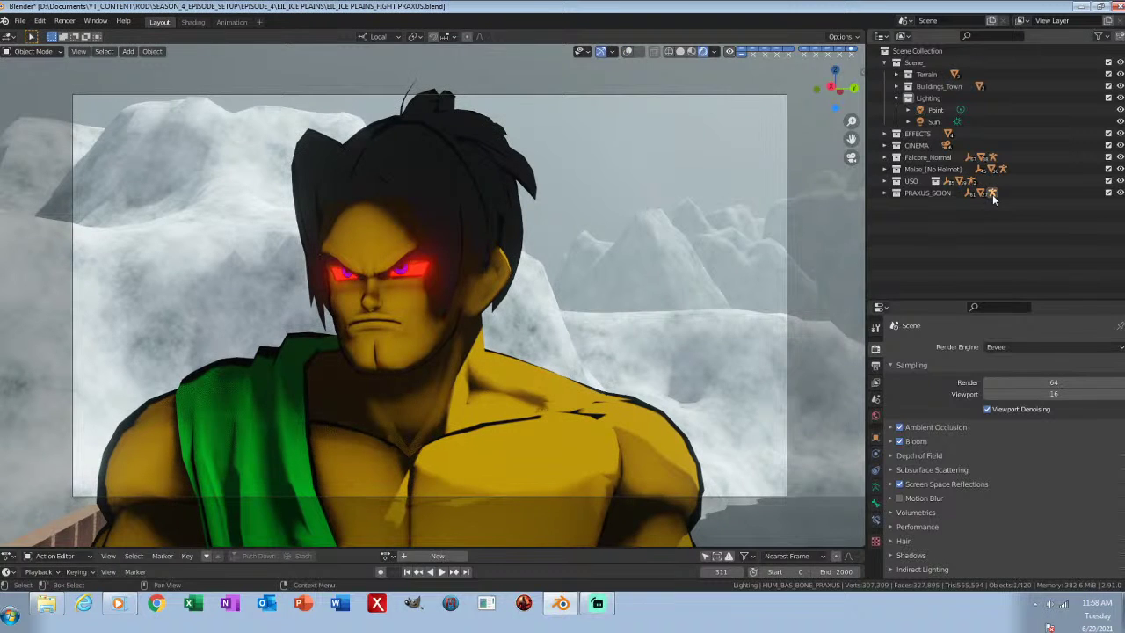
key("KP_0")
key("KP_Decimal")
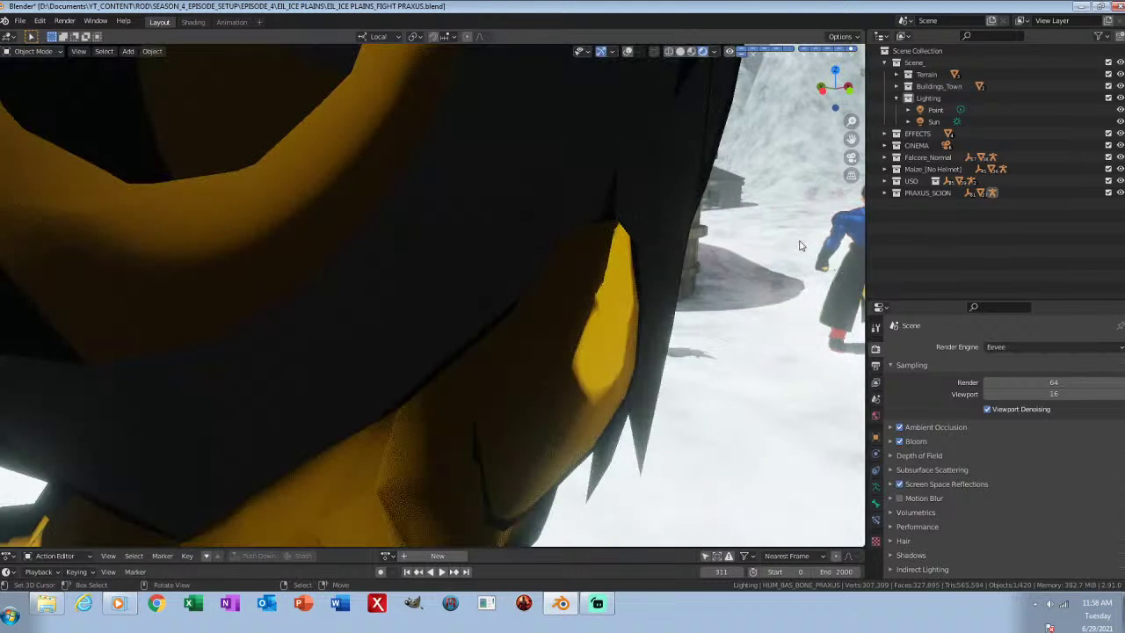
middle_click_drag(800, 246, 526, 453)
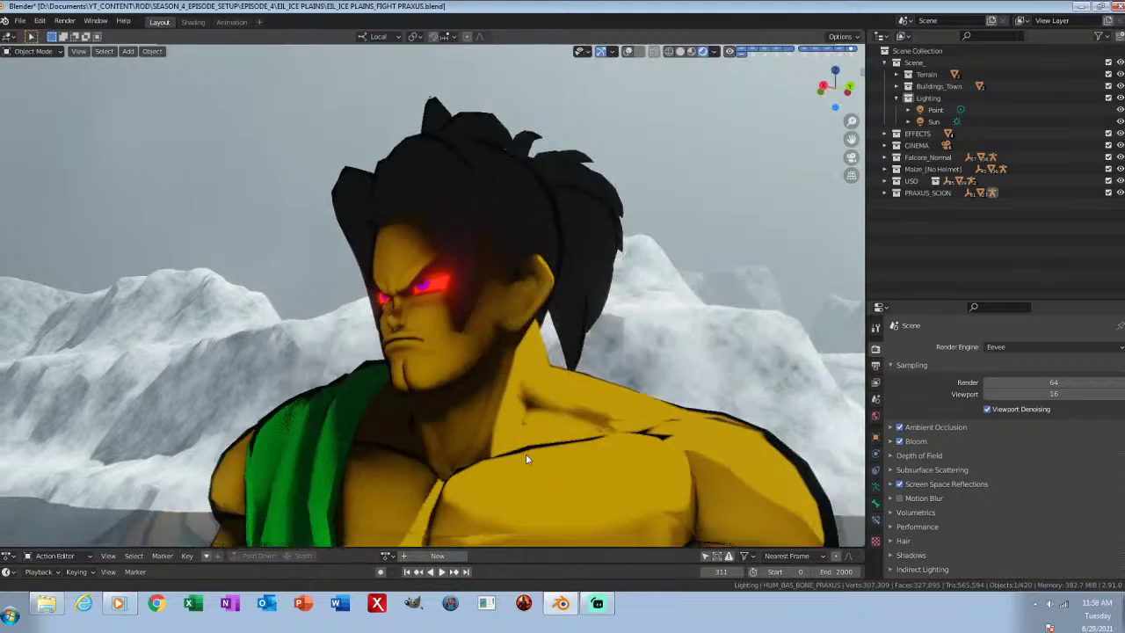
middle_click_drag(517, 365, 591, 411)
middle_click_drag(595, 349, 635, 402, "ctrl")
key("ctrl+s")
middle_click_drag(566, 389, 589, 402)
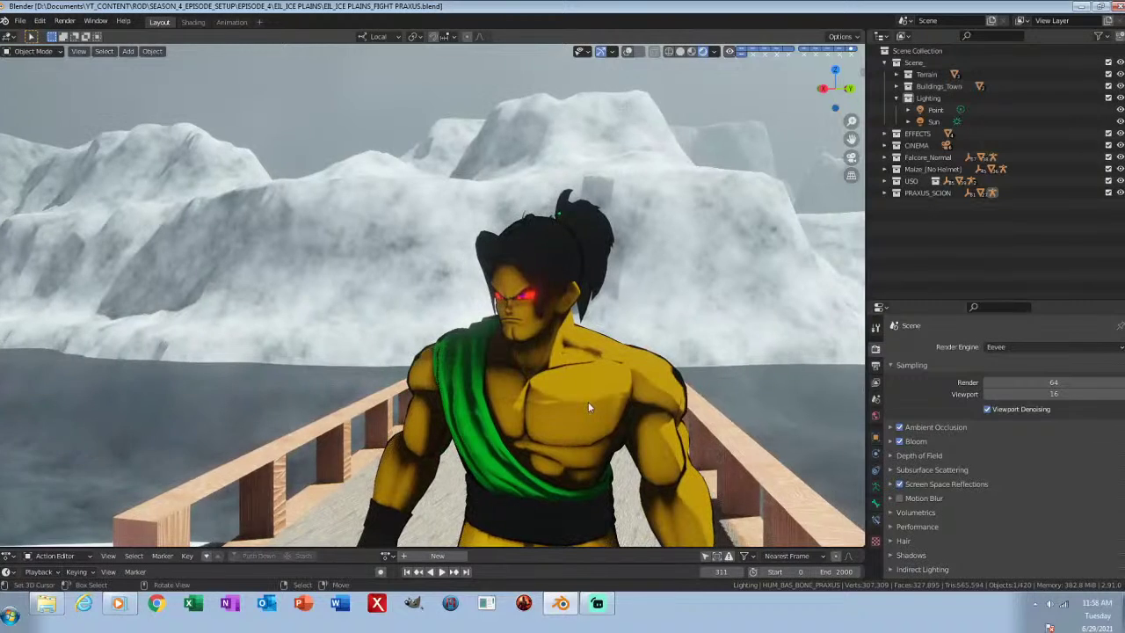
Step: Return to the camera view, deselect everything, save the file and play on to frame 349
key("KP_0")
key("ctrl+s")
key("alt+a")
key("ctrl+s")
key("space")
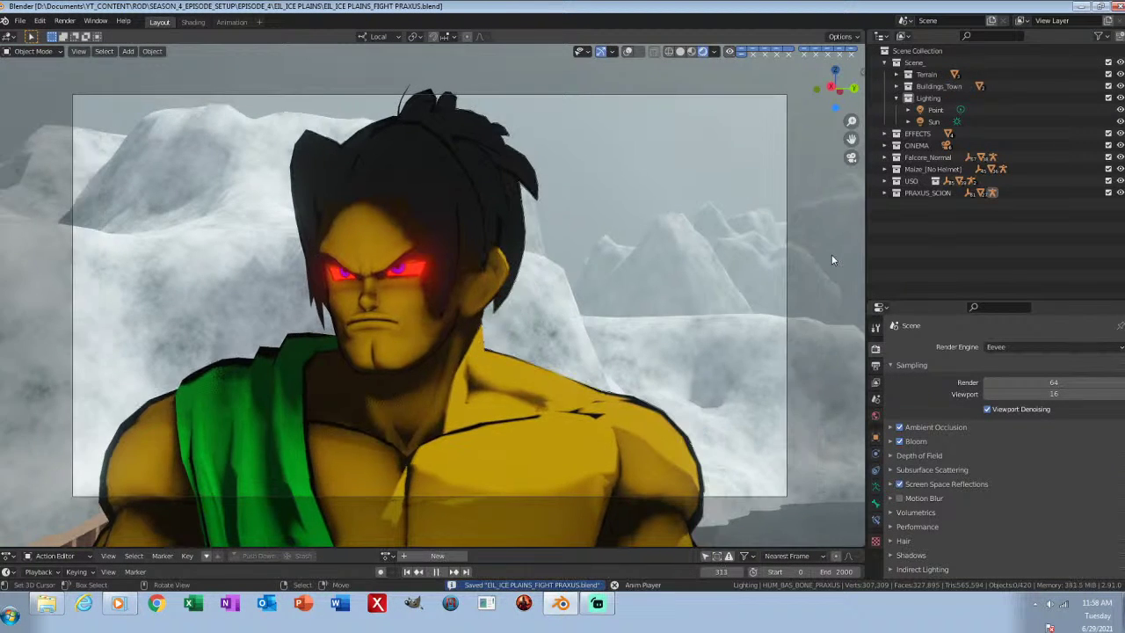
key("space")
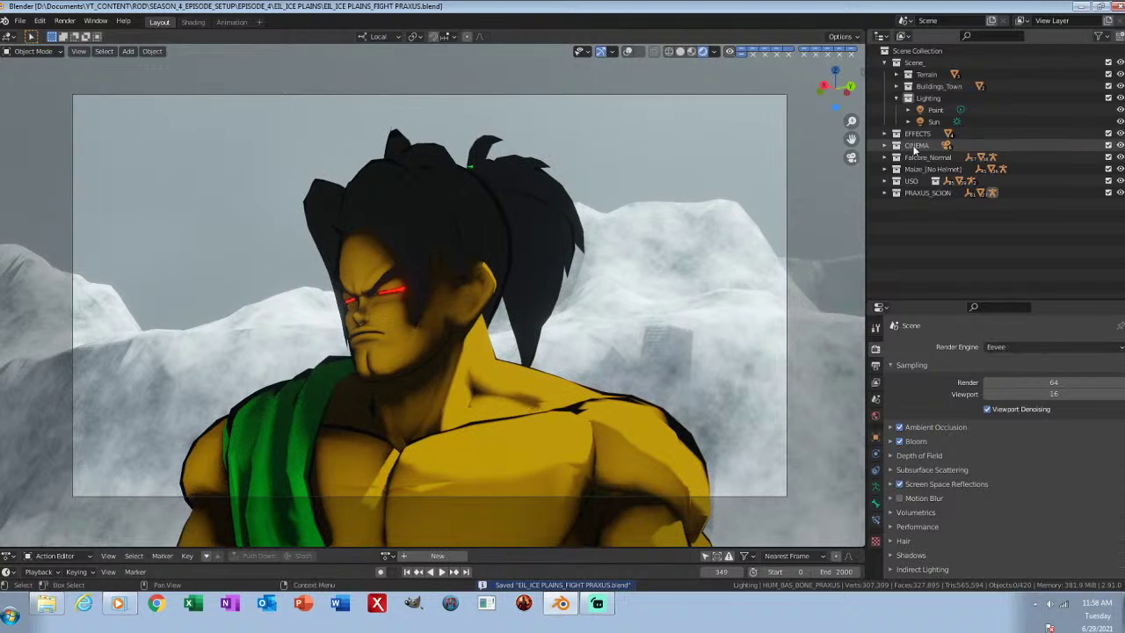
Step: Expand the CINEMA collection, select PRAXUS.CAM.1, save the file and play the animation to frame 406
left_click(884, 145)
left_click(939, 205)
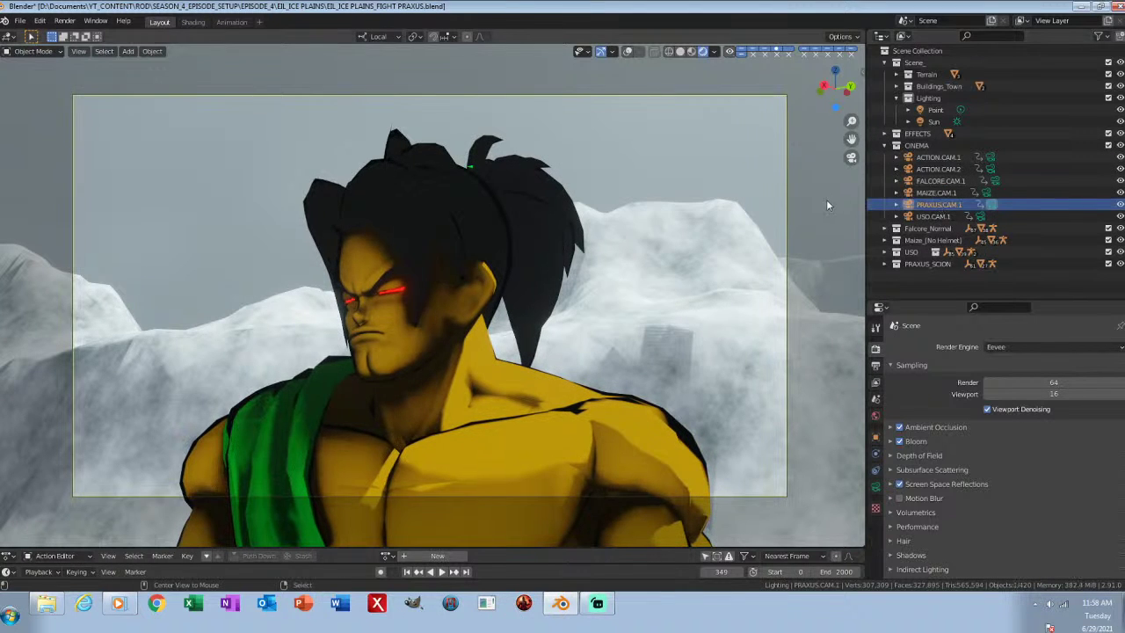
key("ctrl+s")
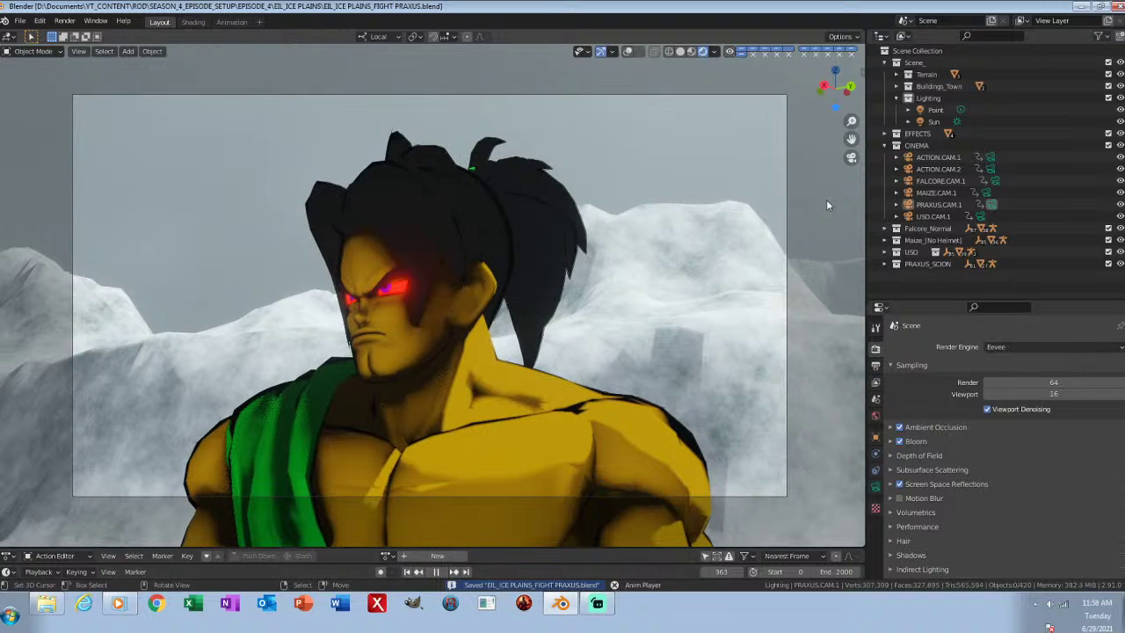
key("space")
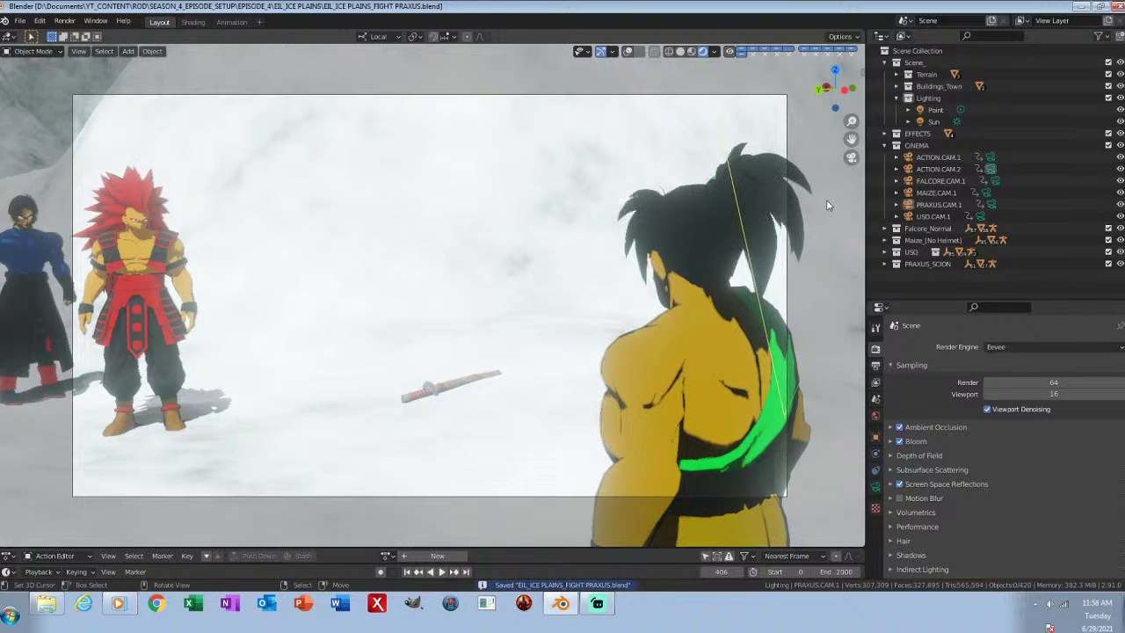
Step: Select the Point light, save the file and play the fight onward to frame 994 with the CINEMA collection active
left_click(936, 112)
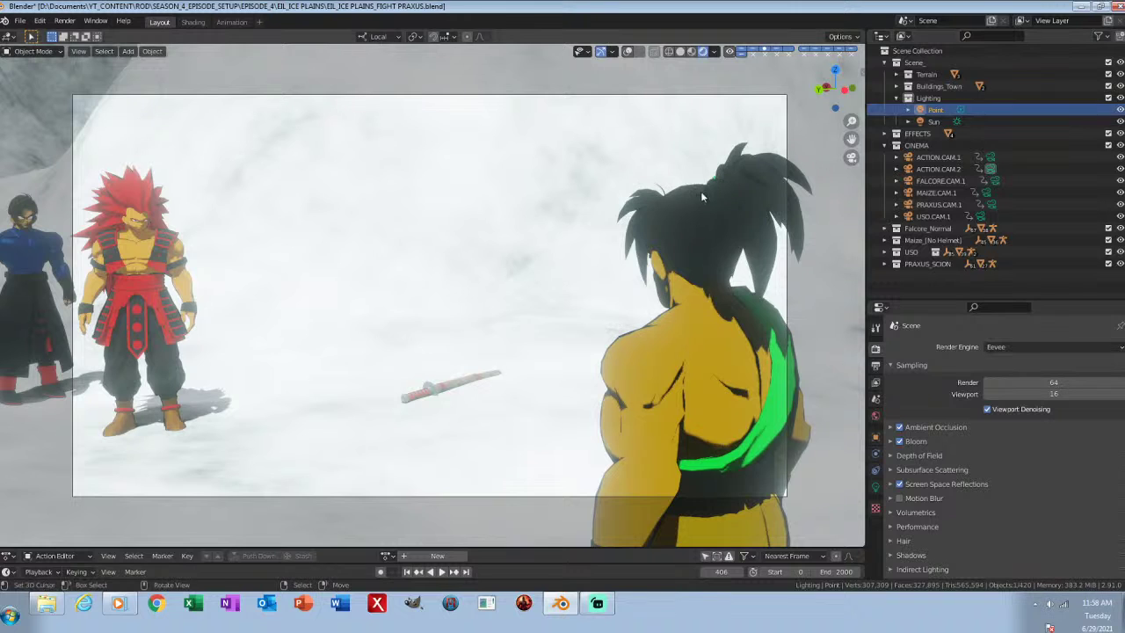
key("ctrl+s")
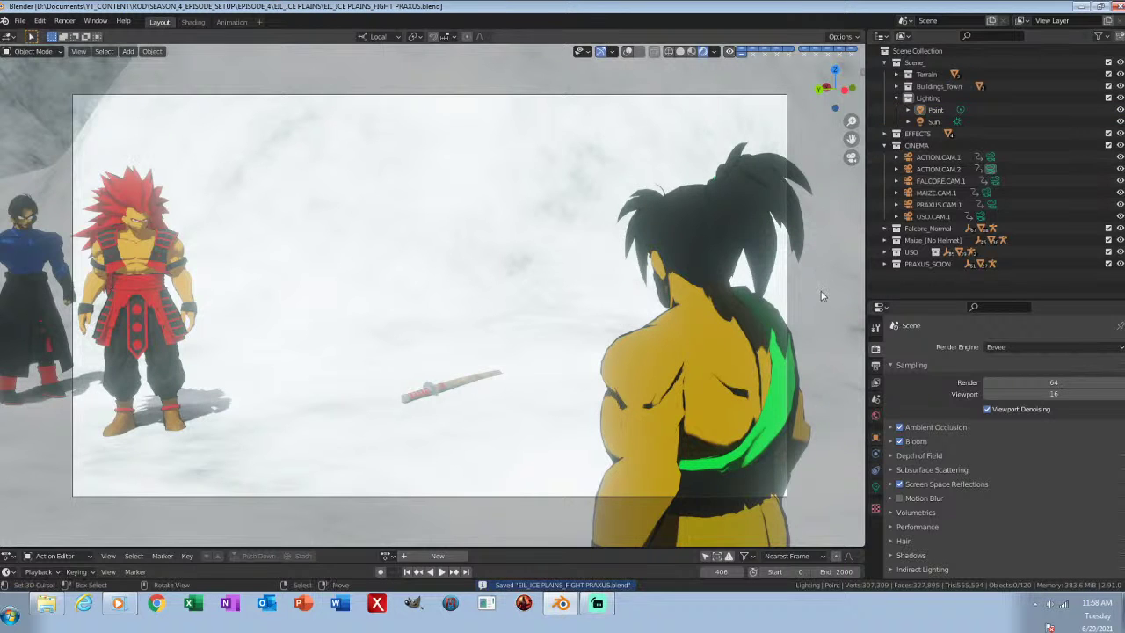
left_click(916, 147)
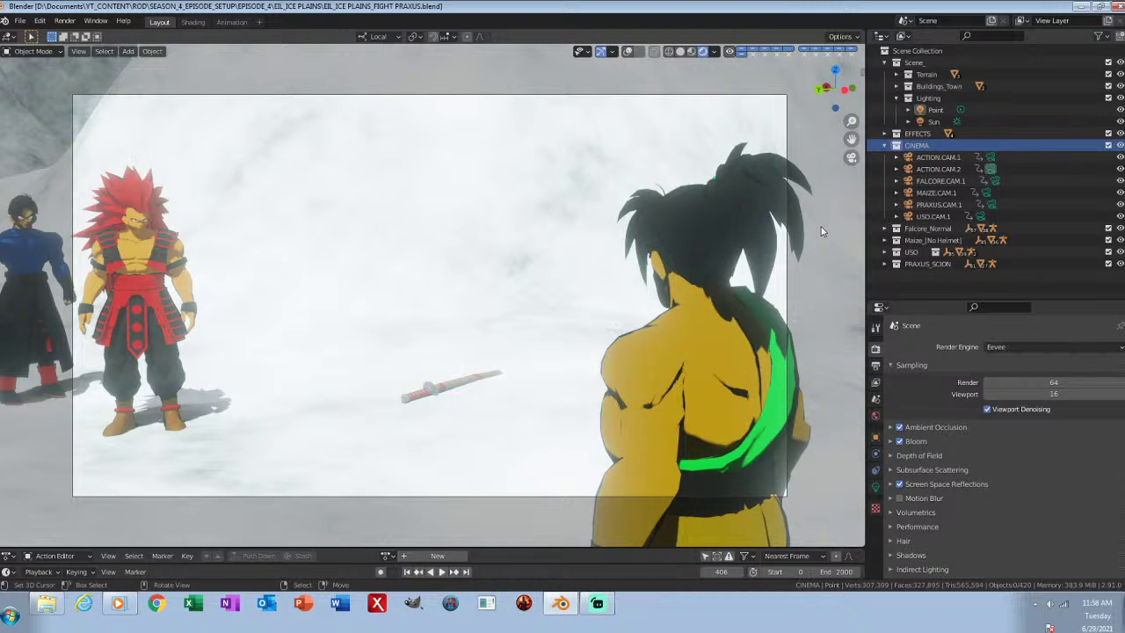
key("space")
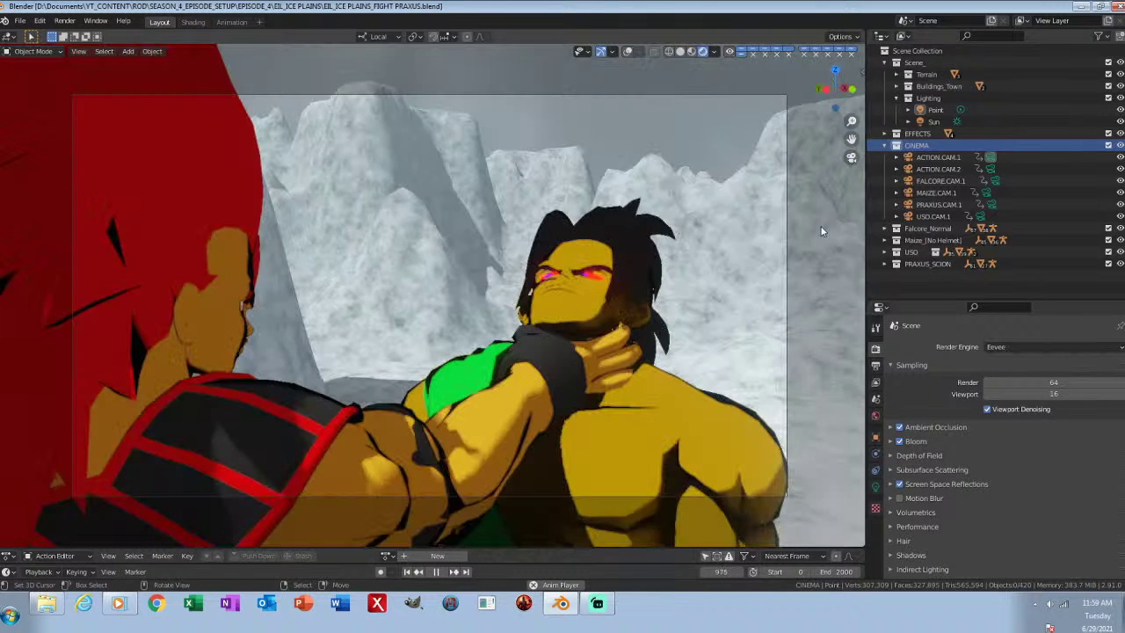
key("space")
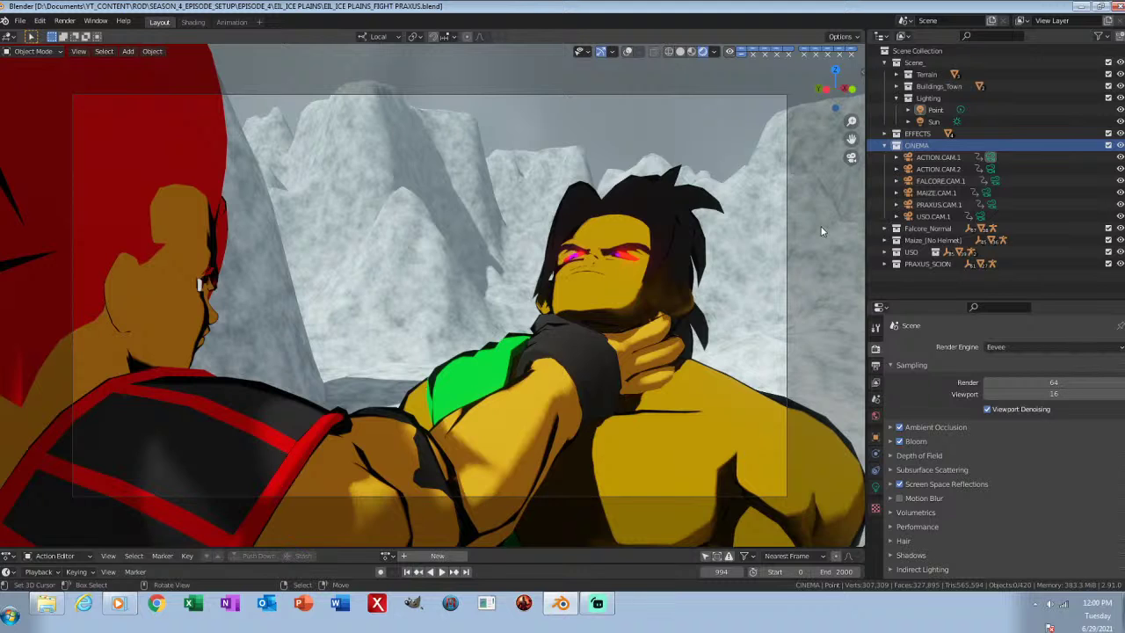
Step: Look through the output resolution presets without applying one and return to the render settings
left_click(875, 365)
left_click(1111, 344)
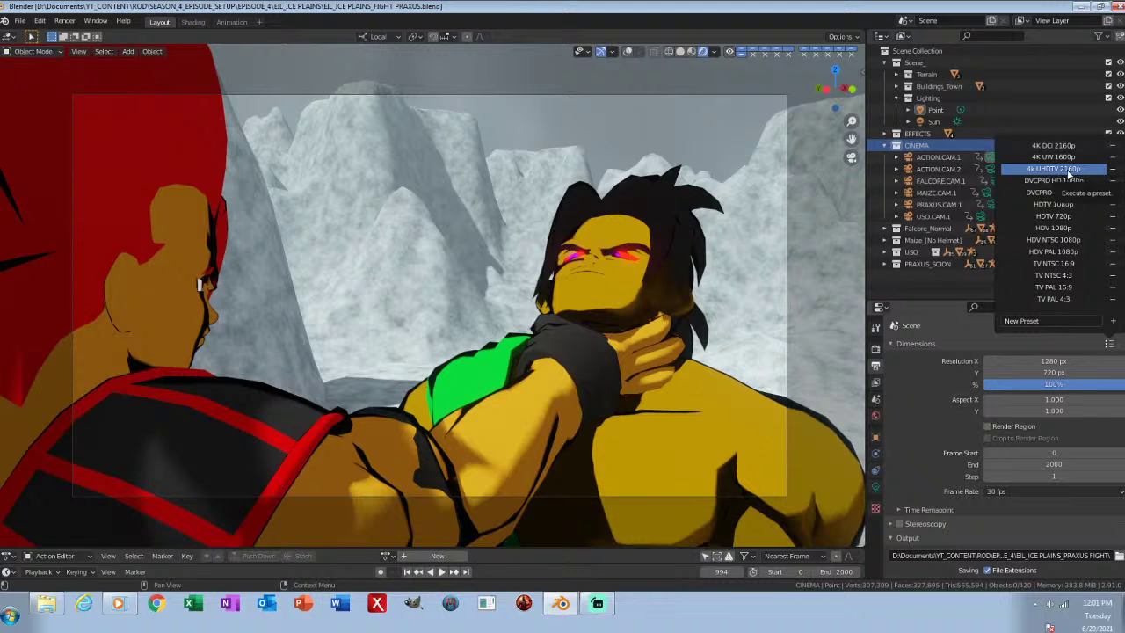
left_click(877, 350)
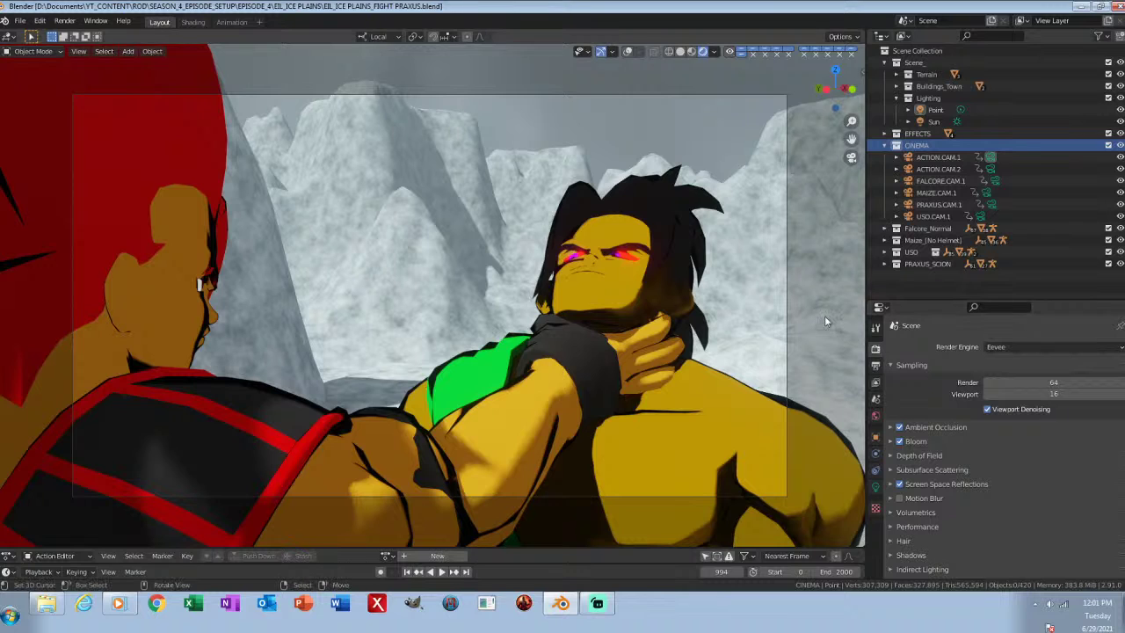
Step: Save the scene file and check the render output dimensions
key("ctrl+s")
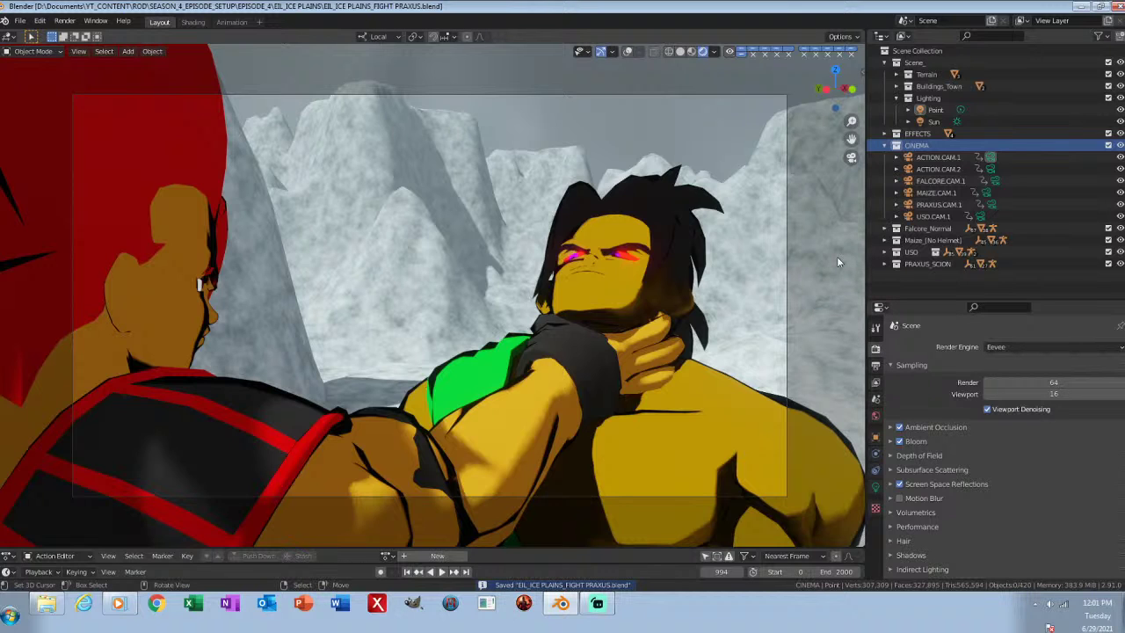
left_click(875, 366)
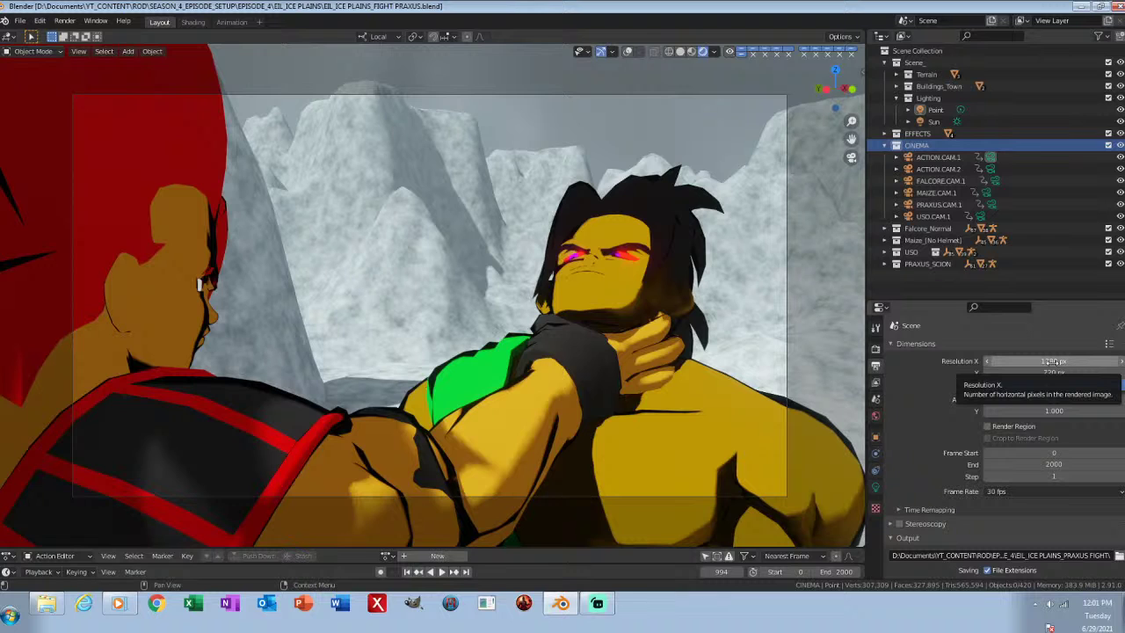
left_click(877, 349)
key("ctrl+s")
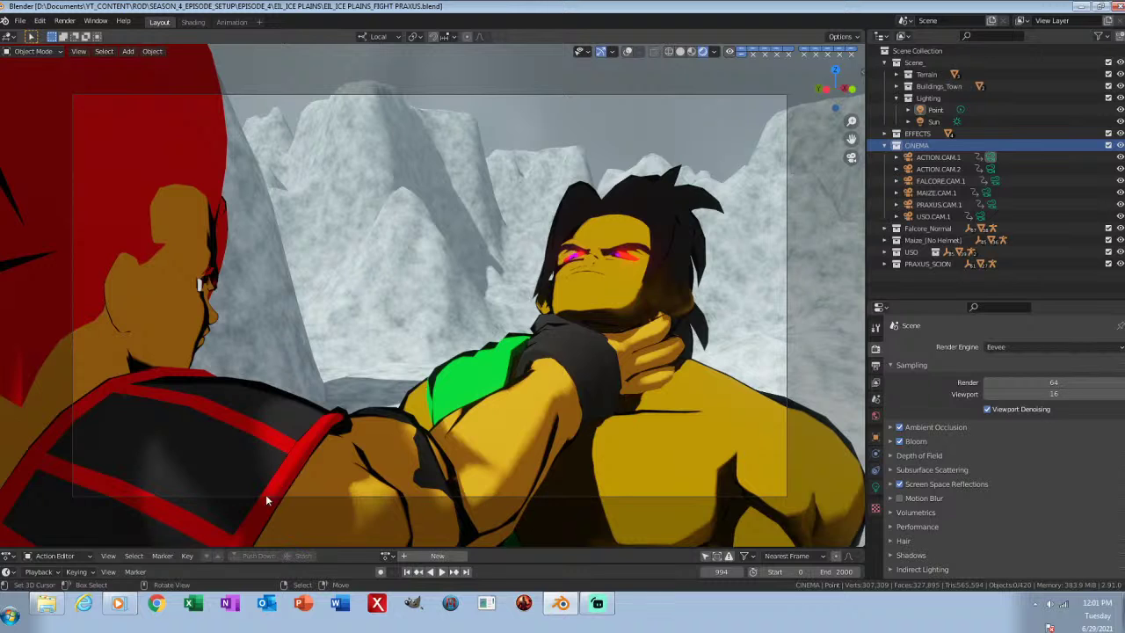
left_click(118, 607)
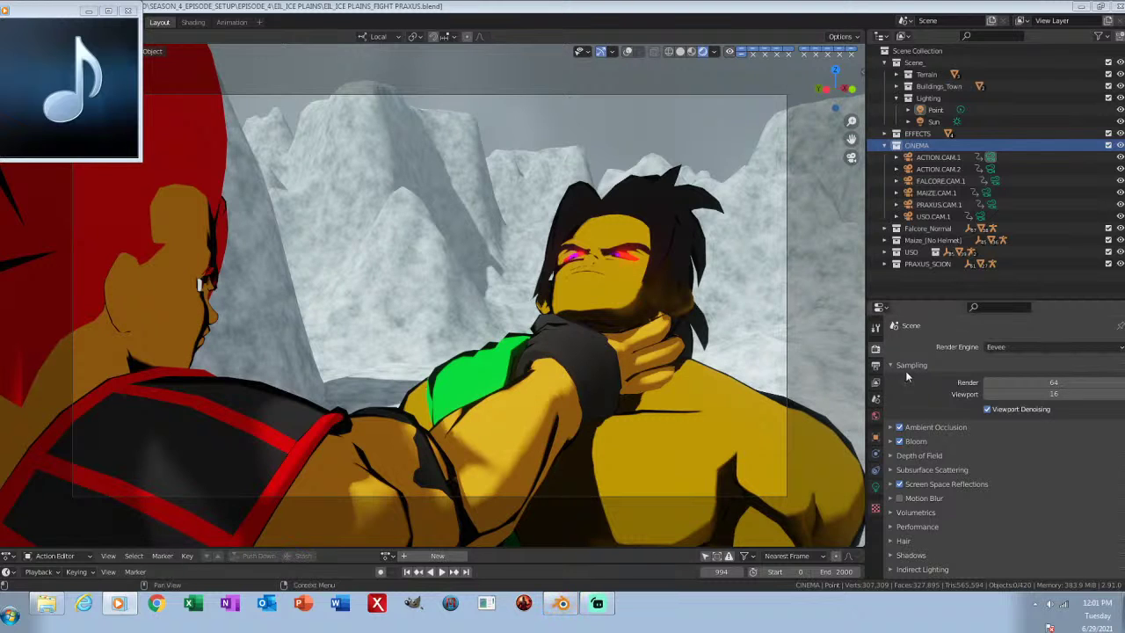
left_click(916, 335)
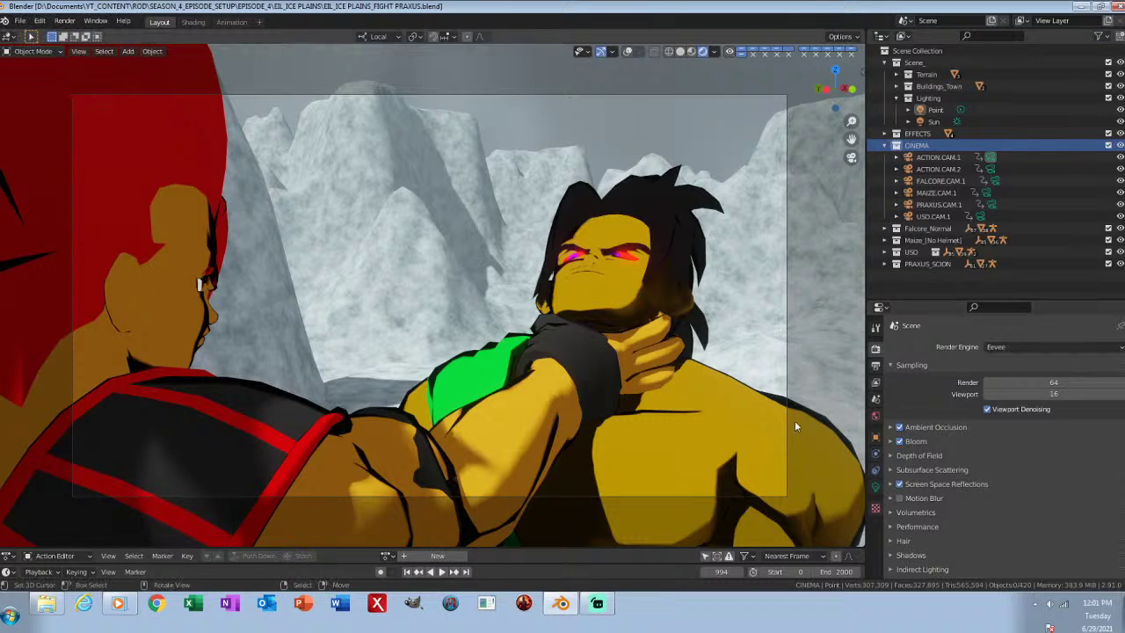
key("ctrl+s")
key("ctrl+s")
Step: Set the scene's color management look to Very High Contrast
scroll(979, 366, "down", 3)
left_click(921, 573)
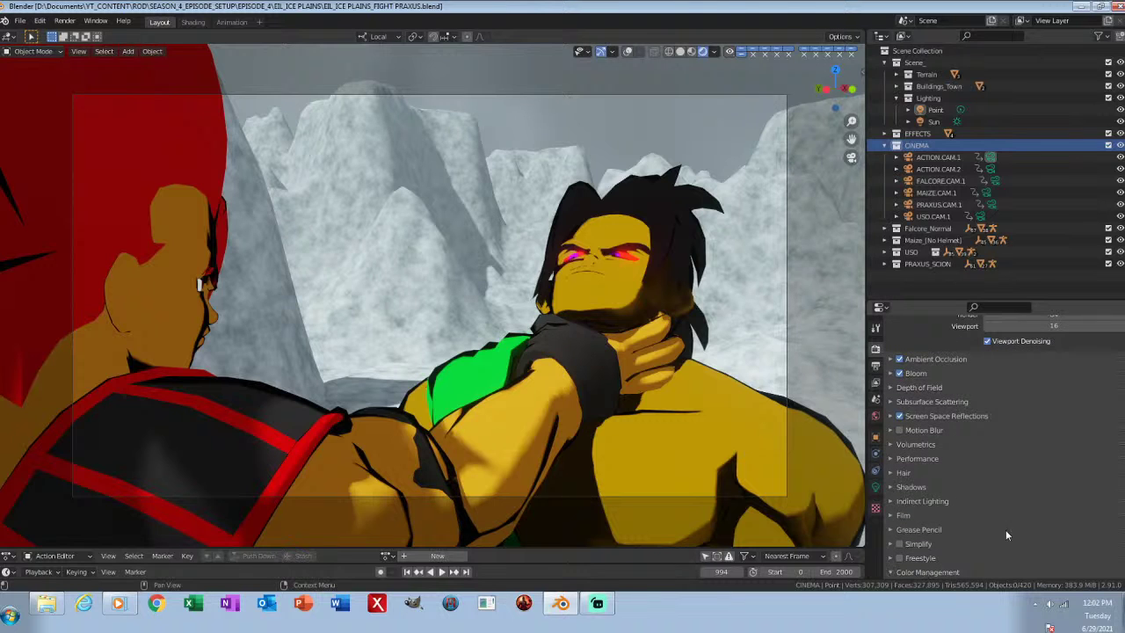
scroll(1014, 523, "down", 5)
left_click(1015, 511)
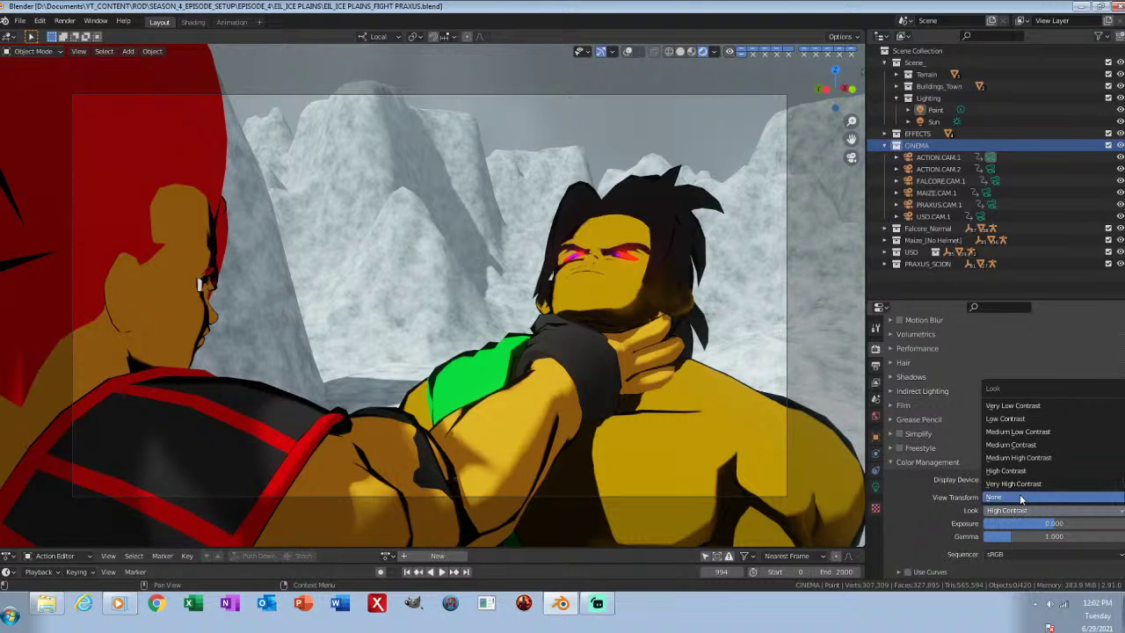
left_click(1019, 485)
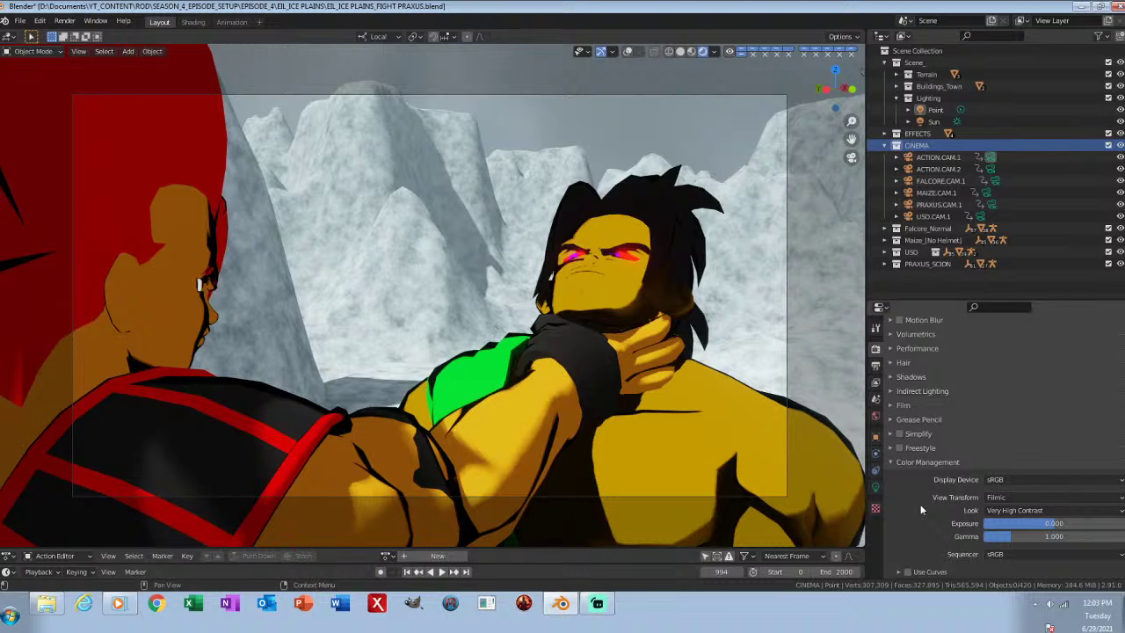
Step: Set the color management look to High Contrast and save the file
left_click(1011, 510)
left_click(1011, 472)
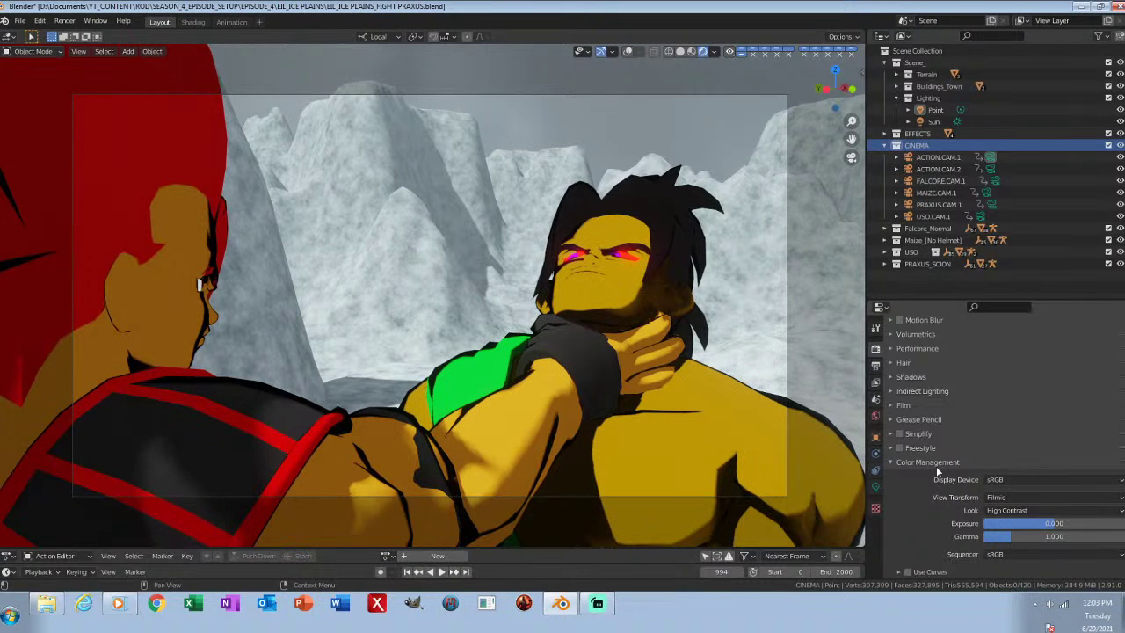
scroll(936, 467, "up", 5)
key("ctrl+s")
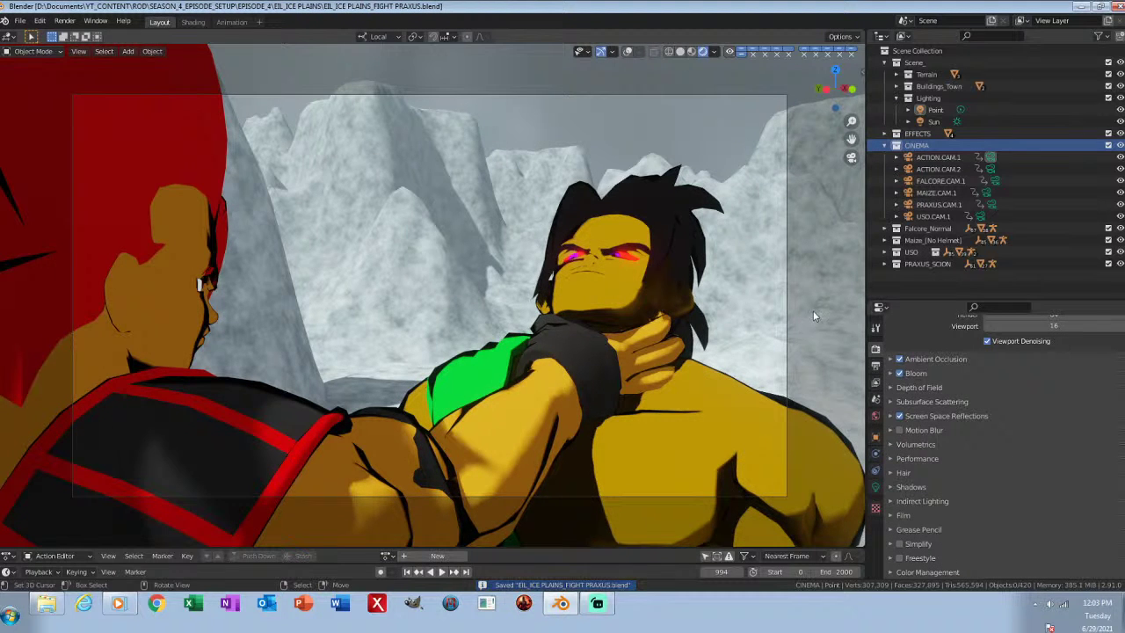
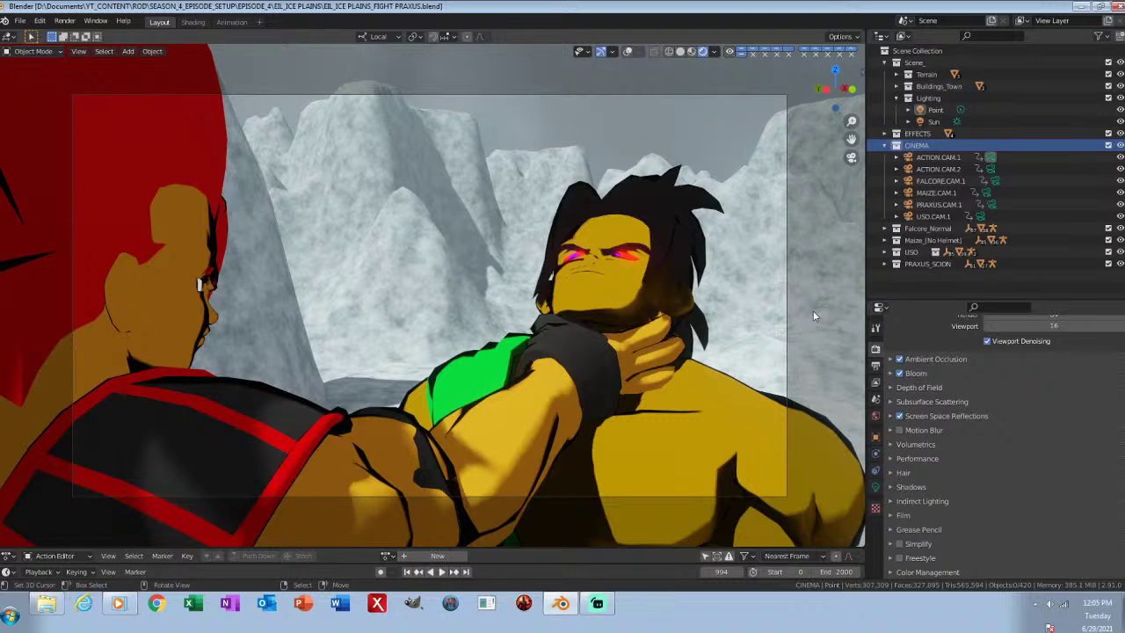
Step: Play the fight animation in stages through to frame 1398 to review the camera shots
key("space")
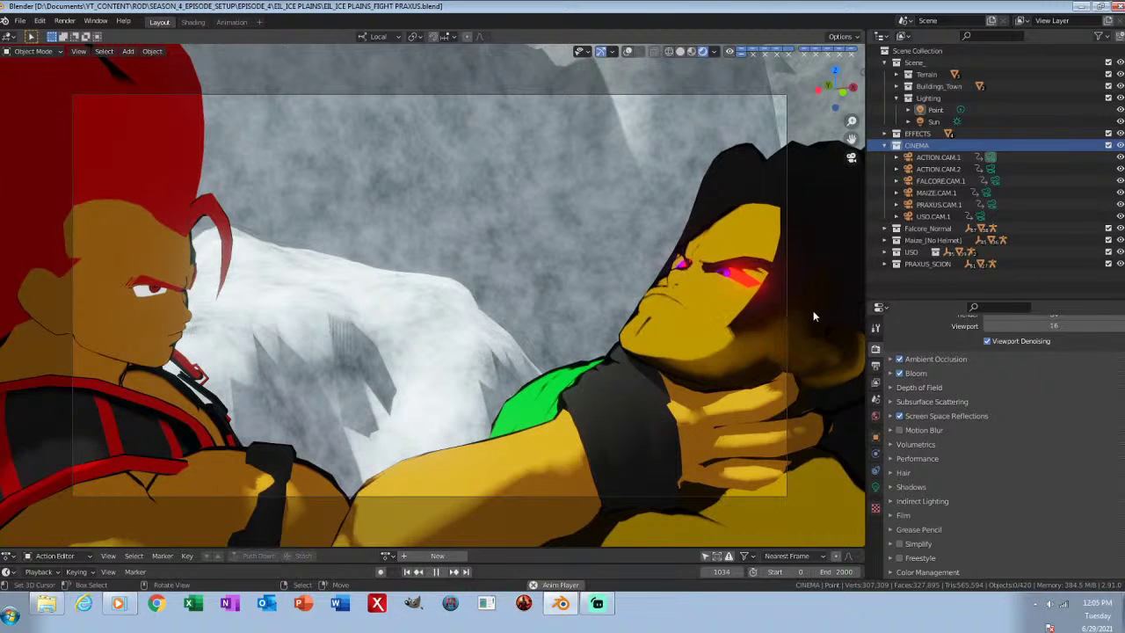
key("space")
key("ctrl+s")
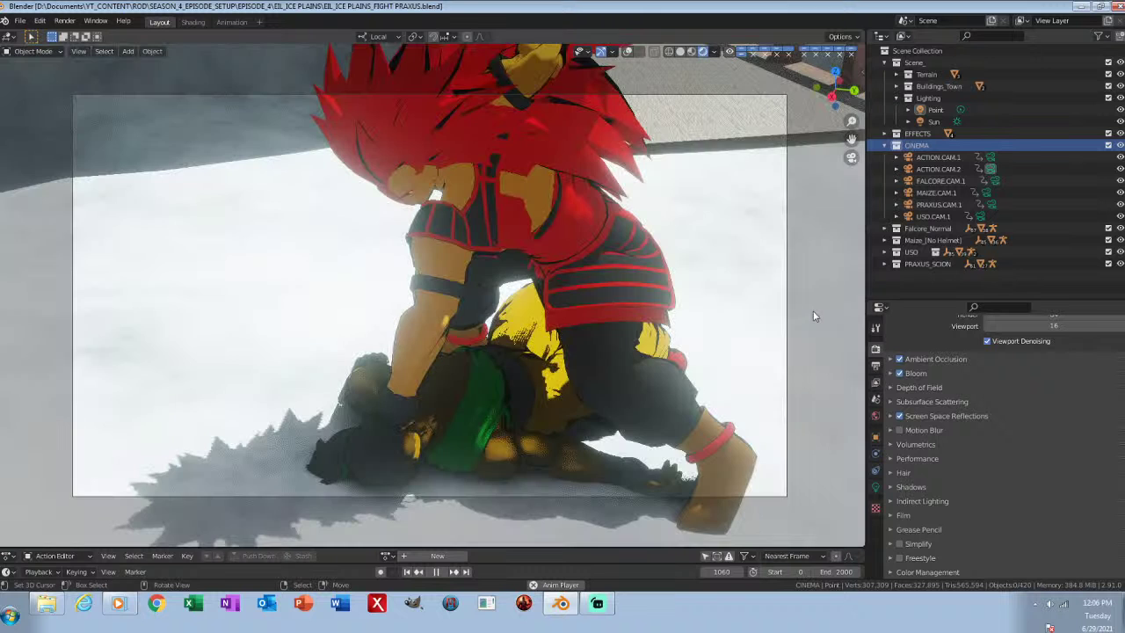
key("space")
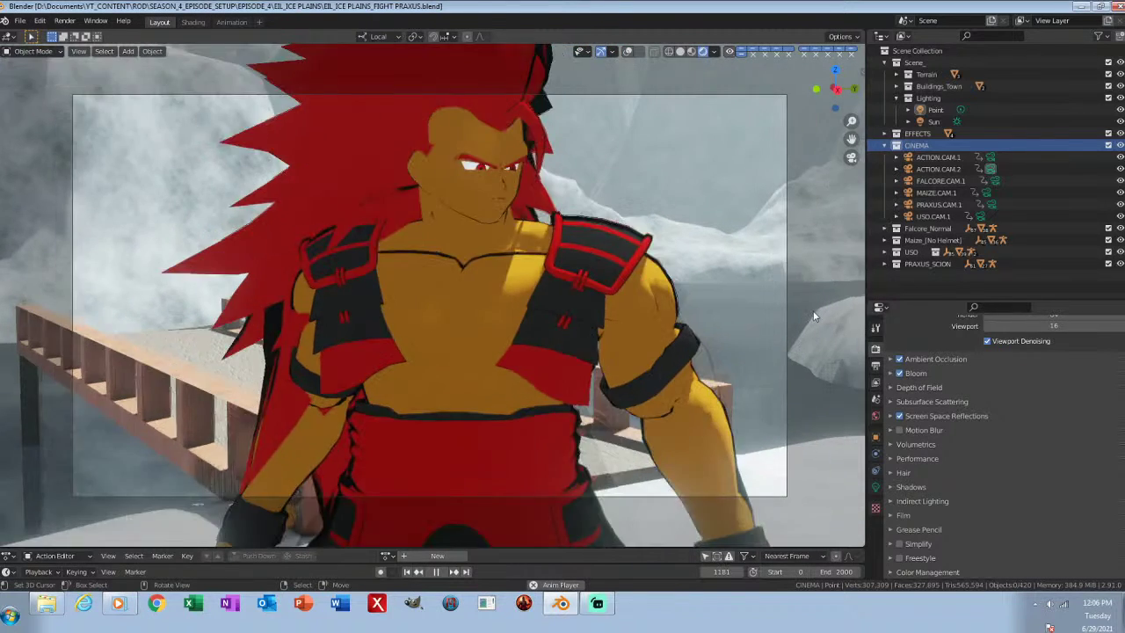
key("space")
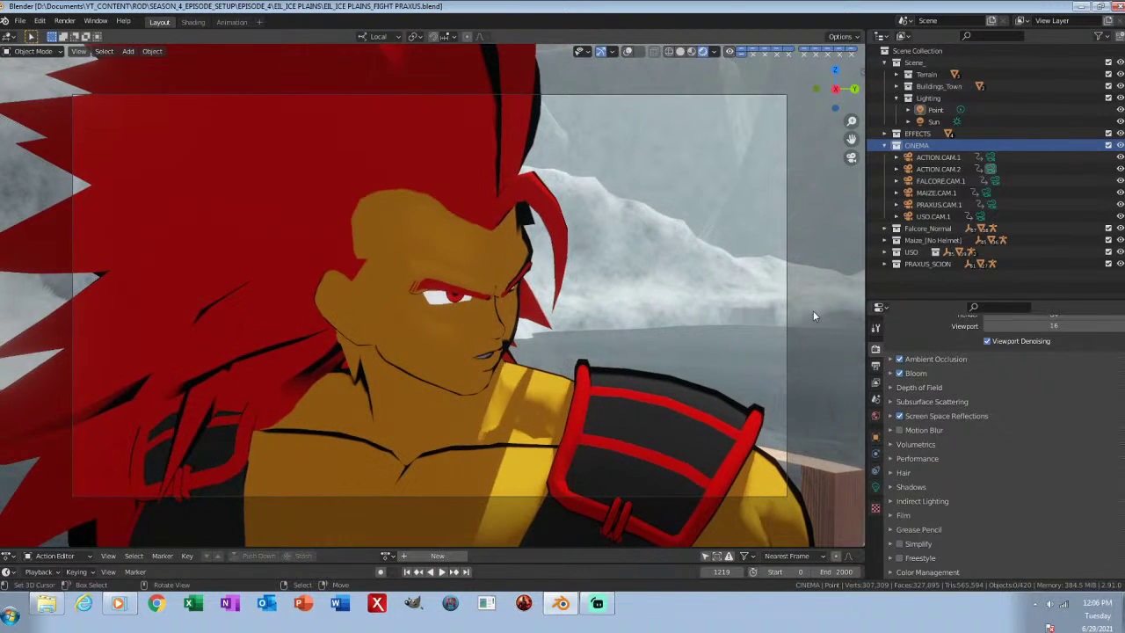
key("space")
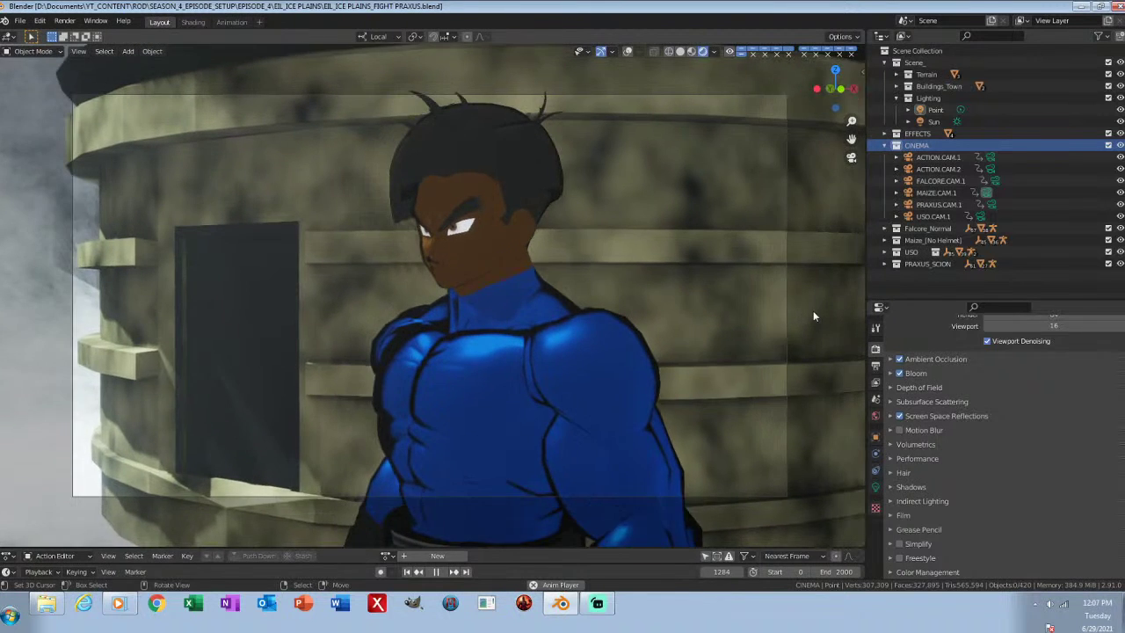
key("space")
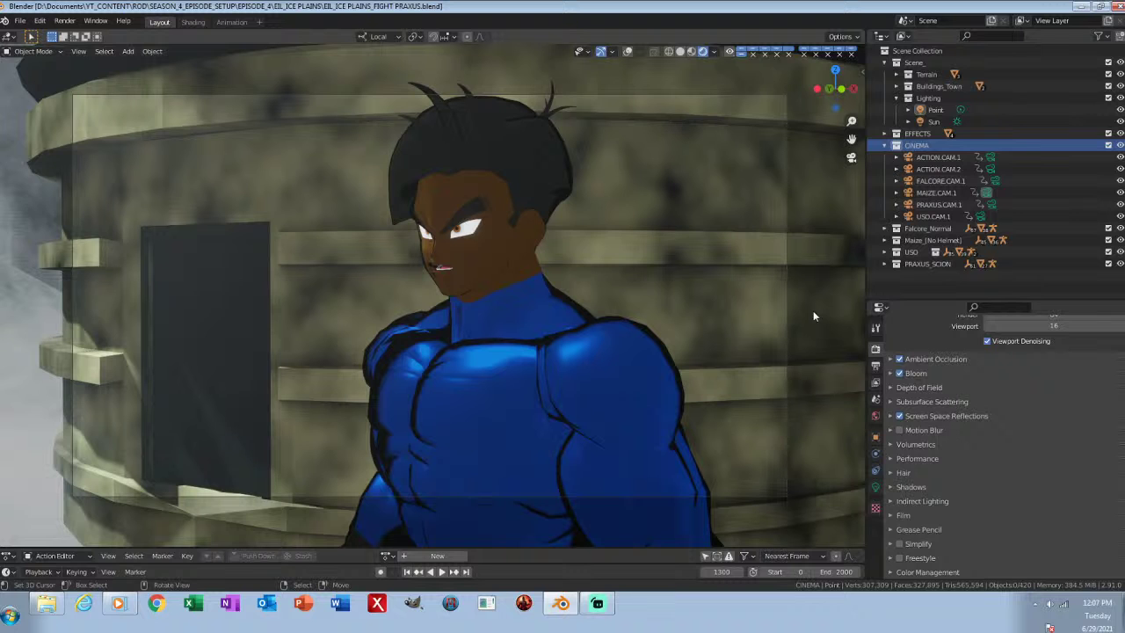
key("space")
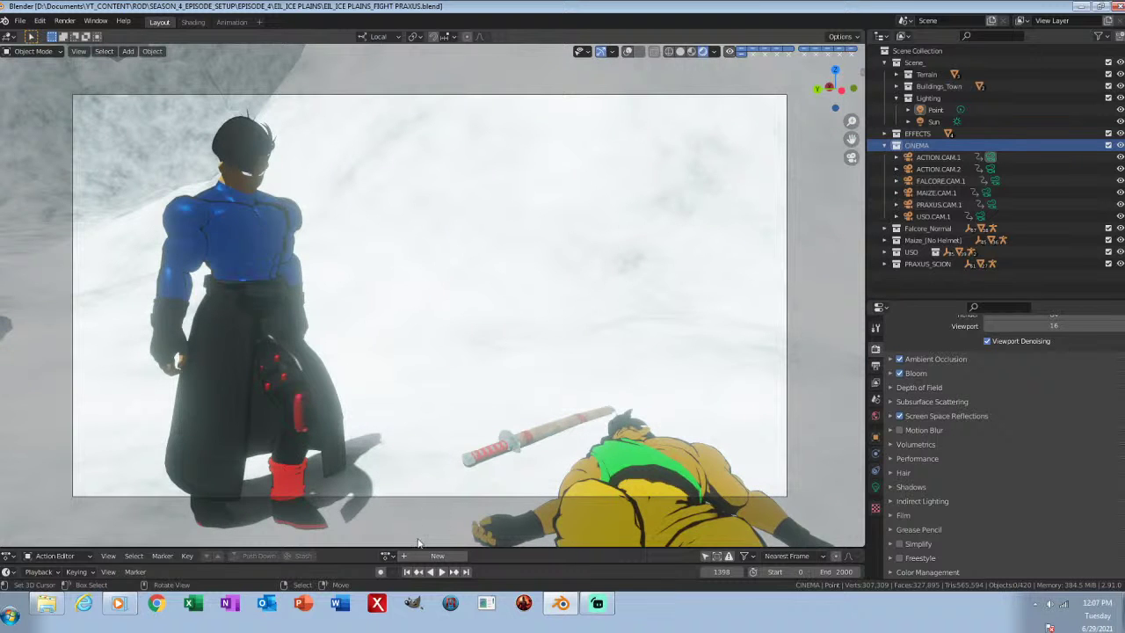
Step: Return the animation to frame 0, switch the viewport to solid shading and save the file
left_click(413, 574)
key("ctrl+s")
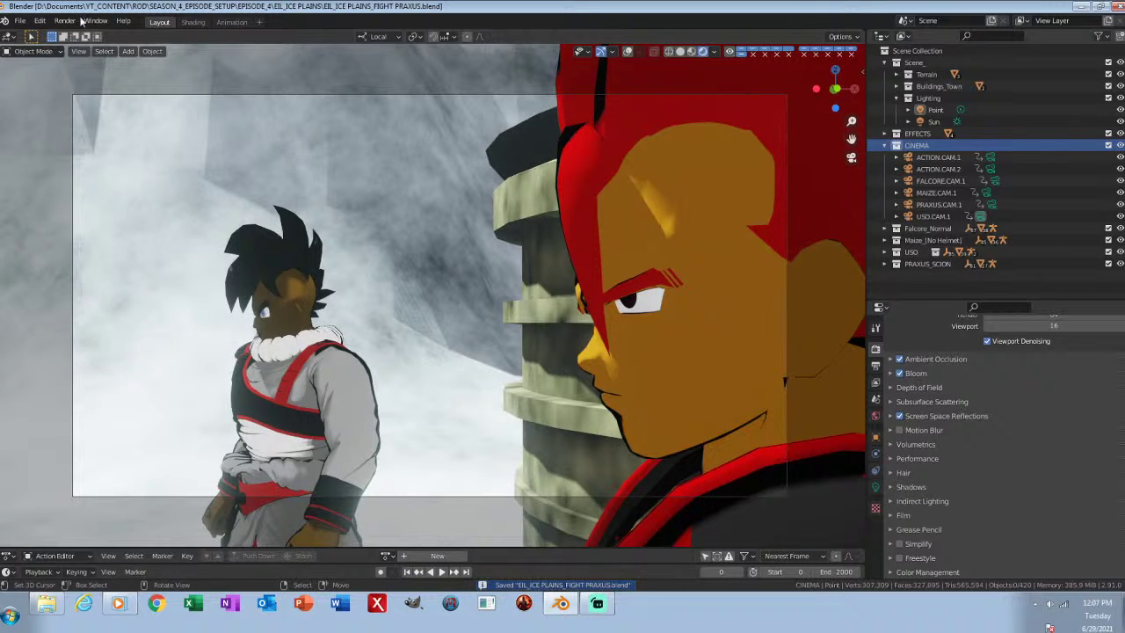
left_click(19, 23)
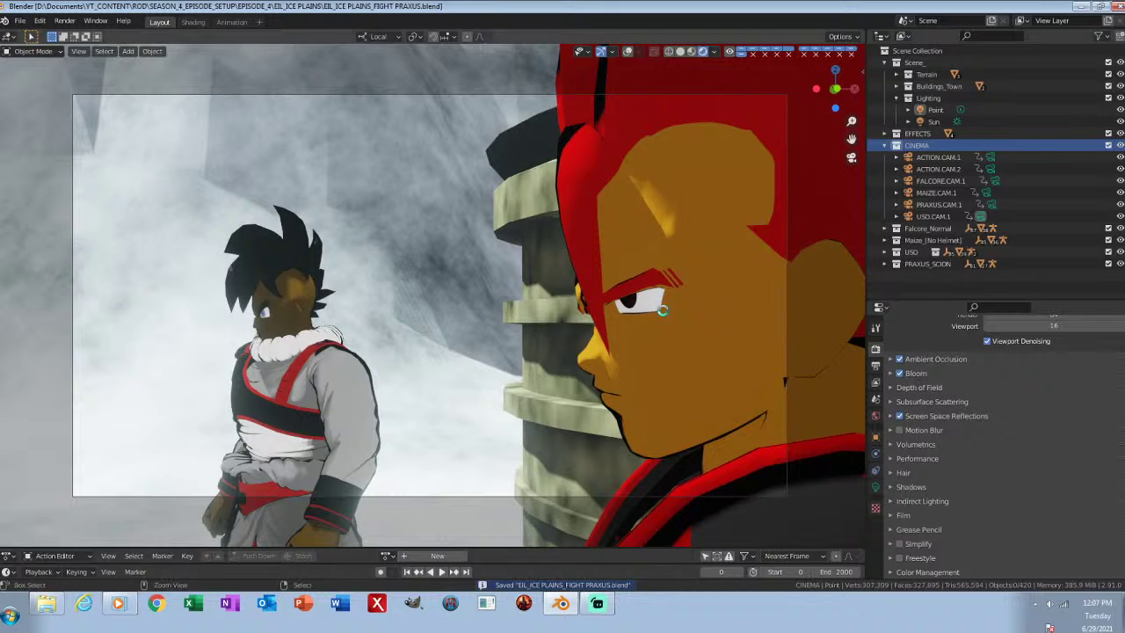
key("z")
left_click(838, 208)
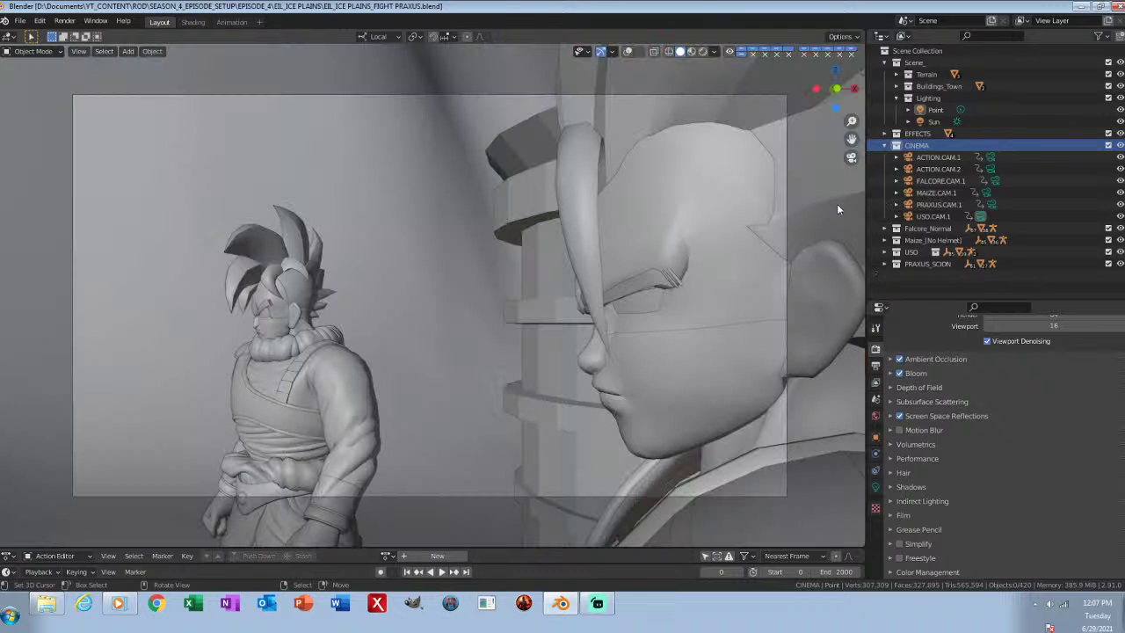
key("ctrl+s")
Step: Start opening another Blender file and go to the ROD folder
left_click(19, 21)
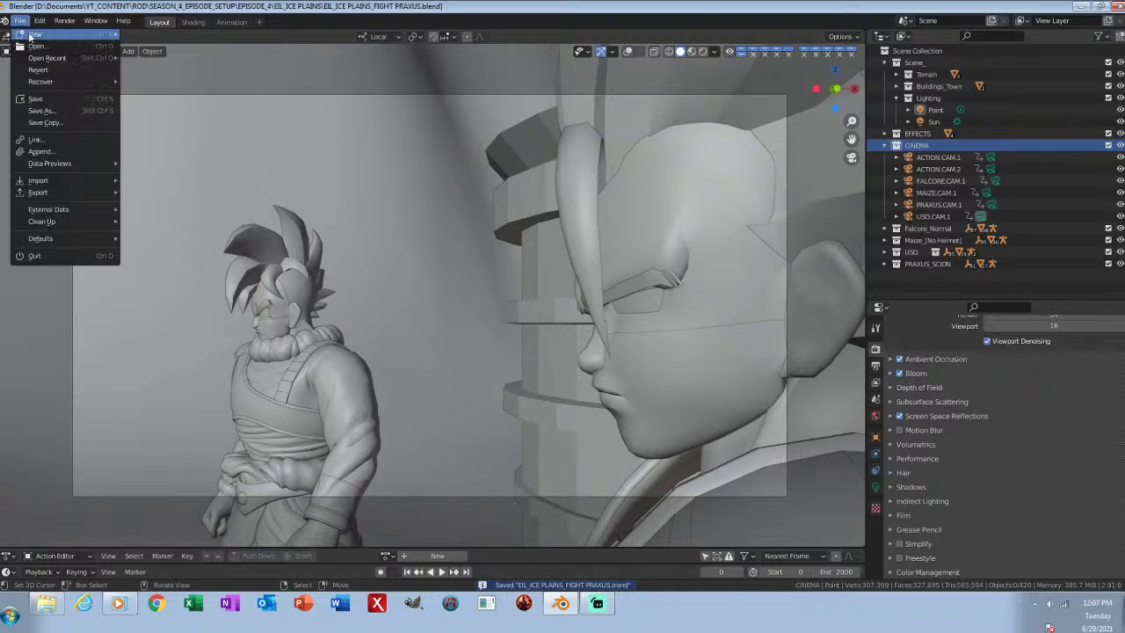
left_click(36, 46)
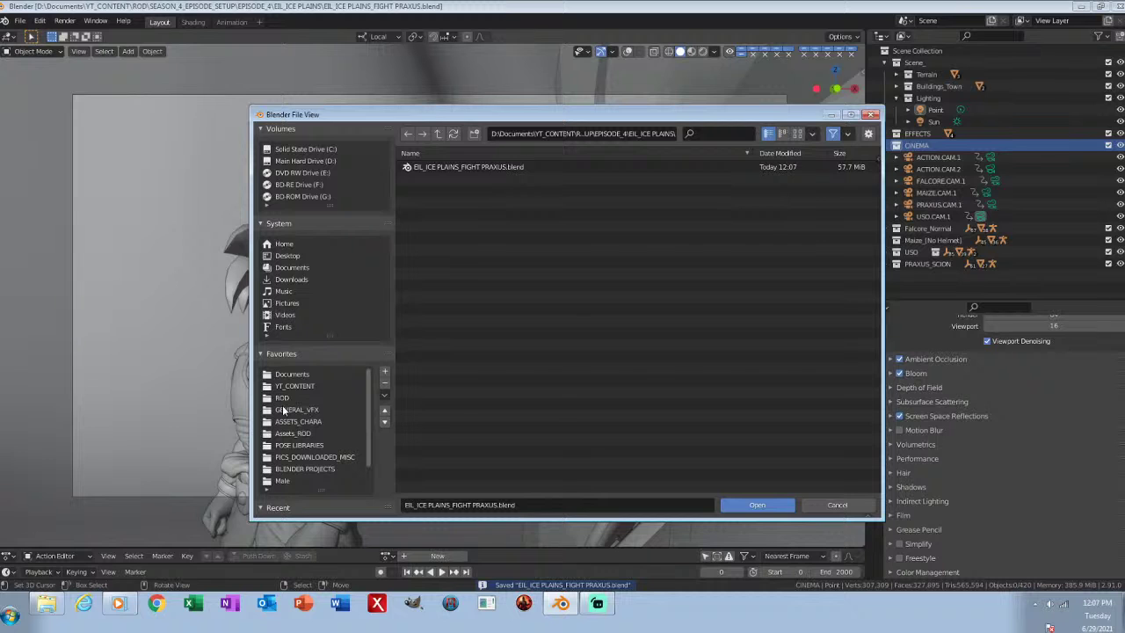
left_click(283, 398)
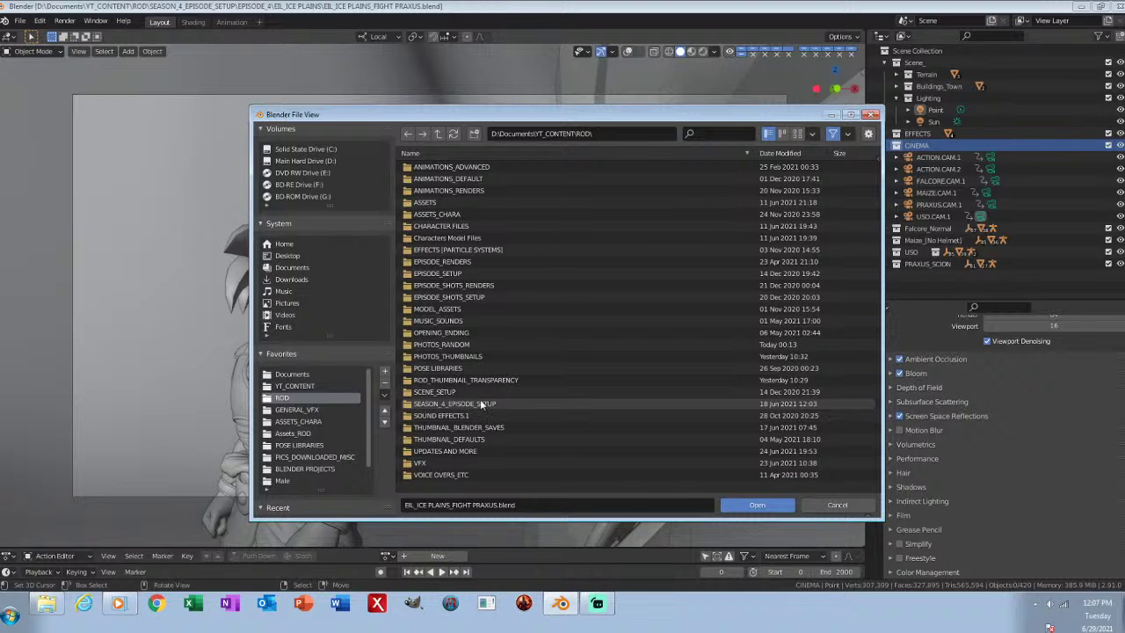
Step: Look for a scene file in EPISODE_SHOTS_SETUP and SCENE_SETUP, including SEASON 3_EPISODE 1_REMASTERED, and return to the ROD folder
double_click(484, 297)
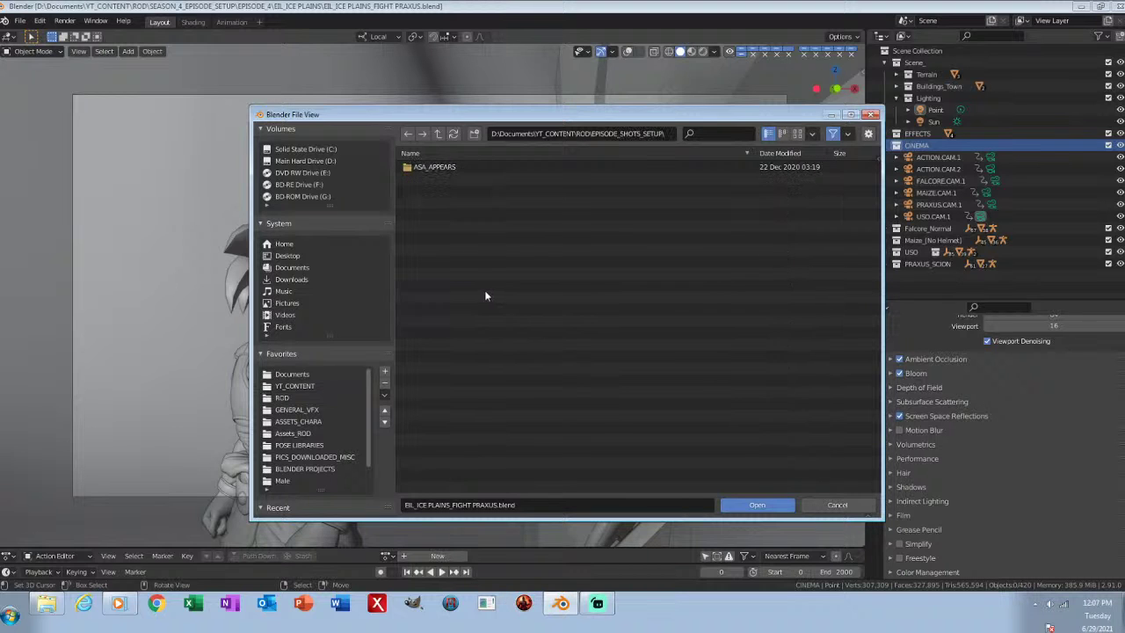
left_click(438, 135)
left_click(439, 135)
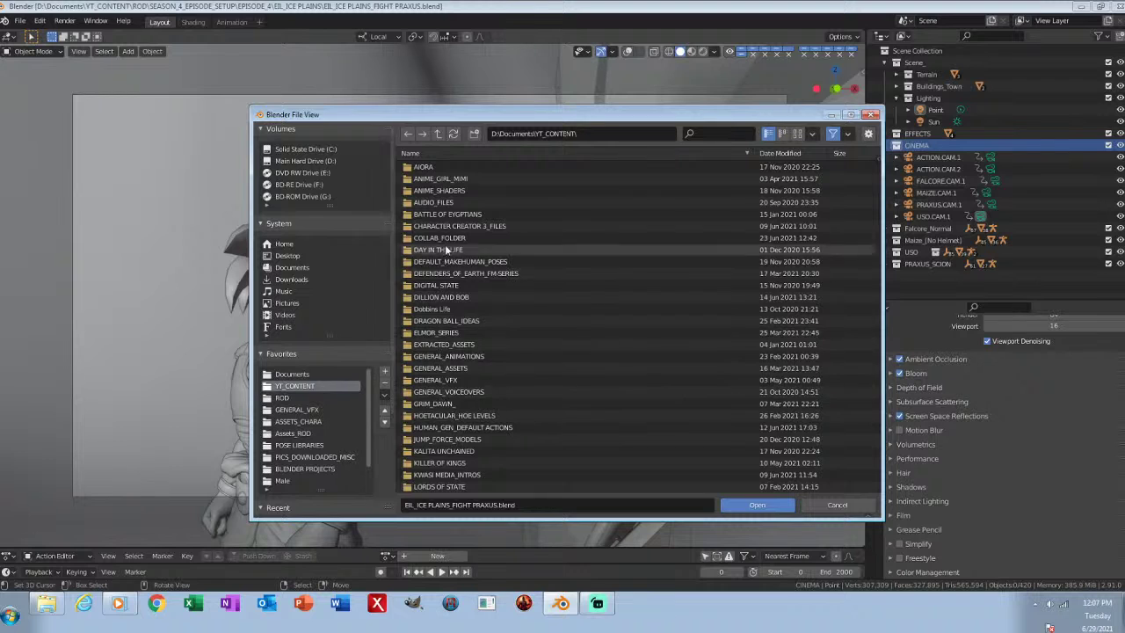
left_click(283, 400)
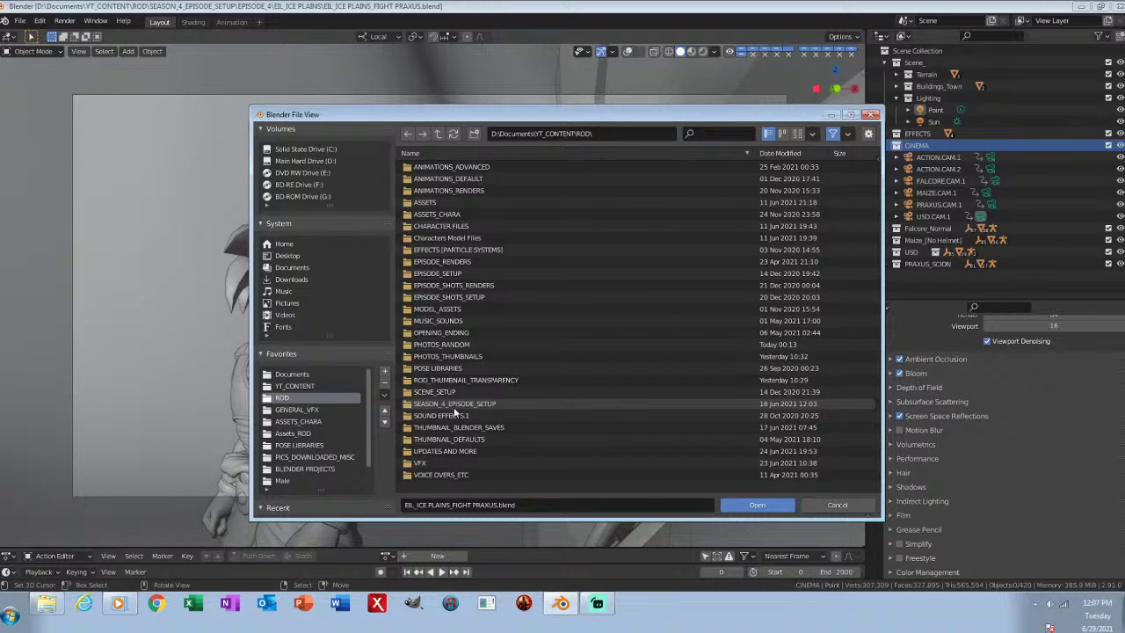
double_click(464, 298)
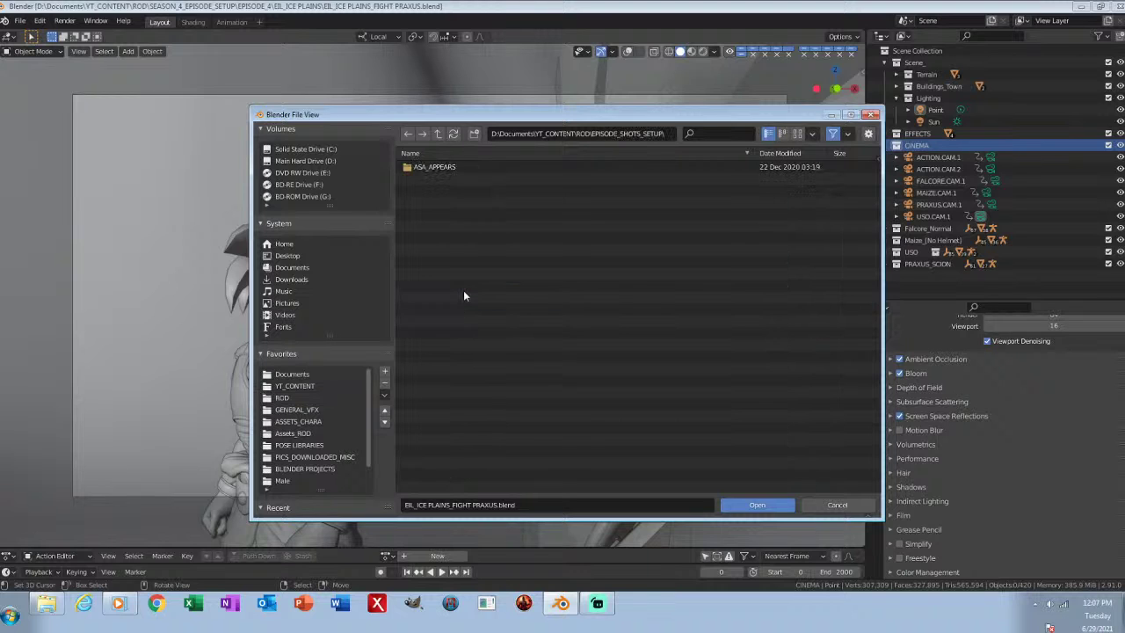
left_click(438, 133)
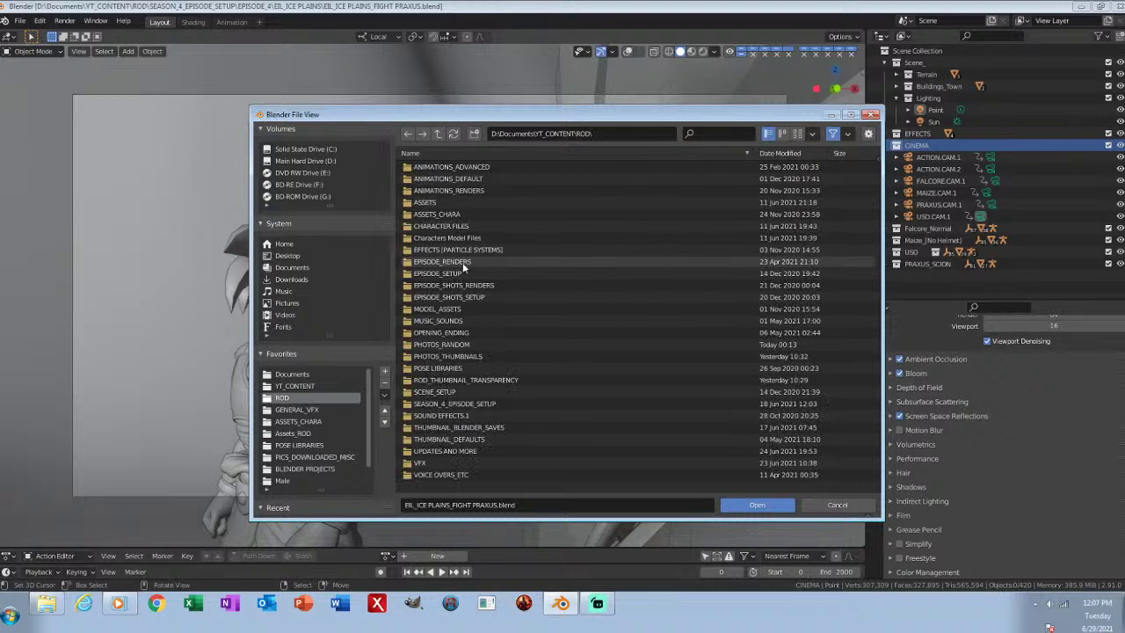
double_click(454, 393)
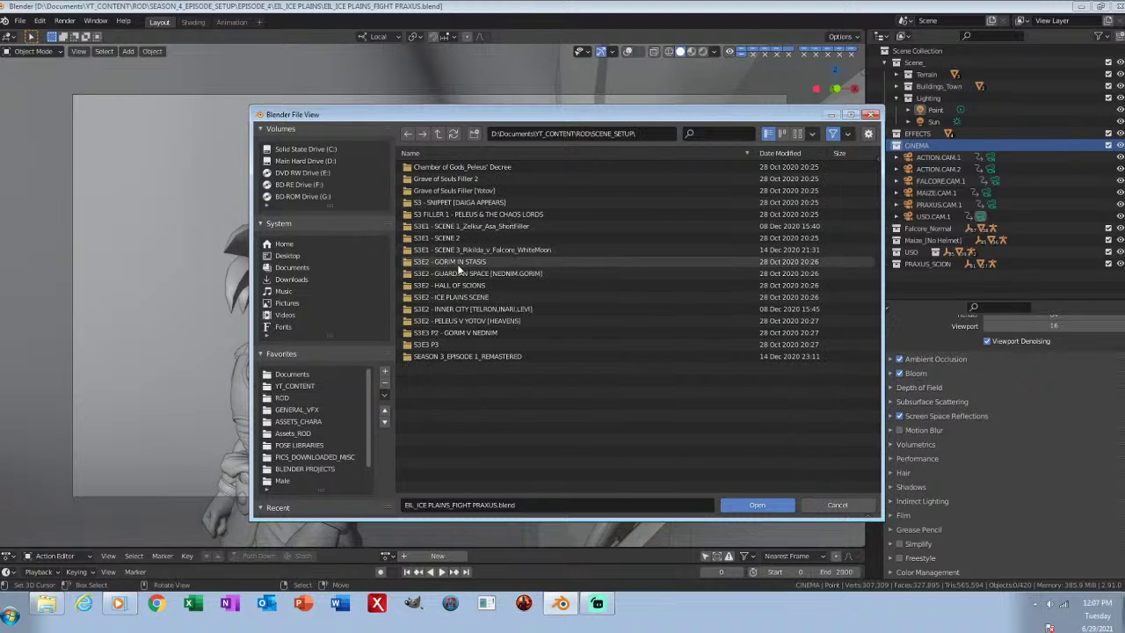
double_click(441, 356)
left_click(439, 133)
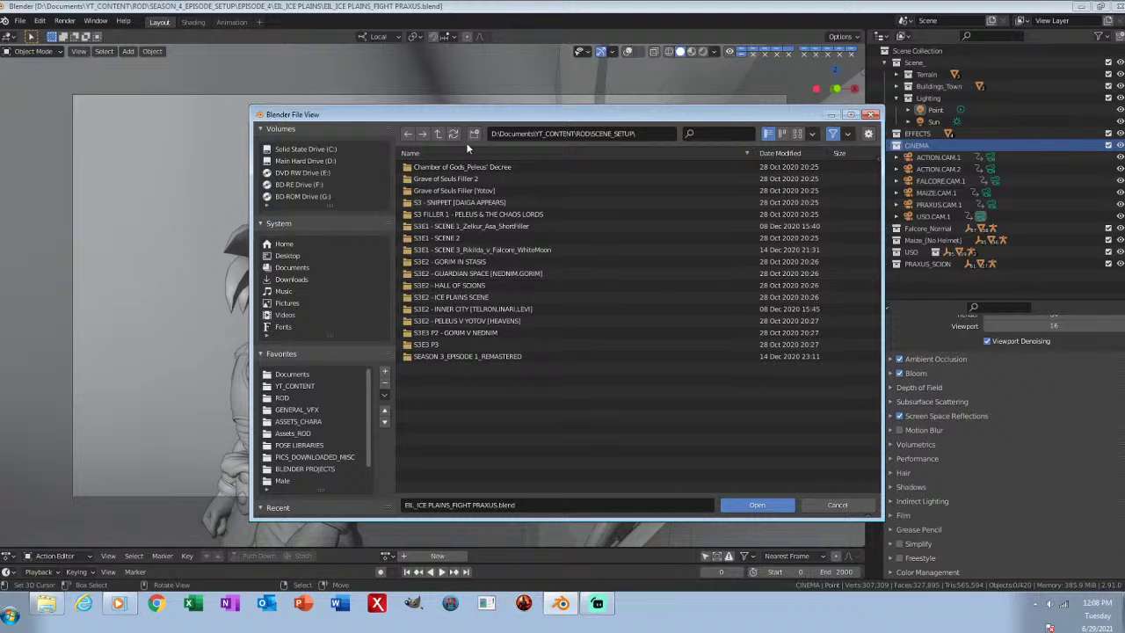
left_click(441, 134)
Step: Open GEILDA_WATERSIDE_CANYONS.blend from the GEILDA_WATERSIDE_CANYONS folder in ASSETS, SEASON 1 [REMAKE] ASSETS
double_click(427, 203)
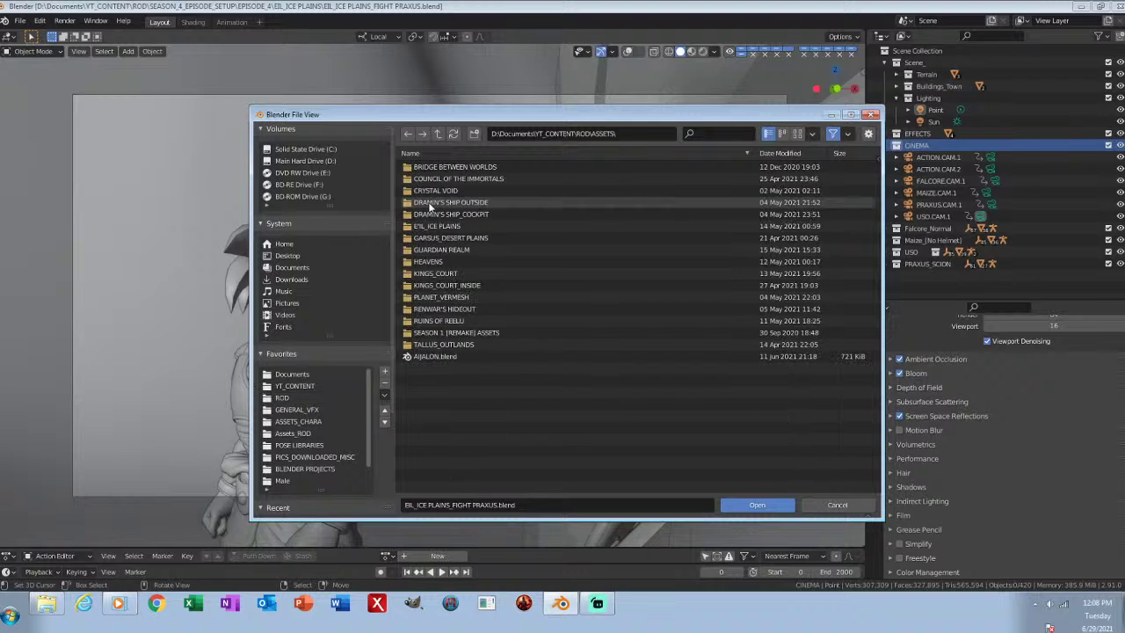
double_click(432, 333)
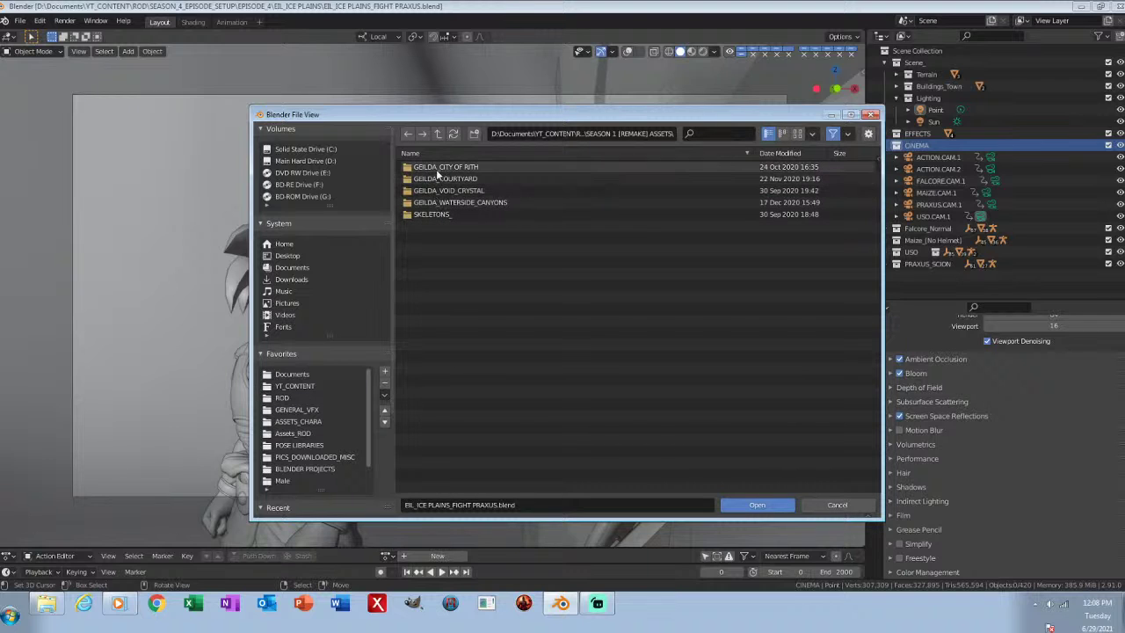
double_click(439, 203)
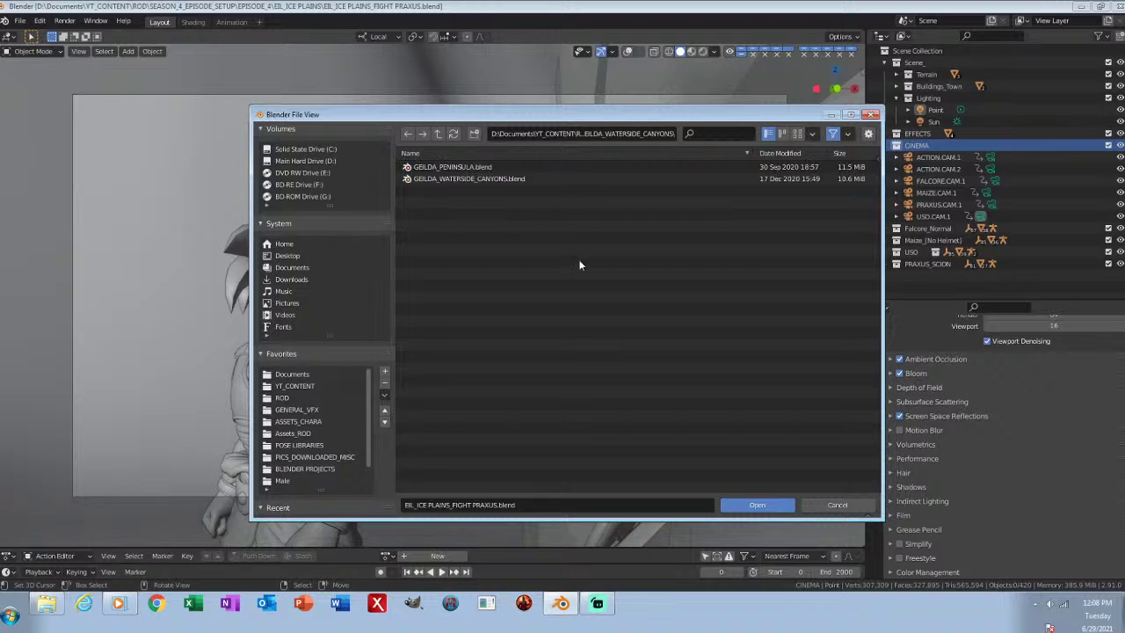
left_click(469, 178)
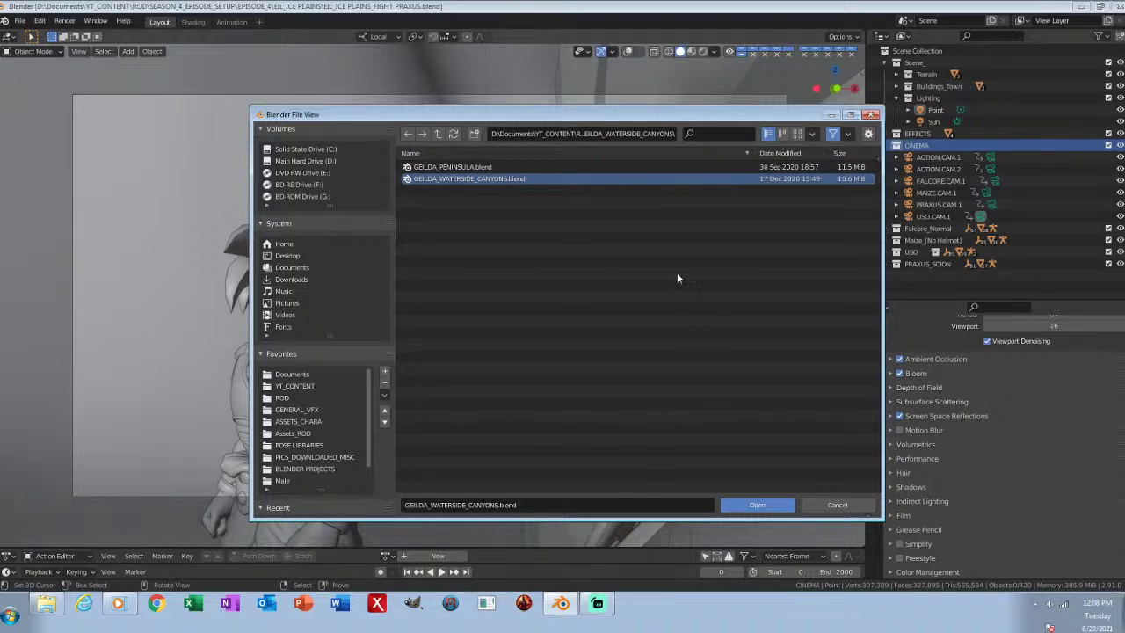
key("Return")
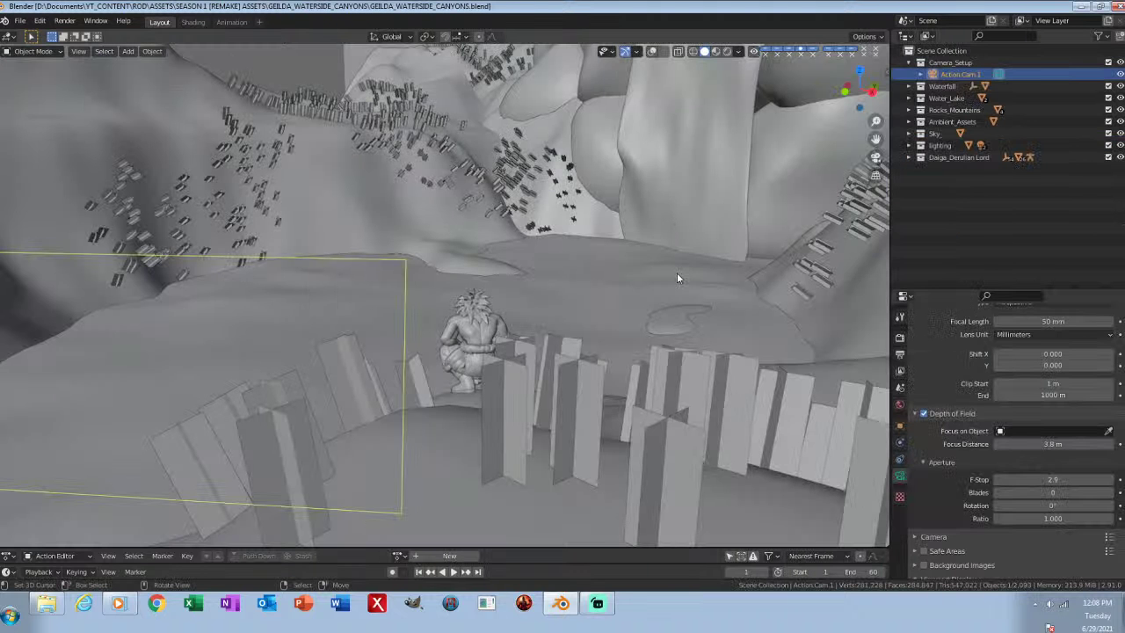
Step: Show the canyon scene in Material Preview shading, viewed around the crouching character
middle_click_drag(651, 221, 646, 280)
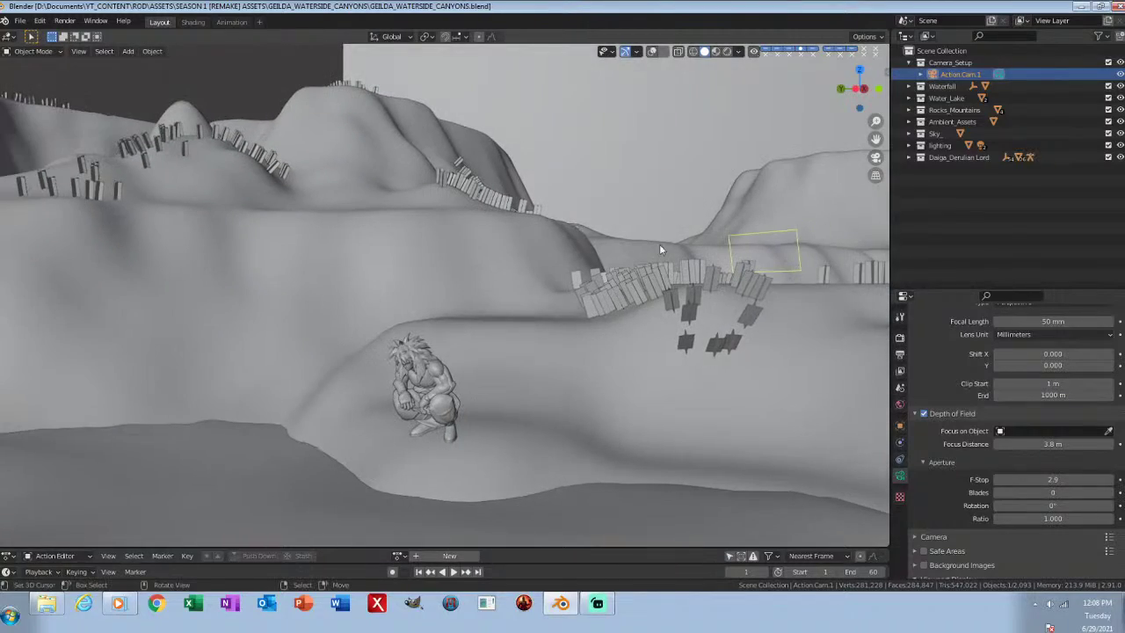
key("z")
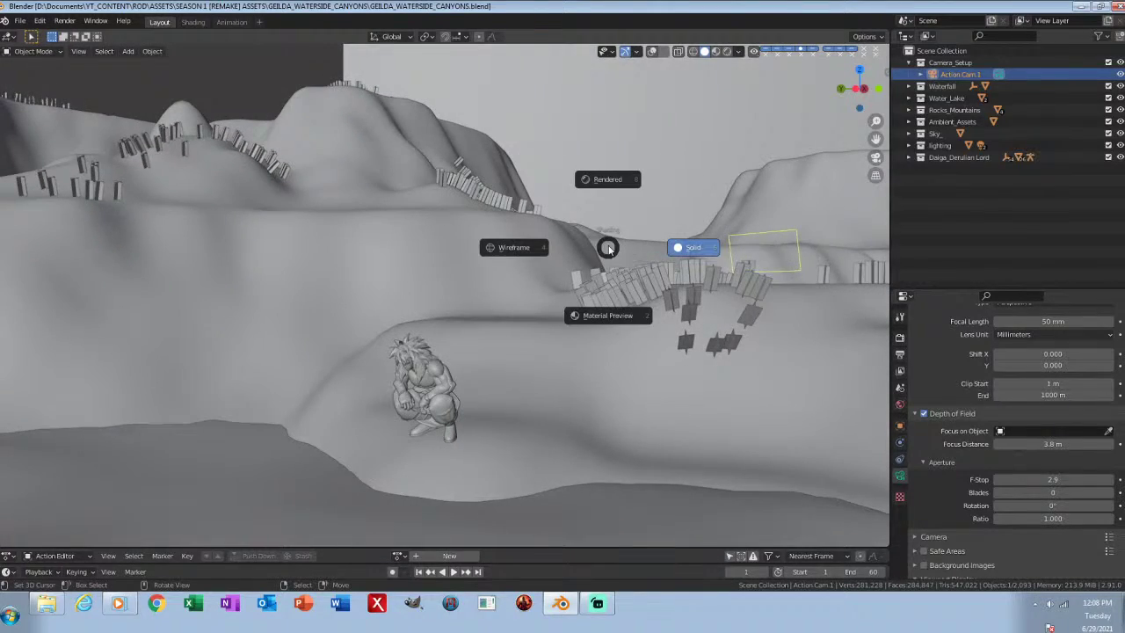
key("2")
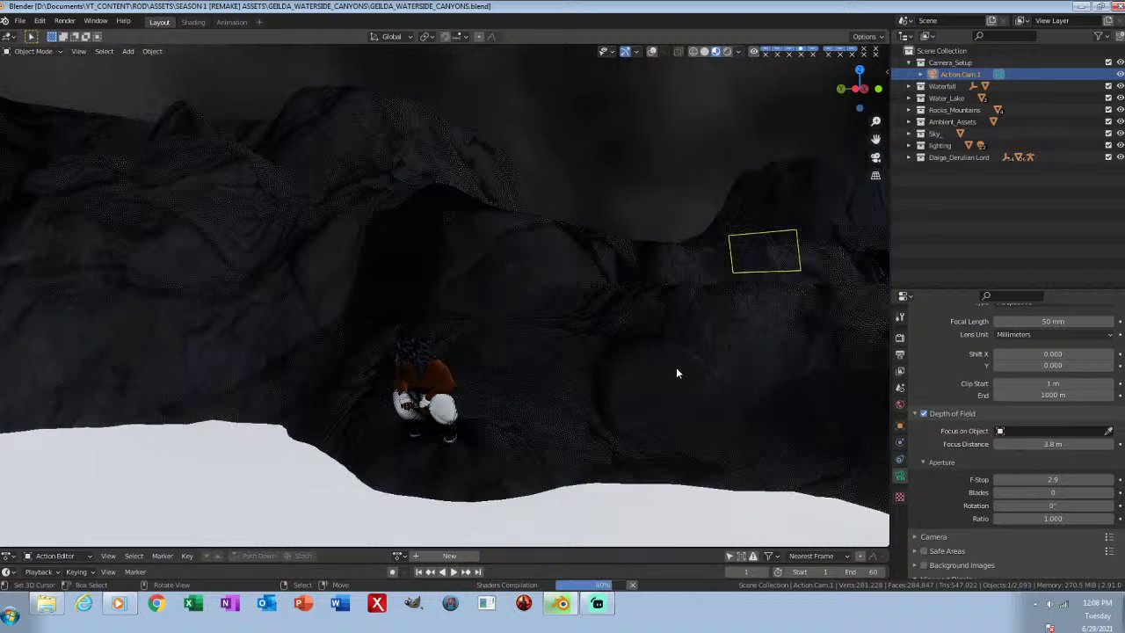
middle_click_drag(540, 393, 507, 394)
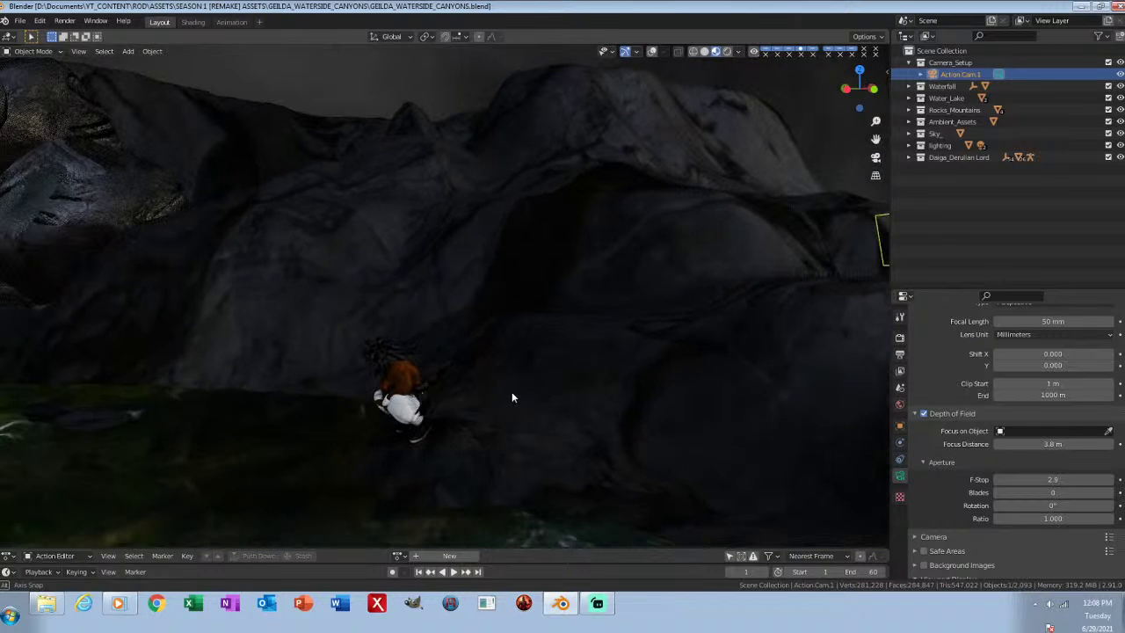
Step: Set the Eevee viewport sampling to 16 in the render settings
left_click(901, 354)
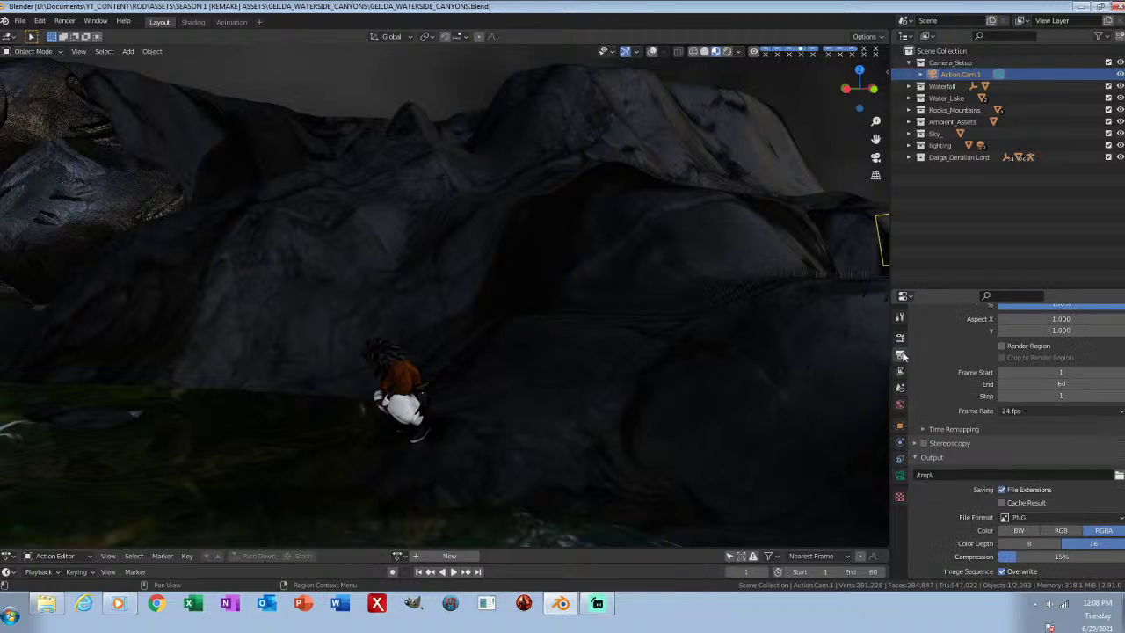
left_click(902, 341)
middle_click_drag(966, 352, 975, 444)
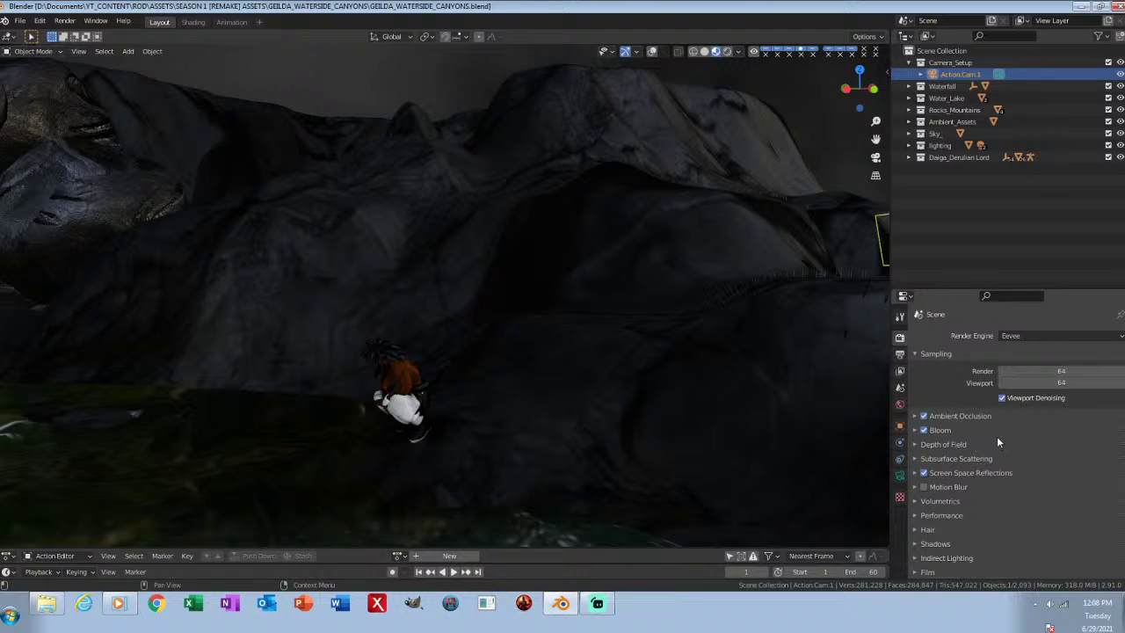
left_click(1062, 383)
type("16")
key("Return")
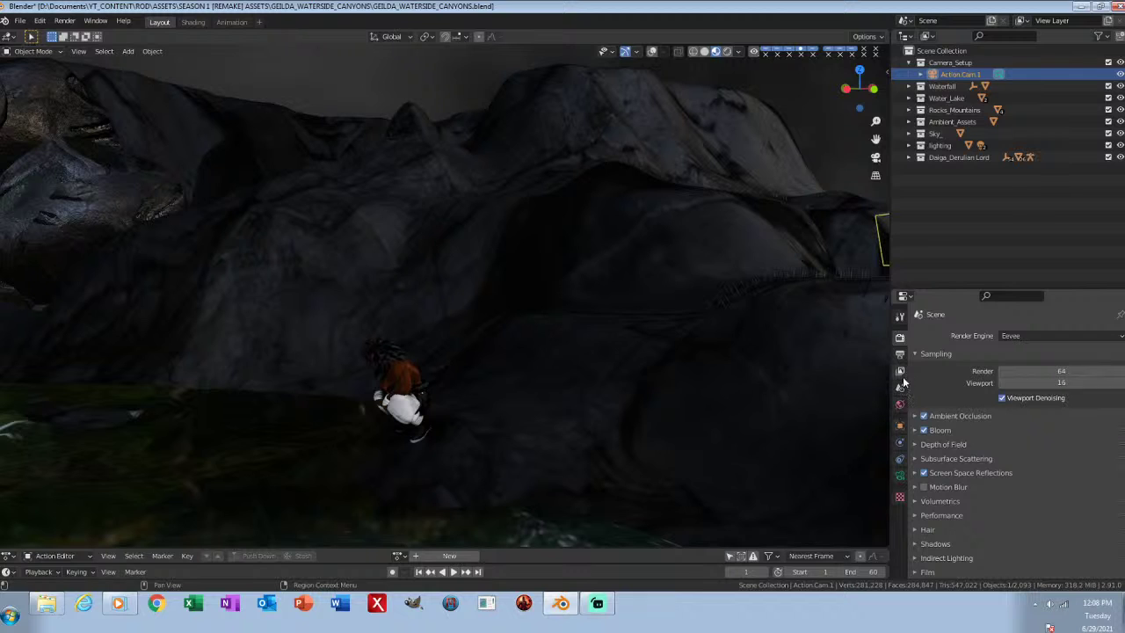
Step: Set the output frame rate to 30 fps and save the file
left_click(901, 354)
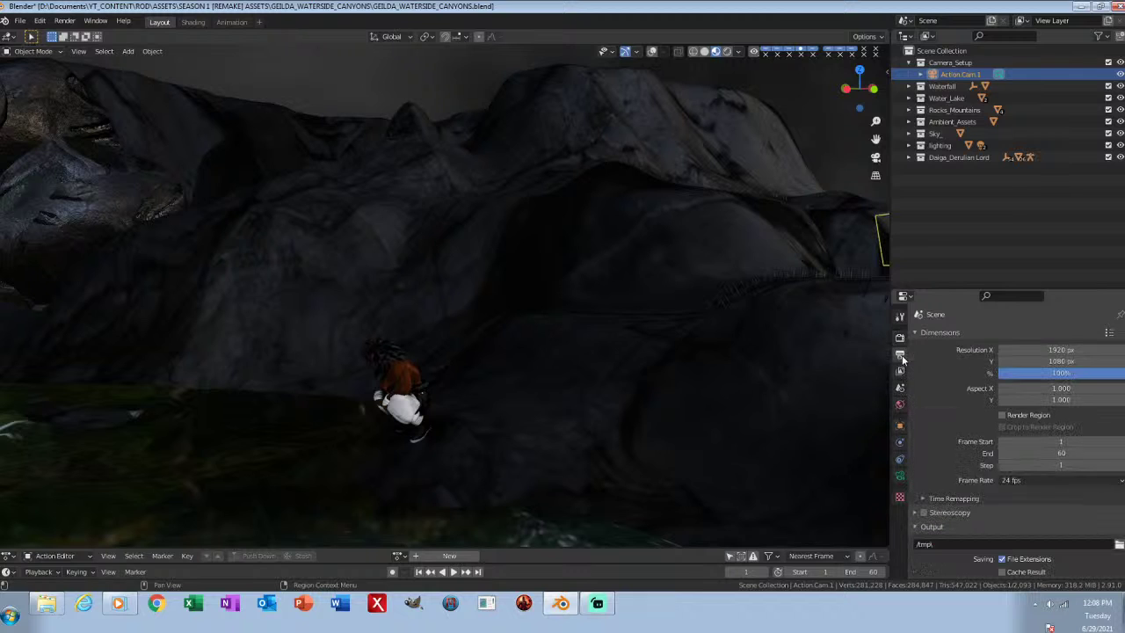
left_click(1030, 481)
left_click(1025, 429)
mouse_move(974, 422)
middle_mouse_down()
mouse_move(980, 317)
mouse_move(978, 424)
middle_mouse_up()
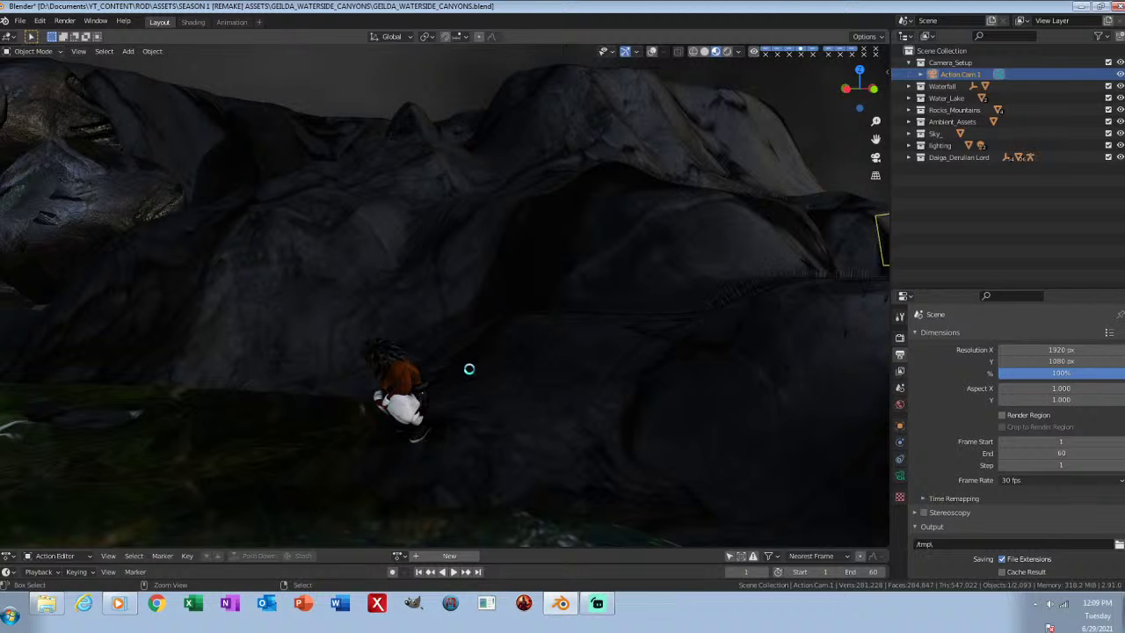
key("ctrl+s")
Step: Inspect the crouching character's face and upper body up close in Rendered viewport shading
middle_click_drag(414, 351, 681, 378)
middle_click_drag(447, 367, 697, 351)
scroll(619, 349, "up", 5)
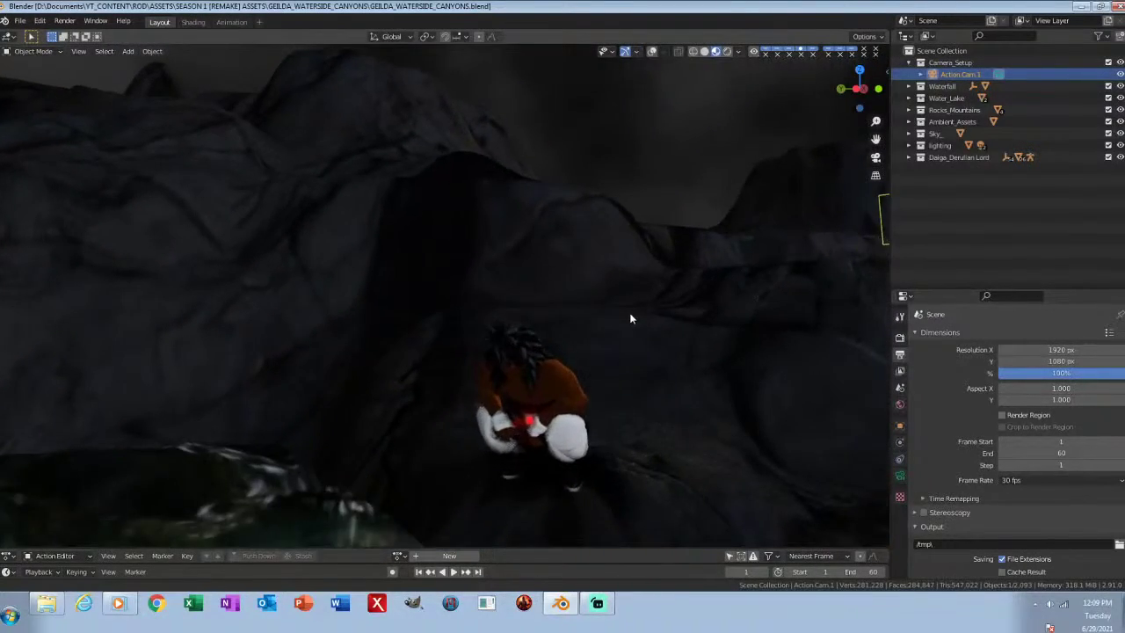
scroll(641, 283, "up", 2)
middle_click_drag(668, 421, 606, 351, "shift")
scroll(607, 343, "up", 4)
middle_click_drag(740, 378, 711, 344, "shift")
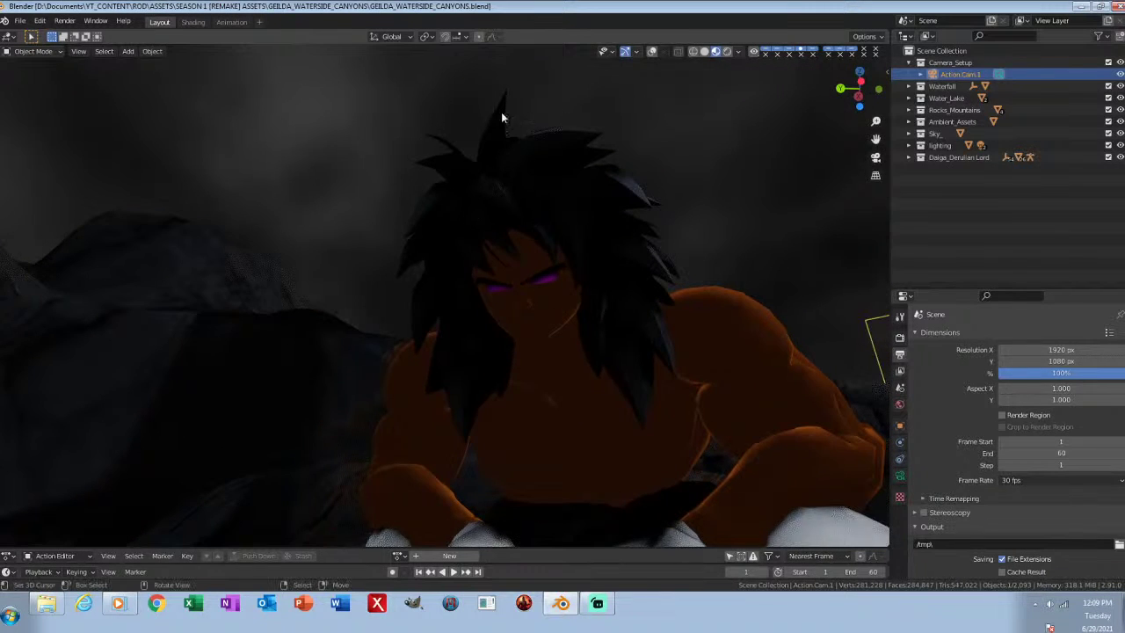
left_click(728, 52)
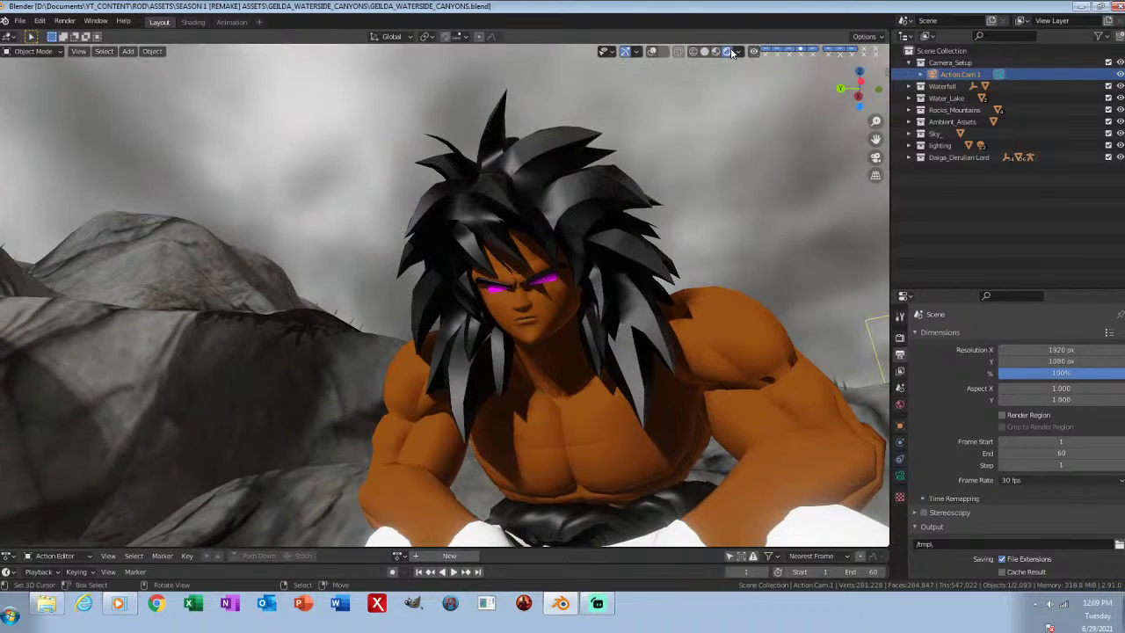
Step: In the Shading workspace, leave the camera view, select the Daiga_Derulian Lord character's eye_L mesh and frame it
left_click(192, 22)
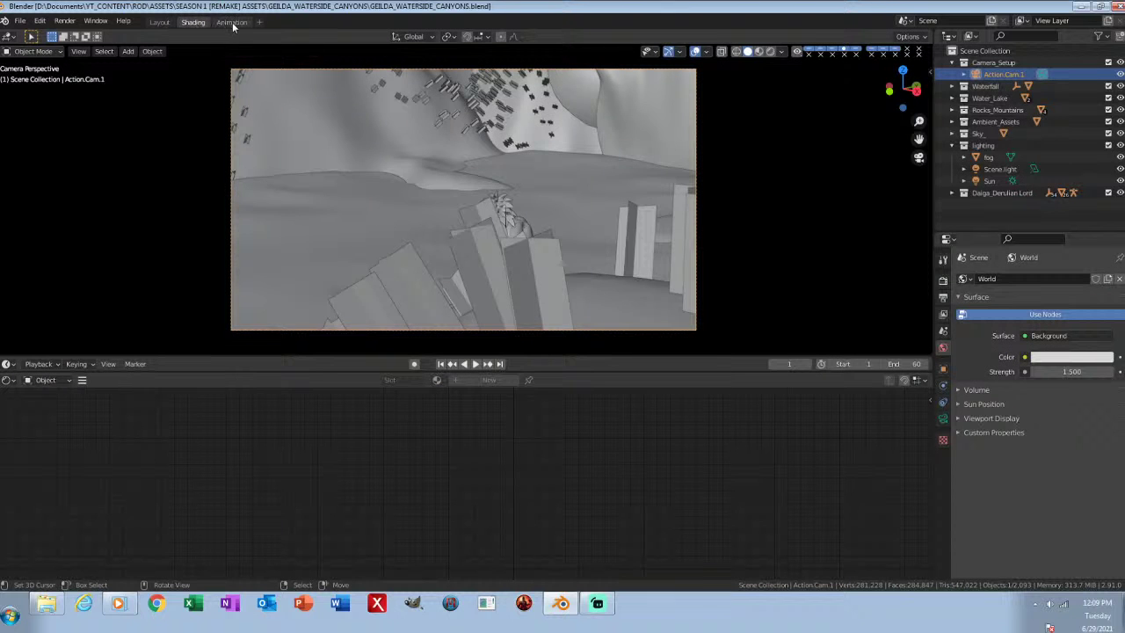
left_click(232, 22)
left_click(206, 23)
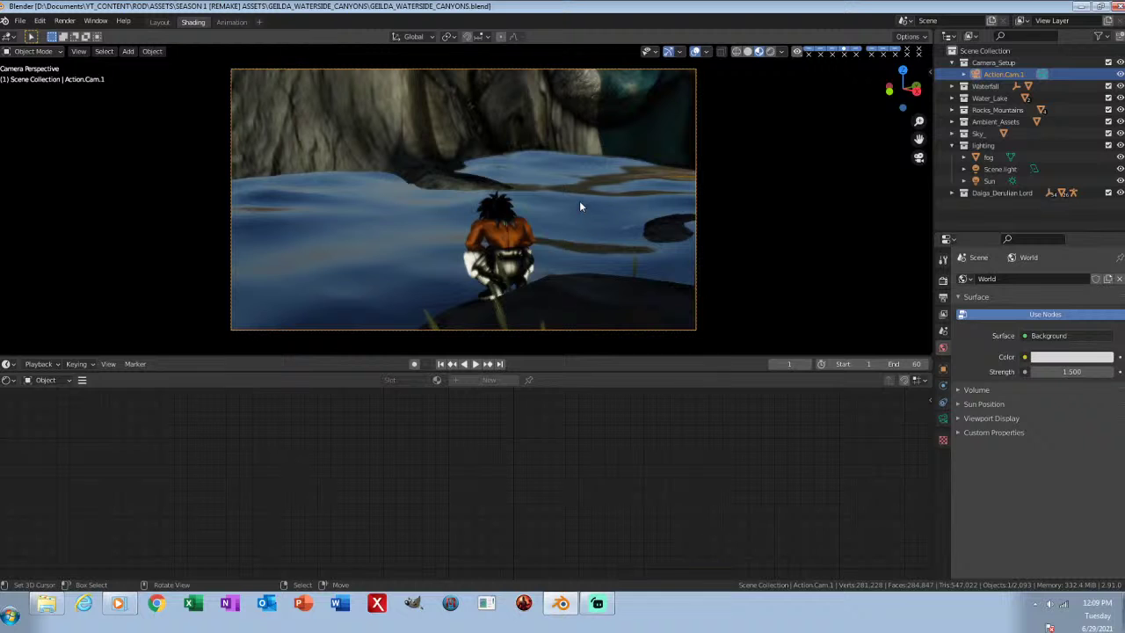
key("KP_0")
middle_click_drag(366, 165, 771, 178)
left_click(952, 192)
scroll(993, 208, "down", 3)
scroll(967, 215, "down", 7)
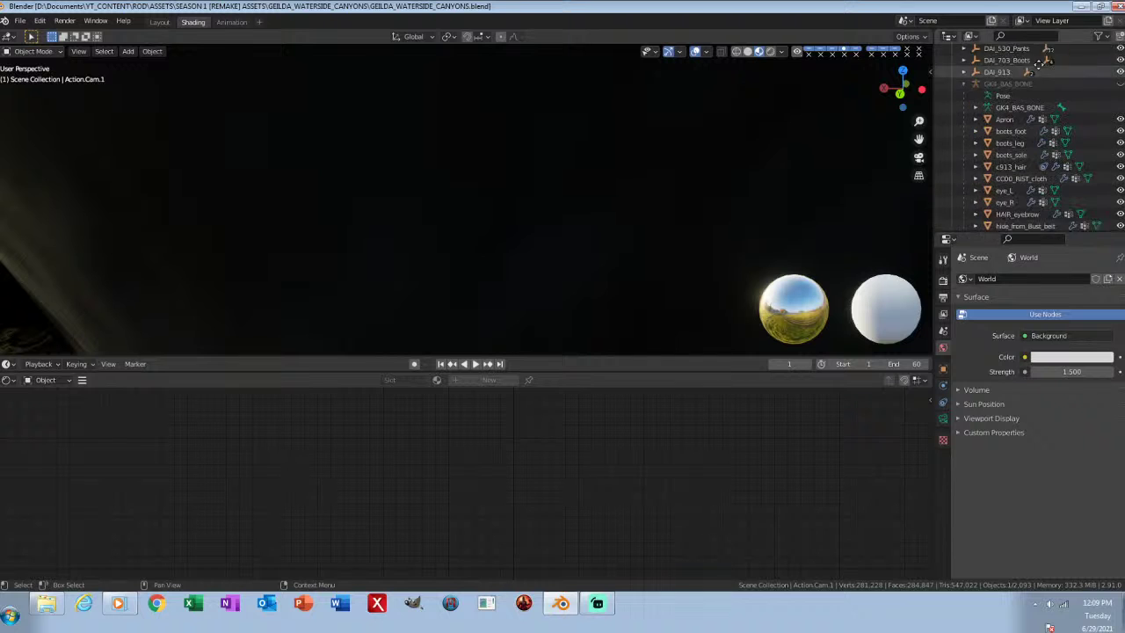
left_click(1005, 133)
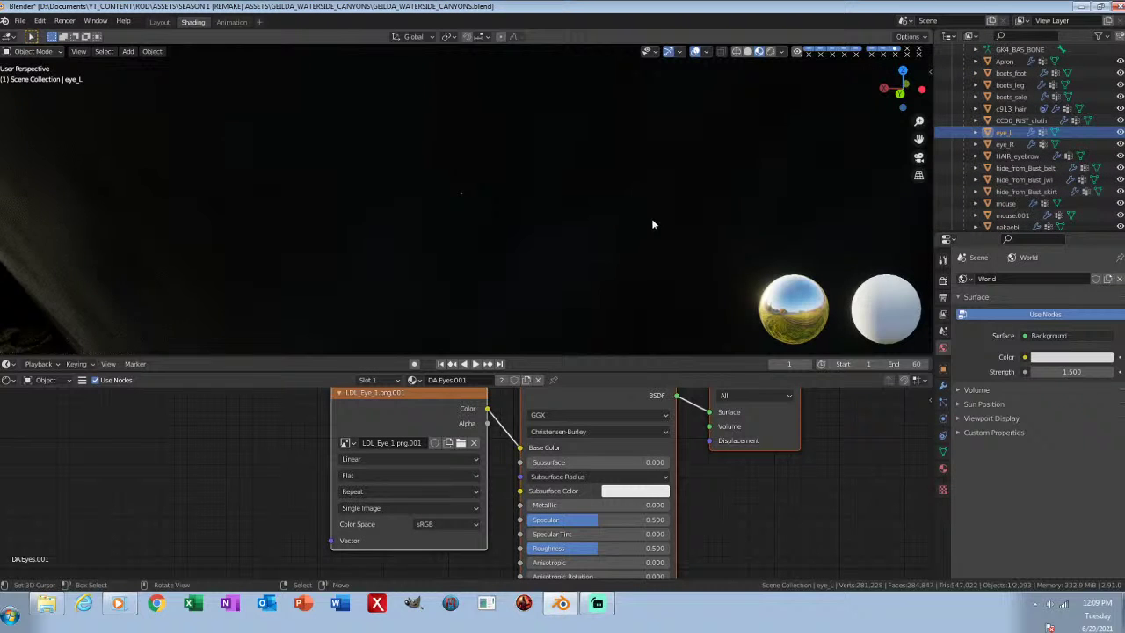
key("KP_Decimal")
middle_click_drag(656, 257, 570, 240)
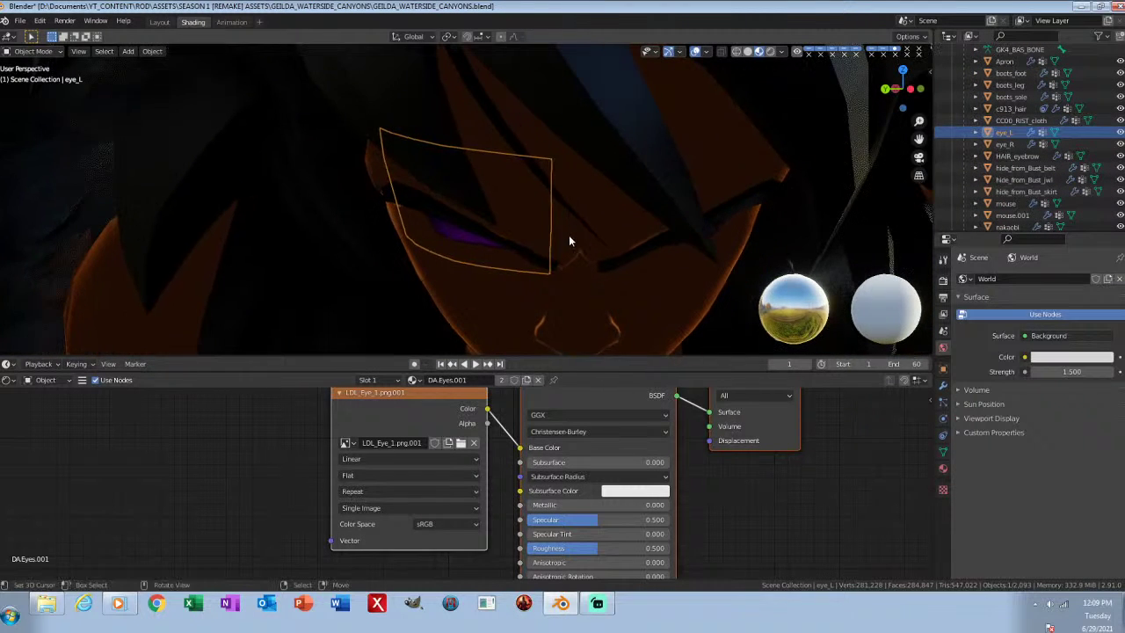
Step: Replace the image in the DA.Eyes.001 material with pupil_.png from ASSETS_CHARA, EYES, MALE, HUM_001_Face_eye
key("alt+a")
middle_click_drag(747, 473, 753, 525, "ctrl")
left_click(672, 512)
middle_click_drag(640, 251, 616, 228)
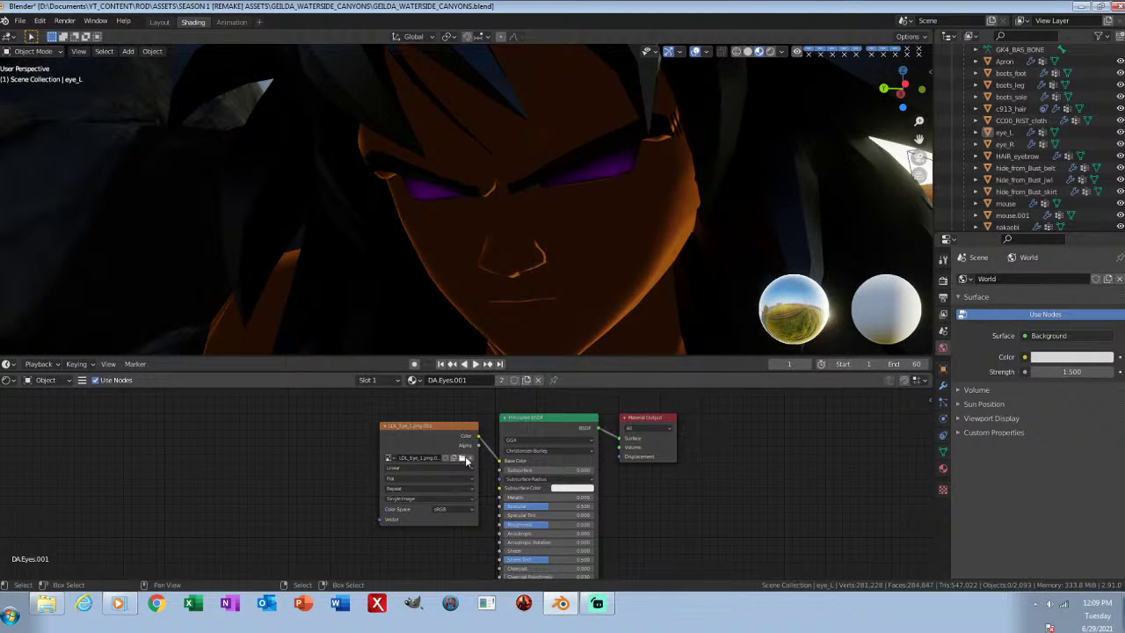
left_click(466, 460)
left_click(298, 421)
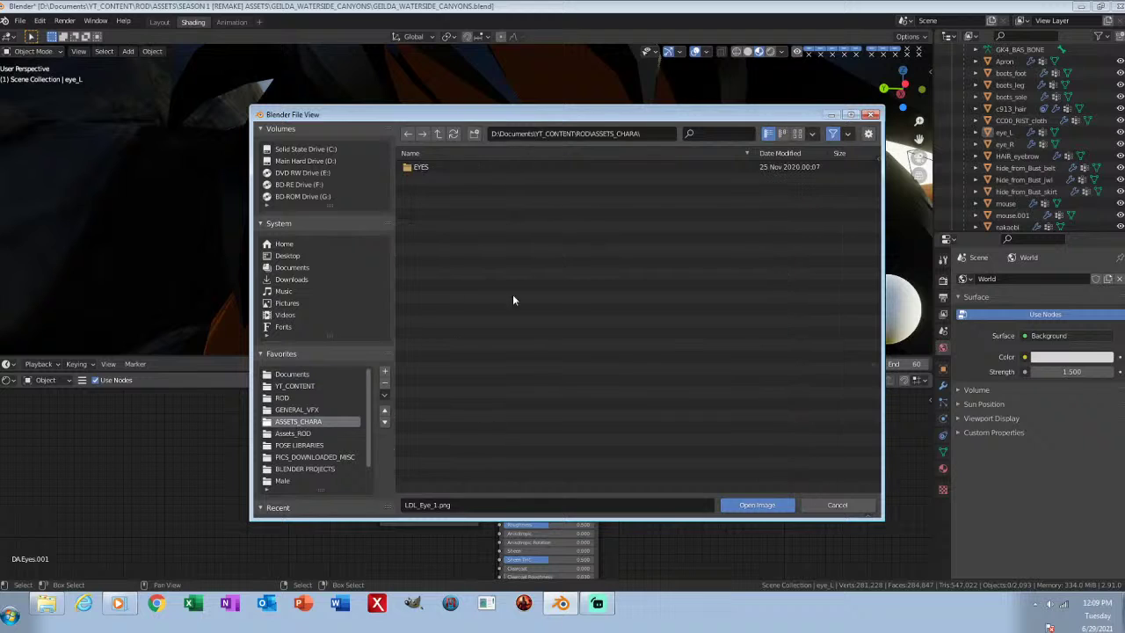
double_click(422, 168)
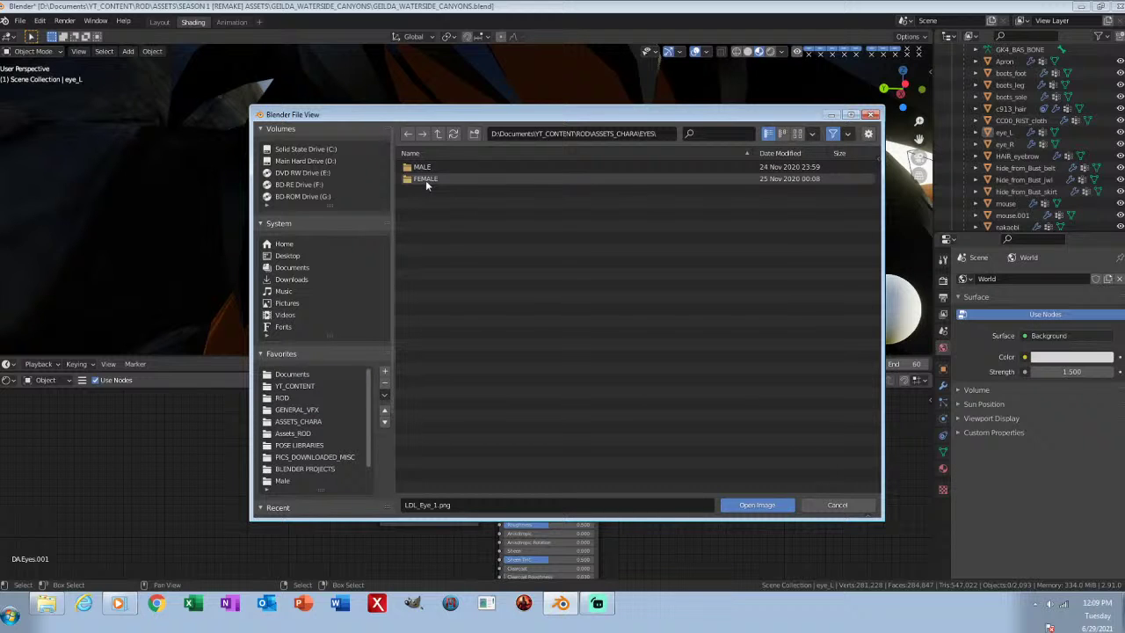
left_click(472, 152)
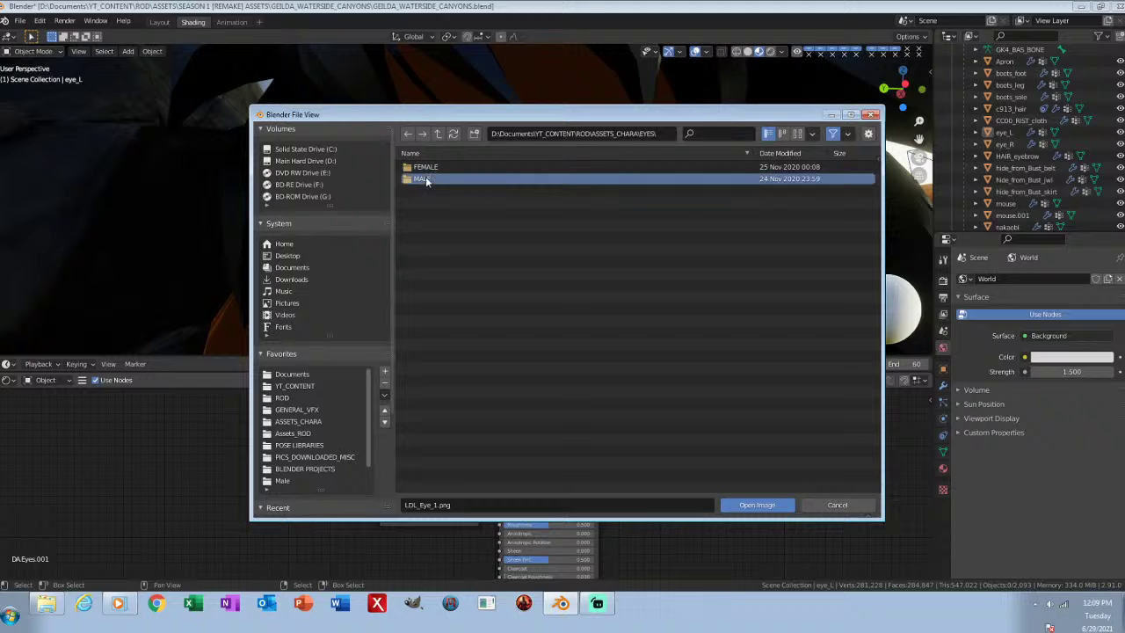
double_click(426, 180)
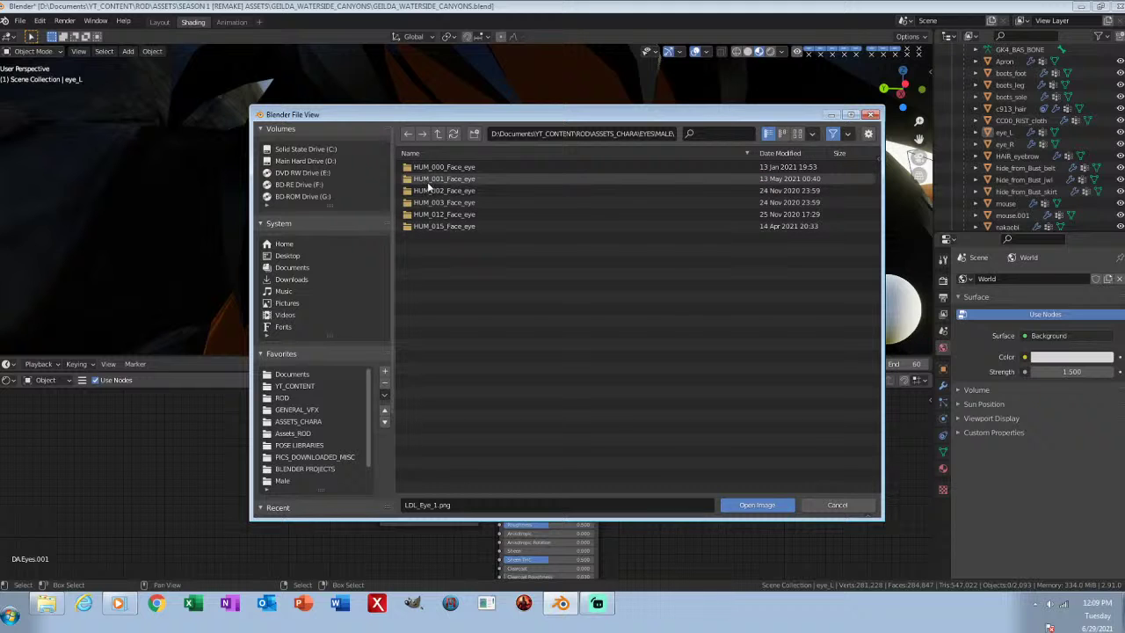
double_click(429, 181)
left_click(798, 133)
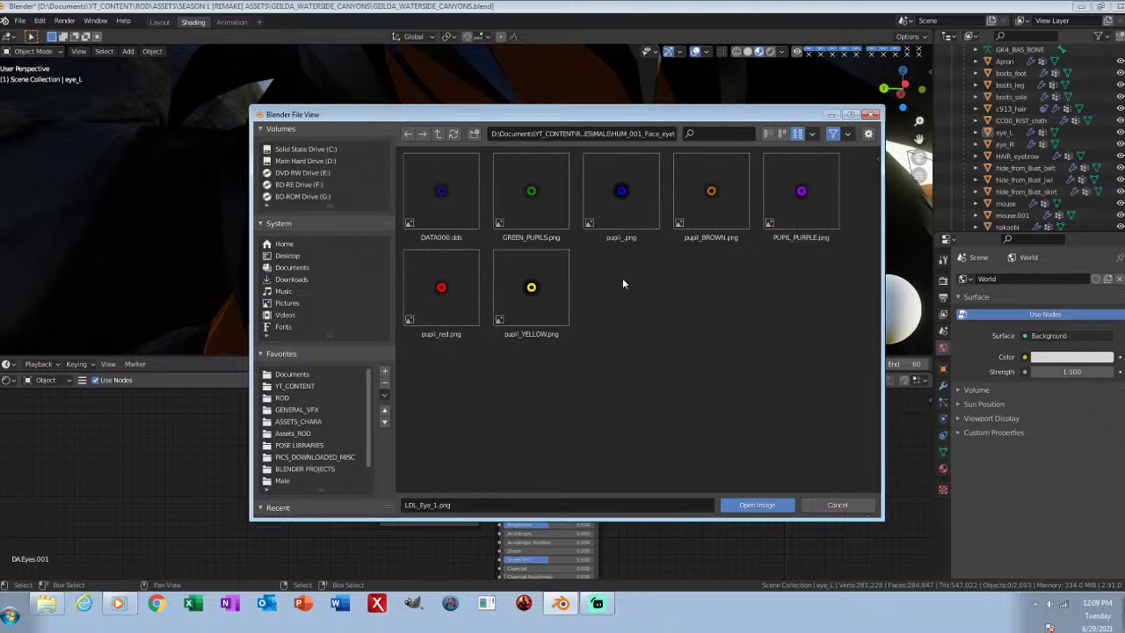
left_click(622, 201)
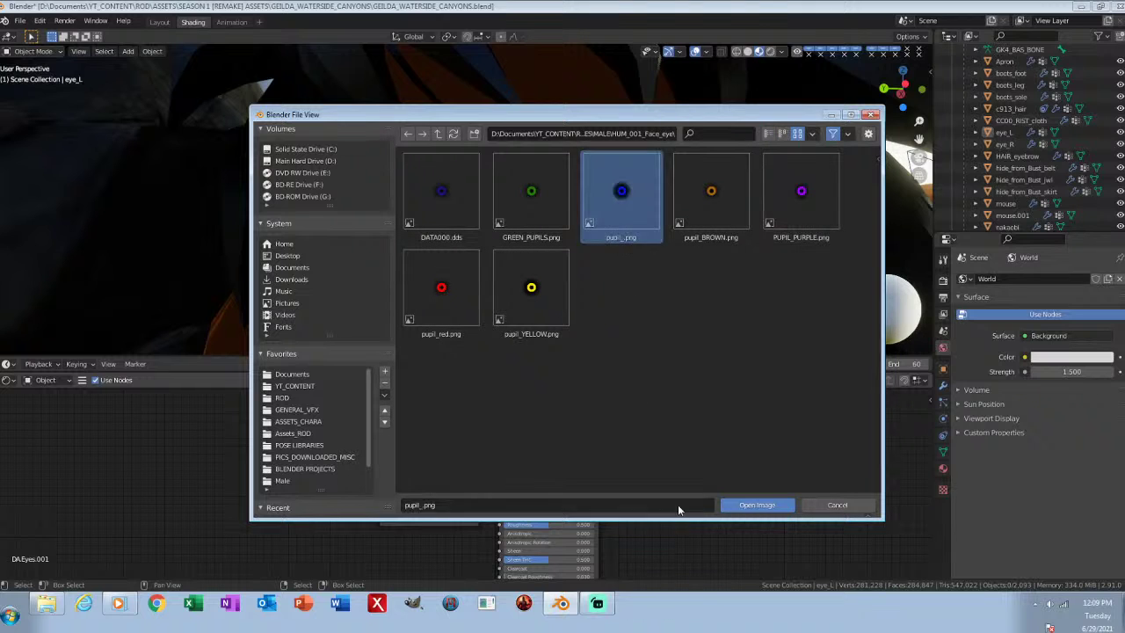
left_click(759, 505)
Step: Move the pupil image texture node aside and connect its Alpha output to the Principled BSDF's Alpha input
middle_click_drag(705, 481, 701, 481)
left_click_drag(435, 401, 328, 482)
middle_click_drag(621, 527, 623, 483)
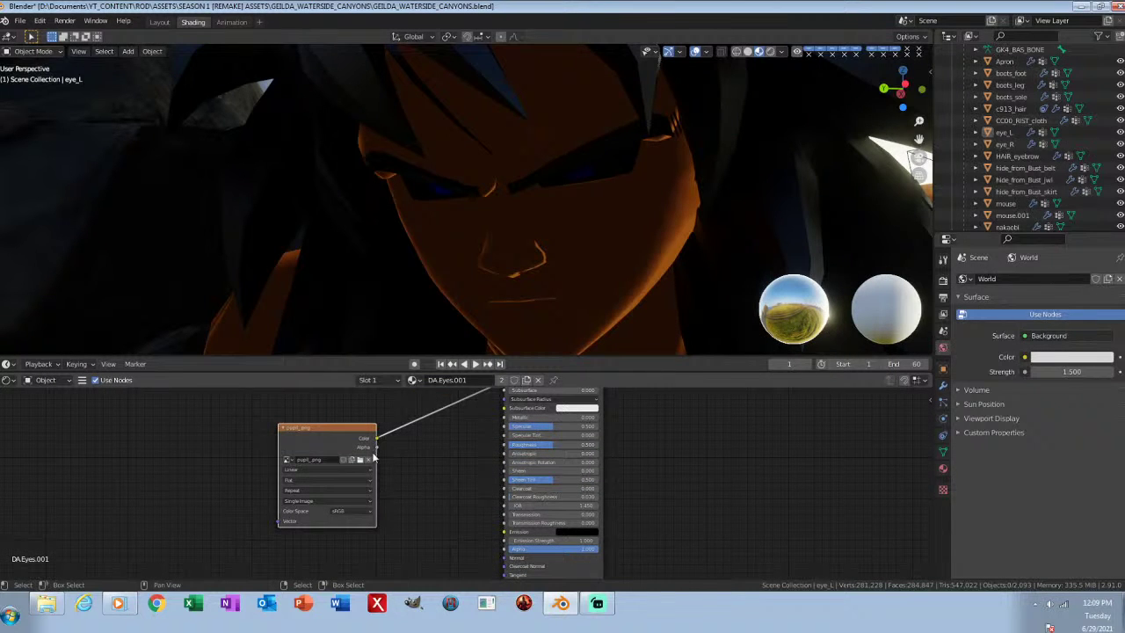
left_click_drag(378, 448, 506, 548)
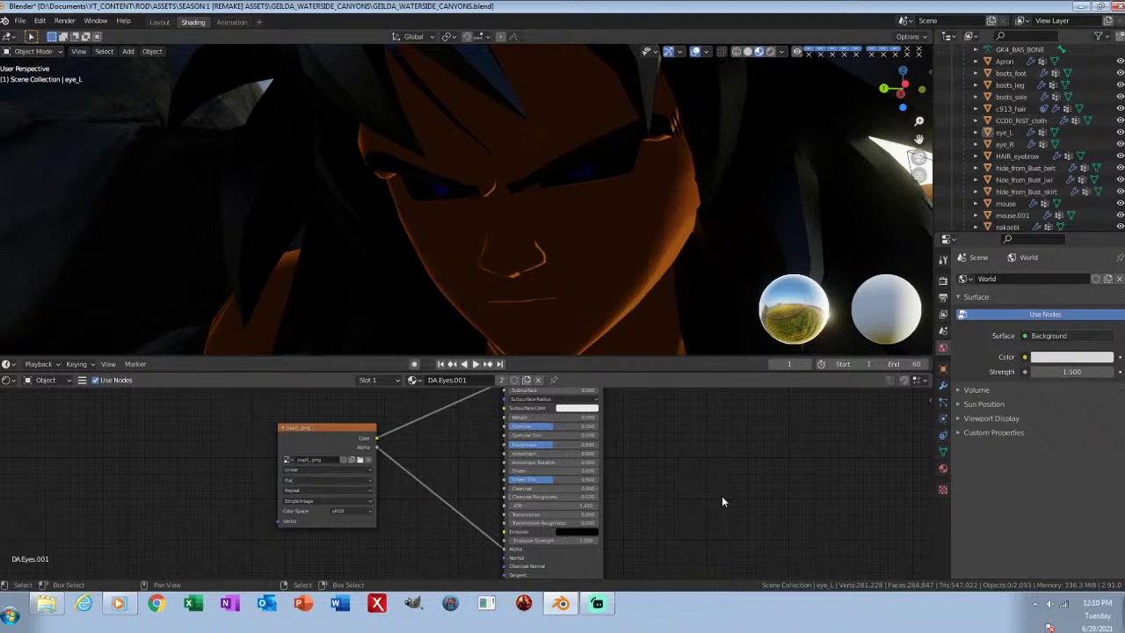
Step: Set the eye material's Shadow Mode to None and its Blend Mode to Alpha Blend
key("n")
left_click(890, 444)
left_click(868, 458)
left_click(876, 429)
left_click(877, 455)
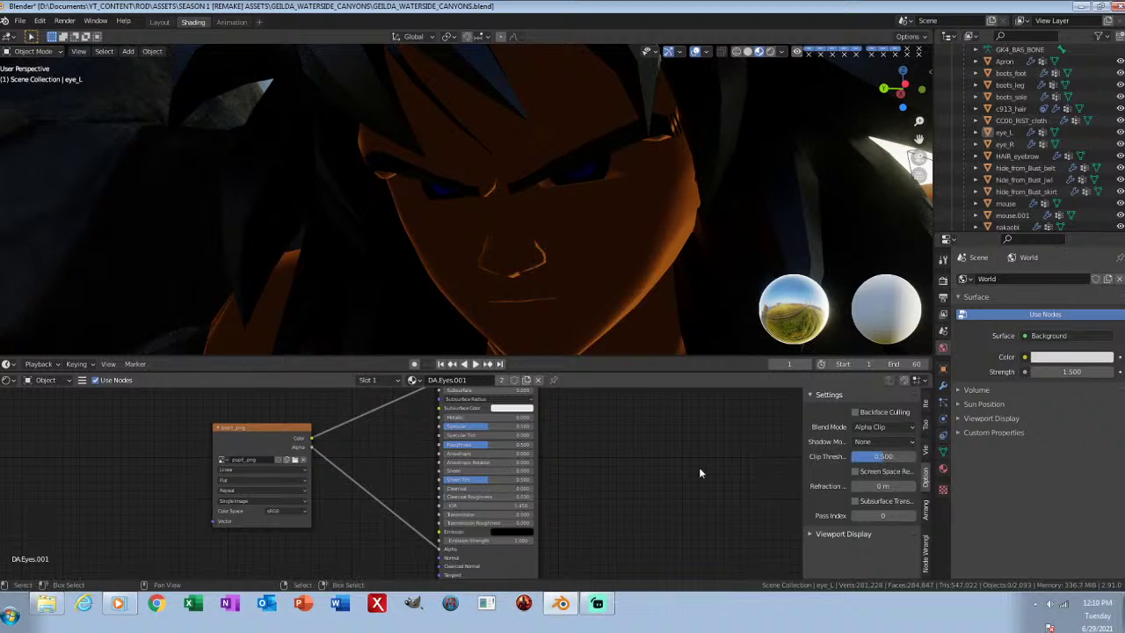
left_click(884, 426)
left_click(879, 480)
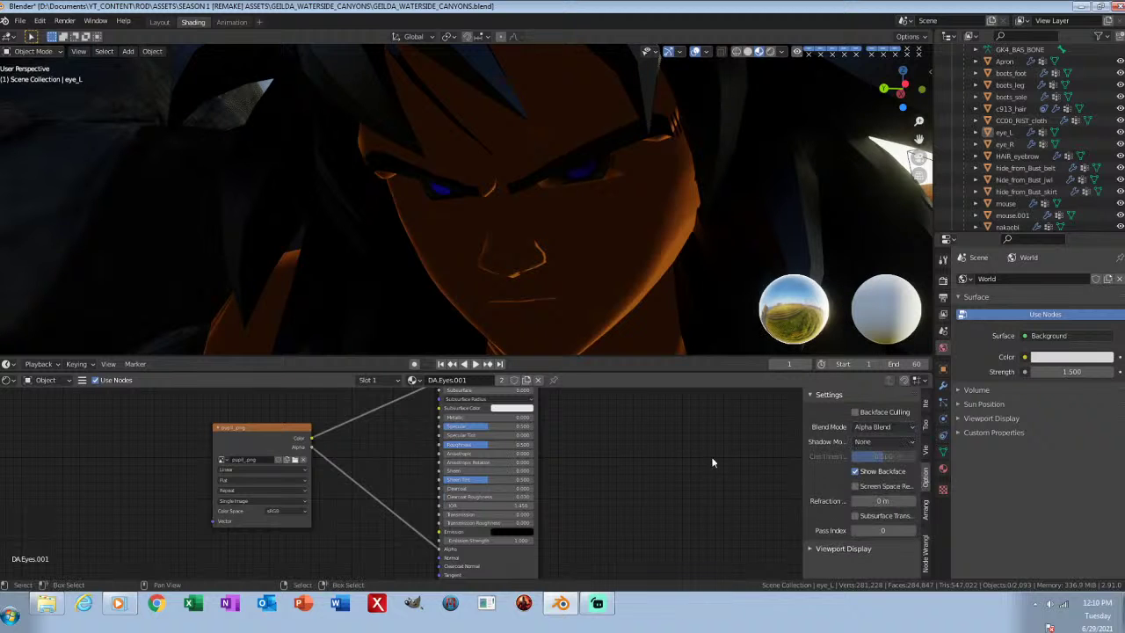
key("n")
Step: Duplicate the eye_L and eye_R meshes in place
left_click(1005, 132)
left_click(1005, 144, "ctrl")
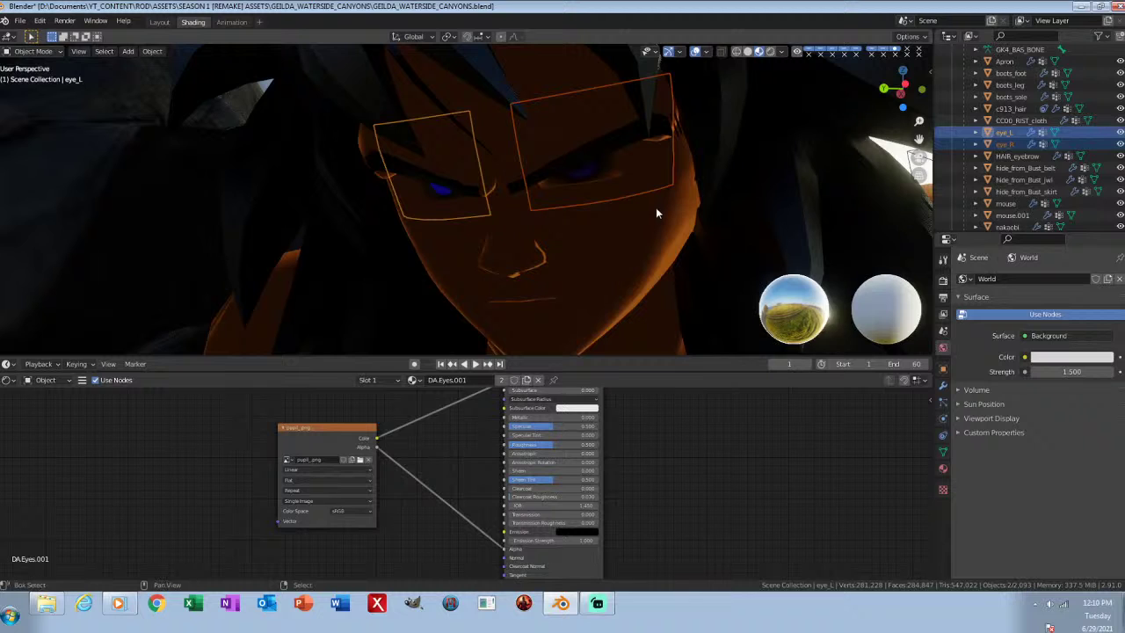
key("shift+d")
right_click(659, 208)
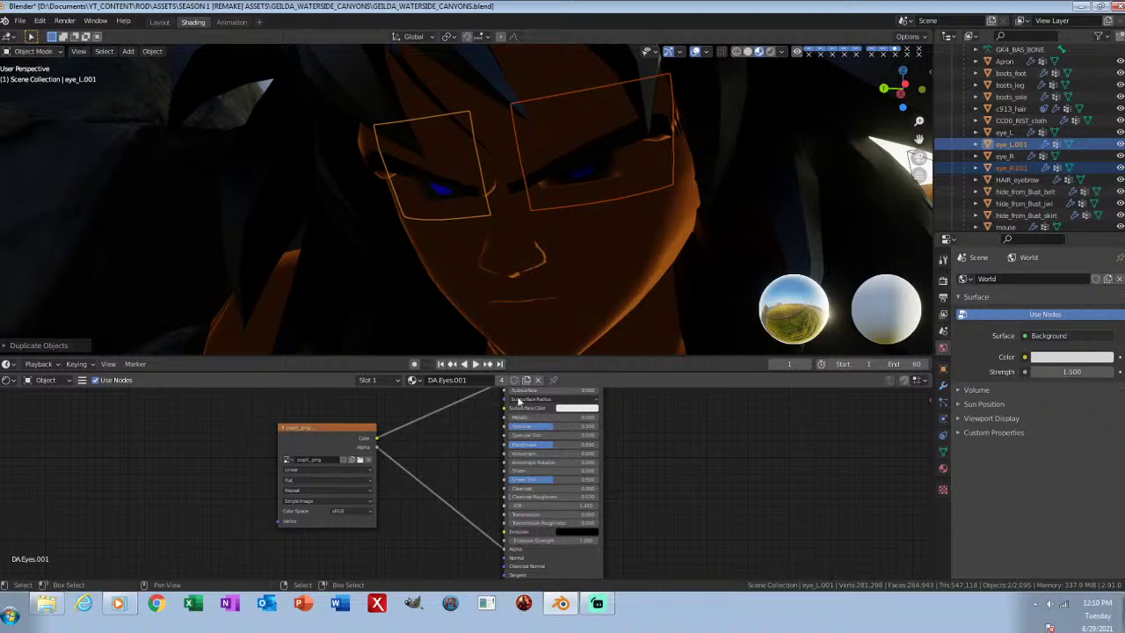
Step: Give eye_L.001 its own copy of the DA.Eyes.001 material and remove the pupil image texture node with its links from the copy
left_click(1010, 145)
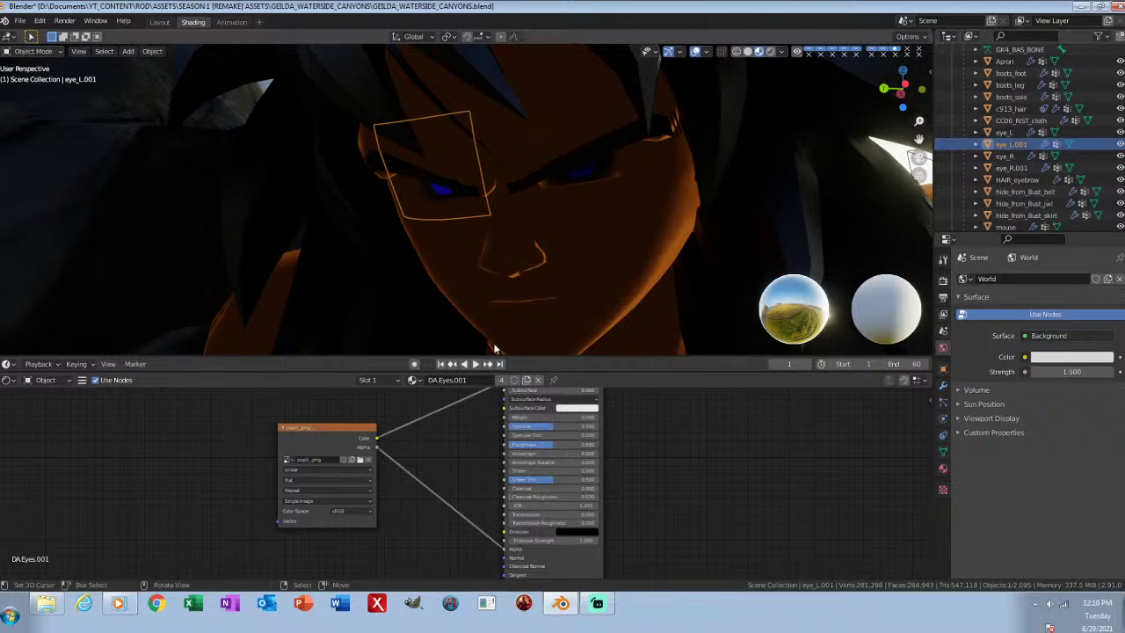
left_click(502, 381)
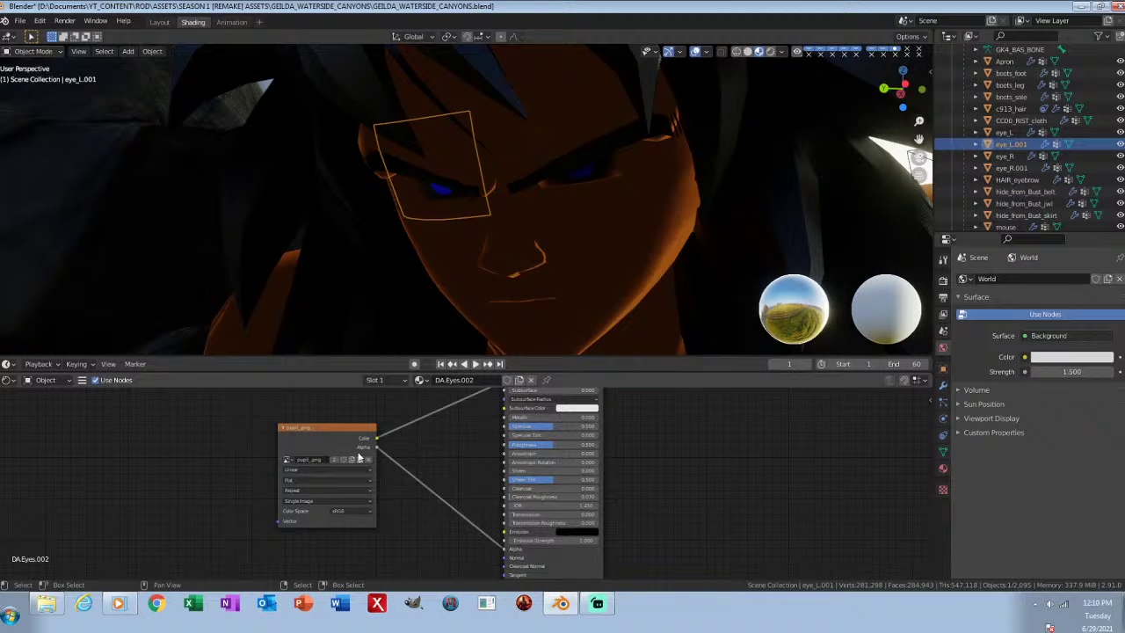
right_click_drag(413, 402, 414, 494, "ctrl")
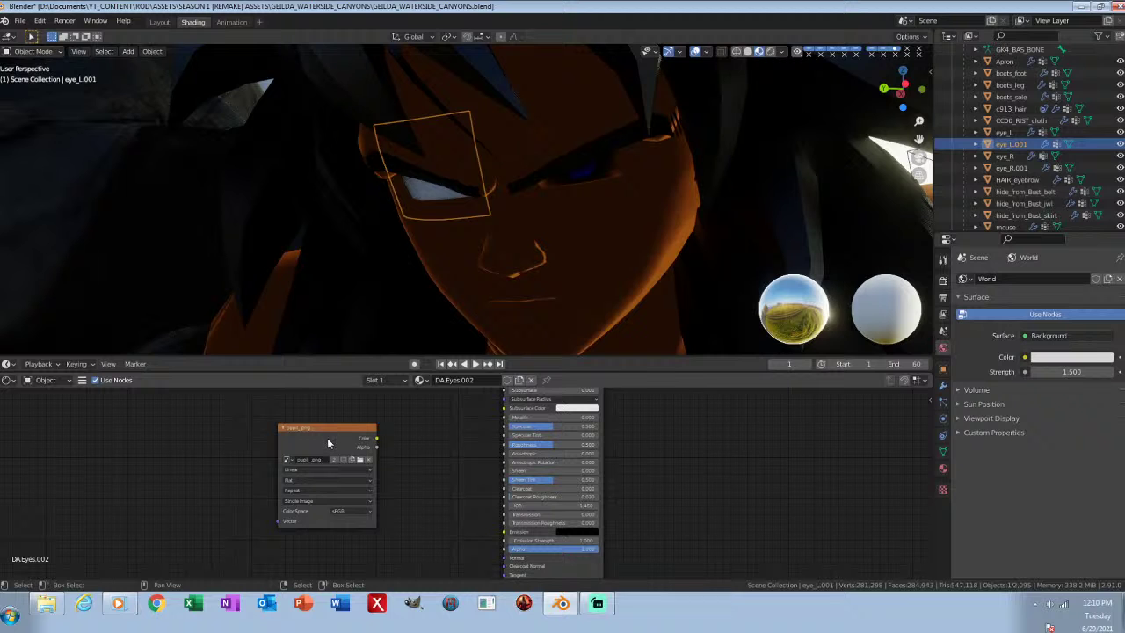
left_click(327, 438)
key("x")
Step: Brighten the Emission colour of the DA.Eyes.002 material's Principled BSDF from black to a neutral grey
middle_click_drag(678, 458, 649, 487)
left_click_drag(509, 475, 480, 455)
middle_click_drag(659, 508, 665, 457)
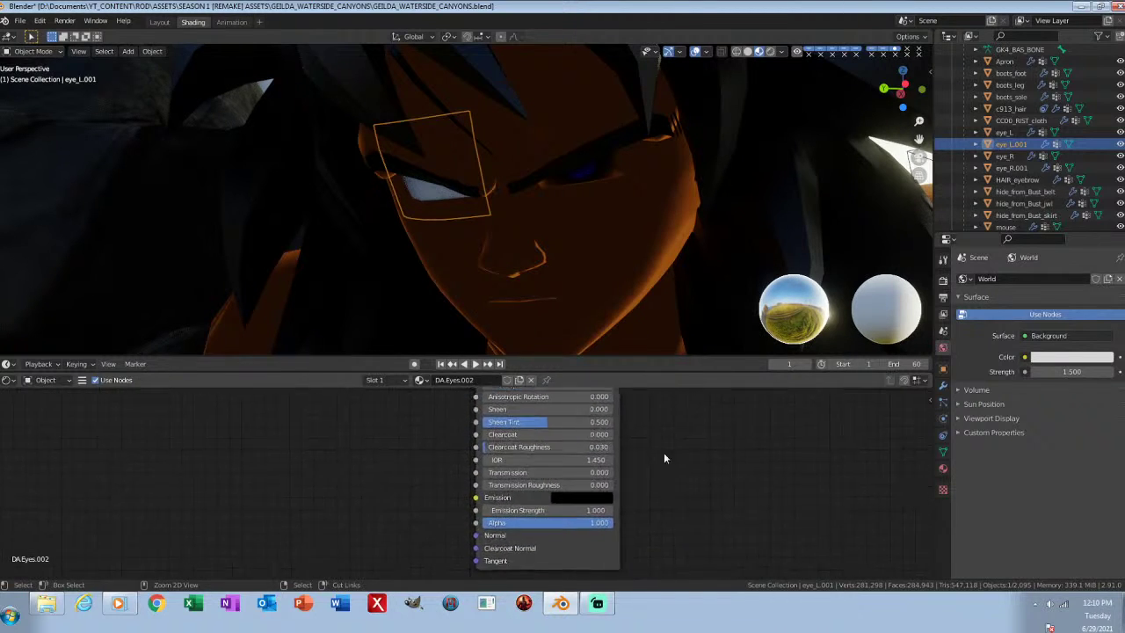
left_click(585, 498)
left_click(598, 466)
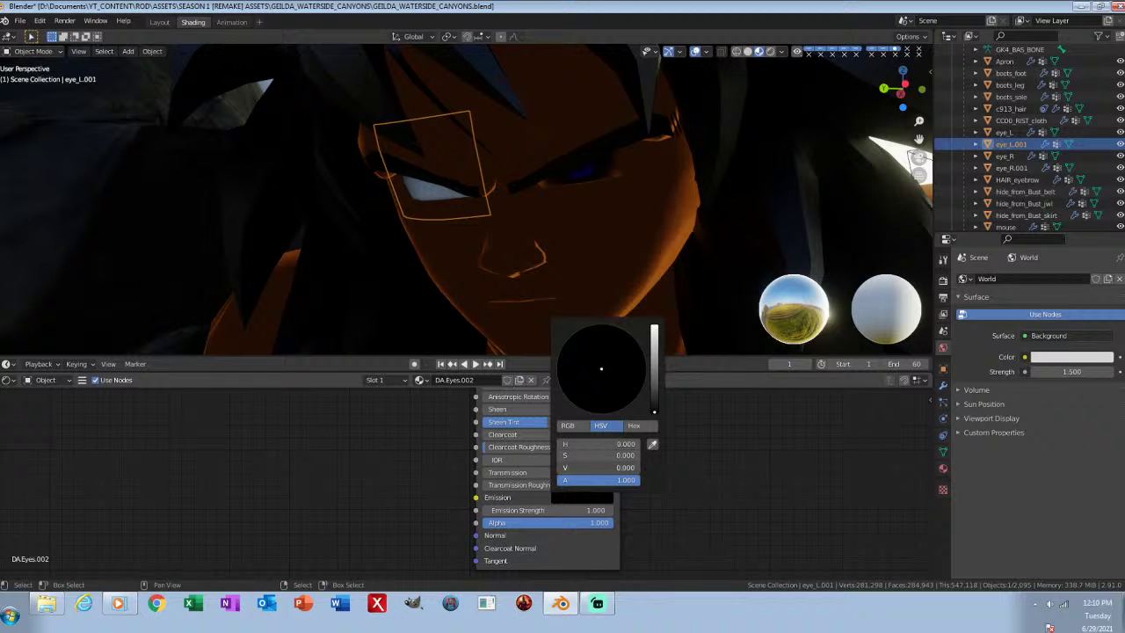
type("1")
key("Return")
Step: Assign the DA.Eyes.002 material to the eye_R.001 mesh, then deselect everything
left_click(1004, 132)
middle_click_drag(509, 201, 502, 204)
left_click(1002, 167)
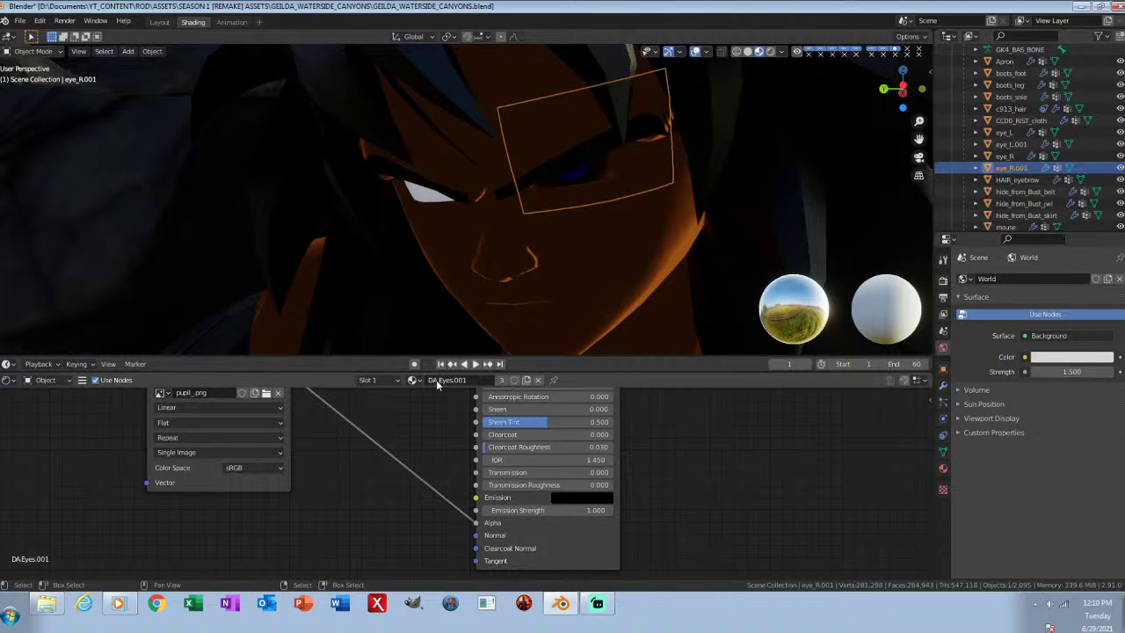
left_click(414, 382)
left_click(424, 432)
left_click(413, 381)
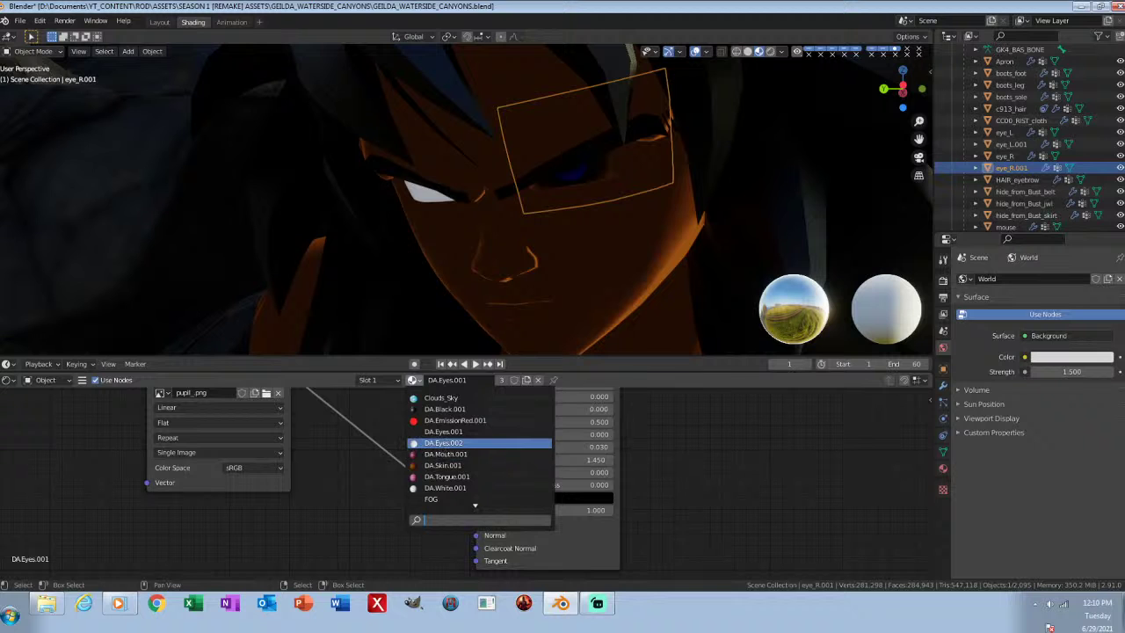
left_click(431, 441)
key("alt+a")
middle_click_drag(775, 205, 749, 209)
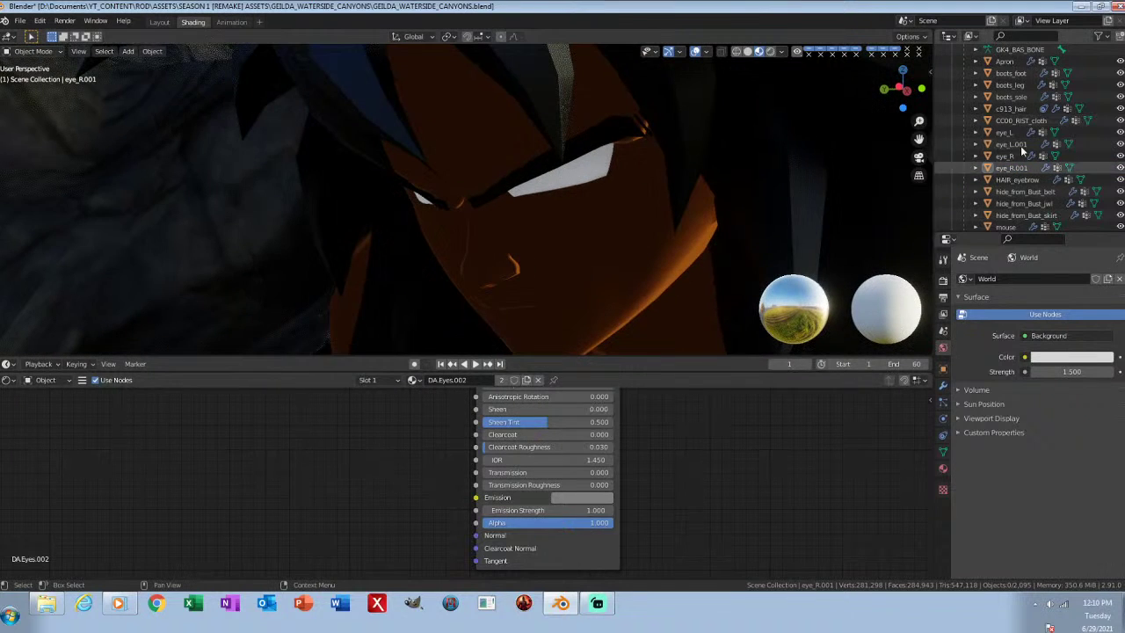
Step: Save the file and join eye_L.001 and eye_R.001 into a single object
left_click(1004, 132)
left_click(1010, 156, "ctrl")
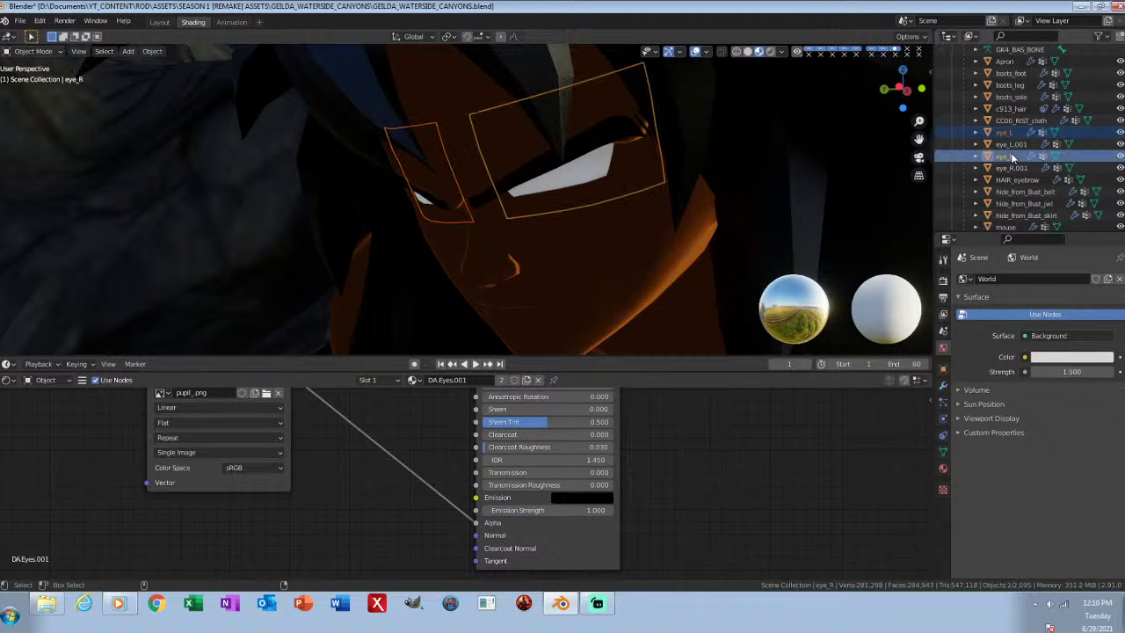
left_click(1014, 146)
left_click(1016, 170, "ctrl")
key("ctrl+s")
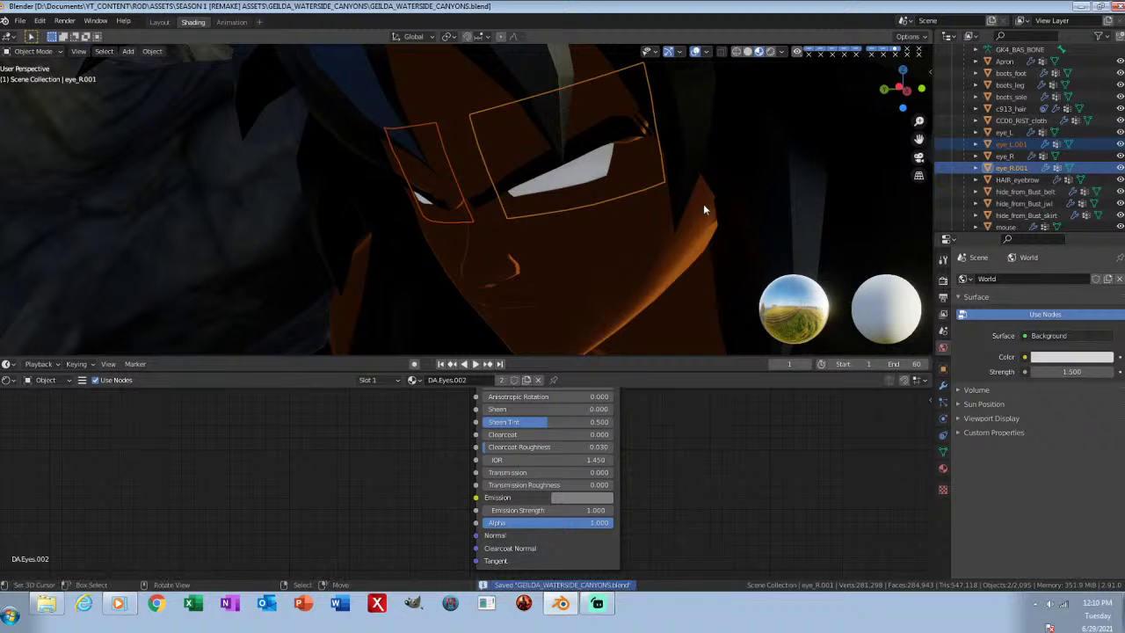
key("ctrl+j")
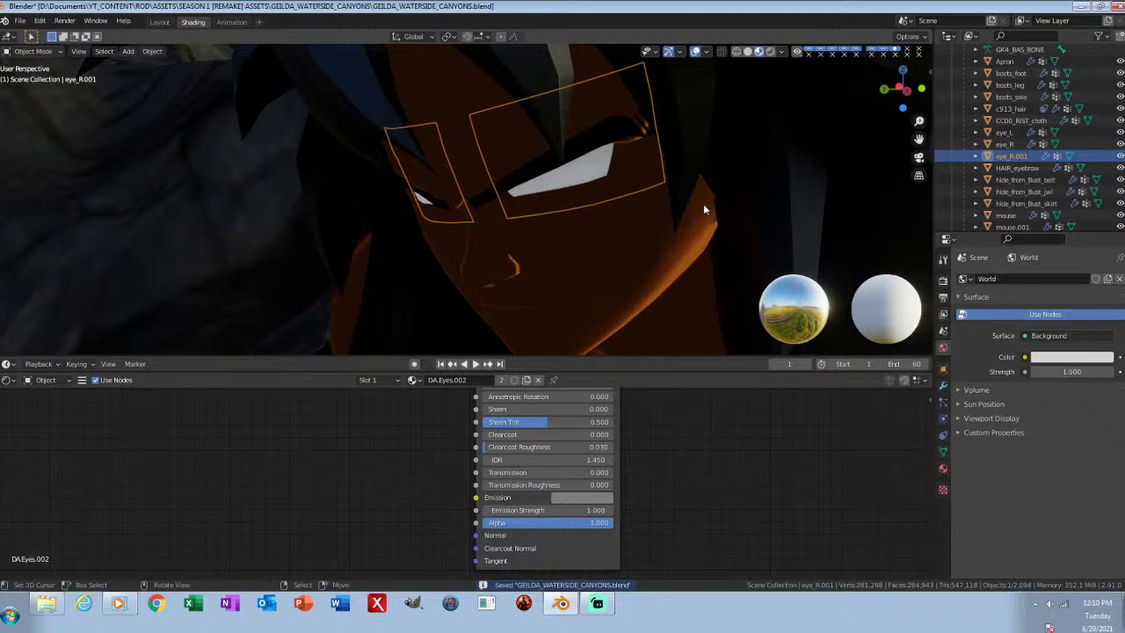
Step: Try to move the joined white eye mesh along the Y axis and the eye_L pupil mesh freely
scroll(703, 205, "down", 3)
middle_click_drag(736, 198, 664, 210)
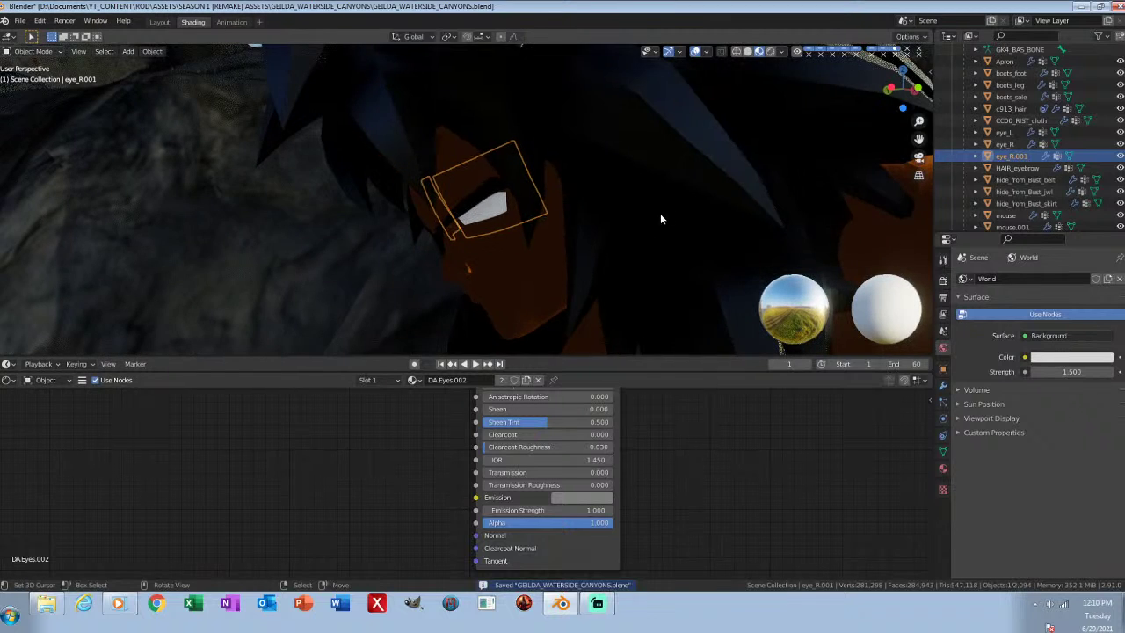
key("g")
key("y")
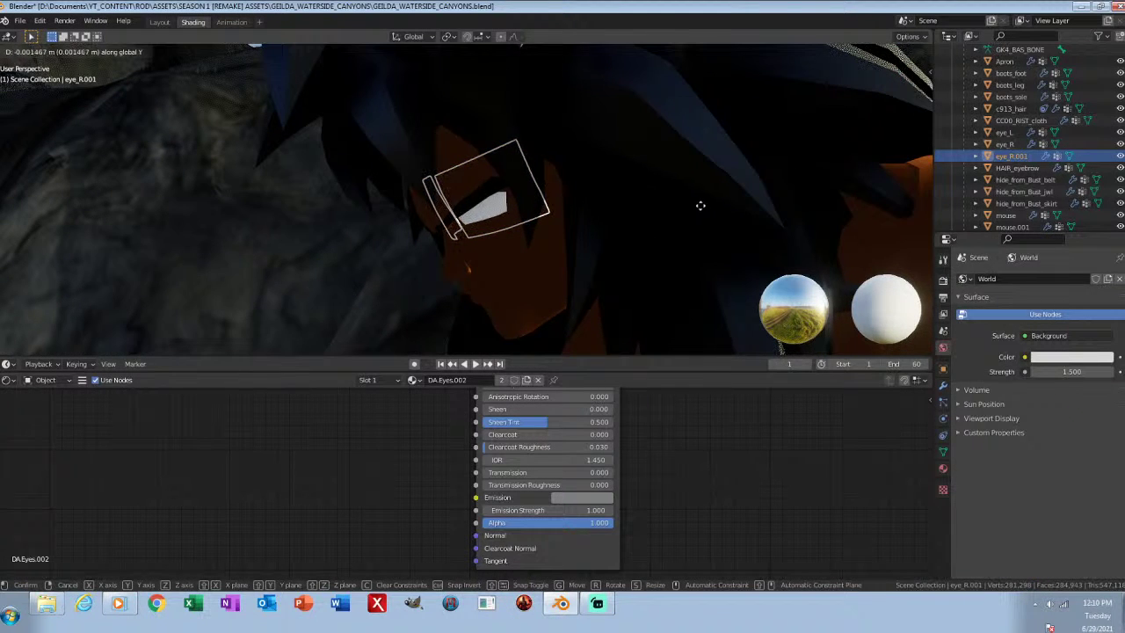
left_click(701, 211)
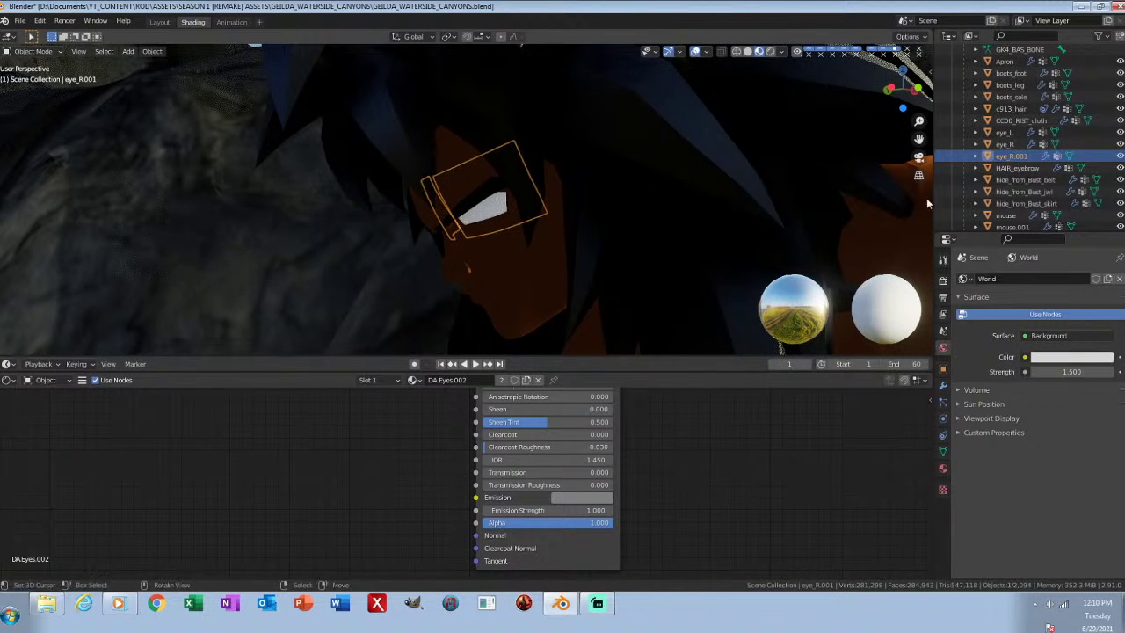
left_click(1006, 134)
middle_click_drag(528, 211, 625, 221)
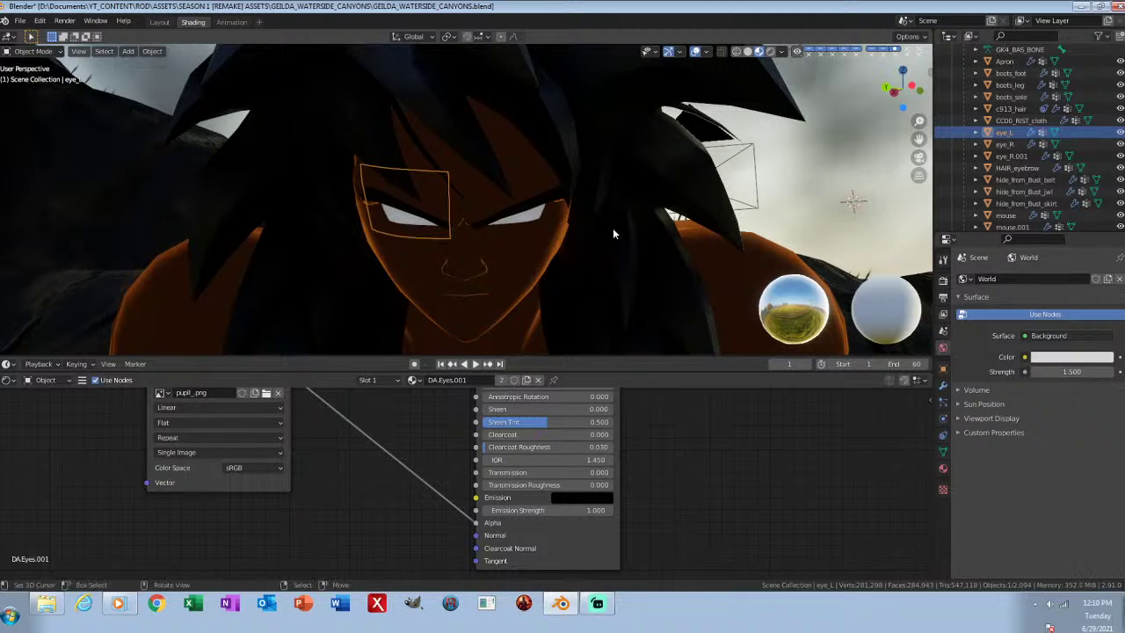
key("g")
right_click(454, 257)
Step: Try to shift the joined eye_R.001 mesh along the global Y axis to uncover the pupils behind it
left_click(1012, 157)
middle_click_drag(619, 203, 551, 202)
key("g")
key("y")
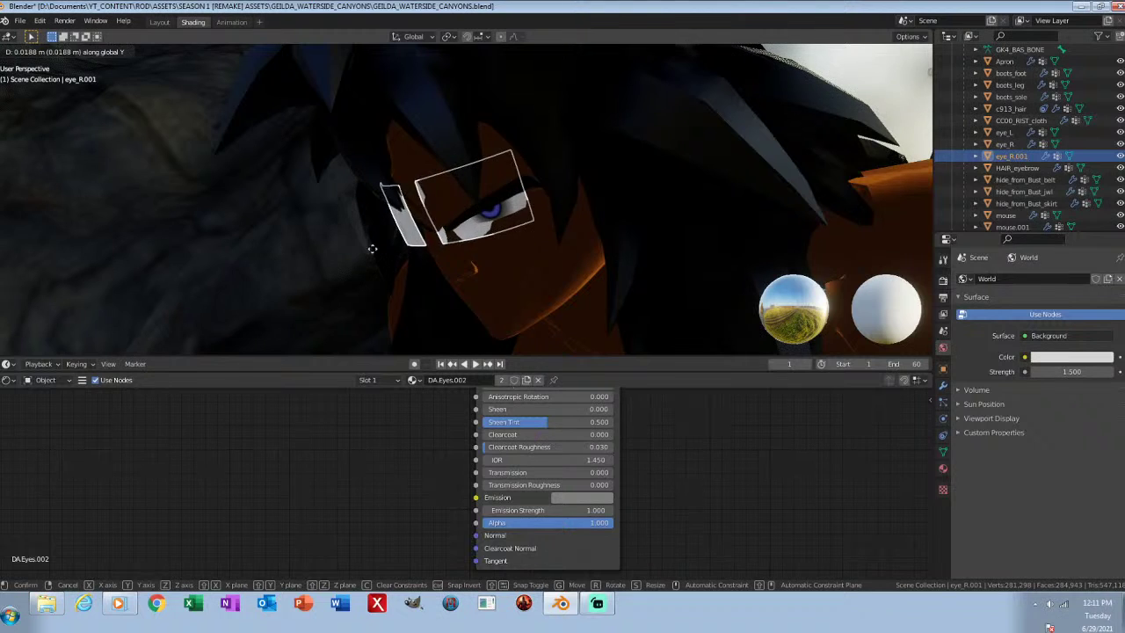
left_click(551, 235)
Step: Try to move the eye_L and eye_R pupil meshes together along the Y axis and along the Z axis
left_click(1004, 133)
left_click(1011, 144, "ctrl")
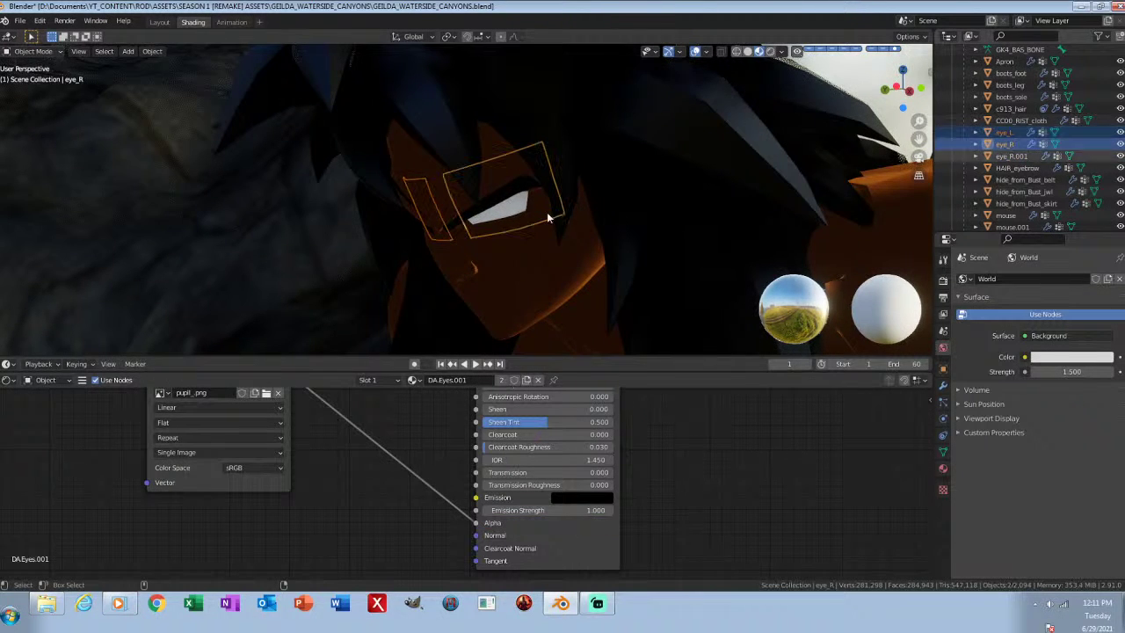
key("g")
key("y")
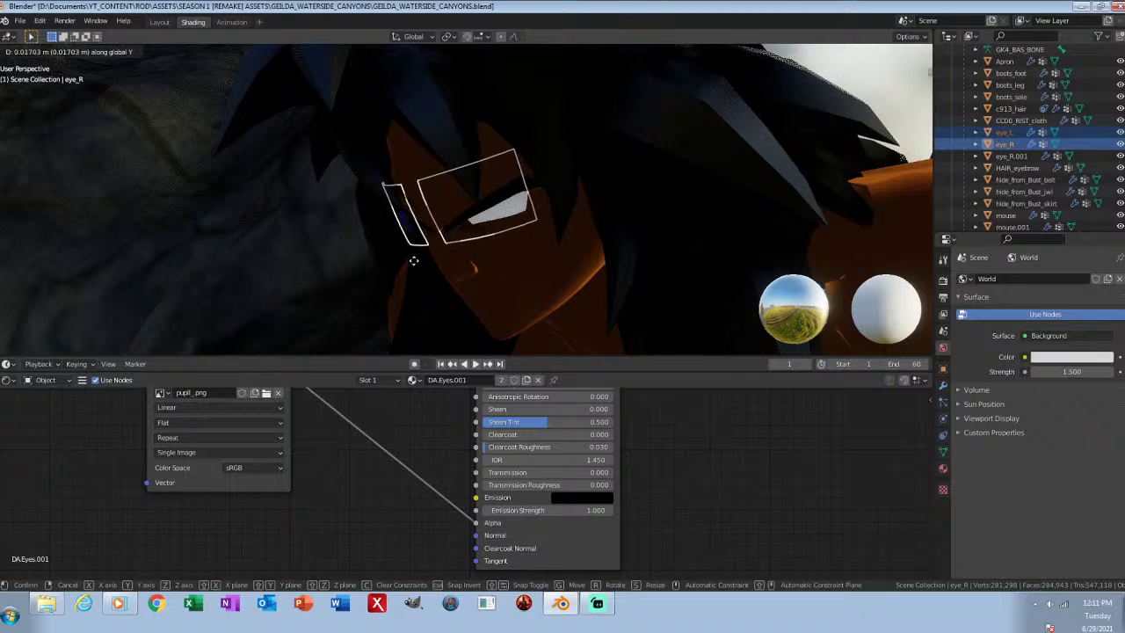
left_click(542, 255)
middle_click_drag(541, 255, 607, 253)
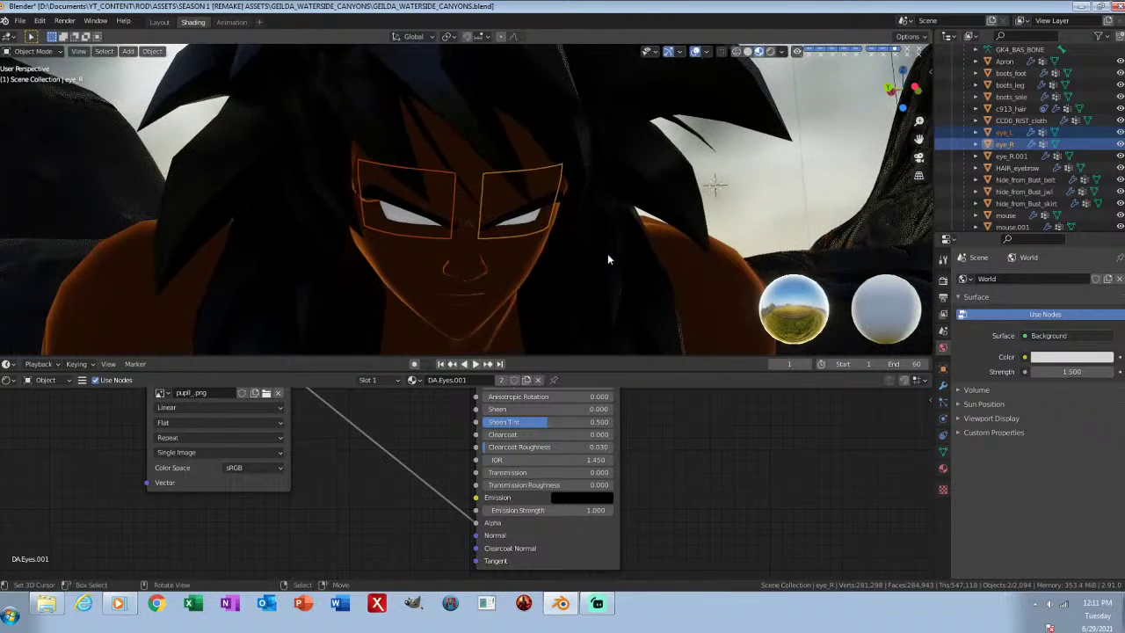
key("g")
key("z")
left_click(620, 251)
Step: Nudge the joined eye_R.001 mesh slightly along the global Y axis
left_click(1018, 157)
middle_click_drag(660, 206, 580, 215)
key("g")
key("z")
key("y")
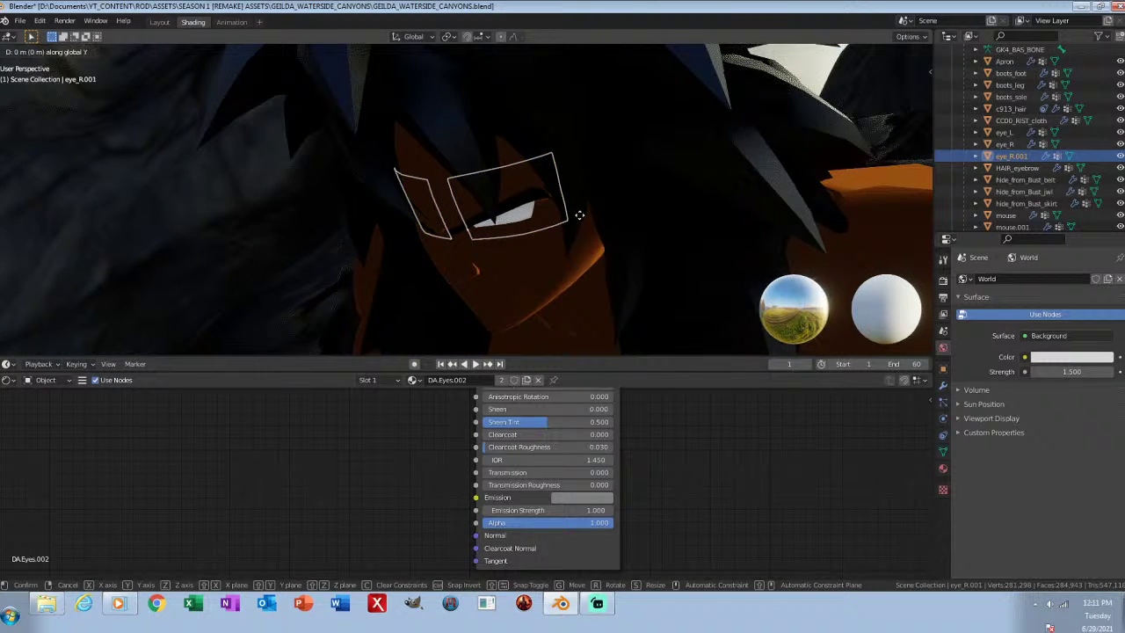
left_click(577, 224)
mouse_move(526, 223)
middle_mouse_down()
mouse_move(582, 214)
mouse_move(523, 225)
middle_mouse_up()
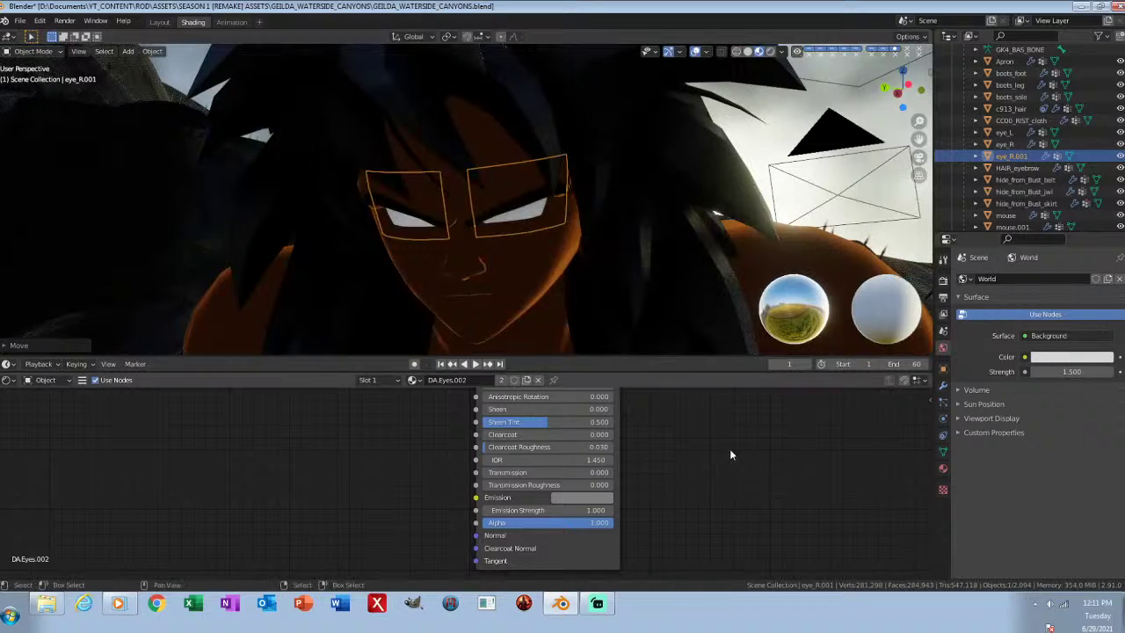
Step: Try the Alpha Clip and Alpha Hashed blend modes on the DA.Eyes.001 material, return it to Alpha Blend, and test Show Backface
left_click(1005, 134)
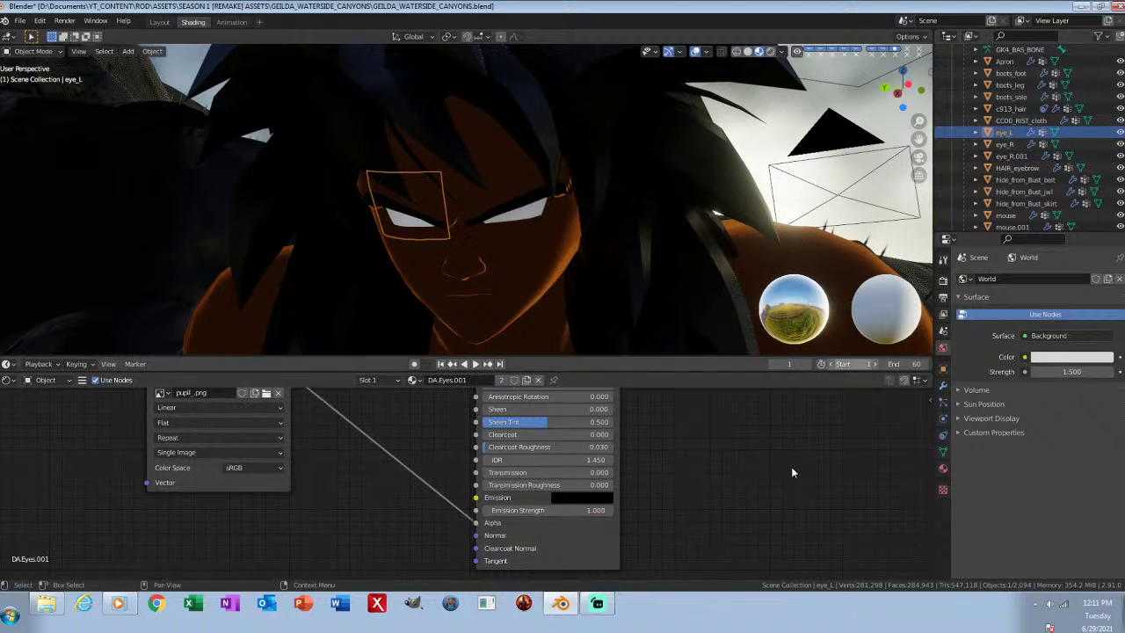
key("n")
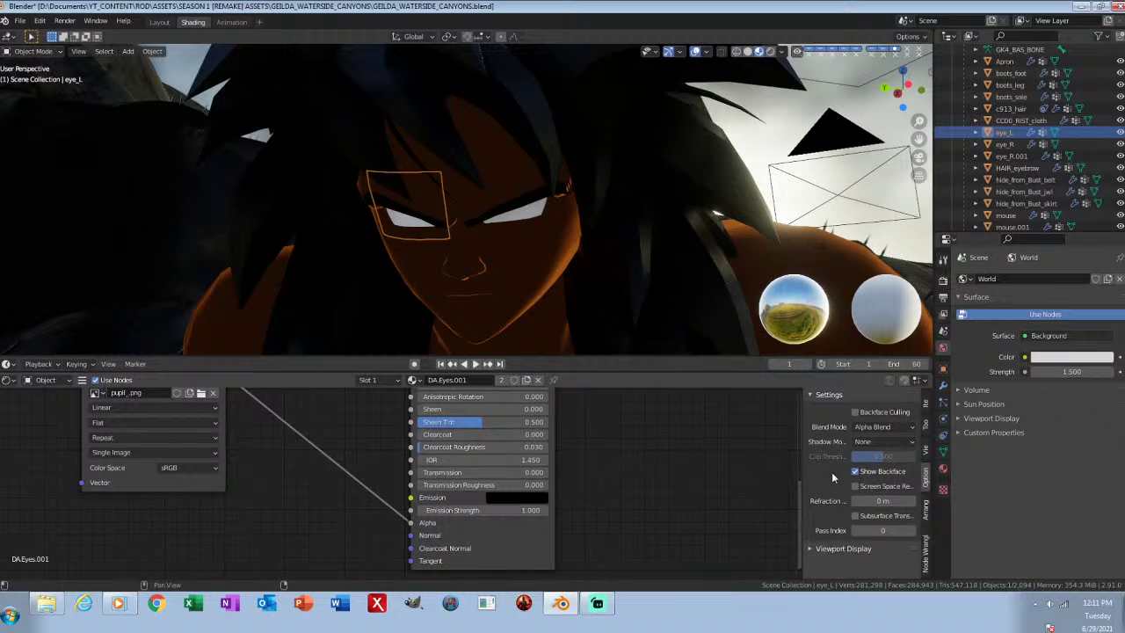
left_click(884, 429)
left_click(879, 456)
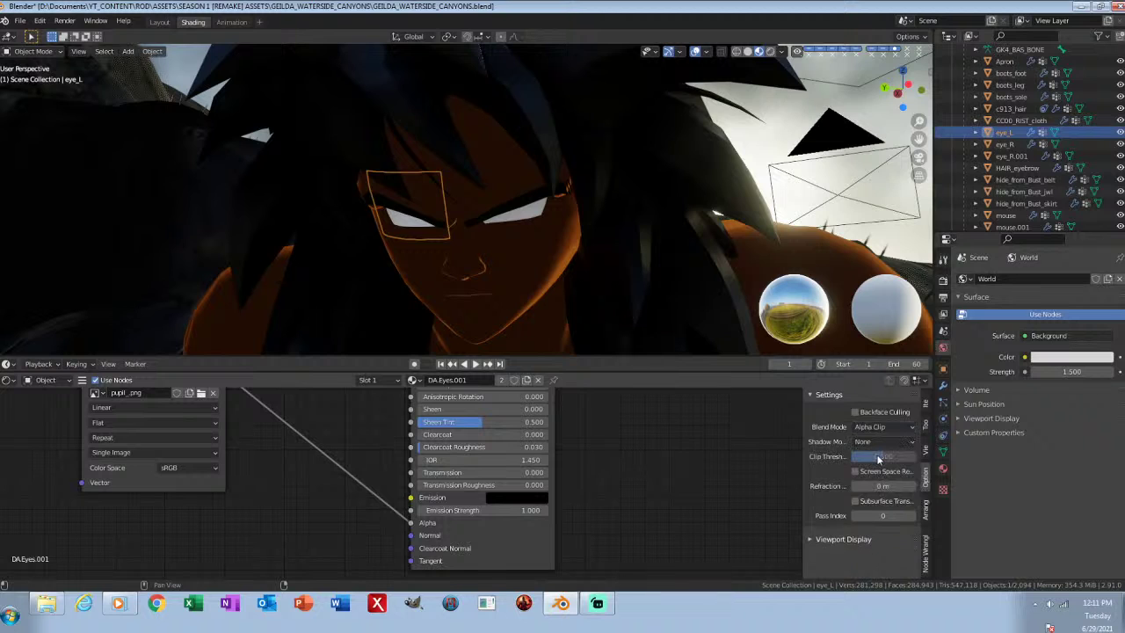
left_click(884, 425)
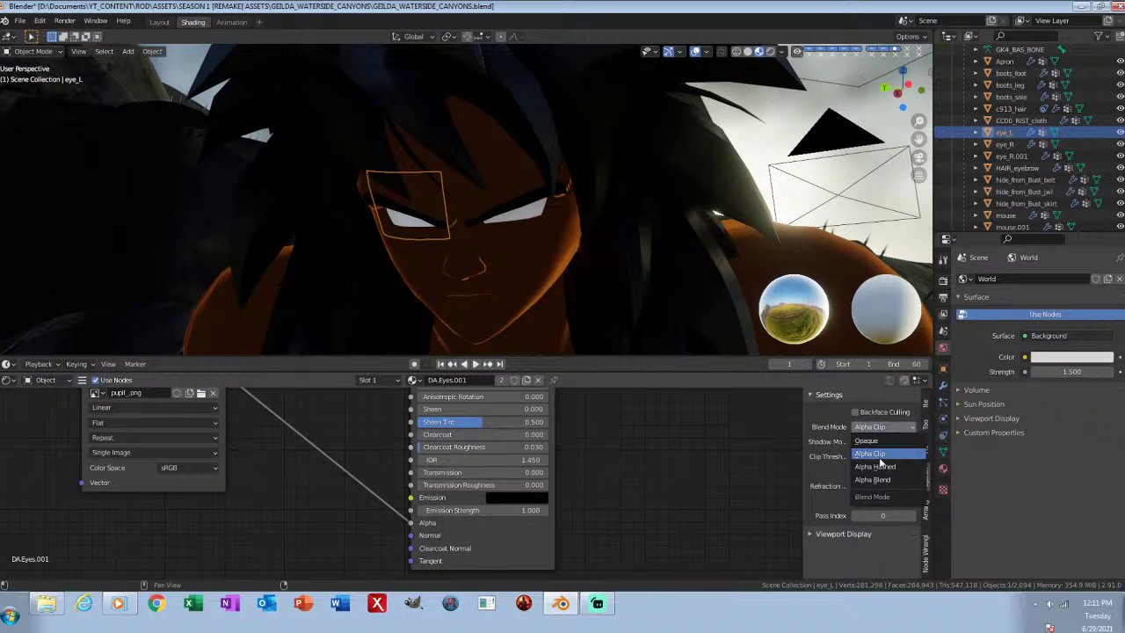
left_click(884, 469)
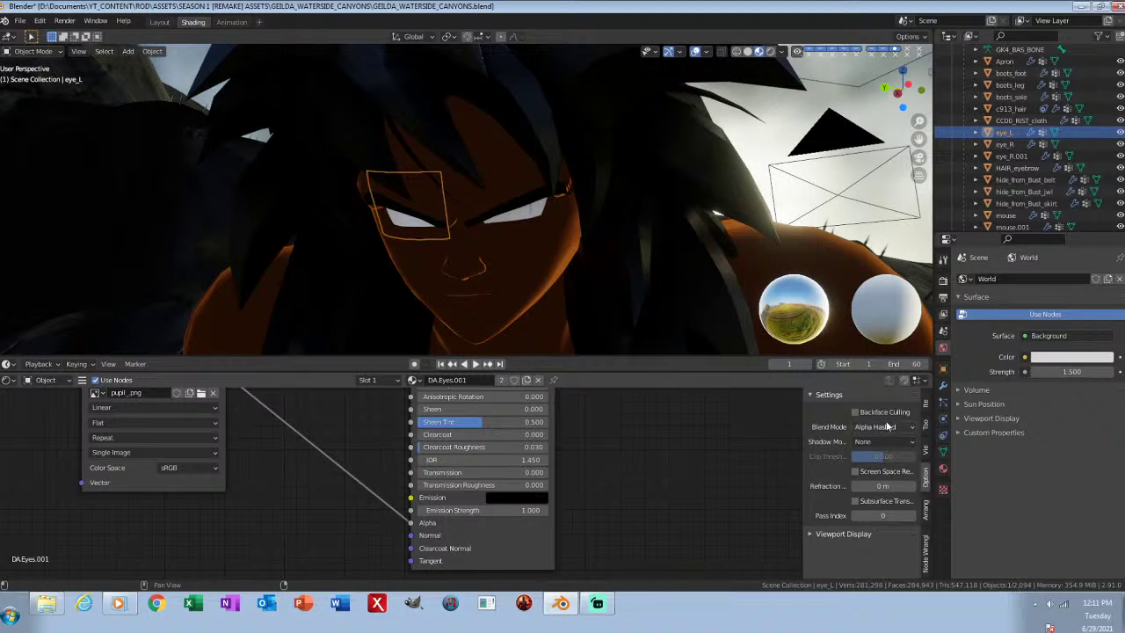
left_click(888, 427)
left_click(883, 467)
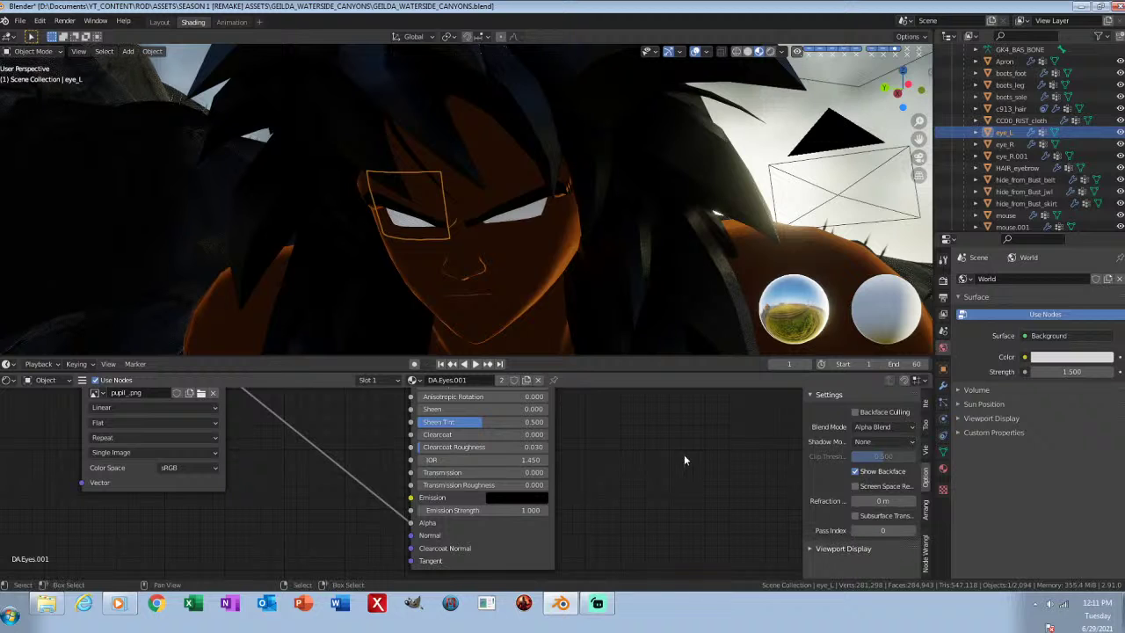
left_click(858, 474)
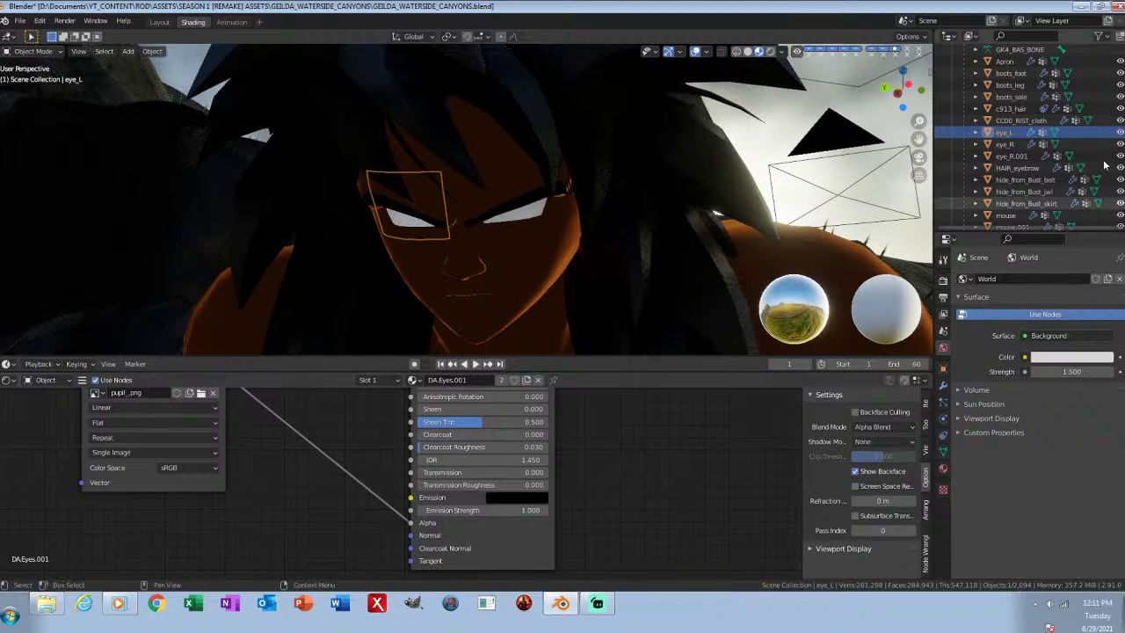
Step: Set the Blend Mode of the DA.Eyes.002 material on eye_R.001 to Opaque and deselect everything
left_click(1004, 158)
left_click(882, 428)
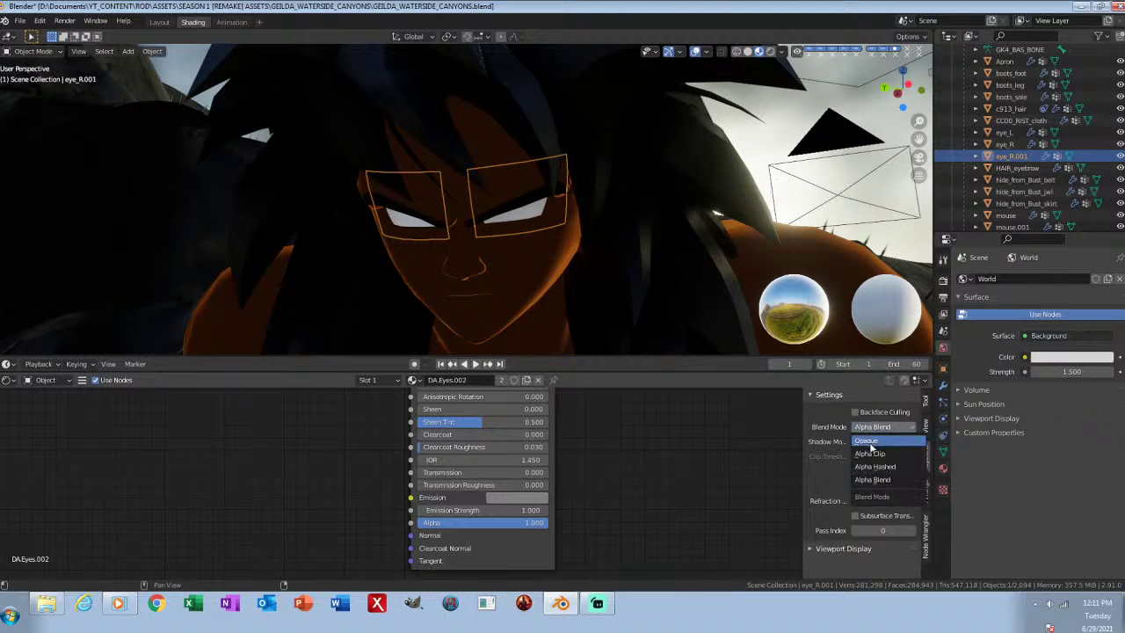
left_click(876, 443)
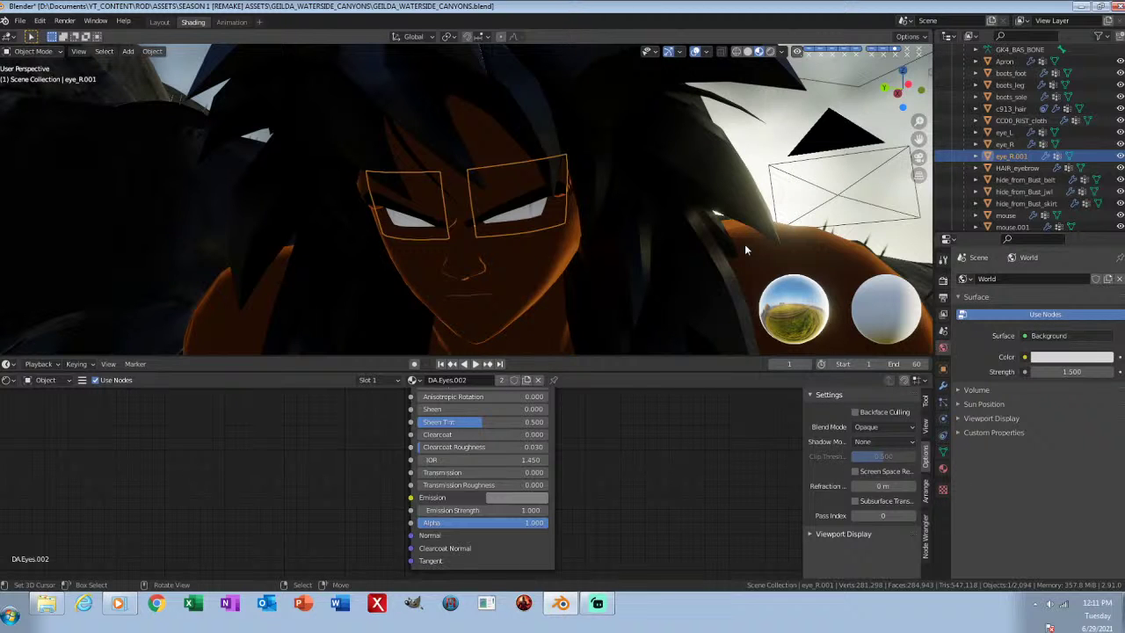
key("alt+a")
middle_click_drag(748, 237, 674, 214)
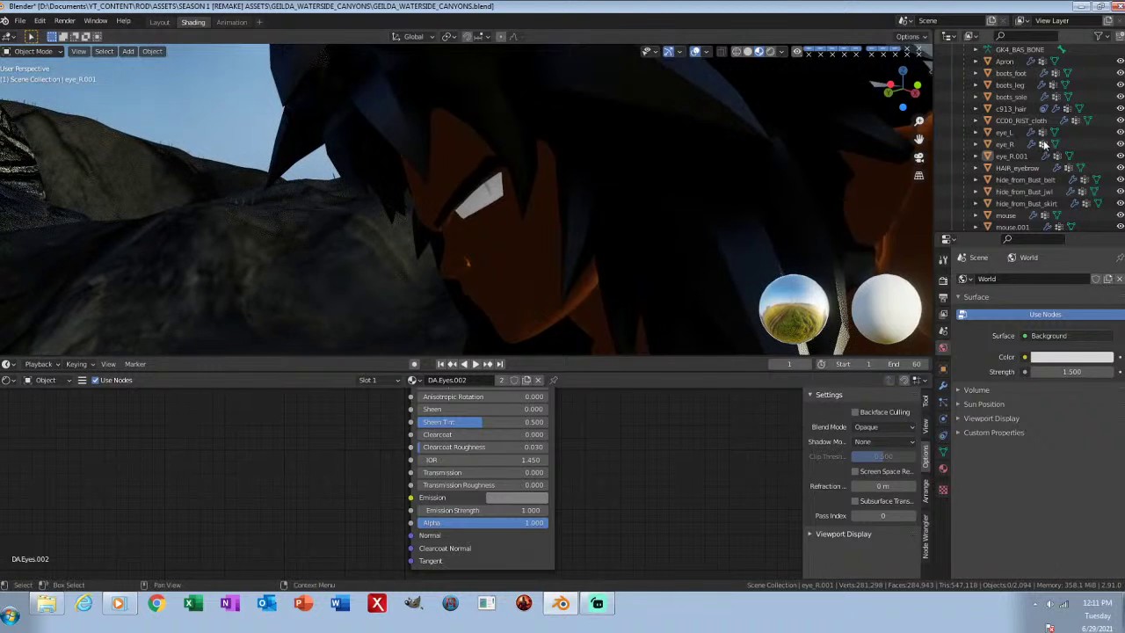
Step: Join eye_L and eye_R into one object named eye_PUPILS and save the file
left_click(1003, 133)
left_click(1008, 144, "ctrl")
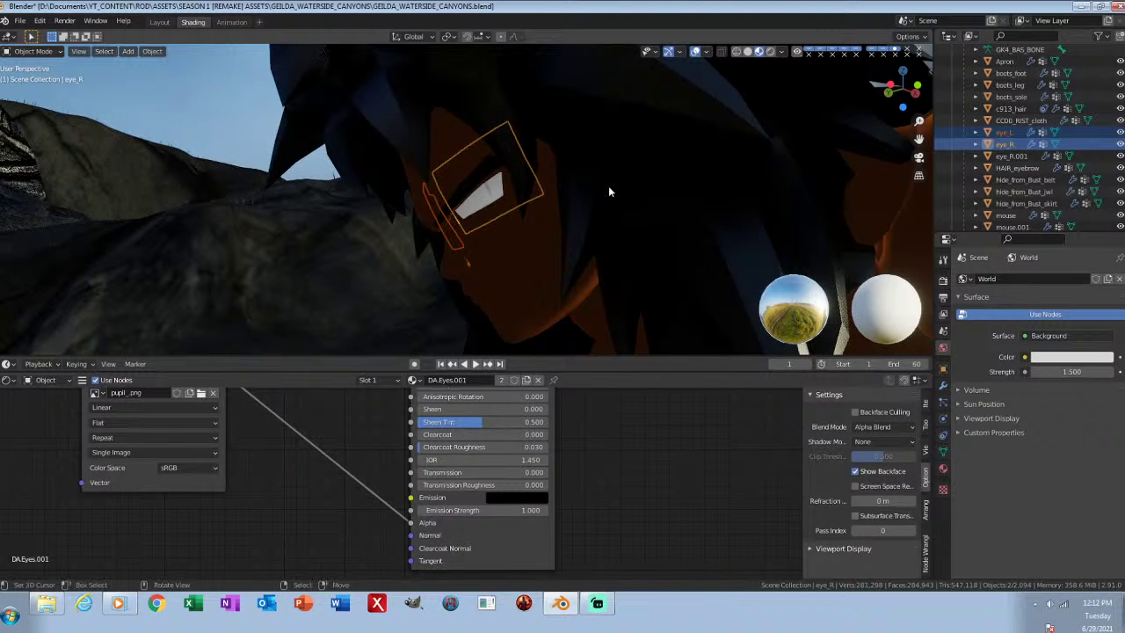
key("ctrl+j")
key("F2")
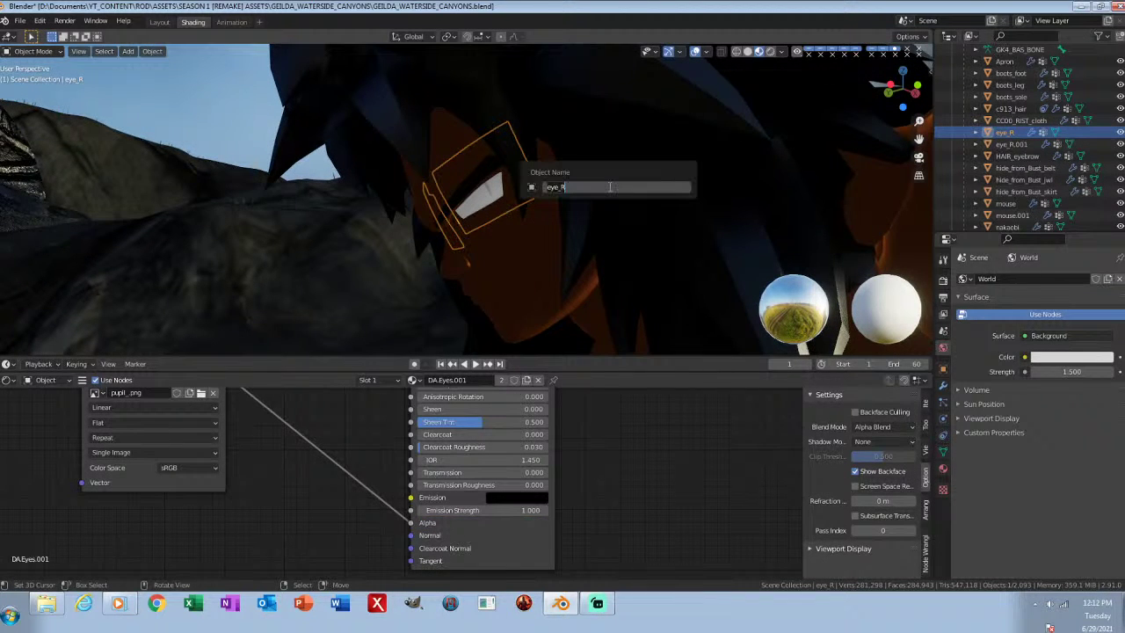
type("eye_PUPILS")
key("Return")
key("ctrl+s")
Step: Rename the eye_R.001 object as eye_WHITES, deselect everything, and save the file
left_click(1012, 144)
scroll(1018, 148, "down", 1)
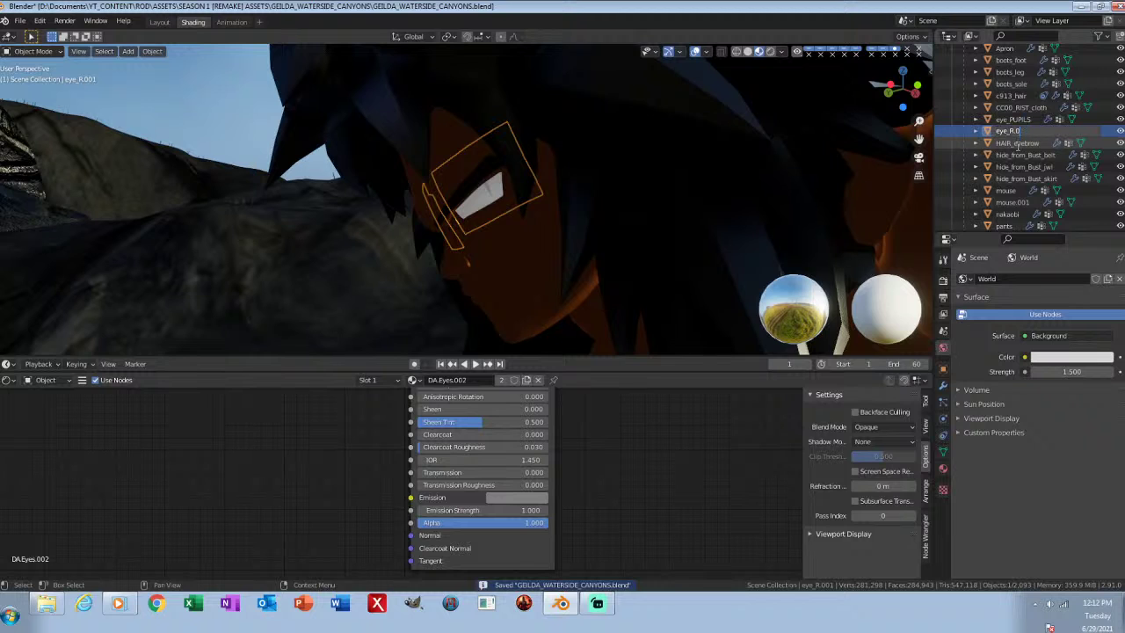
key("BackSpace")
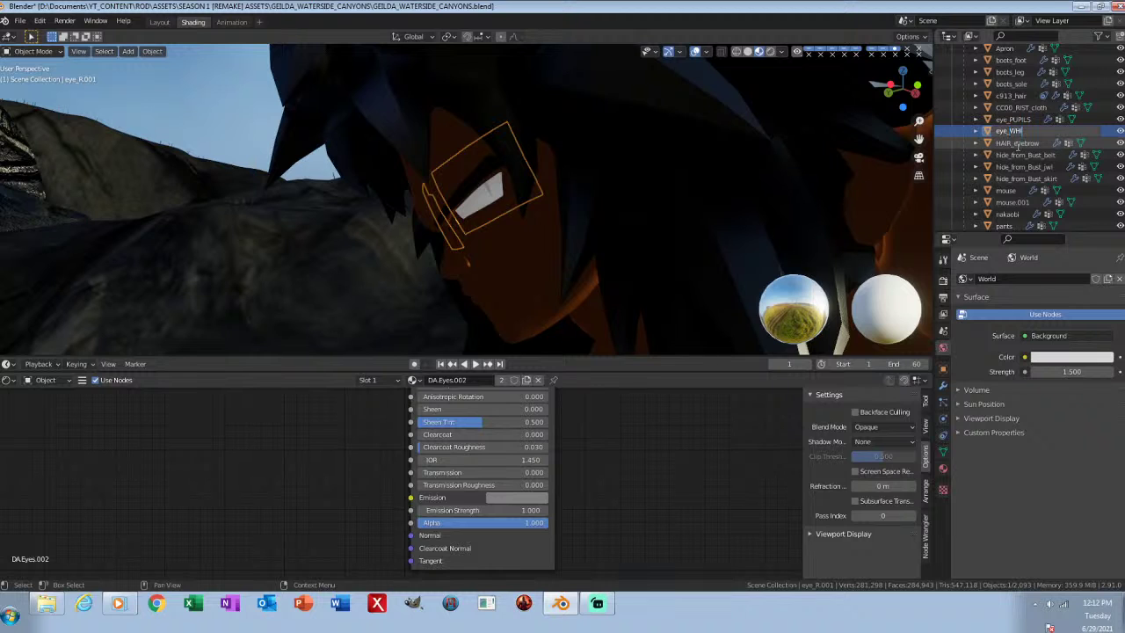
type("WHITES")
key("Return")
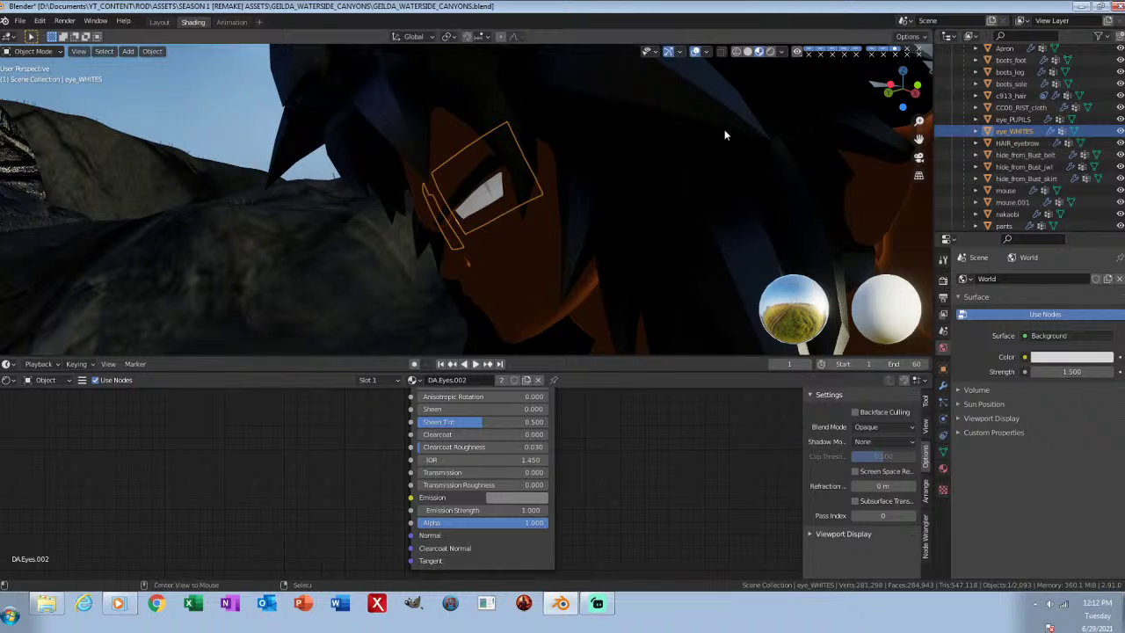
key("alt+a")
key("ctrl+s")
middle_click_drag(667, 215, 743, 220)
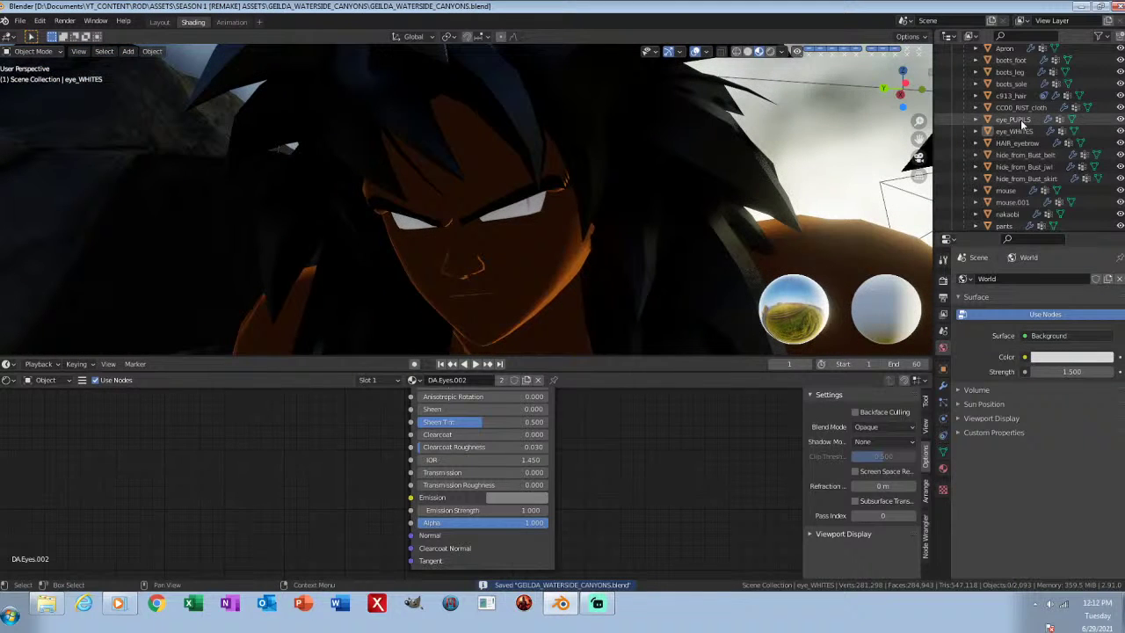
left_click(1016, 120)
middle_click_drag(671, 251, 651, 252)
key("g")
key("y")
right_click(648, 258)
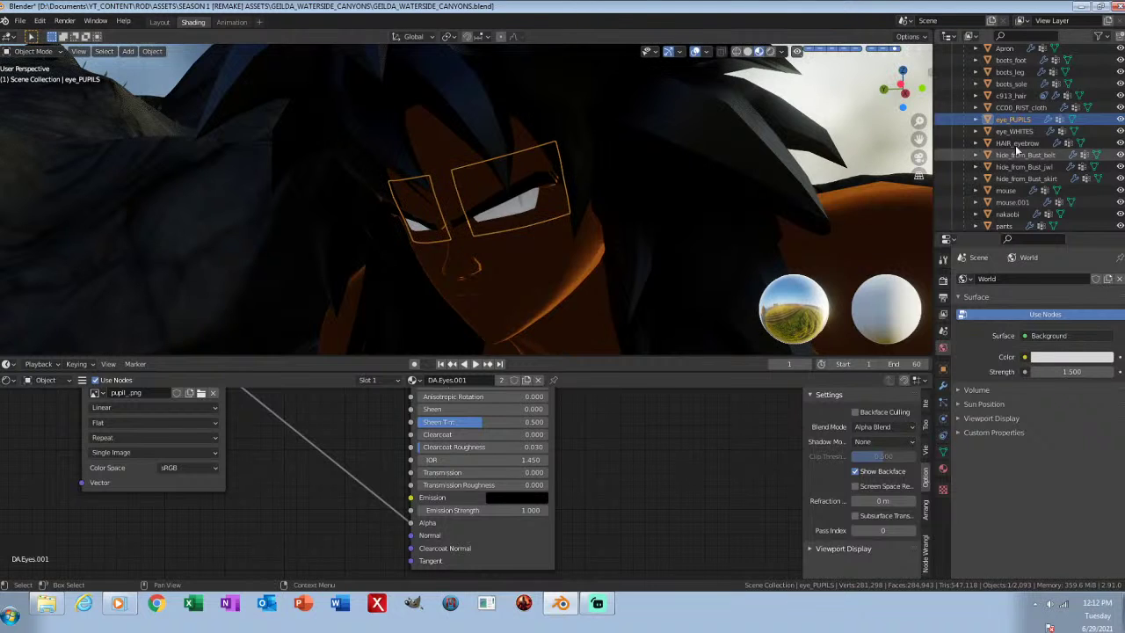
Step: Nudge the eye_WHITES mesh slightly along the global Y axis so it sits behind the pupils, and deselect it
left_click(1015, 133)
key("g")
key("y")
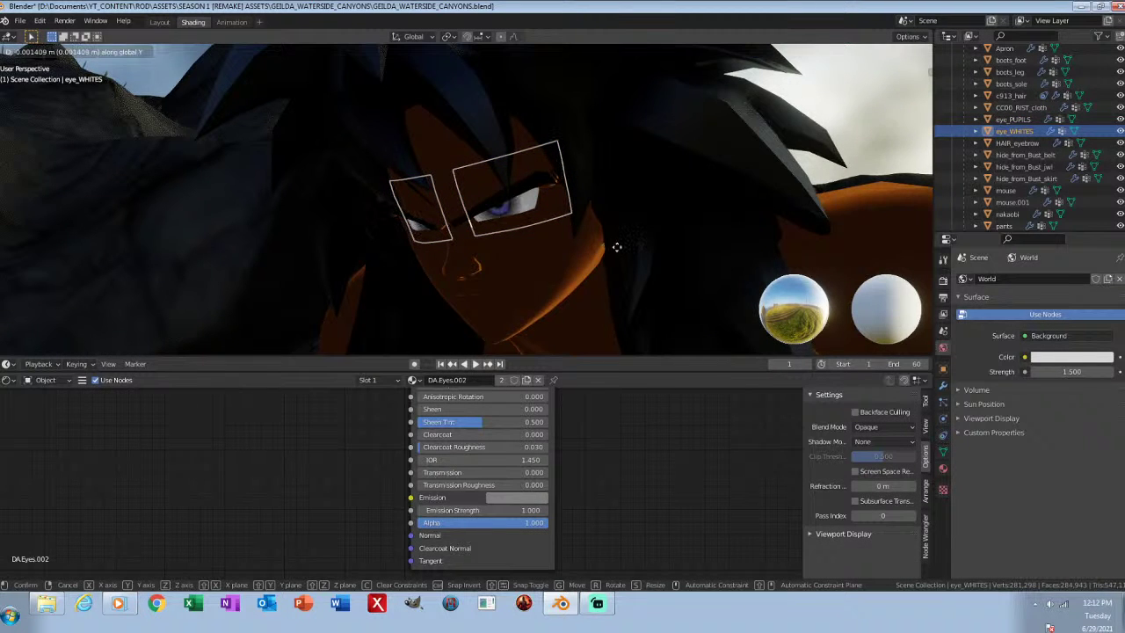
left_click(607, 246)
middle_click_drag(605, 245, 705, 245)
key("alt+a")
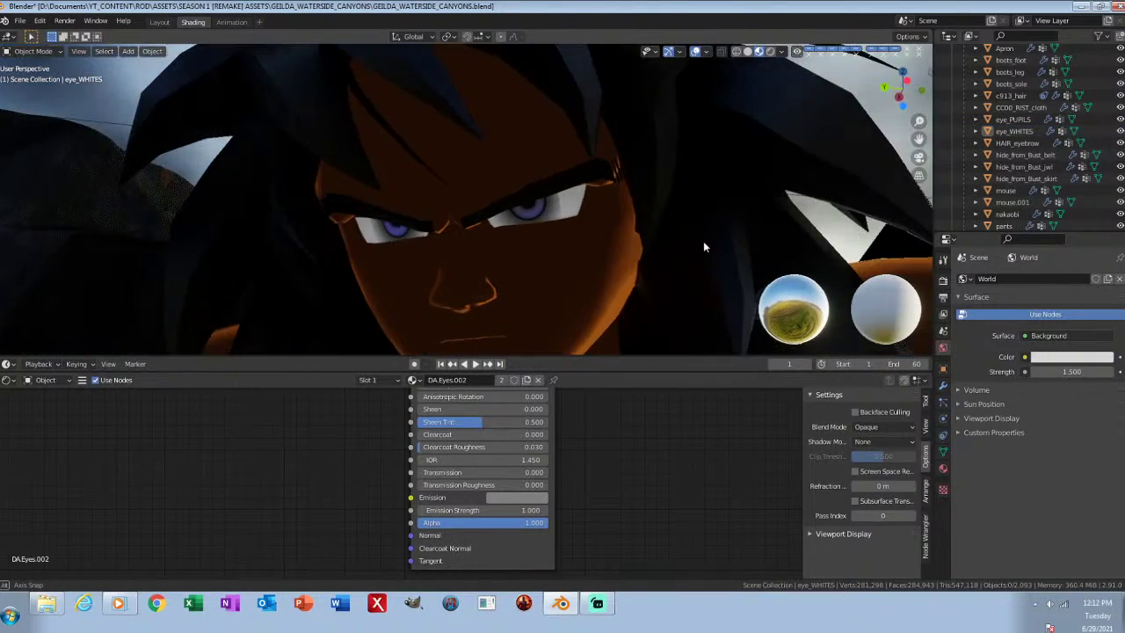
Step: Move the eye_WHITES mesh a further -0.0026 m or so along the global Y axis, deselect it, and save the file
left_click(1015, 131)
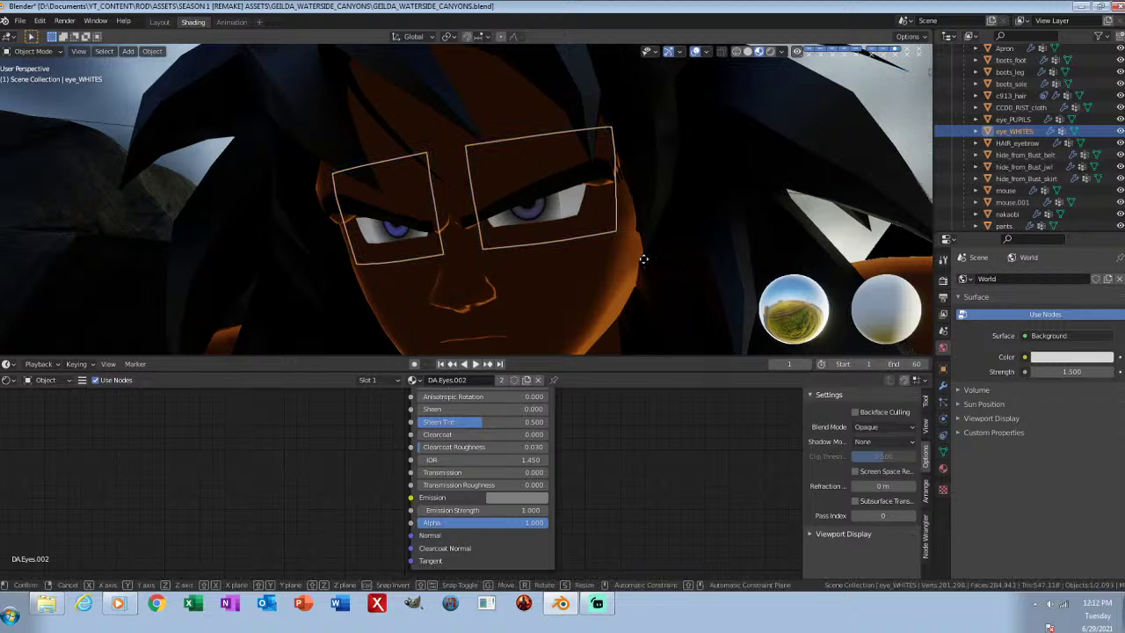
key("g")
key("y")
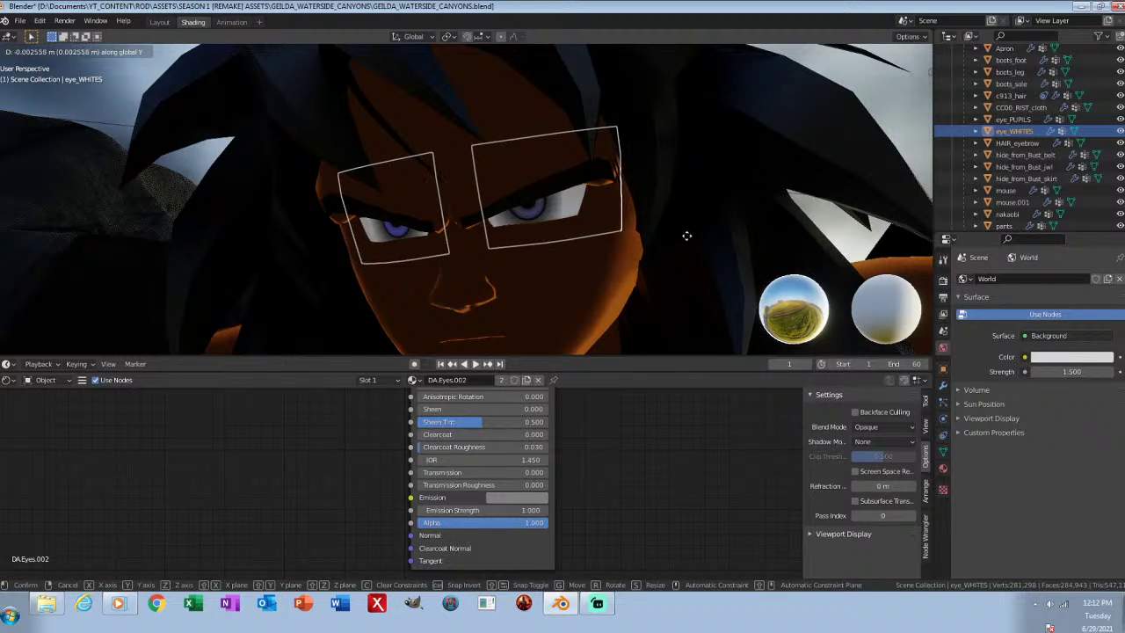
left_click(687, 235)
middle_click_drag(515, 243, 576, 255)
key("alt+a")
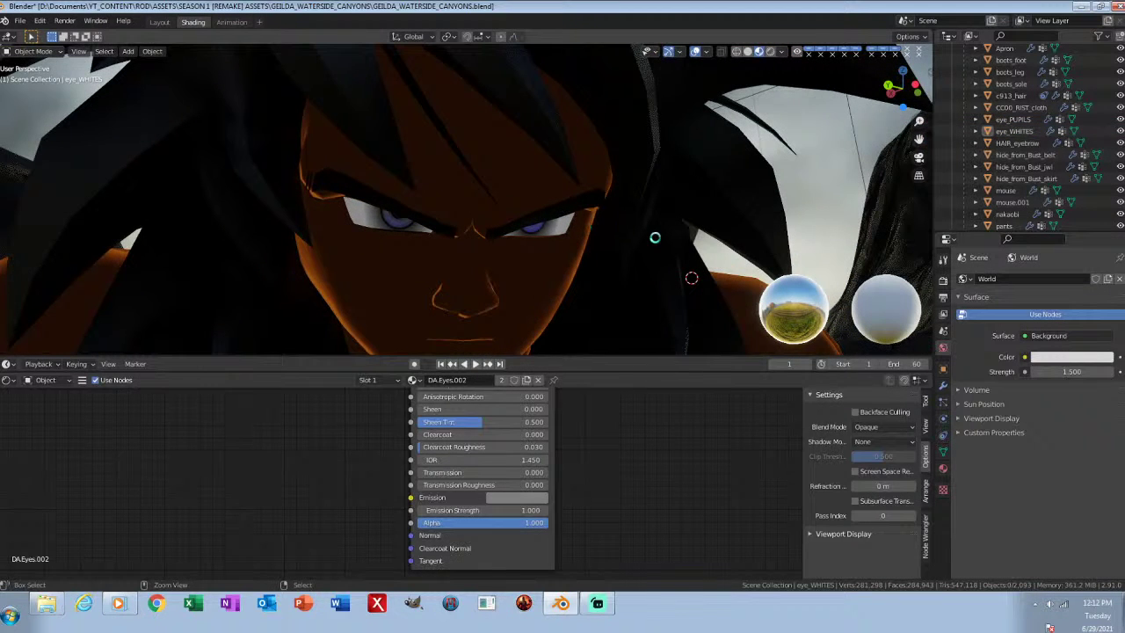
key("ctrl+s")
Step: In the face's DA.Skin.001 material, shift the Shader to RGB, ColorRamp and Mix nodes together into the gap before the Mix Shader
middle_click_drag(711, 239, 633, 244)
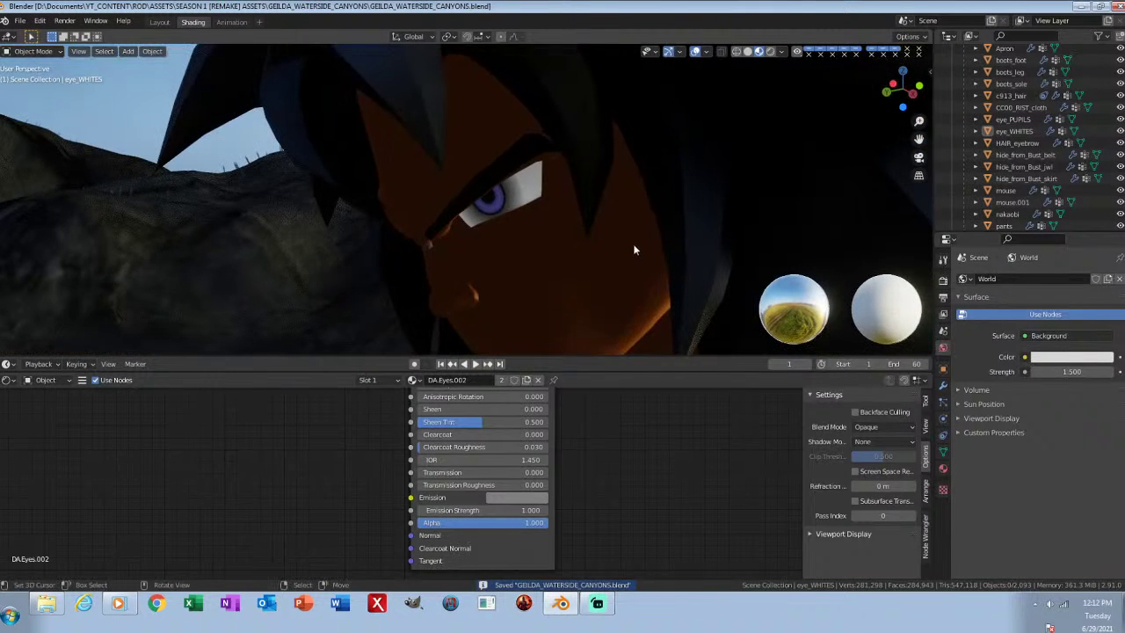
right_click(633, 244)
middle_click_drag(720, 439, 612, 512)
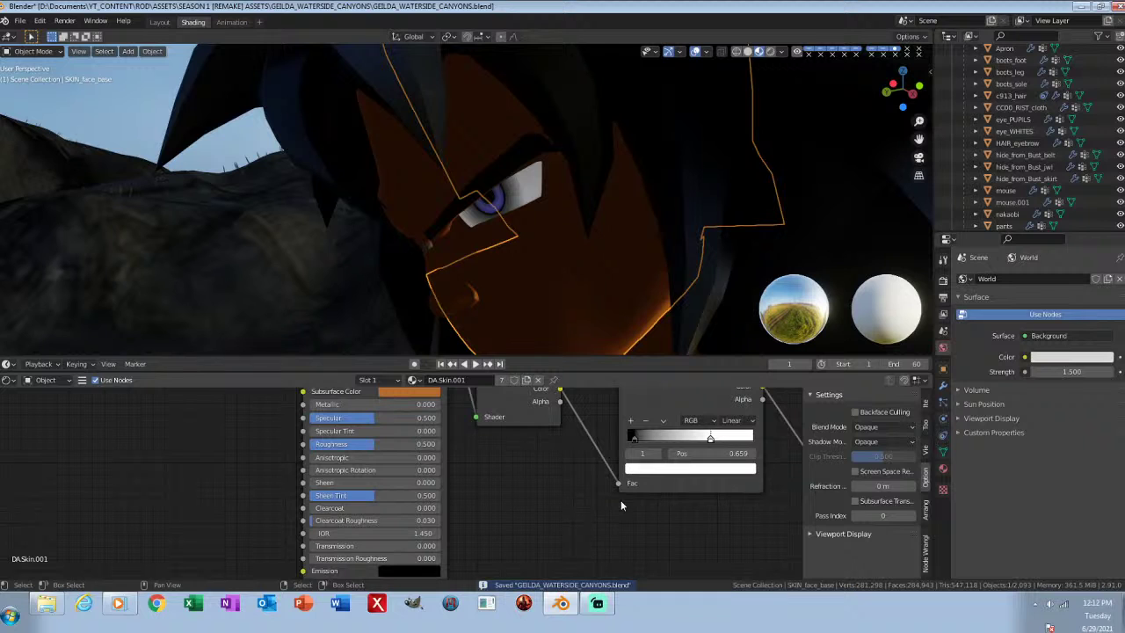
key("n")
middle_click_drag(869, 425, 731, 488)
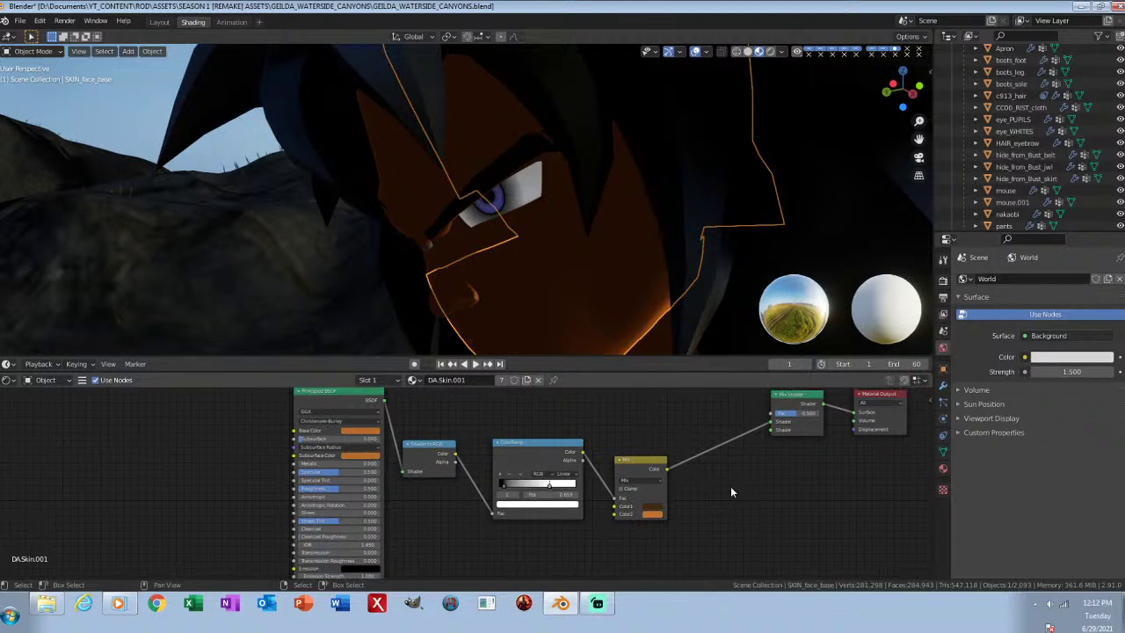
left_click_drag(418, 428, 687, 533)
key("g")
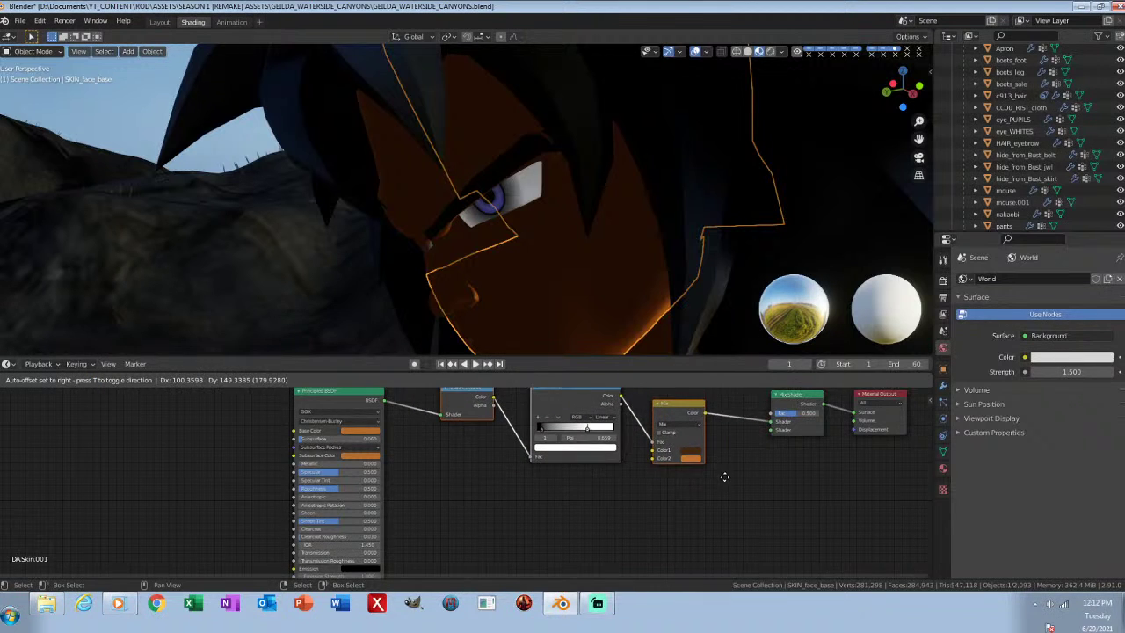
left_click(723, 477)
left_click(736, 471)
middle_click_drag(728, 433, 726, 520)
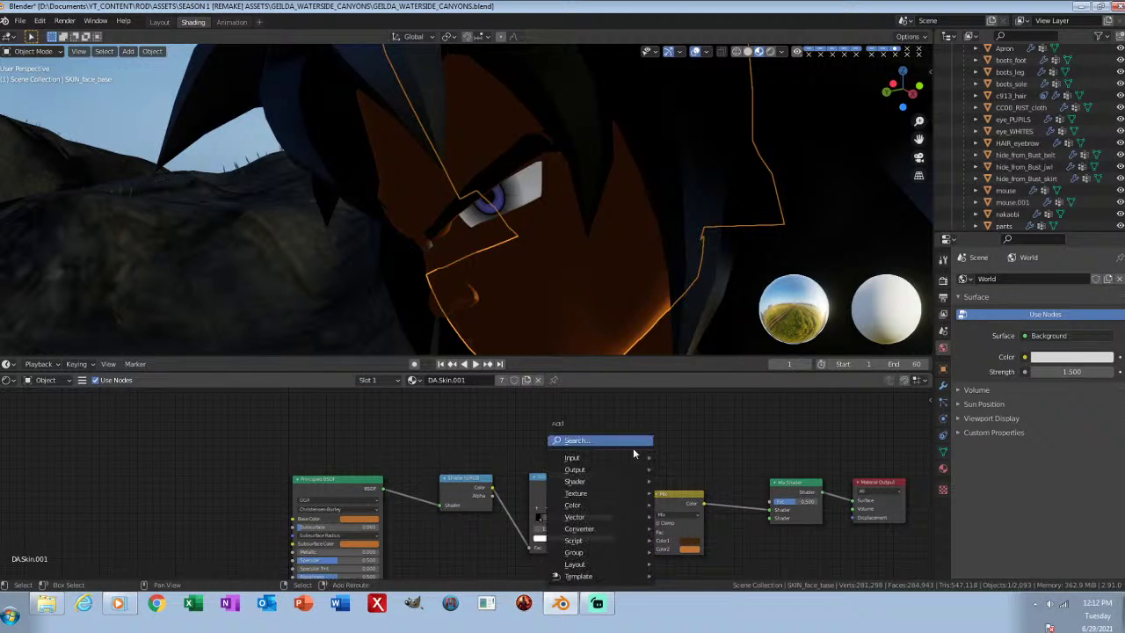
Step: Add a second ColorRamp node above the existing one in the DA.Skin.001 material
key("shift+a")
left_click(634, 448)
type("col")
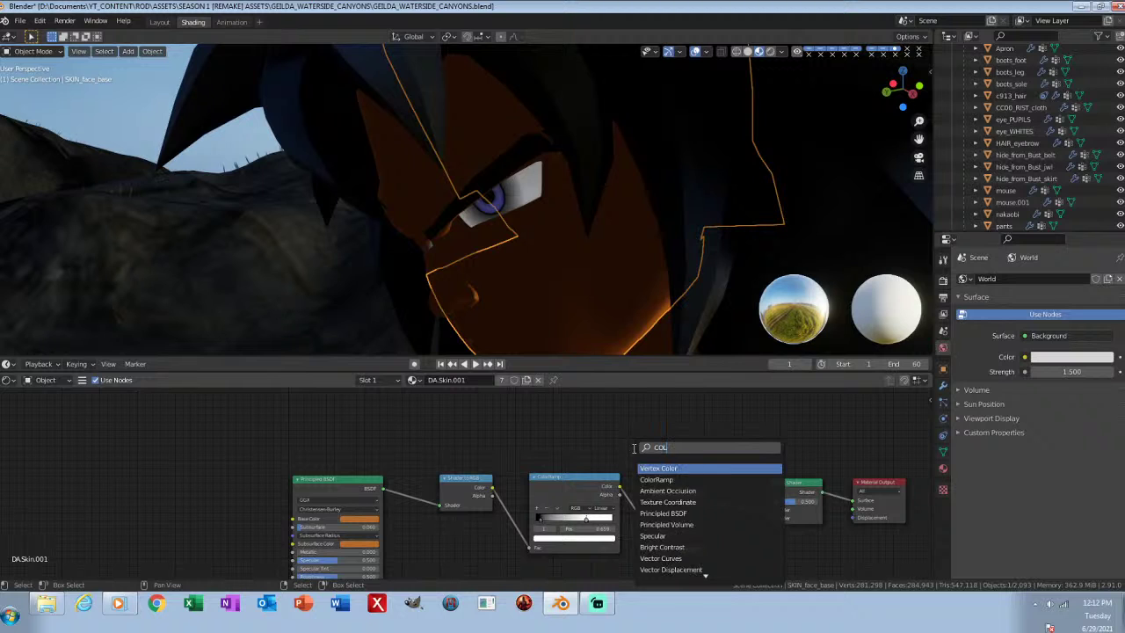
key("Down")
key("Return")
left_click(532, 554)
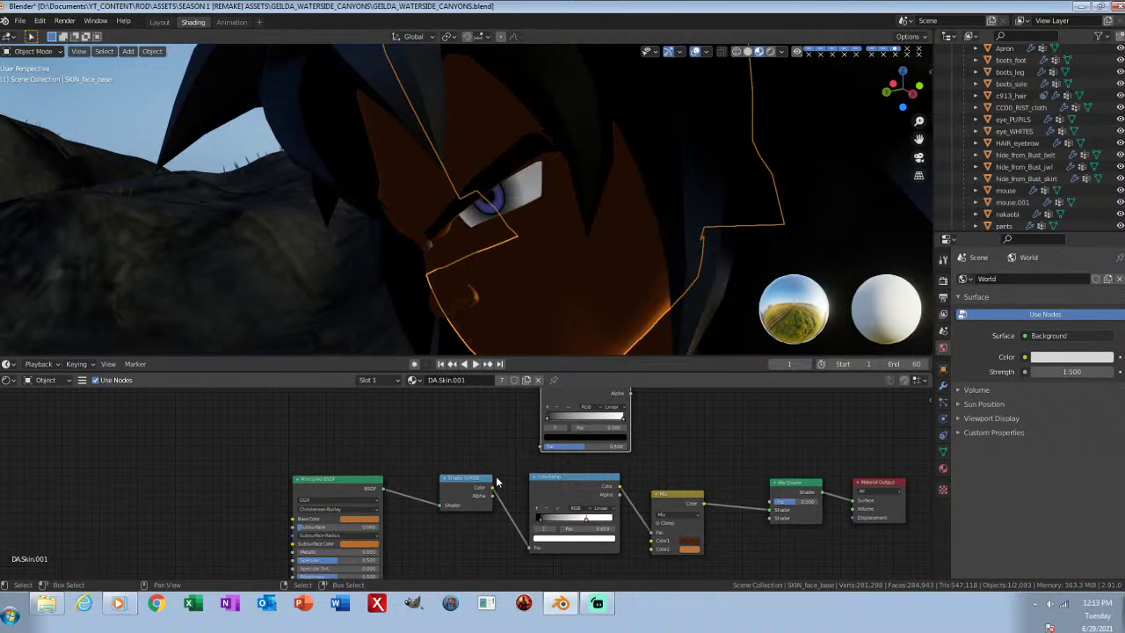
Step: Add a Layer Weight node and connect its Fresnel output to the new ColorRamp's Fac input
key("shift+a")
left_click(493, 456)
type("lay")
key("Return")
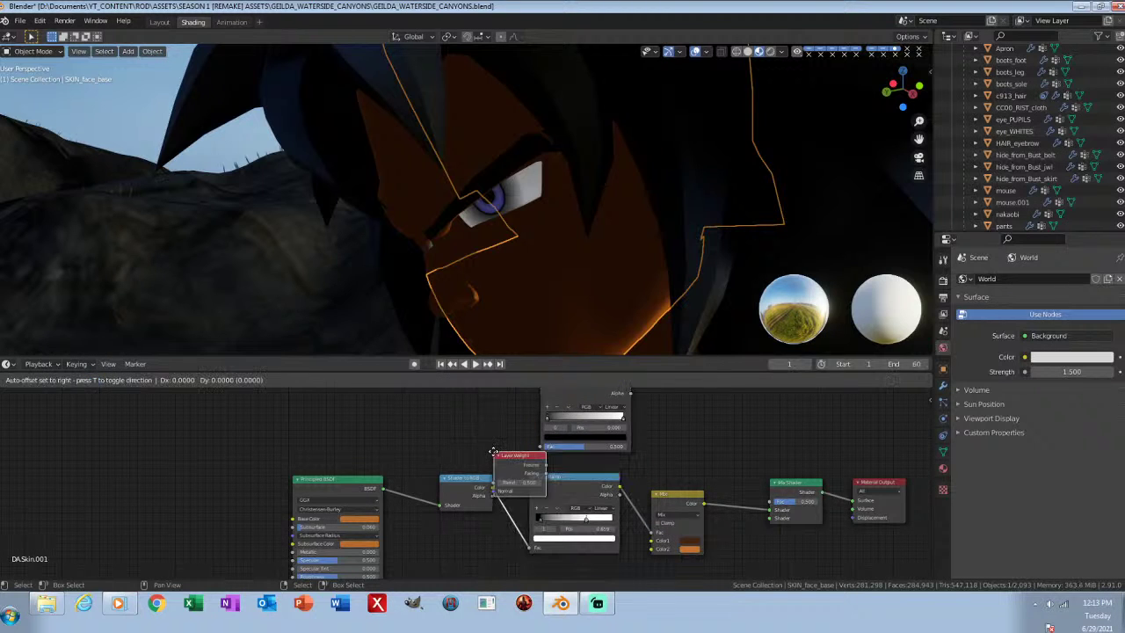
left_click(480, 432)
left_click_drag(480, 427, 540, 447)
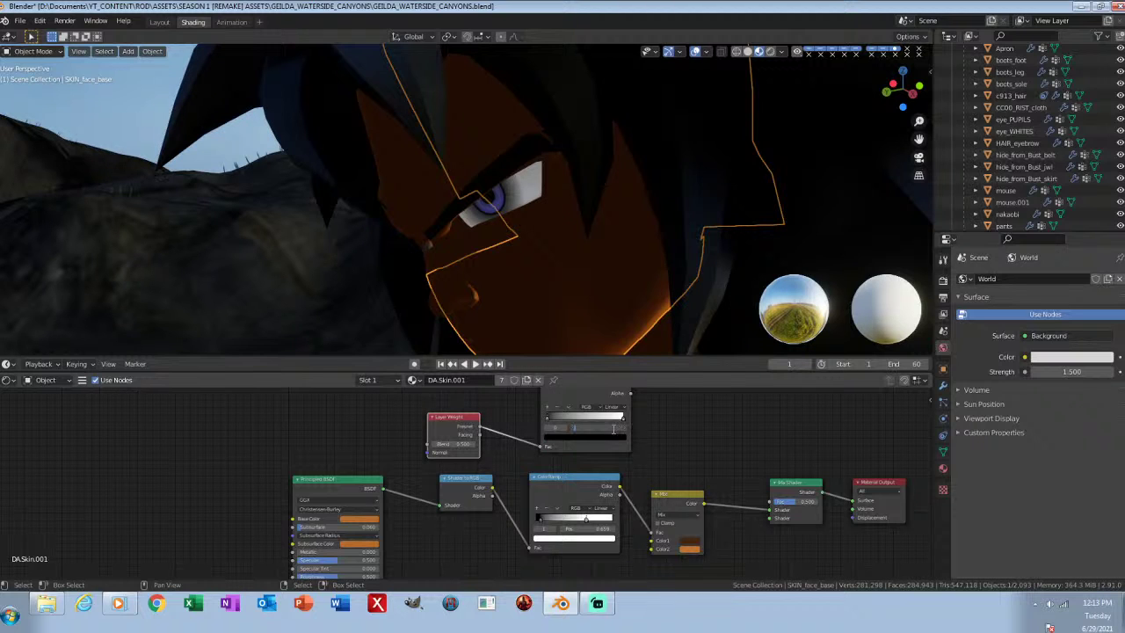
Step: Shift the new ColorRamp's black stop inward, set its white stop position to 0.3, and save the file
key("Return")
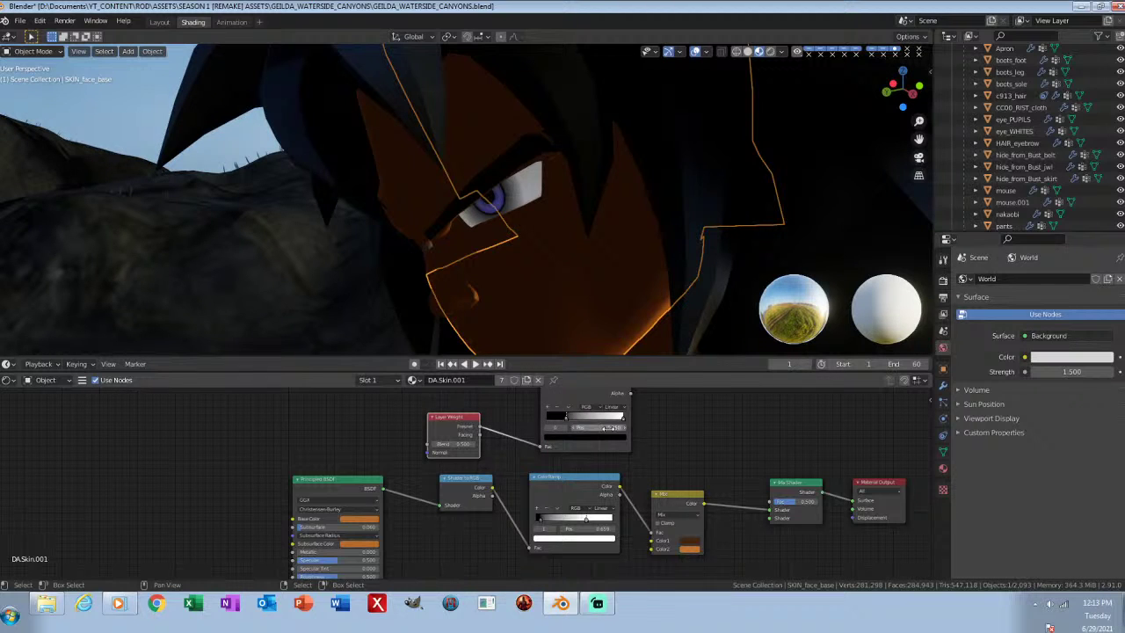
left_click(613, 426)
type(".3")
key("Return")
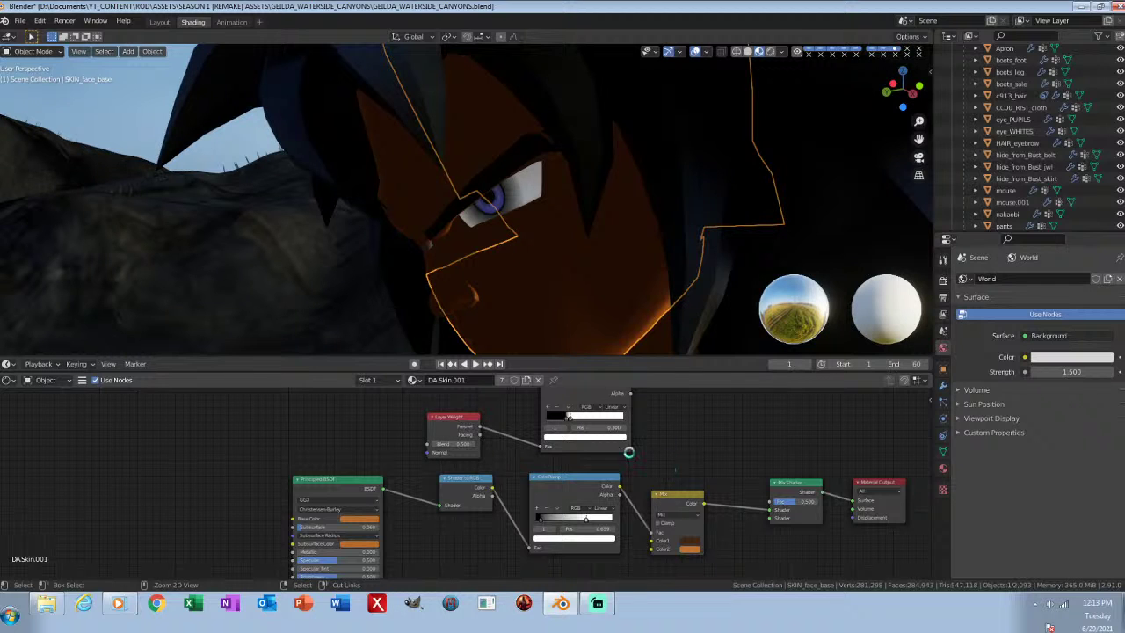
key("ctrl+s")
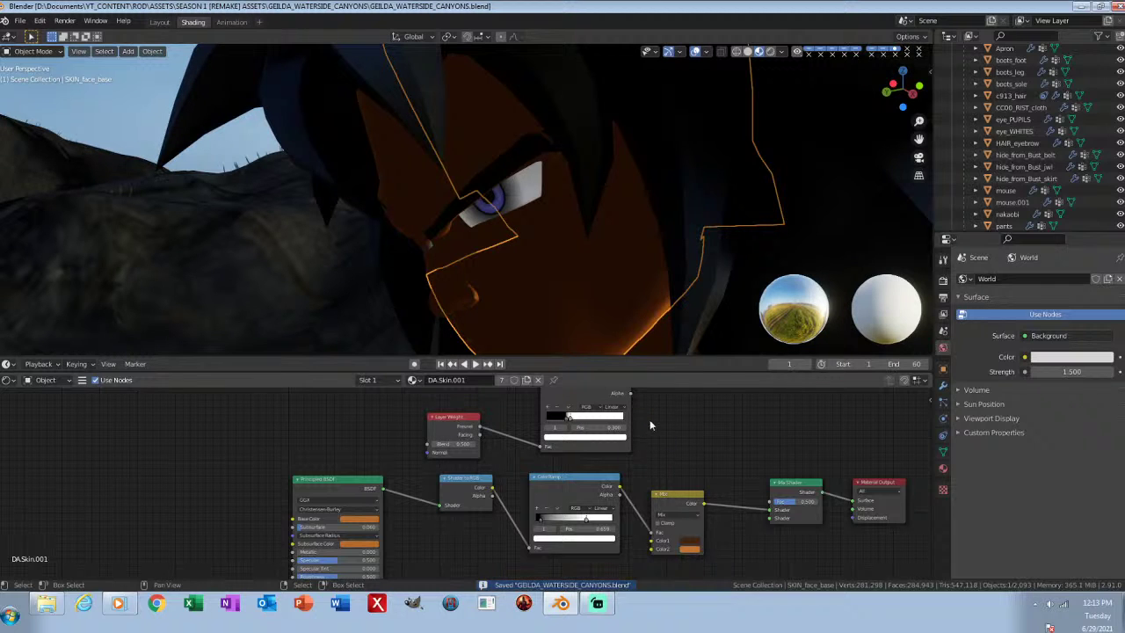
Step: Connect the new ColorRamp's Color output to the Mix Shader's Fac input and switch the viewport to Rendered shading
middle_click_drag(630, 398, 603, 411)
left_click_drag(604, 399, 744, 516)
middle_click_drag(673, 469, 677, 407)
mouse_move(472, 253)
middle_mouse_down()
mouse_move(638, 255)
mouse_move(661, 207)
mouse_move(606, 245)
middle_mouse_up()
scroll(583, 255, "down", 2)
left_click(773, 51)
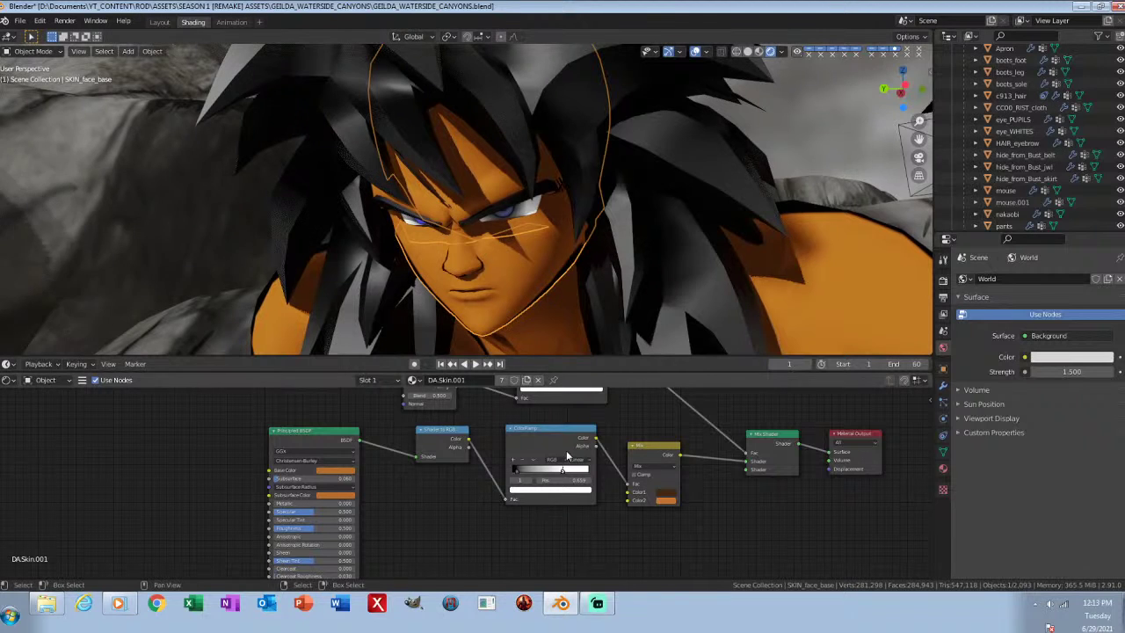
Step: Lower the Shader to RGB, ColorRamp and Mix node group, and set the Principled BSDF's Roughness to 1.0 with reduced Specular
left_click_drag(462, 419, 692, 511)
left_click_drag(555, 452, 570, 511)
mouse_move(310, 531)
left_mouse_down()
mouse_move(388, 536)
mouse_move(306, 526)
mouse_move(344, 524)
mouse_move(294, 508)
left_mouse_up()
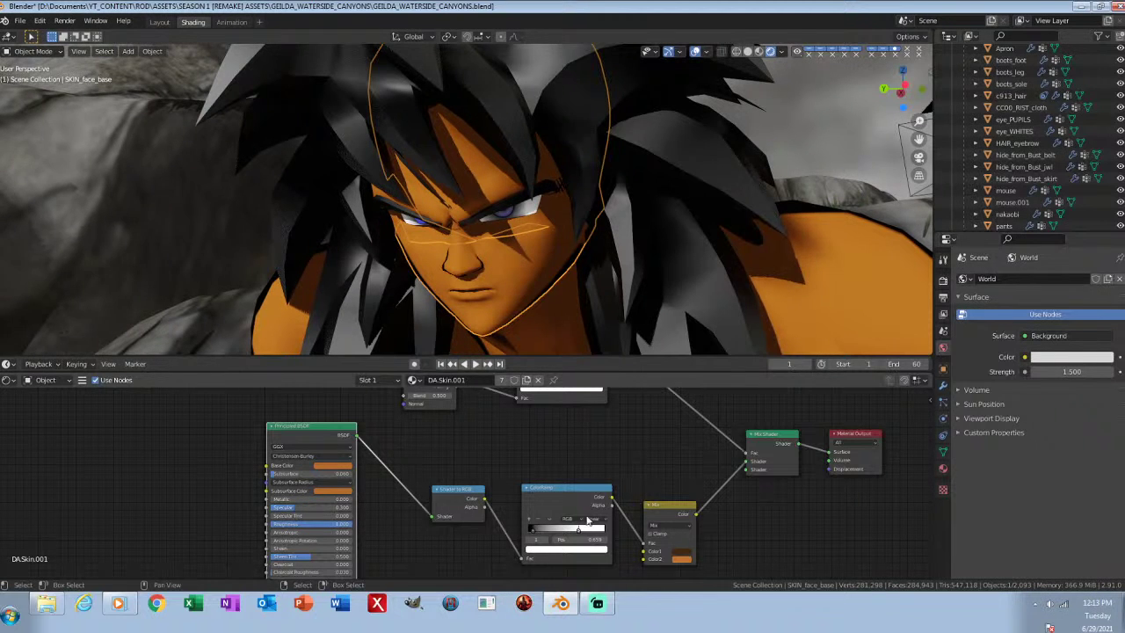
Step: Reset the ColorRamp node between Shader to RGB and Mix to its default values
left_click(665, 510)
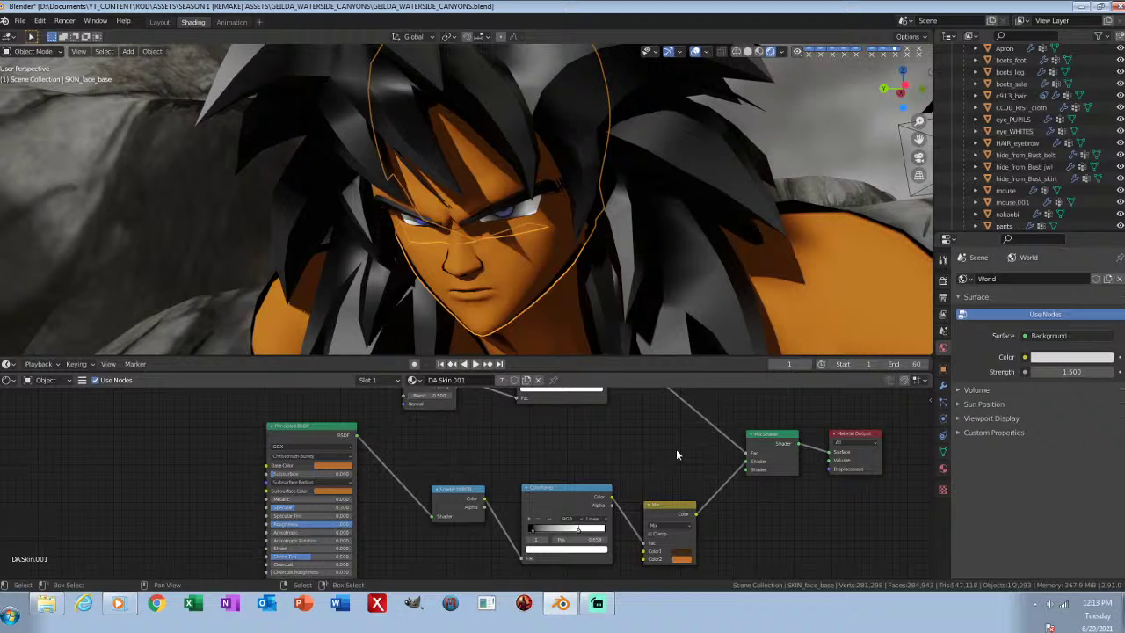
left_click(556, 502)
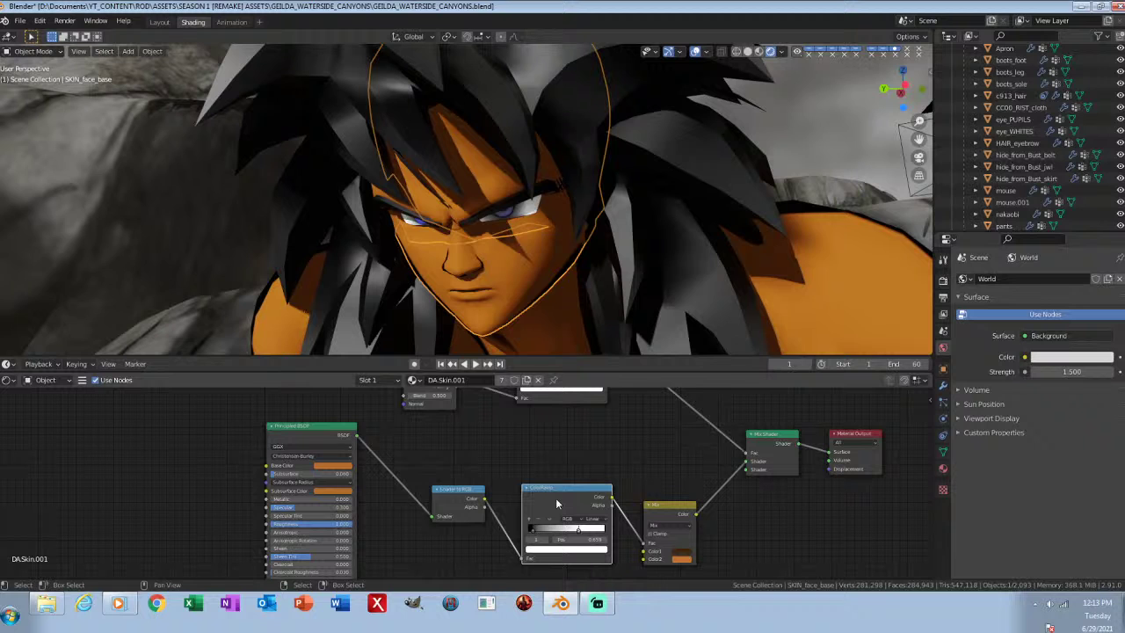
key("BackSpace")
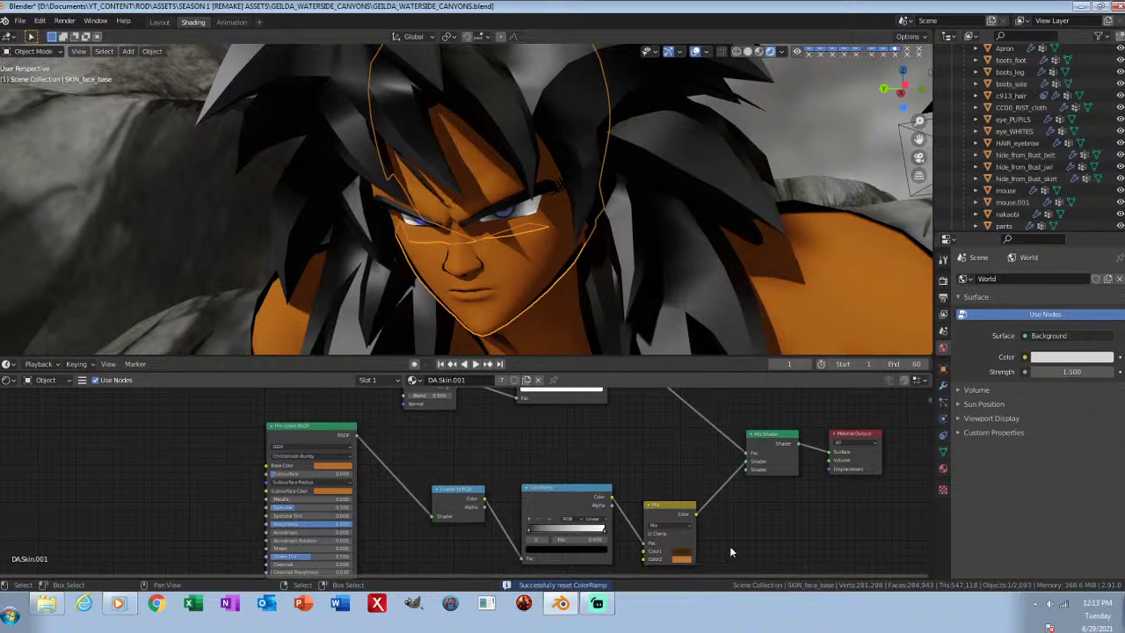
Step: Brighten the Mix node's orange Color2 by raising its HSV Value
middle_click_drag(730, 546, 610, 472)
scroll(649, 475, "up", 3)
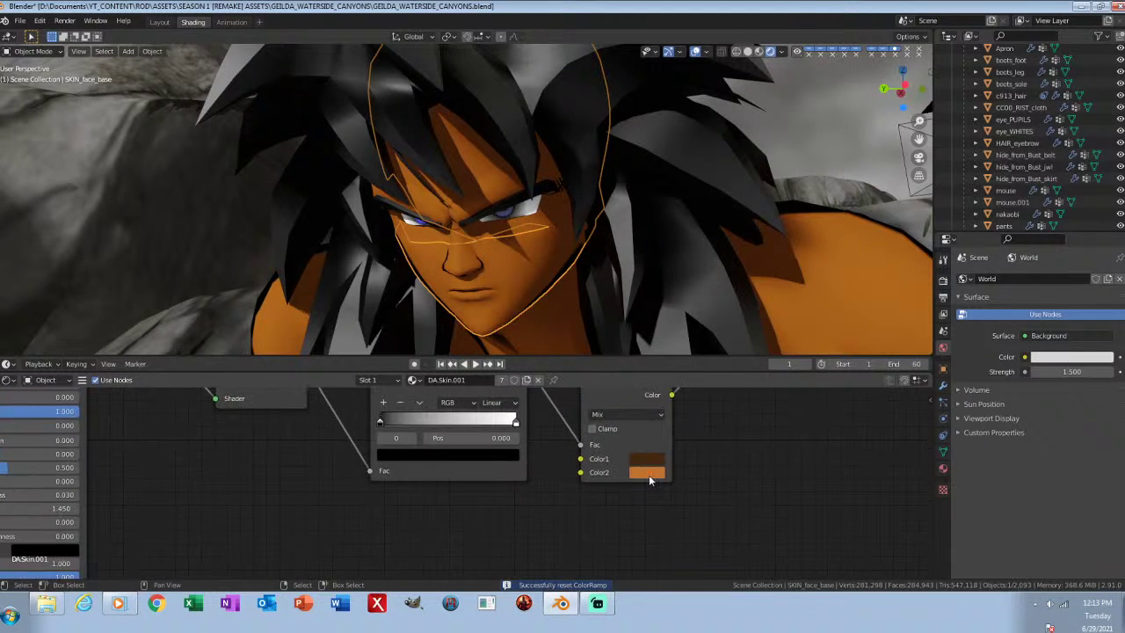
left_click(646, 473)
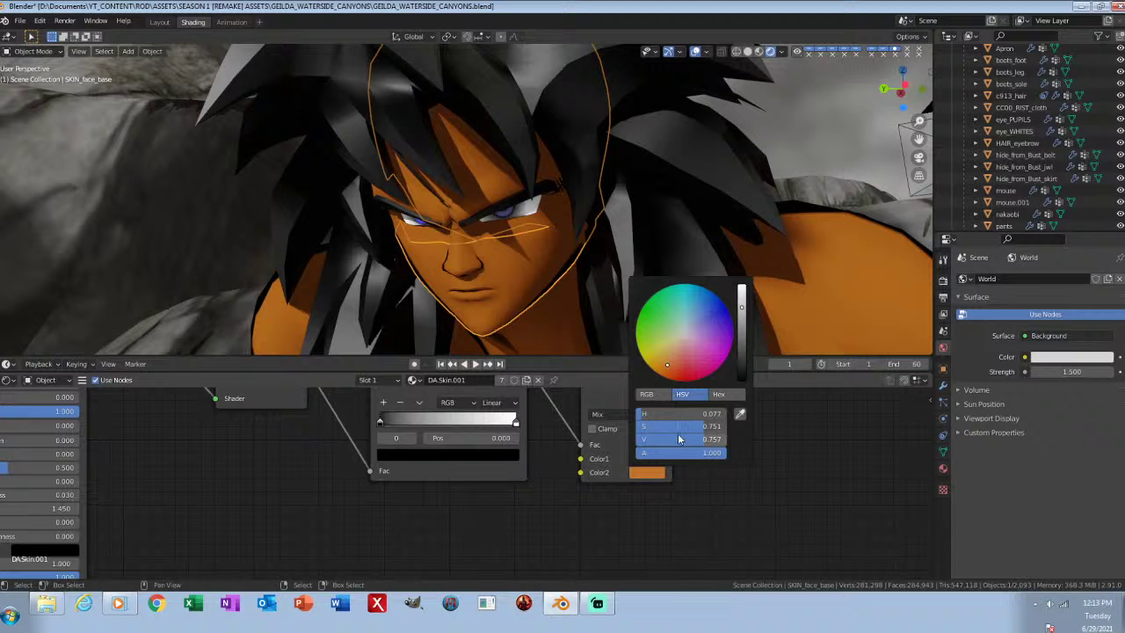
left_click_drag(680, 439, 693, 440)
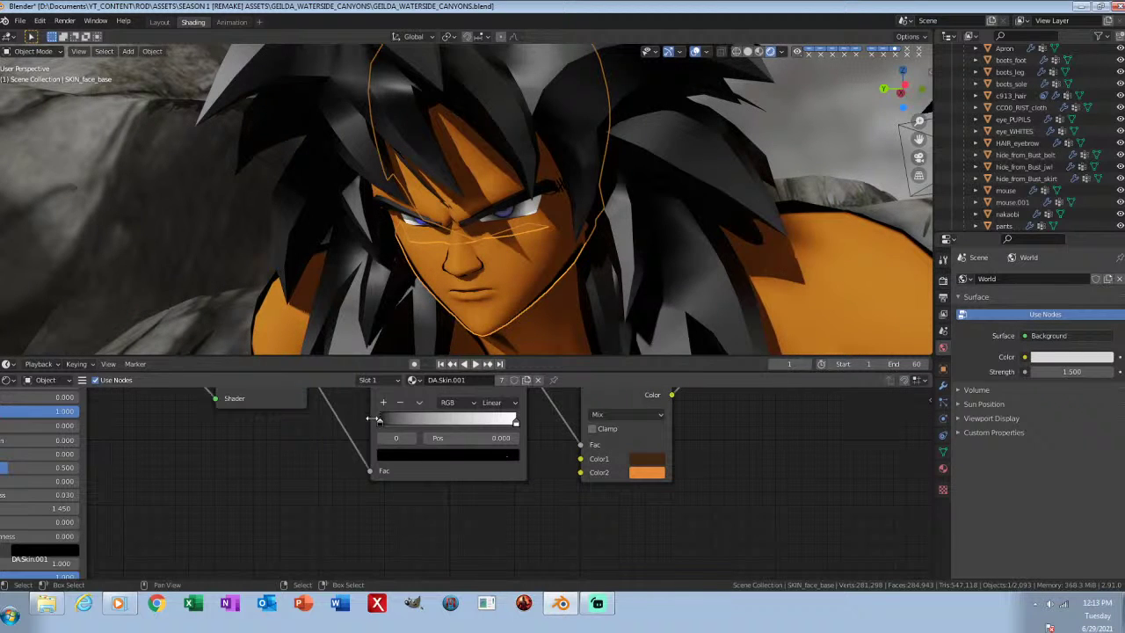
Step: Move the reset ColorRamp's black stop to position 0.195, deselect the face, and save the file
left_click_drag(384, 420, 402, 421)
left_click_drag(471, 438, 476, 438)
key("alt+a")
key("ctrl+s")
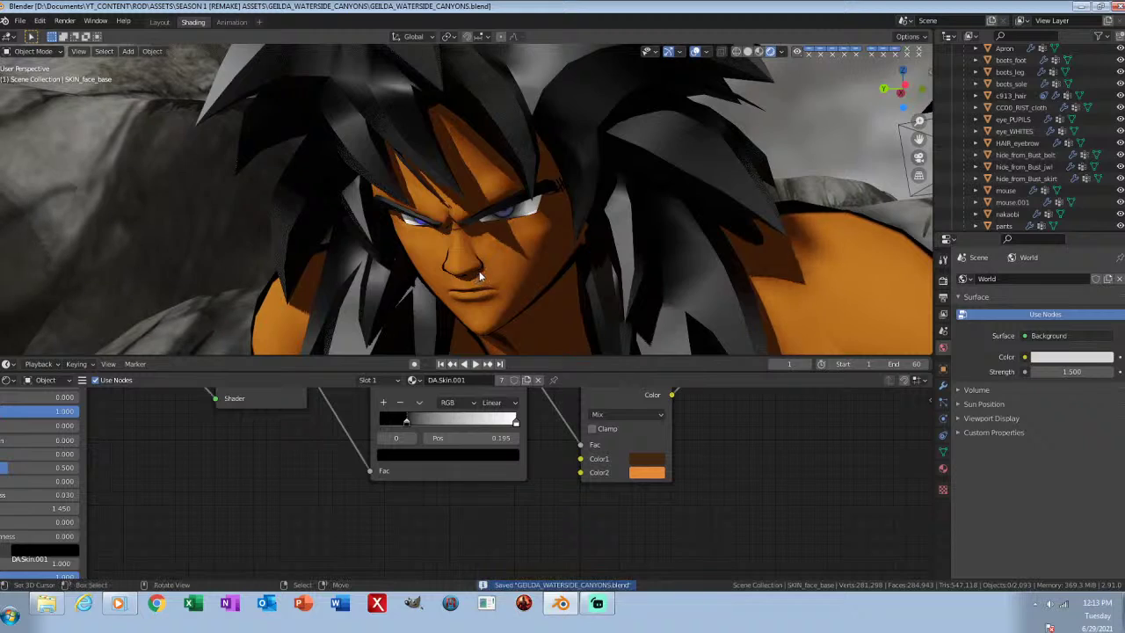
Step: Set the Principled BSDF of the c913_hair object's DA.Black.001 material to Roughness 1.0 and Specular 0.355
middle_click_drag(364, 267, 438, 272)
left_click(554, 174)
middle_click_drag(579, 447, 533, 480)
scroll(537, 479, "down", 10)
middle_click_drag(435, 490, 483, 488)
scroll(482, 486, "up", 3)
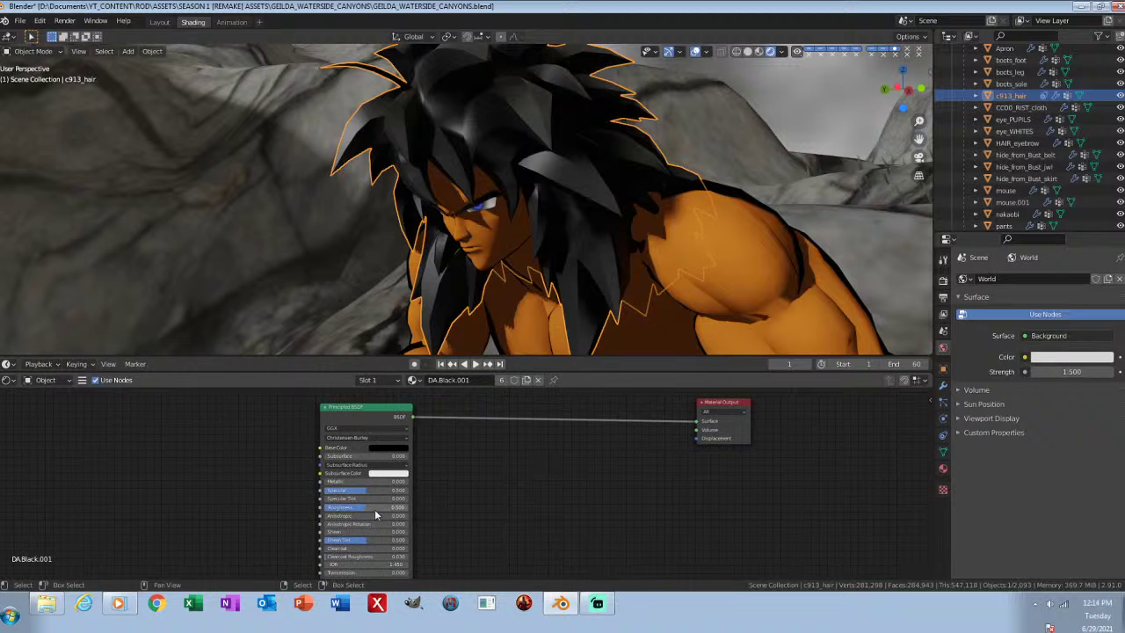
left_click_drag(360, 509, 460, 516)
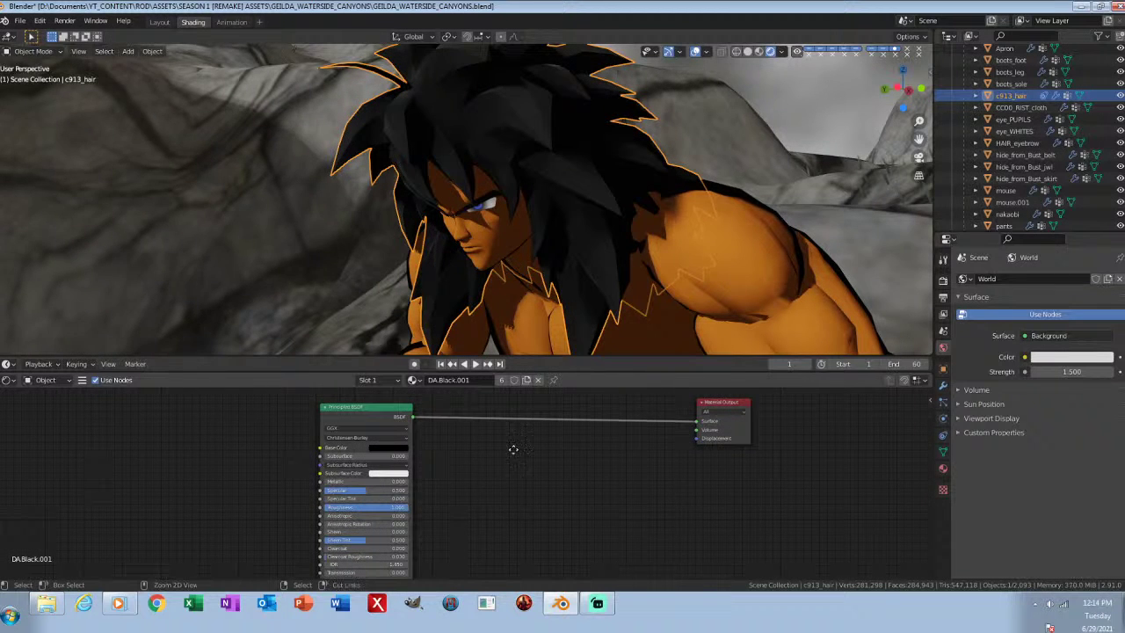
scroll(510, 464, "up", 4)
mouse_move(348, 493)
left_mouse_down()
mouse_move(317, 493)
mouse_move(331, 494)
left_mouse_up()
Step: Add a ColorRamp node between the Principled BSDF and the Material Output of the DA.Black.001 material
middle_click_drag(575, 440, 465, 467)
key("shift+a")
type("col")
key("Down")
key("Return")
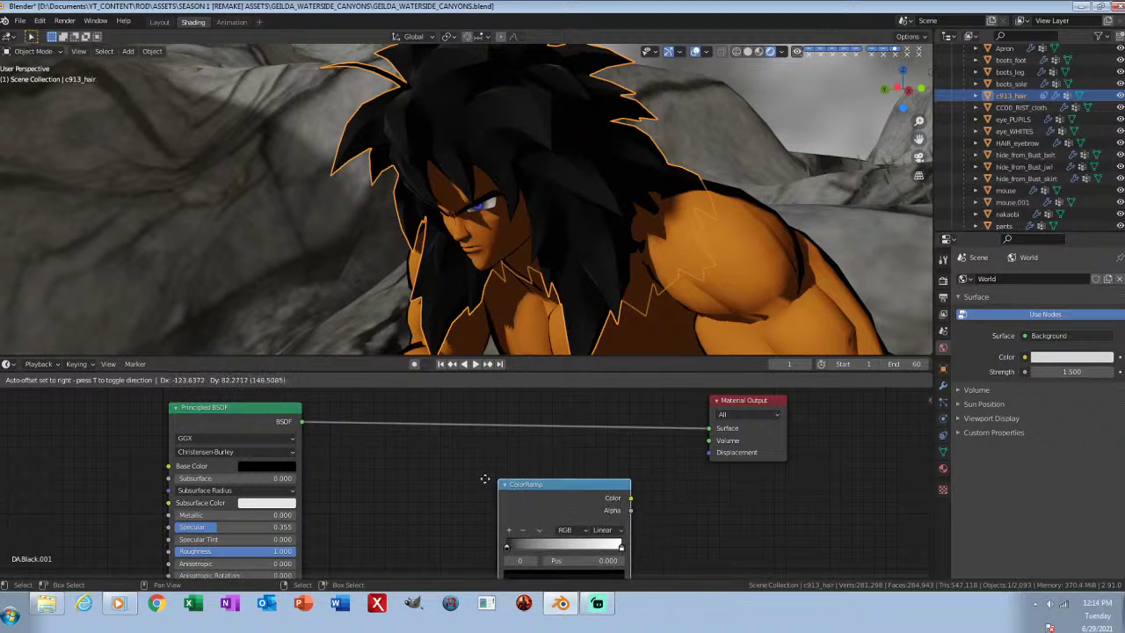
left_click(457, 479)
Step: Add a Shader to RGB node between the Principled BSDF and the ColorRamp
key("shift+a")
type("SHAD")
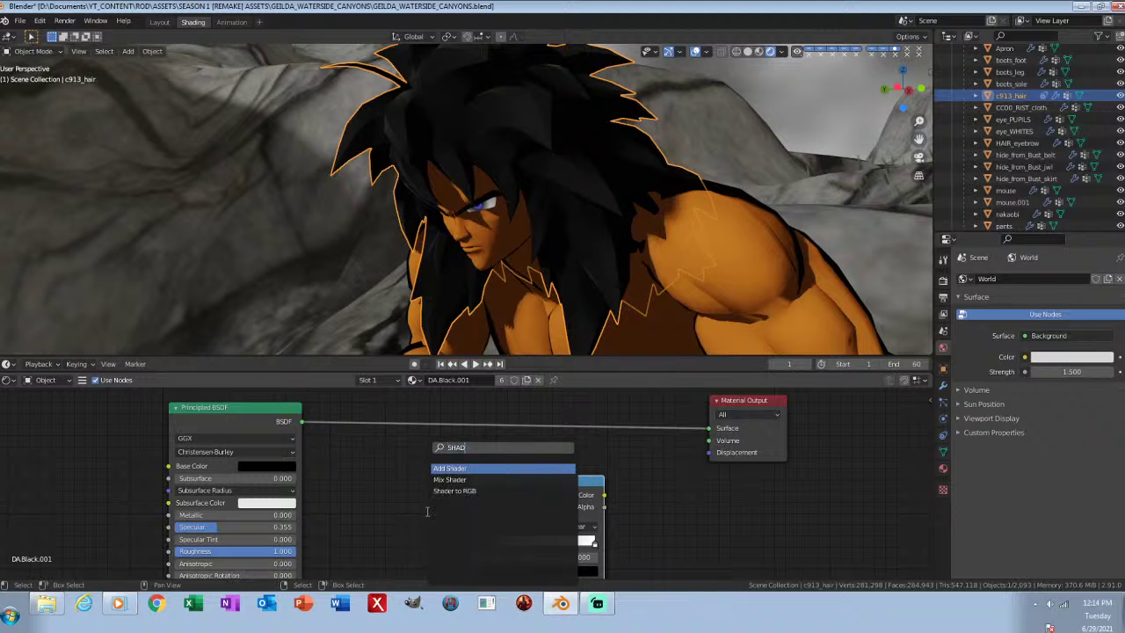
key("Down")
key("Down")
key("Return")
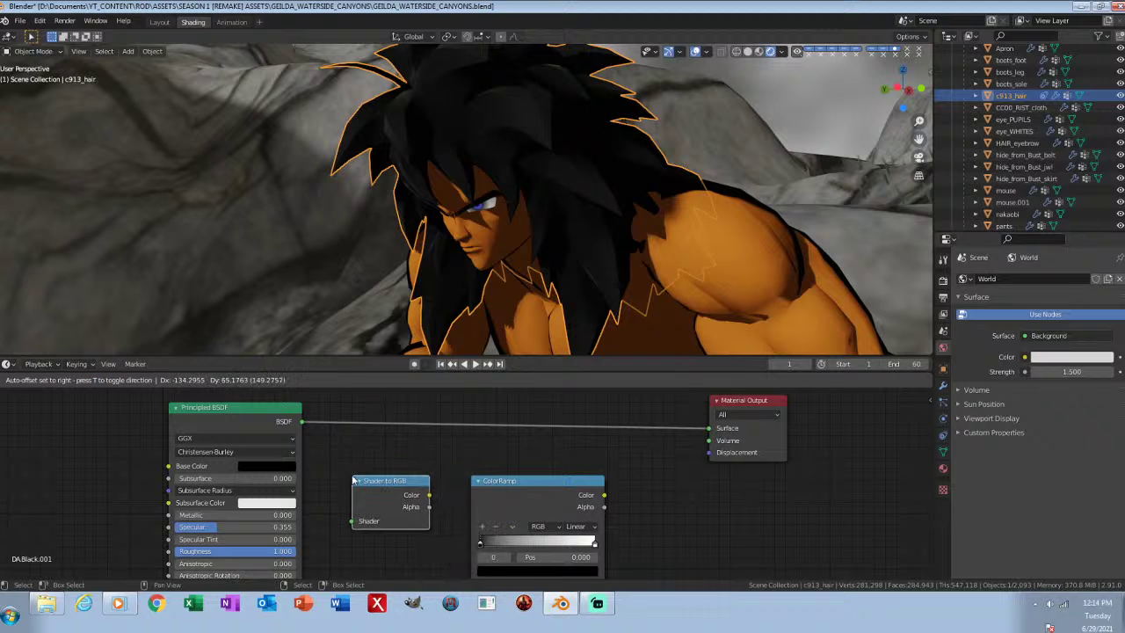
left_click(352, 476)
Step: Add a MixRGB node after the ColorRamp and connect the ColorRamp's Color output to its Fac input
key("shift+a")
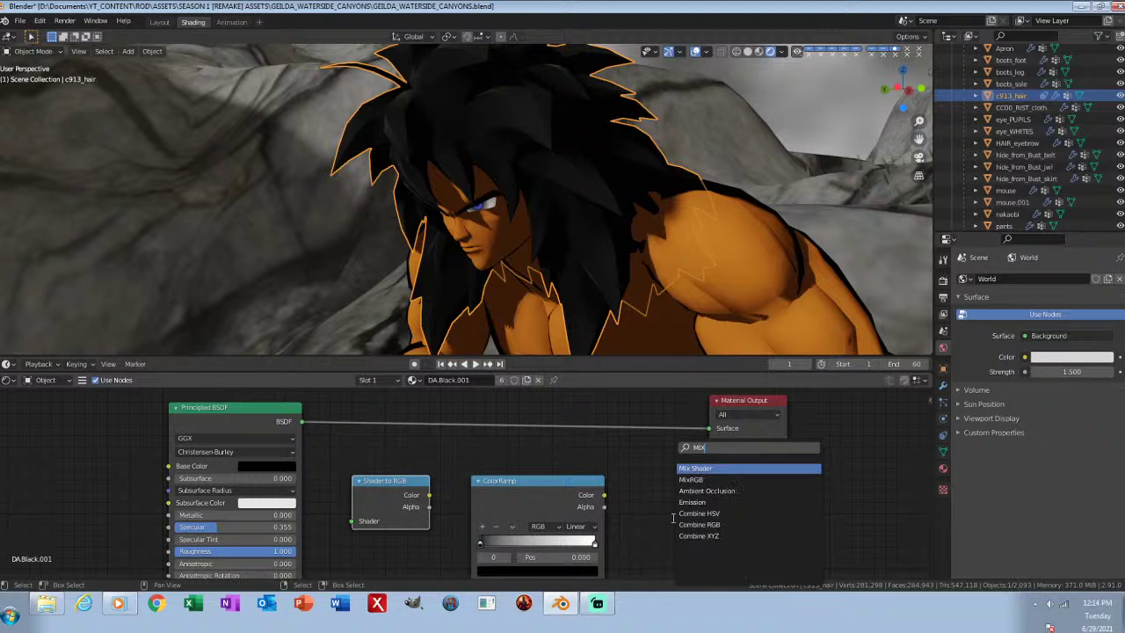
key("Down")
key("Return")
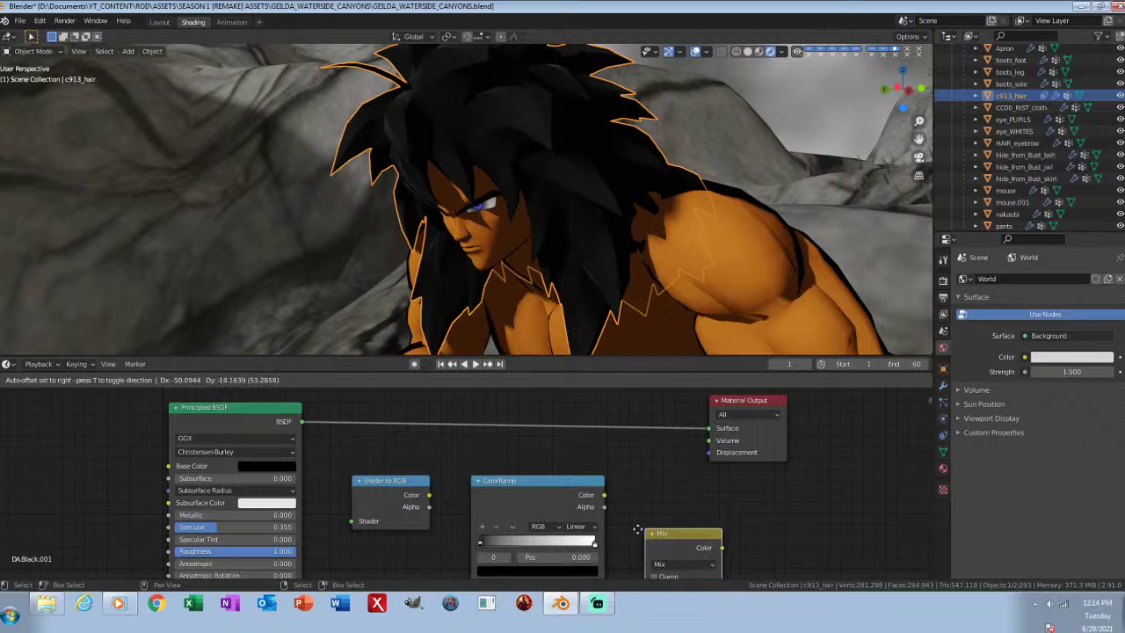
left_click(629, 500)
left_click_drag(603, 496, 639, 551)
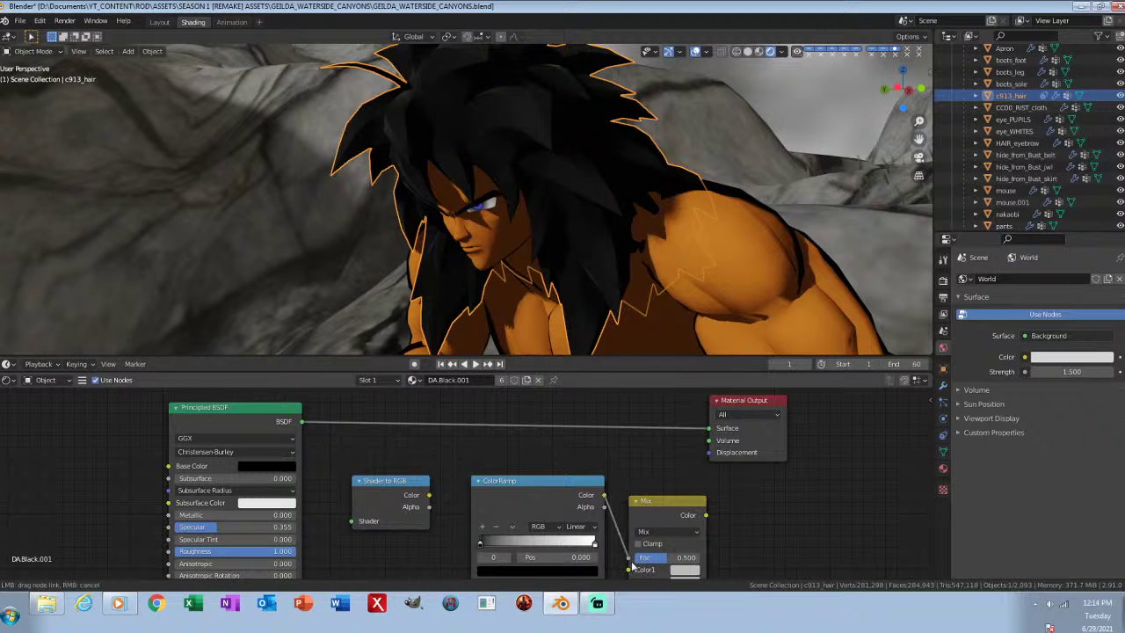
middle_click_drag(788, 528, 777, 475)
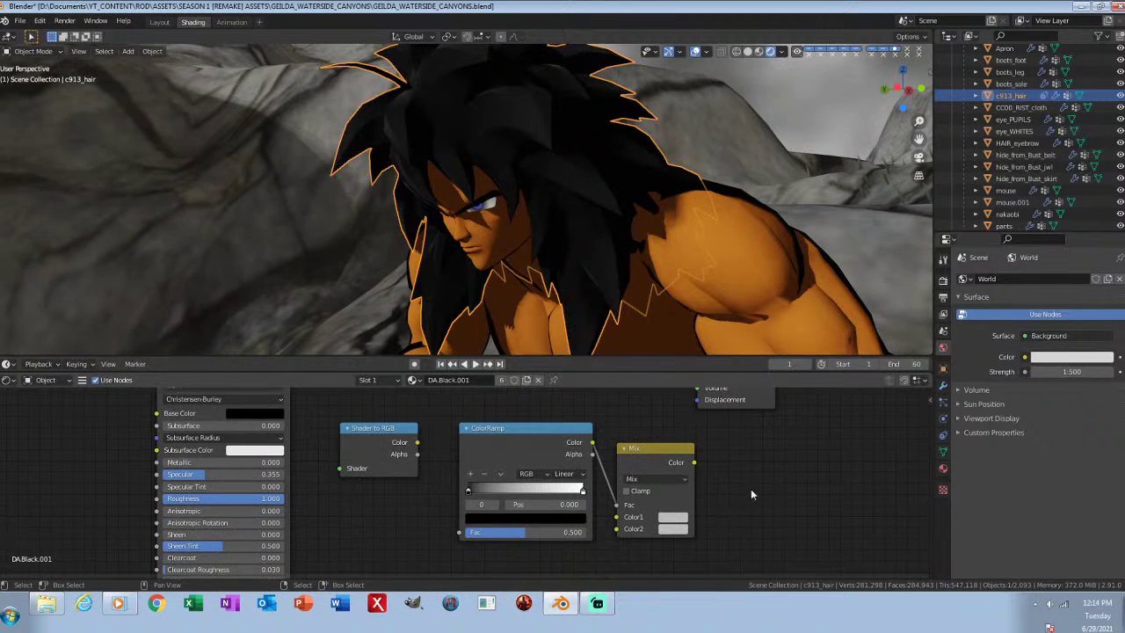
Step: Link the Principled BSDF into Shader to RGB, and Shader to RGB's Color output into the ColorRamp's Fac
left_click_drag(418, 445, 457, 534)
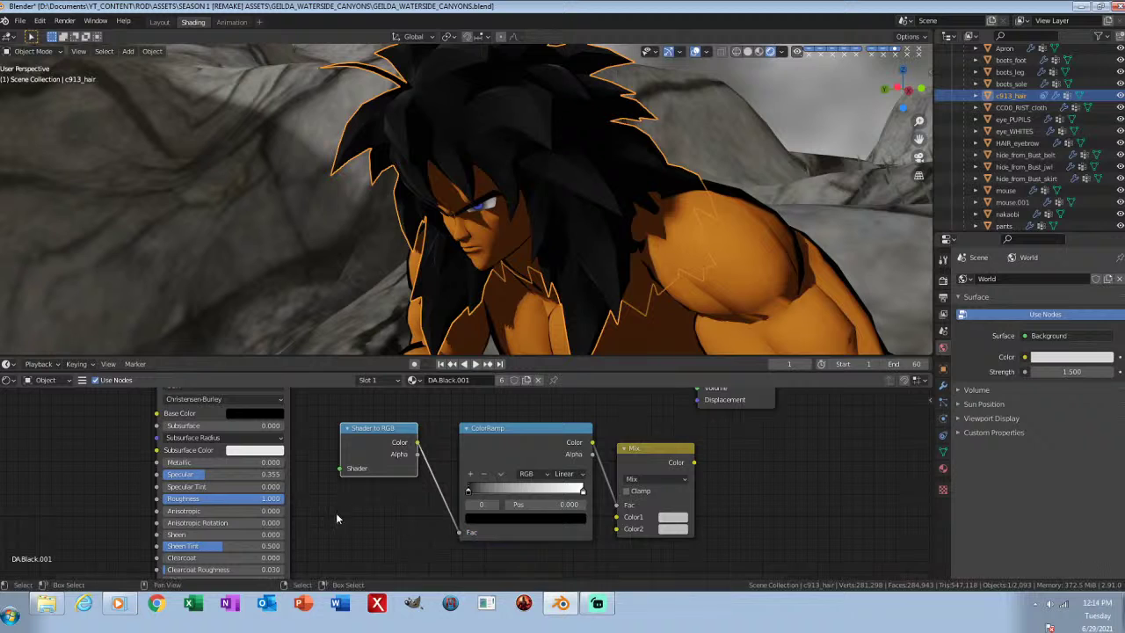
middle_click_drag(340, 517, 396, 566)
left_click_drag(398, 521, 357, 473)
left_click_drag(348, 420, 367, 495)
left_click_drag(420, 518, 419, 517)
Step: Insert a Mix Shader node on the link from Principled BSDF to Material Output and shift both end nodes aside for space
key("shift+a")
type("sM")
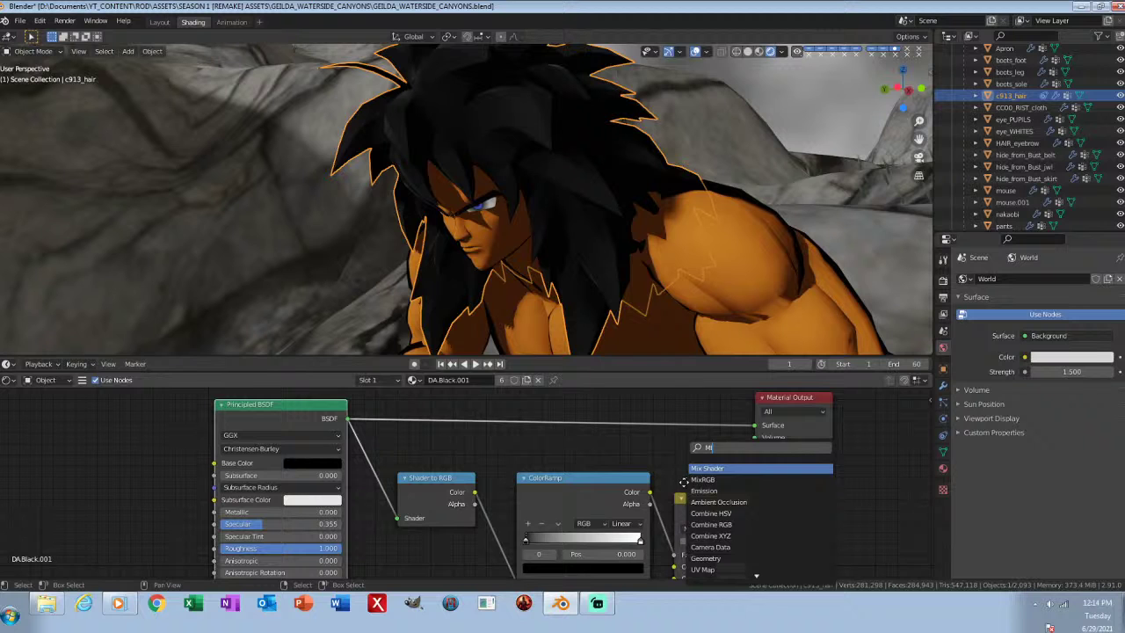
key("Return")
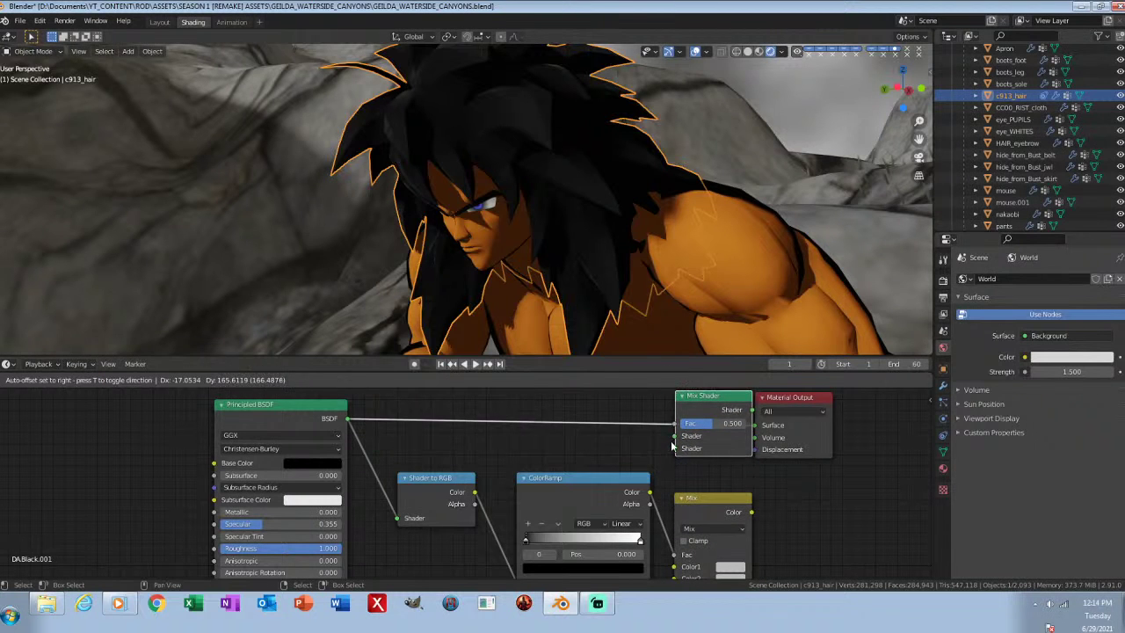
left_click(630, 435)
left_click_drag(607, 396, 814, 428)
key("g")
left_click(840, 490)
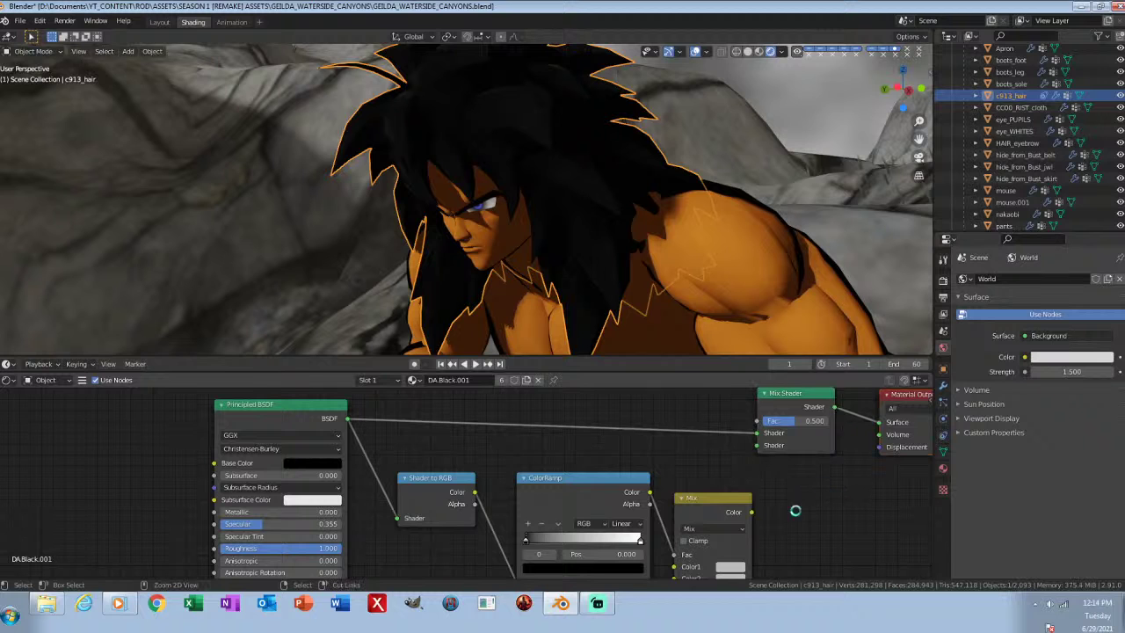
Step: Save the file and connect the Mix node's Color output to a Shader input of the Mix Shader
key("ctrl+s")
middle_click_drag(811, 533, 750, 487)
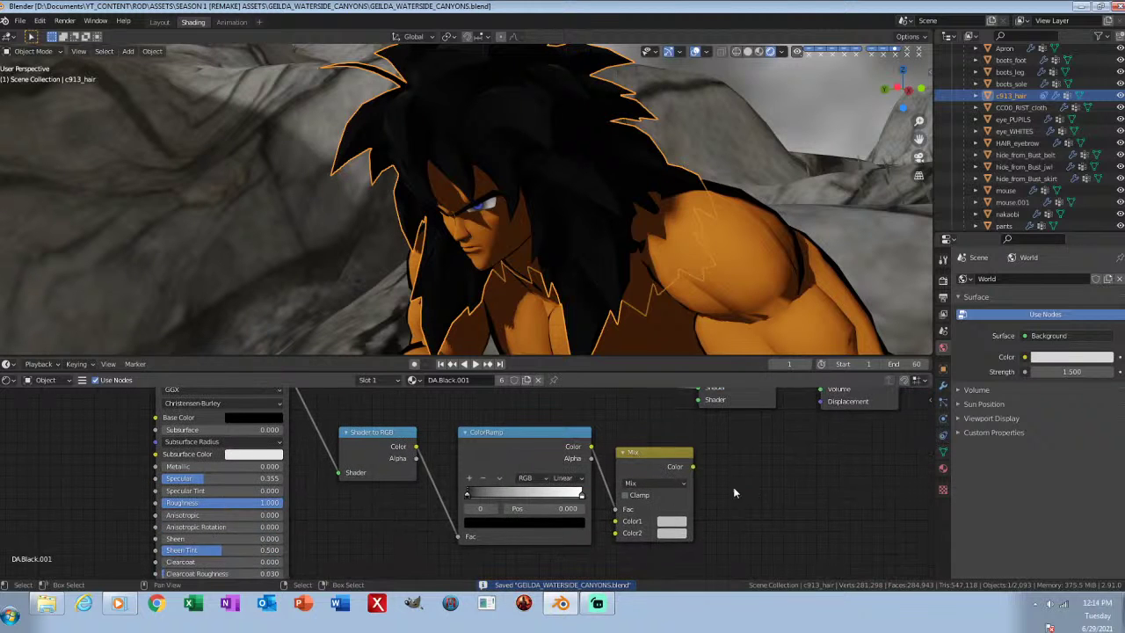
left_click_drag(694, 466, 699, 400)
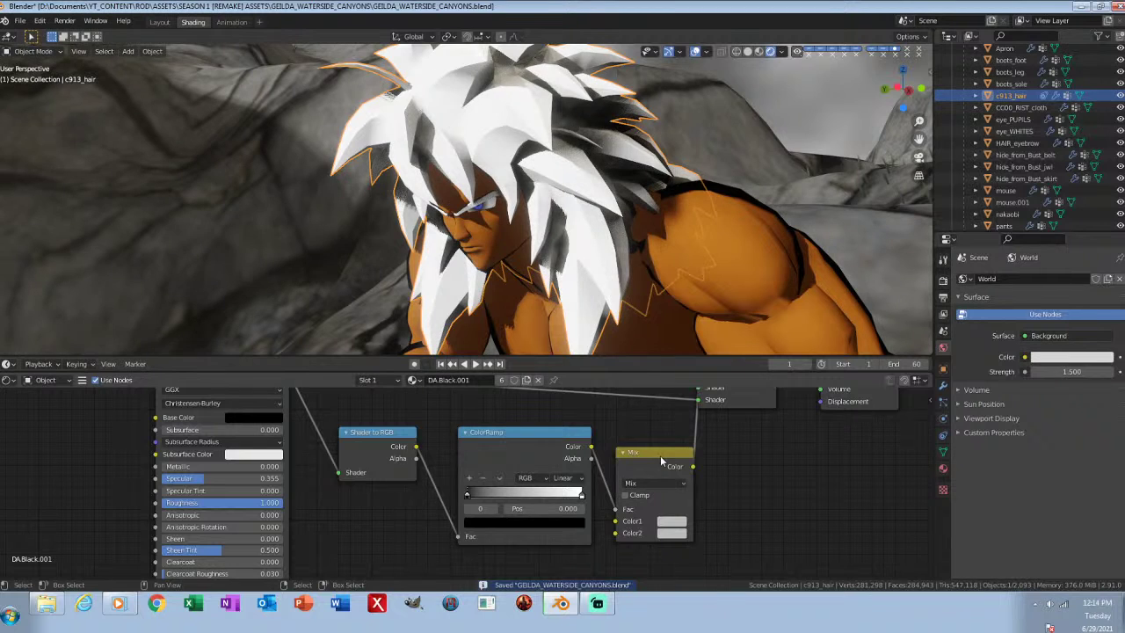
Step: Set the HSV Value of the Principled BSDF's Base Color to 0.01
left_click(675, 523)
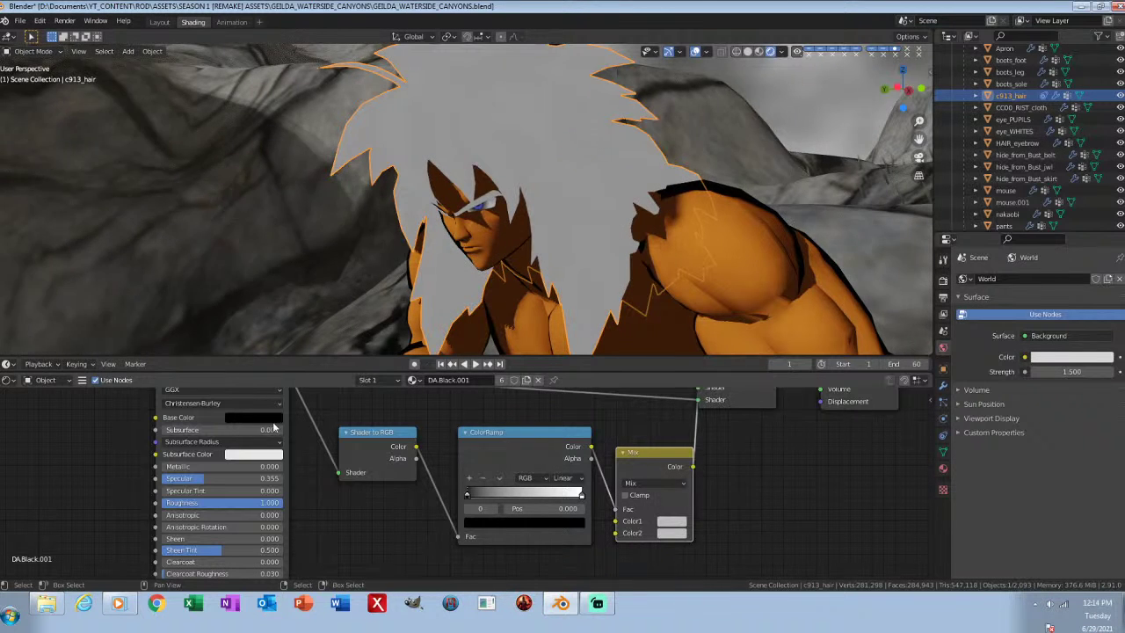
left_click(268, 419)
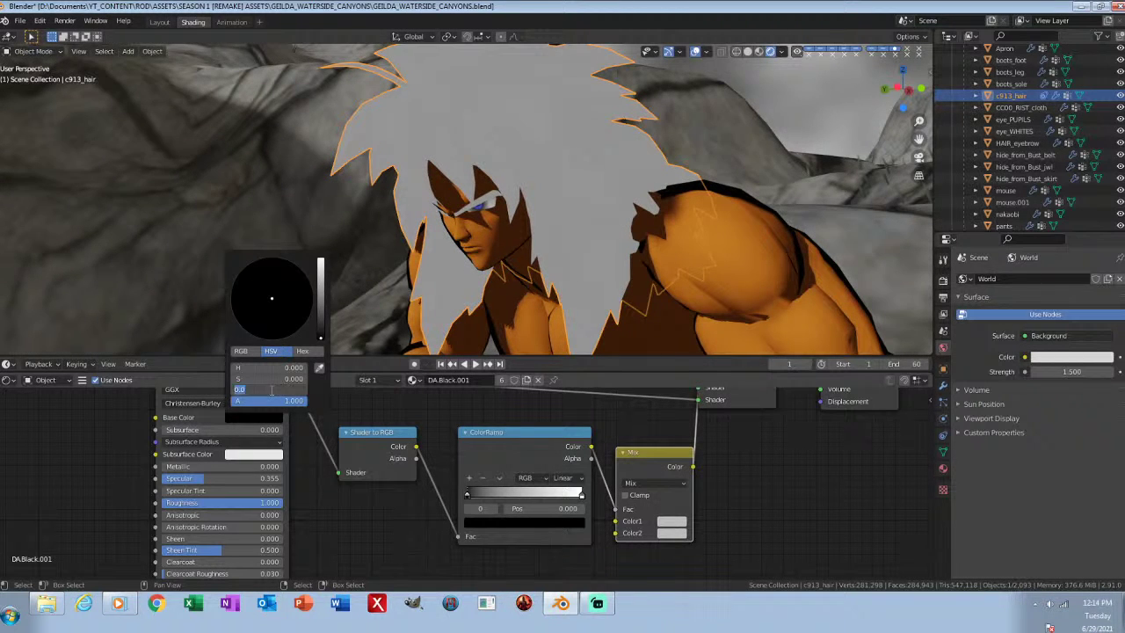
type(".01")
key("Return")
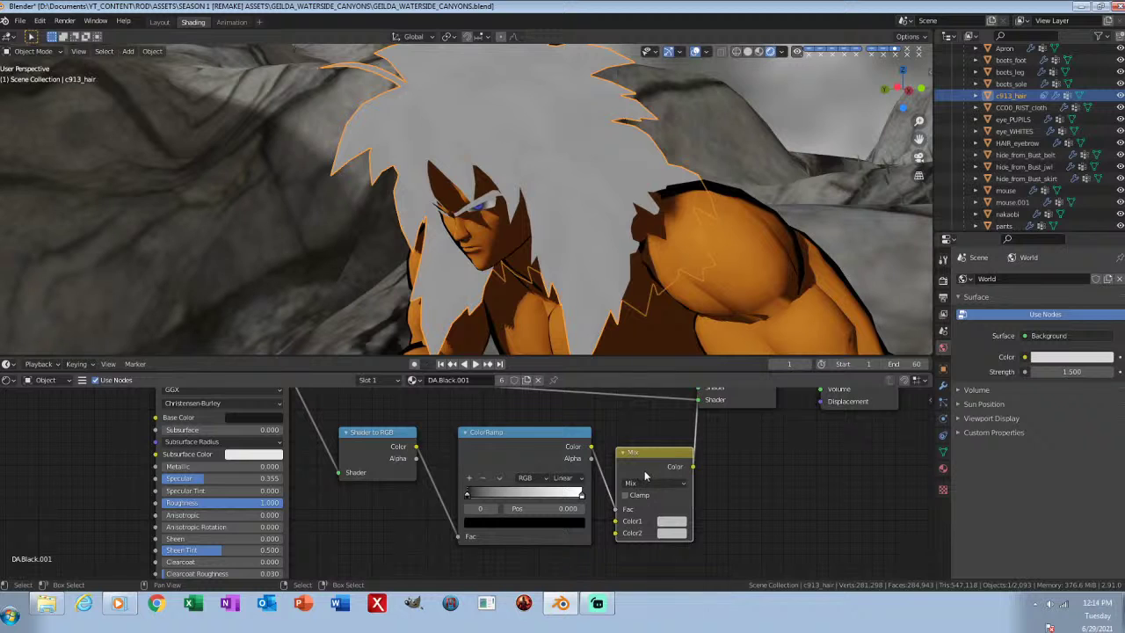
Step: Set the HSV Value of the Mix node's Color1 to 0.001 and darken its Color2 to a mid grey
left_click(682, 523)
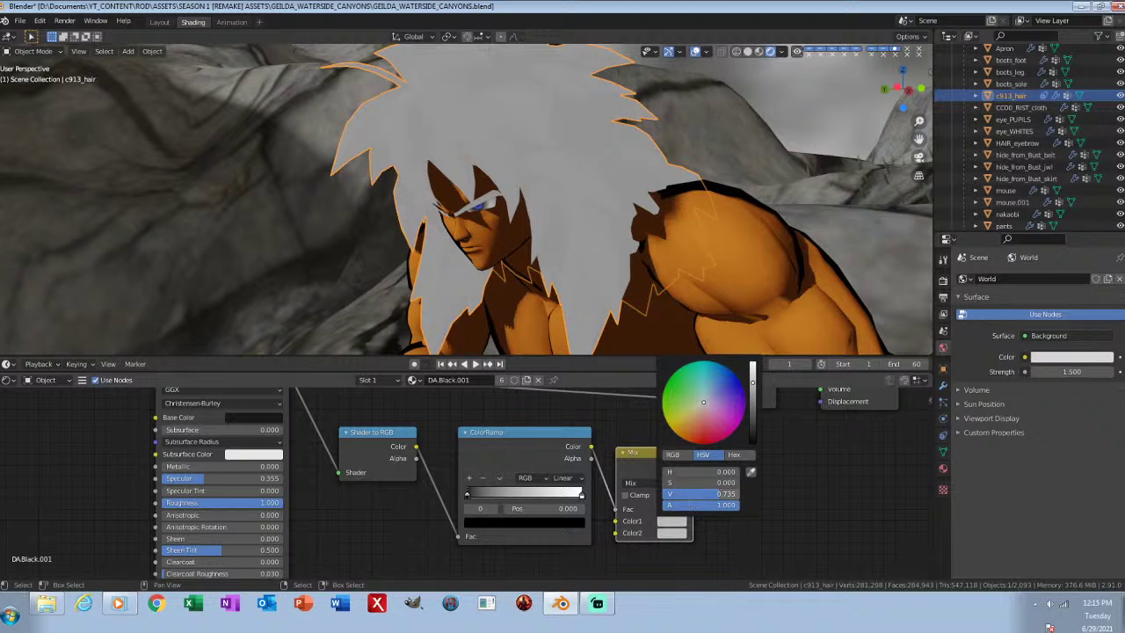
left_click(692, 496)
type(".001")
key("Return")
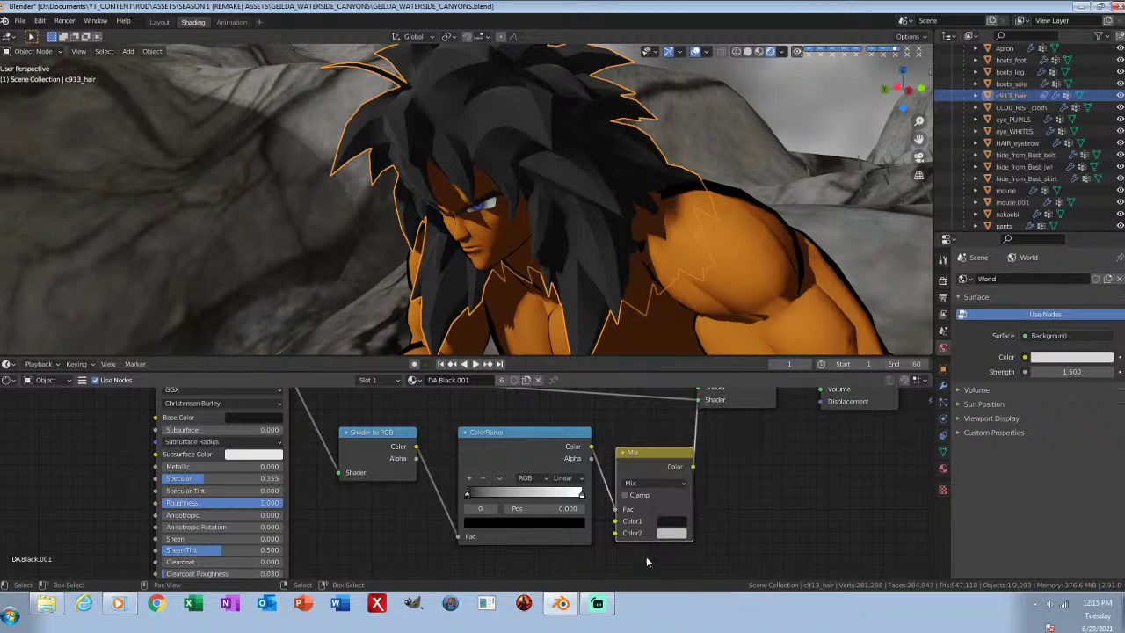
left_click(672, 533)
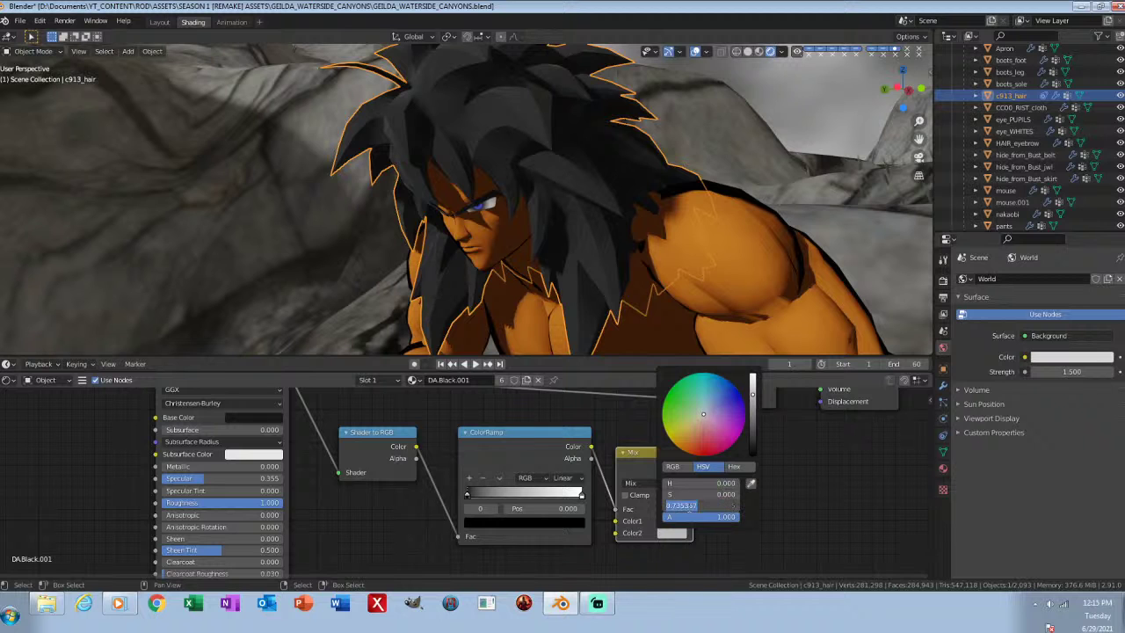
key("Return")
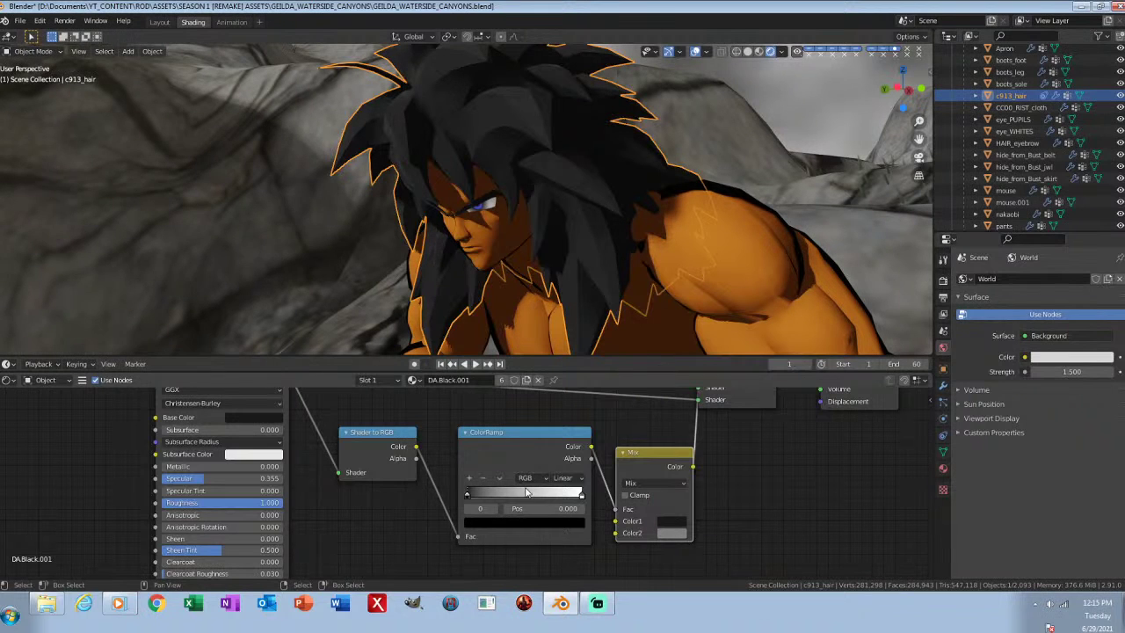
Step: Move the ColorRamp's black stop to position 0.115 and save the file
left_click(470, 495)
mouse_move(544, 509)
left_mouse_down()
mouse_move(619, 510)
mouse_move(576, 509)
left_mouse_up()
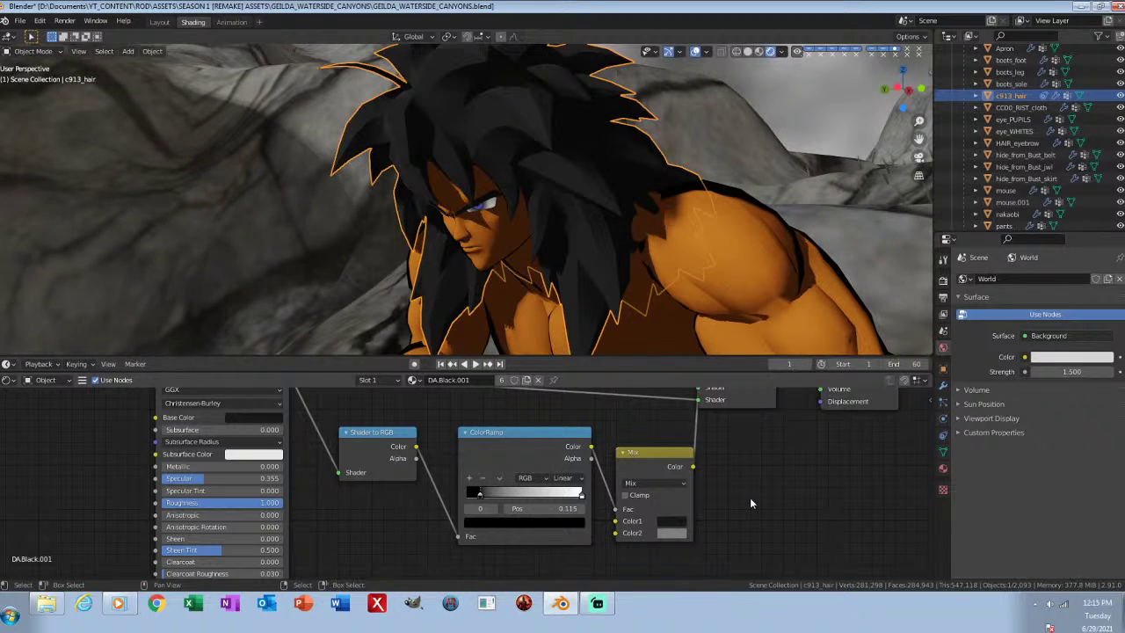
key("ctrl+s")
Step: Add a second ColorRamp node above the link between the Principled BSDF and the Mix Shader
middle_click_drag(529, 430, 528, 527)
key("shift+a")
left_click(493, 440)
type("COL")
key("Down")
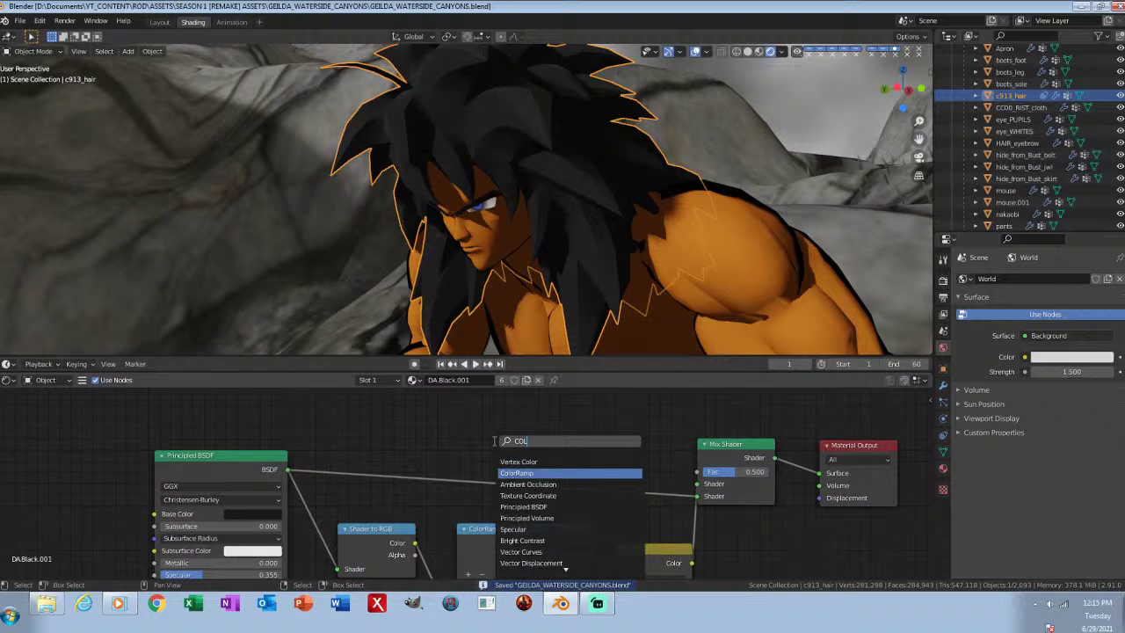
key("Return")
left_click(510, 457)
Step: Add a Layer Weight node beside the input side of the second ColorRamp
key("shift+a")
left_click(452, 443)
type("LAYER")
key("Return")
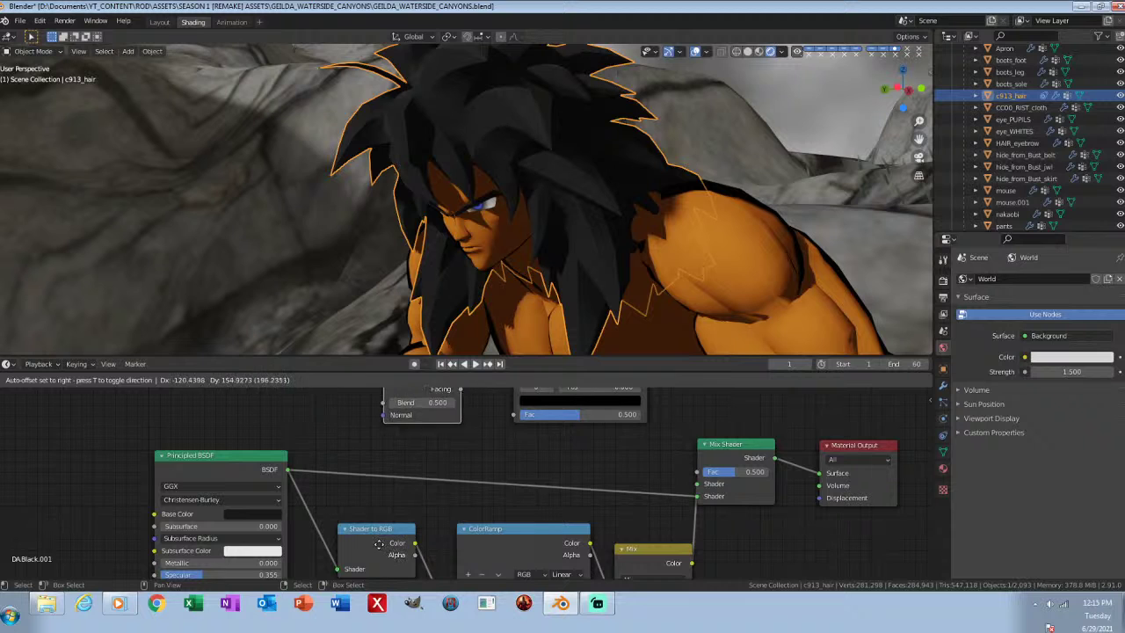
left_click(361, 535)
Step: Connect Layer Weight's Fresnel output to the second ColorRamp's Fac, and that ramp's Color output to the Mix Shader's Fac
middle_click_drag(474, 438, 429, 510)
left_click_drag(400, 442, 469, 486)
left_click_drag(603, 393, 635, 473)
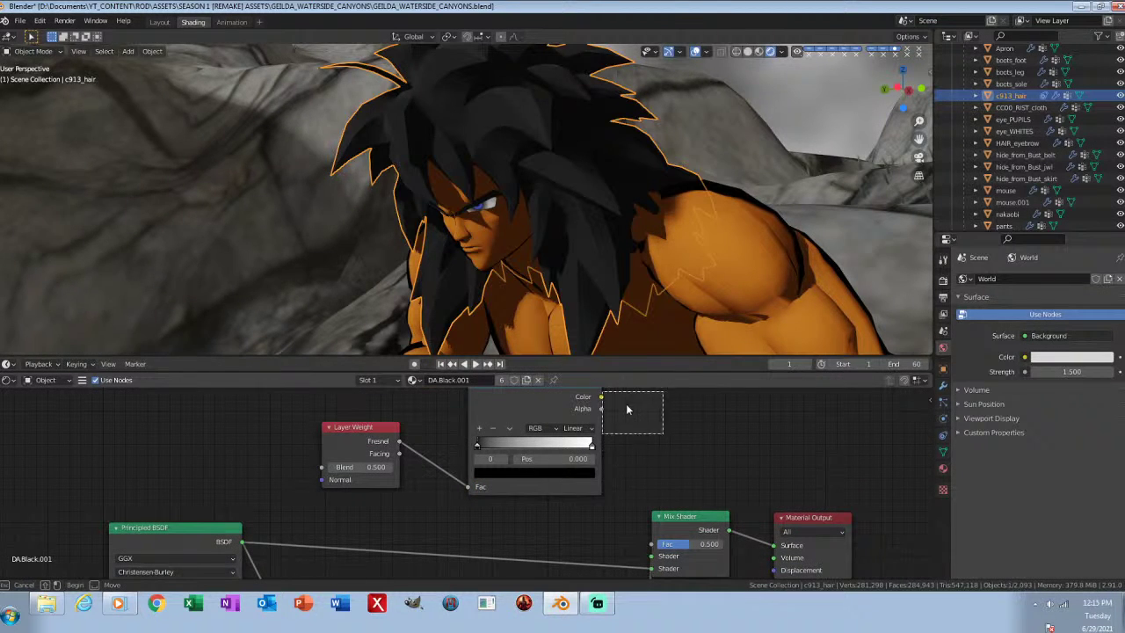
left_click_drag(601, 397, 651, 544)
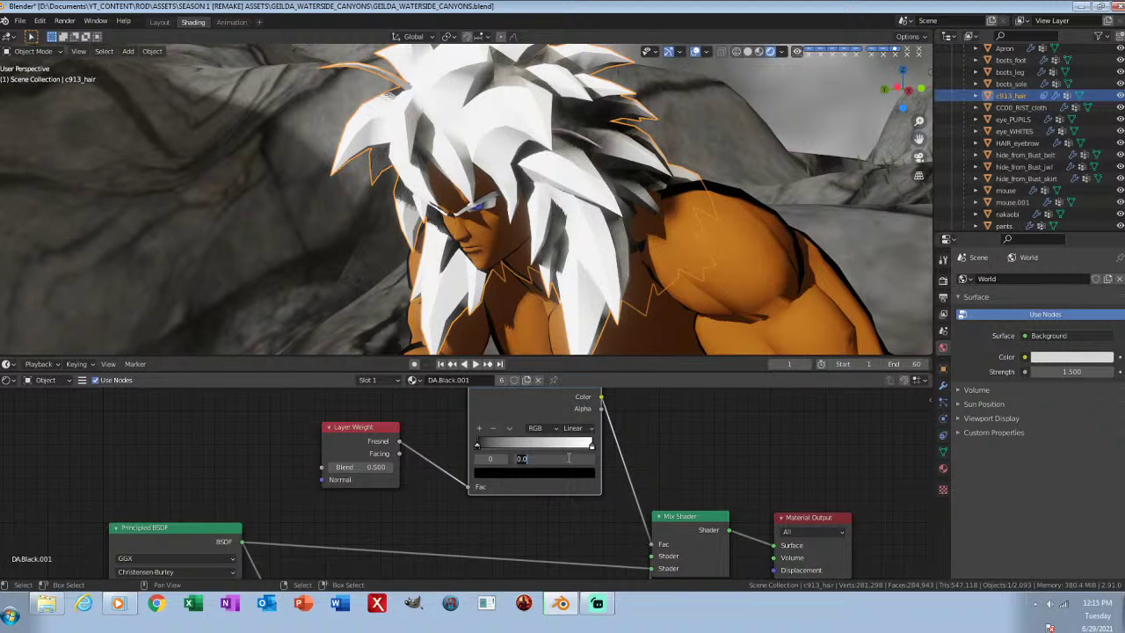
Step: Set the second ColorRamp's black stop to position 0.25 and its white stop to 0.3, and deselect the hair
type(".25")
key("Return")
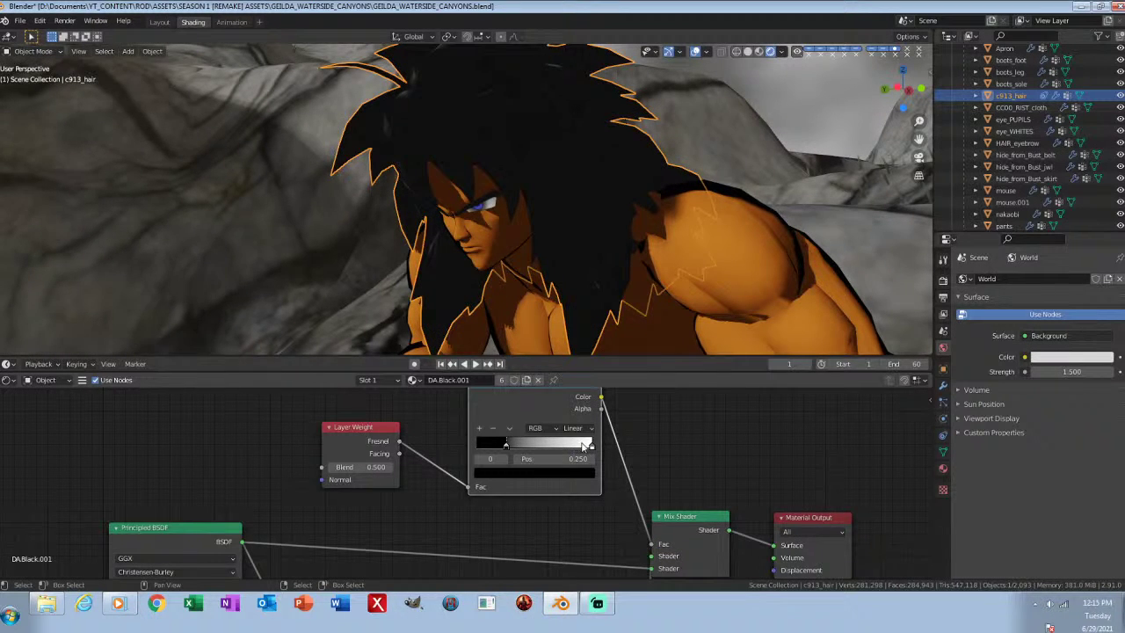
left_click(585, 445)
double_click(585, 459)
type(".3")
key("Return")
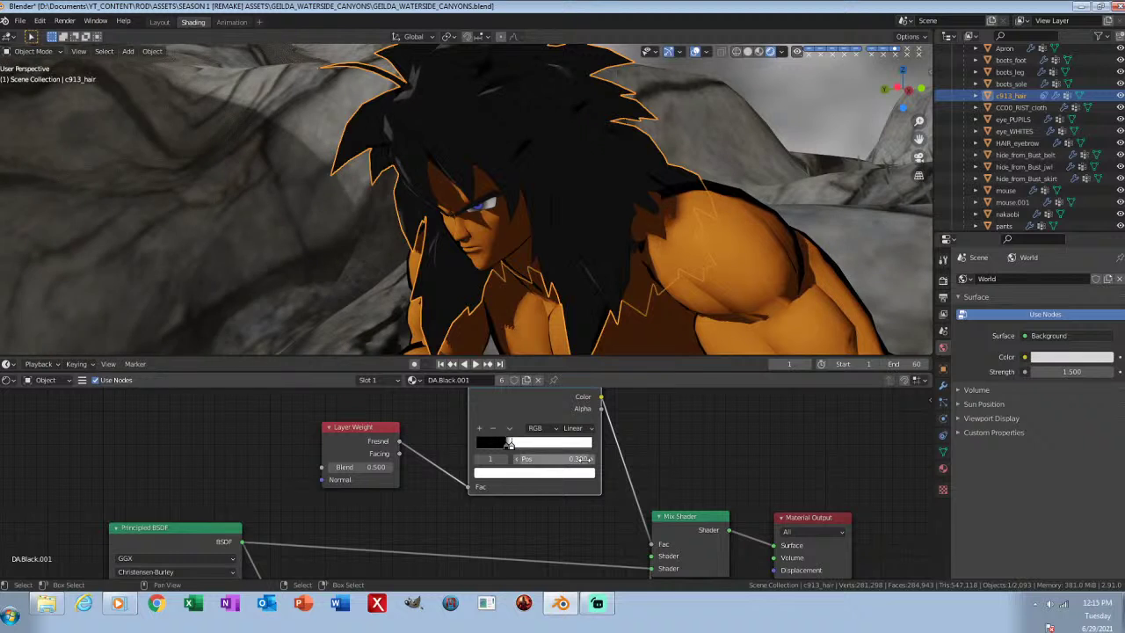
key("alt+a")
Step: Set the Mix node's Color2 HSV Value to 0.439 and the Principled BSDF's Specular to 0.227, and save the file
middle_click_drag(391, 480, 406, 457)
middle_click_drag(272, 536, 352, 479)
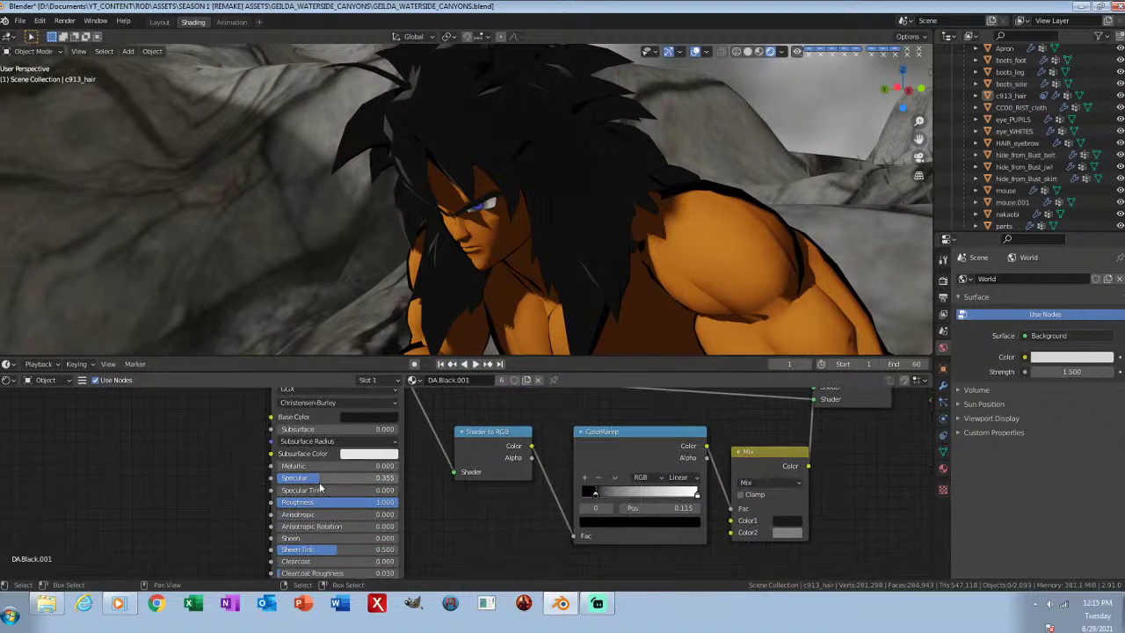
mouse_move(320, 479)
left_mouse_down()
mouse_move(295, 479)
mouse_move(368, 478)
mouse_move(327, 478)
left_mouse_up()
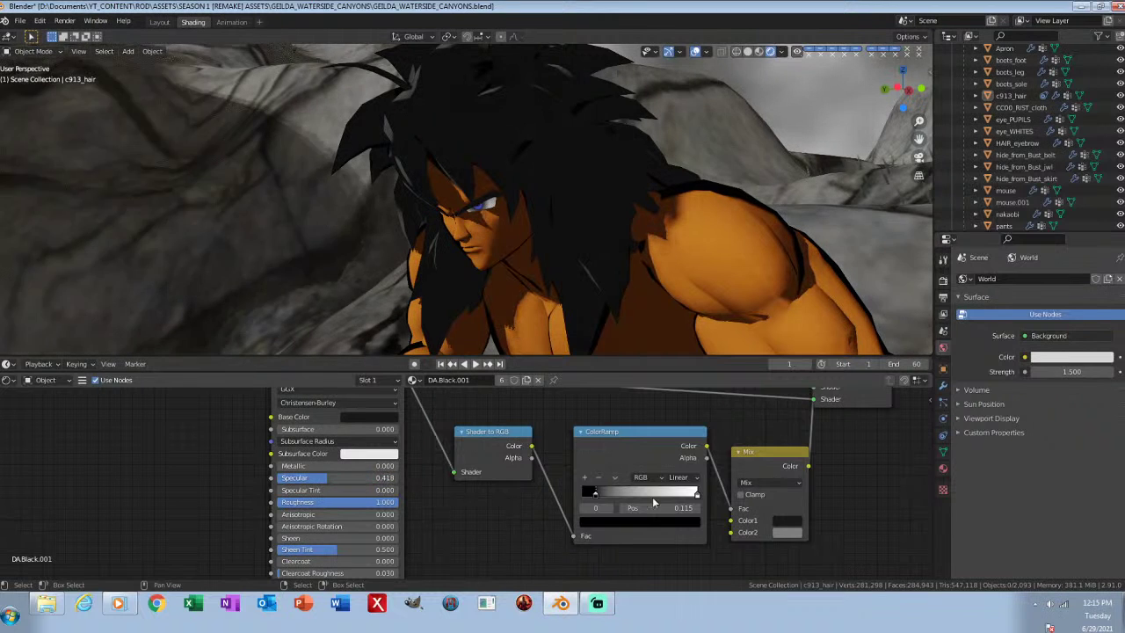
left_click(787, 534)
mouse_move(800, 509)
left_mouse_down()
mouse_move(770, 509)
mouse_move(837, 509)
mouse_move(790, 509)
left_mouse_up()
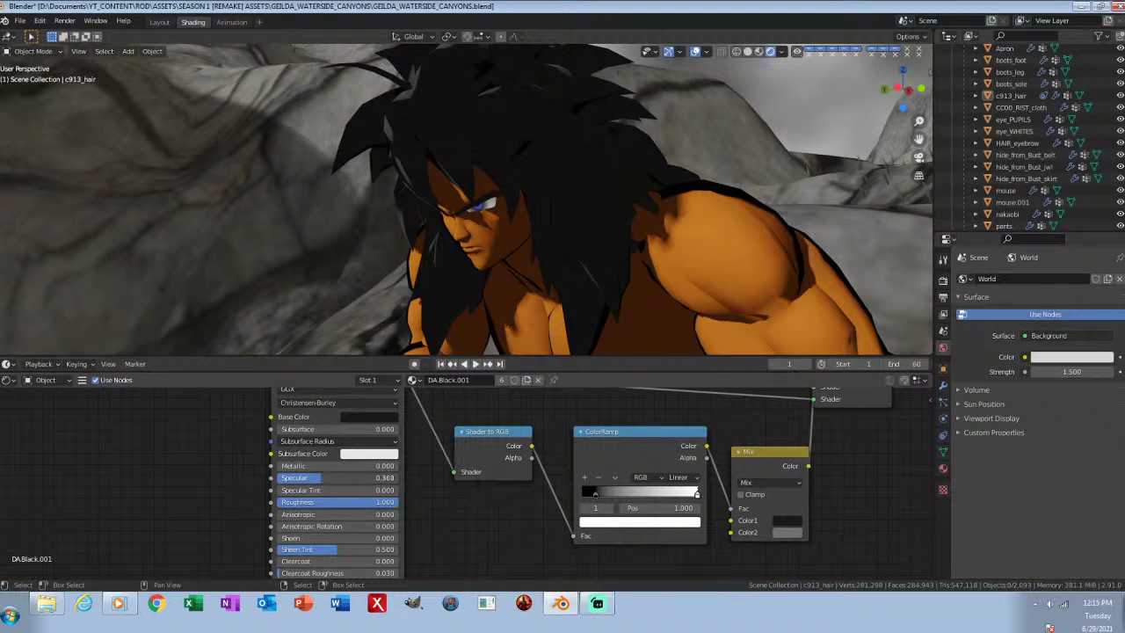
left_click_drag(310, 479, 305, 478)
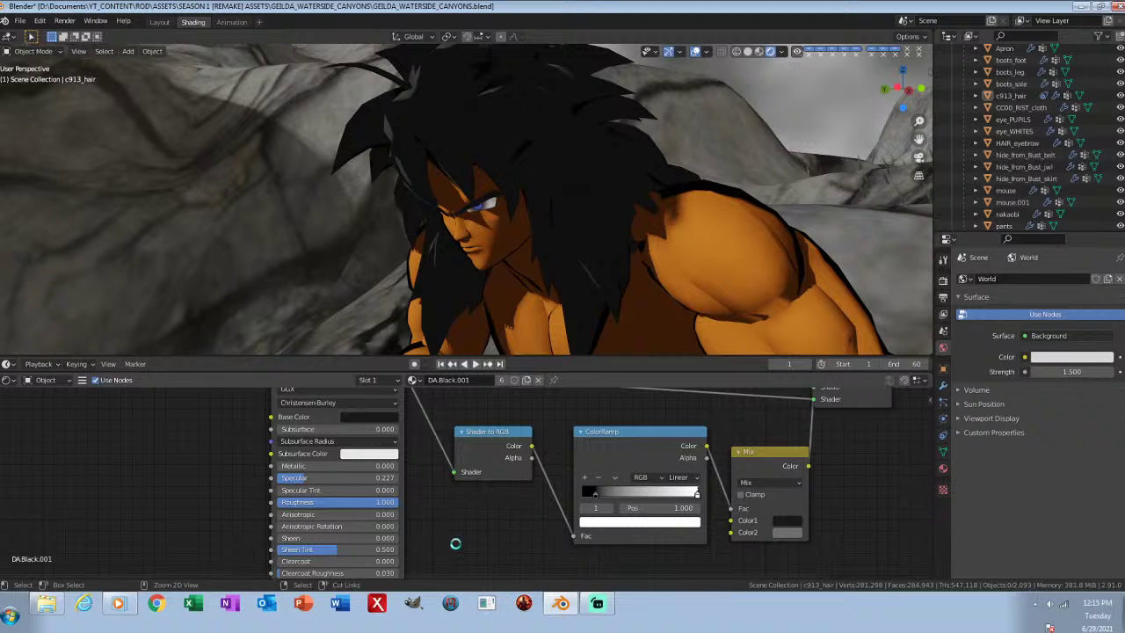
key("ctrl+s")
Step: Move the black stop of the ColorRamp between Shader to RGB and Mix to position 0.000
left_click(598, 492)
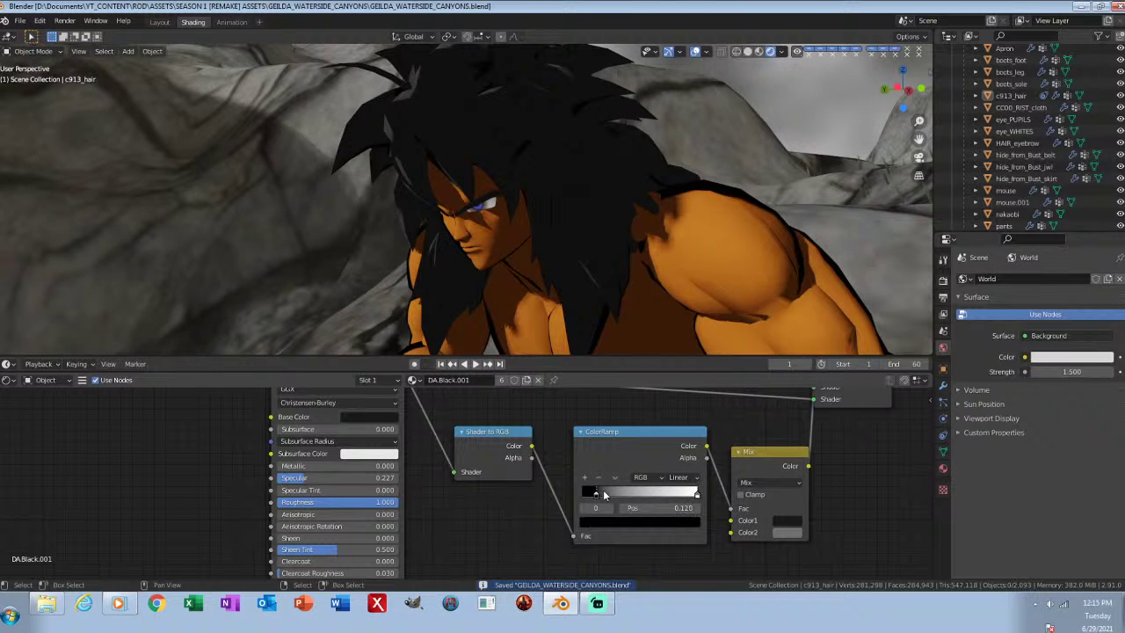
left_click_drag(649, 495, 695, 495)
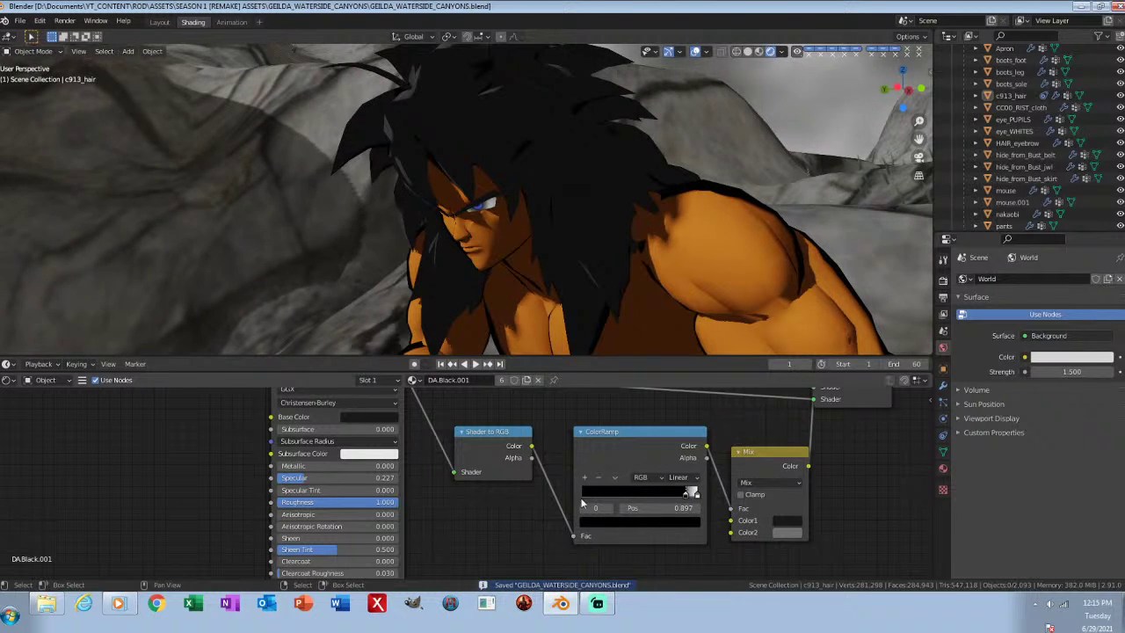
left_click_drag(591, 503, 539, 502)
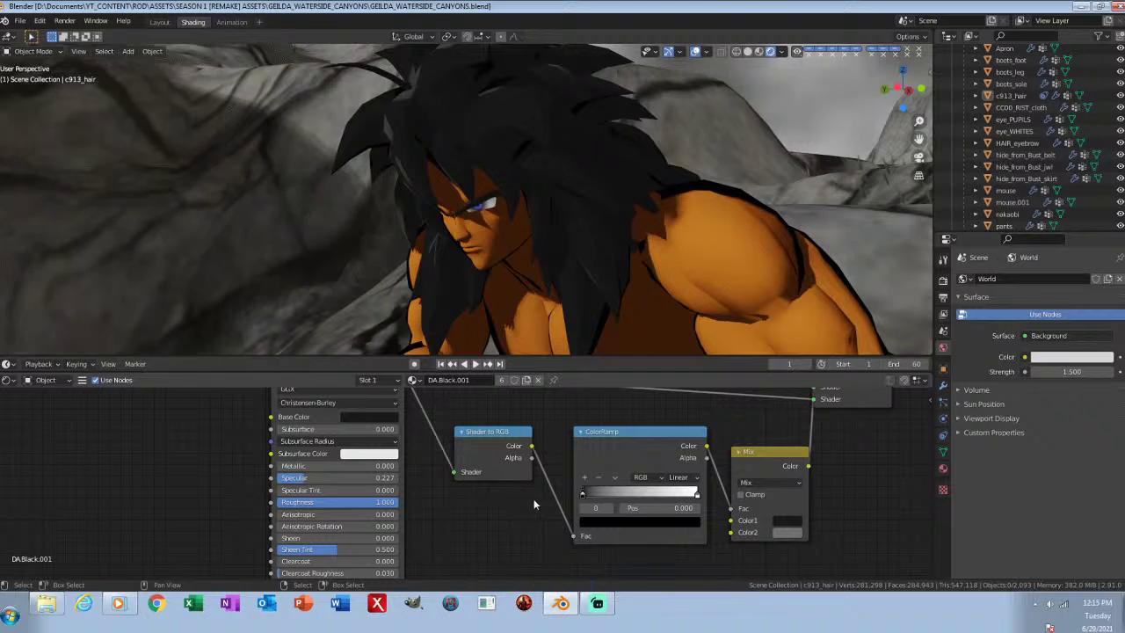
Step: Darken the Mix node's Color2 to an HSV Value of about 0.384 and save the file
middle_click_drag(429, 207, 415, 257)
left_click(784, 533)
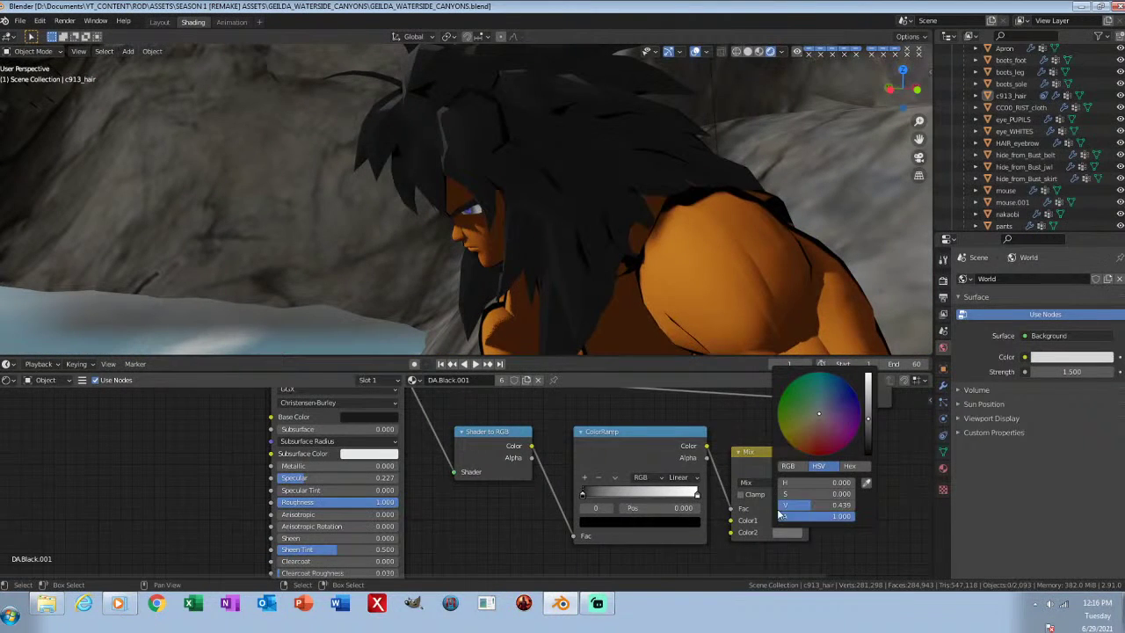
left_click_drag(868, 419, 868, 423)
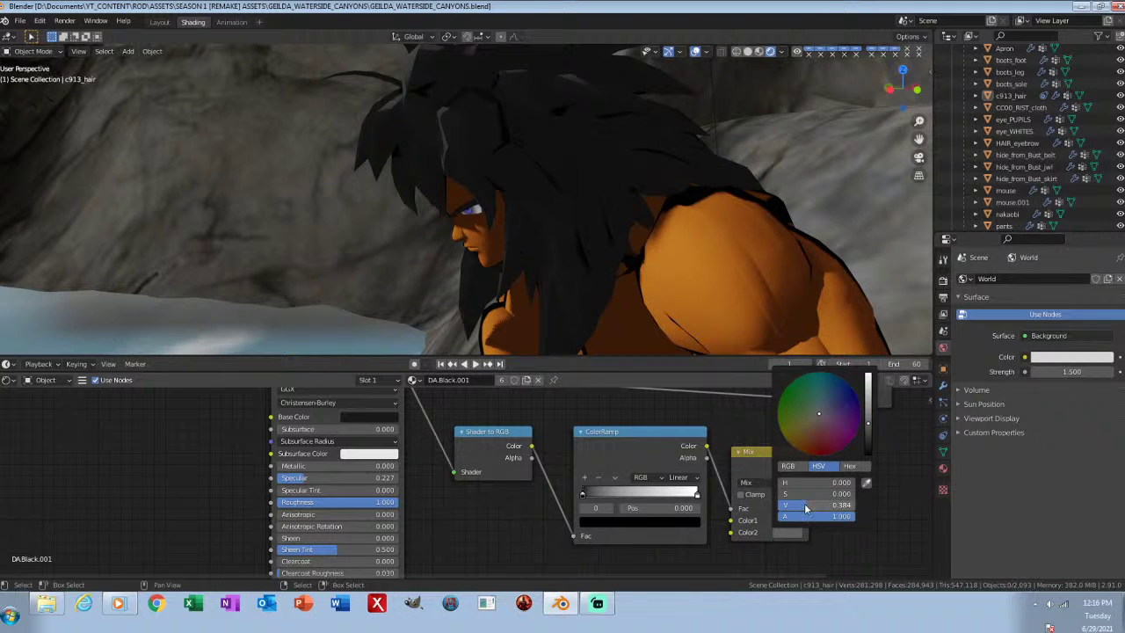
left_click_drag(806, 506, 805, 507)
middle_click_drag(440, 220, 629, 215)
key("ctrl+s")
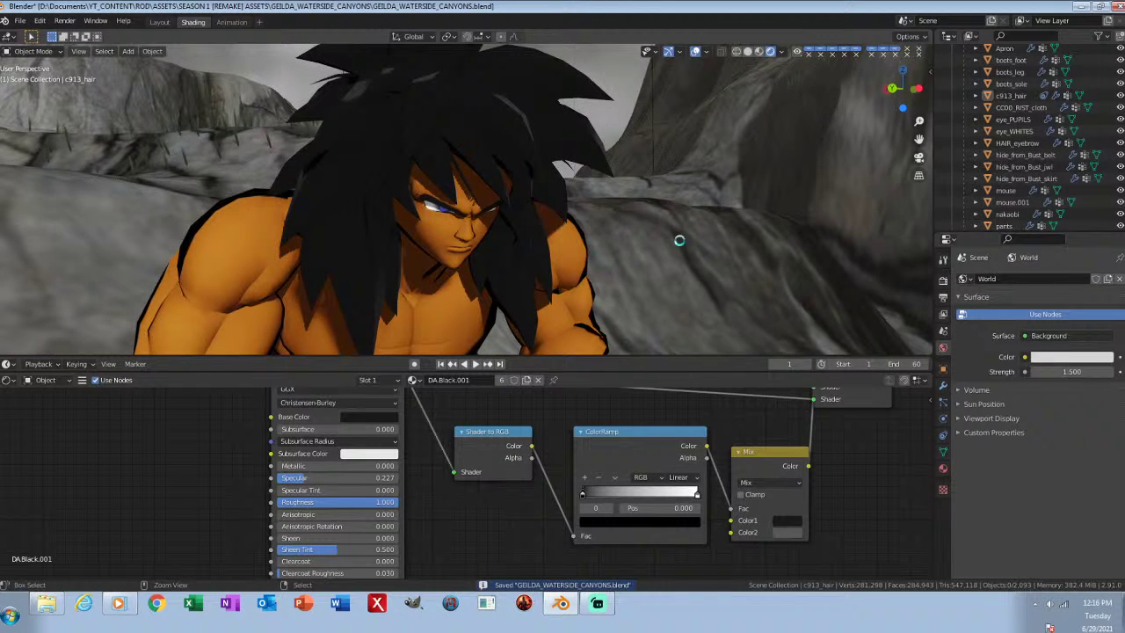
Step: Switch to the camera view, enlarge the outliner, and select Action.Cam.1 with its camera data properties displayed
middle_click_drag(693, 240, 642, 273)
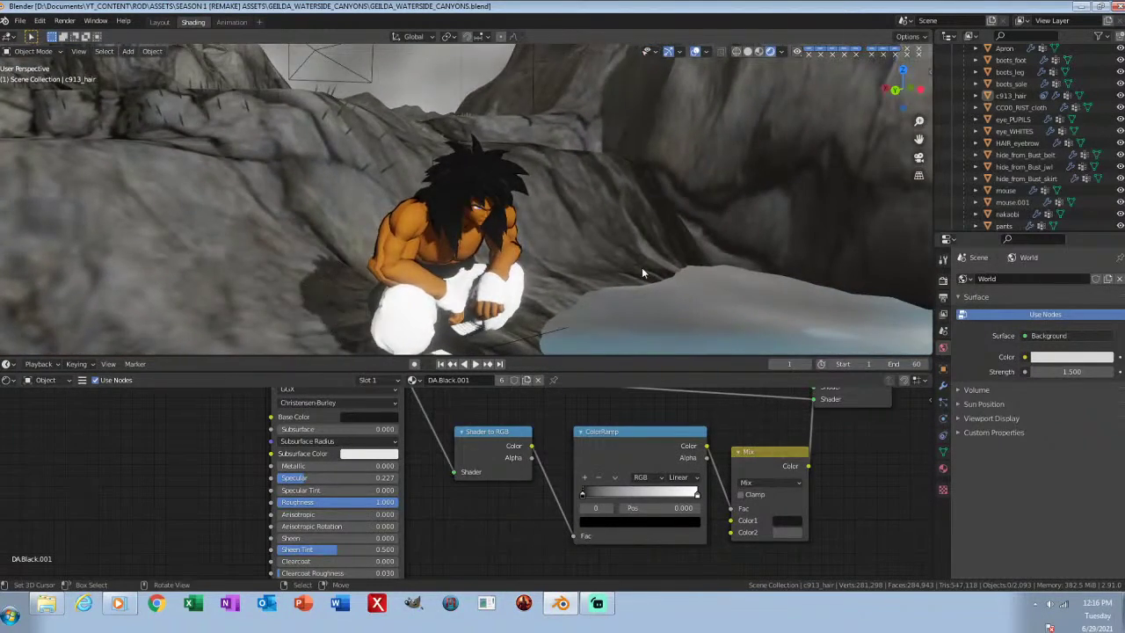
key("KP_0")
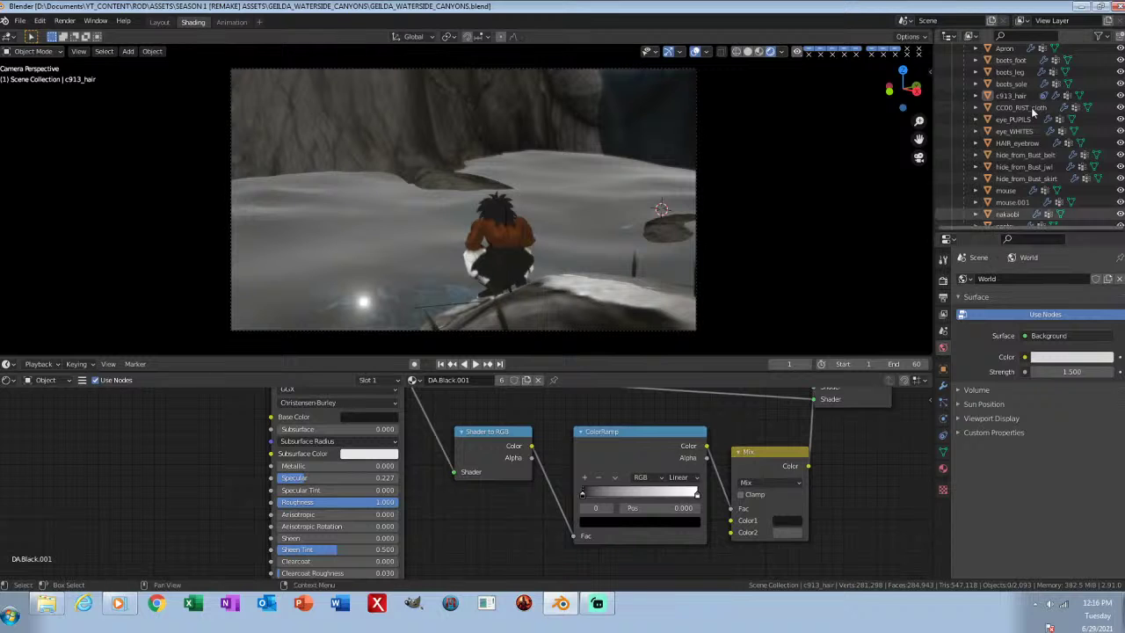
scroll(1033, 111, "up", 4)
left_click_drag(978, 232, 976, 286)
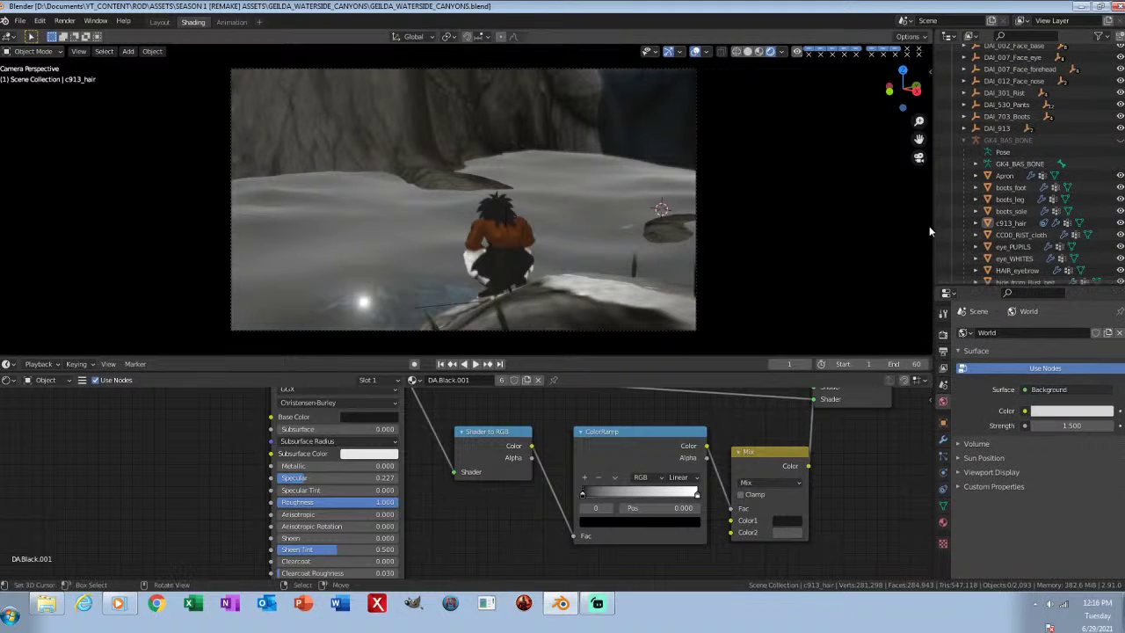
left_click_drag(933, 226, 897, 233)
scroll(965, 104, "up", 8)
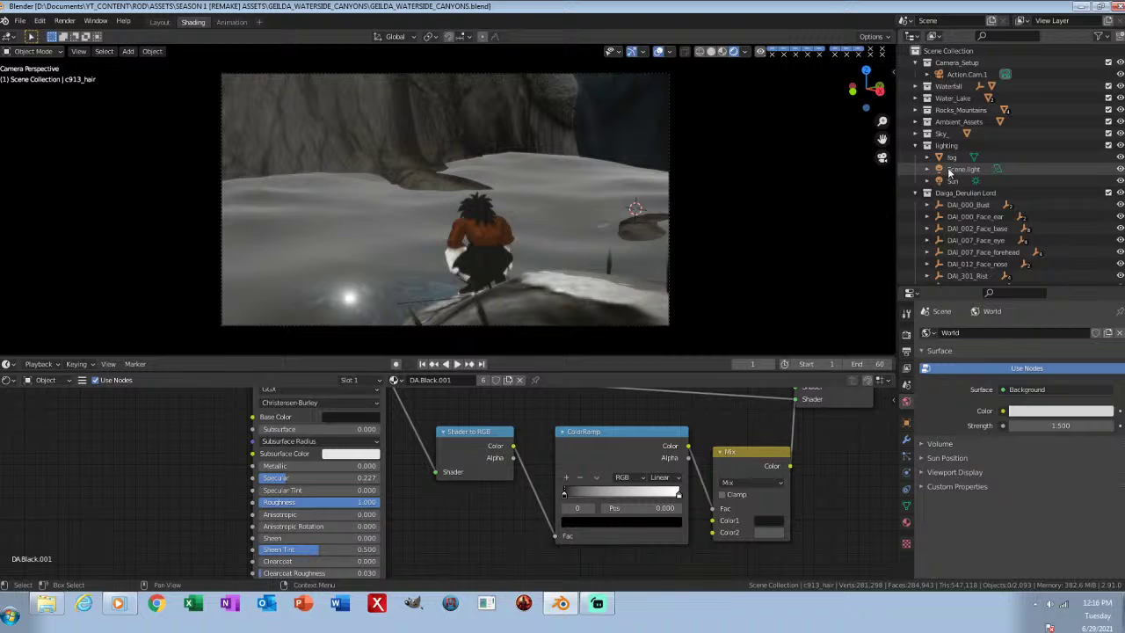
left_click(965, 73)
left_click(907, 472)
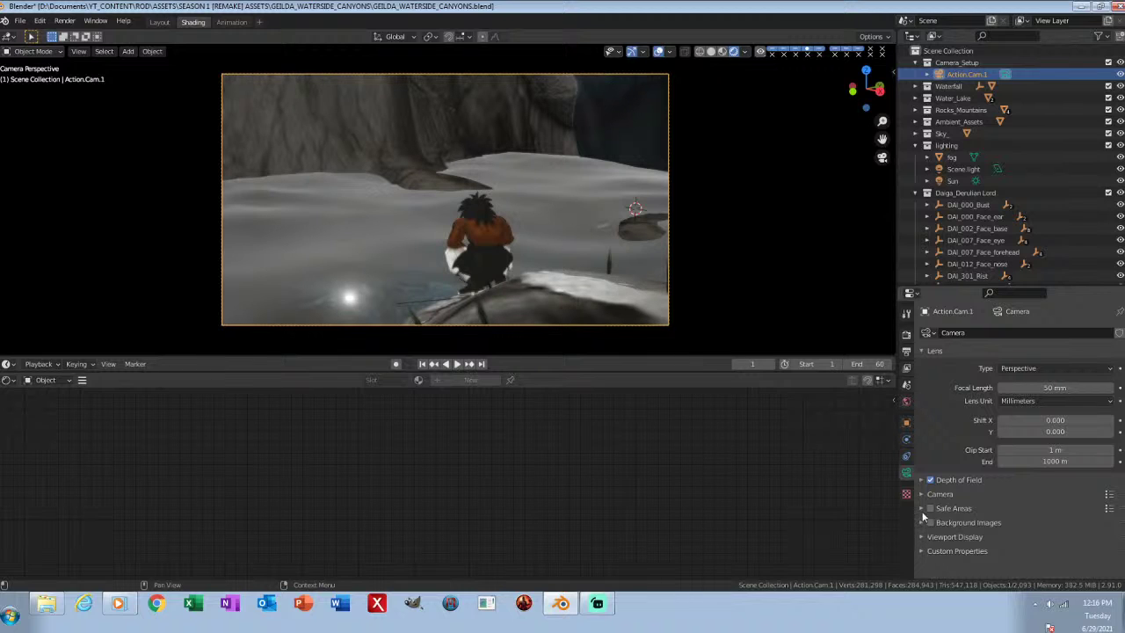
Step: Turn off Passepartout in Action.Cam.1's viewport display settings
left_click(921, 509)
scroll(941, 528, "down", 2)
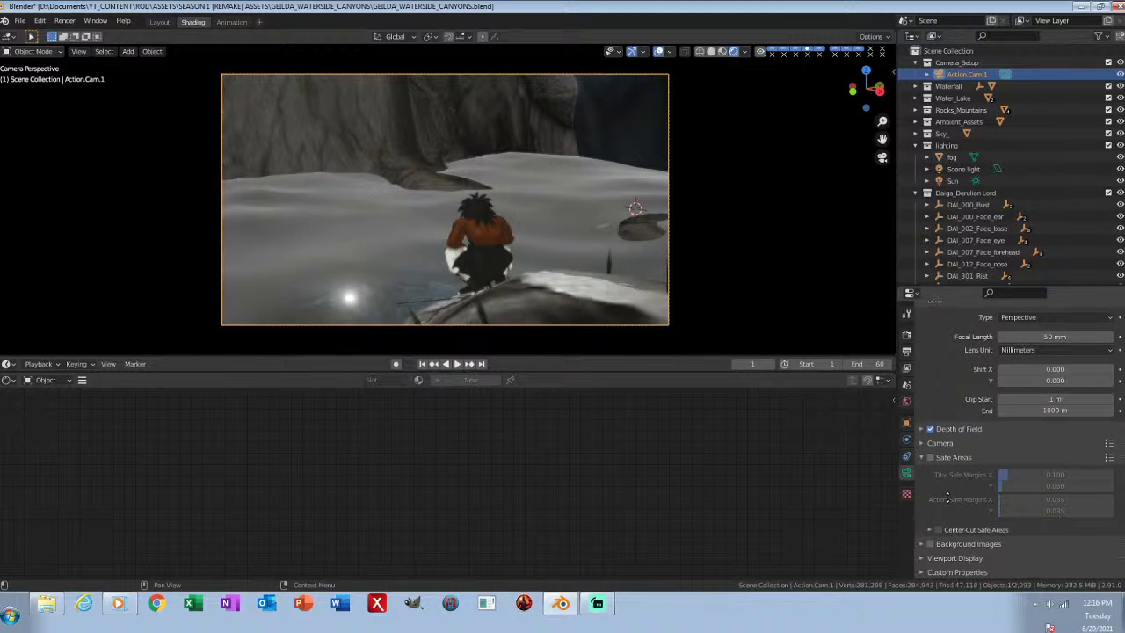
left_click(922, 443)
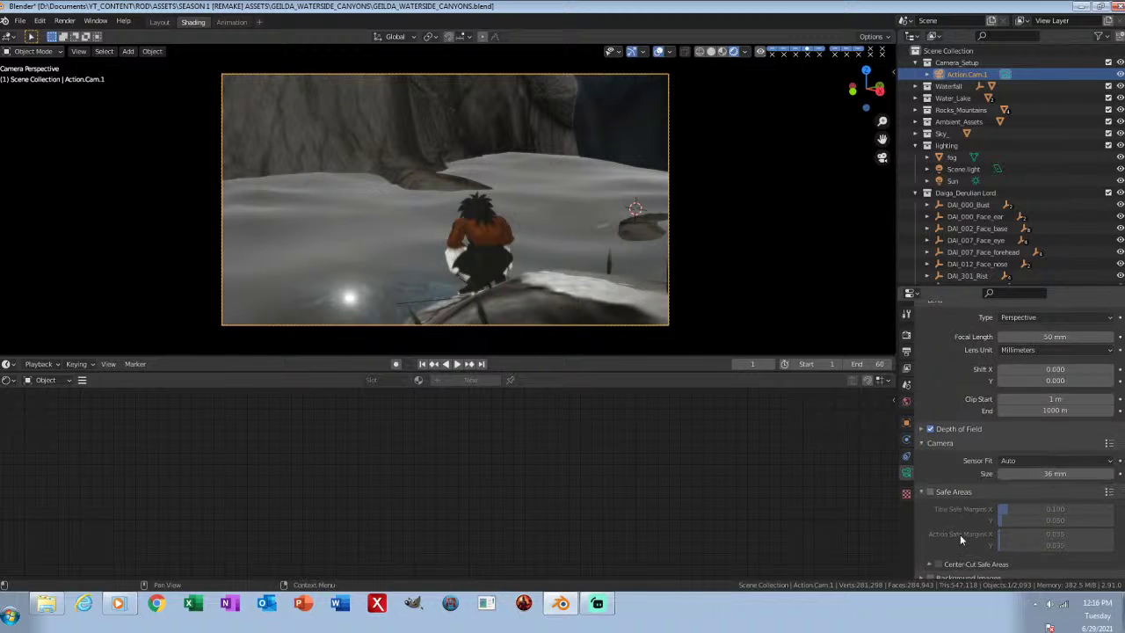
left_click(921, 429)
scroll(971, 552, "down", 5)
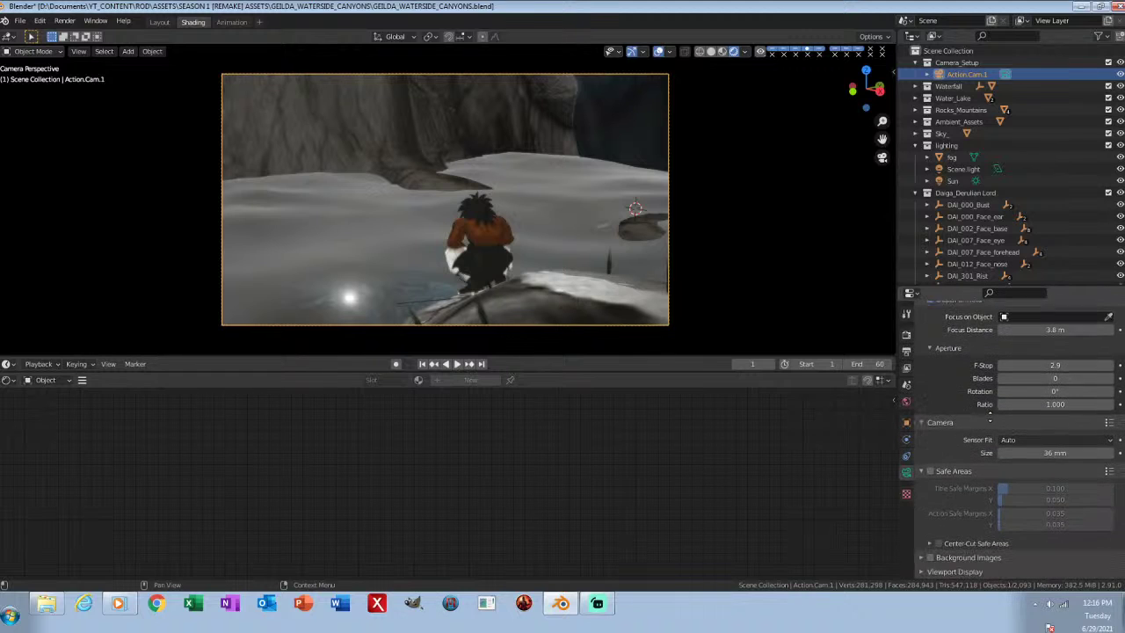
left_click(921, 558)
scroll(1008, 512, "down", 3)
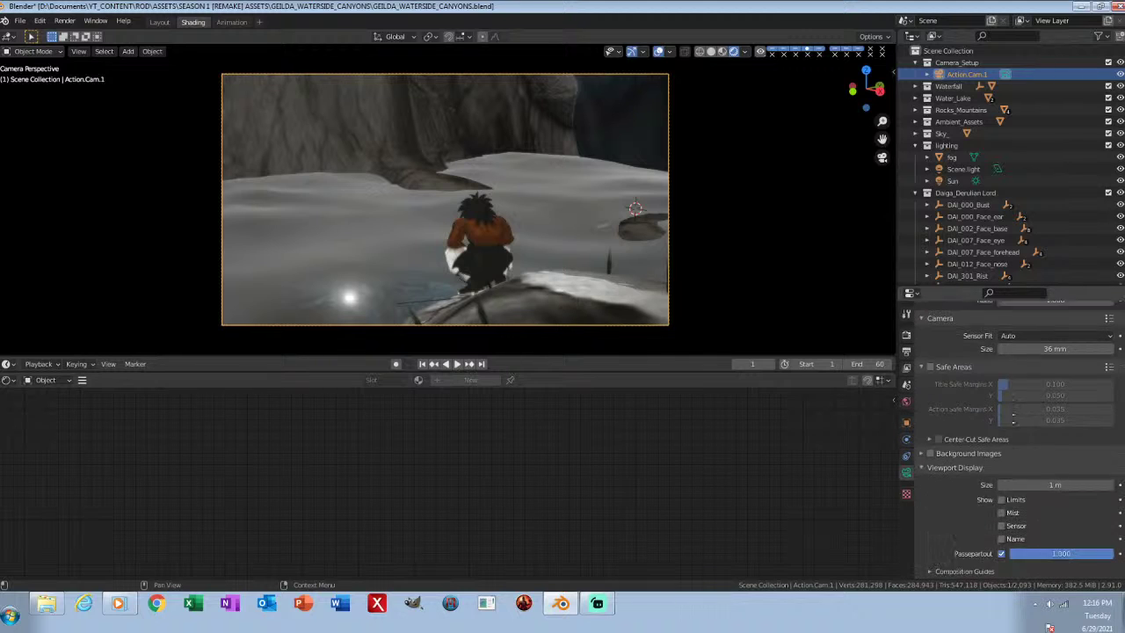
left_click(1002, 540)
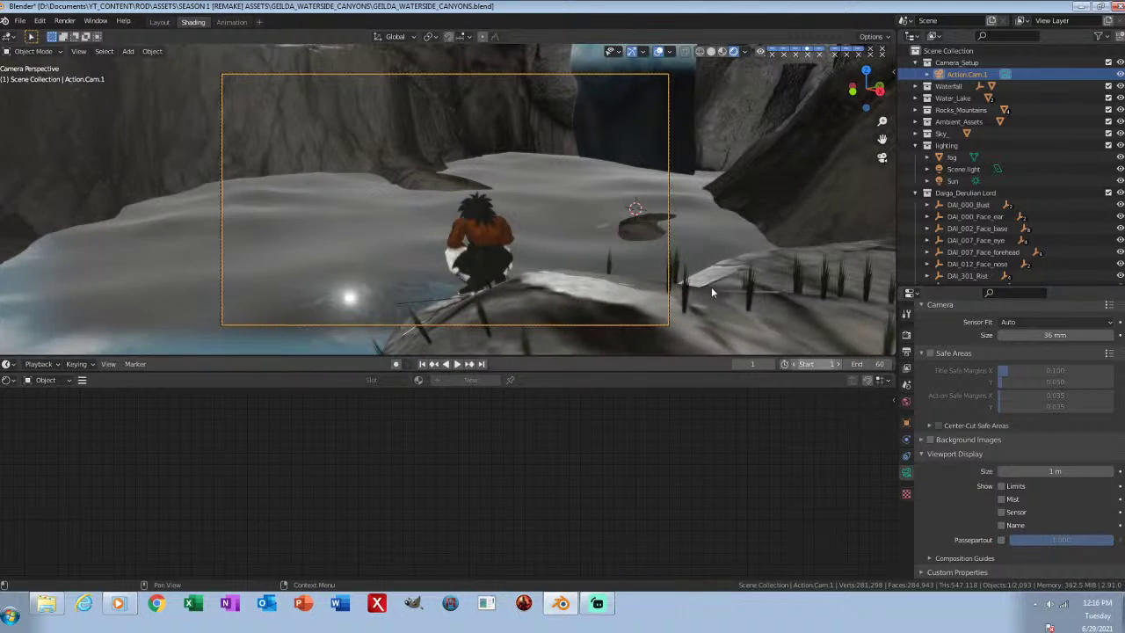
Step: Collapse the expanded camera settings, disable Depth of Field for Action.Cam.1, and save the file
key("n")
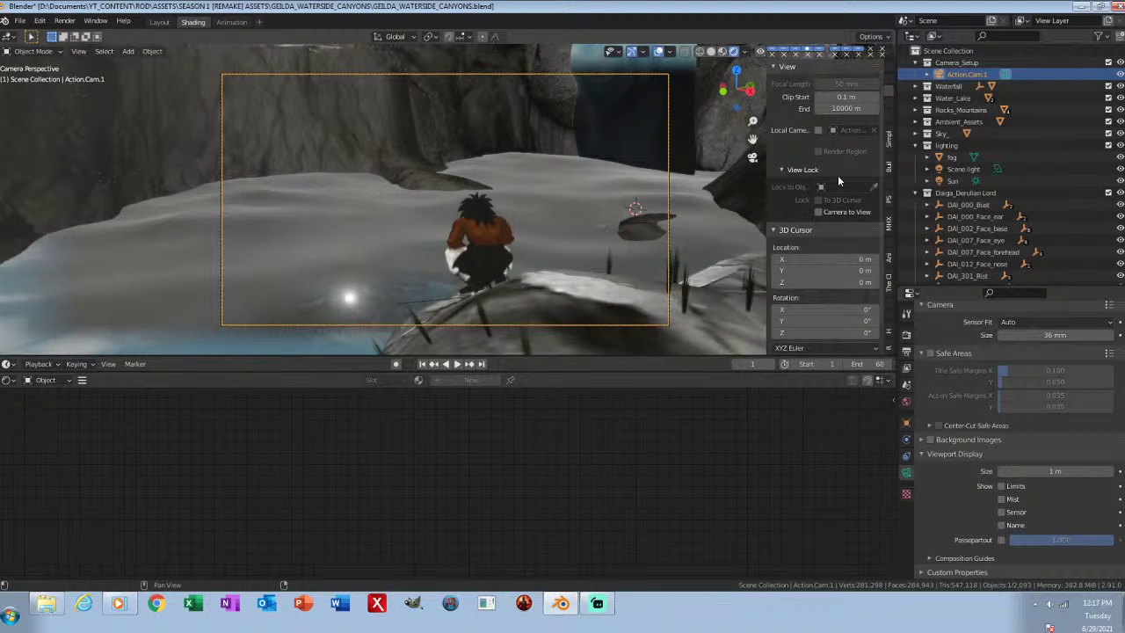
middle_click_drag(554, 239, 580, 234, "ctrl")
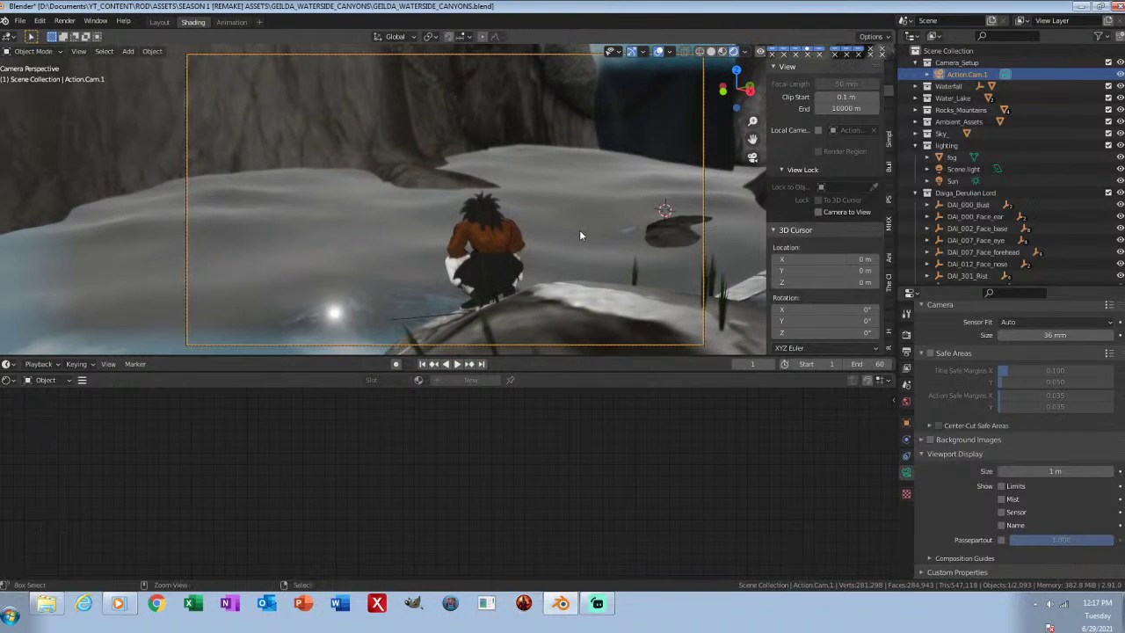
key("n")
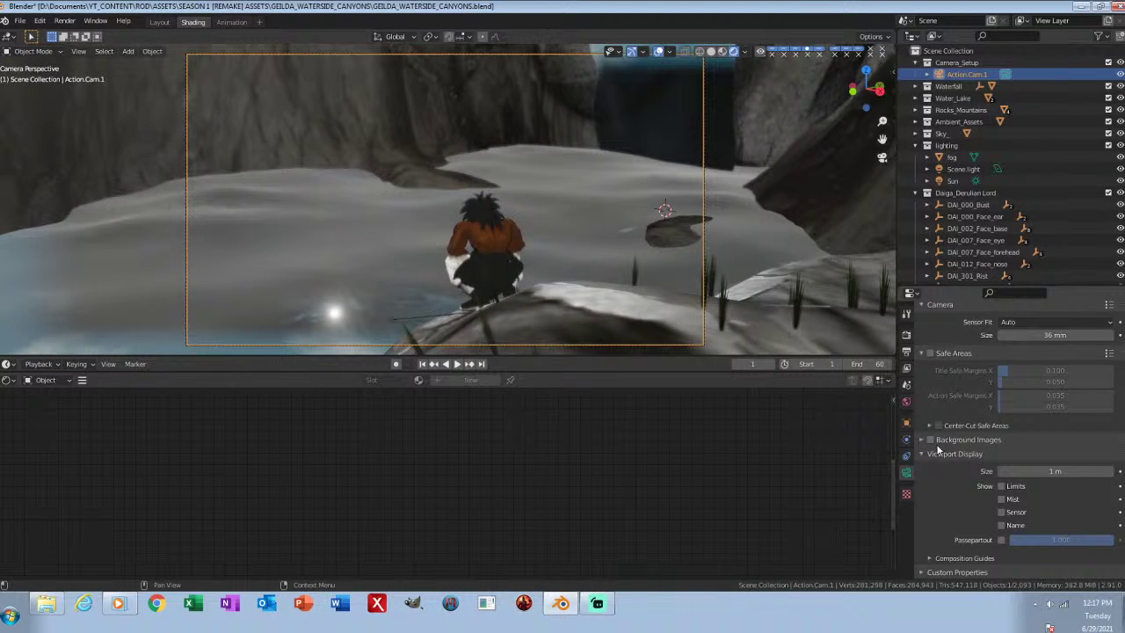
left_click(939, 454)
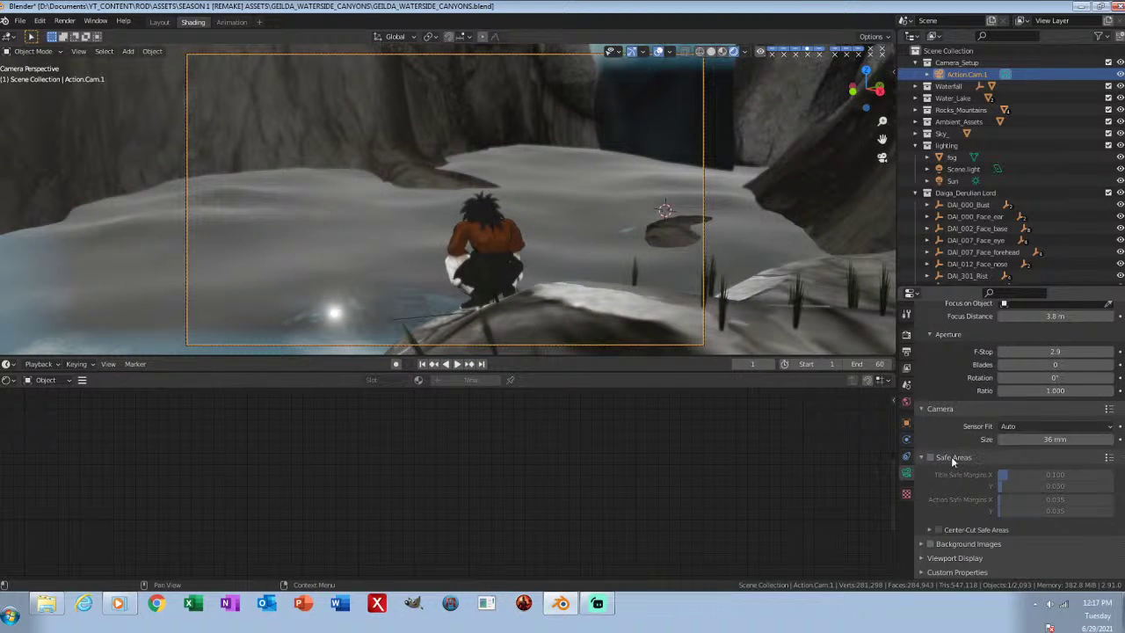
left_click(952, 458)
left_click(923, 357)
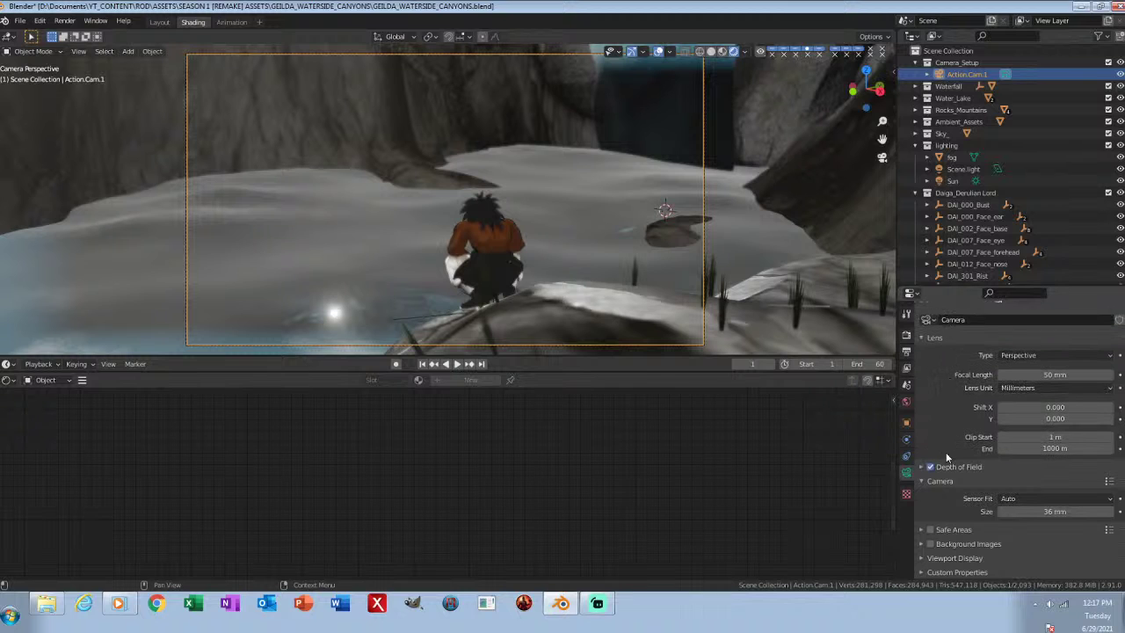
left_click(931, 468)
left_click(947, 480)
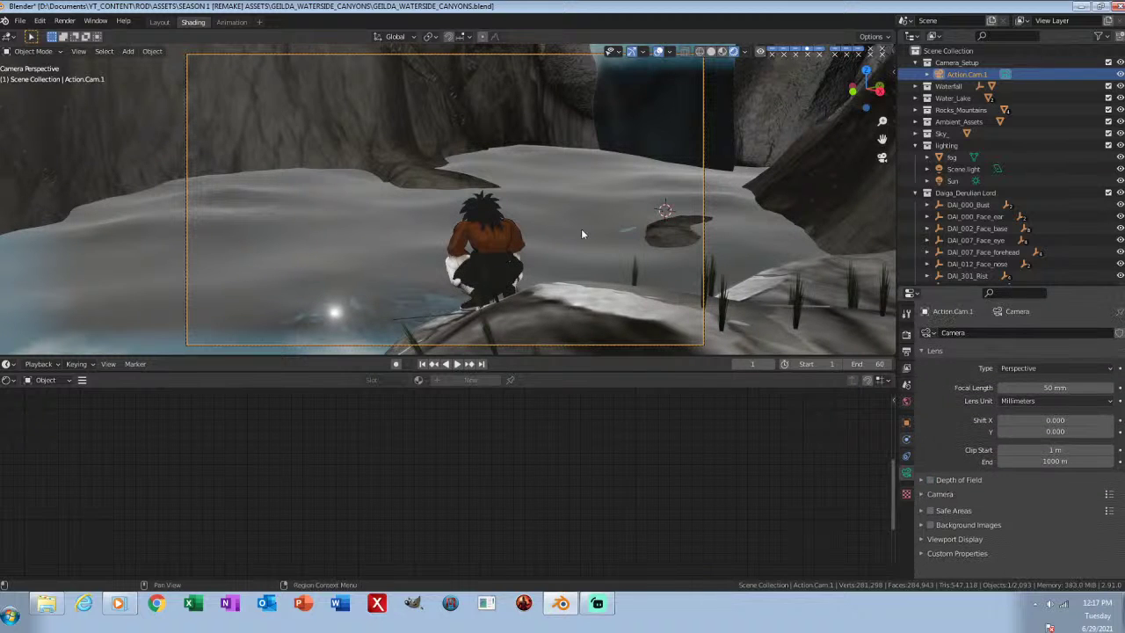
key("ctrl+s")
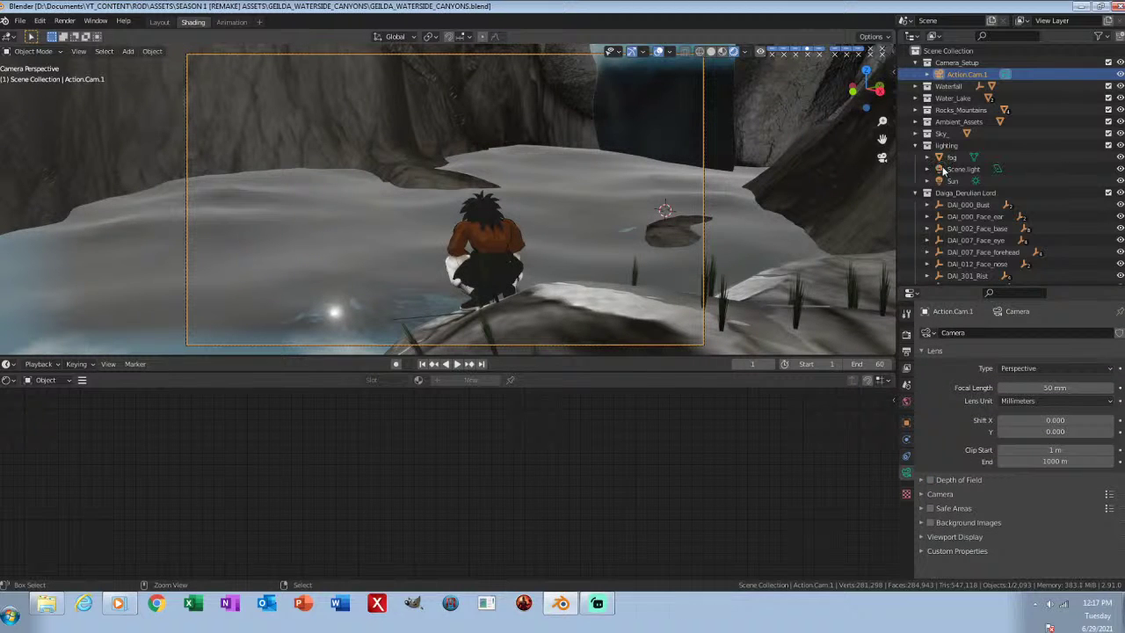
Step: Align Action.Cam.1 to a front view of the crouching character
scroll(964, 200, "down", 5)
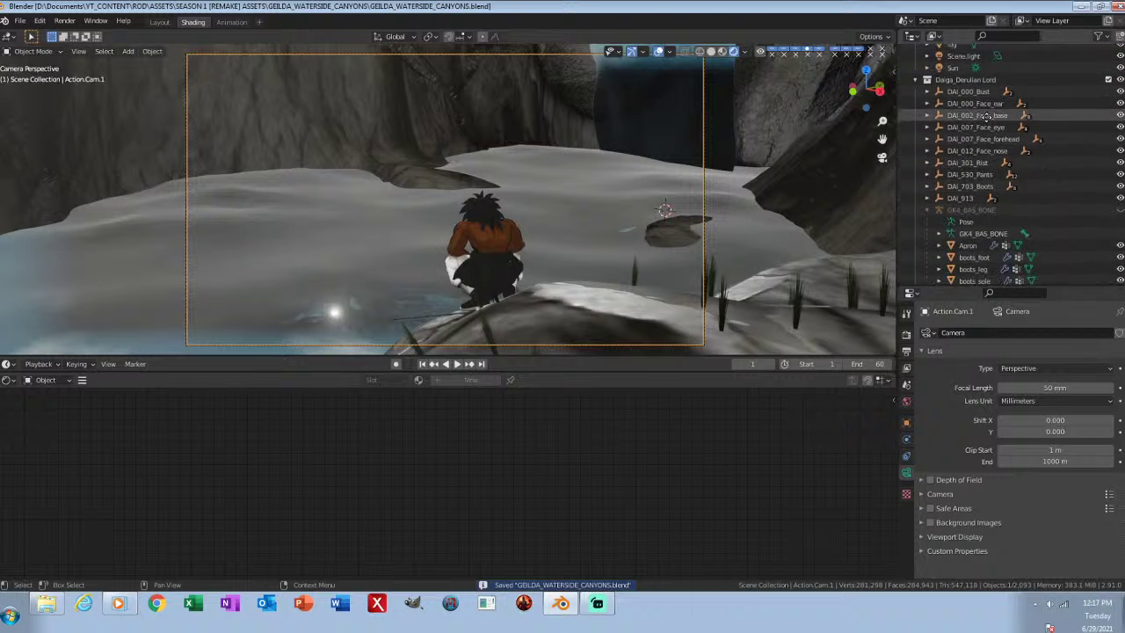
left_click(975, 204)
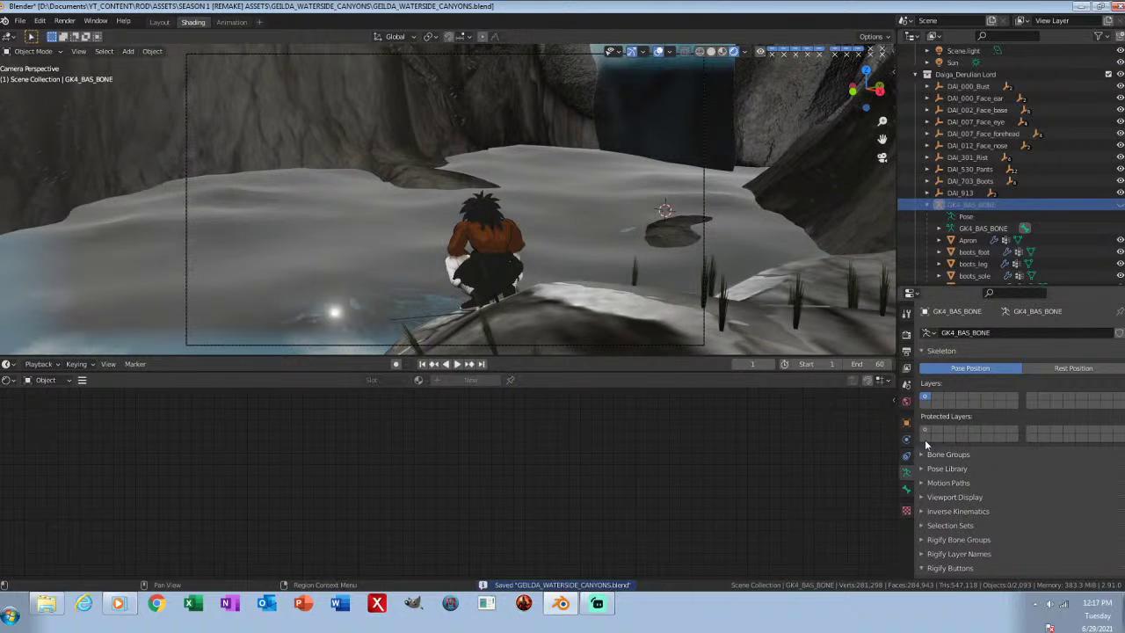
key("KP_0")
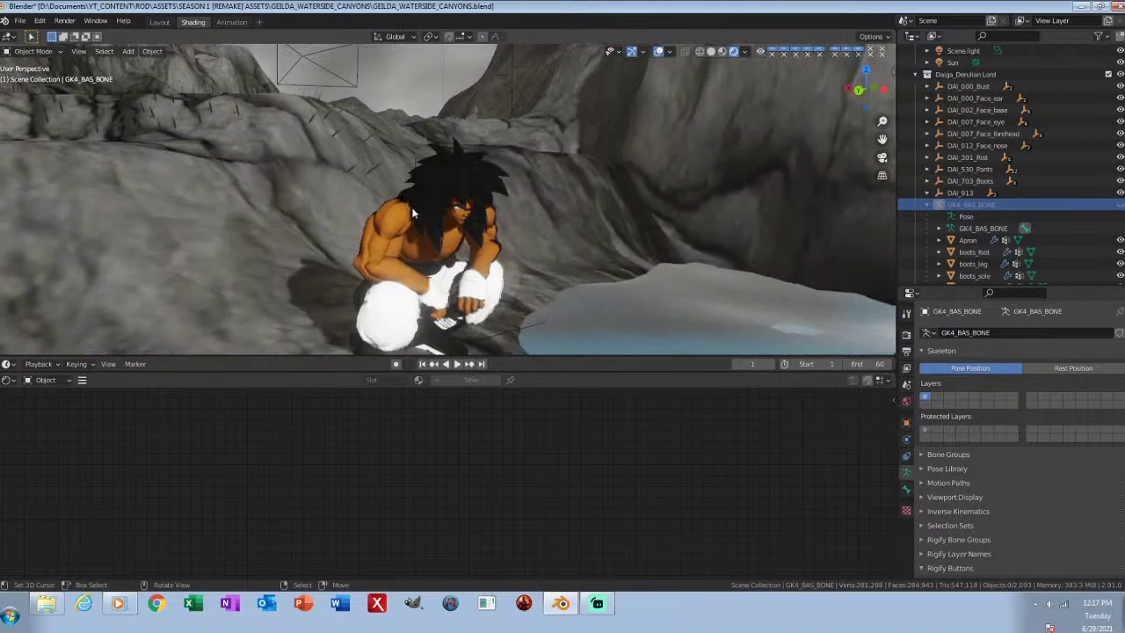
middle_click_drag(619, 250, 553, 247)
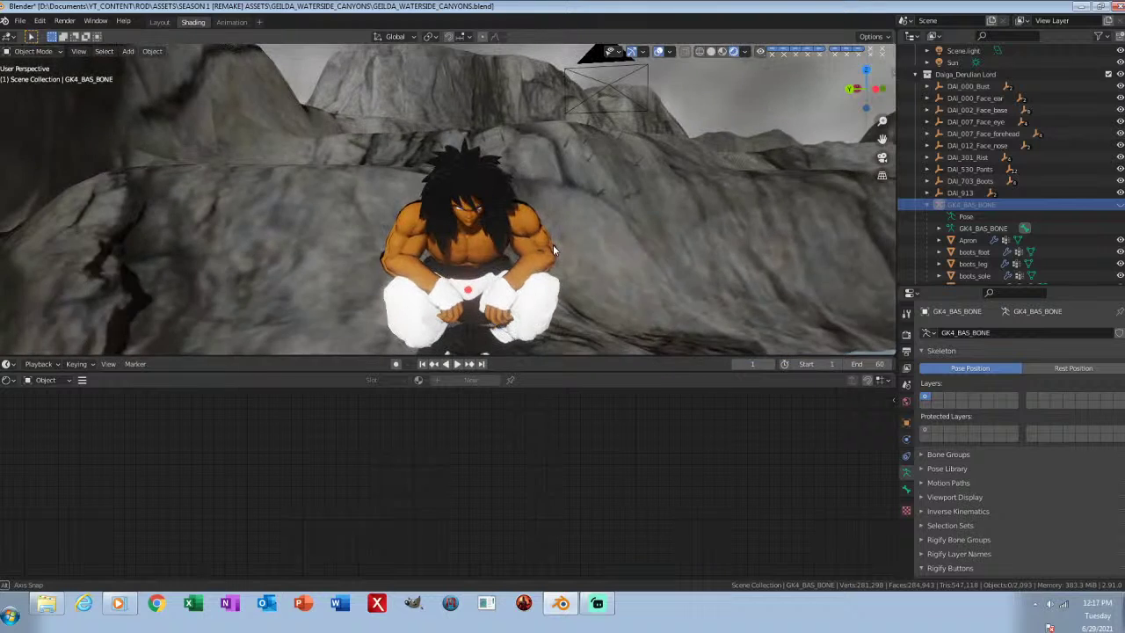
scroll(971, 88, "up", 5)
left_click(967, 75)
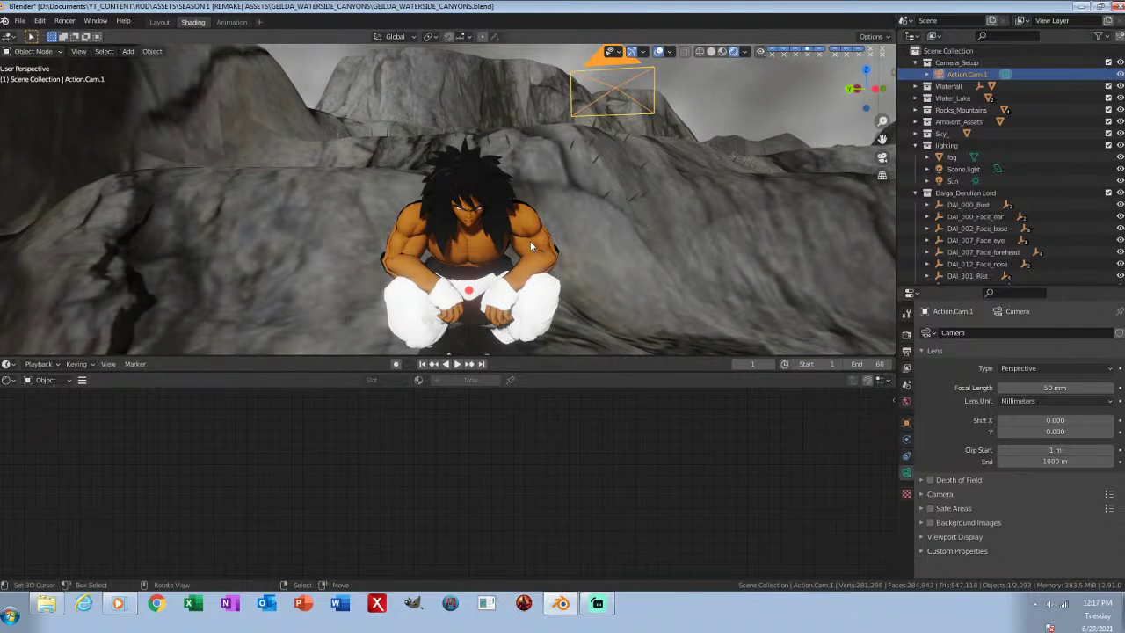
key("KP_0")
Step: Lock the camera to the view and set the viewport's Clip End to 20000 m
key("n")
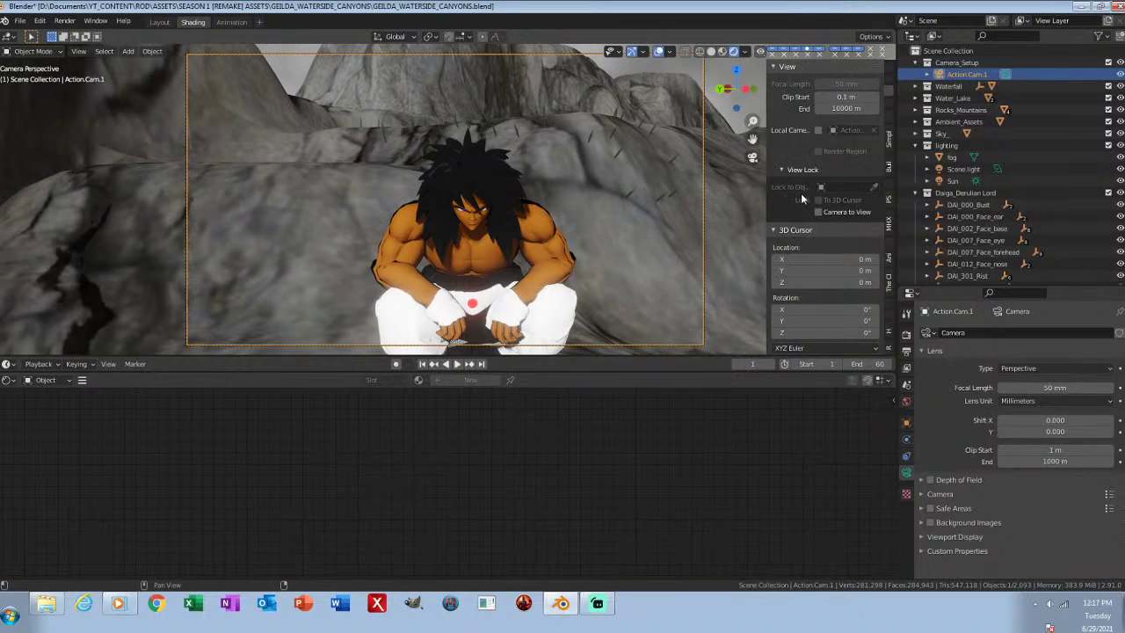
left_click(818, 211)
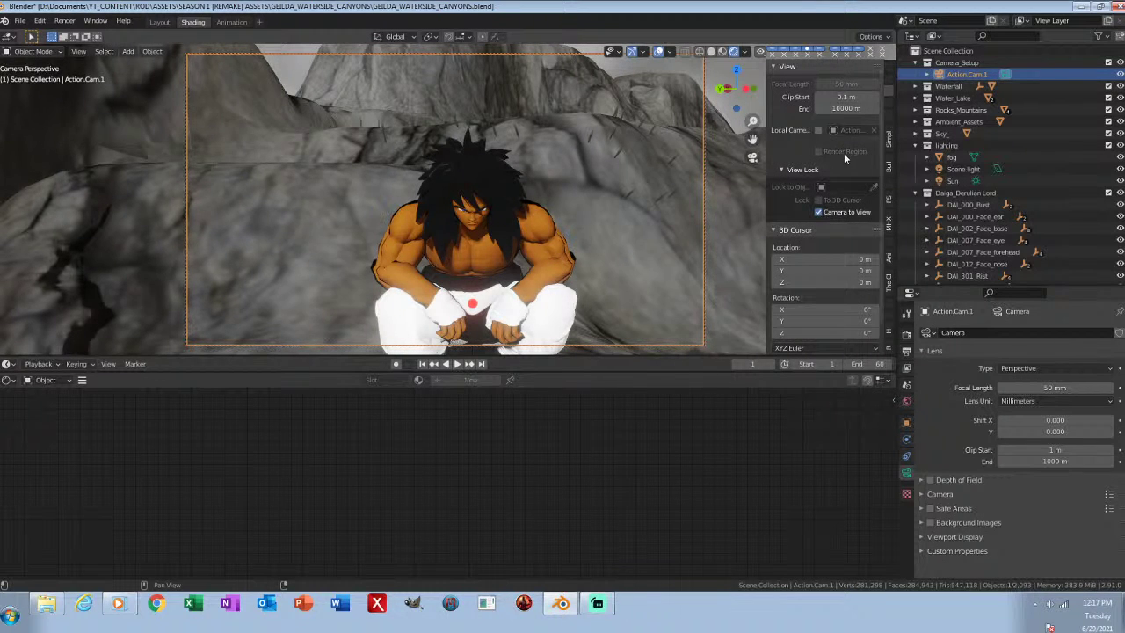
left_click(848, 107)
type("2000")
key("Return")
key("m")
key("Escape")
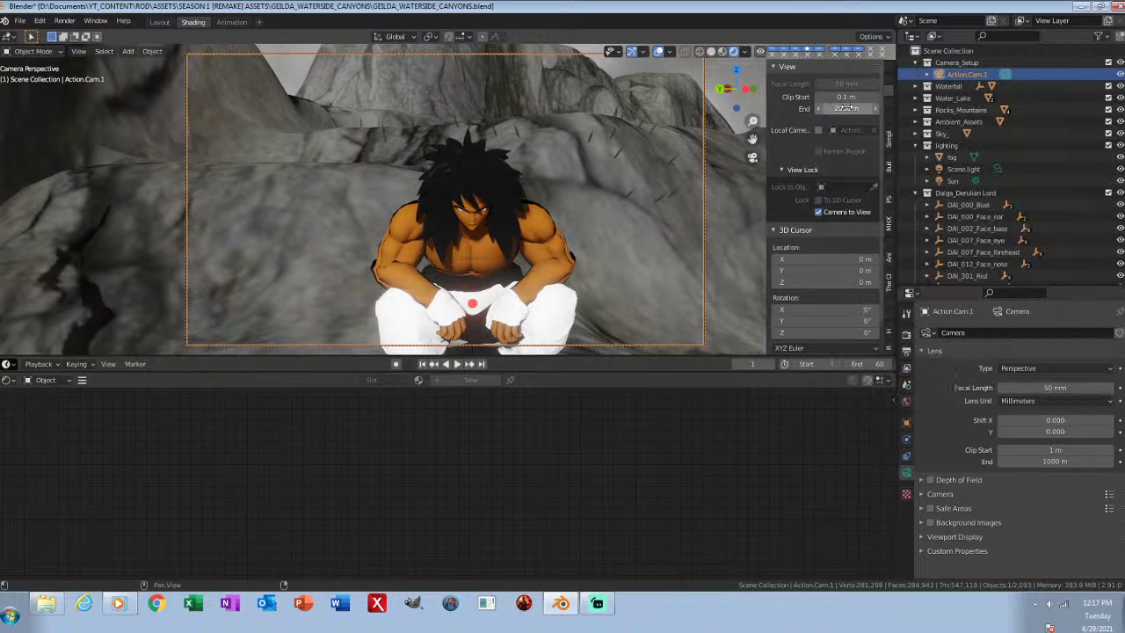
key("Return")
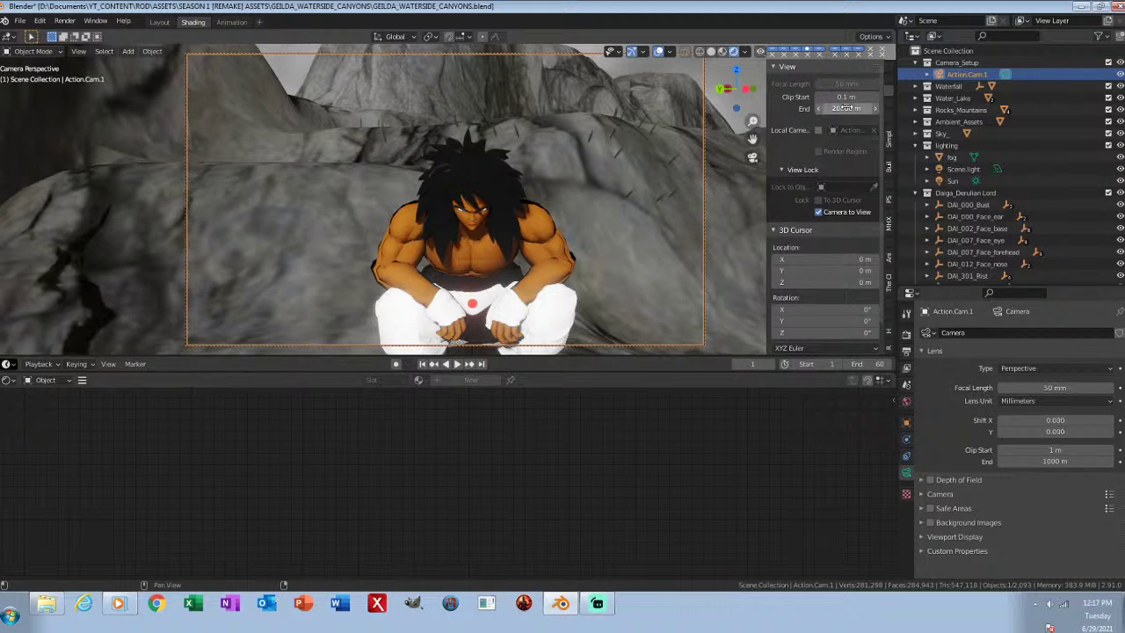
key("n")
Step: Reframe the locked camera as a closer three-quarter shot of the character's head and shoulders
middle_click_drag(584, 245, 555, 186, "ctrl")
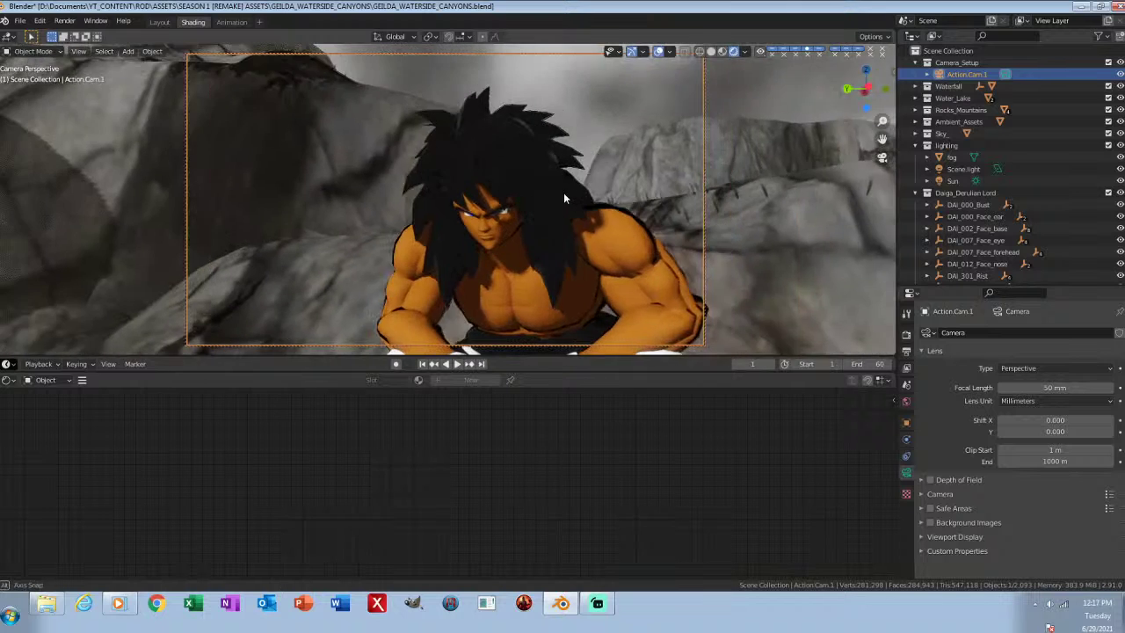
scroll(556, 187, "up", 2)
scroll(561, 186, "up", 1)
scroll(561, 186, "down", 1)
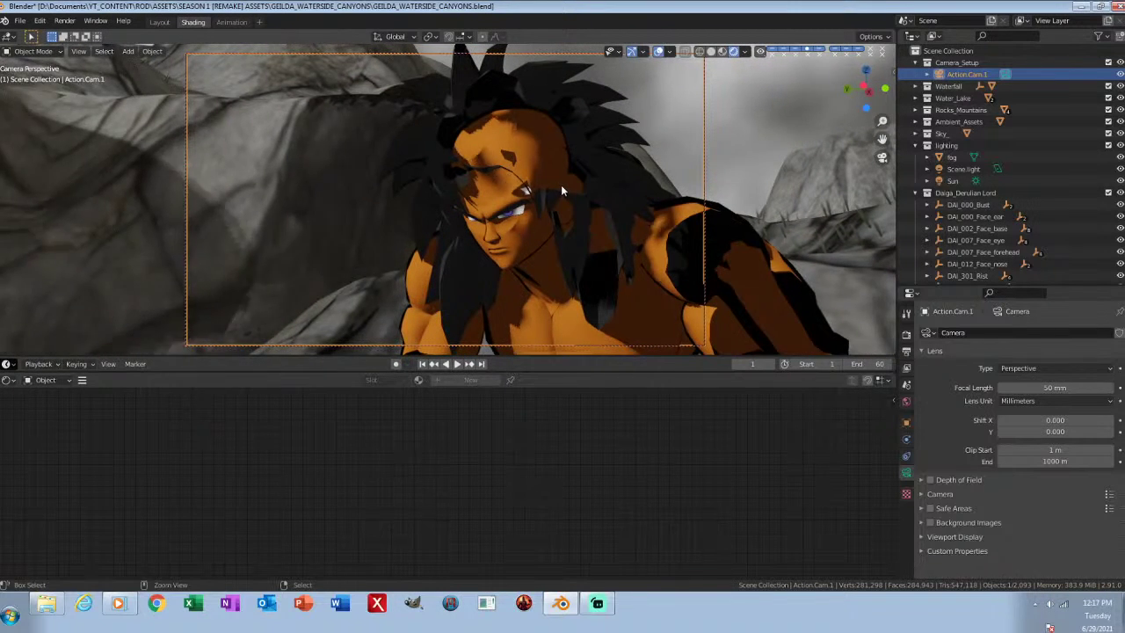
Step: Set Action.Cam.1's lens Clip Start to 0.1 m and Clip End to 10000 m
key("n")
left_click(1065, 451)
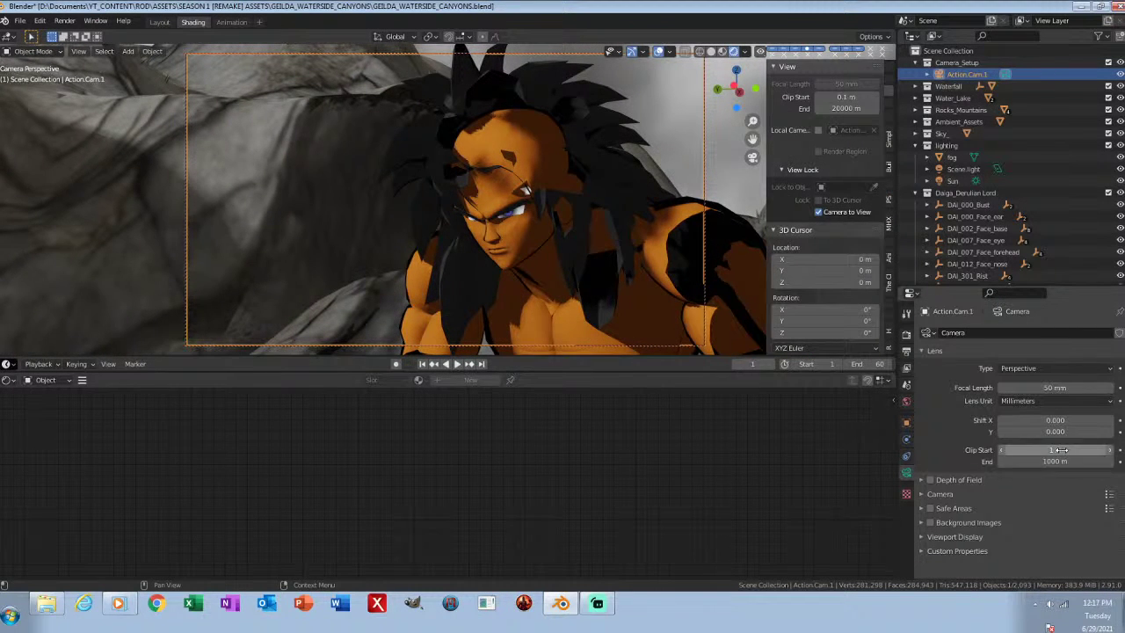
key("Return")
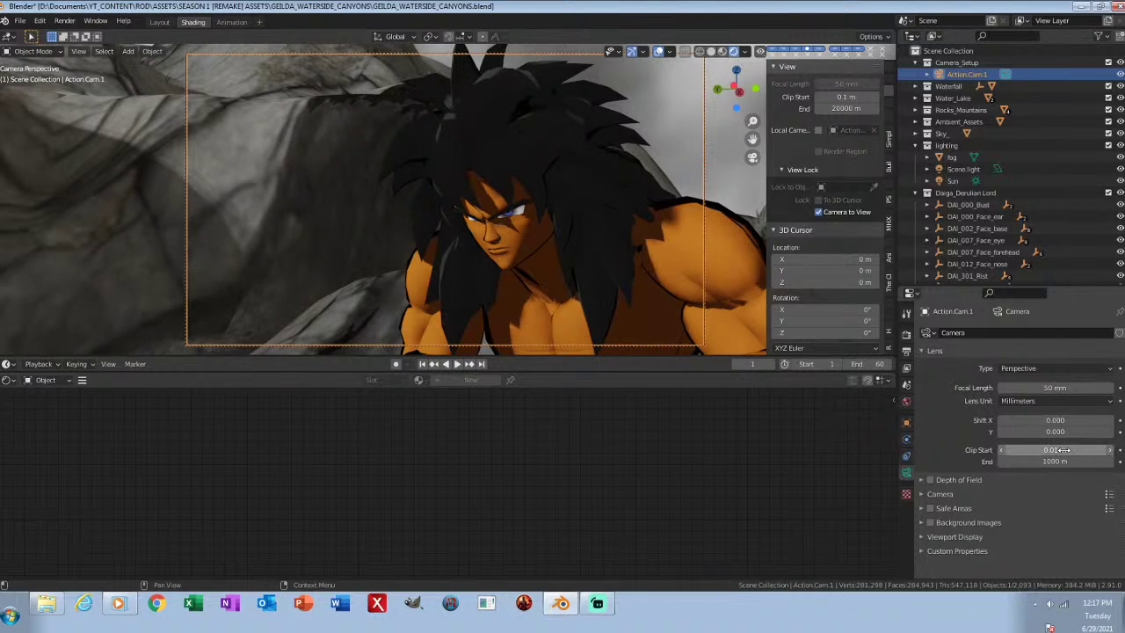
left_click(1065, 450)
type(".1")
key("Return")
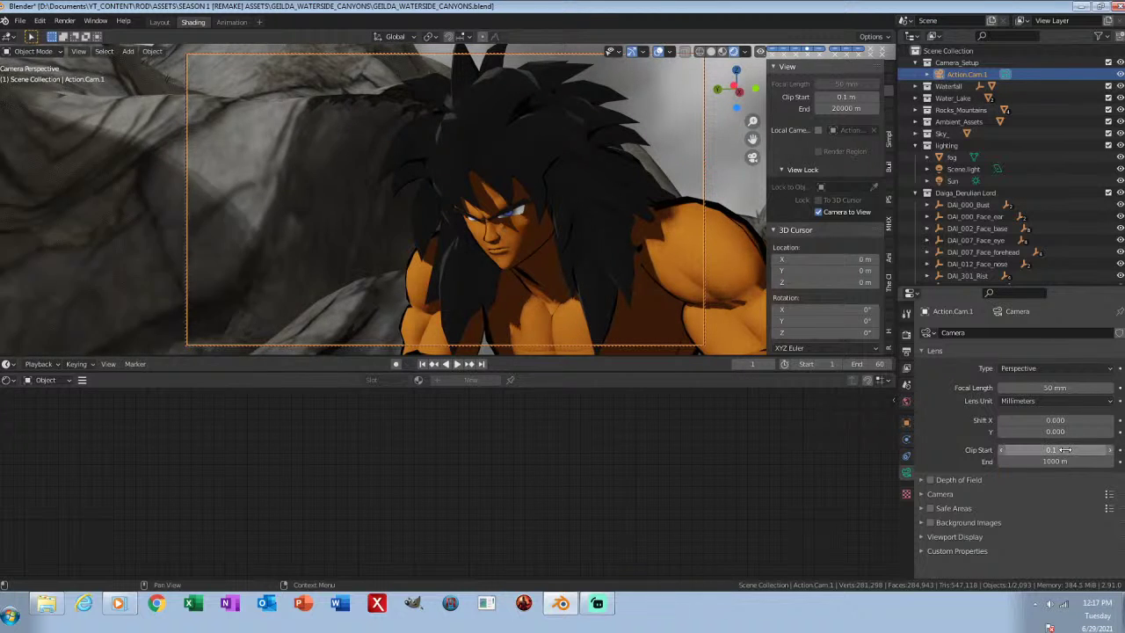
left_click(1055, 461)
left_click(1055, 462)
type("10000")
key("Return")
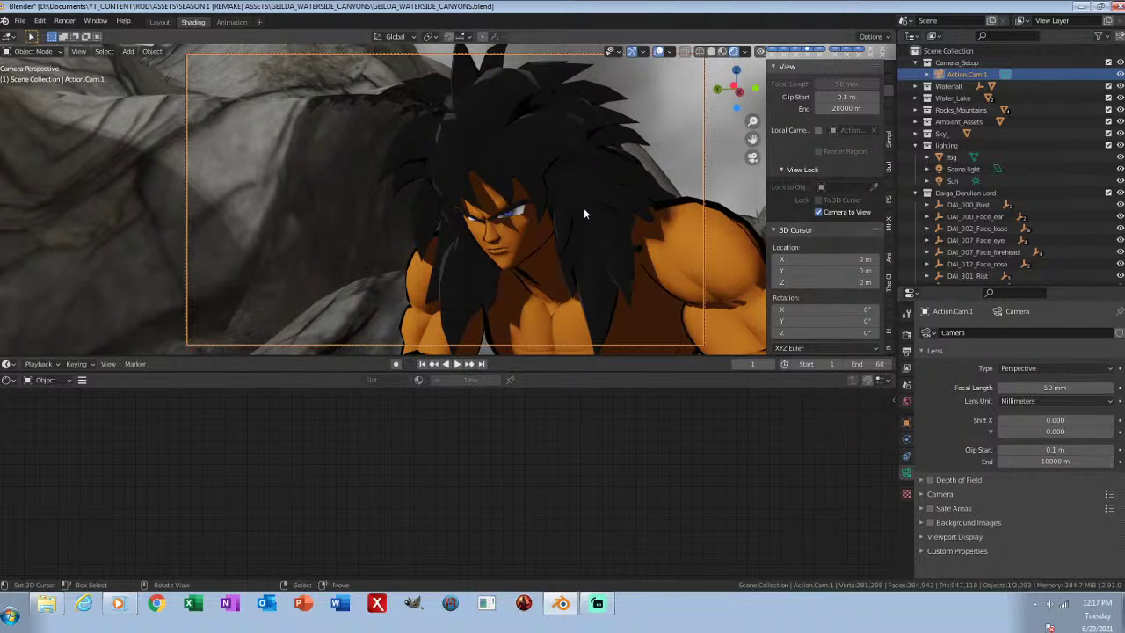
Step: Reframe the locked camera as a closer side-on shot of the character's head and shoulder, and save the file
key("n")
scroll(534, 225, "up", 2)
mouse_move(531, 234)
middle_mouse_down()
mouse_move(530, 217)
mouse_move(560, 238)
mouse_move(530, 229)
mouse_move(529, 216)
mouse_move(559, 198)
mouse_move(566, 234)
mouse_move(548, 222)
middle_mouse_up()
key("ctrl+s")
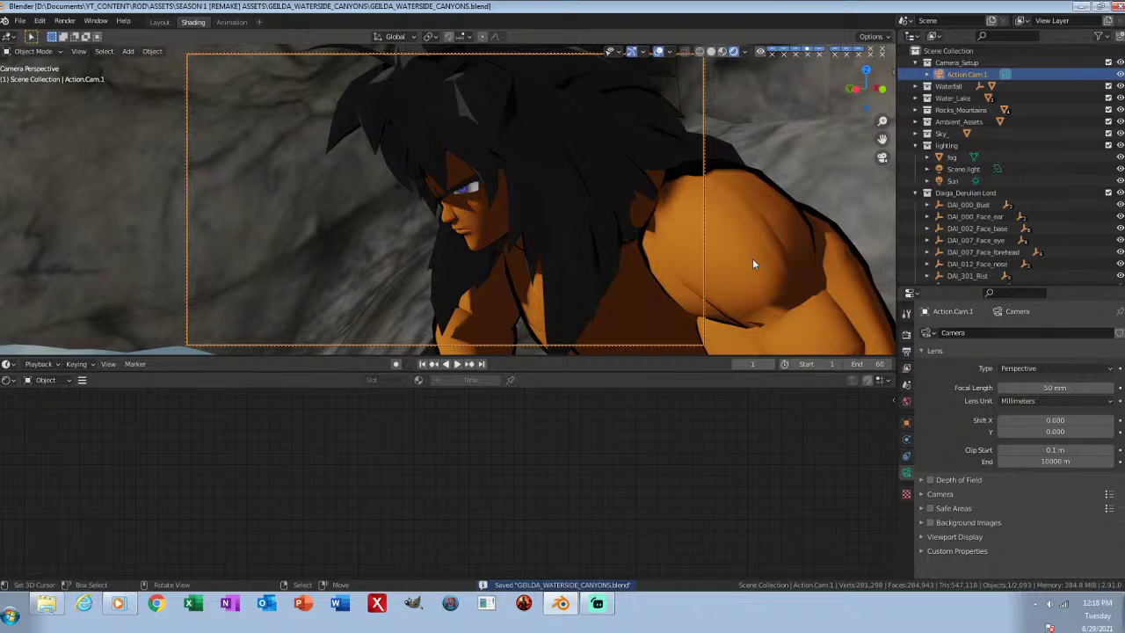
Step: Switch to Windows Explorer and look through the ROD folder's VOICE OVERS_ETC and ROD_SHOTS_ subfolders
left_click(51, 604)
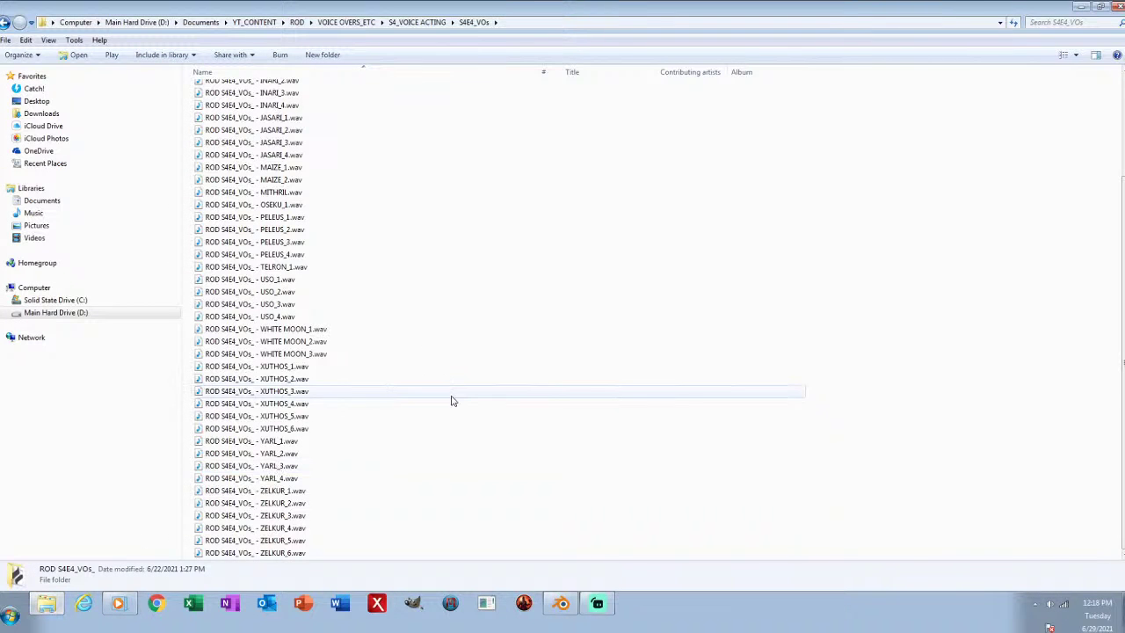
left_click(296, 23)
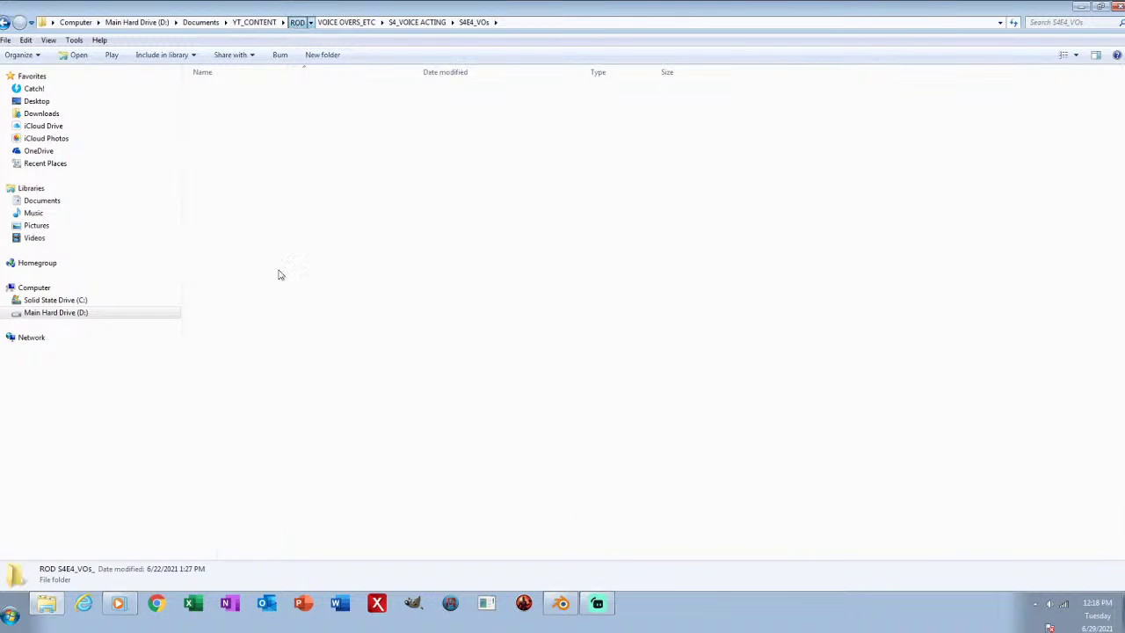
double_click(242, 417)
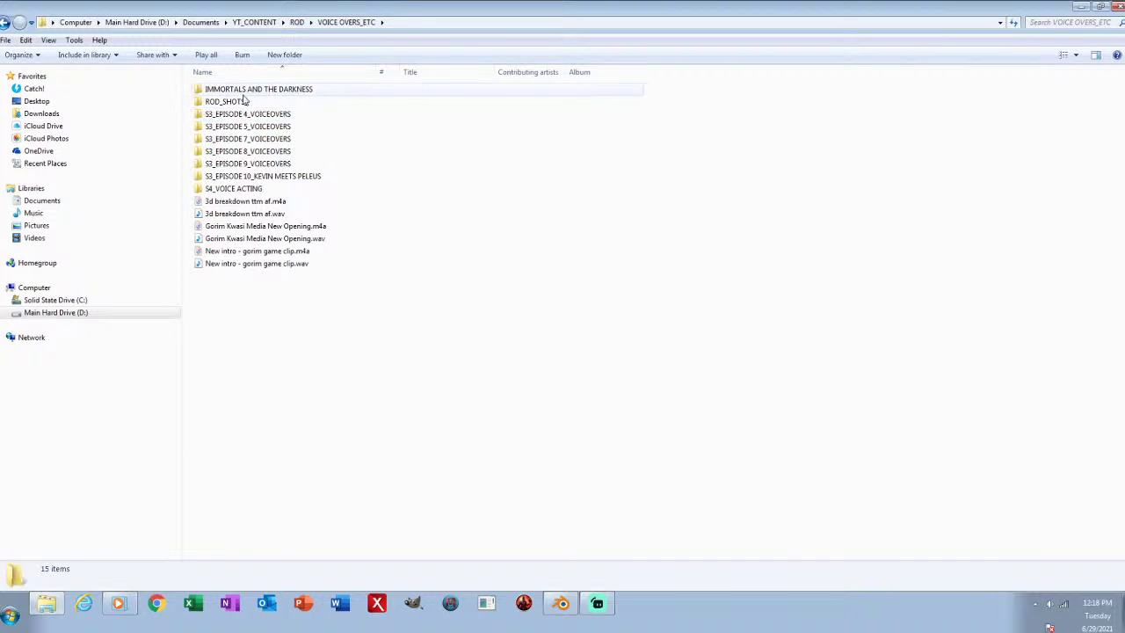
double_click(243, 102)
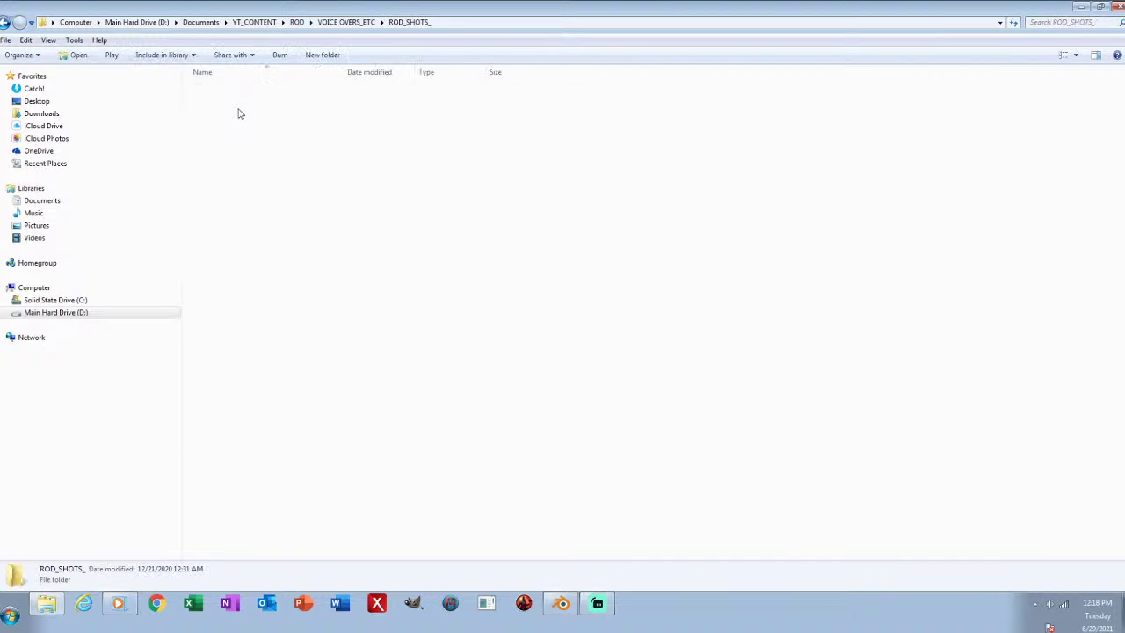
left_click(296, 22)
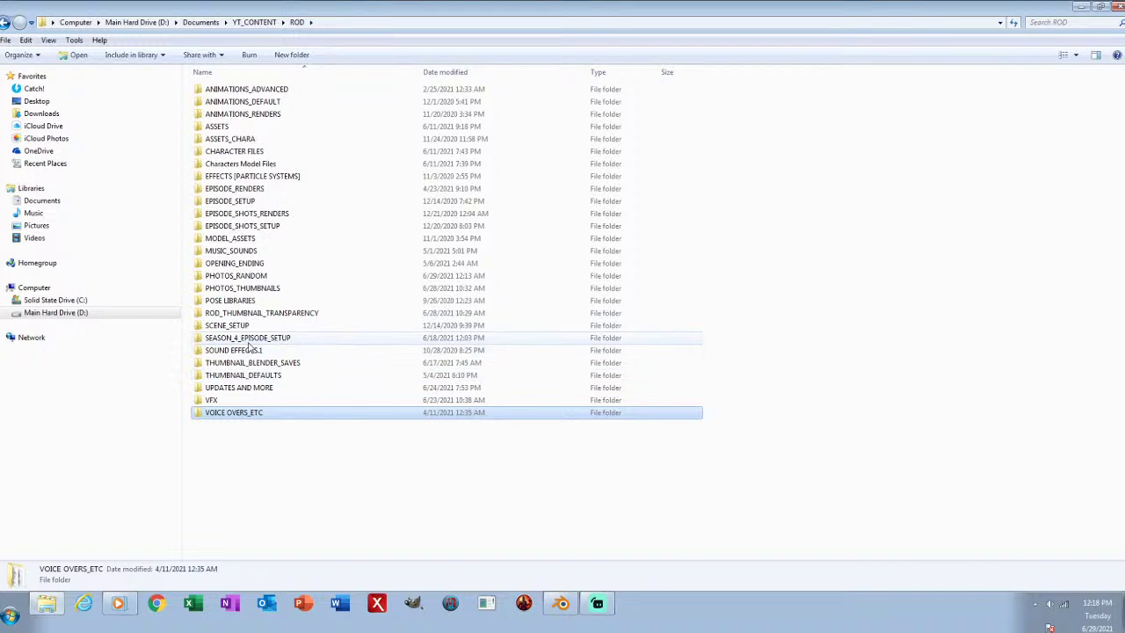
Step: Look through the SCENE_SETUP folder, including SEASON 3_EPISODE 1_REMASTERED, and recheck VOICE OVERS_ETC for a scene file
double_click(227, 325)
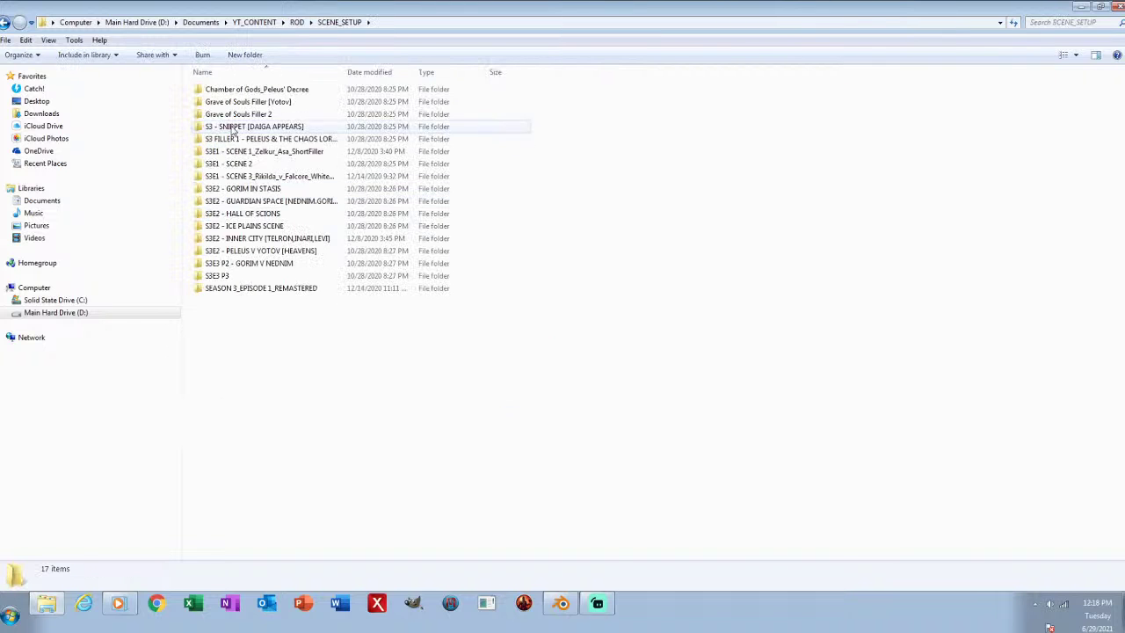
double_click(249, 288)
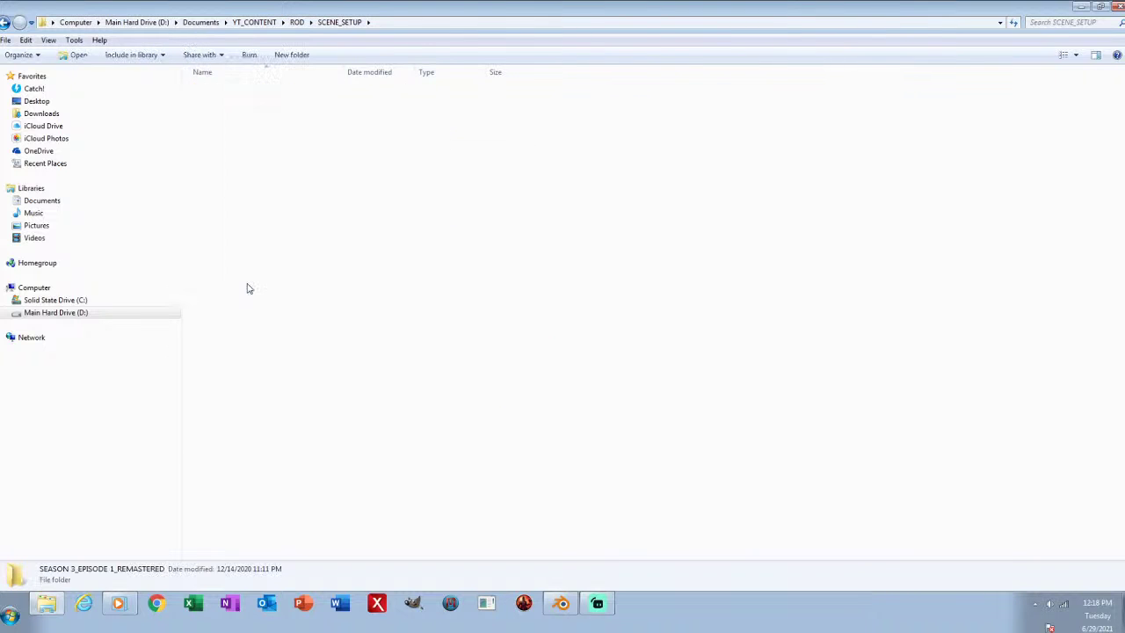
left_click(345, 24)
left_click(252, 351)
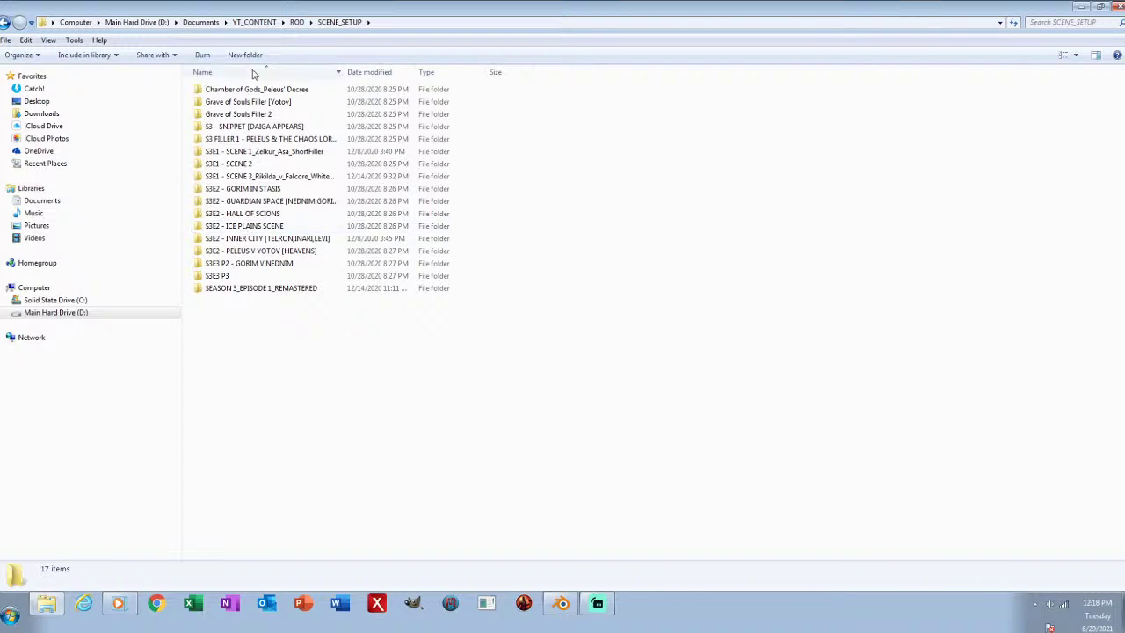
left_click(297, 22)
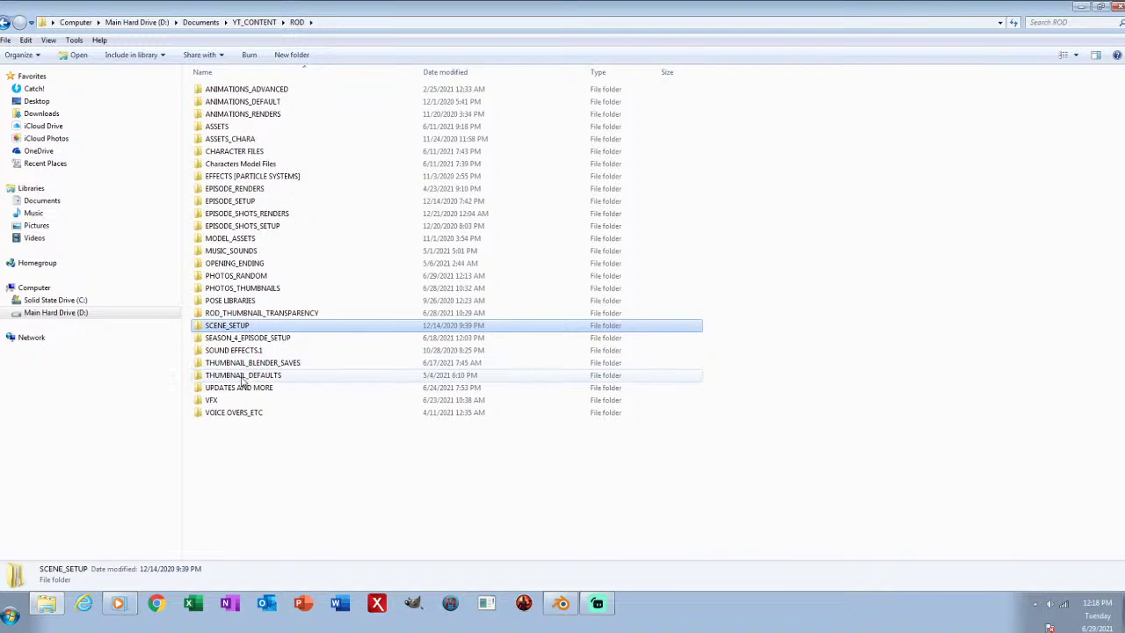
double_click(238, 413)
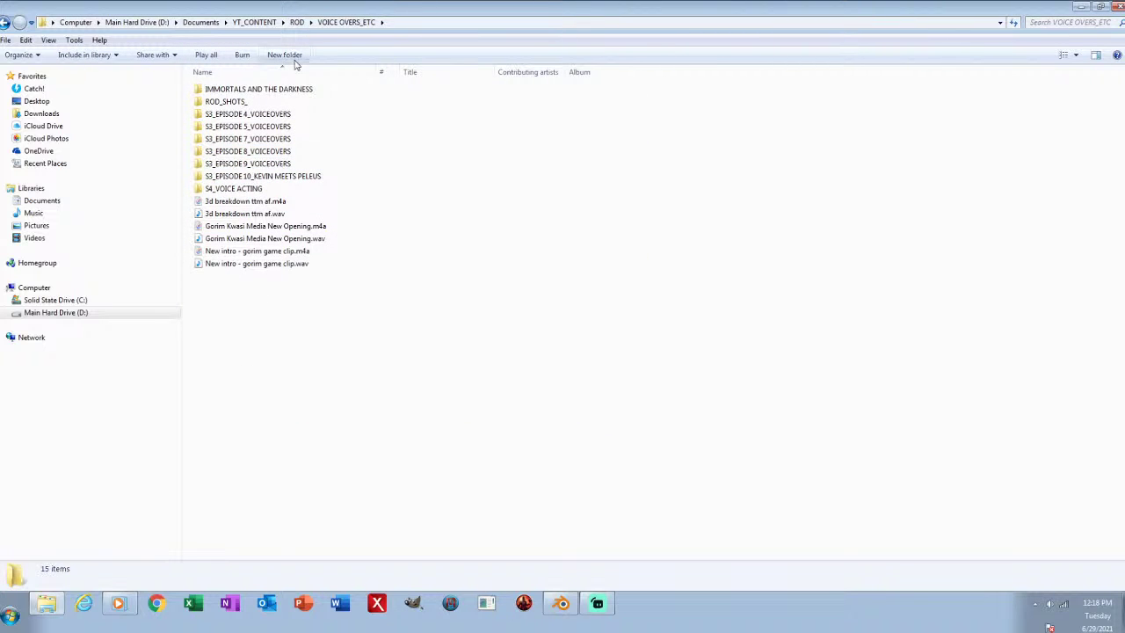
left_click(298, 22)
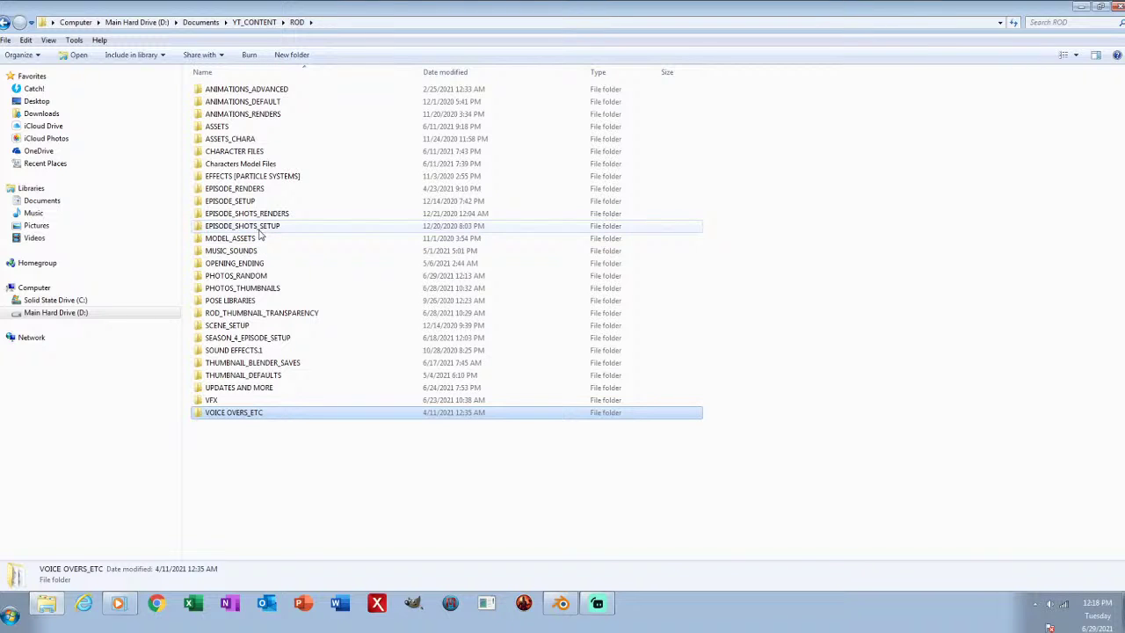
double_click(231, 326)
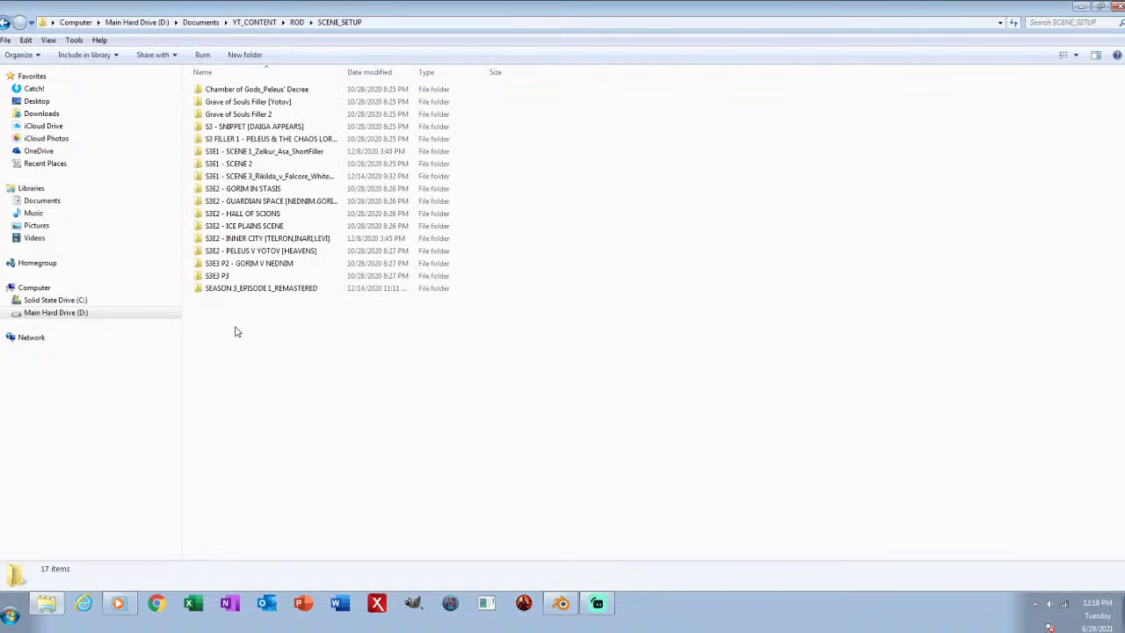
left_click(255, 290)
left_click(255, 290)
left_click(259, 328)
double_click(253, 290)
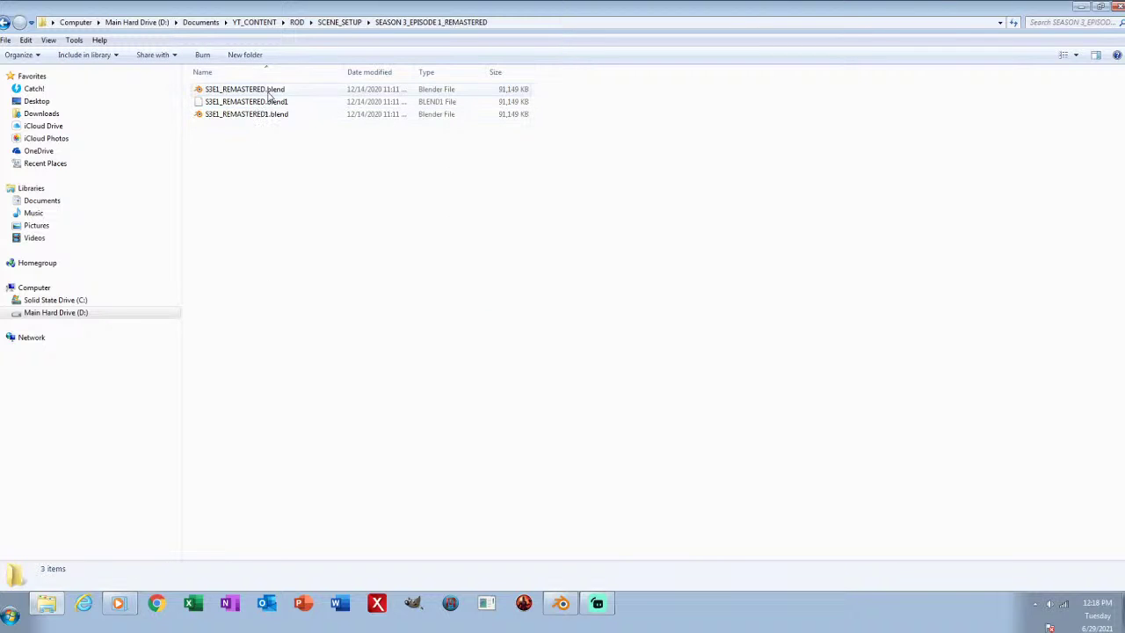
left_click(298, 22)
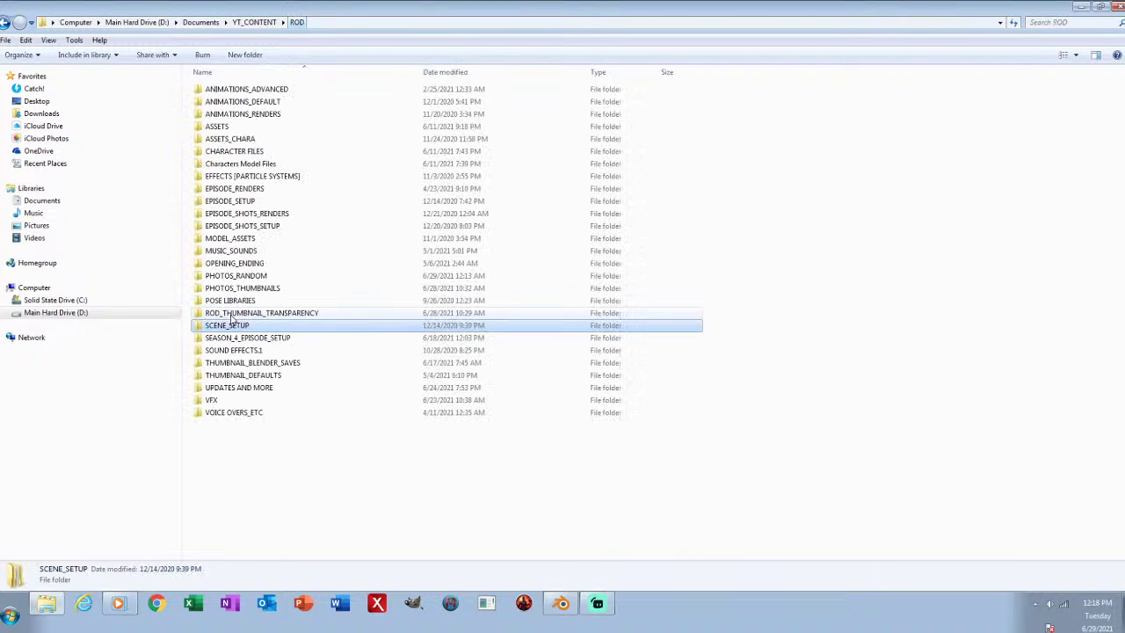
Step: Examine the EPISODE_SHOTS_SETUP and EPISODE_SETUP folders inside the ROD folder
left_click(251, 446)
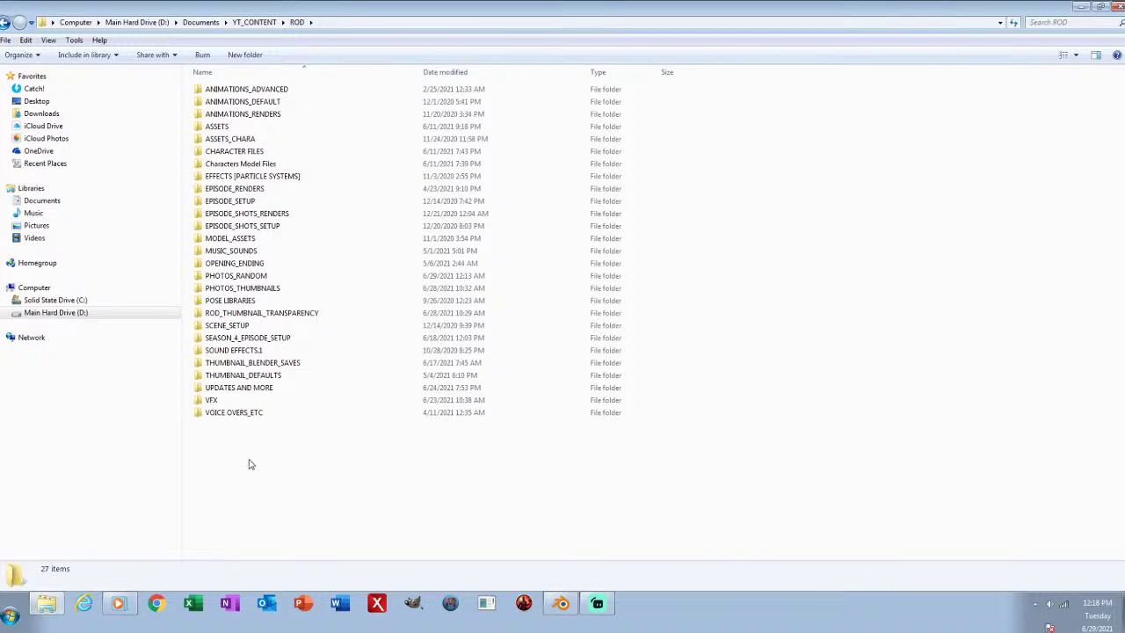
double_click(260, 227)
left_click(297, 22)
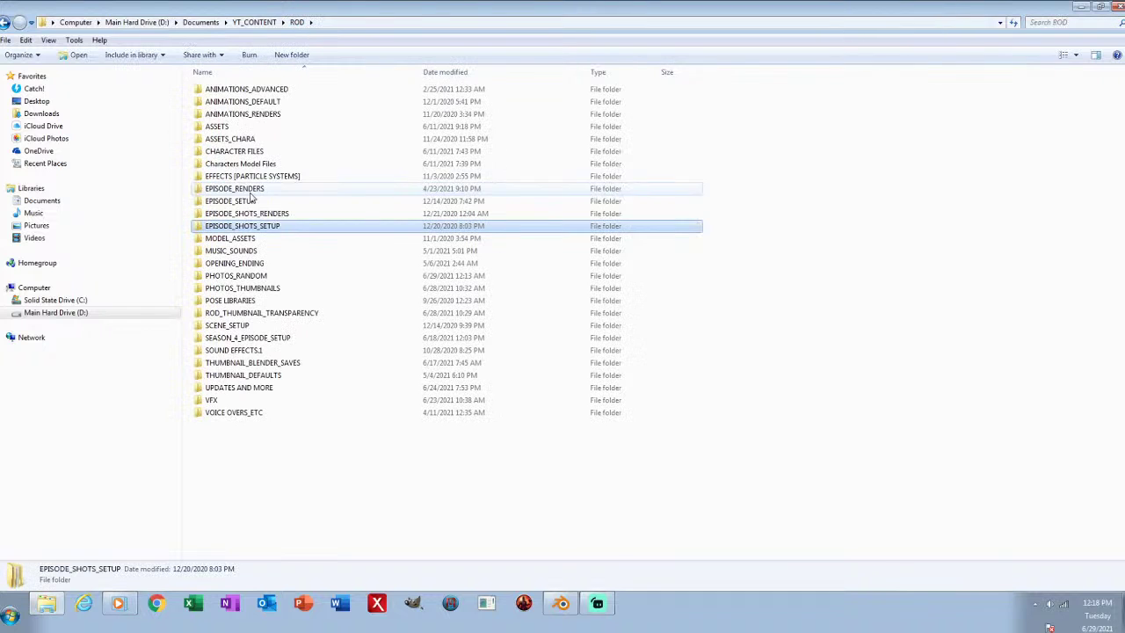
double_click(237, 200)
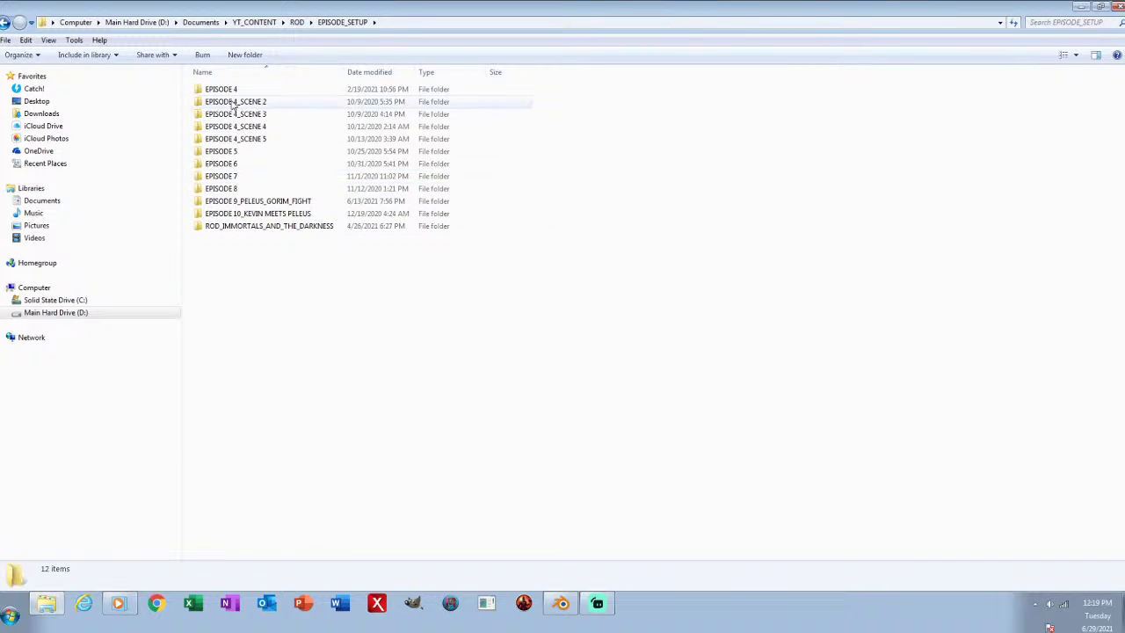
left_click(297, 22)
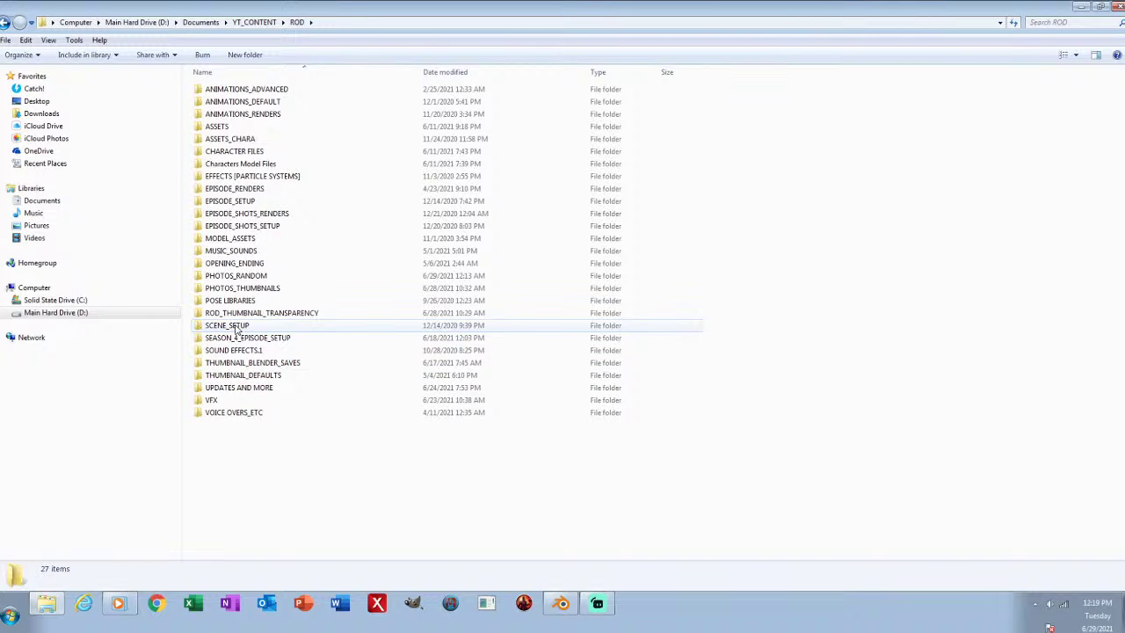
left_click(236, 264)
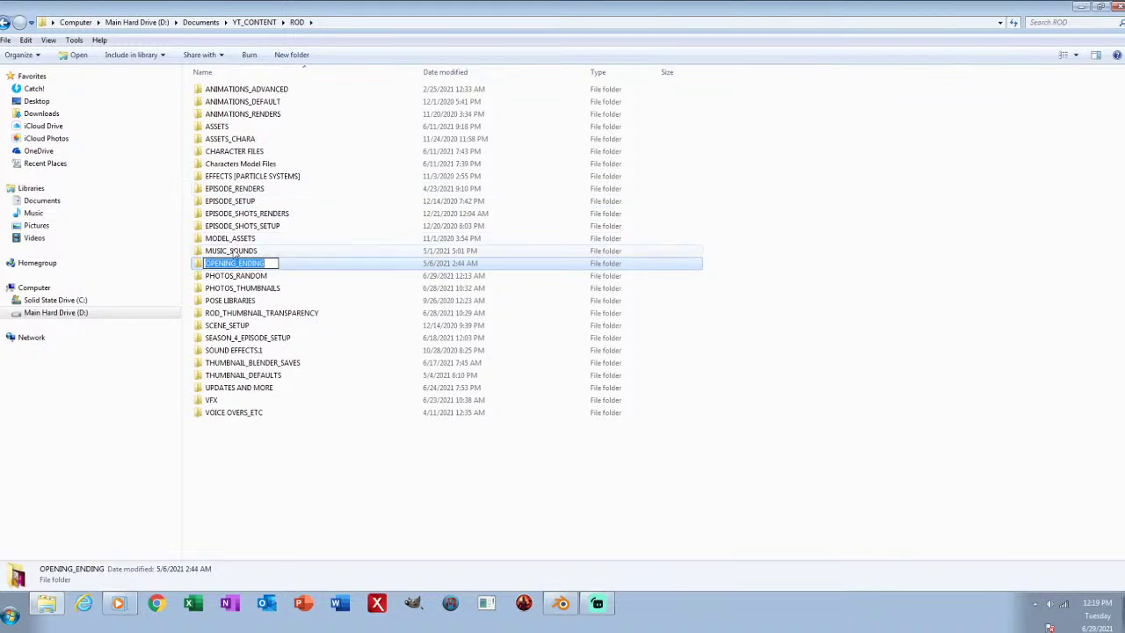
left_click(233, 242)
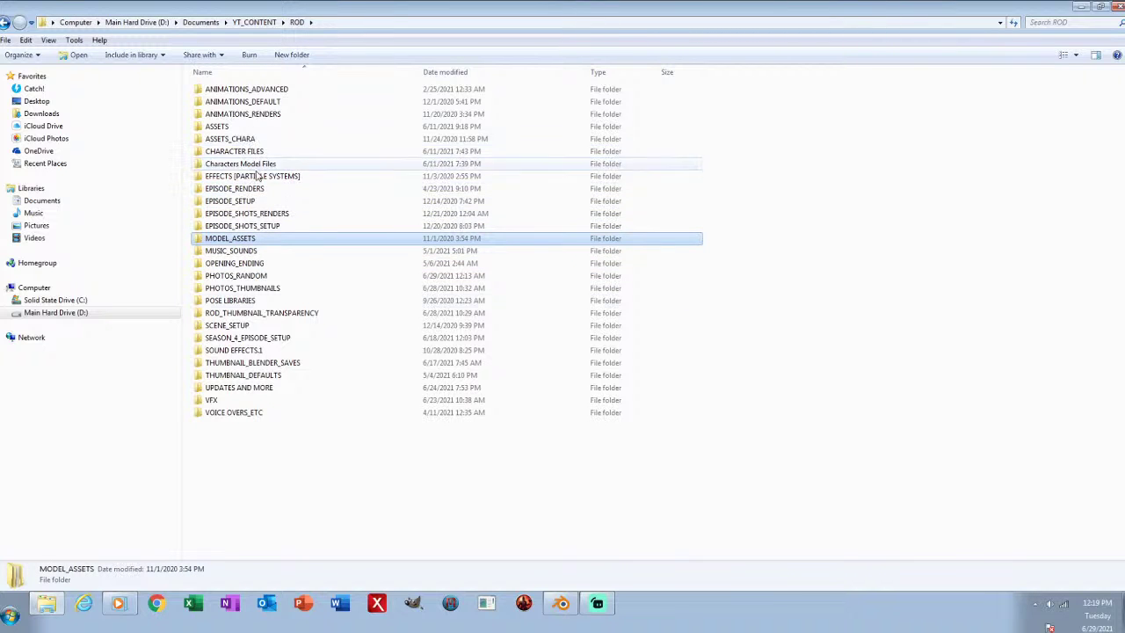
left_click(287, 487)
Step: Switch back to Blender and browse for a file to open in the ROD folder, displayed as a vertical list
left_click(563, 603)
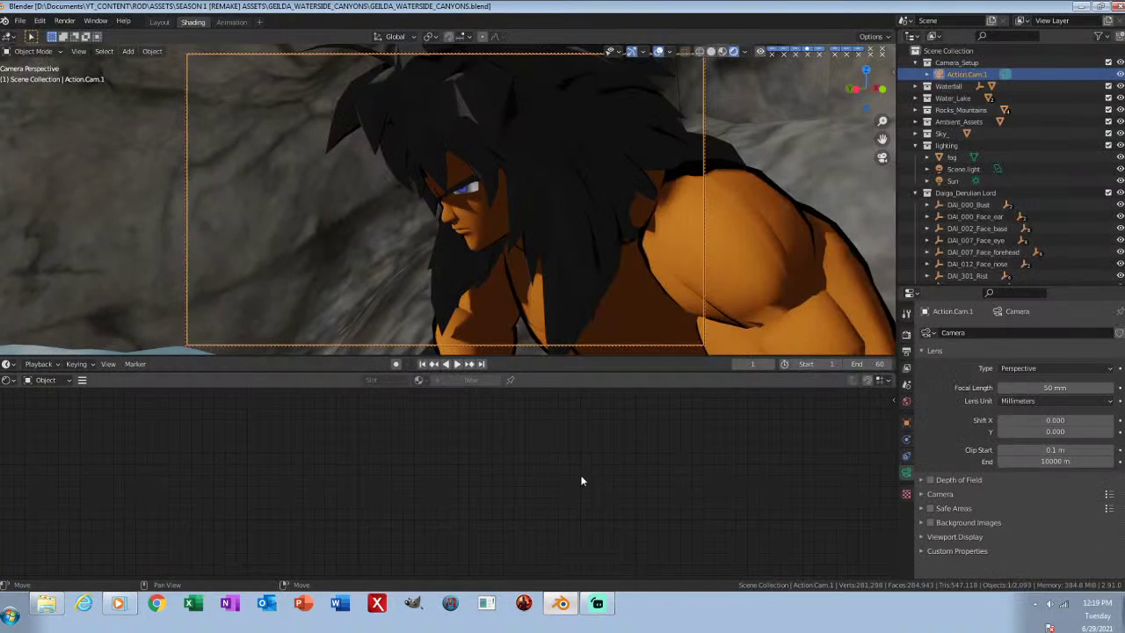
left_click(19, 22)
left_click(62, 47)
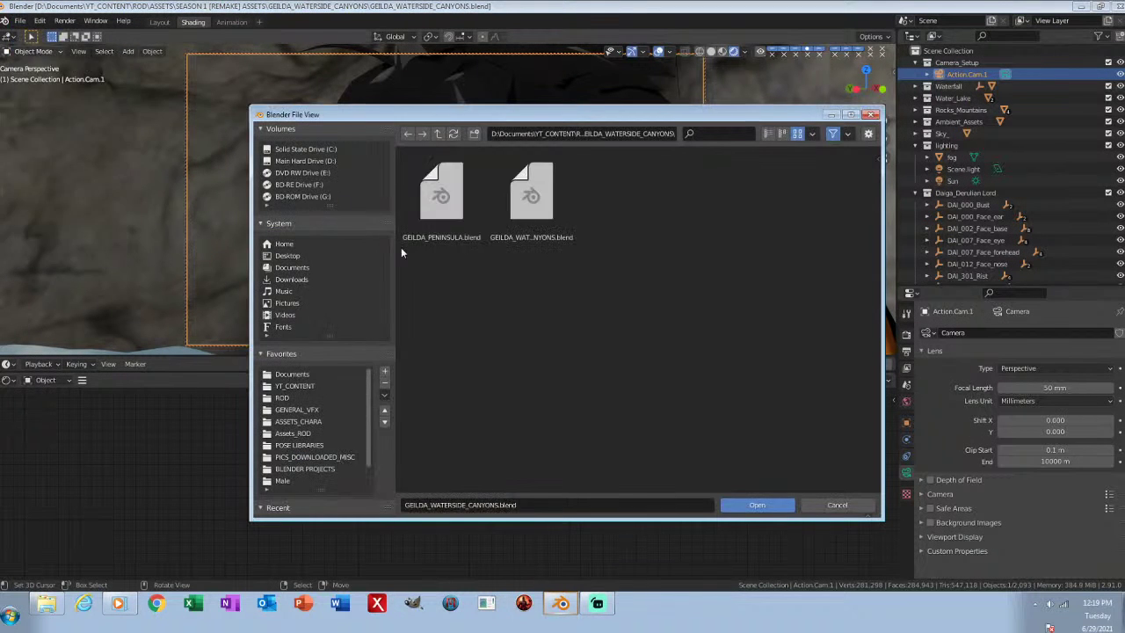
left_click(769, 134)
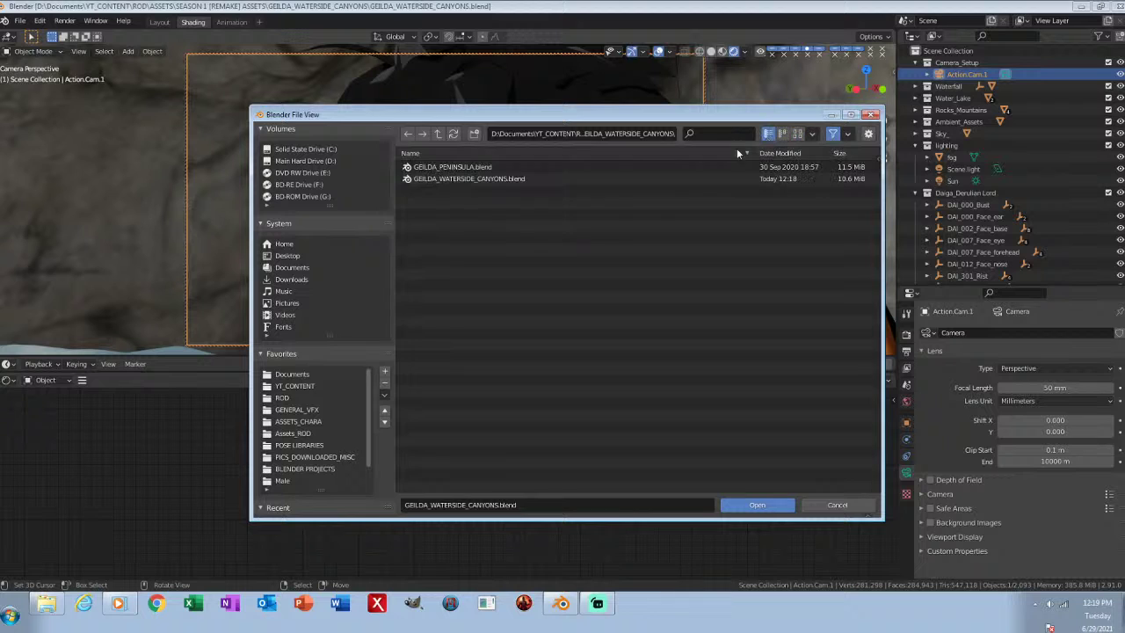
left_click(282, 398)
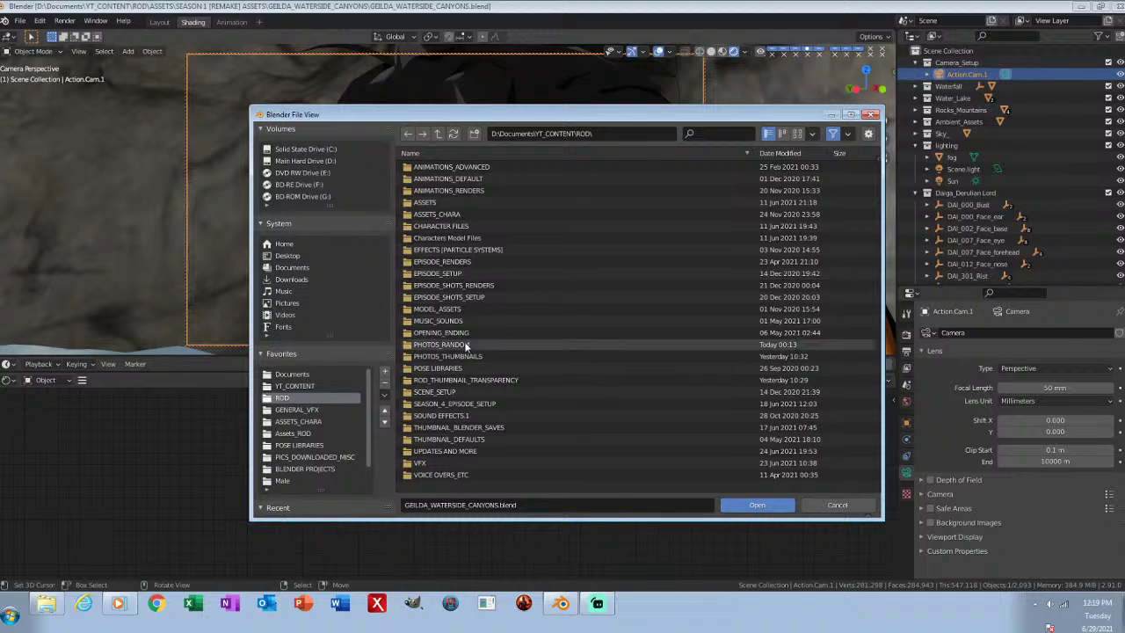
Step: Open KINGS COURT_TELRON AND MITHRIL FIGHT.blend from EPISODE_4 in the SEASON_4_EPISODE_SETUP folder
double_click(454, 404)
double_click(438, 203)
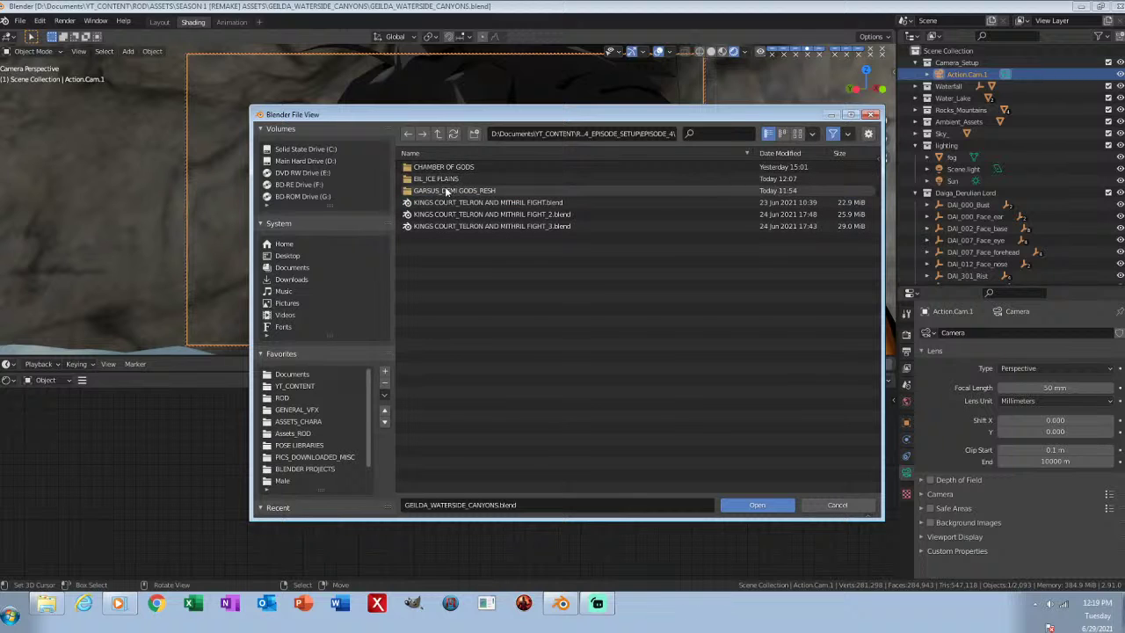
left_click(438, 136)
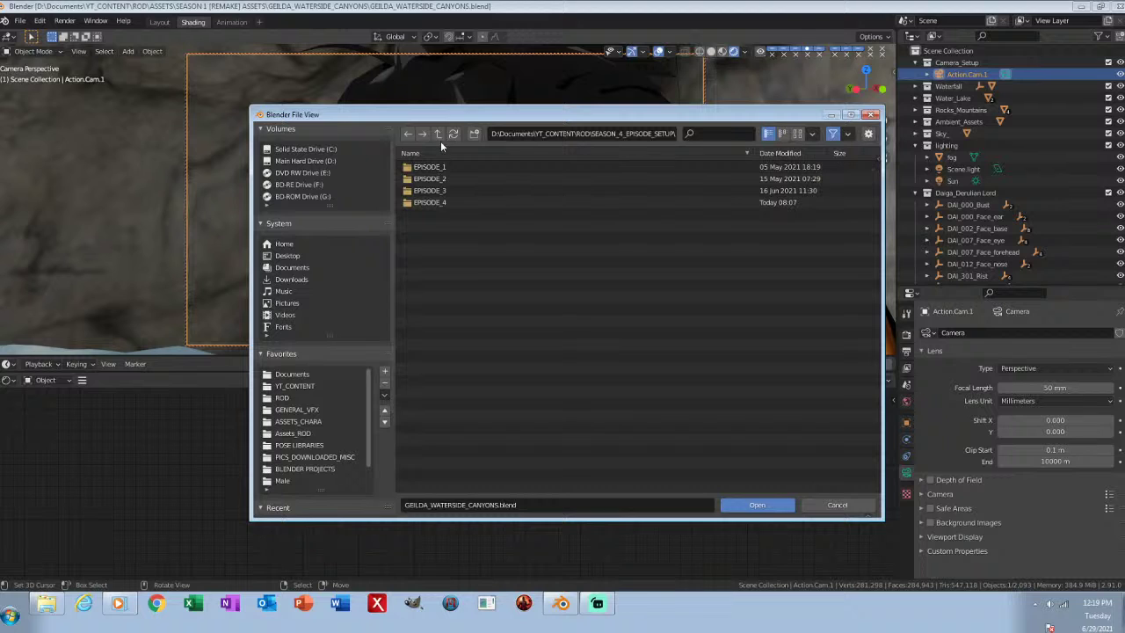
left_click(441, 203)
double_click(441, 203)
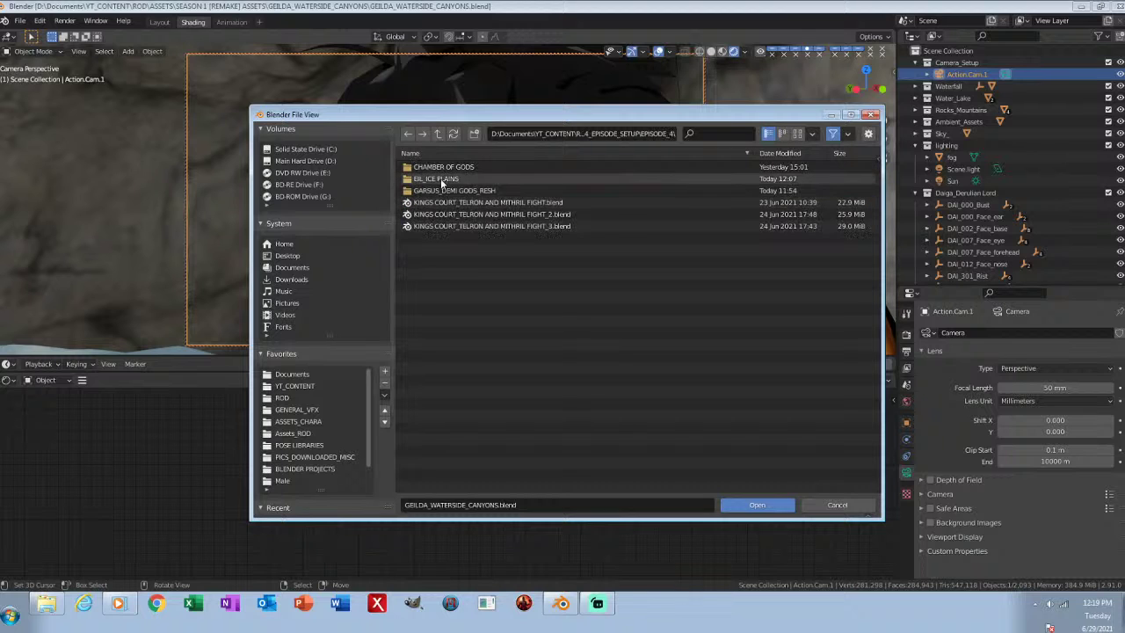
left_click(447, 202)
left_click(778, 505)
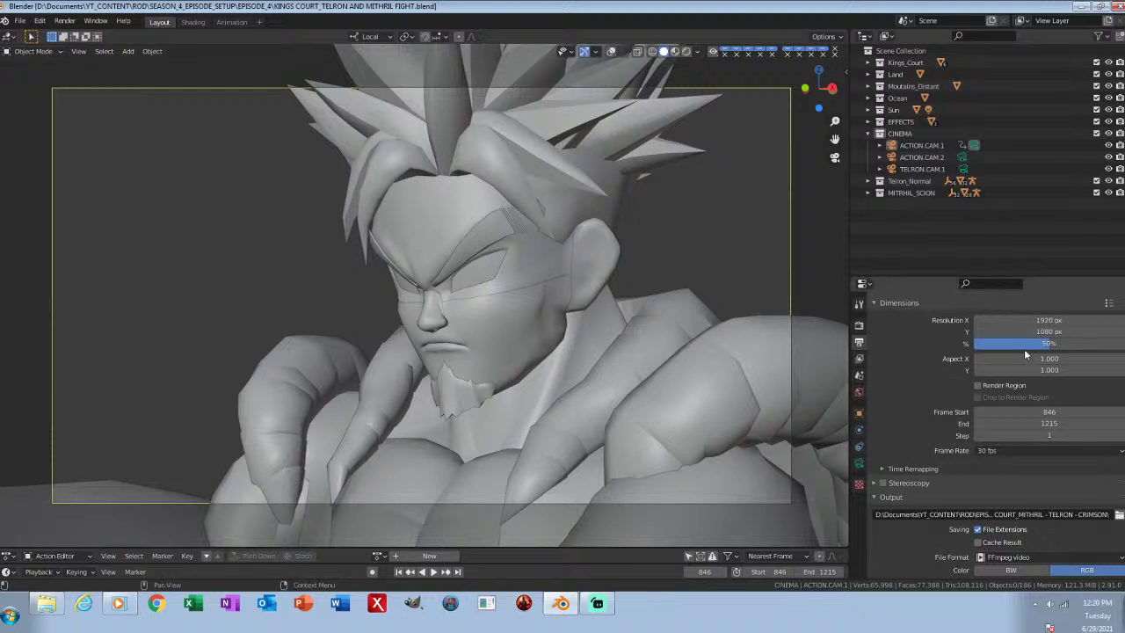
Step: Set the render resolution percentage to 100% and save the file
left_click_drag(1046, 344, 1122, 344)
key("ctrl+s")
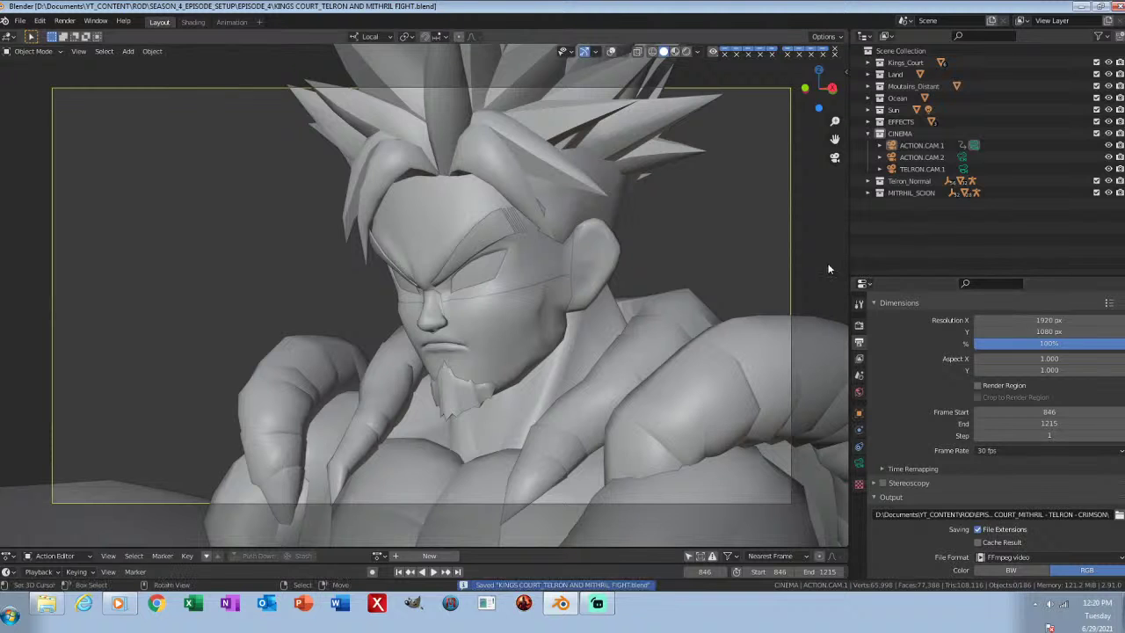
Step: View the shot in Material Preview and Rendered shading, and play the animation through ACTION.CAM.1
key("z")
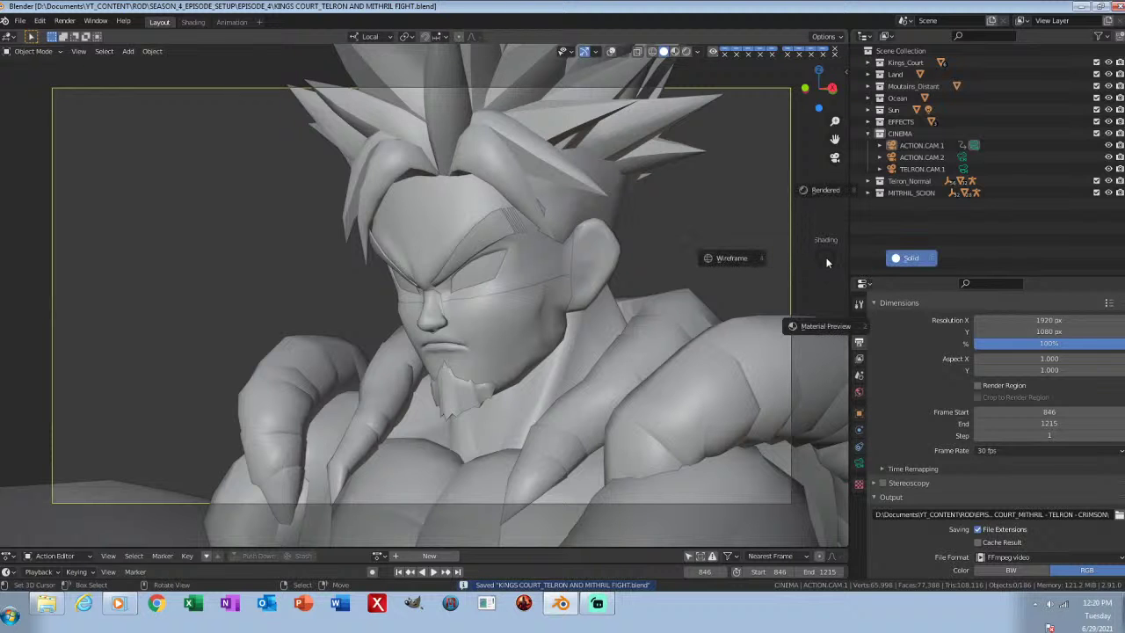
key("2")
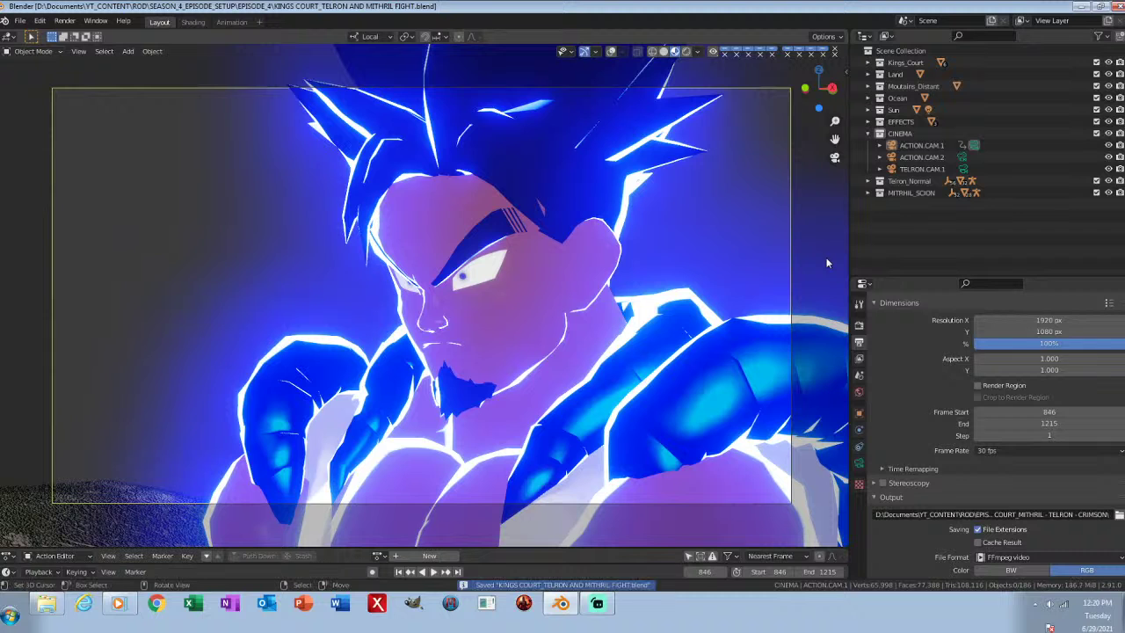
key("z")
key("8")
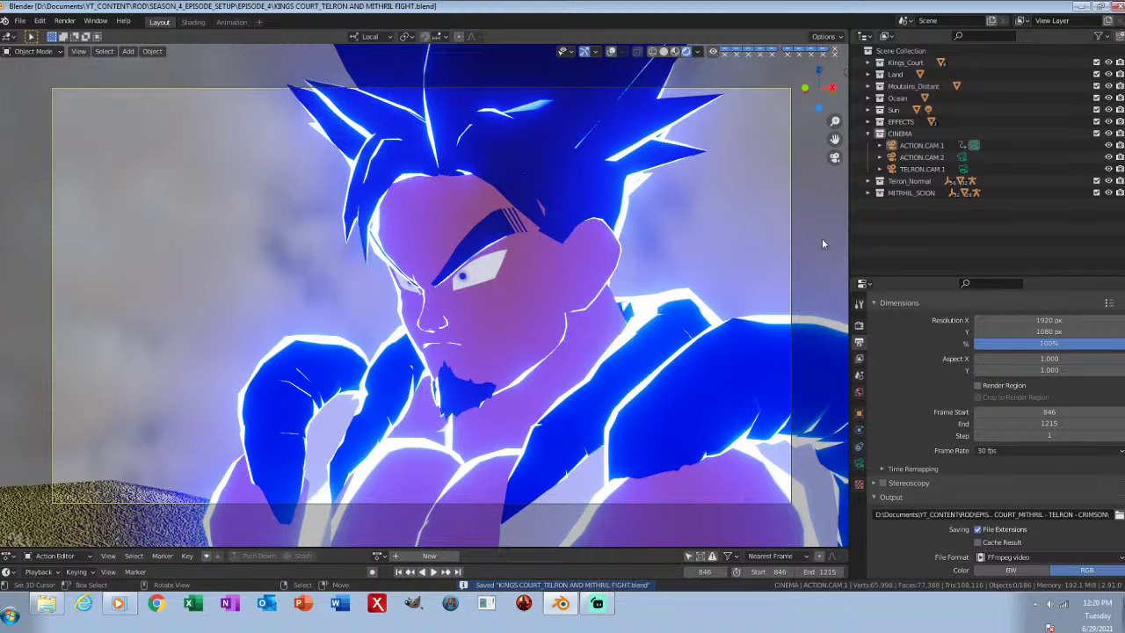
key("space")
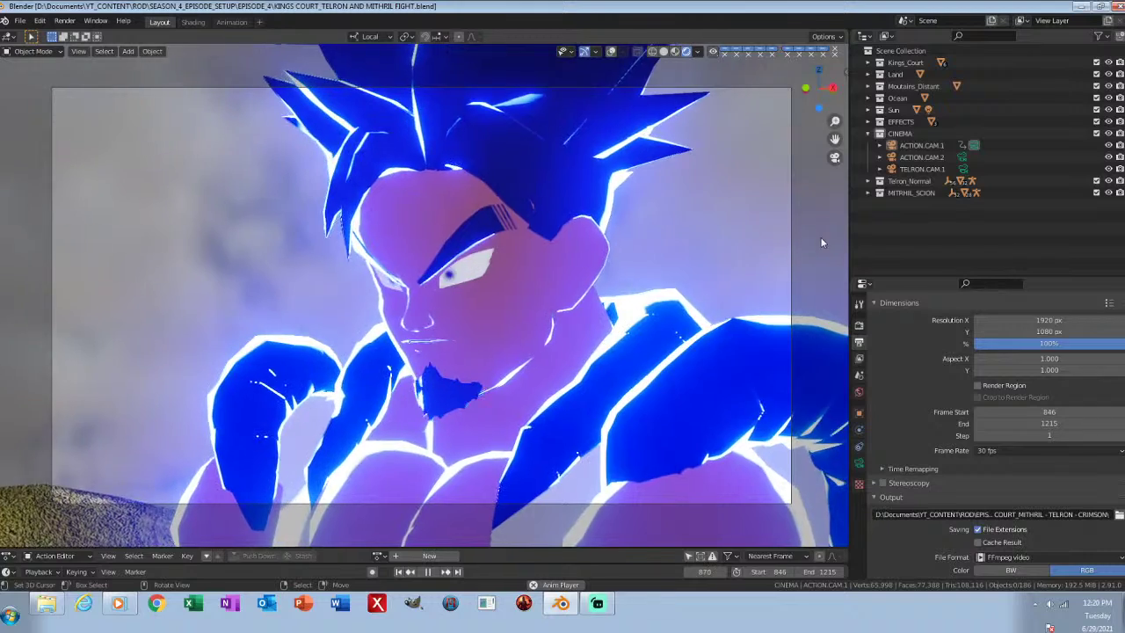
key("space")
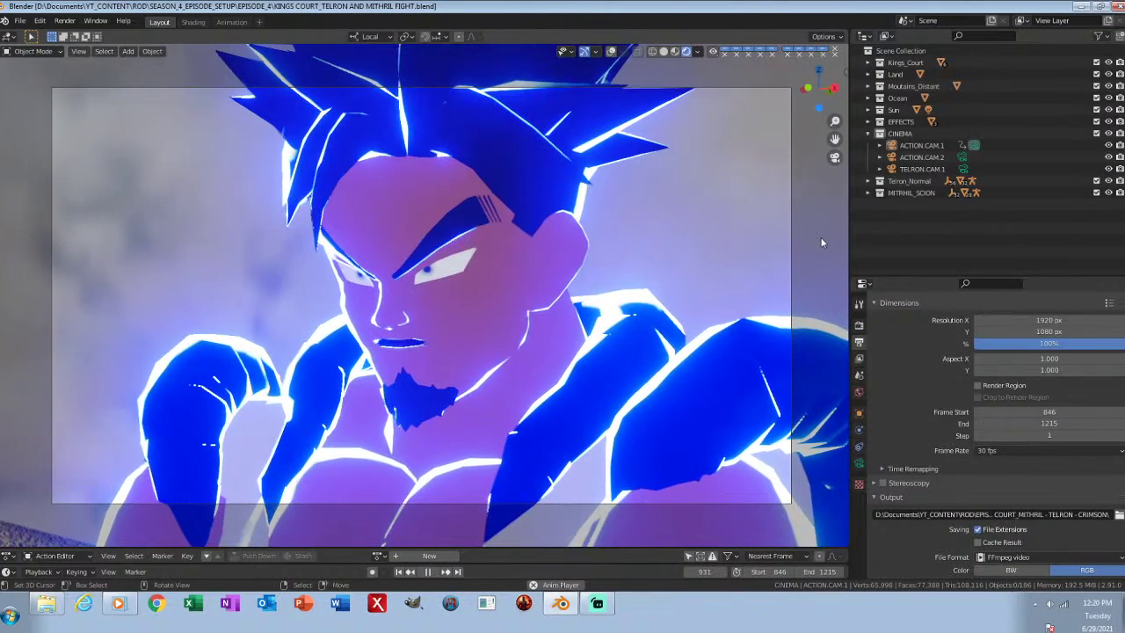
Step: Rewind the animation, save the file and view the shot at frame 0
left_click(401, 574)
key("ctrl+s")
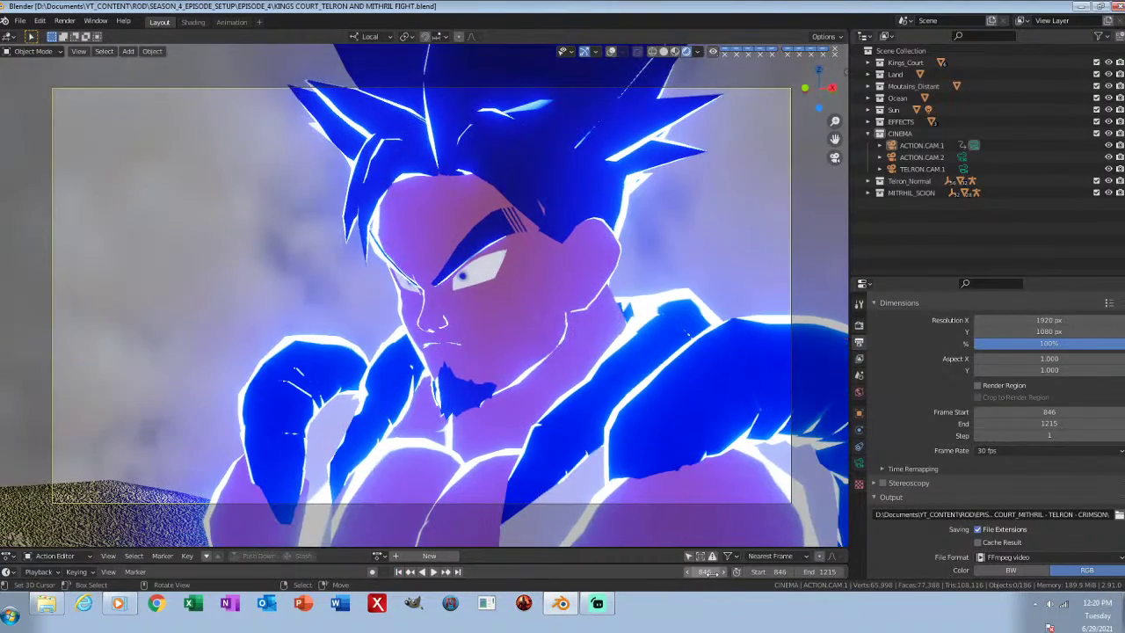
left_click(708, 571)
type("1")
key("Return")
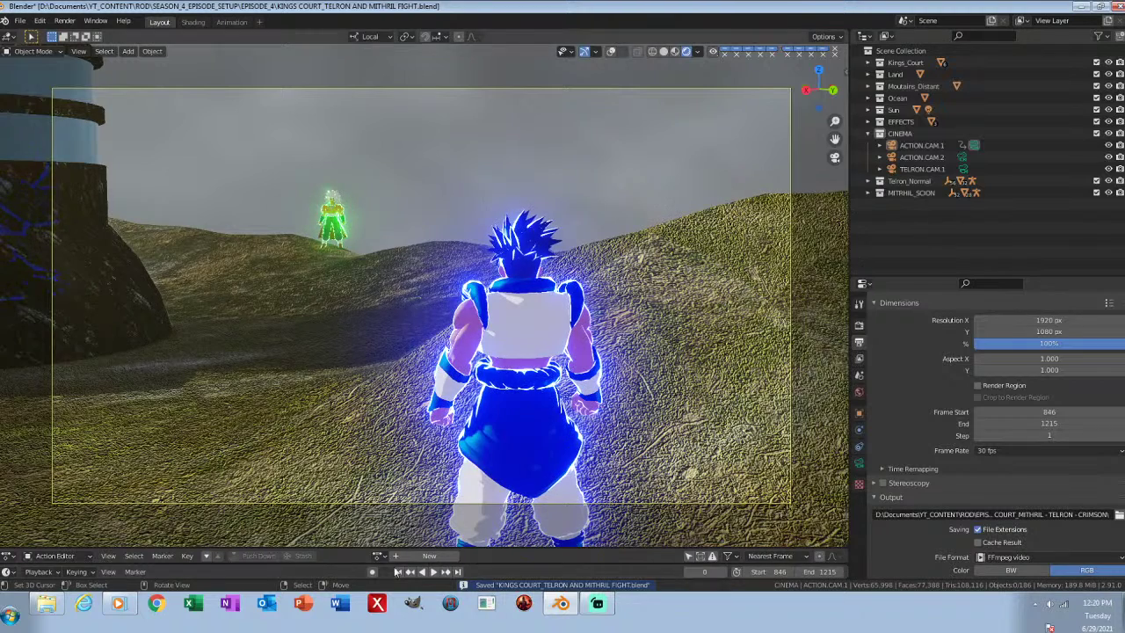
Step: Set the scene's start frame to 0 and save the file
left_click(403, 572)
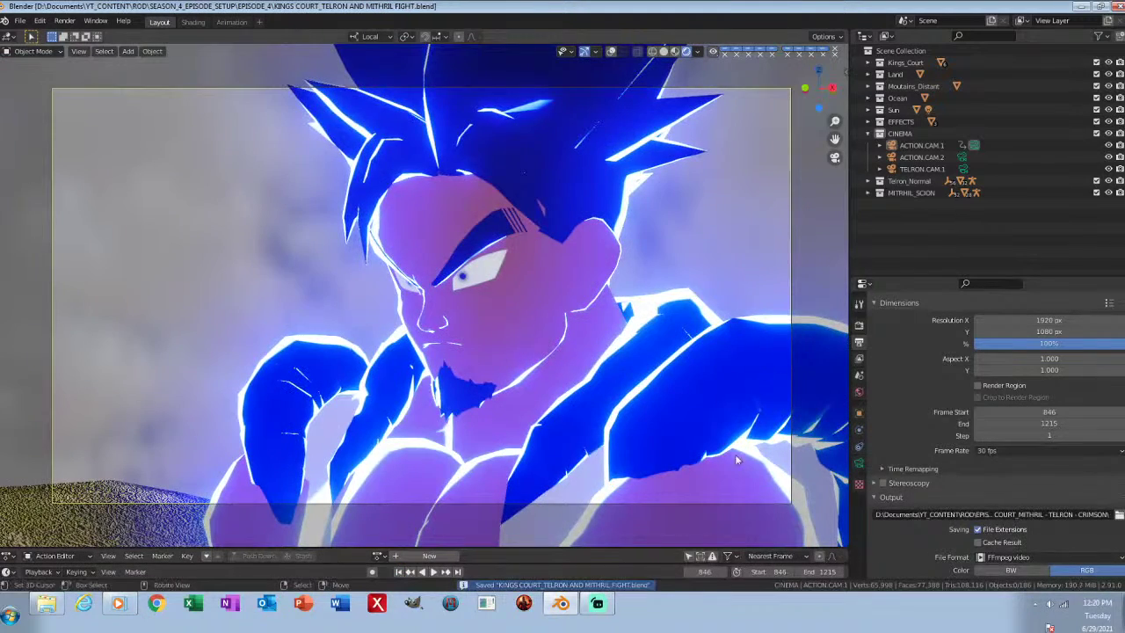
type("0")
key("Return")
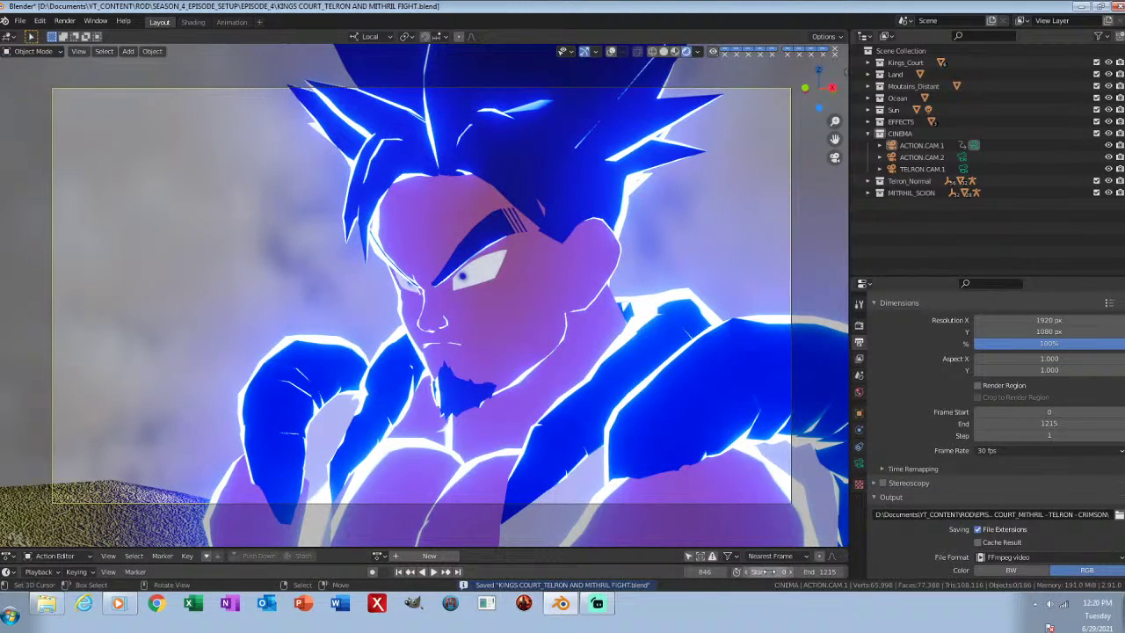
key("ctrl+s")
Step: Play the fight animation from the start in Rendered shading, pausing partway to save the file
key("space")
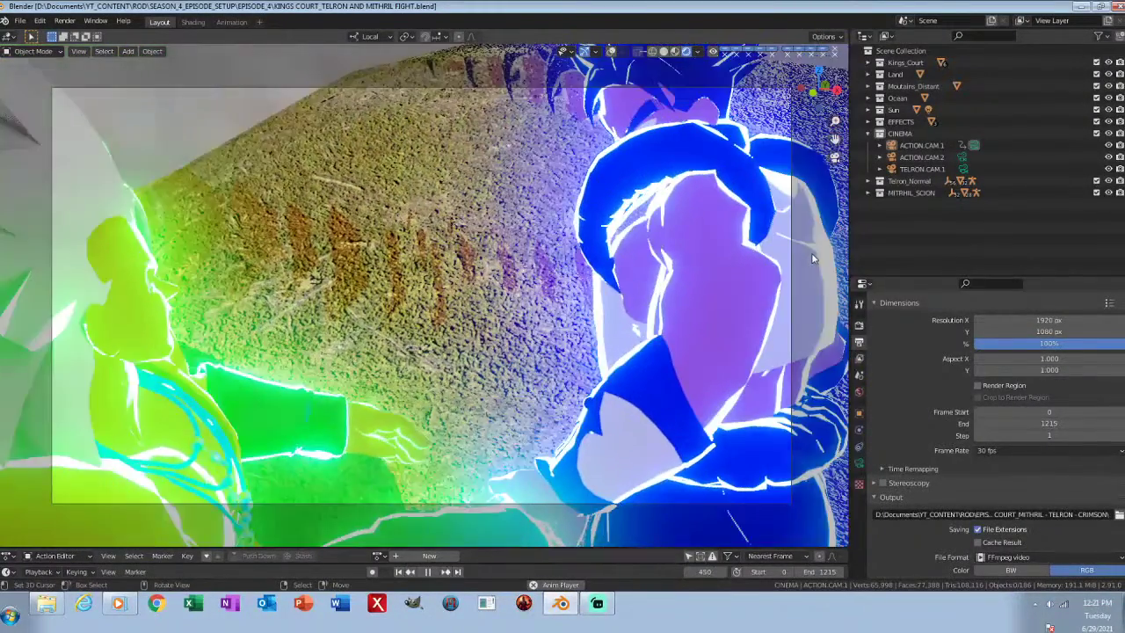
key("space")
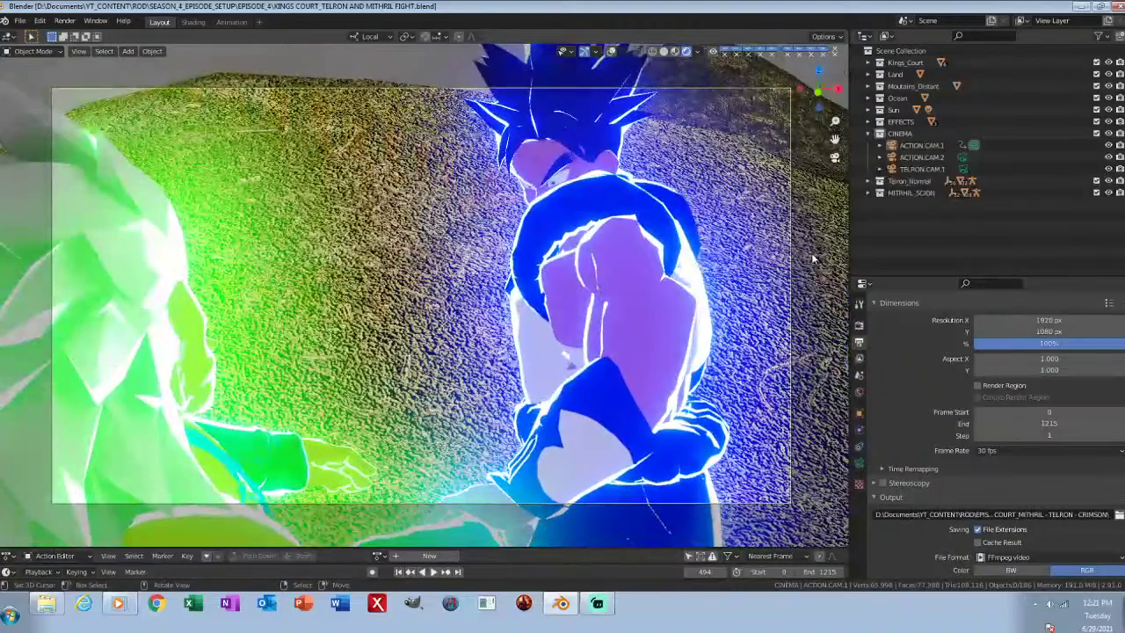
left_click(121, 603)
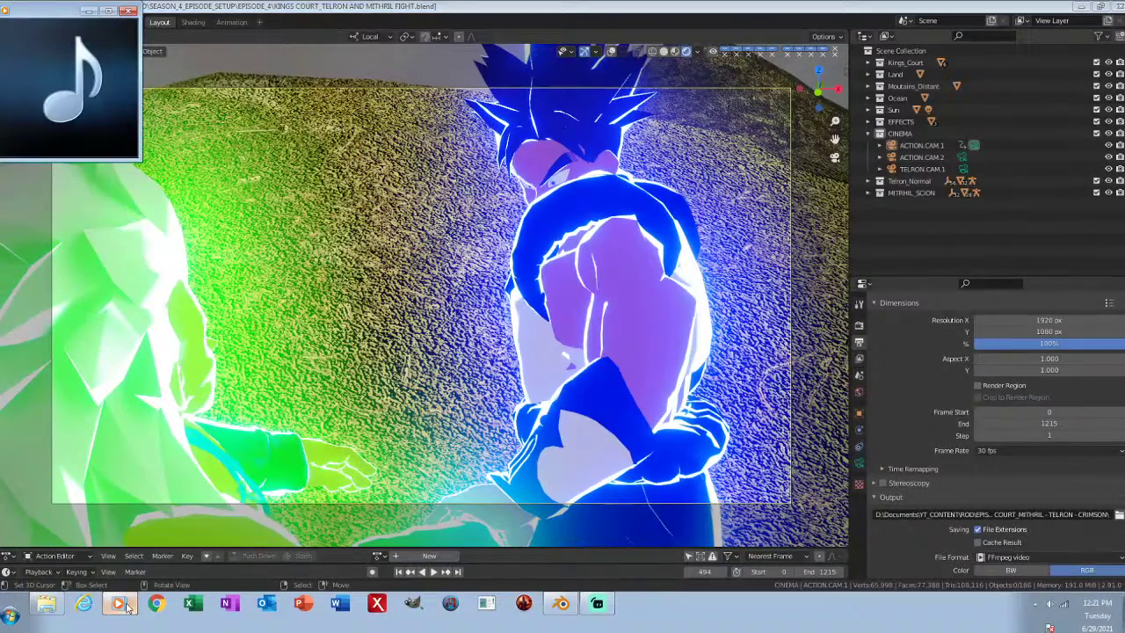
left_click(127, 607)
left_click(910, 376)
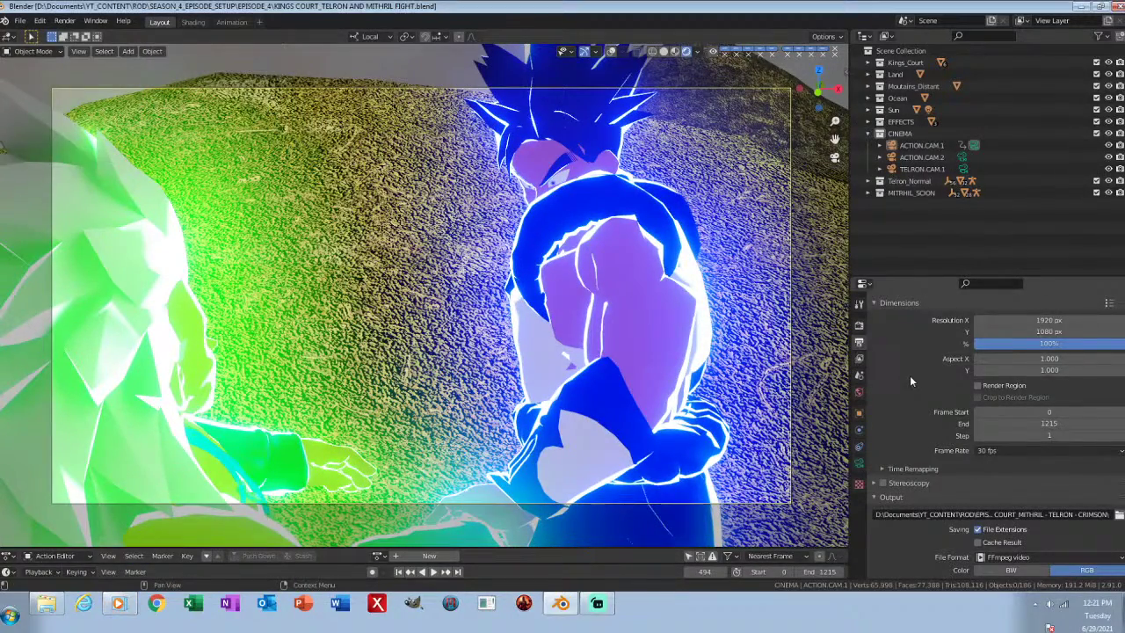
key("ctrl+s")
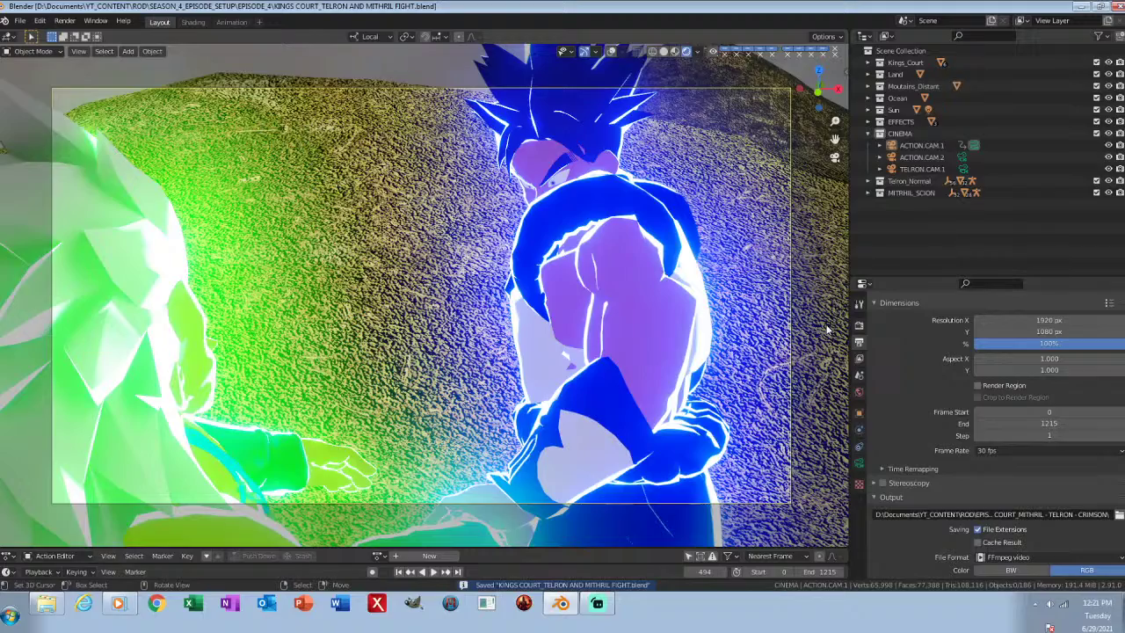
key("space")
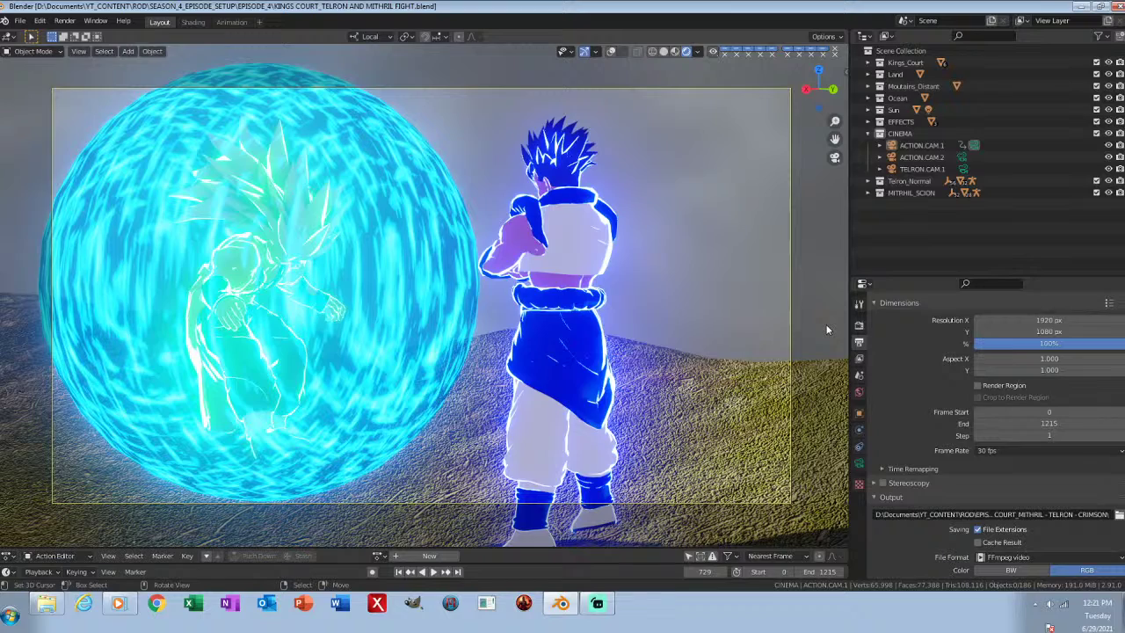
key("space")
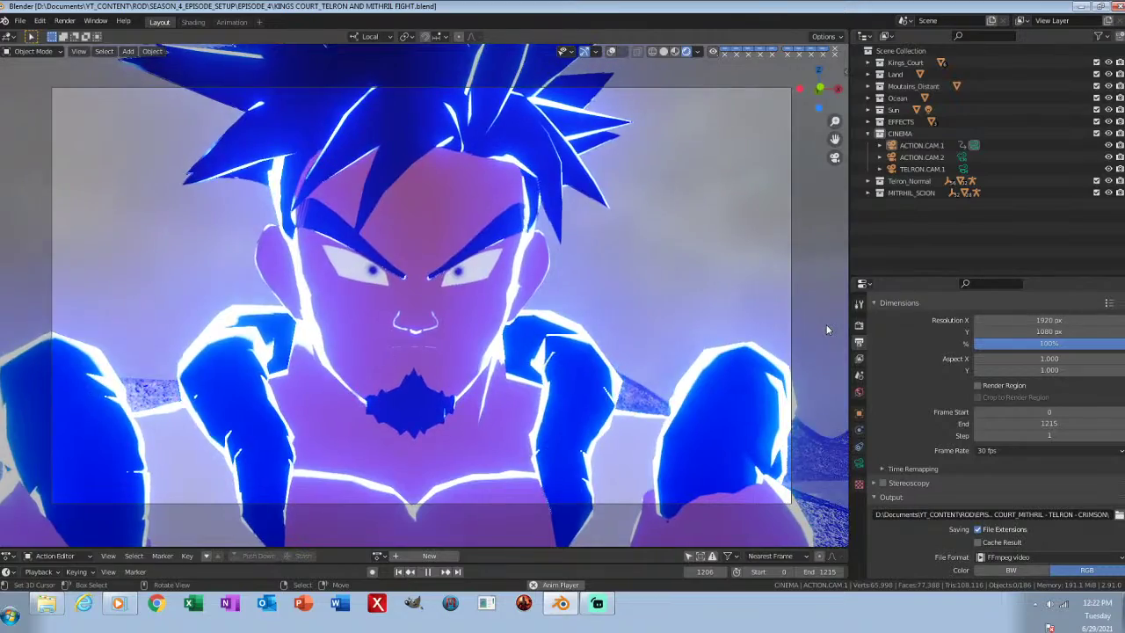
key("Escape")
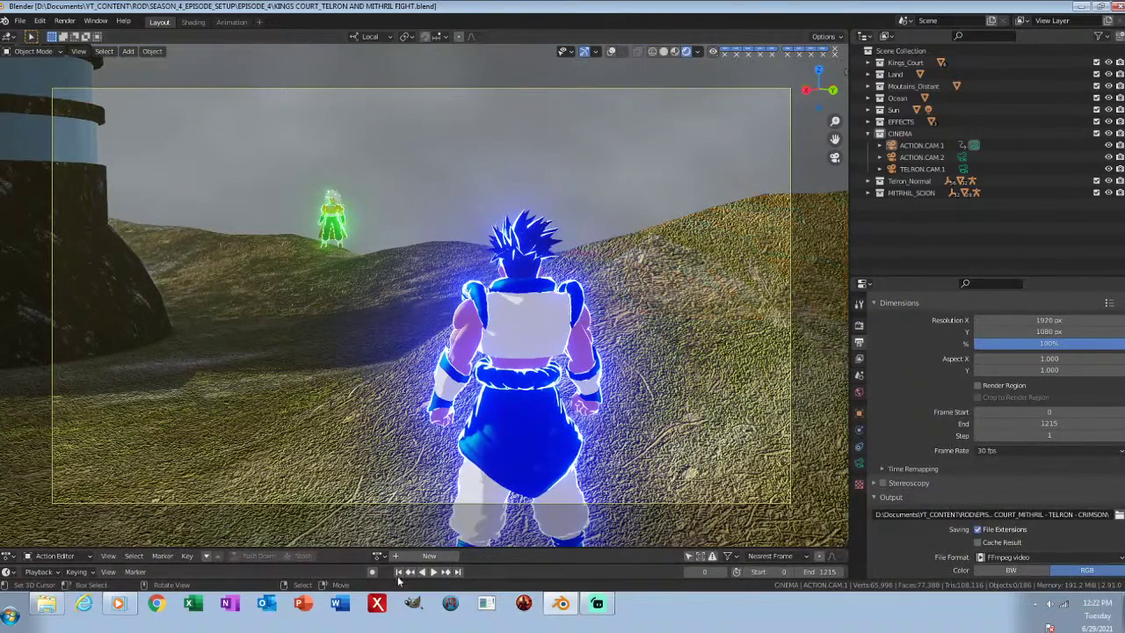
Step: Save the fight scene and return the viewport to Solid shading
key("ctrl+s")
key("z")
key("6")
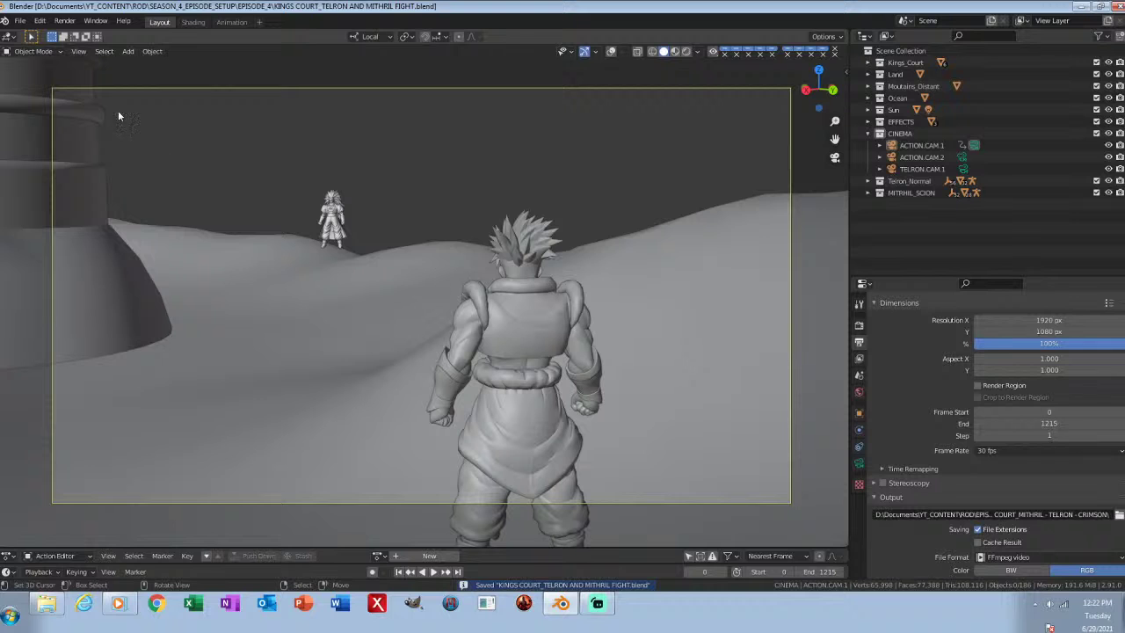
Step: Open KINGS COURT_TELRON AND MITHRIL FIGHT_2.blend from the EPISODE_4 folder
left_click(19, 20)
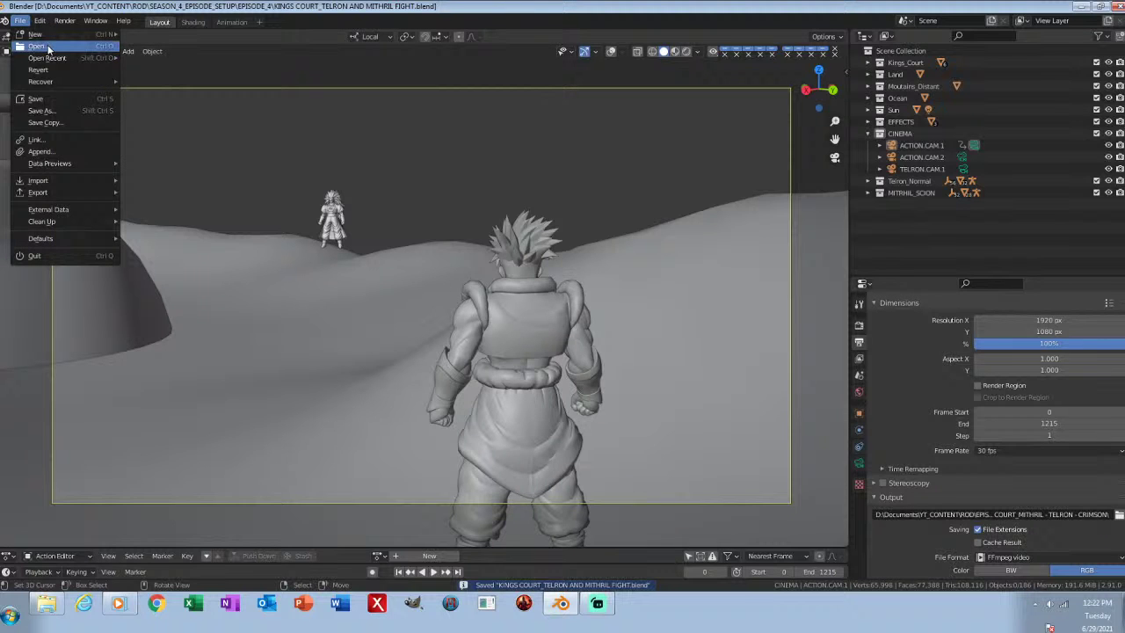
left_click(36, 45)
left_click(501, 216)
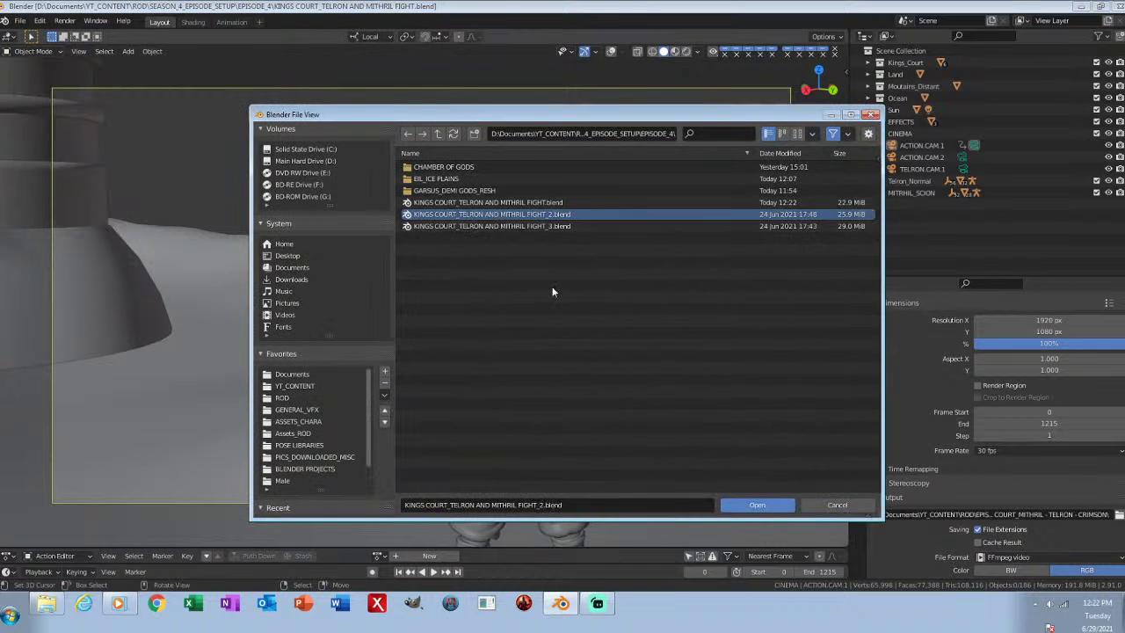
left_click(760, 506)
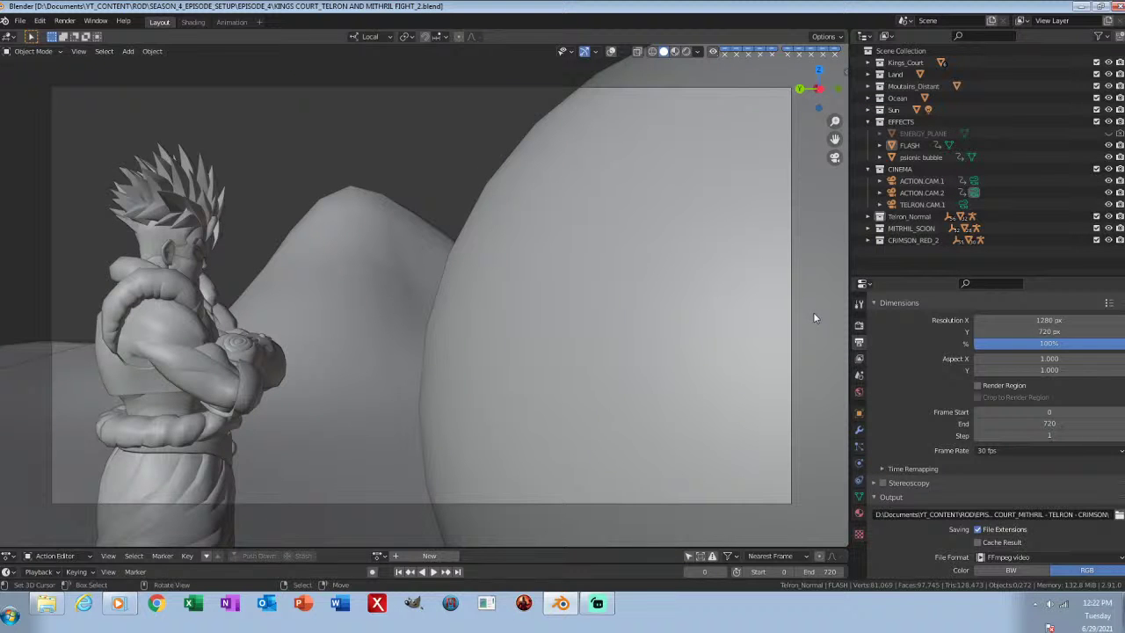
Step: Save the file and play the shot through ACTION.CAM.2 in Rendered shading
key("z")
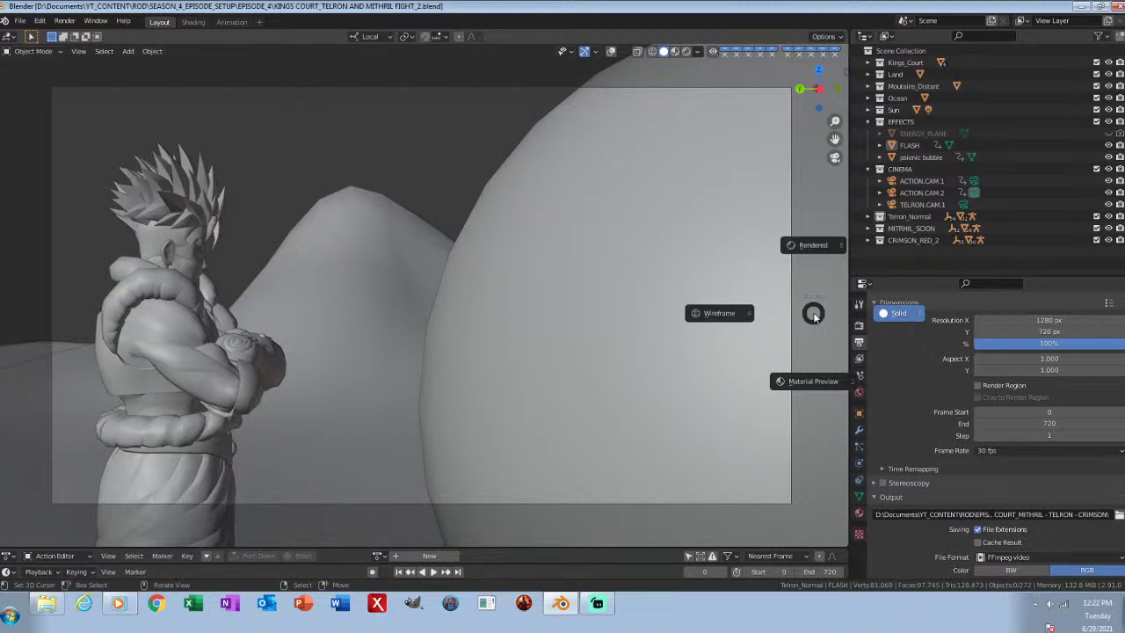
key("2")
key("ctrl+s")
key("z")
key("8")
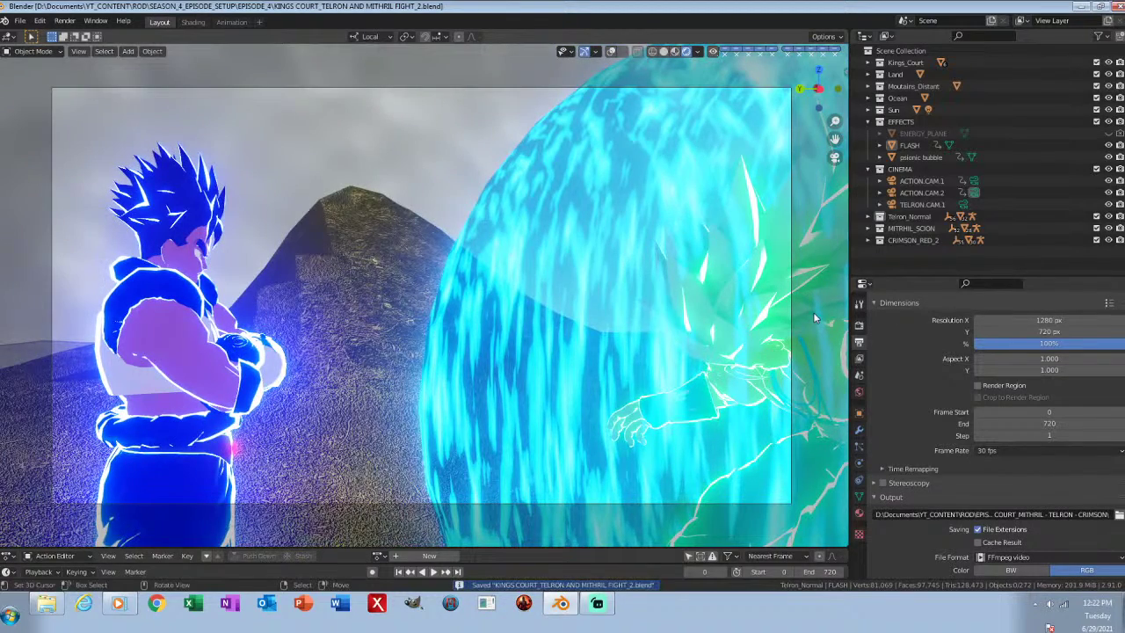
key("space")
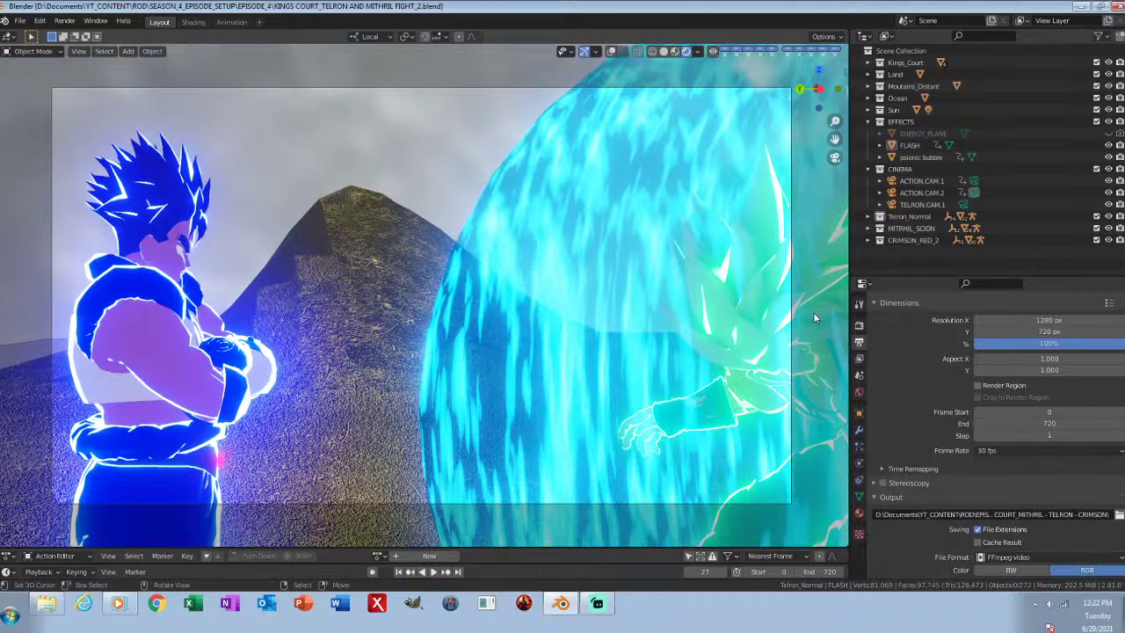
Step: Rewind the second fight scene to frame 0, save it and switch the viewport to Solid shading
left_click(399, 573)
key("ctrl+s")
key("z")
key("6")
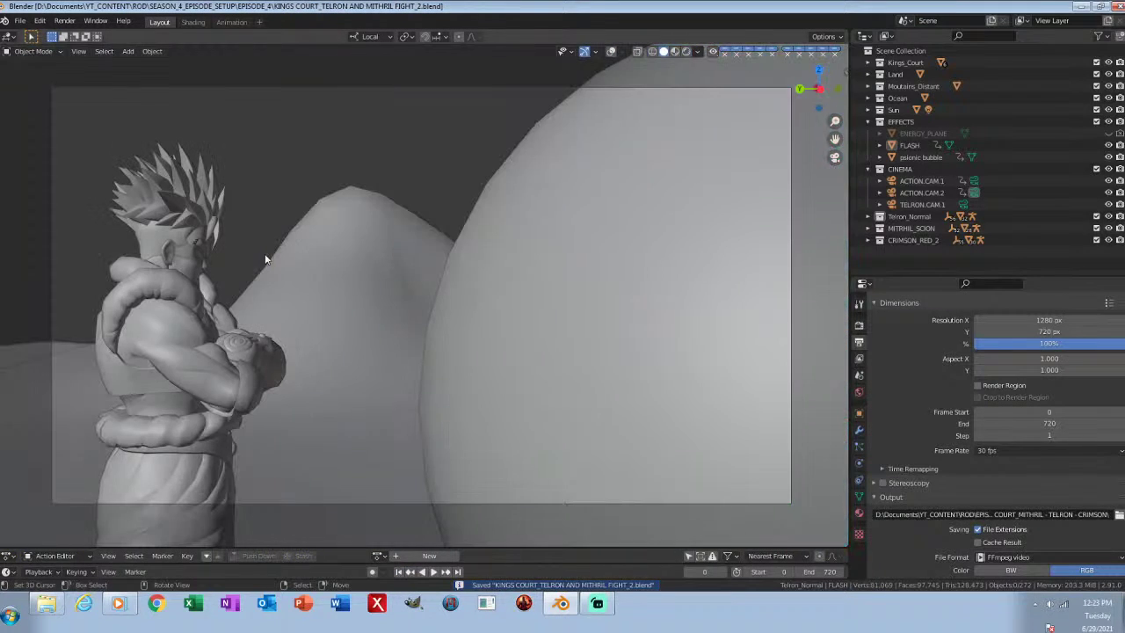
Step: Open GARSUS_DEMI GODS_RESH.blend from the GARSUS_DEMI GODS_RESH folder
left_click(20, 20)
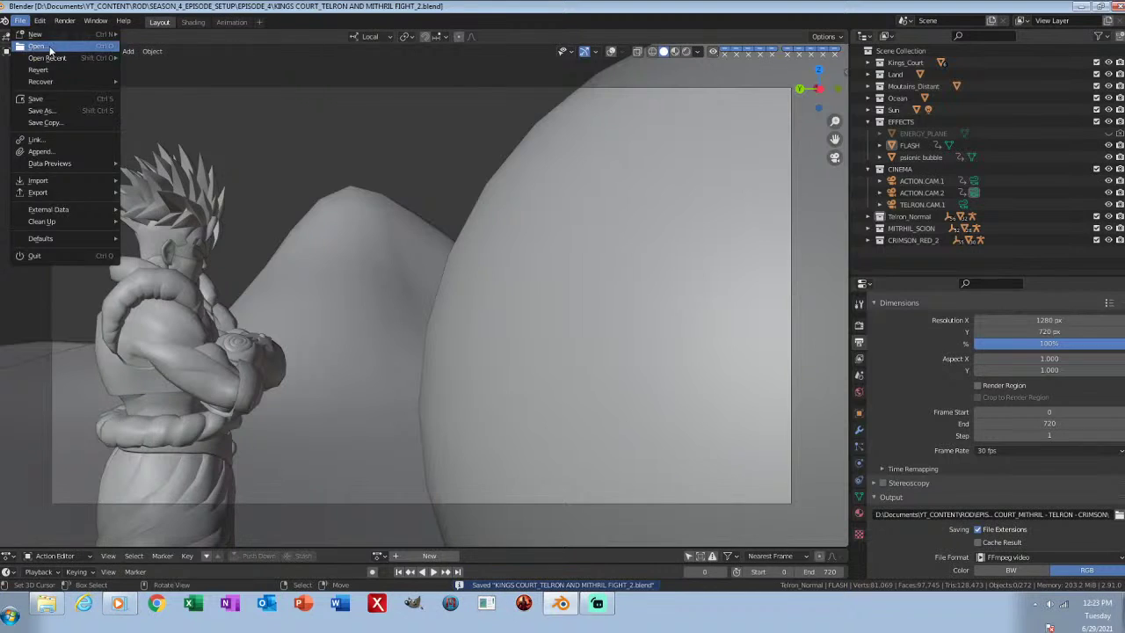
left_click(40, 44)
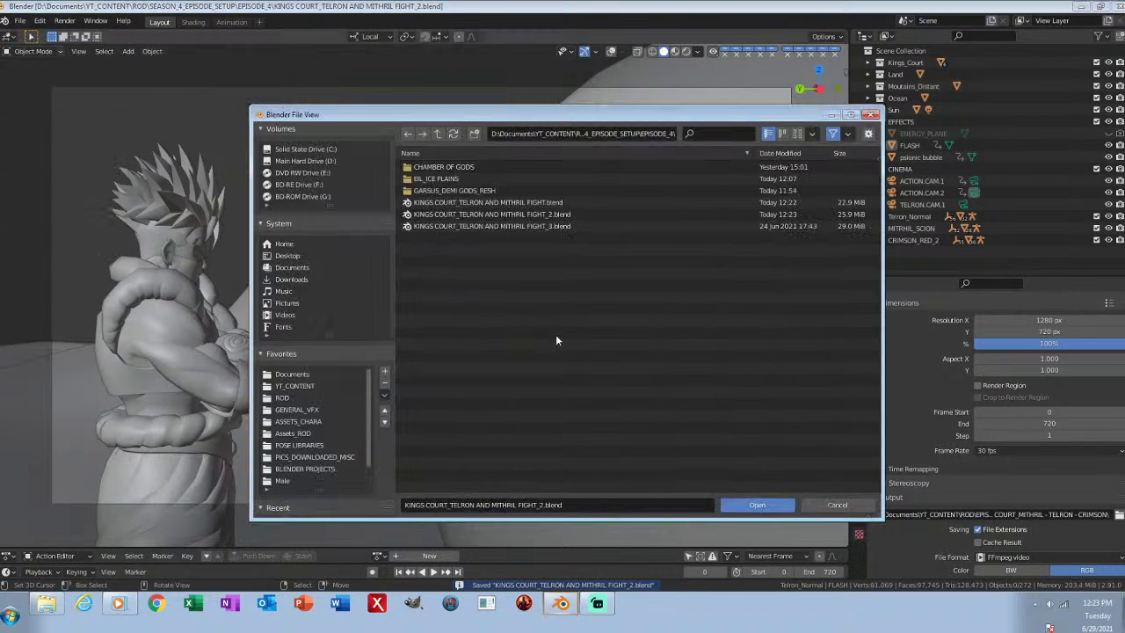
double_click(450, 190)
left_click(450, 167)
left_click(758, 506)
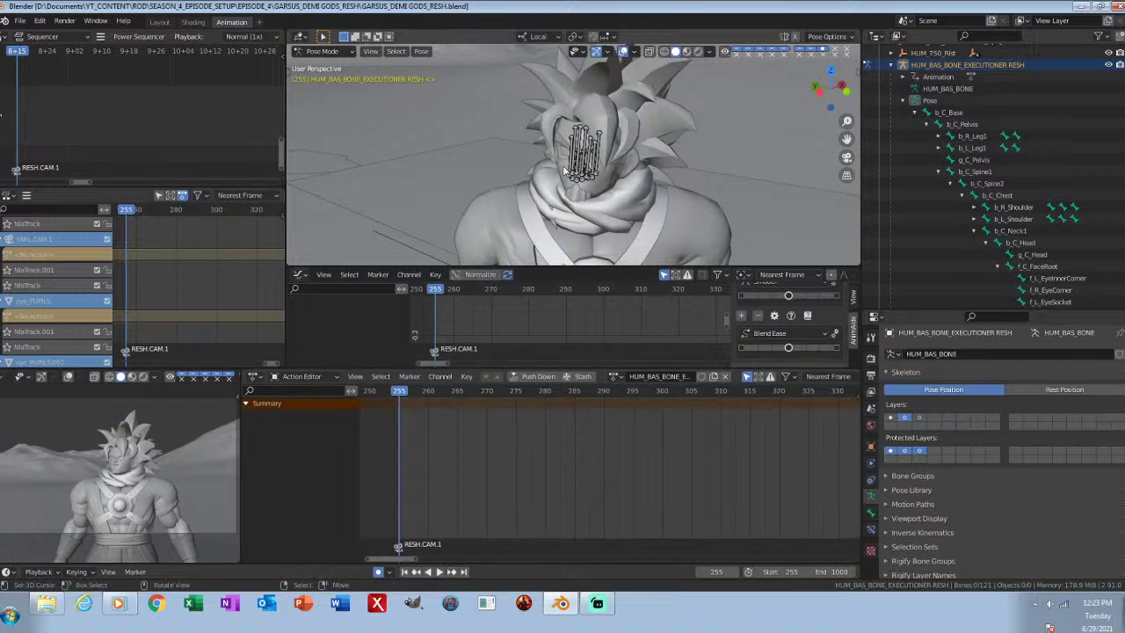
Step: Frame Resh's head and shoulders in the viewport, leave all facial bones deselected, and save the file
key("a")
key("KP_Decimal")
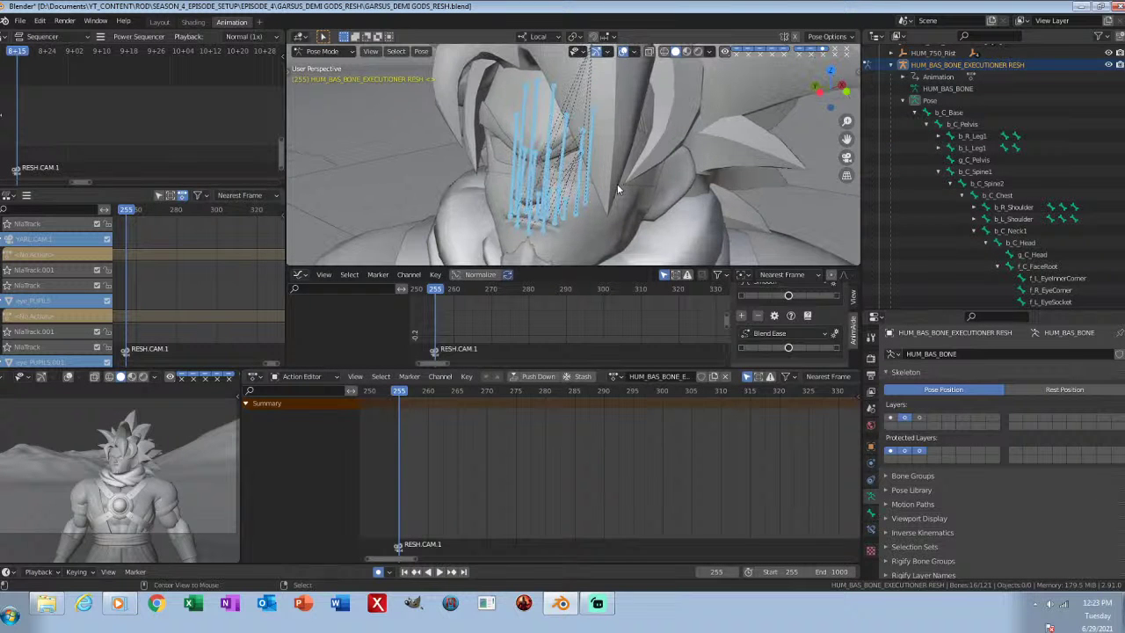
key("alt+a")
key("ctrl+s")
scroll(624, 180, "down", 5)
middle_click_drag(700, 179, 678, 184)
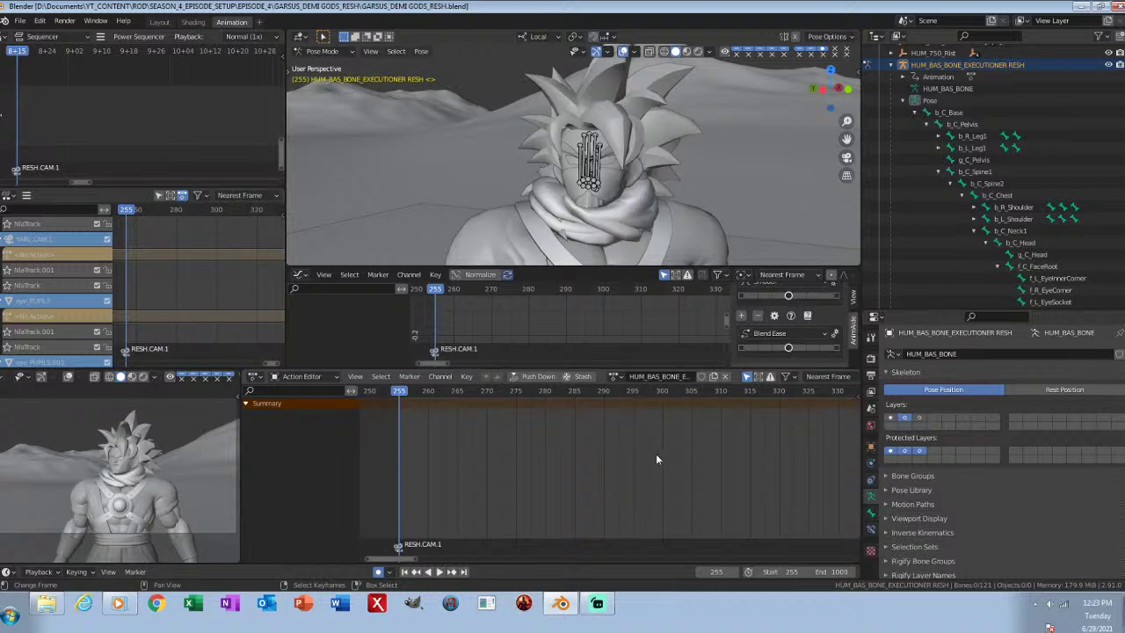
Step: Check the live stream in Streamlabs OBS, switch back to Blender and save the file
left_click(597, 604)
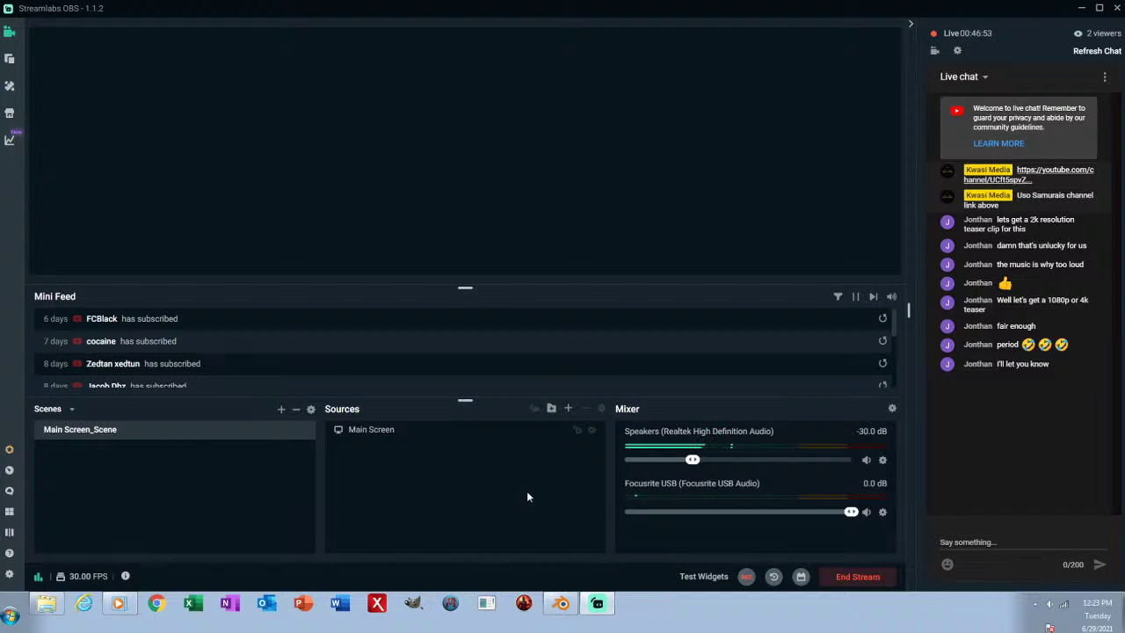
left_click(561, 603)
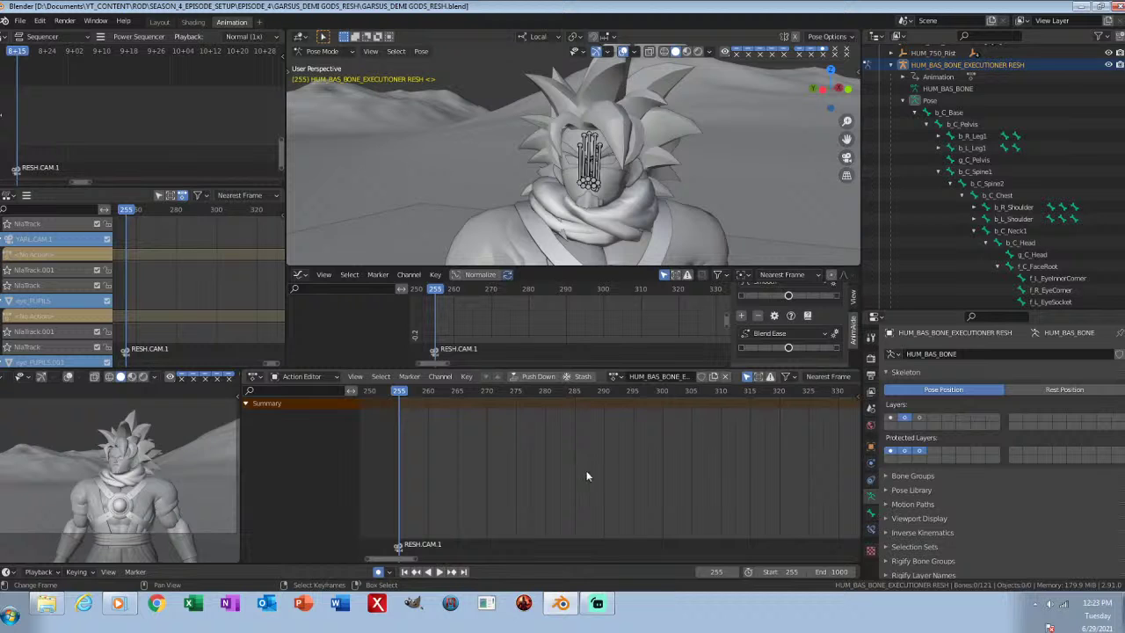
key("ctrl+s")
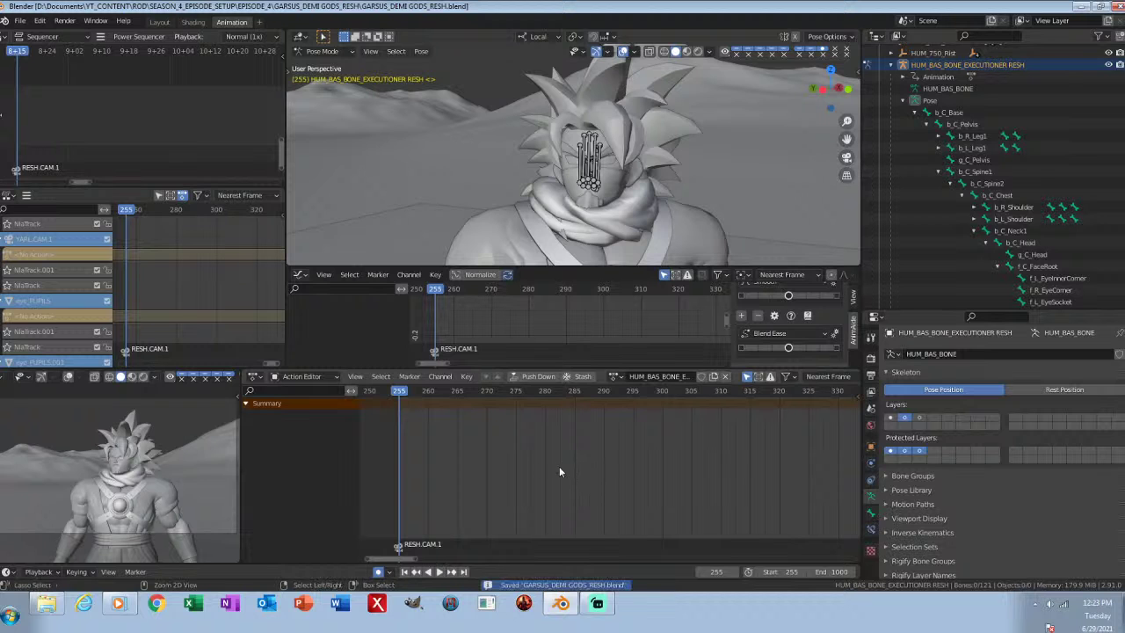
Step: Switch to Windows Explorer and look through the VFX, UPDATES AND MORE and SCENE_SETUP folders in ROD
left_click(46, 604)
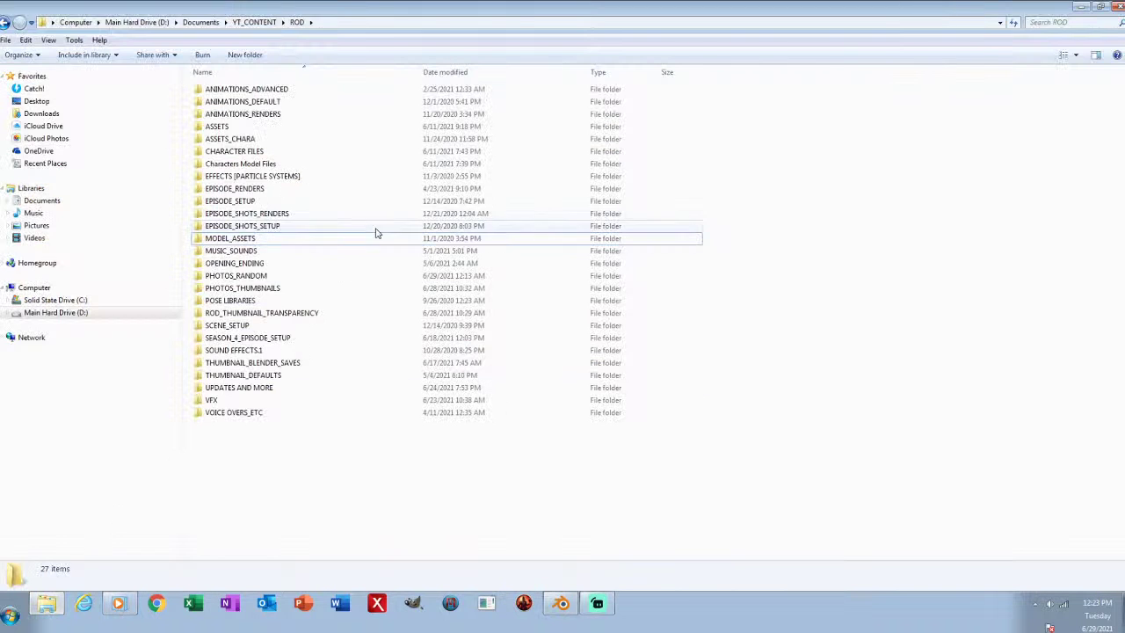
double_click(211, 400)
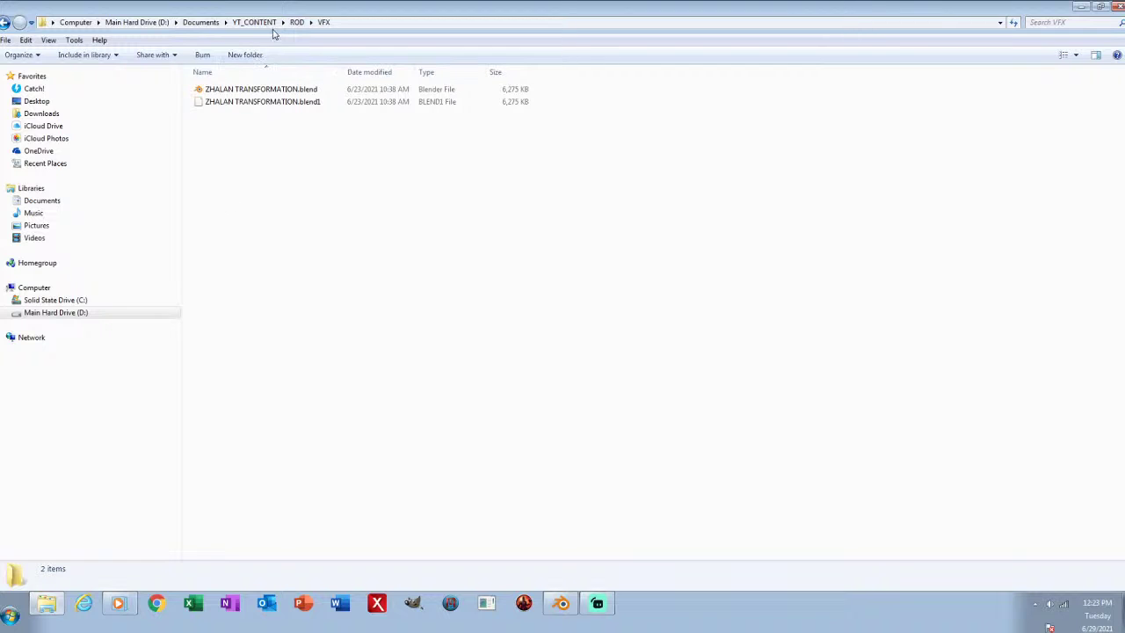
left_click(302, 24)
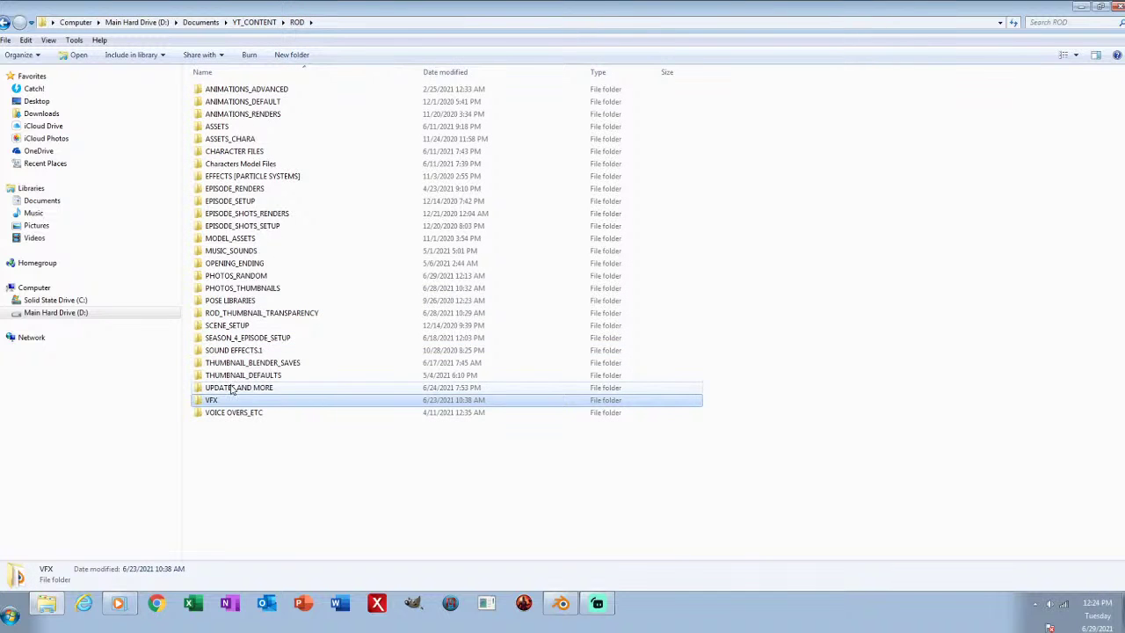
double_click(214, 389)
left_click(297, 22)
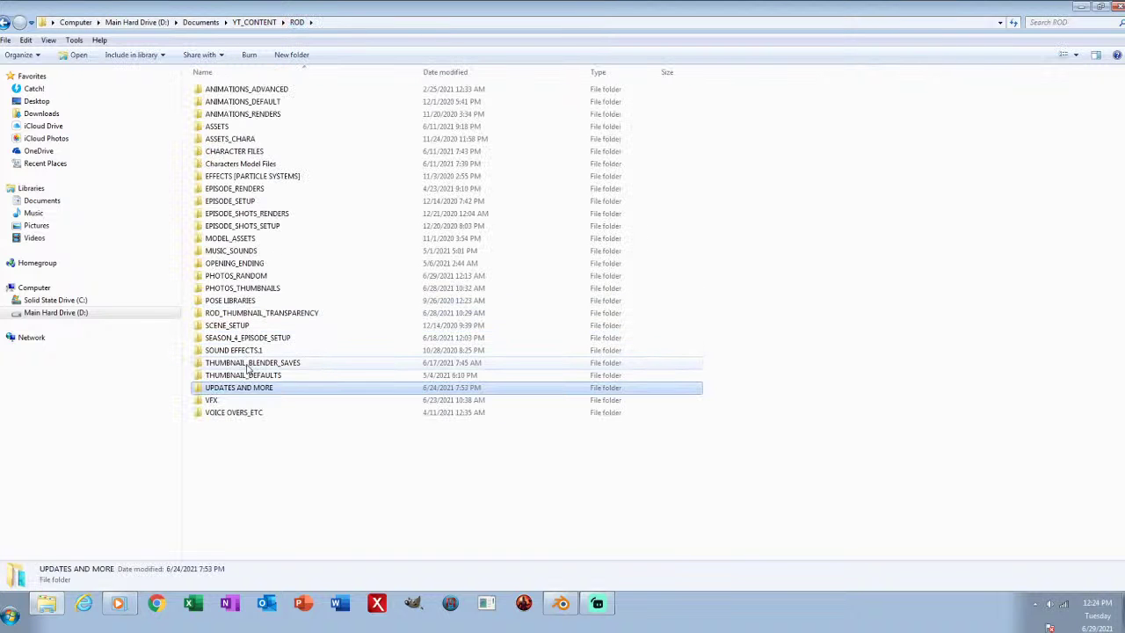
double_click(237, 327)
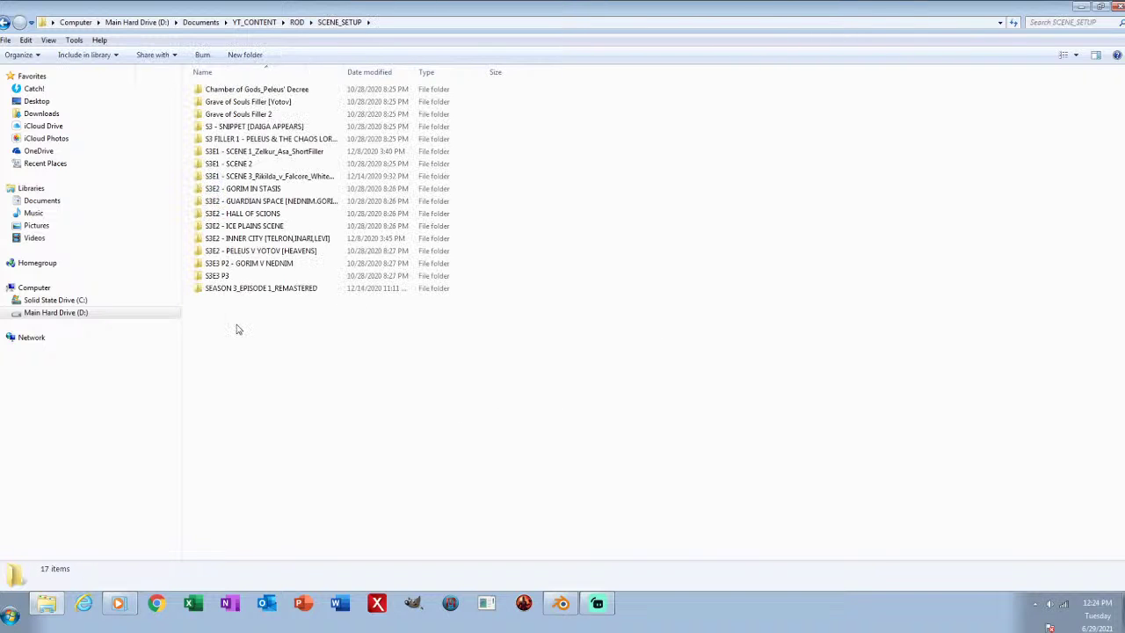
Step: Look through the VOICE OVERS_ETC folder inside YT_CONTENT's ROD folder and return to ROD
left_click(265, 23)
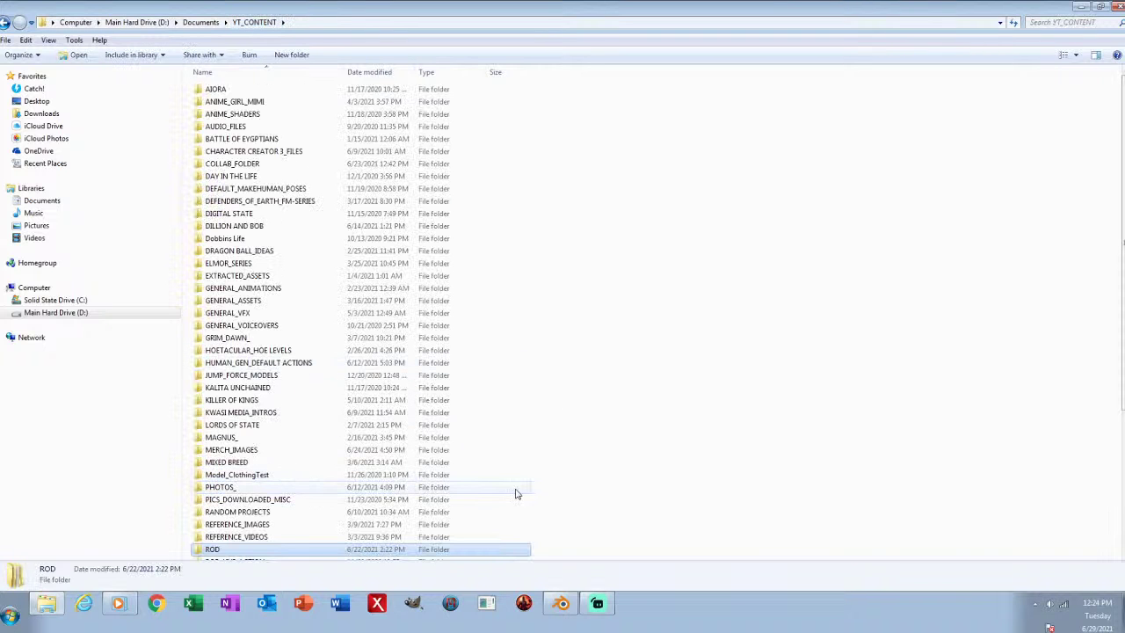
double_click(219, 550)
double_click(226, 414)
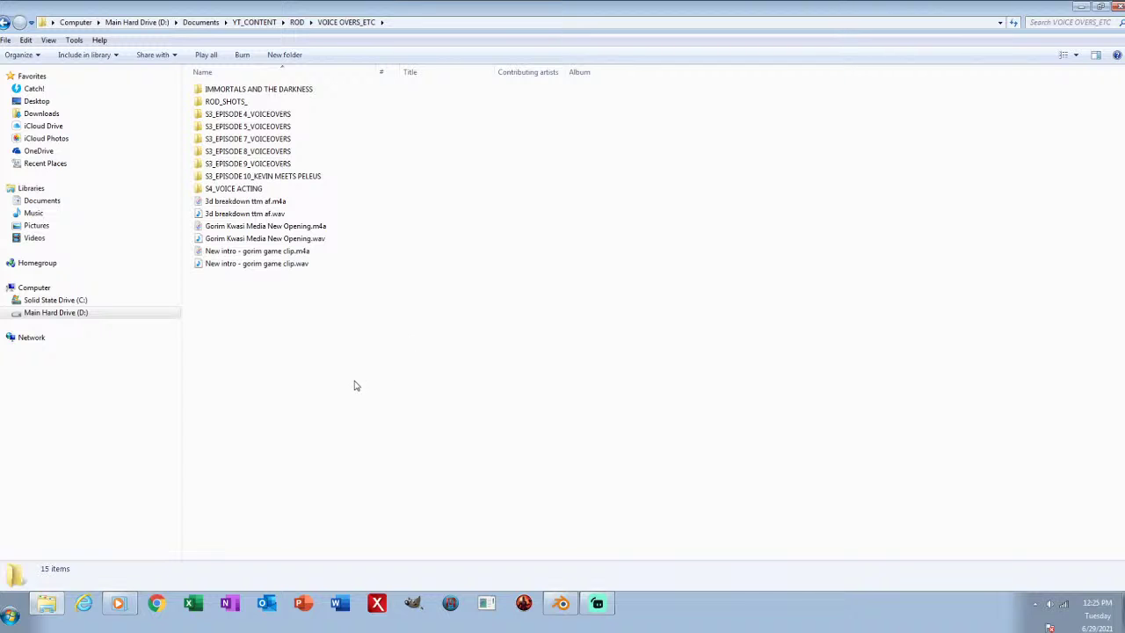
left_click(297, 22)
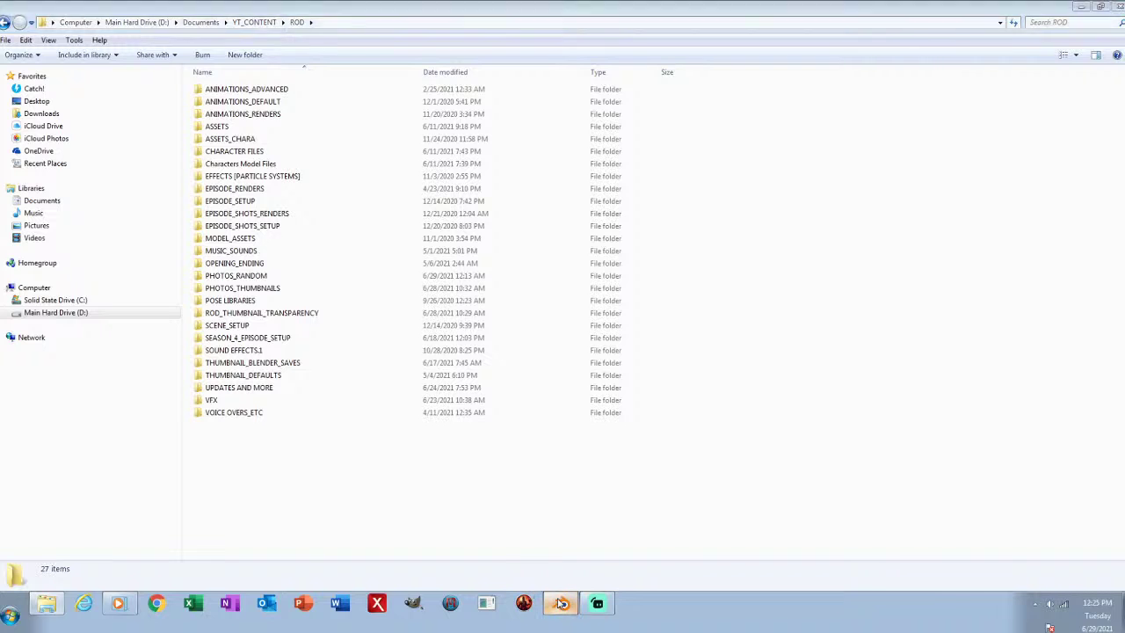
Step: Switch back to Blender and save GARSUS_DEMI GODS_RESH.blend
left_click(560, 603)
middle_click_drag(489, 445, 527, 465)
key("ctrl+s")
middle_click_drag(617, 466, 586, 479)
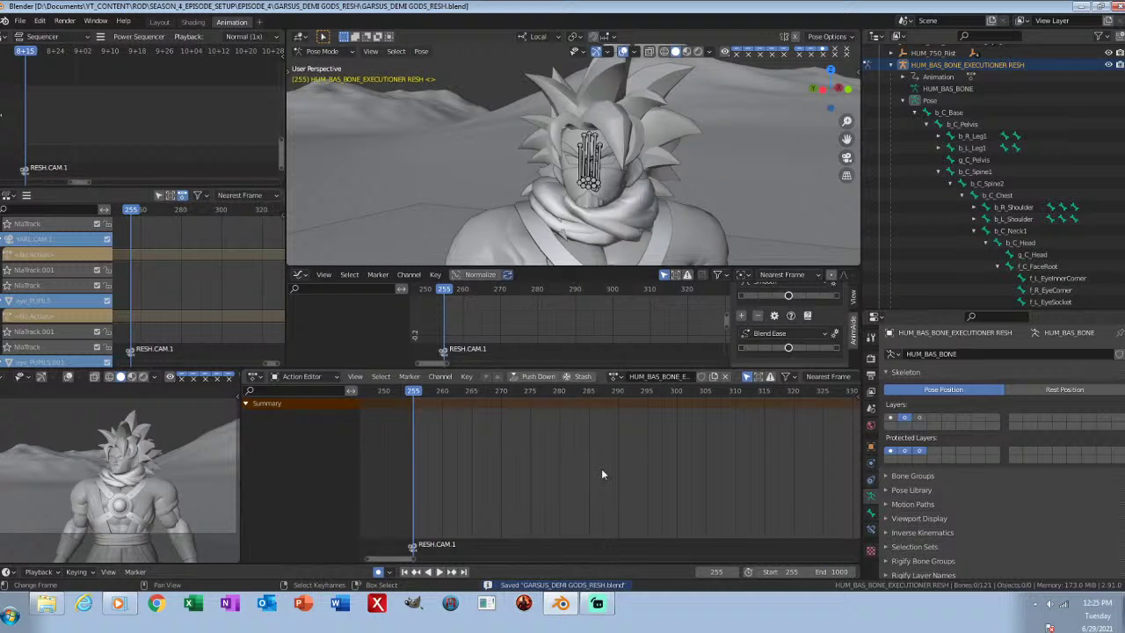